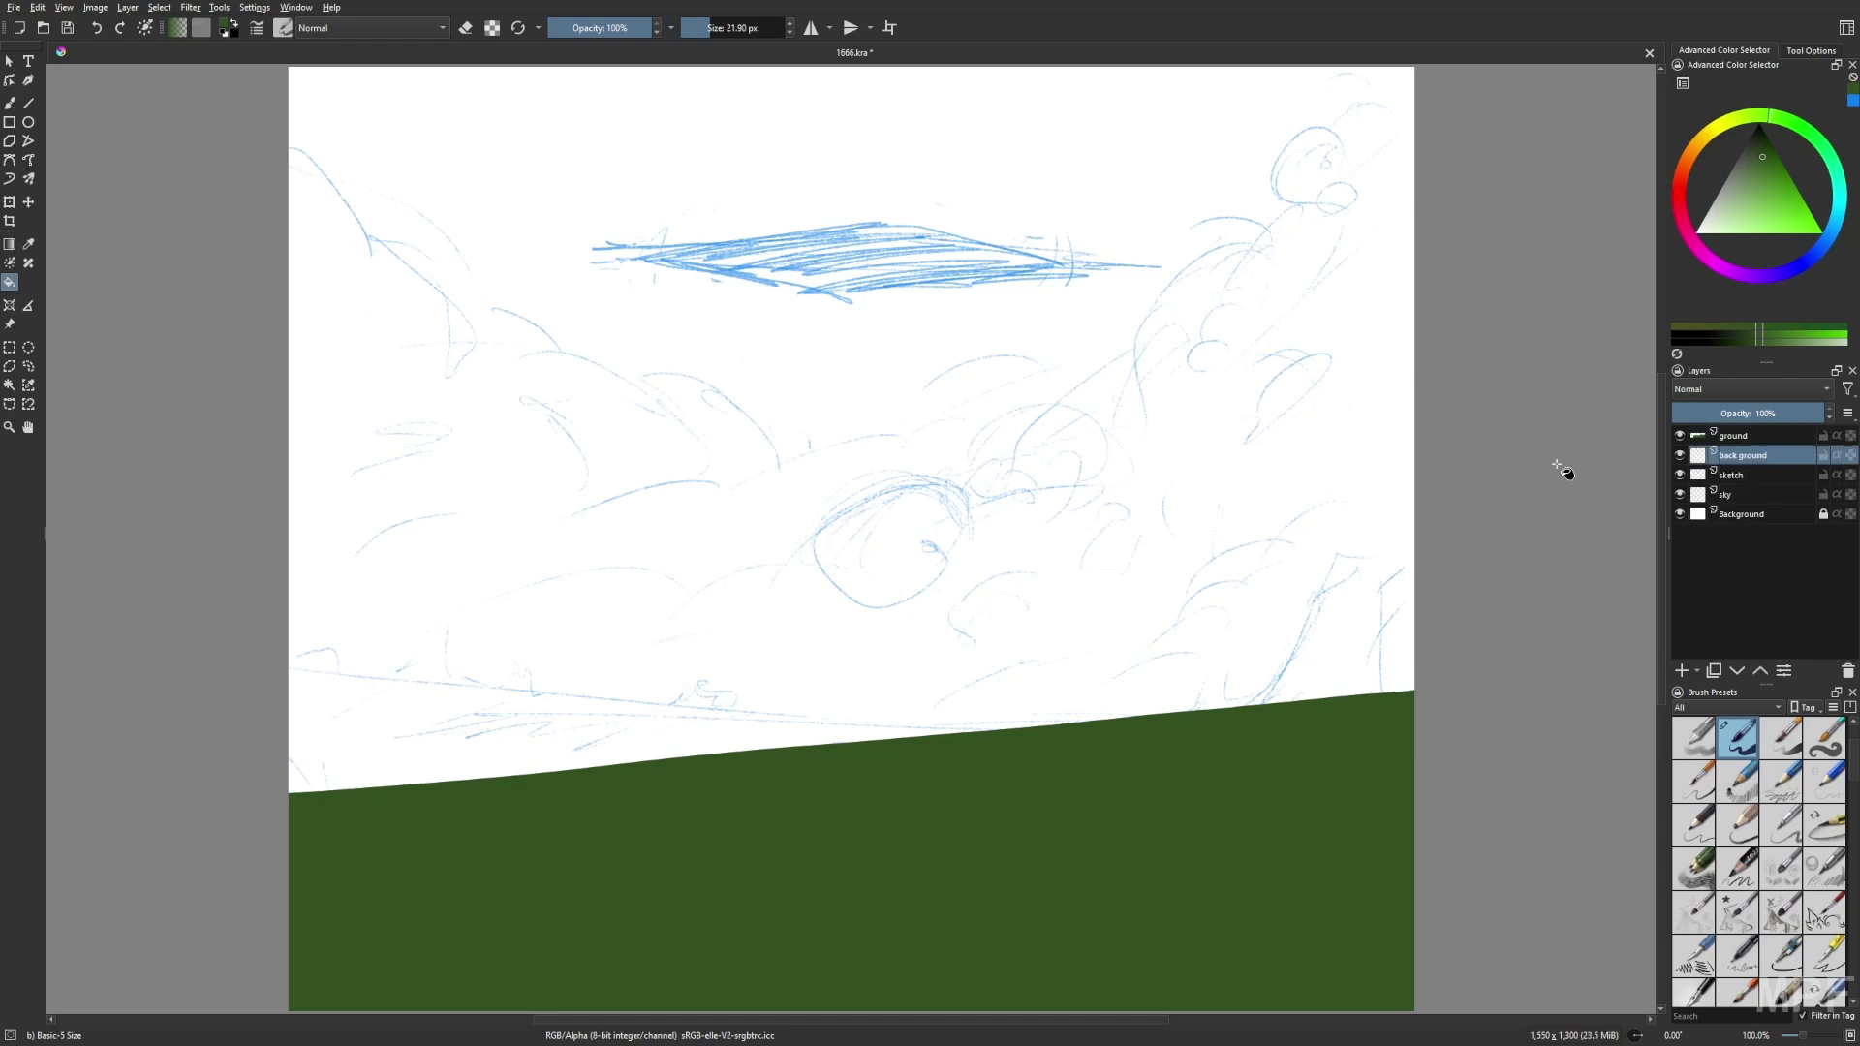
Block in the light green distant hill and fill the sky layer with a diagonal dark-to-light blue gradient.
mouse_move(290, 651)
mouse_down()
mouse_move(1081, 725)
mouse_move(989, 790)
mouse_up()
click(1810, 253)
key(shift+BackSpace)
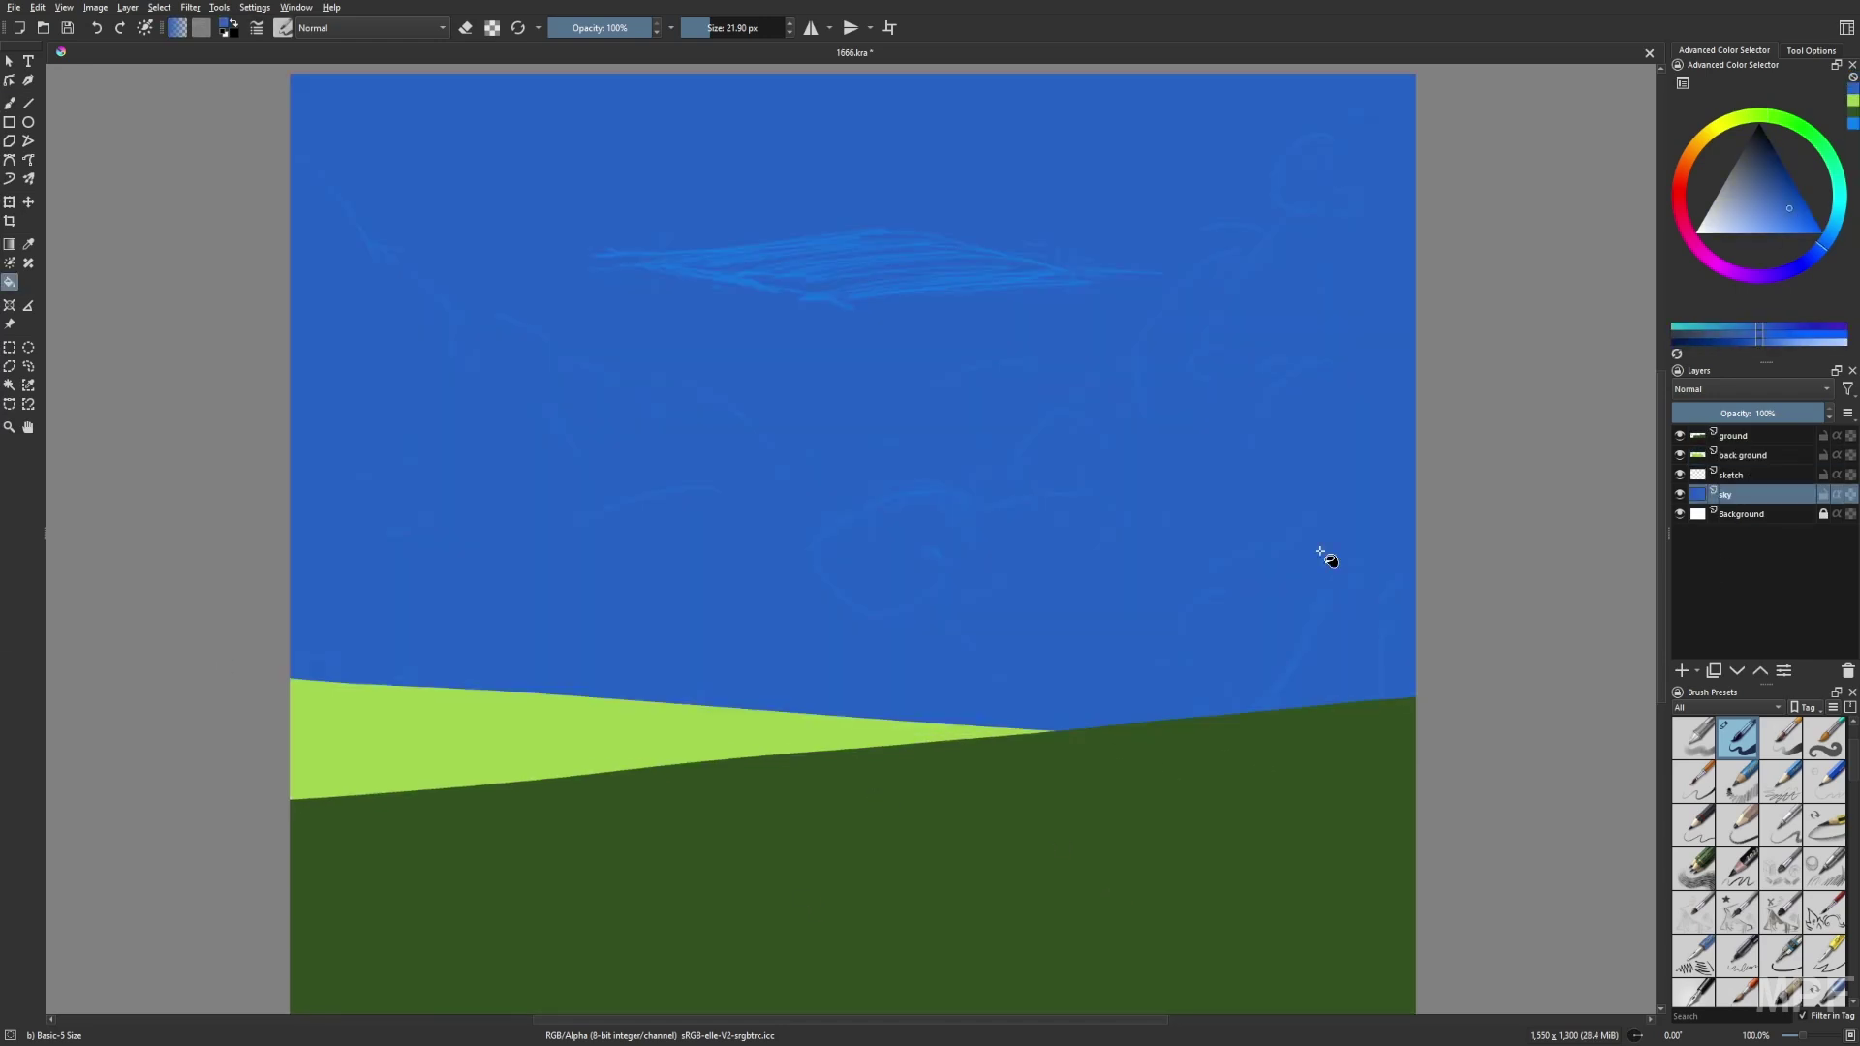
mouse_move(1320, 552)
mouse_down()
mouse_move(1072, 656)
mouse_move(1125, 320)
mouse_up()
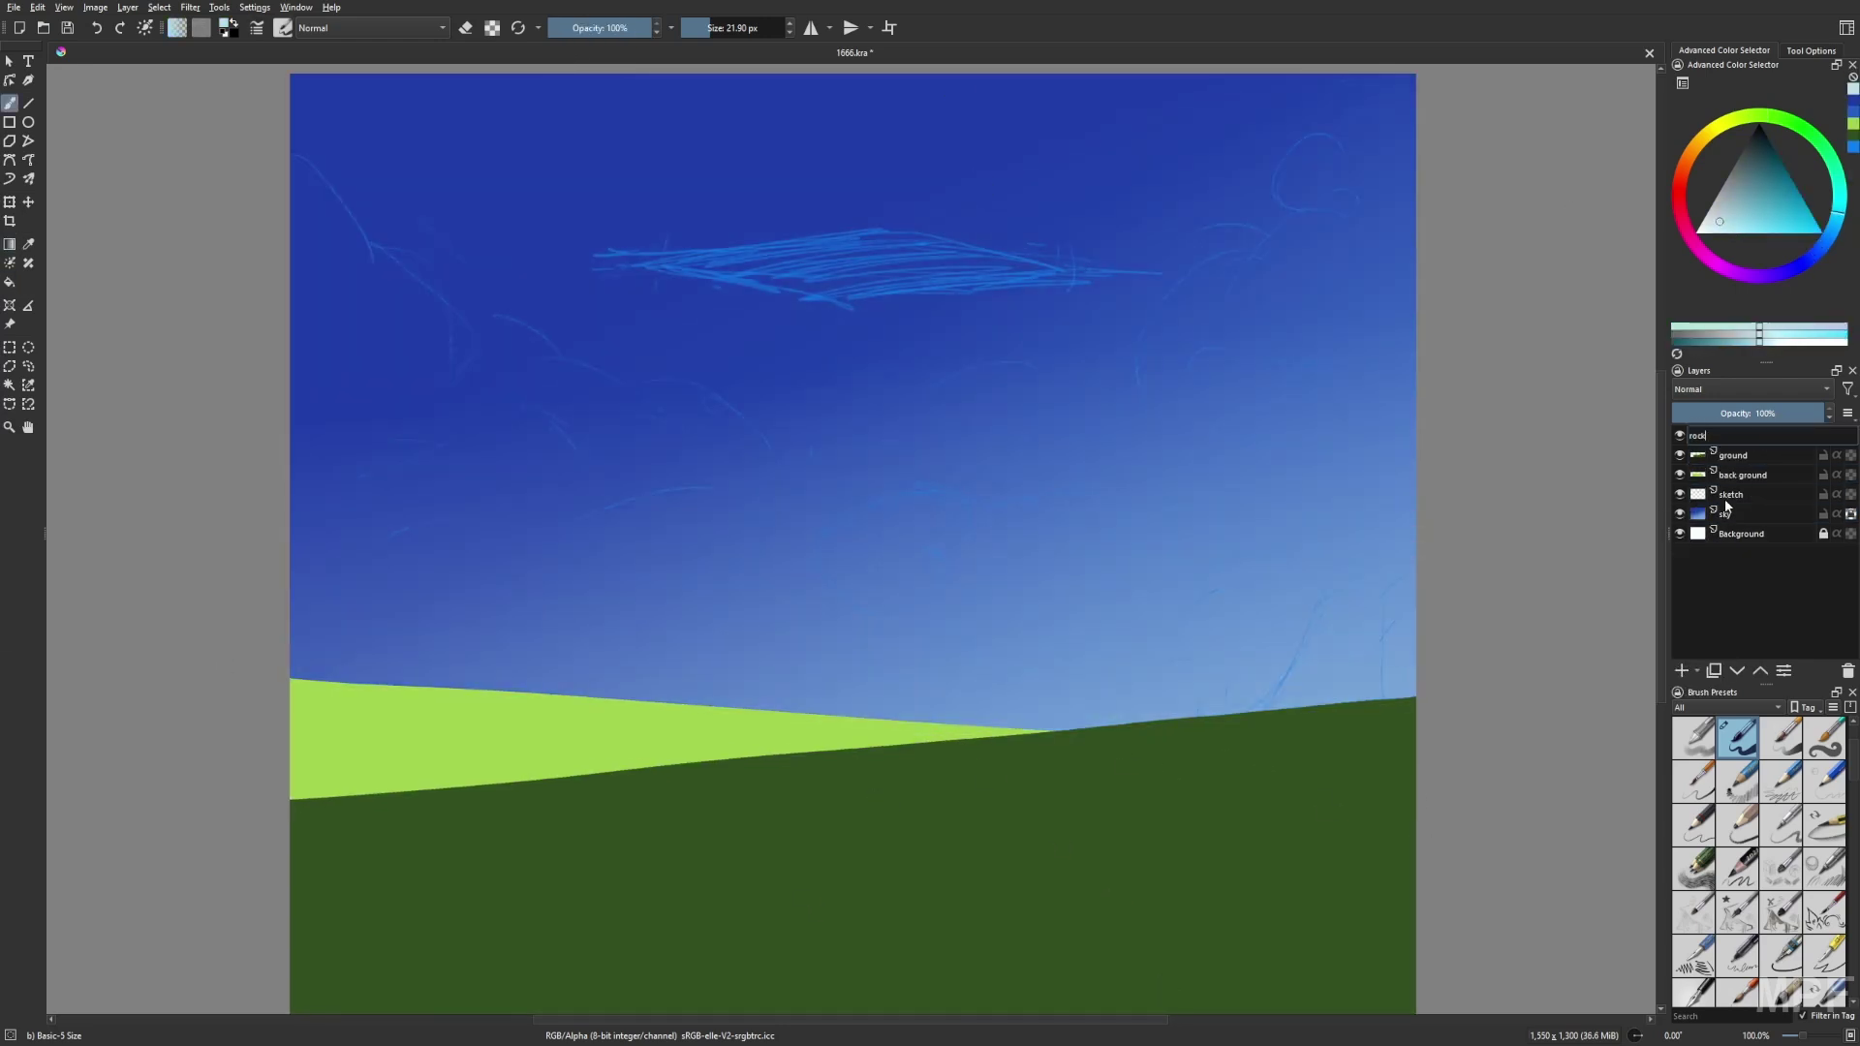
Add a new layer named "rocks" above the ground layer.
key(ctrl+shift+n)
text(rocks)
key(Return)
Paint dark navy rock silhouettes on the rocks layer, one large and two small, along the right end of the ridge.
right_click(1474, 623)
click(1747, 166)
click(1759, 147)
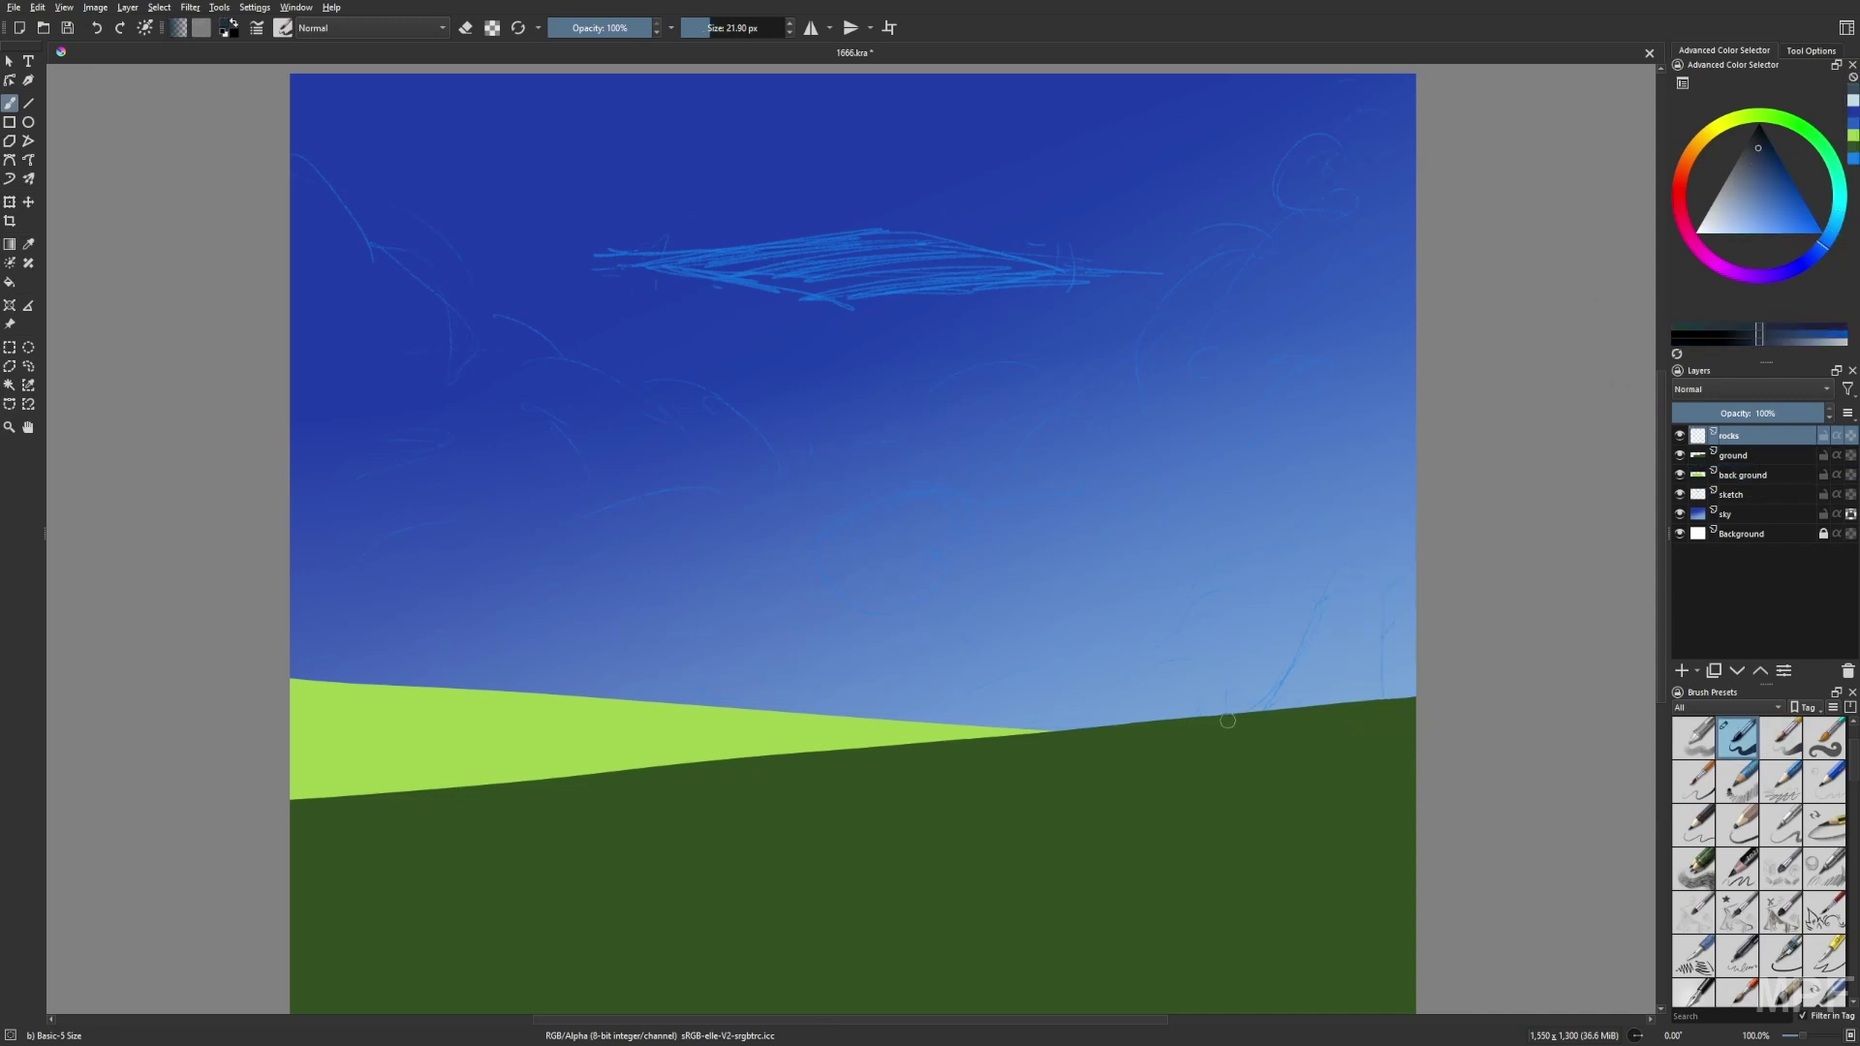
drag(1355, 682, 1229, 718)
drag(1127, 724, 1162, 718)
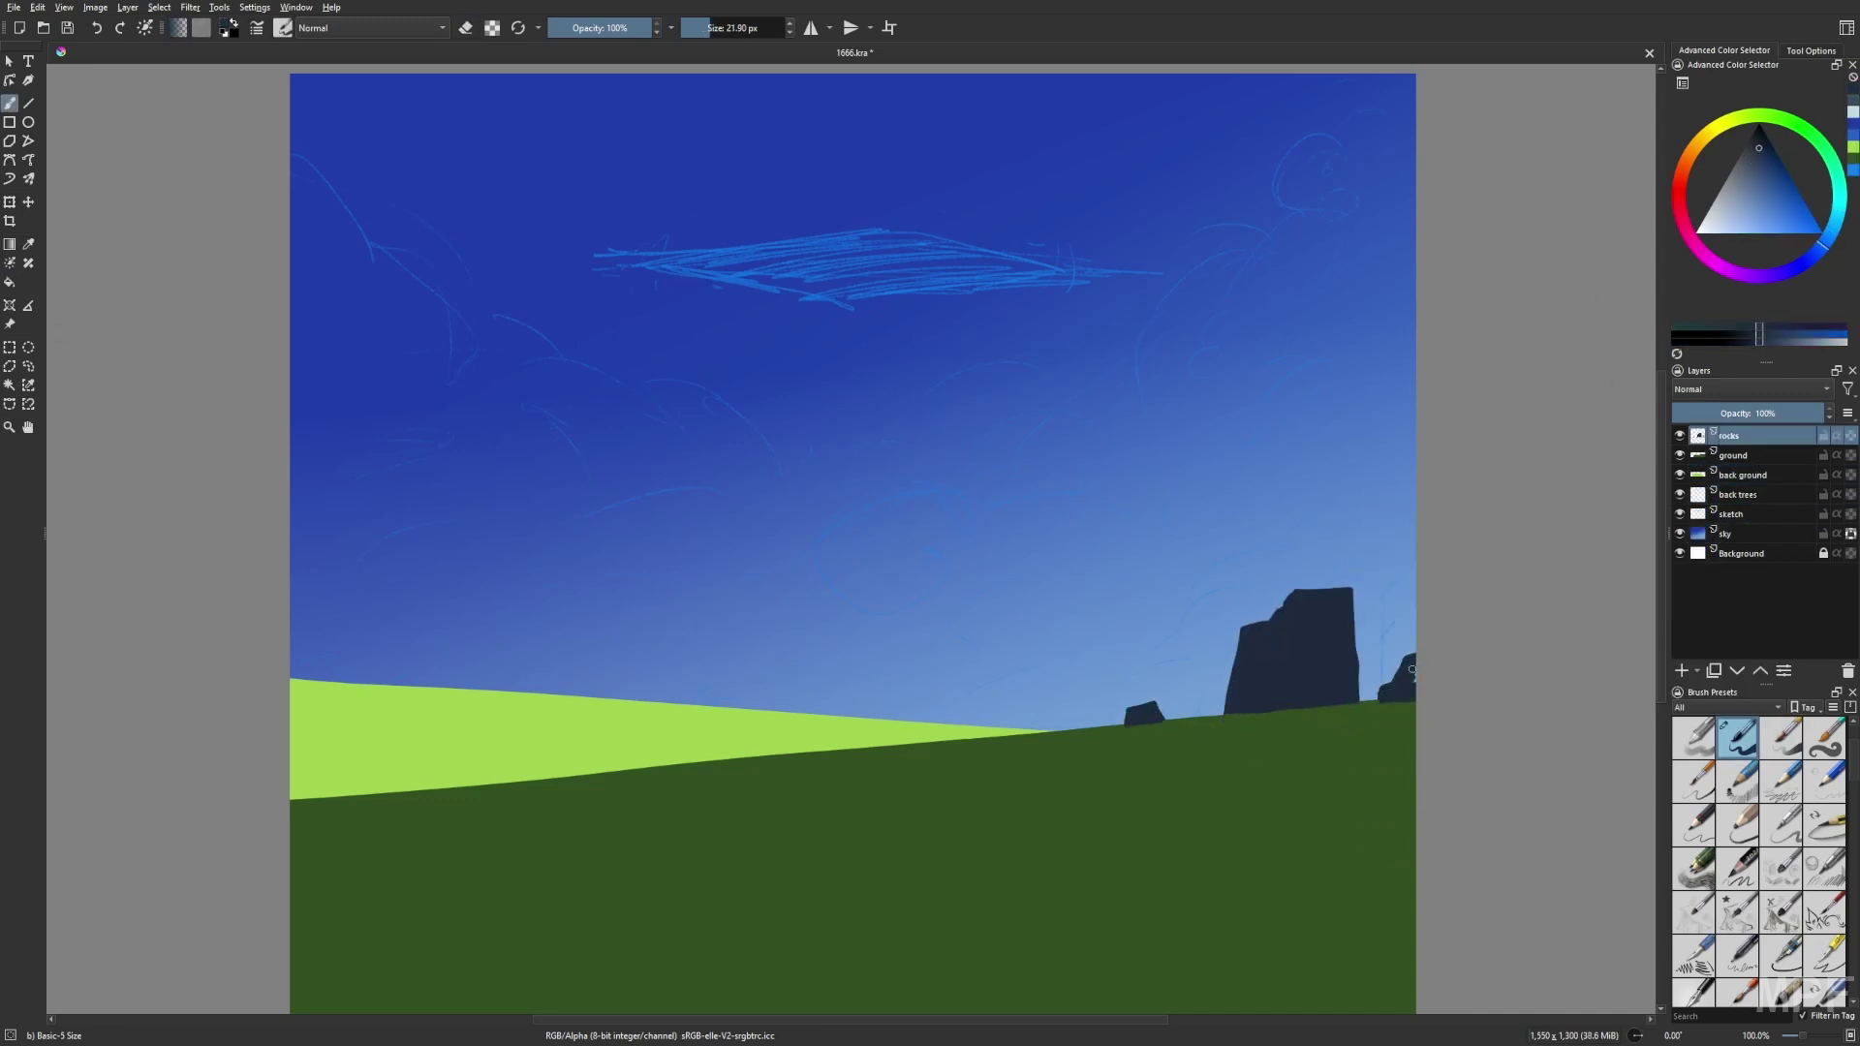
On the back trees layer, paint a soft dark green row of bushes along the distant hill with a 40 px flow brush.
click(1739, 494)
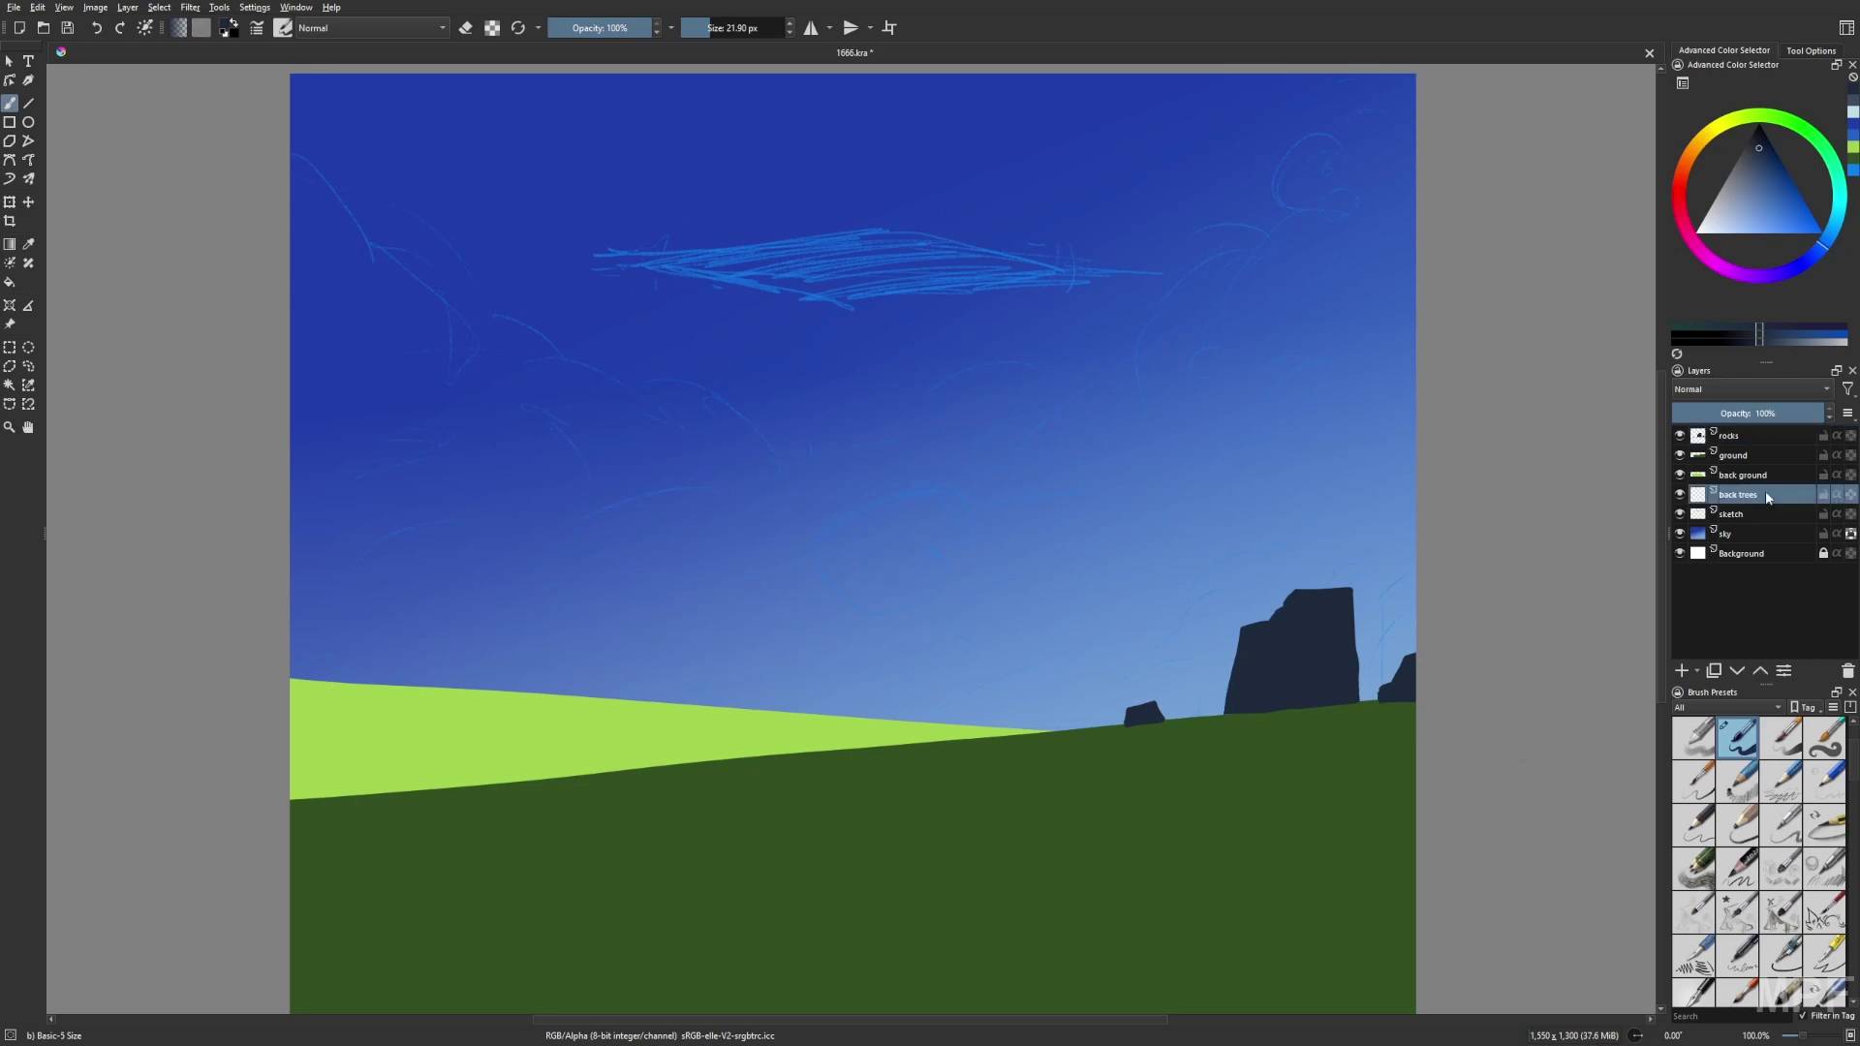
click(1853, 147)
scroll(1760, 863, up, 2)
click(1826, 780)
mouse_move(673, 690)
mouse_down()
mouse_move(364, 684)
mouse_move(636, 679)
mouse_move(727, 715)
mouse_up()
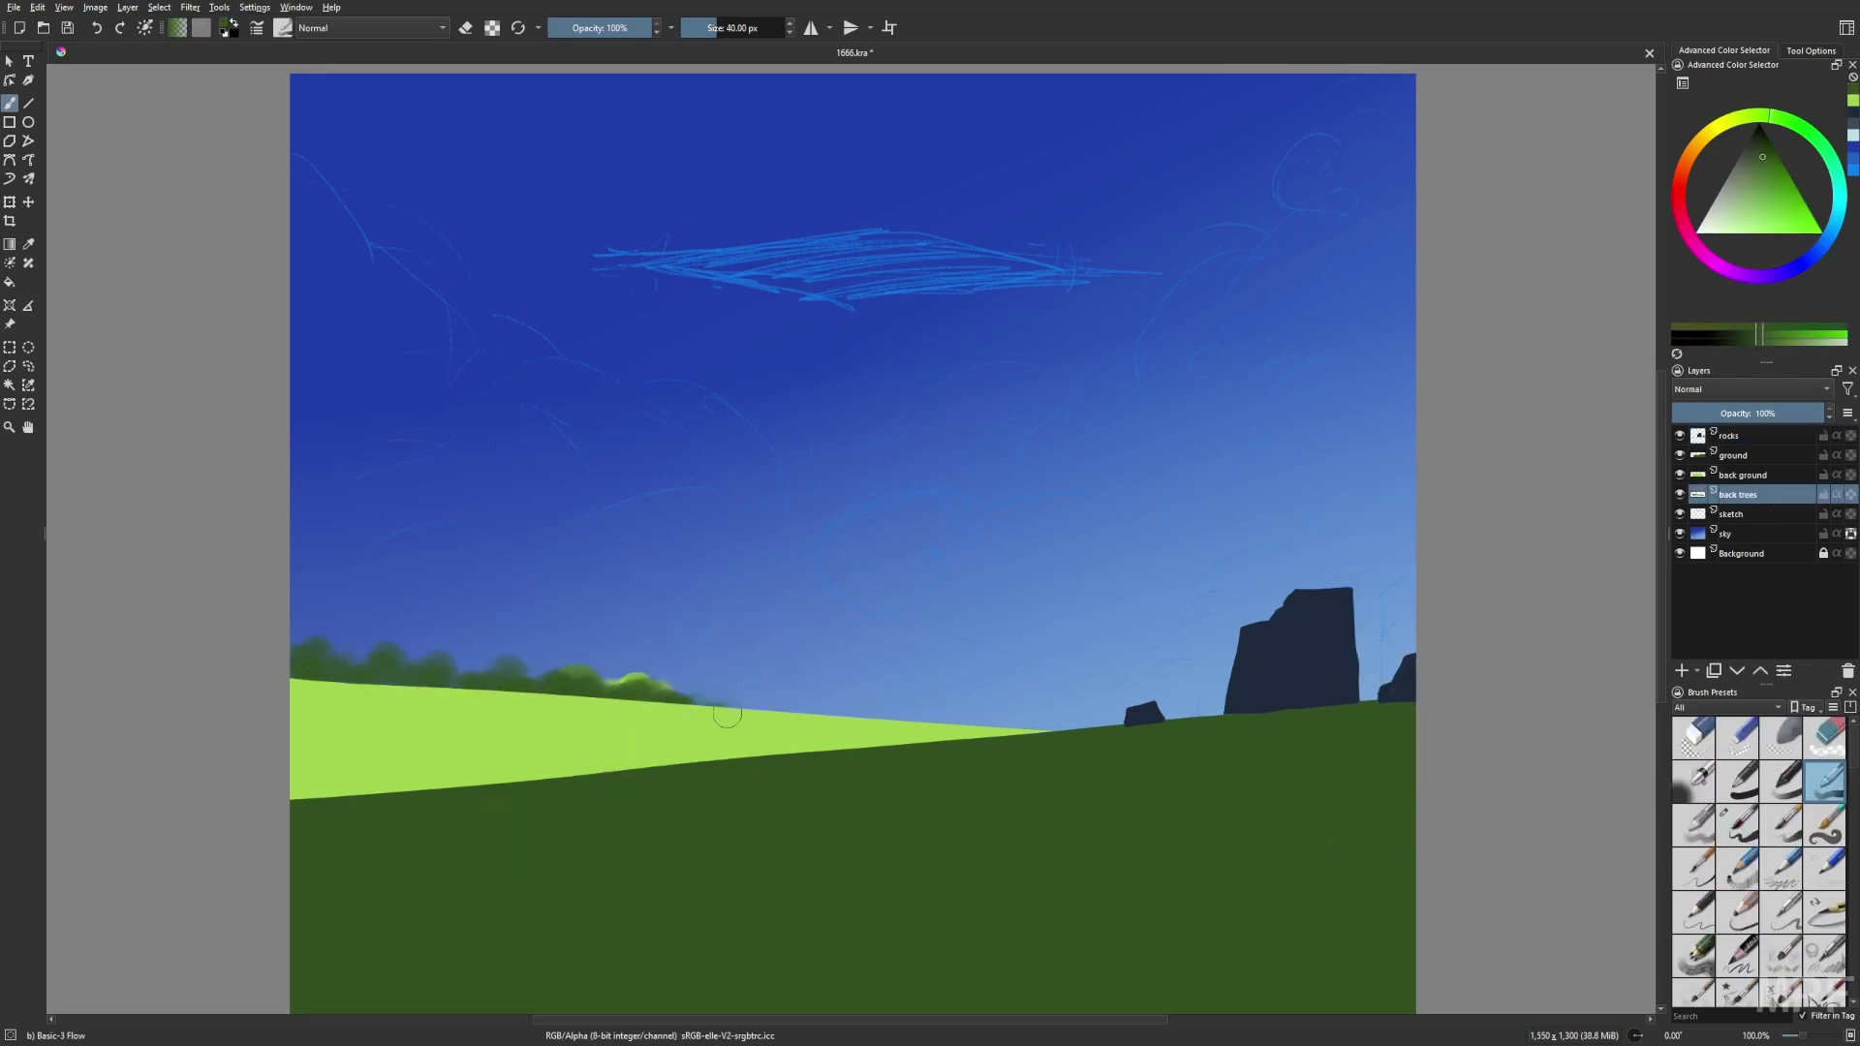
Dab light green highlights onto the distant bushes with a smaller 12 px brush at 38% opacity.
key(bracketleft)
key(bracketleft)
key(bracketleft)
drag(628, 676, 655, 682)
key(i)
key(i)
key(i)
key(i)
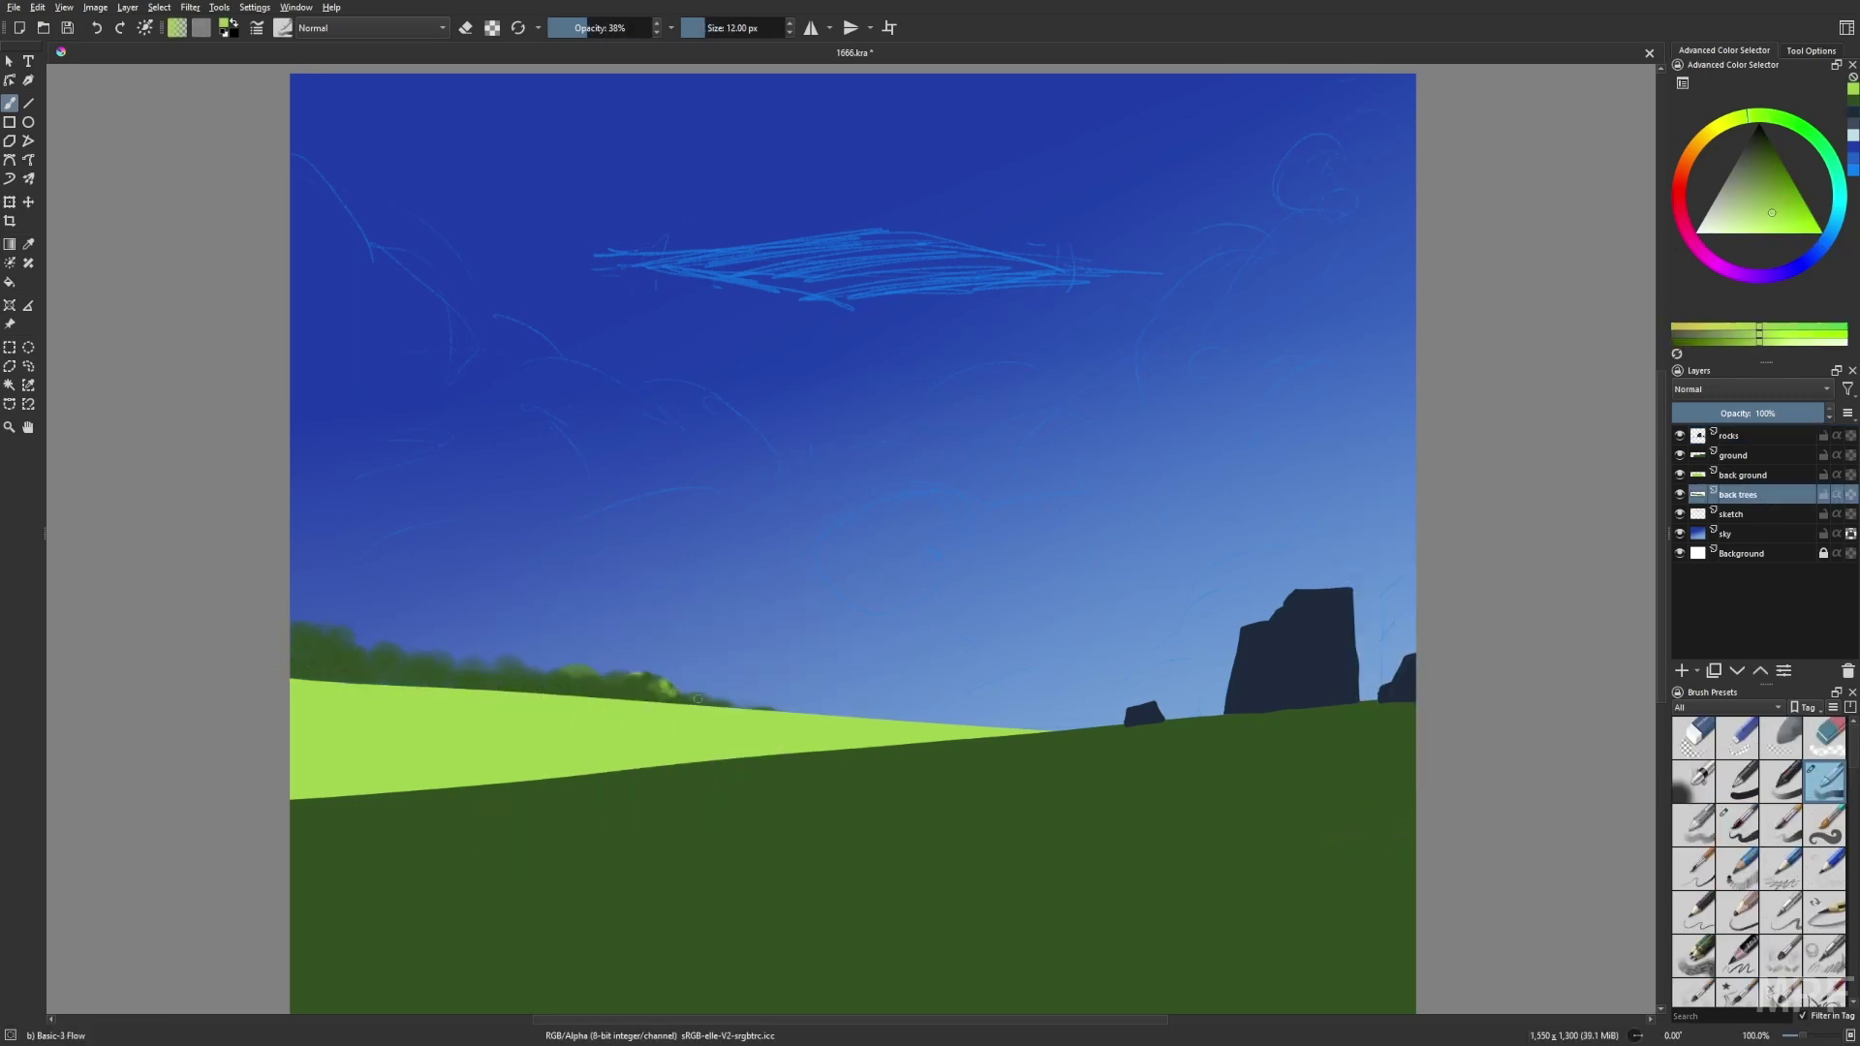
Mirror the view and tint the farthest distant trees blue at 21% opacity with a 17.33 px brush.
key(m)
key(o)
key(o)
key(bracketright)
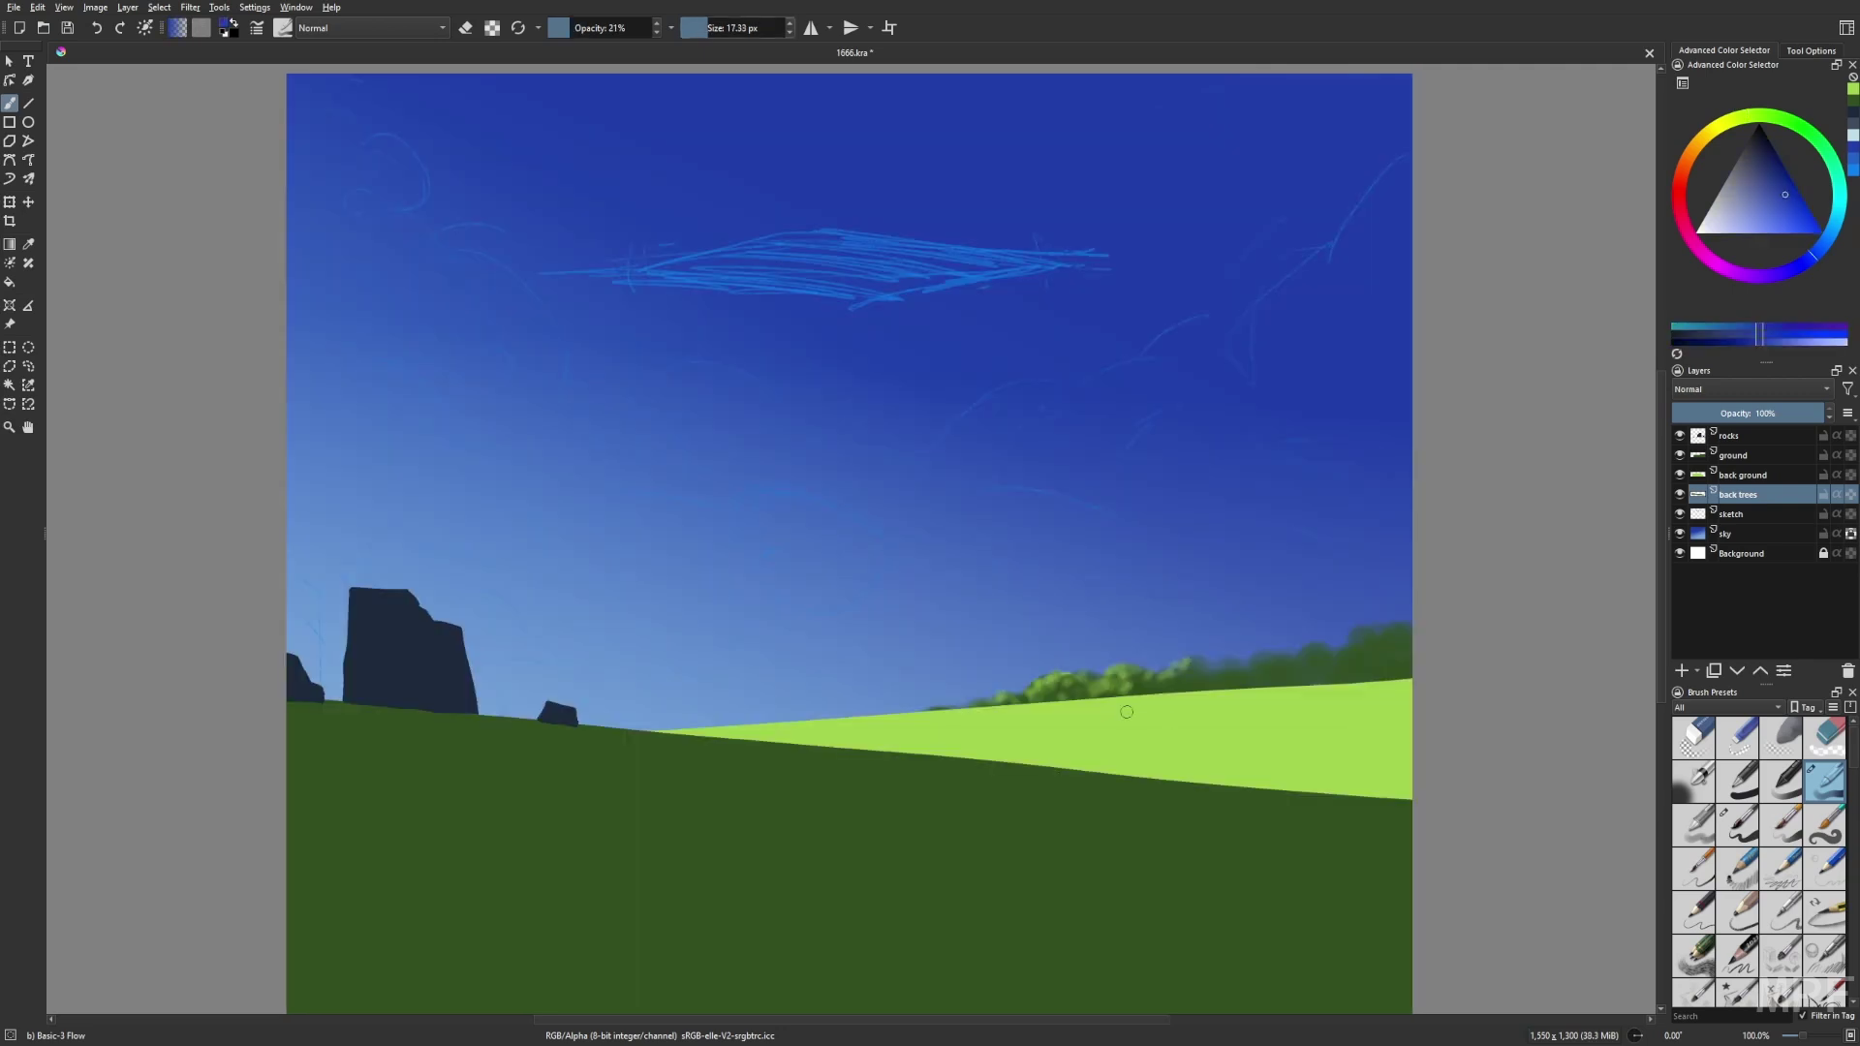
Add light green highlights along the distant tree line, finishing with the Chalk Grainy brush at 41% opacity and 13 px.
key(x)
key(bracketleft)
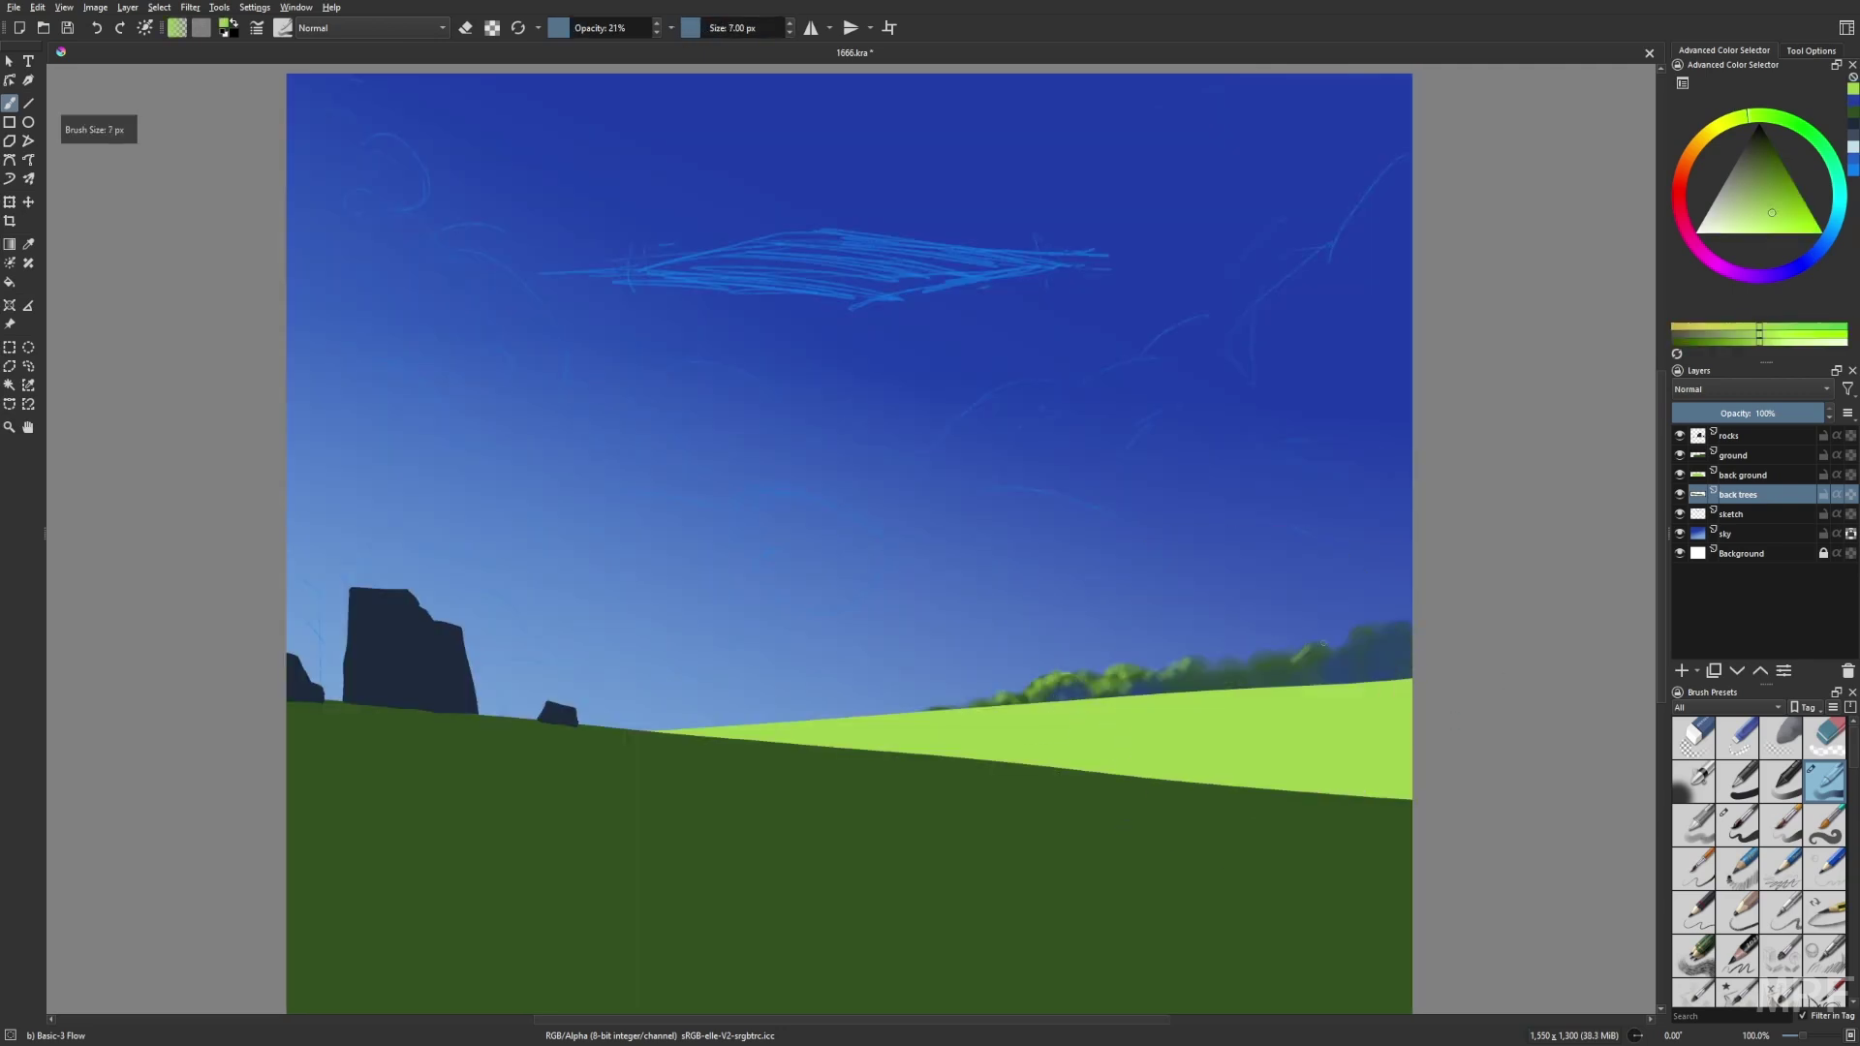
key(slash)
key(bracketleft)
key(bracketleft)
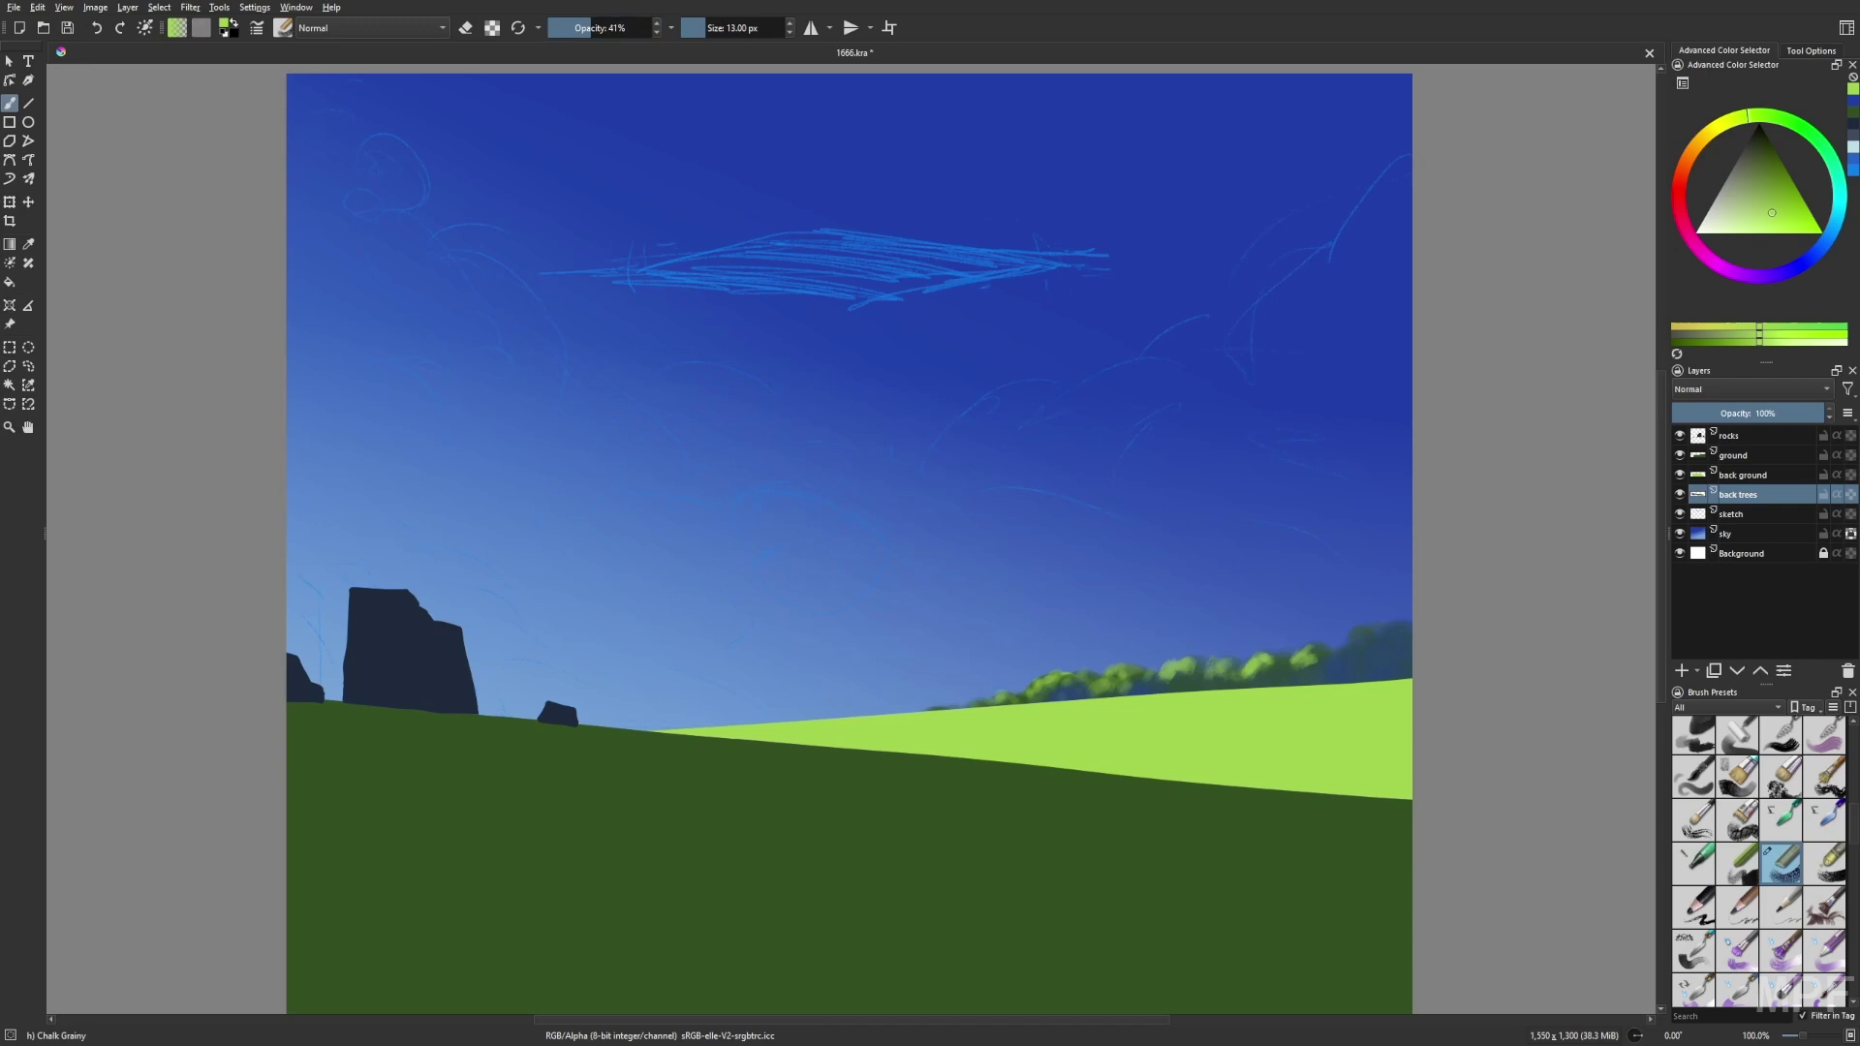
Airbrush a pale haze over the base of the tree line and extend it with tiny light green bushes toward the horizon's middle.
ctrl+click(1193, 693)
key(slash)
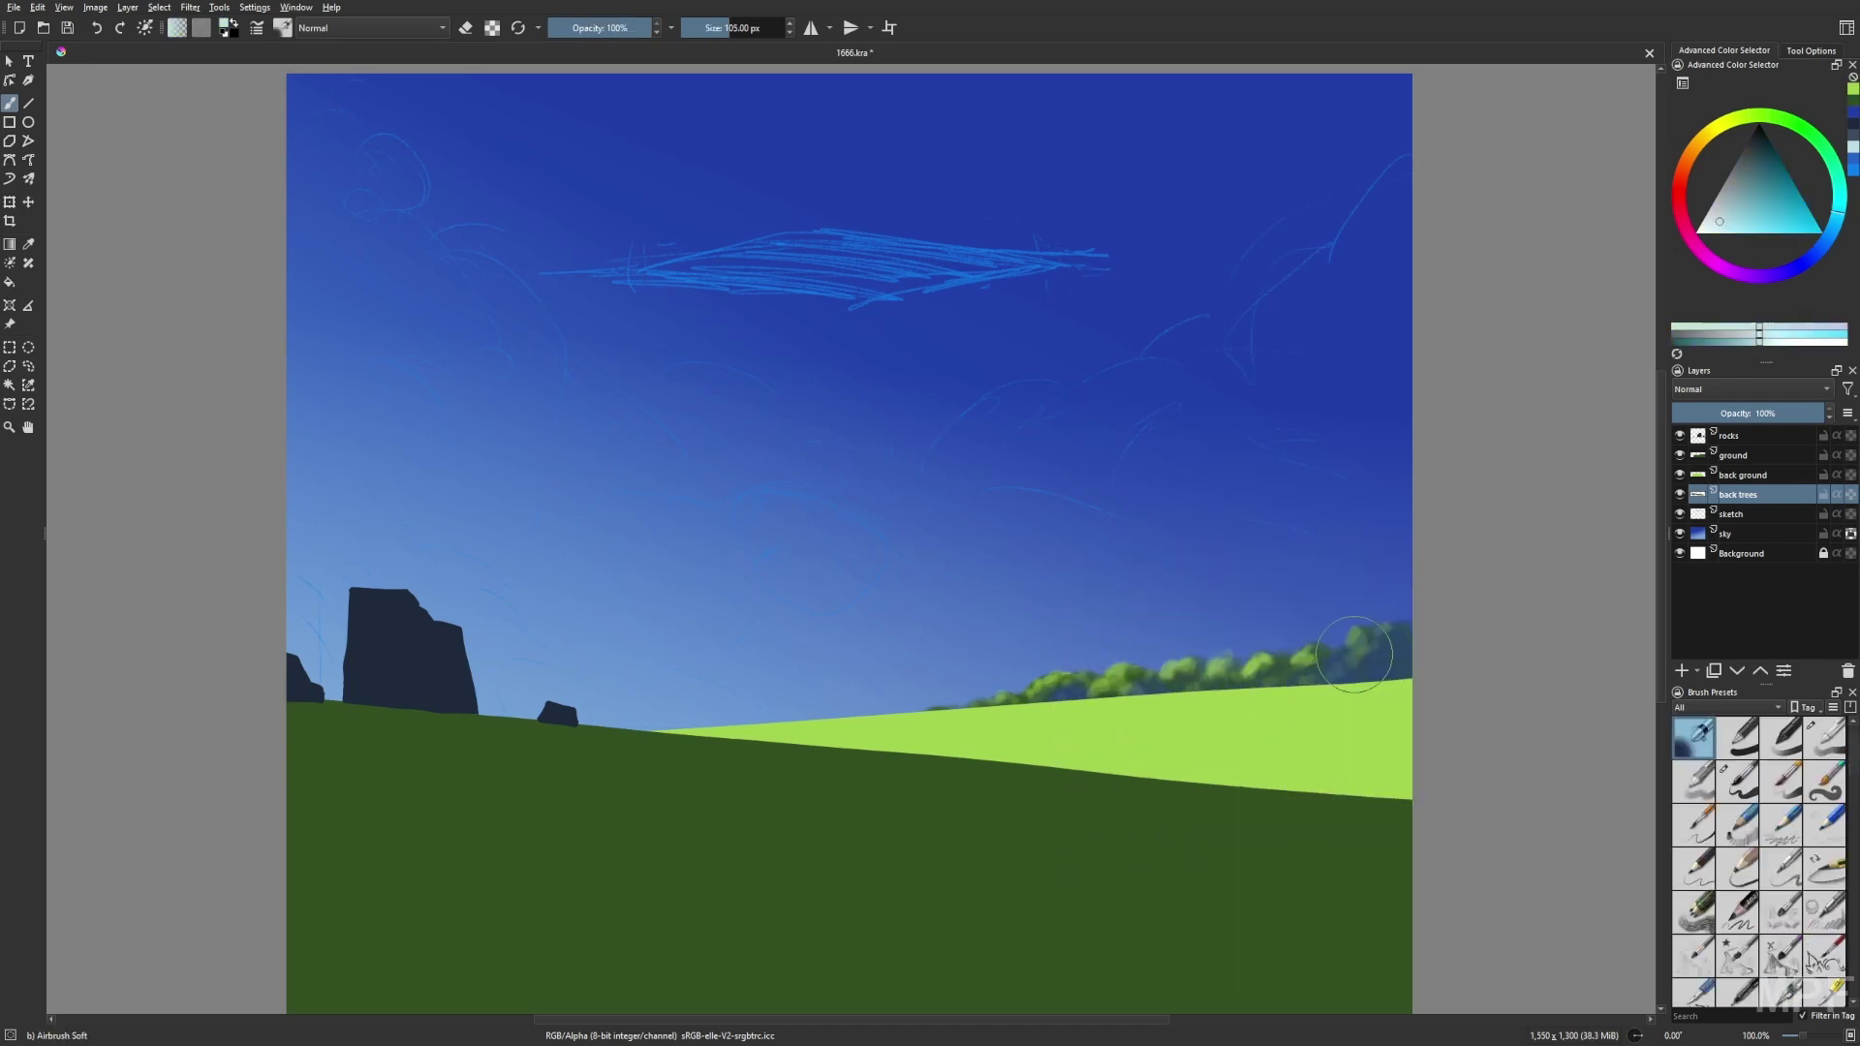
ctrl+click(1037, 719)
key(slash)
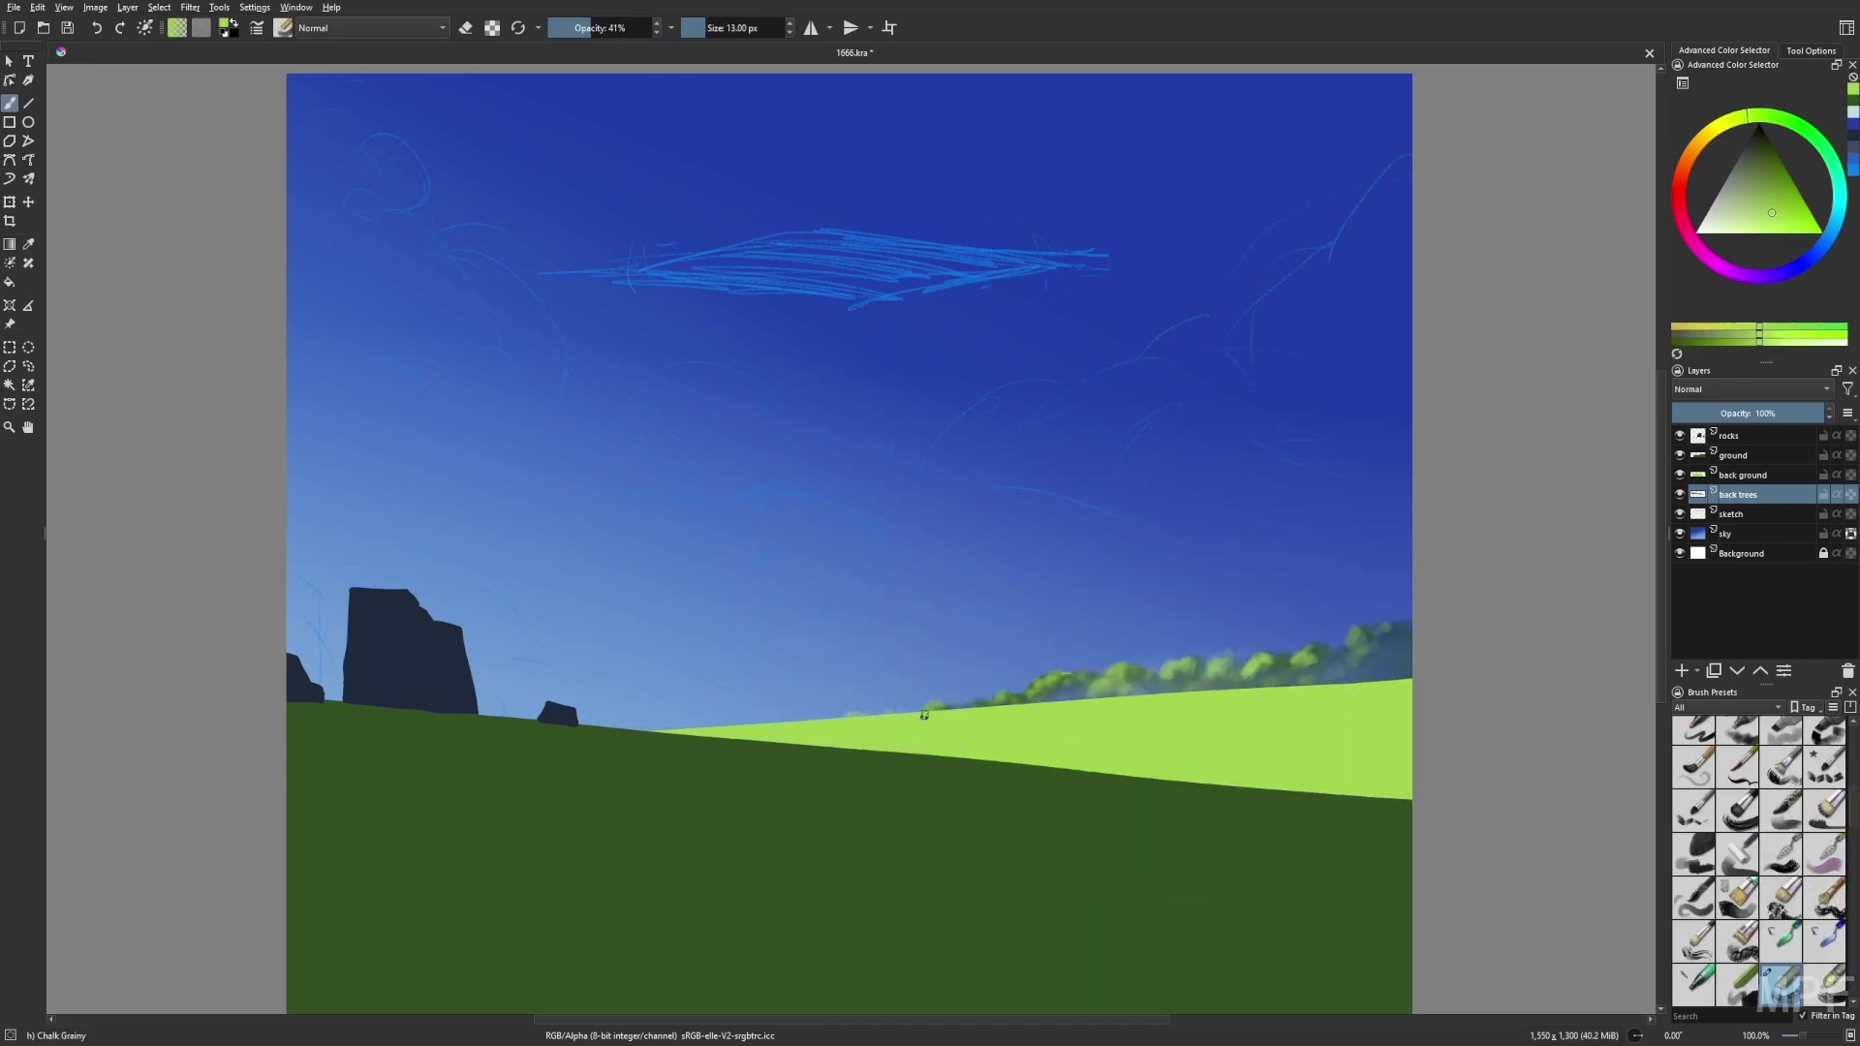
key(bracketleft)
key(bracketleft)
key(bracketleft)
key(bracketleft)
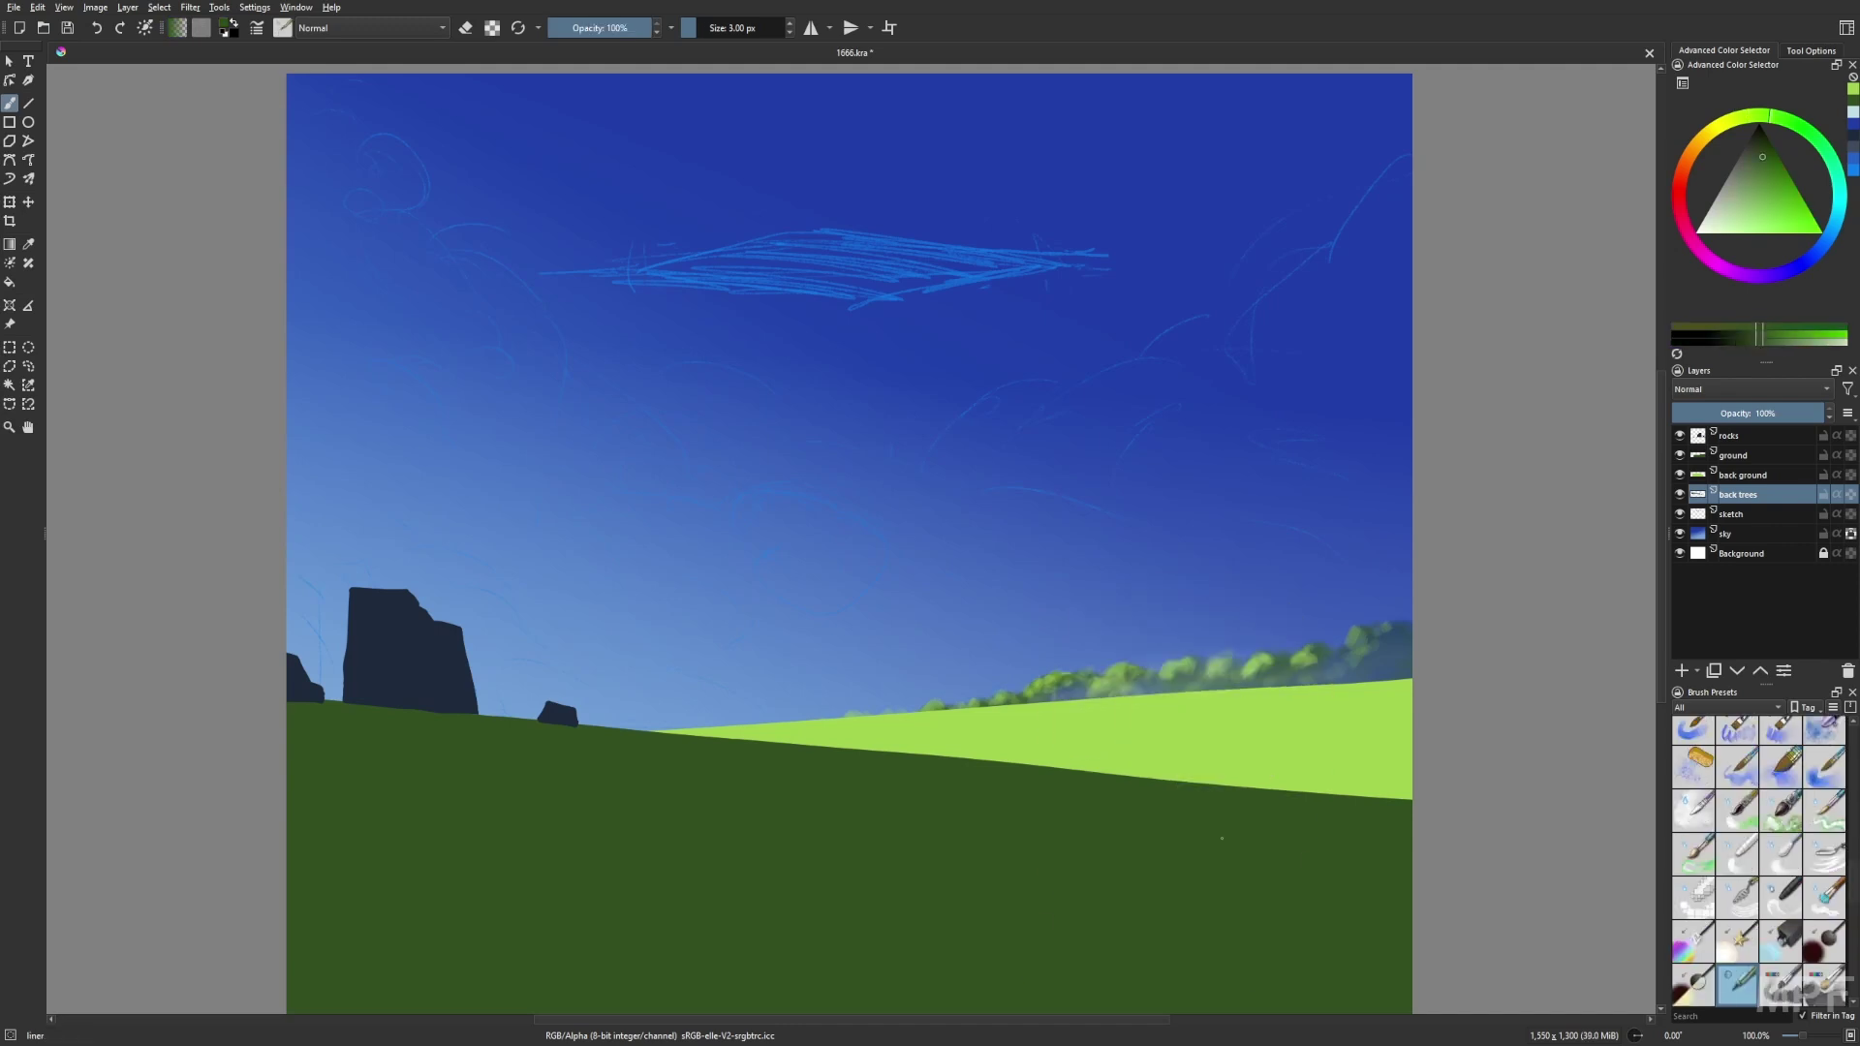
Paint a small dark green tree rising above the middle of the distant tree line.
ctrl+click(1192, 706)
right_click(1192, 706)
click(1144, 640)
drag(1134, 683, 1132, 655)
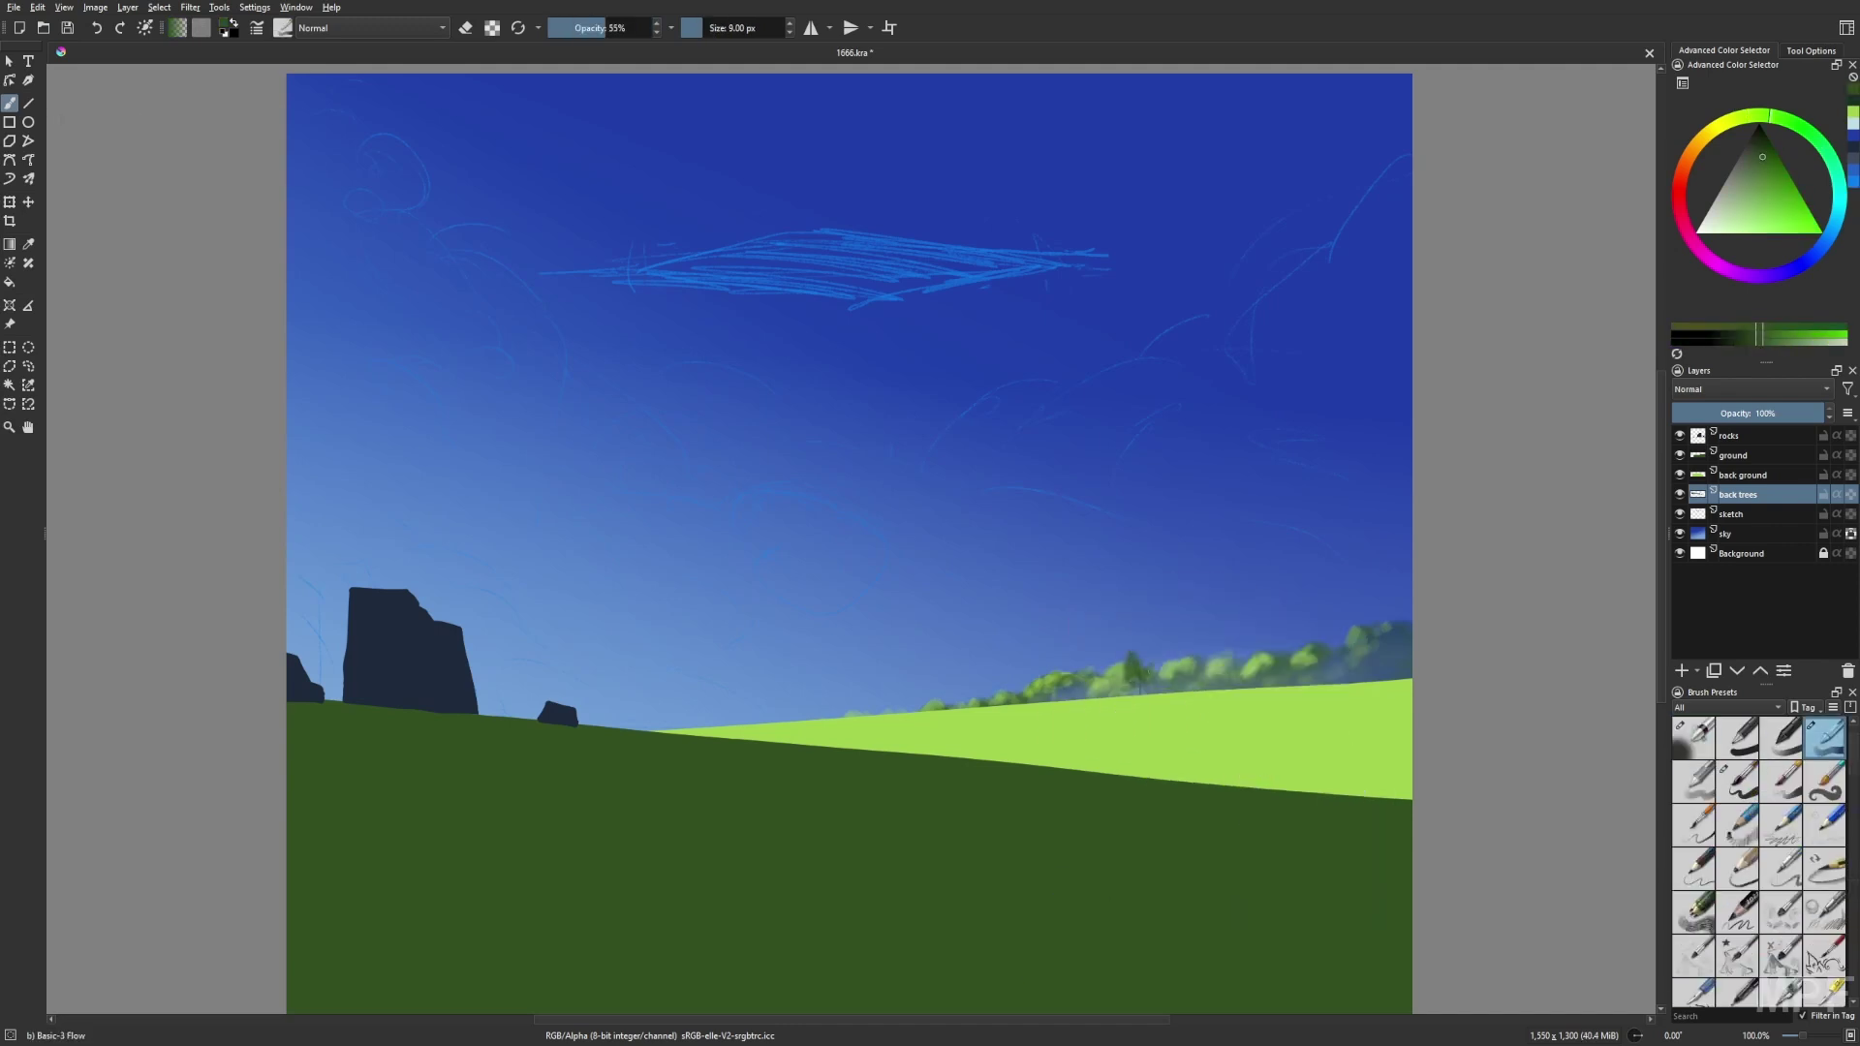
Highlight the small dark tree's foliage in light green with the Chalk Grainy brush at 41% opacity and 11 px.
ctrl+click(1143, 670)
key(slash)
key(bracketright)
key(bracketright)
key(bracketright)
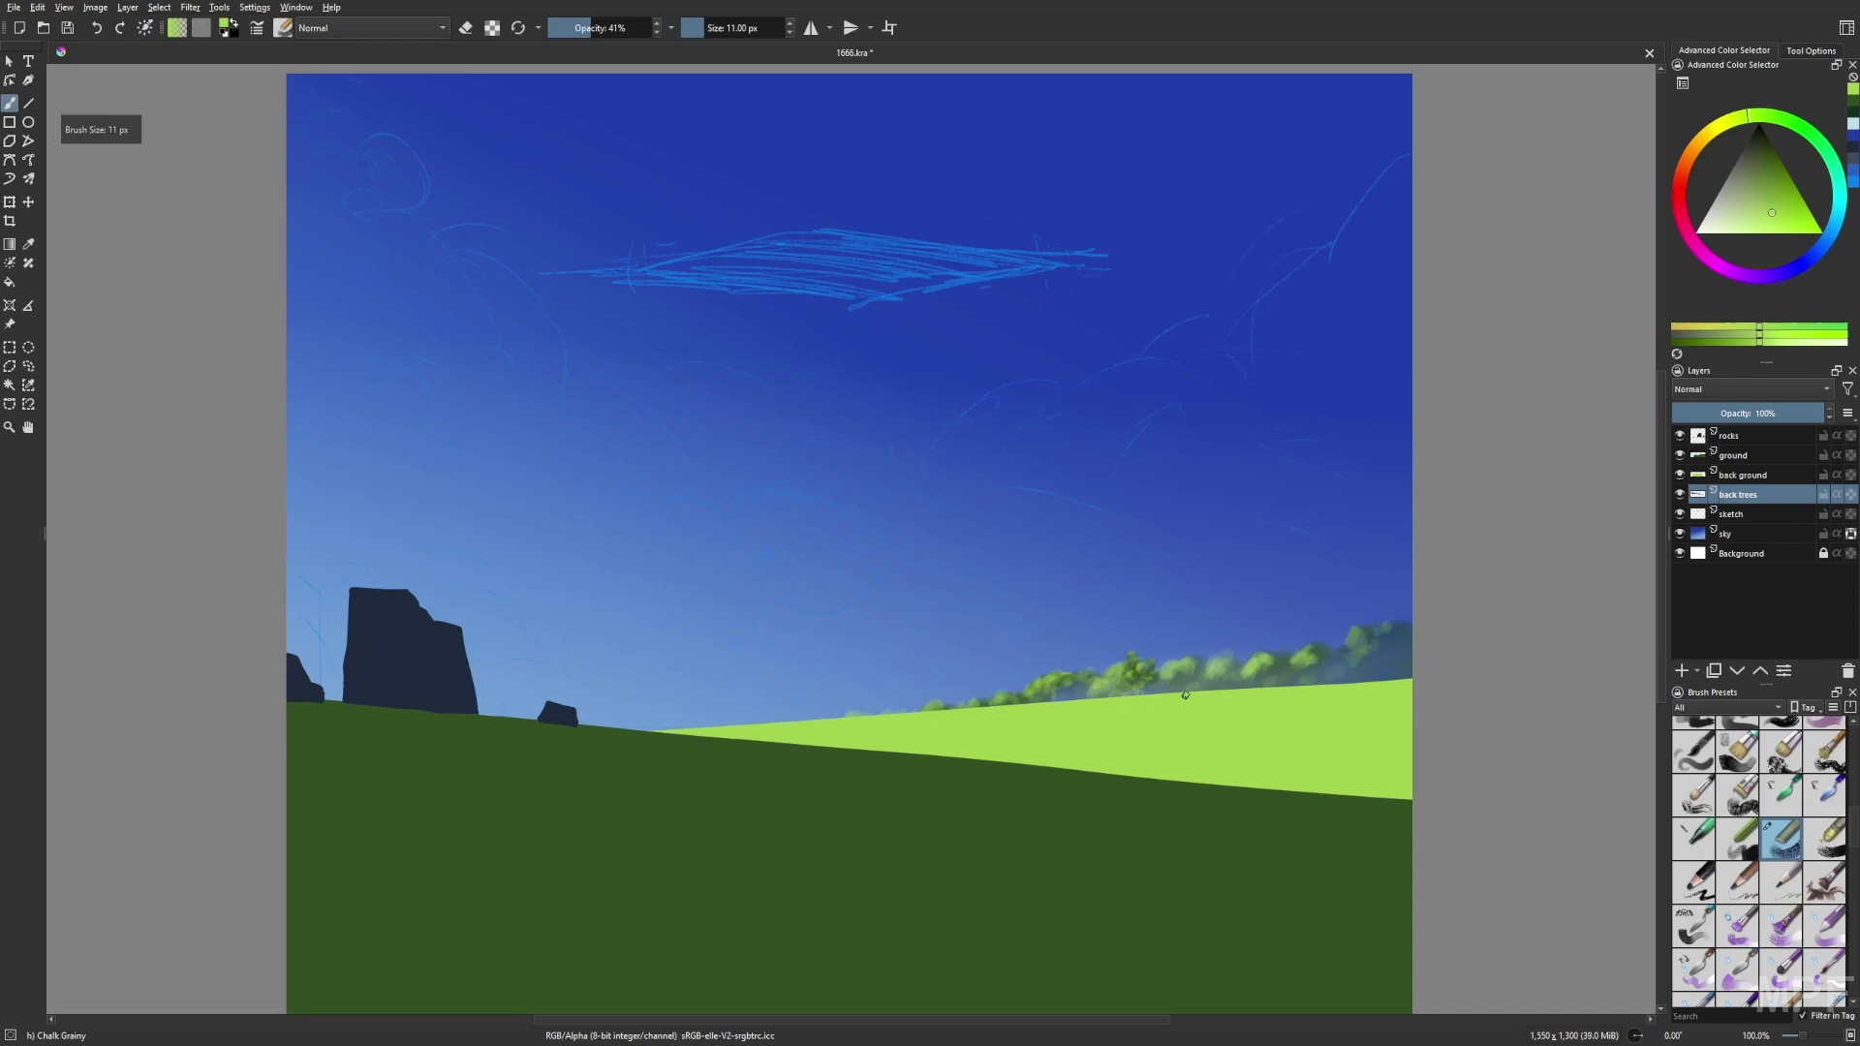
Build up taller muted blue treetops behind the tree line and highlight them in light green with a 13 px chalk brush at 83% opacity.
right_click(1195, 722)
right_click(1367, 667)
ctrl+click(1372, 668)
ctrl+click(740, 78)
key(o)
key(o)
key(o)
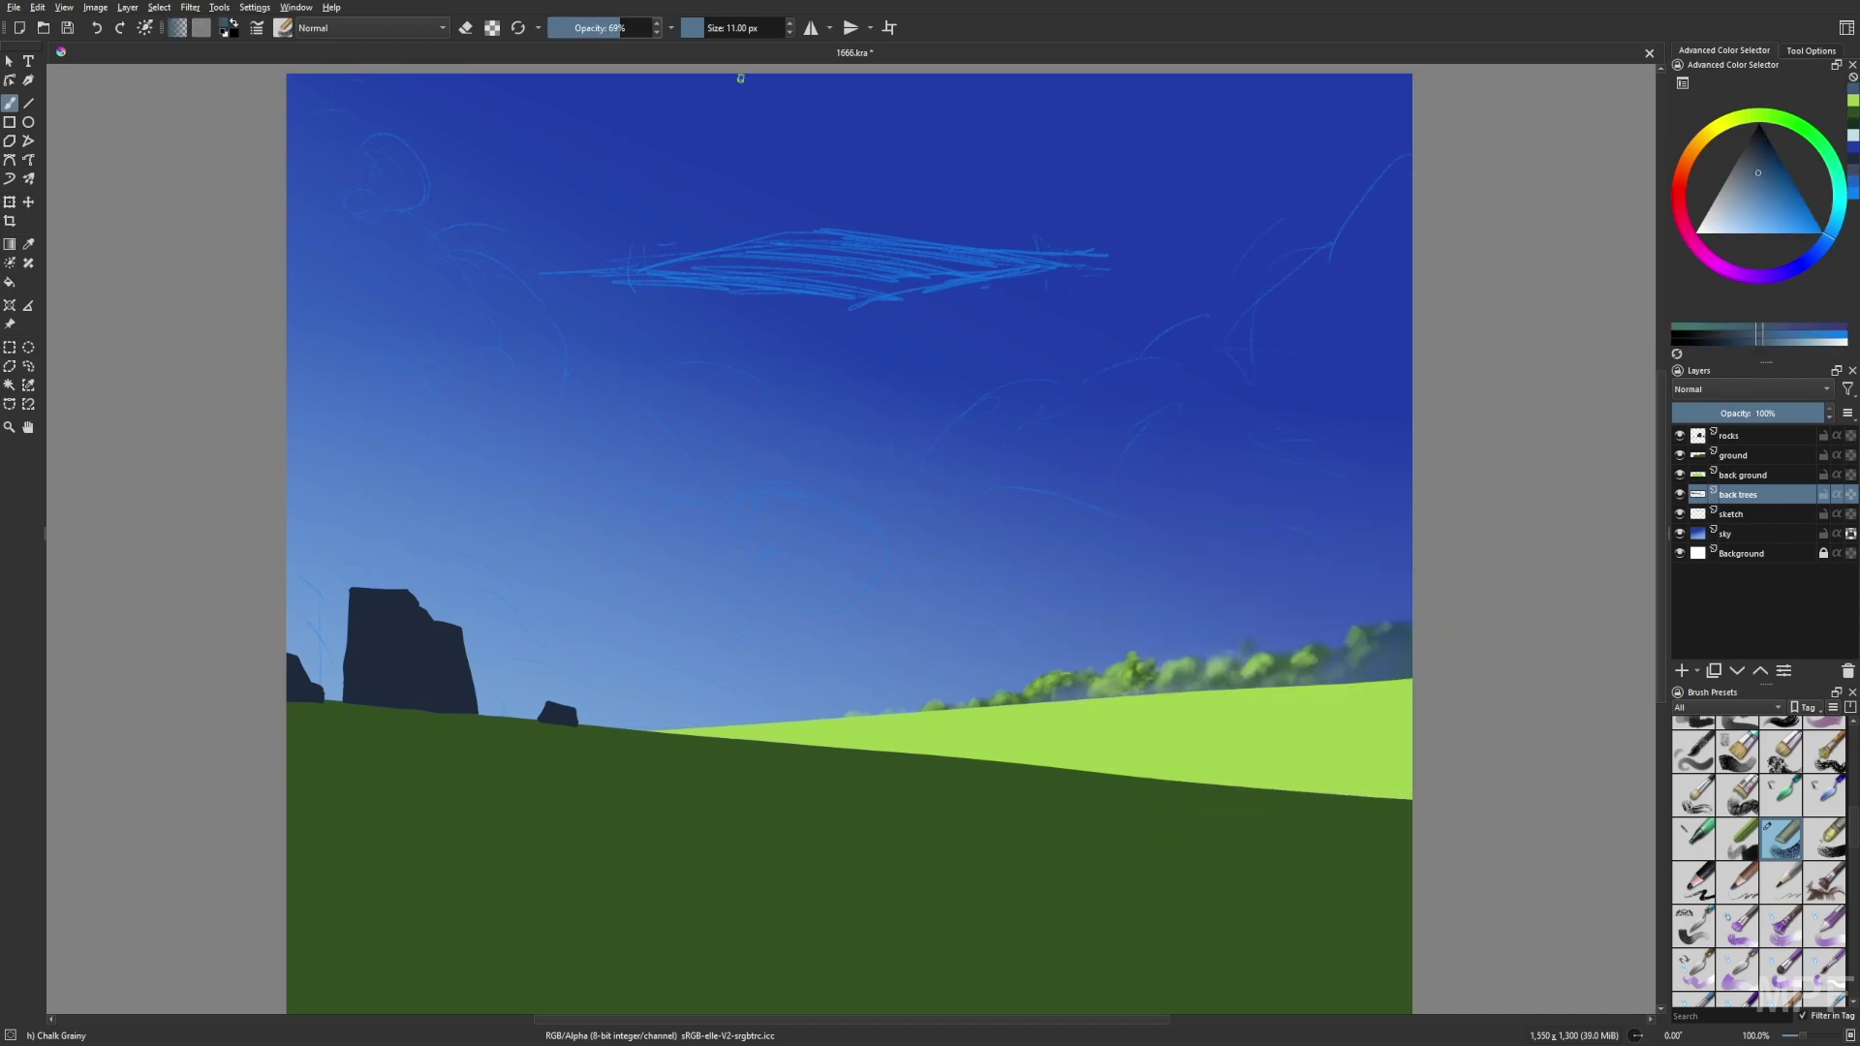
key(bracketright)
ctrl+click(1182, 650)
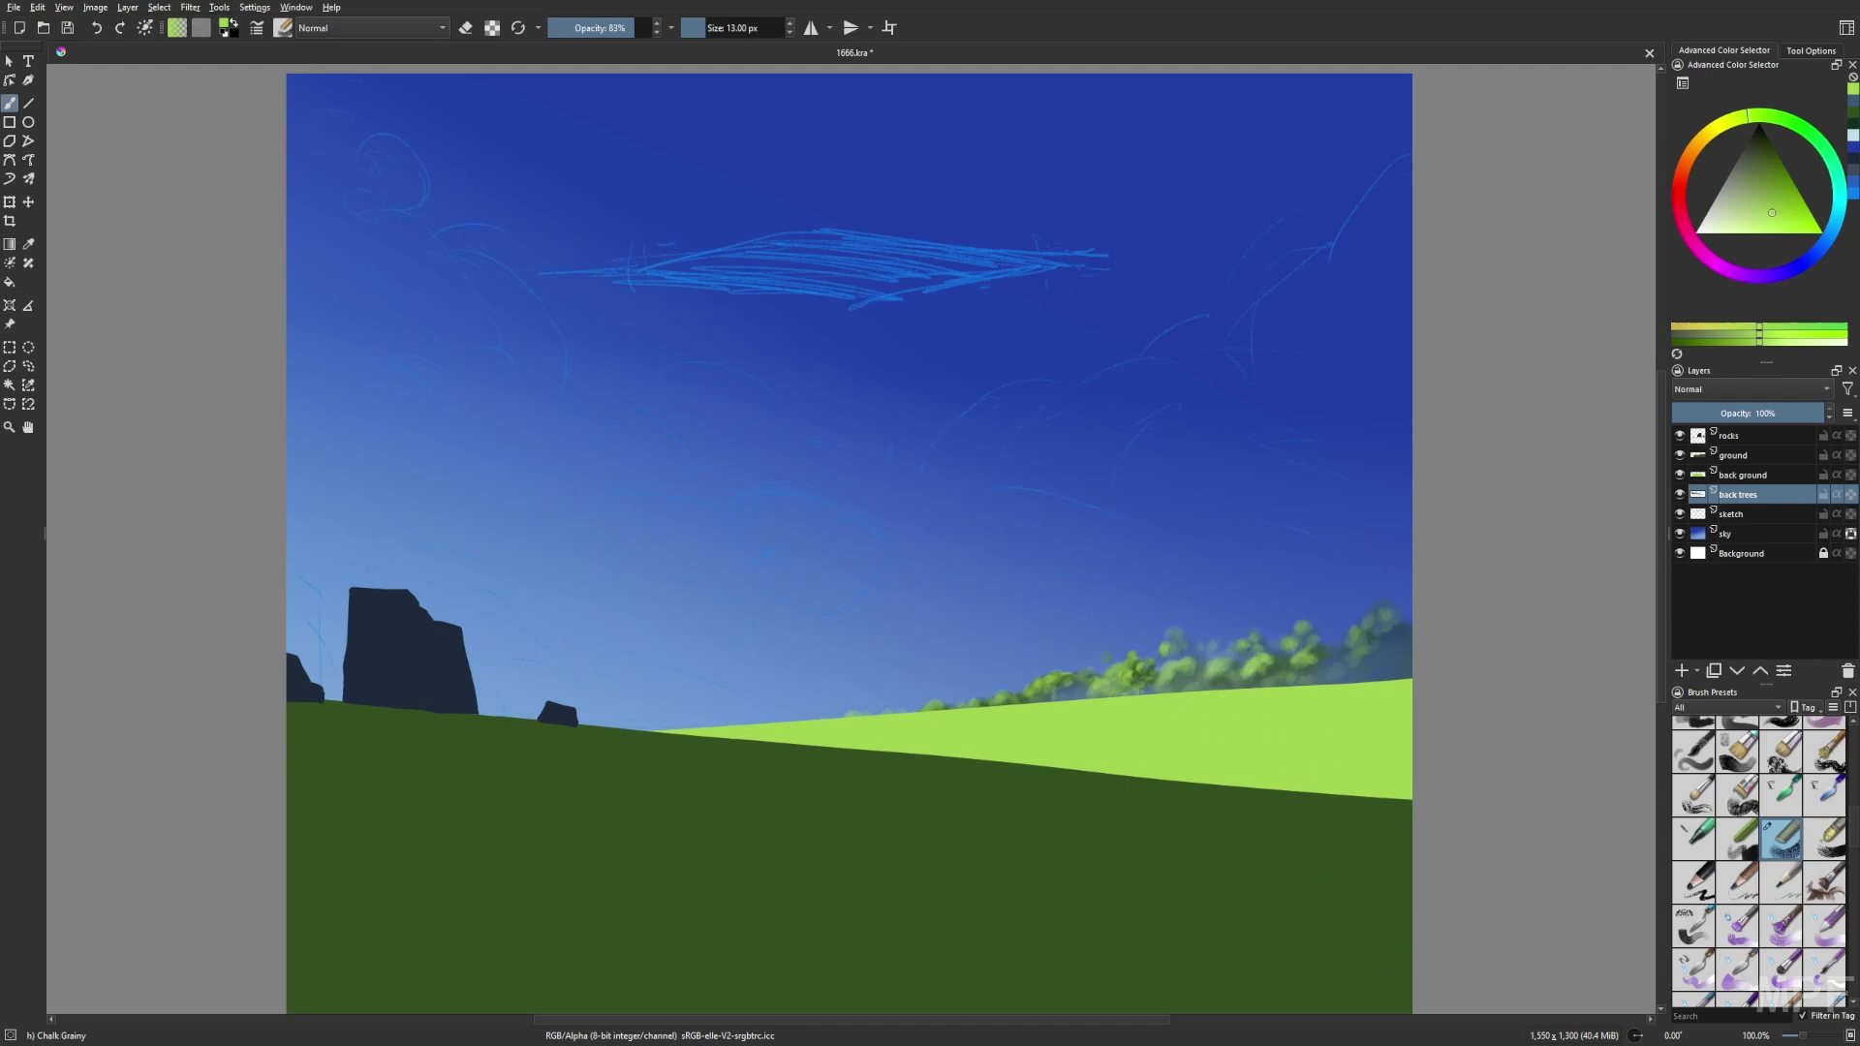
Refine the tree line's foliage in light green, muted blue and dark green with the Basic-5 Size Opacity brush at 36% opacity, 10.20 px.
right_click(1089, 673)
click(988, 552)
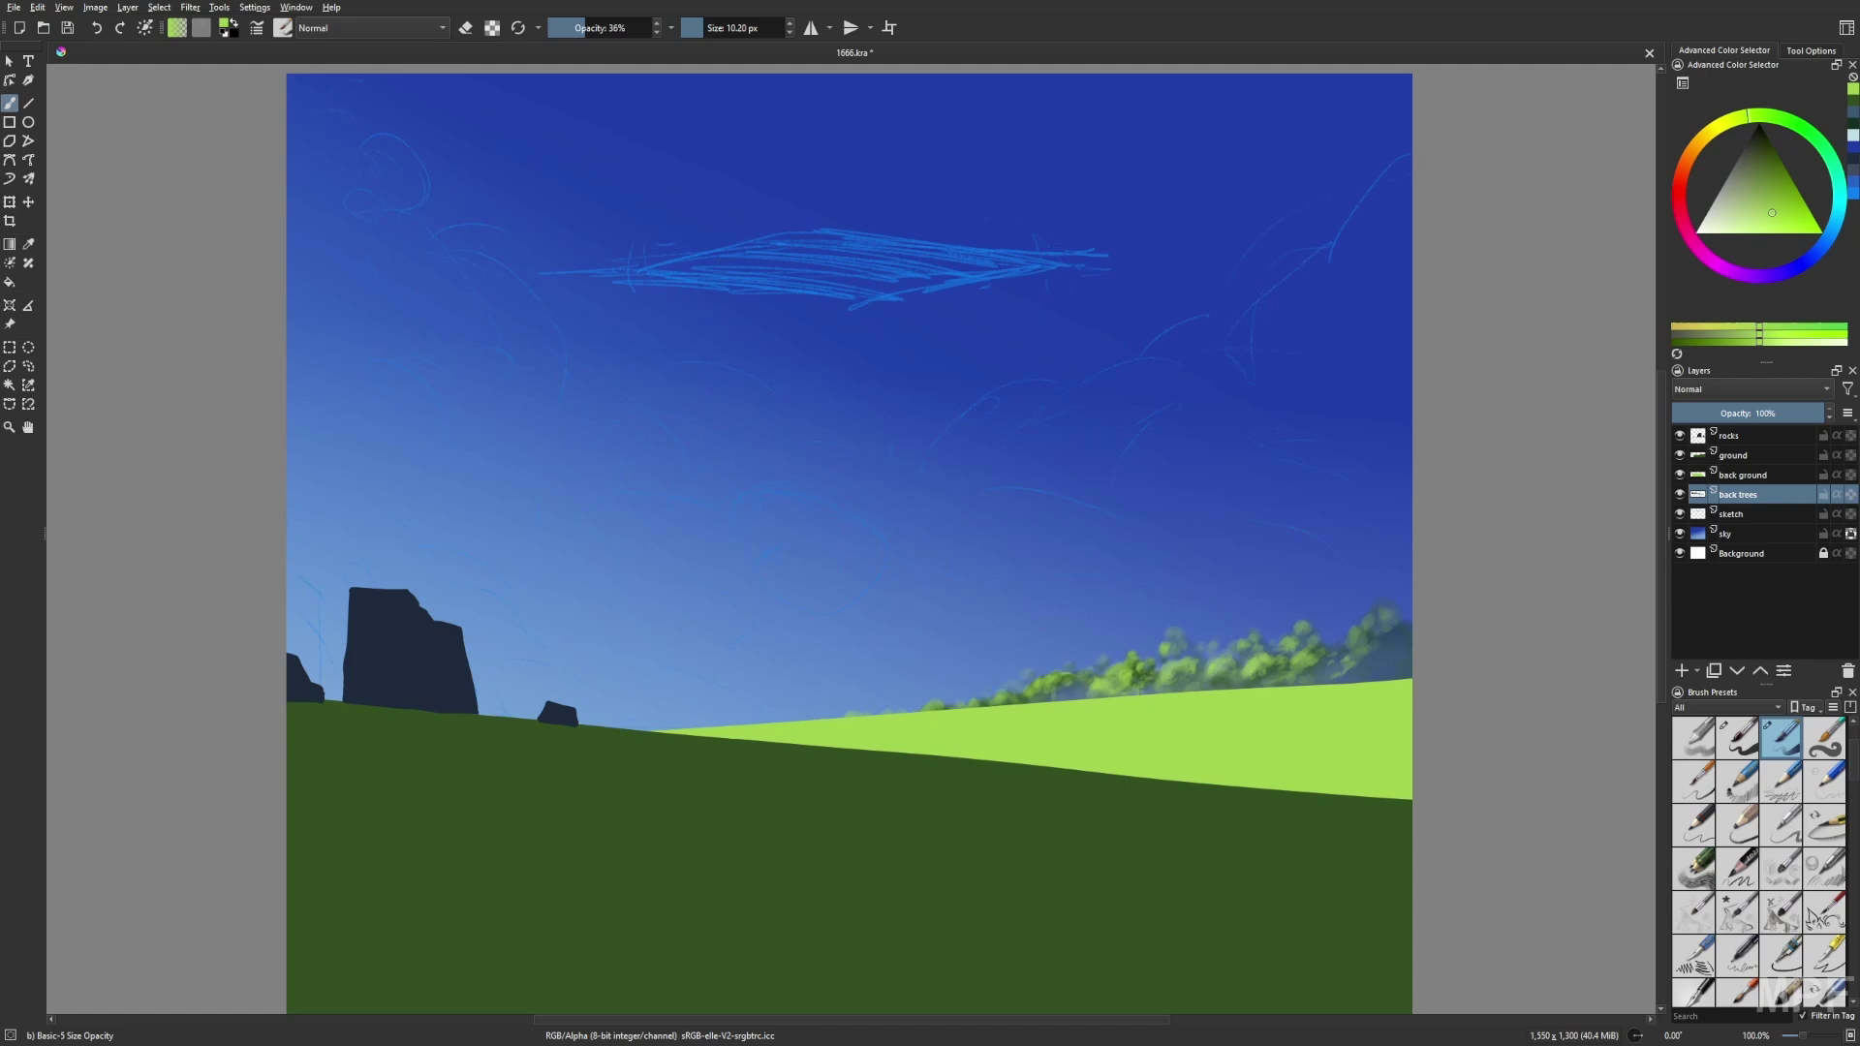
right_click(1424, 643)
click(1424, 631)
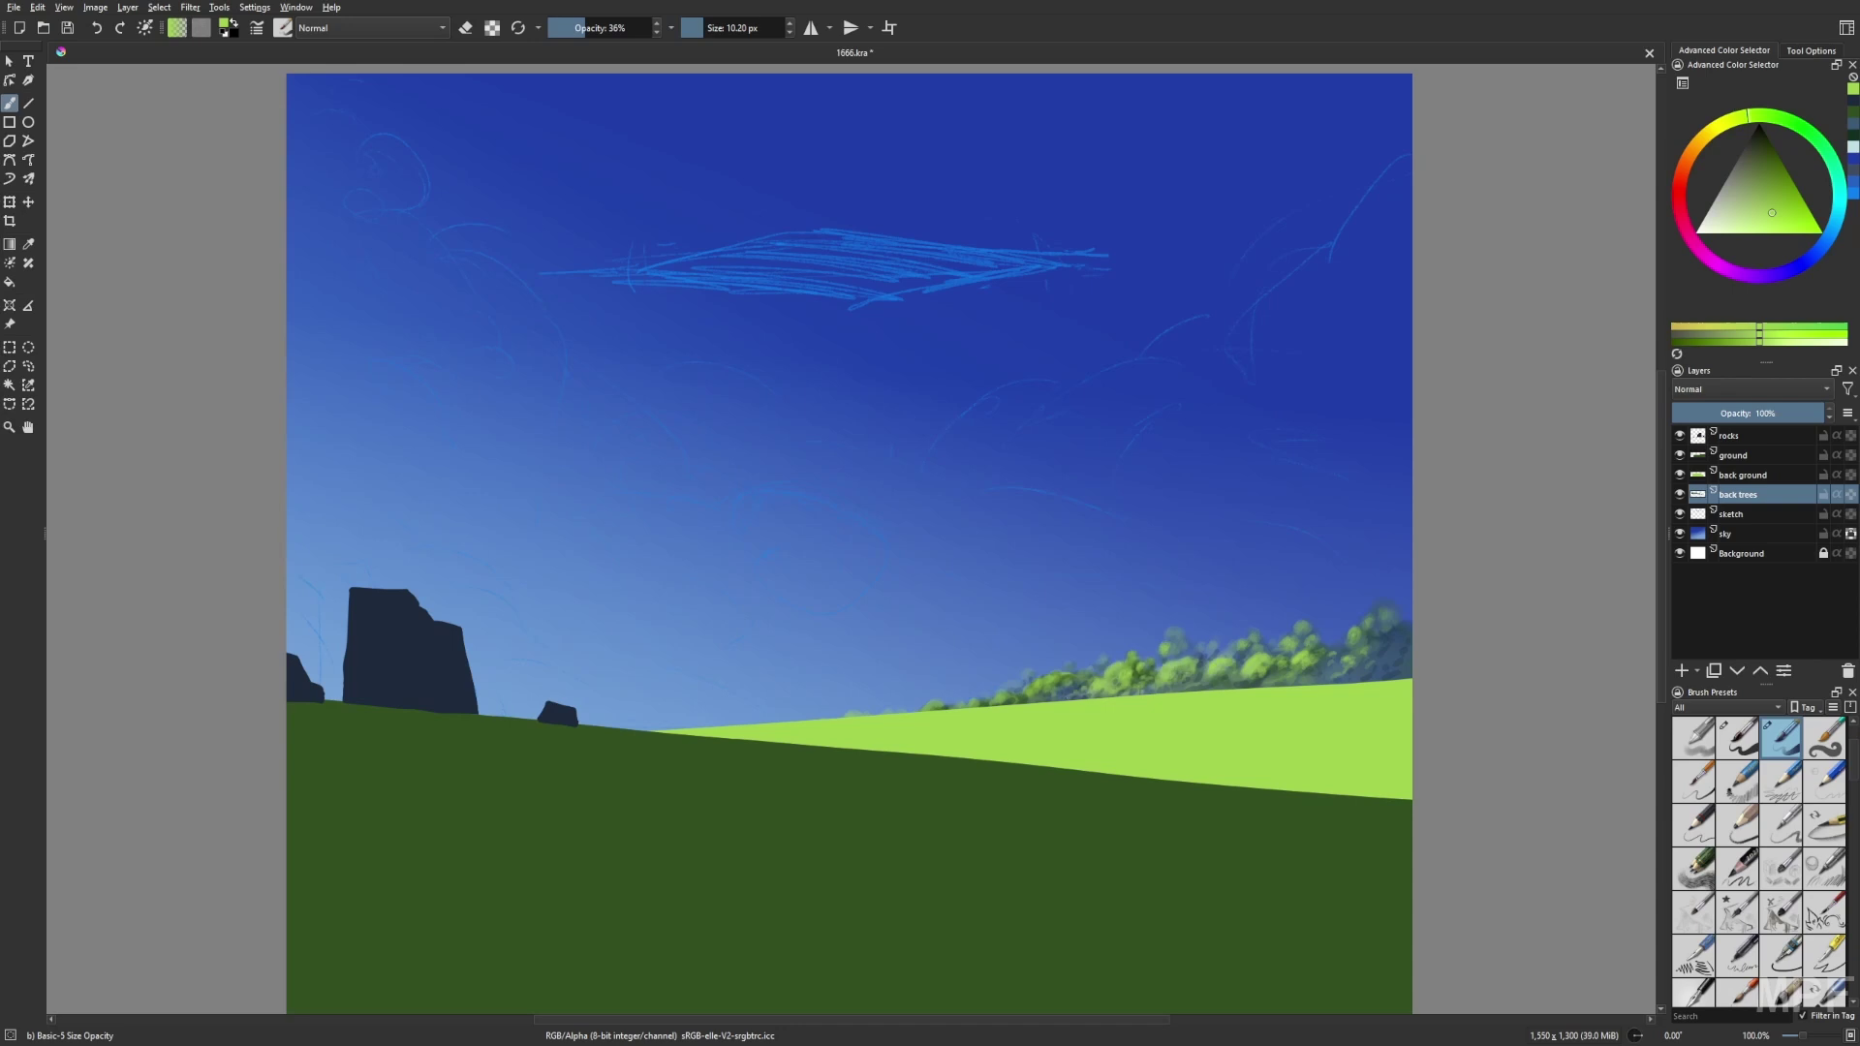
right_click(830, 714)
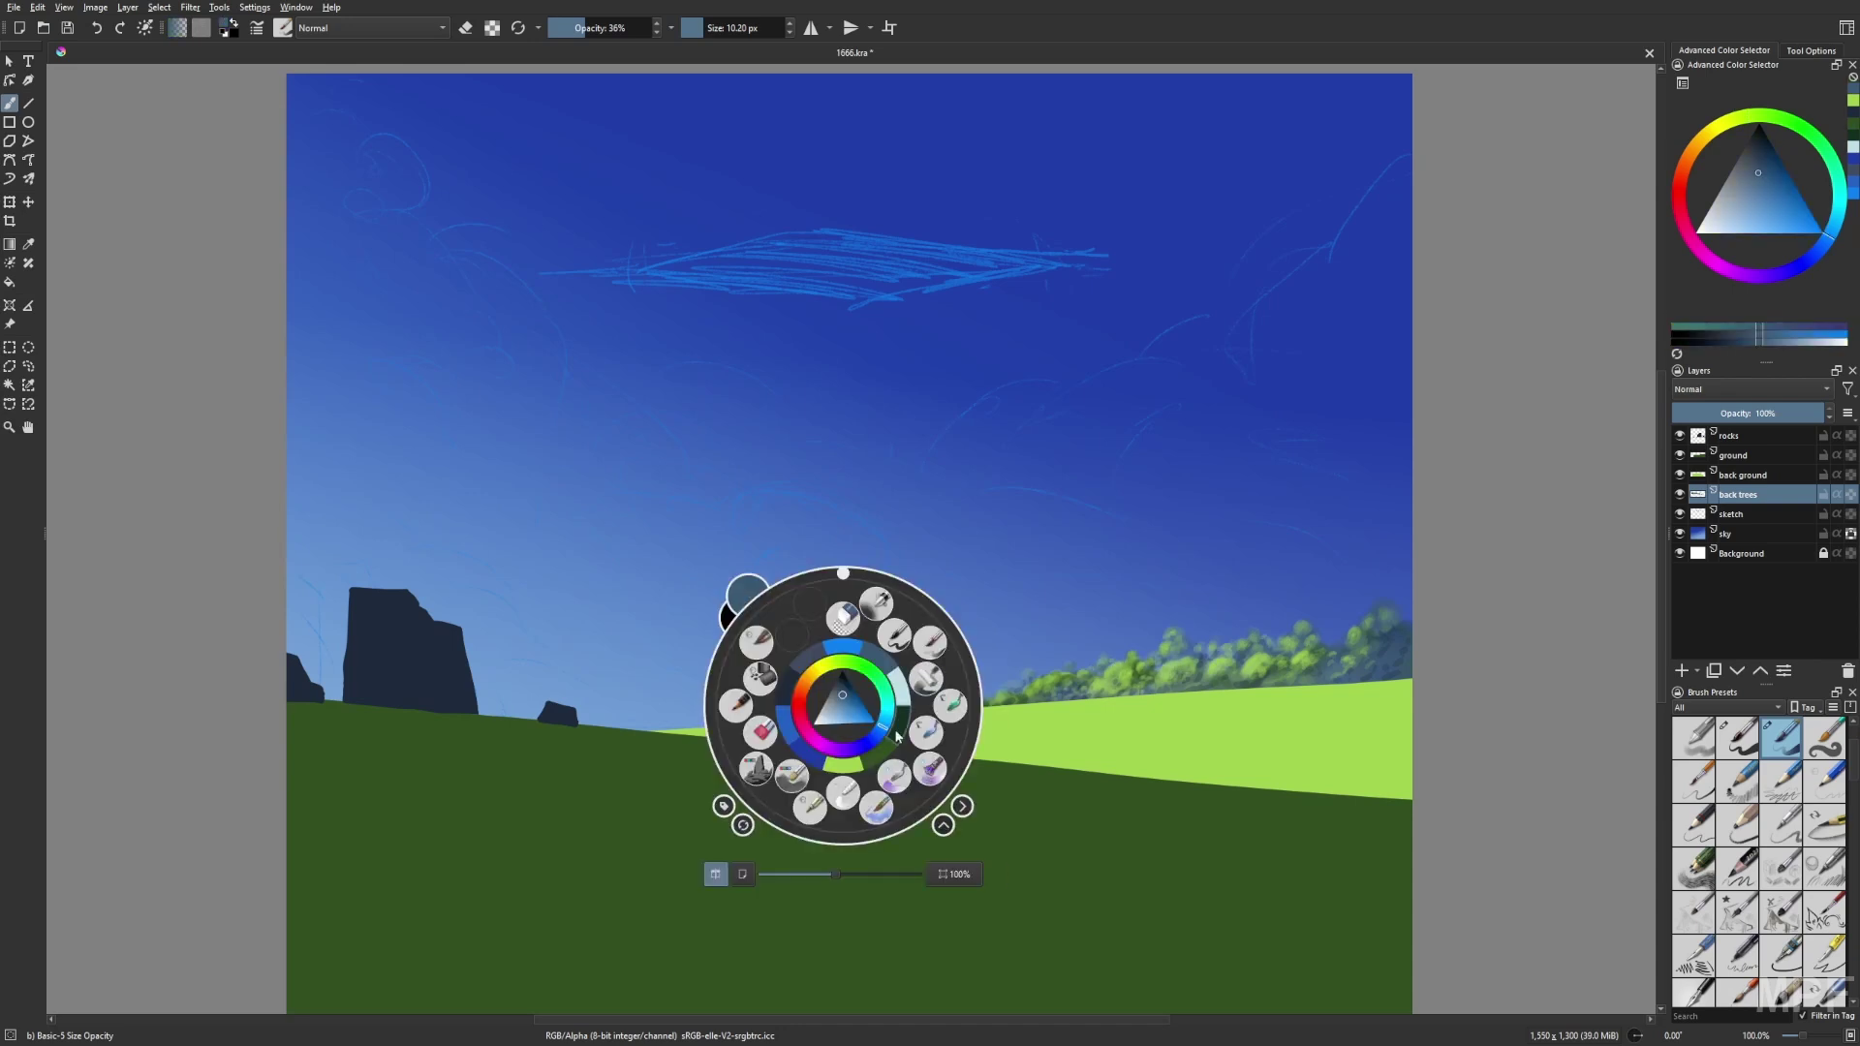
click(898, 713)
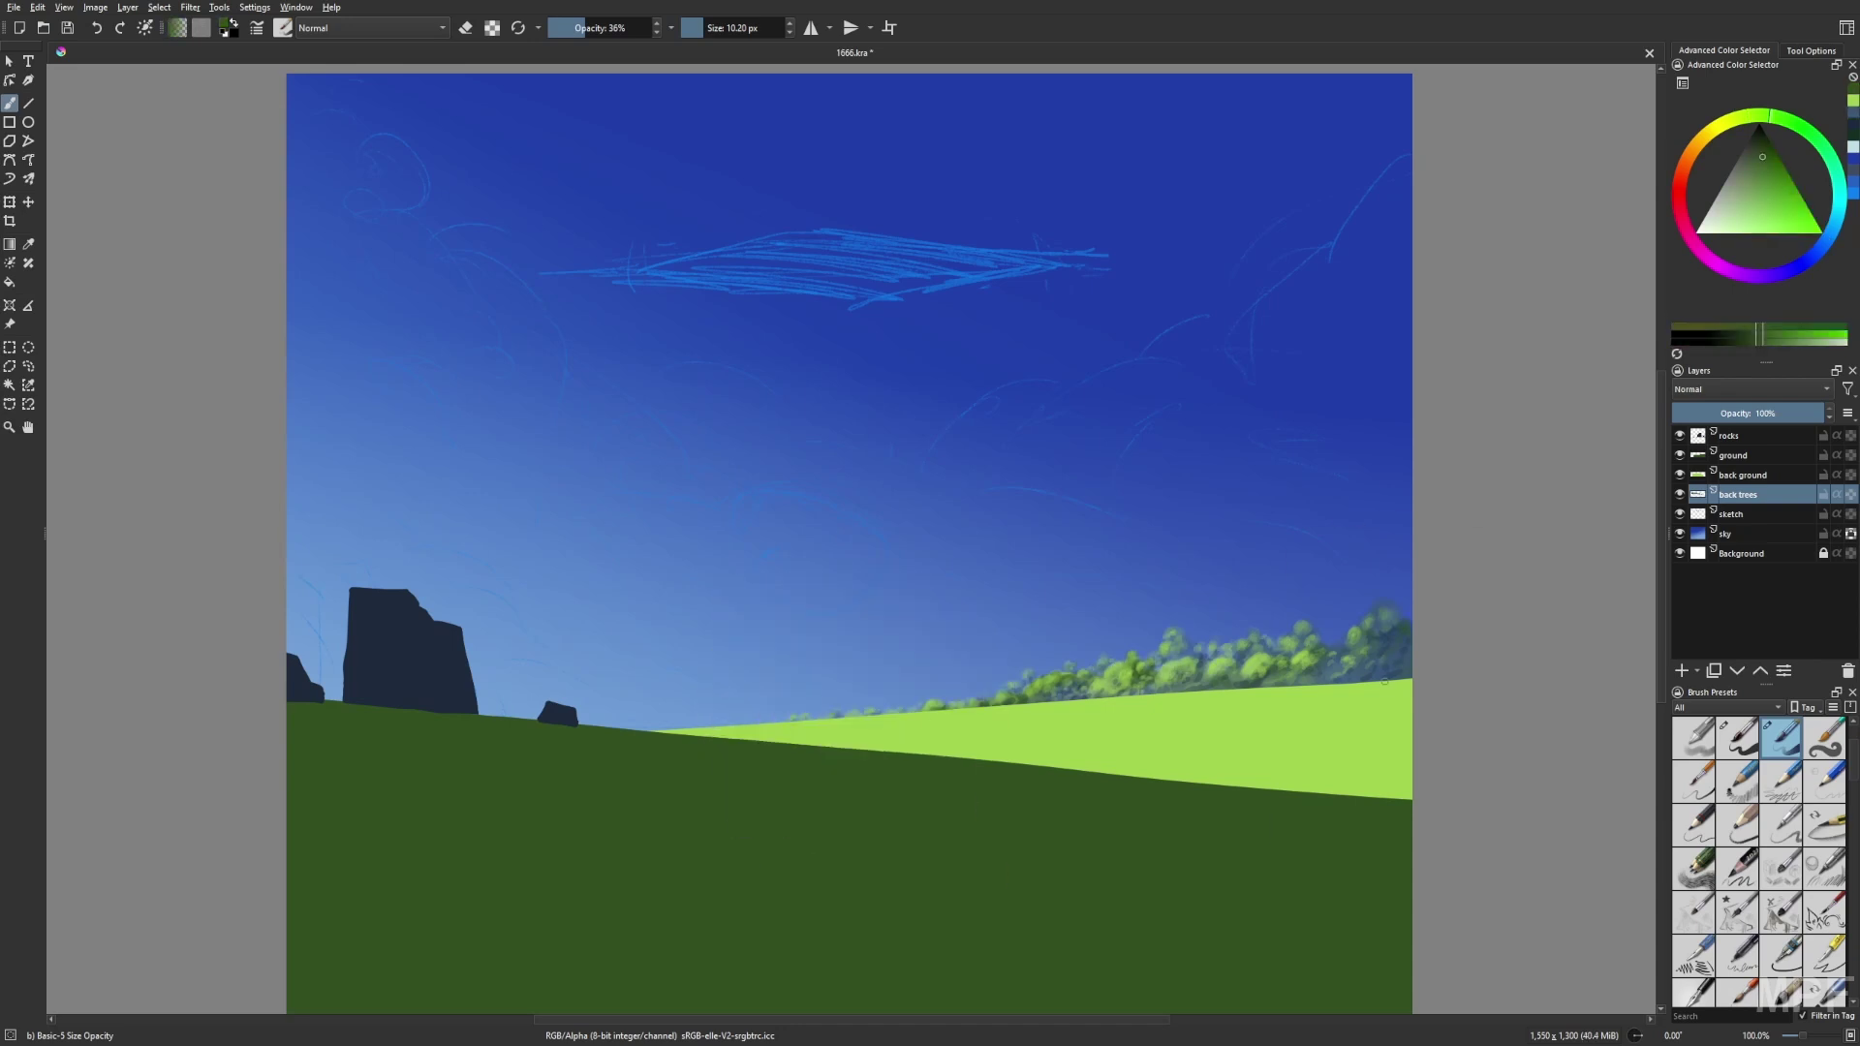
On the ground layer, unmirror the view and brush faint mid-green grass strokes across the hill at 21% opacity and 63.34 px.
key(Page_Up)
key(Page_Up)
key(m)
right_click(1225, 760)
click(1336, 762)
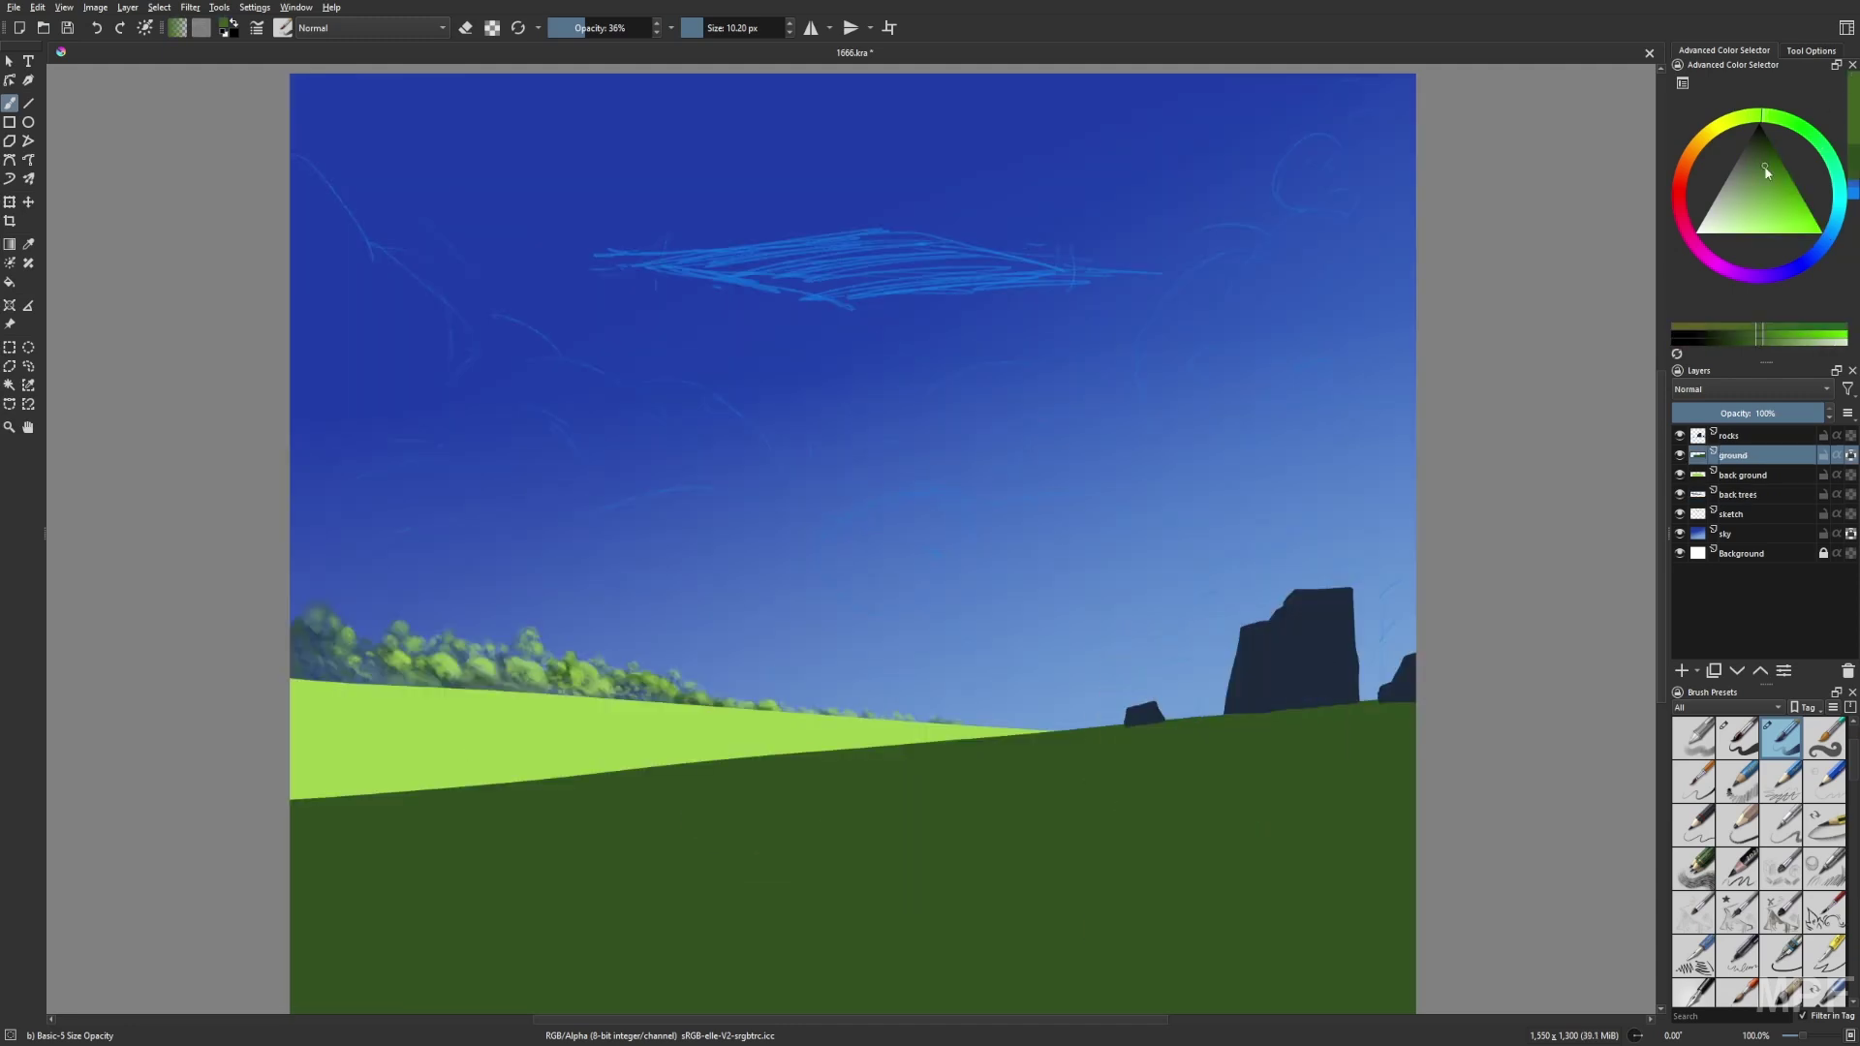
key(minus)
key(minus)
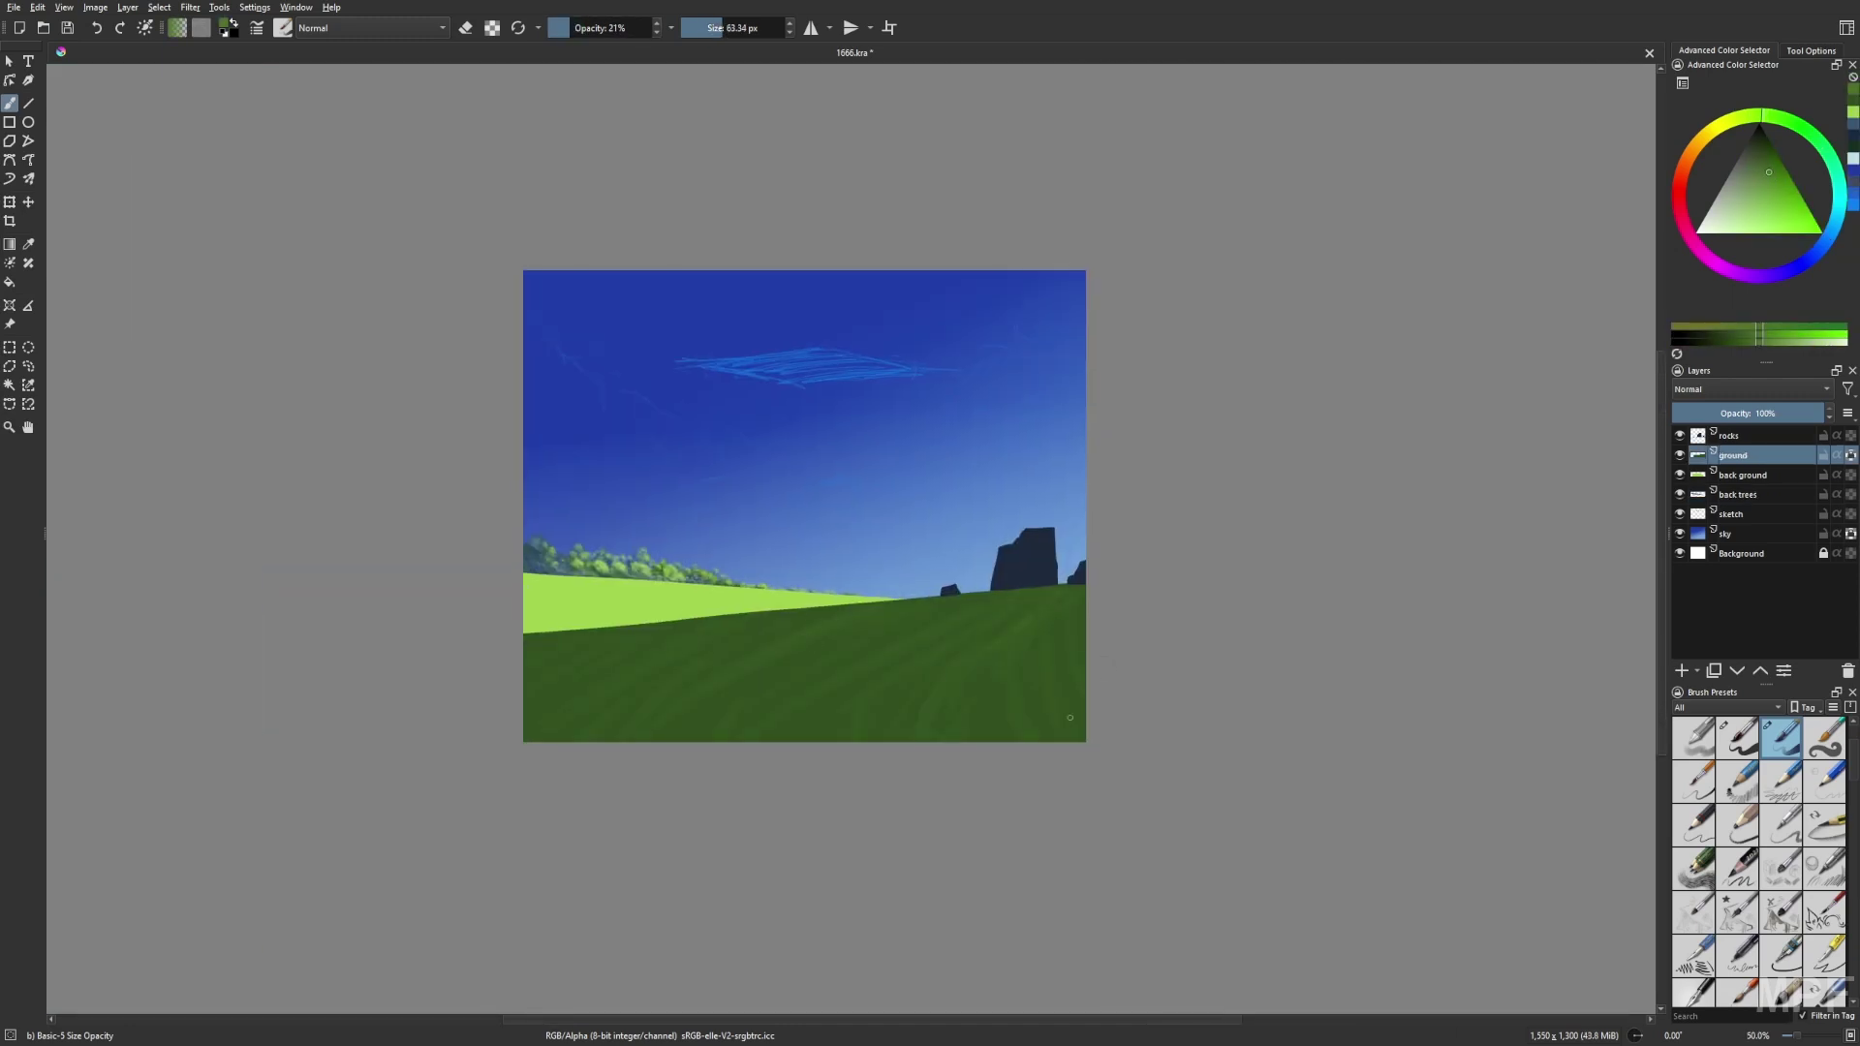
Paint curving light green grass streaks sweeping down from the rocks at 29% opacity, narrowing the brush to 18 px.
key(o)
drag(1042, 700, 1080, 601)
key(bracketleft)
drag(969, 692, 1048, 598)
key(bracketleft)
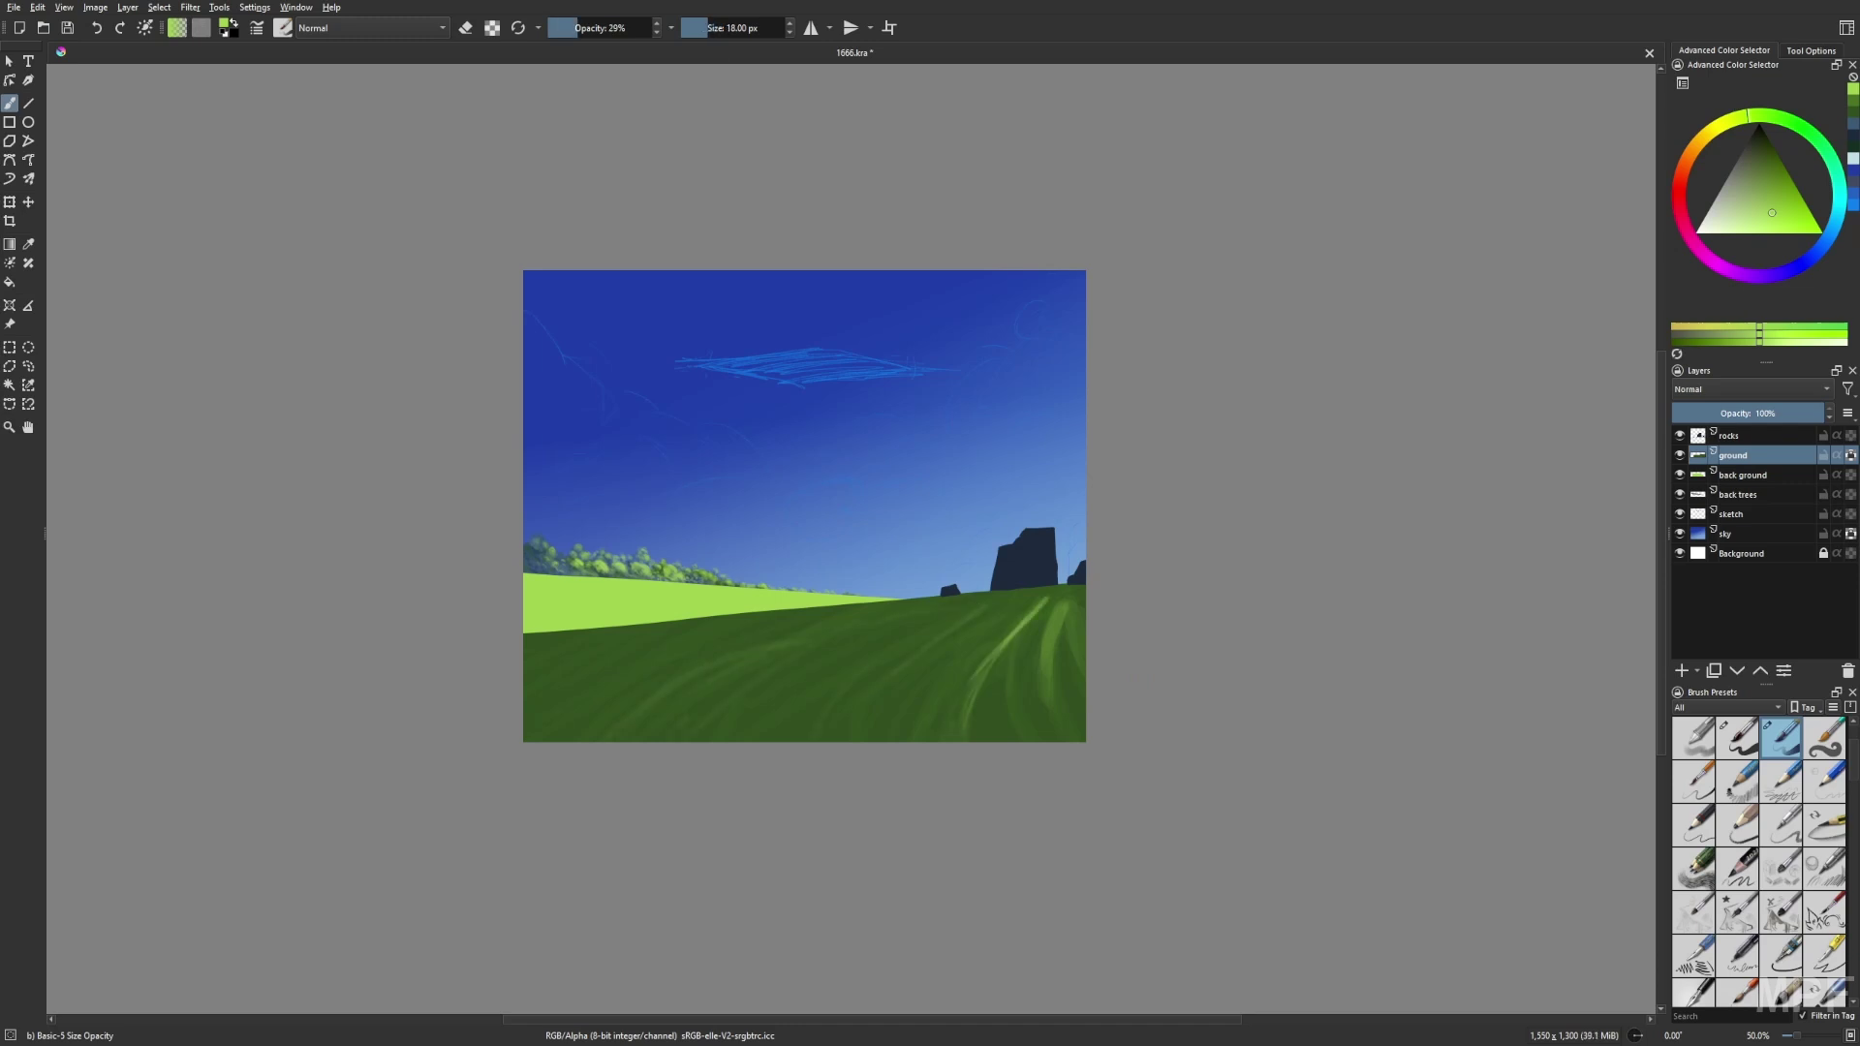
drag(872, 737, 1027, 601)
drag(969, 683, 1047, 596)
drag(935, 741, 1044, 595)
drag(760, 668, 906, 612)
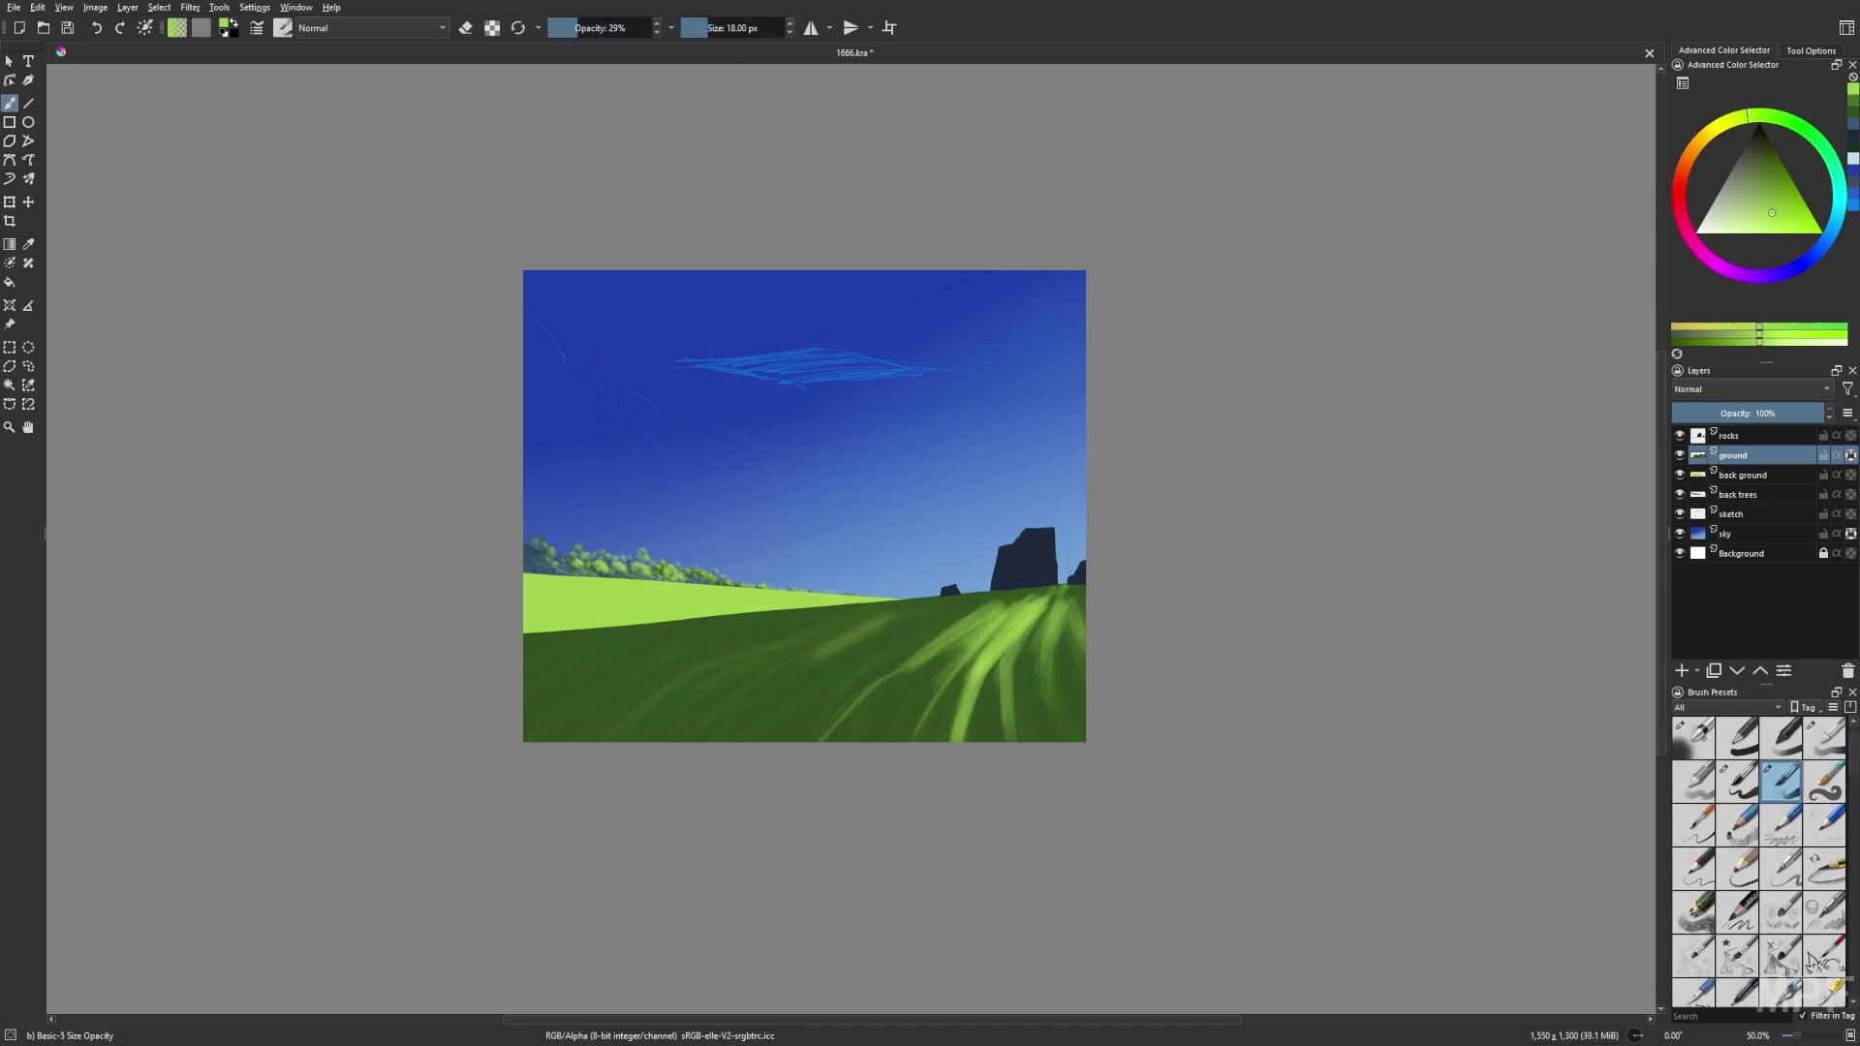
Spread more light green grass strokes over the rest of the hill with a 32 px brush, checking the picture mirrored.
key(bracketright)
key(bracketright)
key(m)
key(minus)
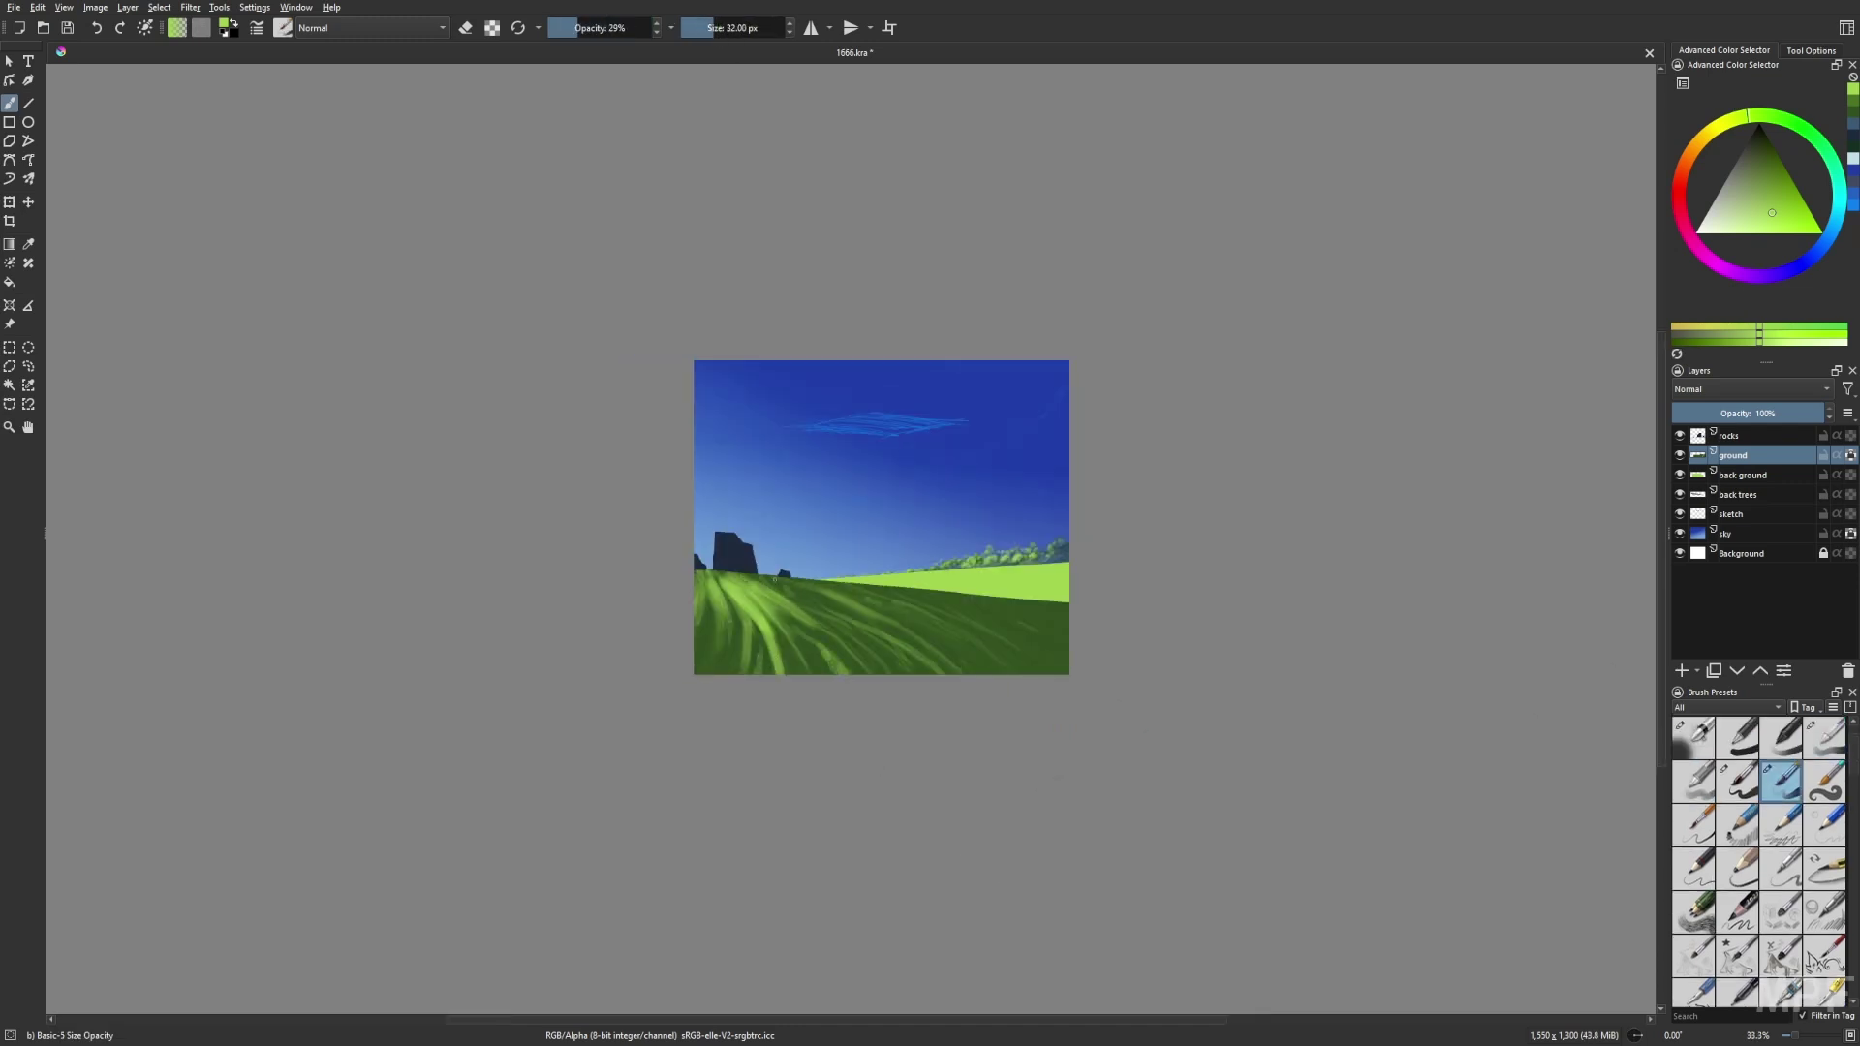
key(m)
key(slash)
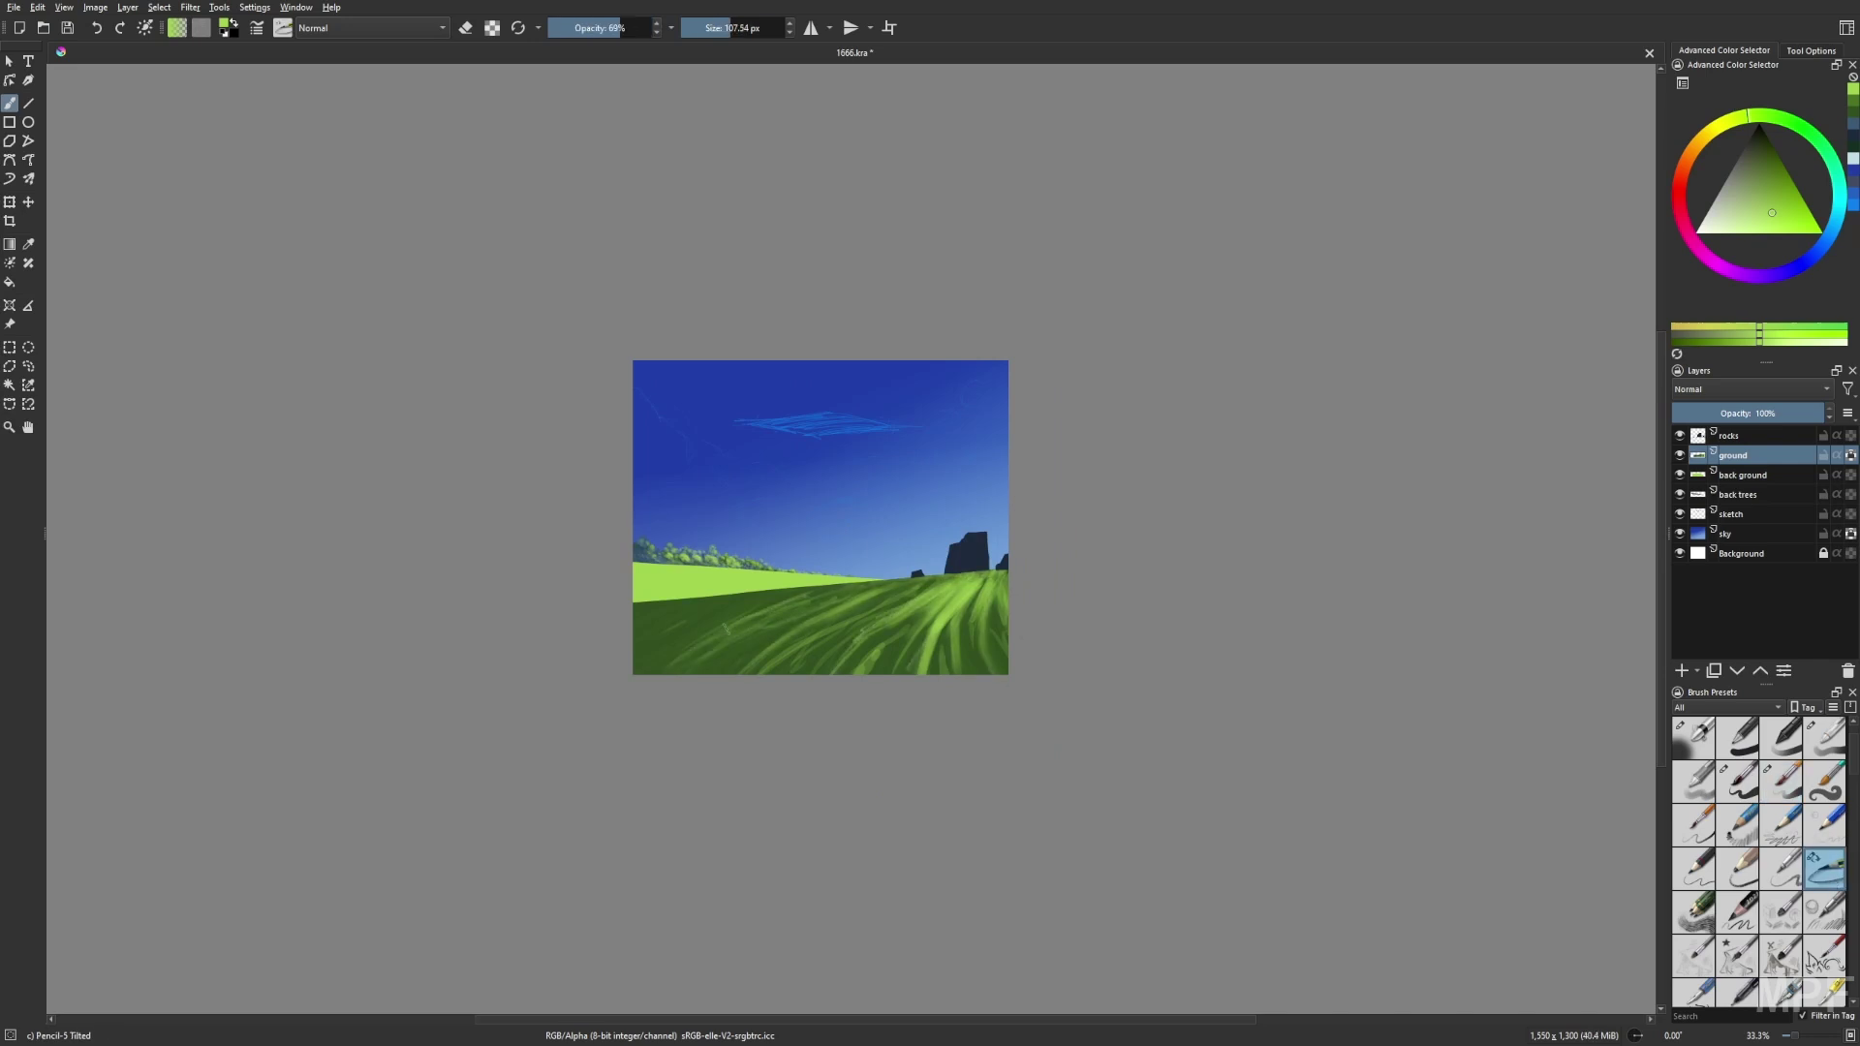
Add thin yellow-green streaks with a 12 px brush and grainy chalk texture across the grass.
right_click(1076, 689)
click(1007, 620)
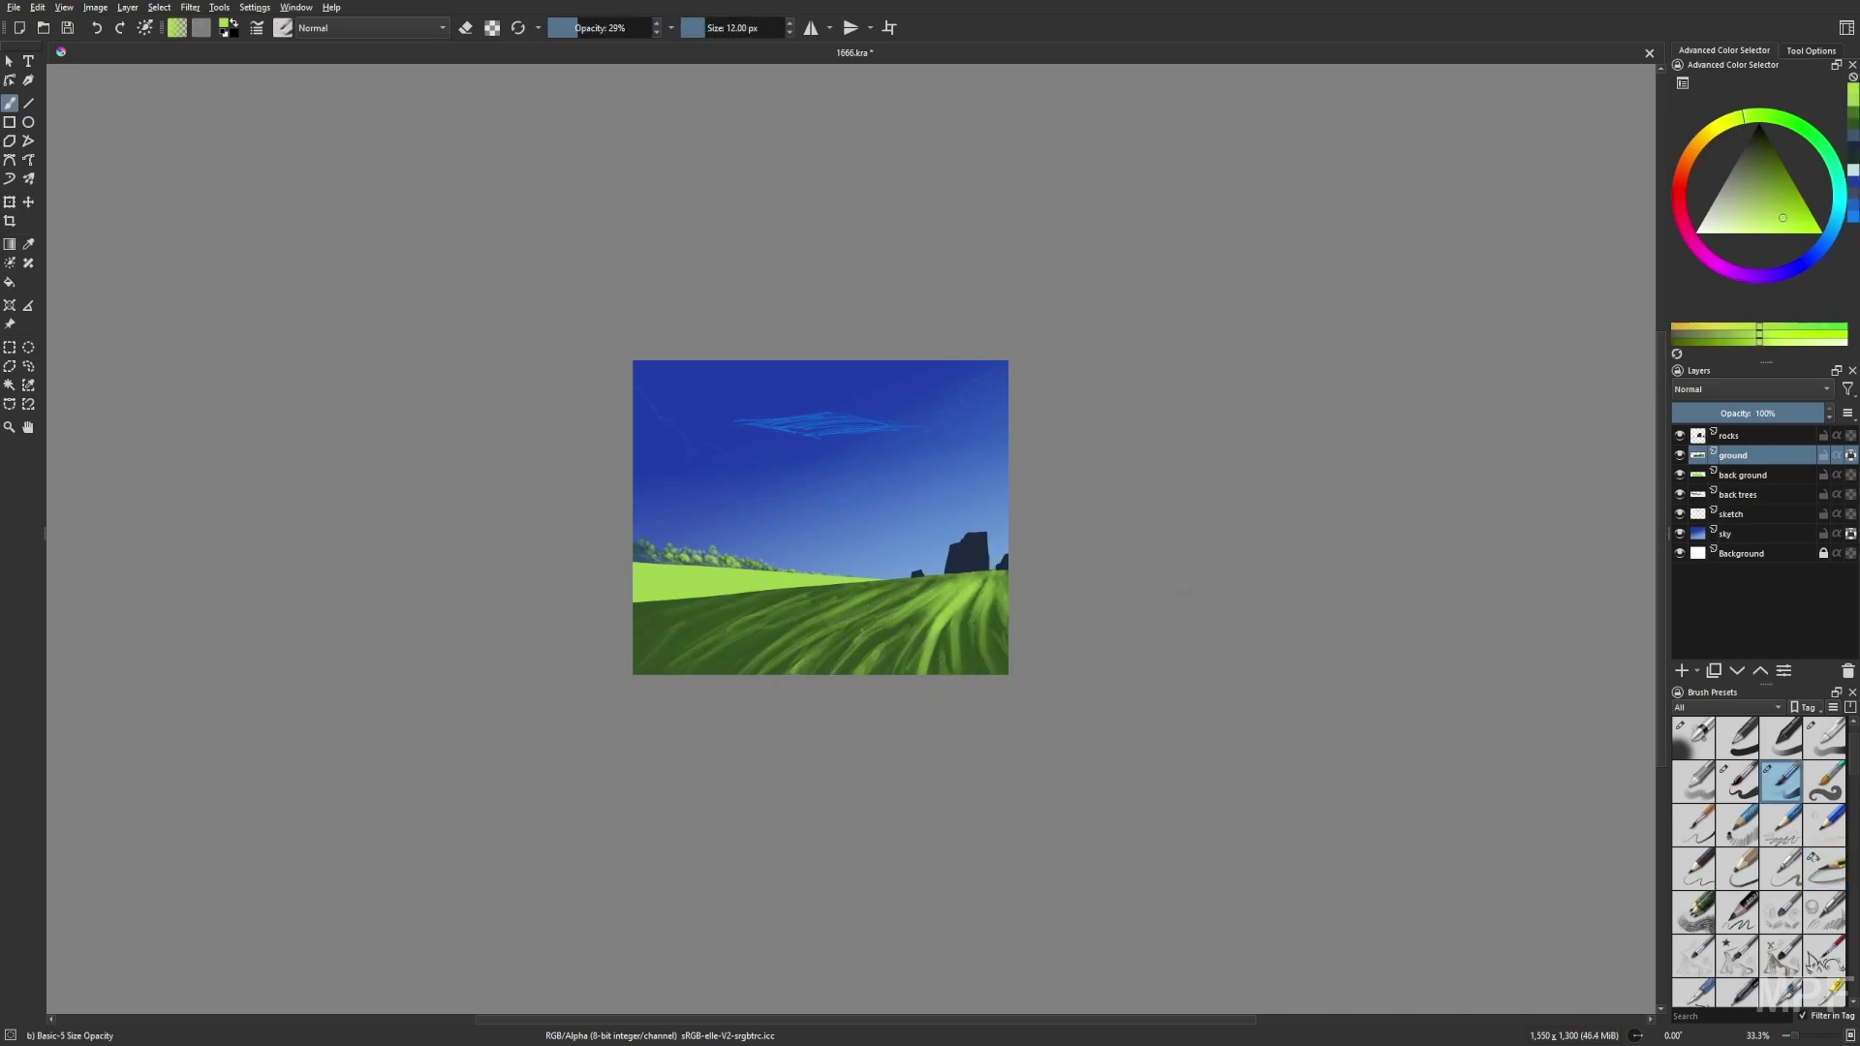
scroll(1812, 960, down, 3)
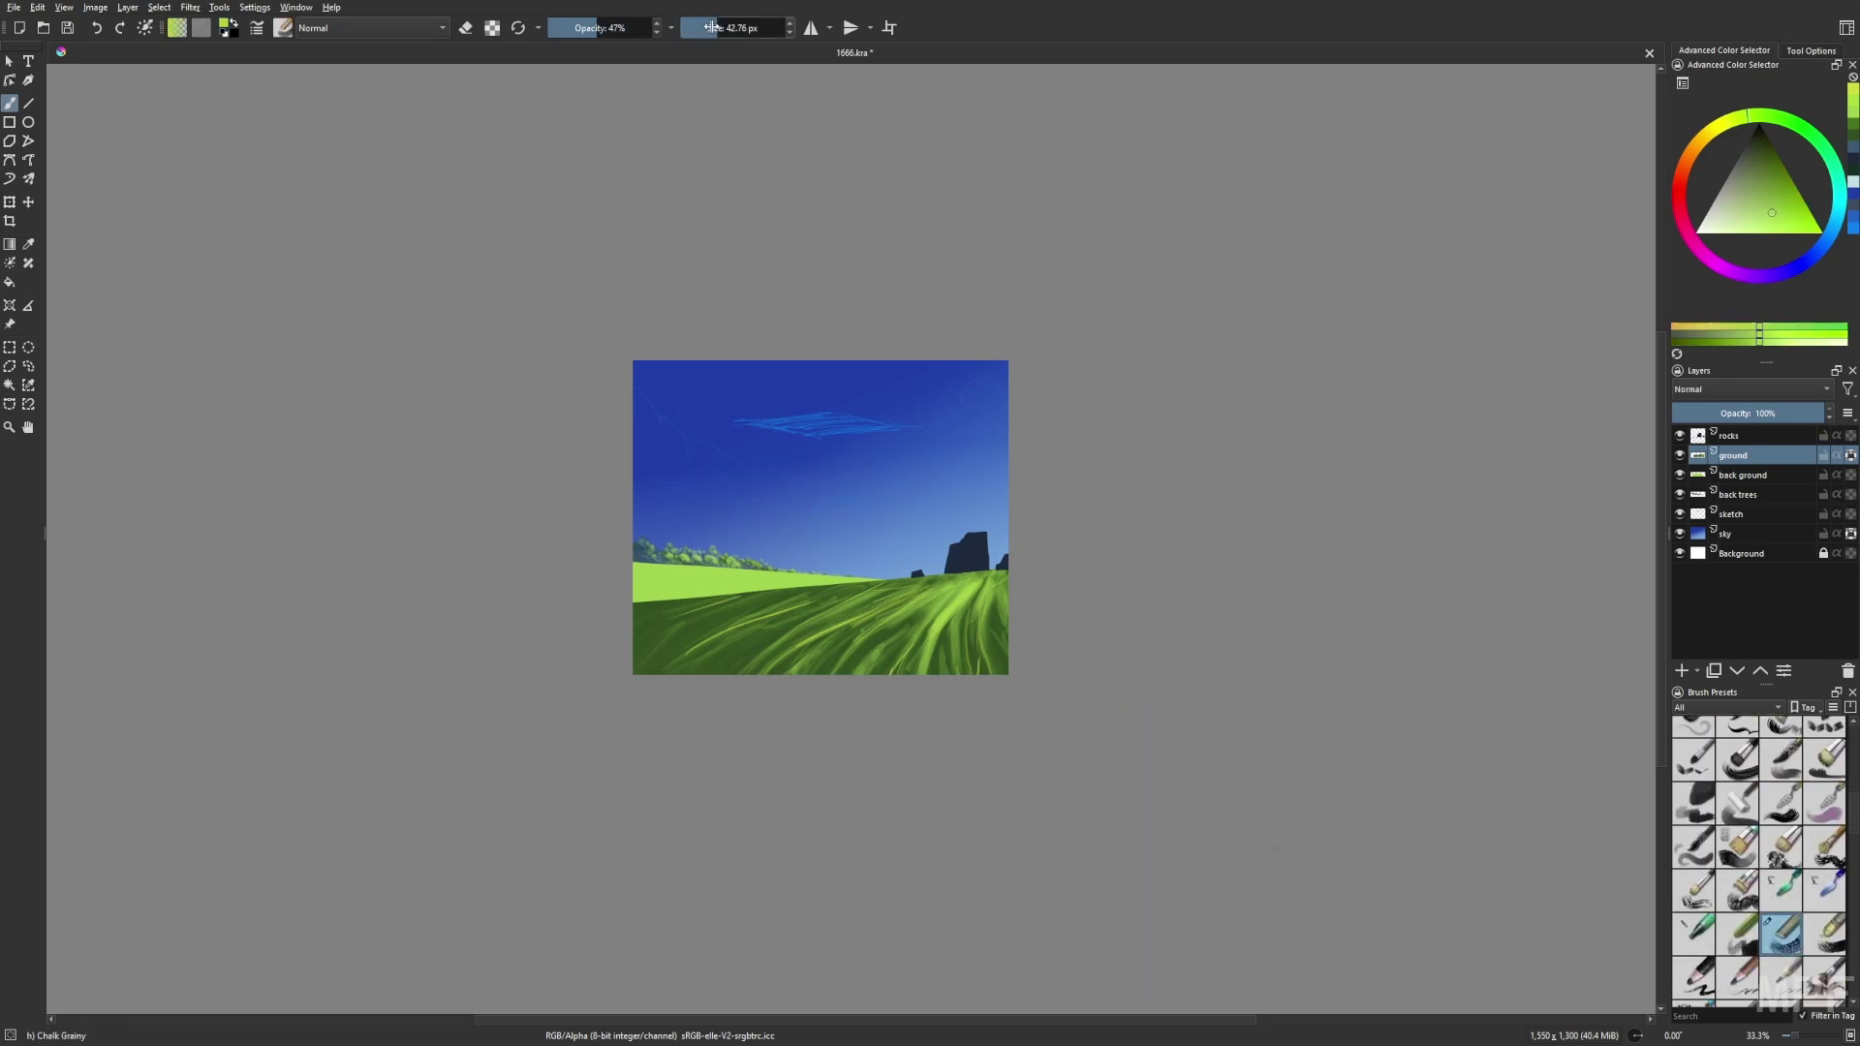
click(1780, 890)
key(1)
key(slash)
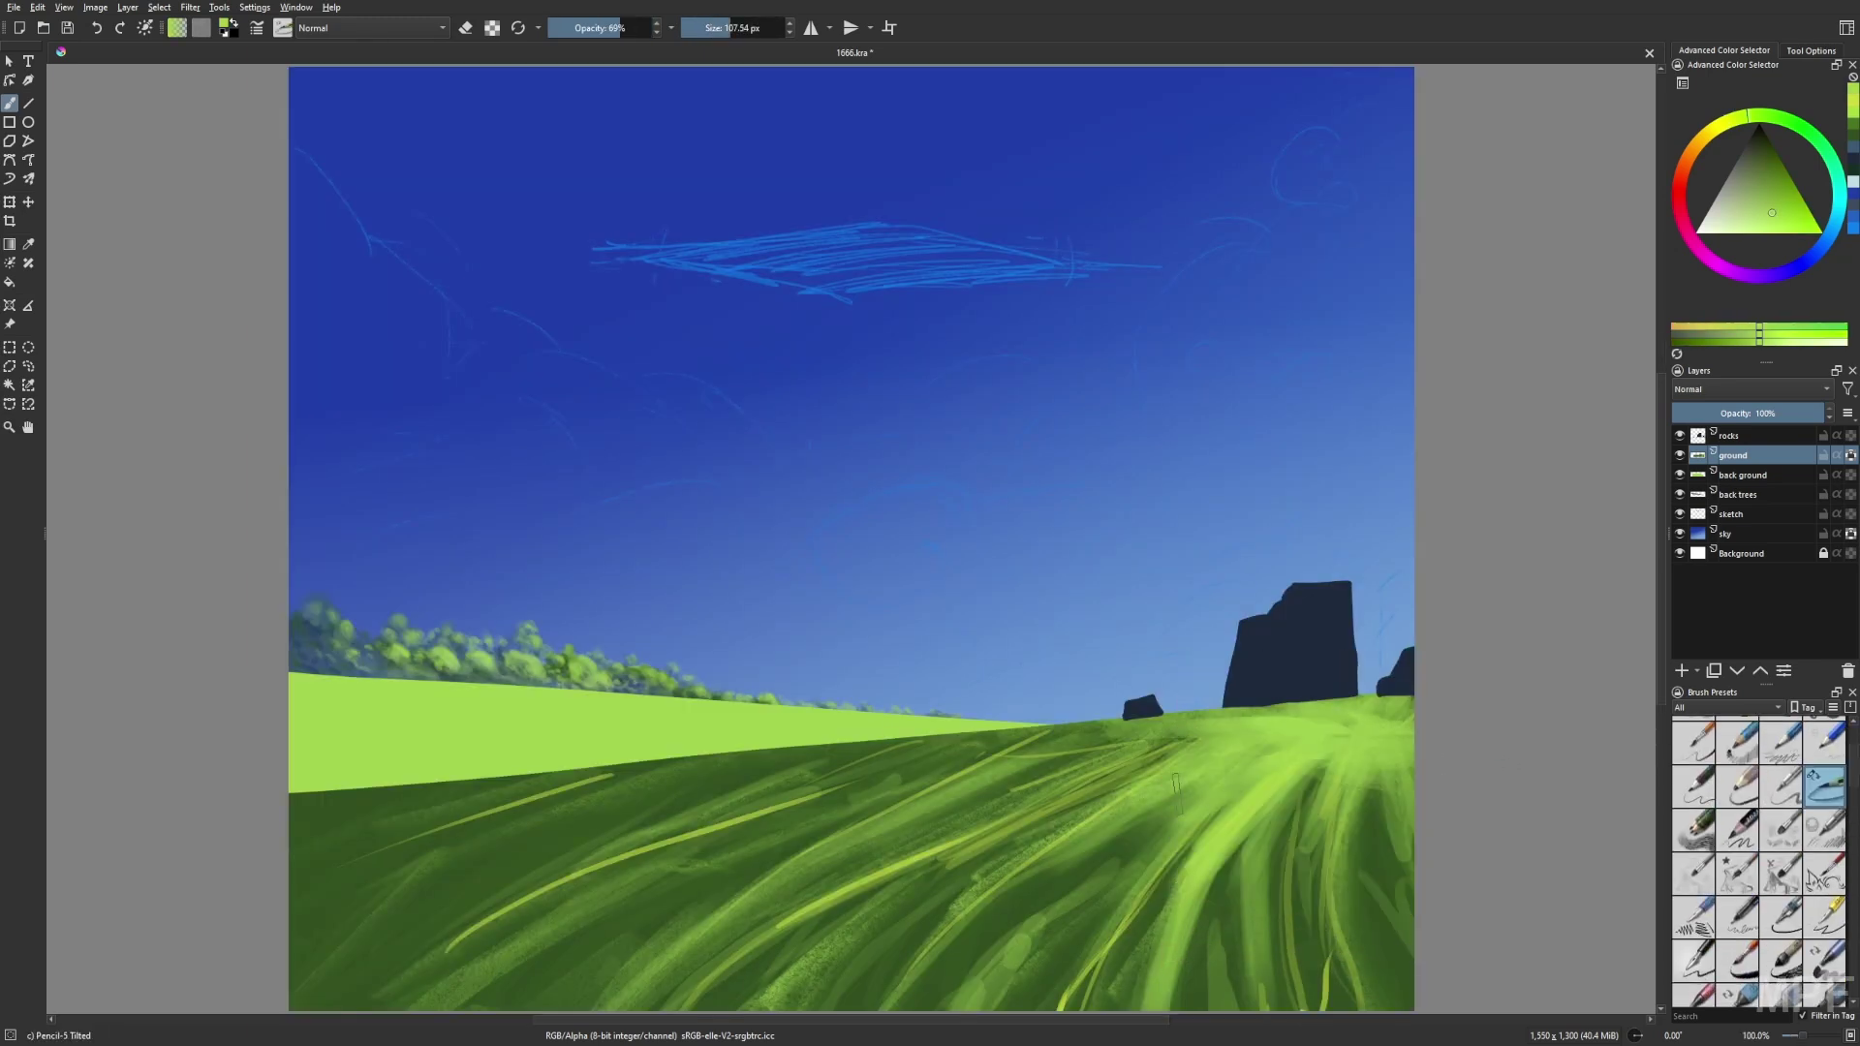
Shade the ground's upper ridge below the rocks in dark blue with the Pencil-5 Tilted brush at 40% opacity.
key(m)
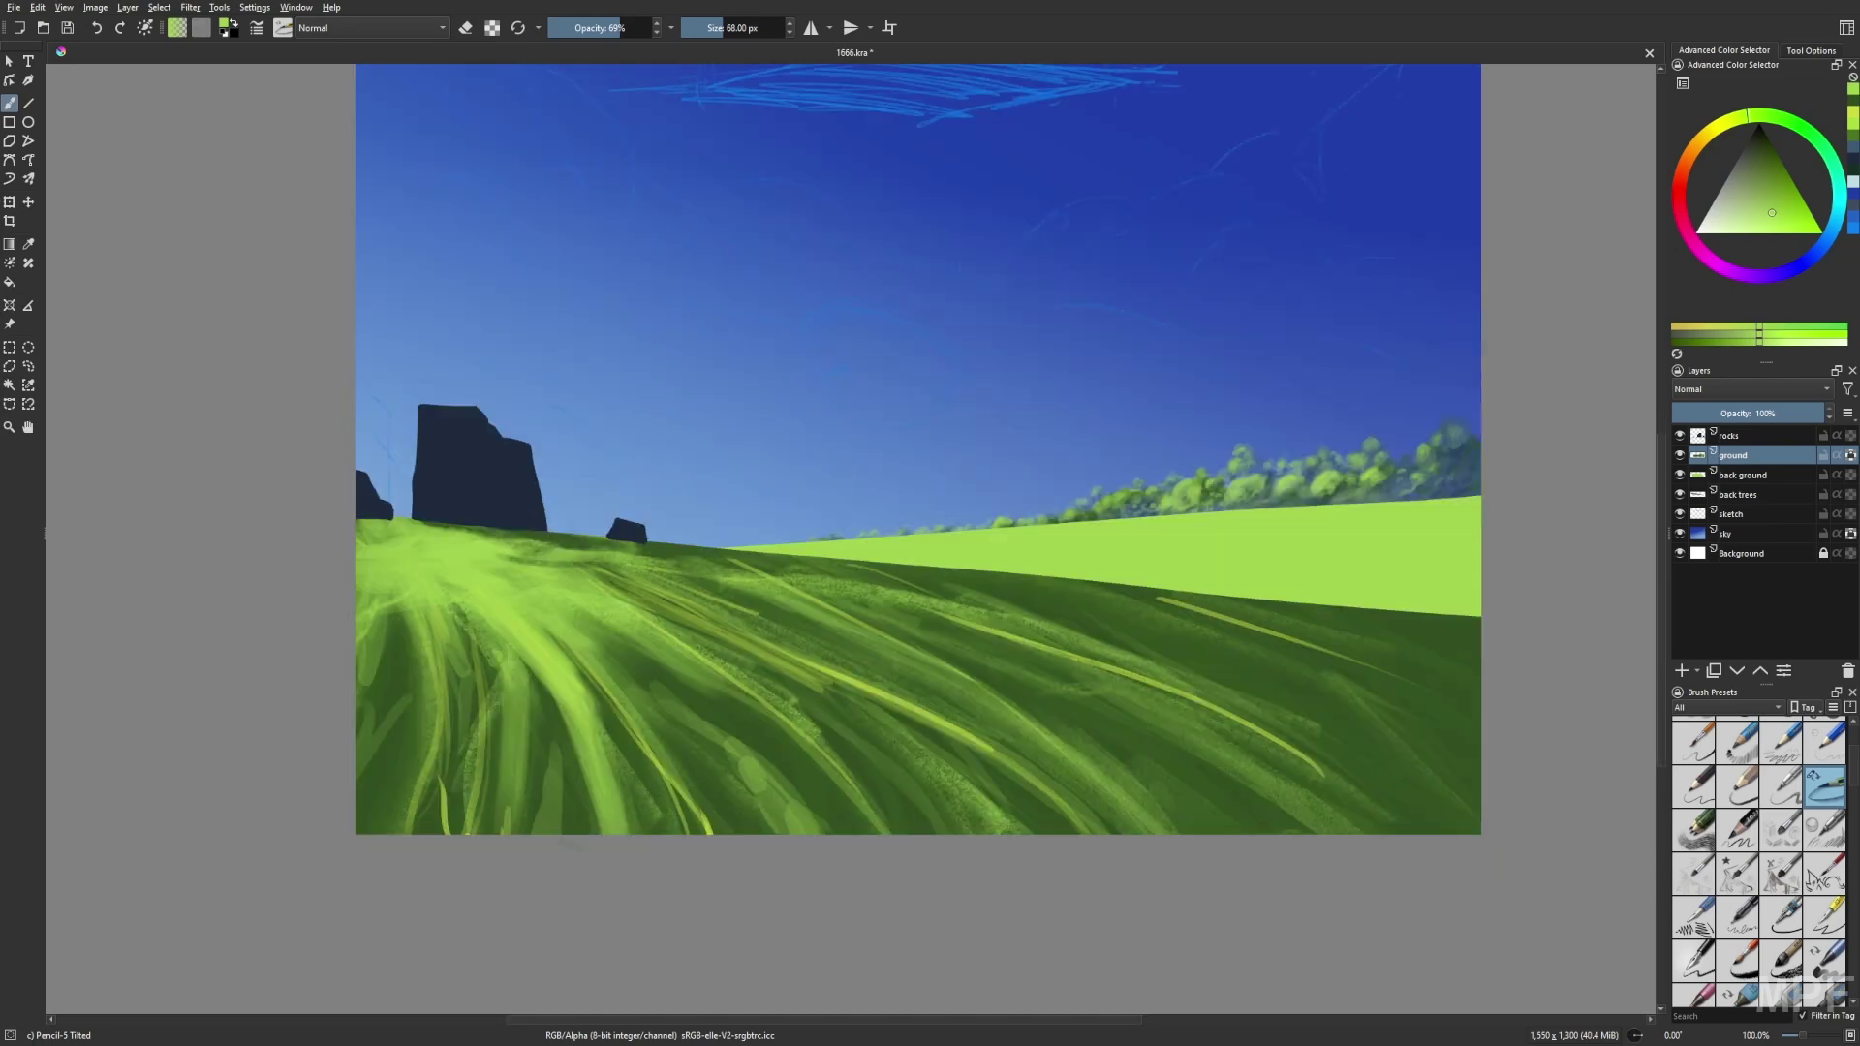
key(m)
ctrl+click(775, 243)
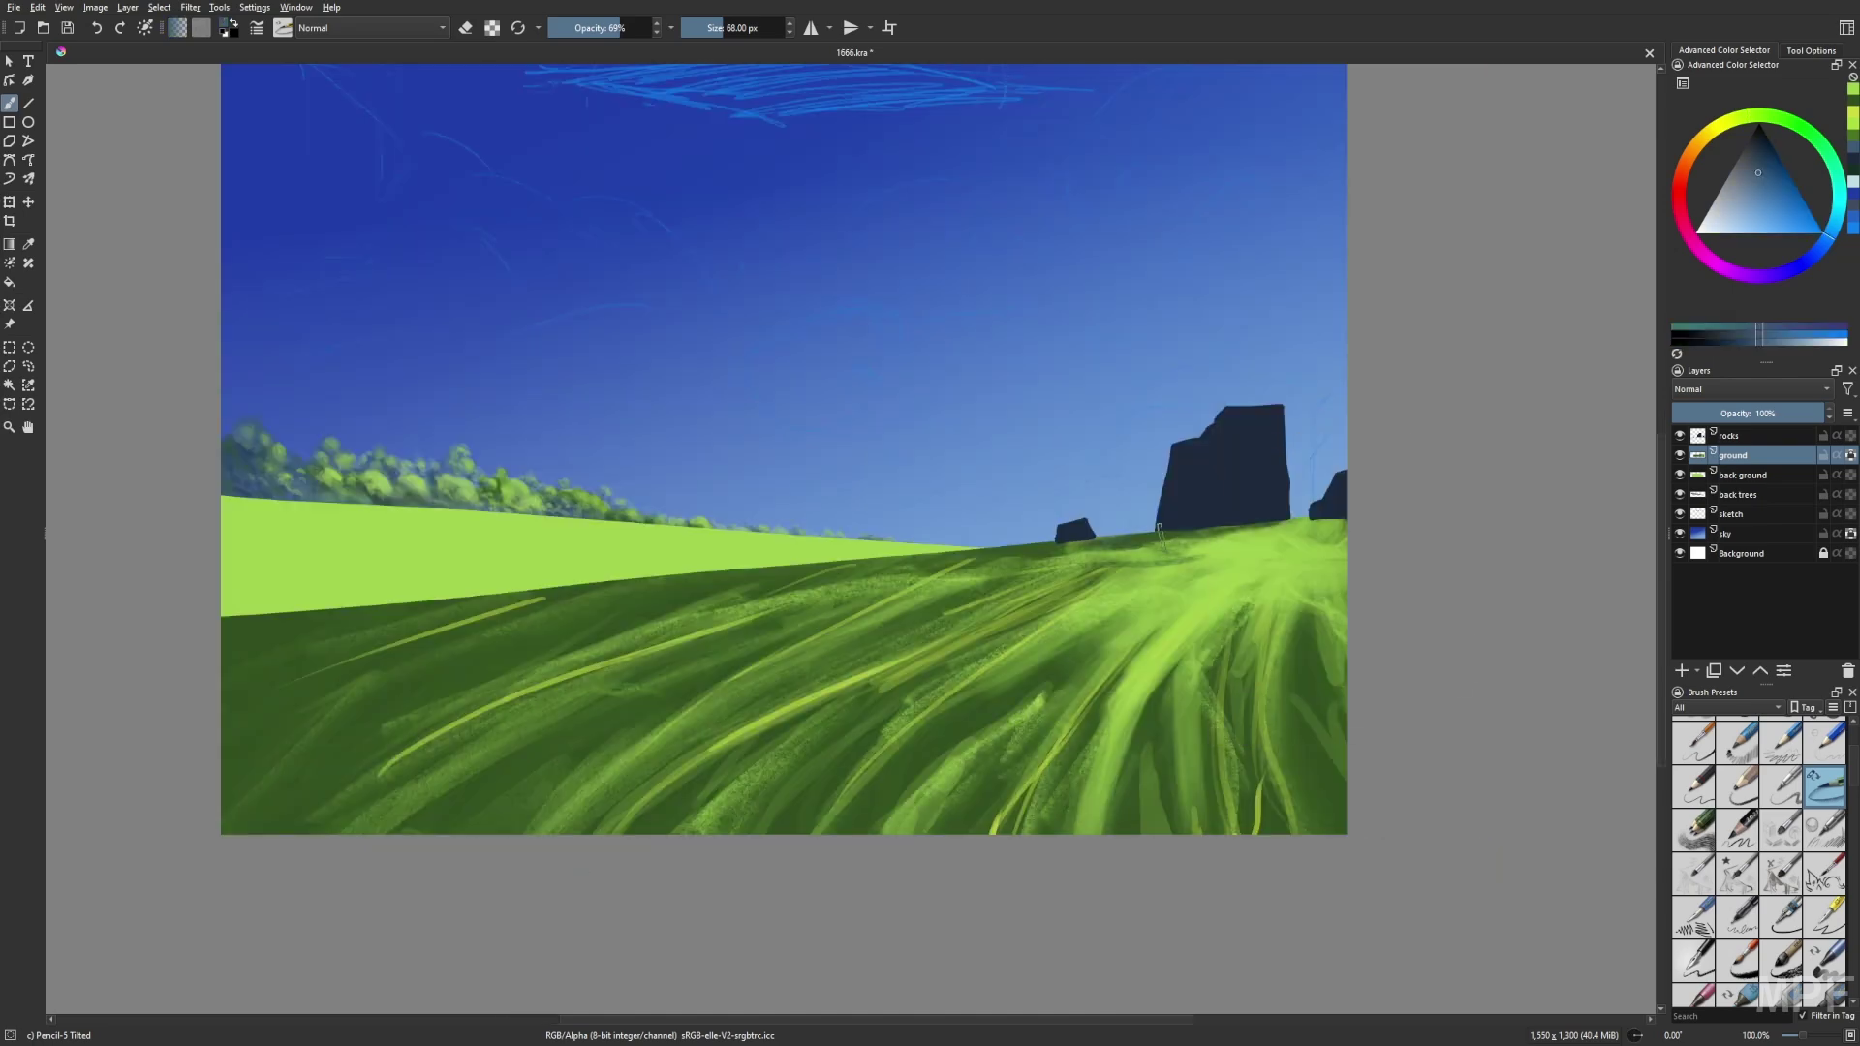
key(i)
key(i)
key(i)
key(bracketright)
key(bracketright)
key(bracketright)
drag(1294, 523, 316, 647)
Paint a small yellow-green grass tuft on the left part of the hill with a 7 px Basic-5 Size Opacity brush at 79% opacity.
right_click(1286, 689)
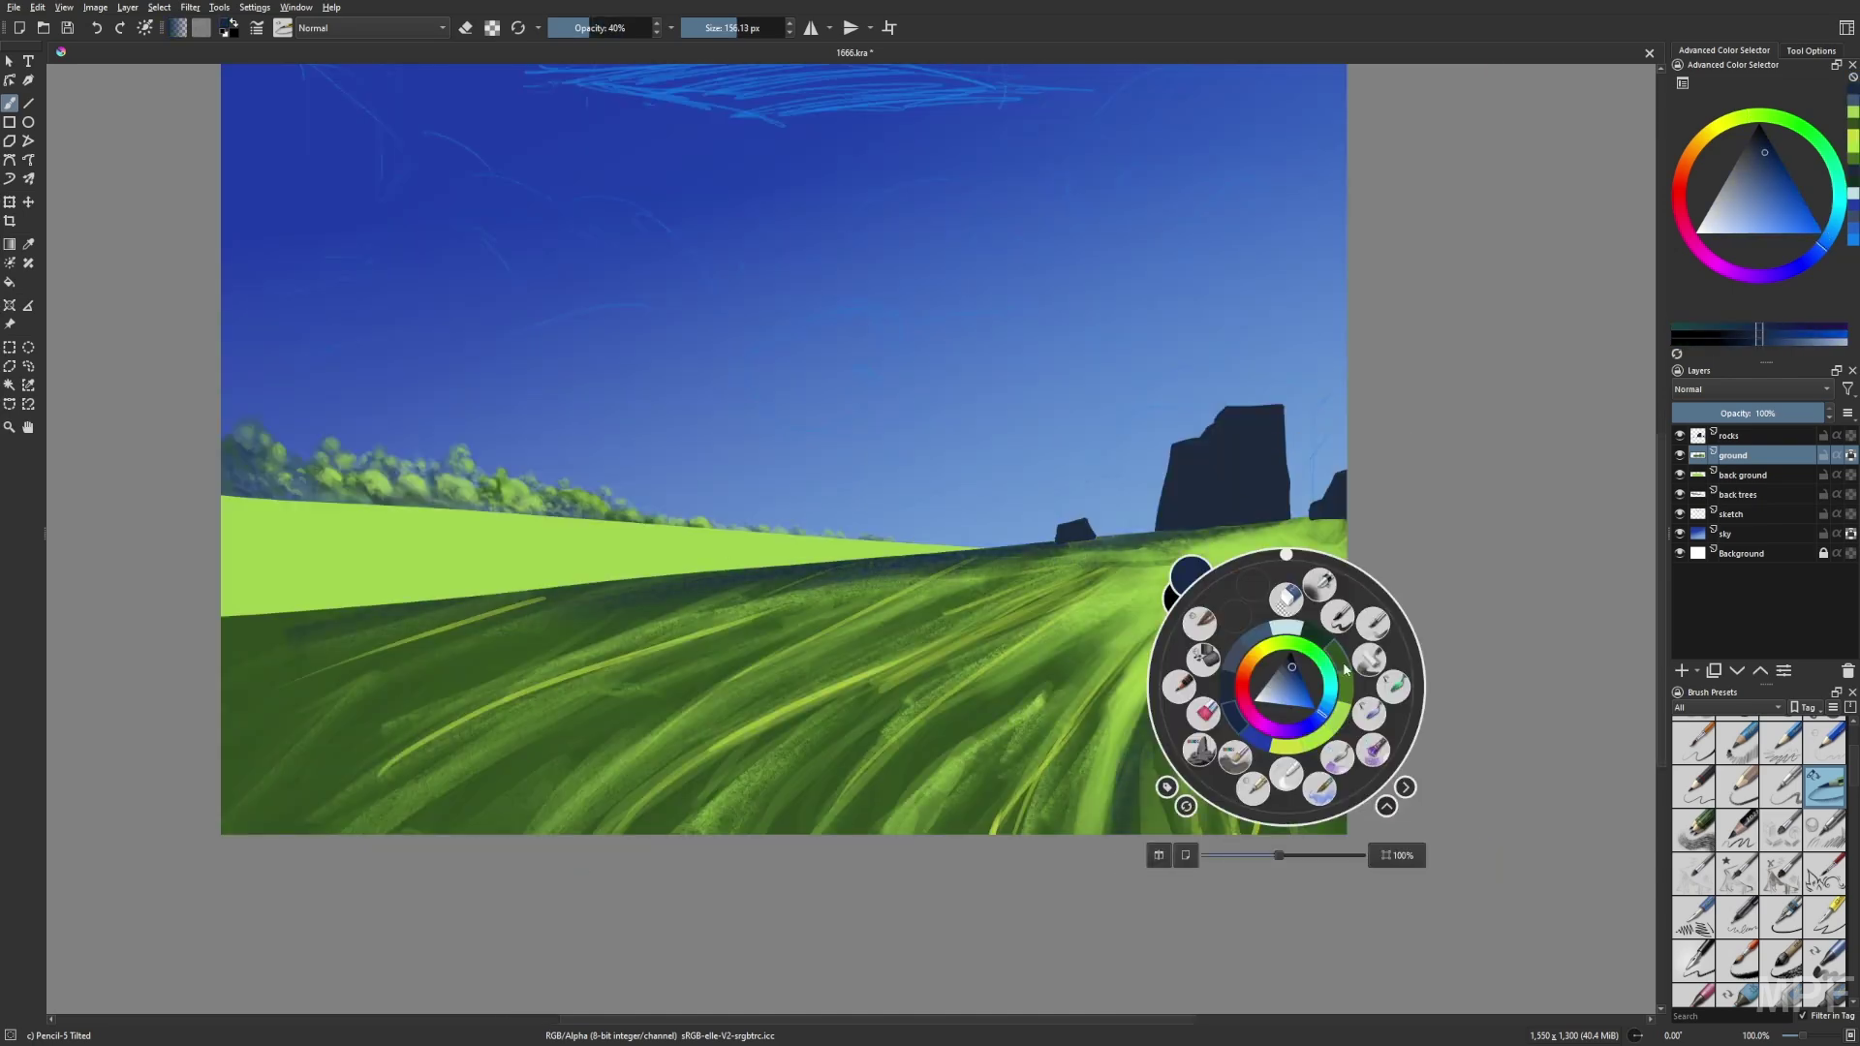
right_click(535, 748)
click(477, 665)
mouse_move(601, 649)
mouse_down()
mouse_move(612, 663)
mouse_move(625, 631)
mouse_up()
ctrl+click(995, 589)
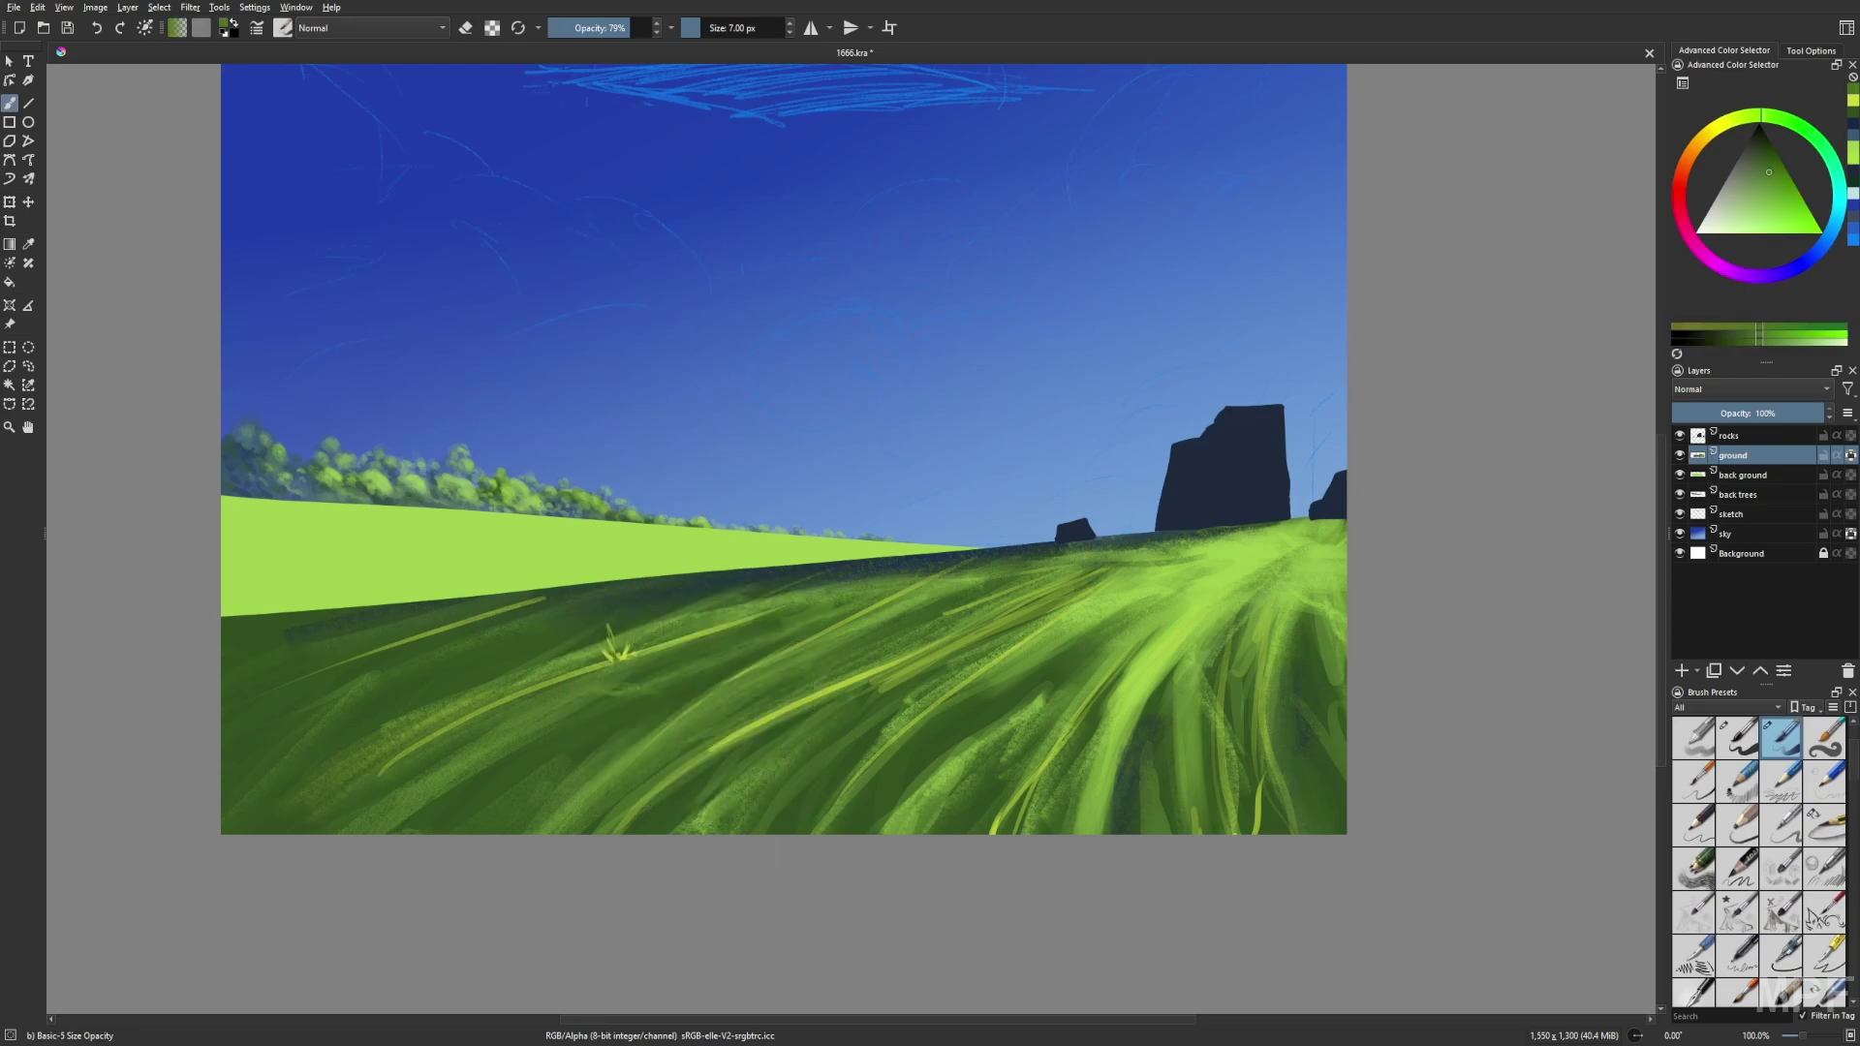
Blend the grass strokes on the hill with the Gamer Knife Maybe brush at 31% opacity, viewing the picture mirrored.
right_click(1432, 713)
click(1376, 668)
key(m)
key(minus)
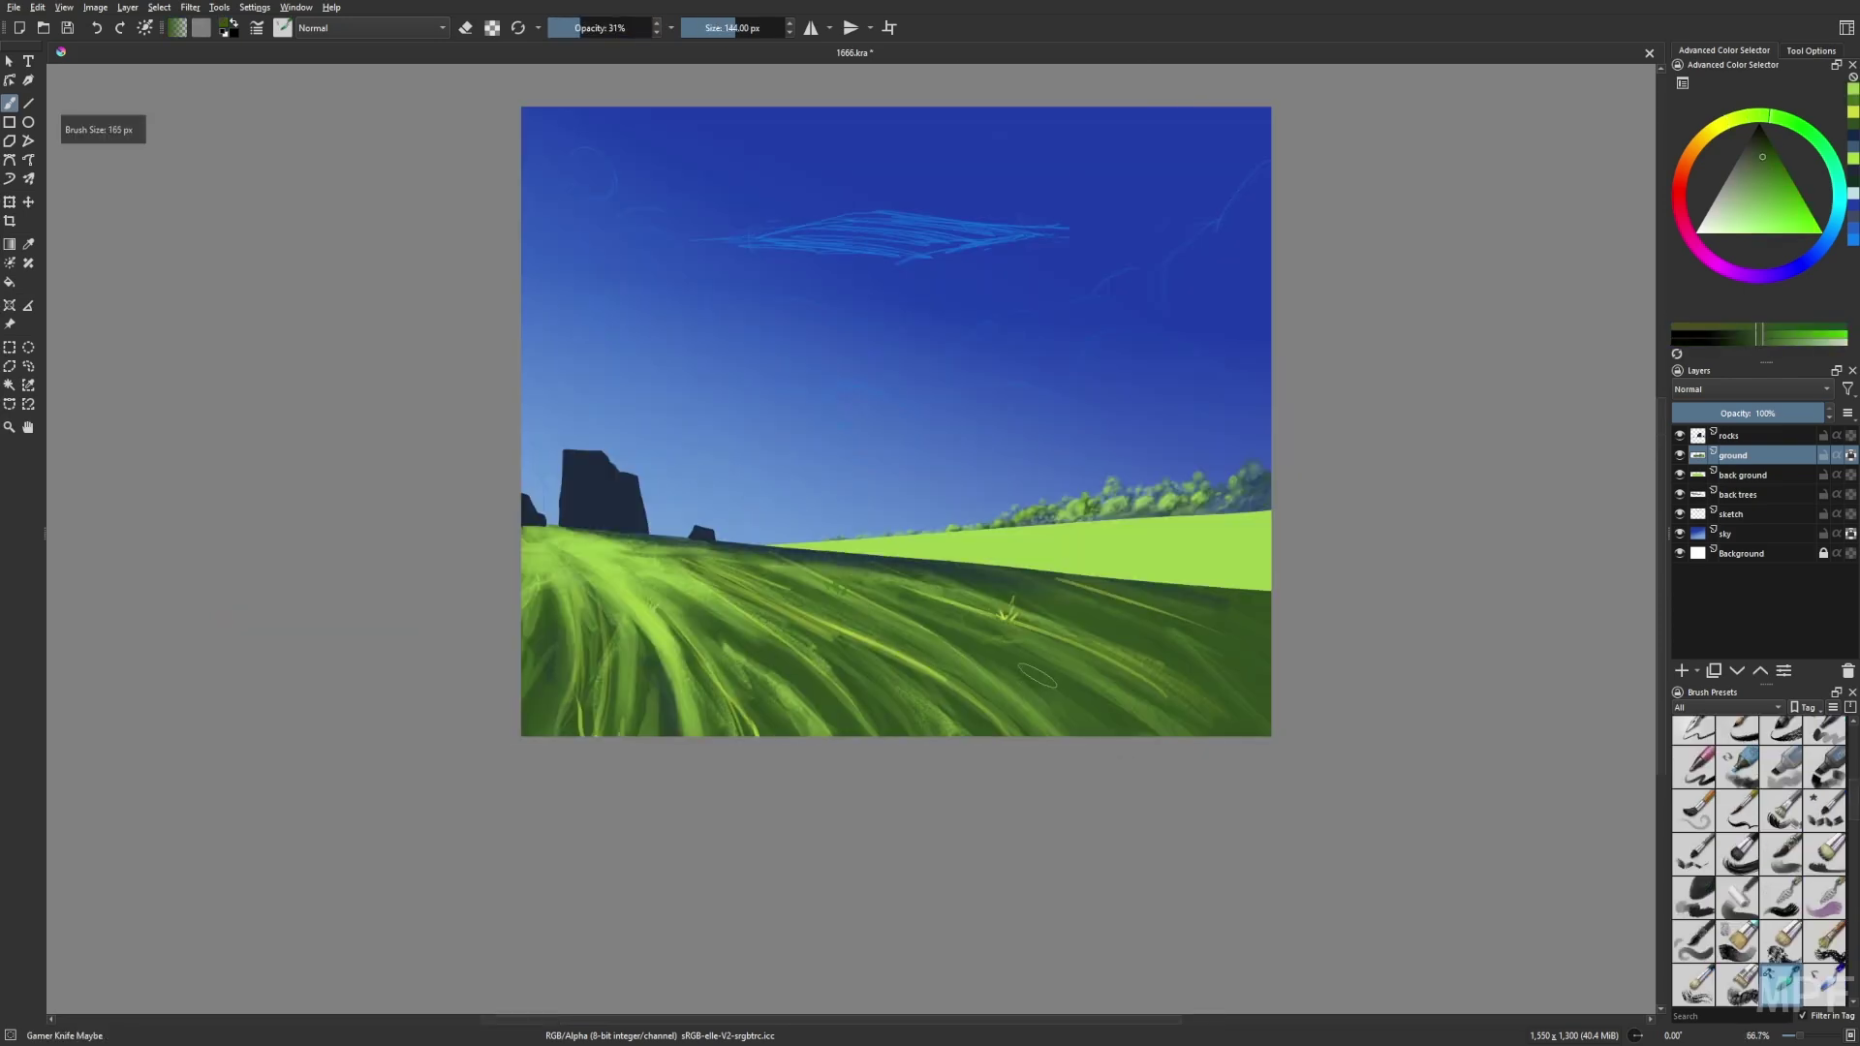
Add soft light green grass strokes across the hill with a 22 px Bristles-5 Flat brush at 44% opacity.
right_click(1270, 748)
click(1215, 704)
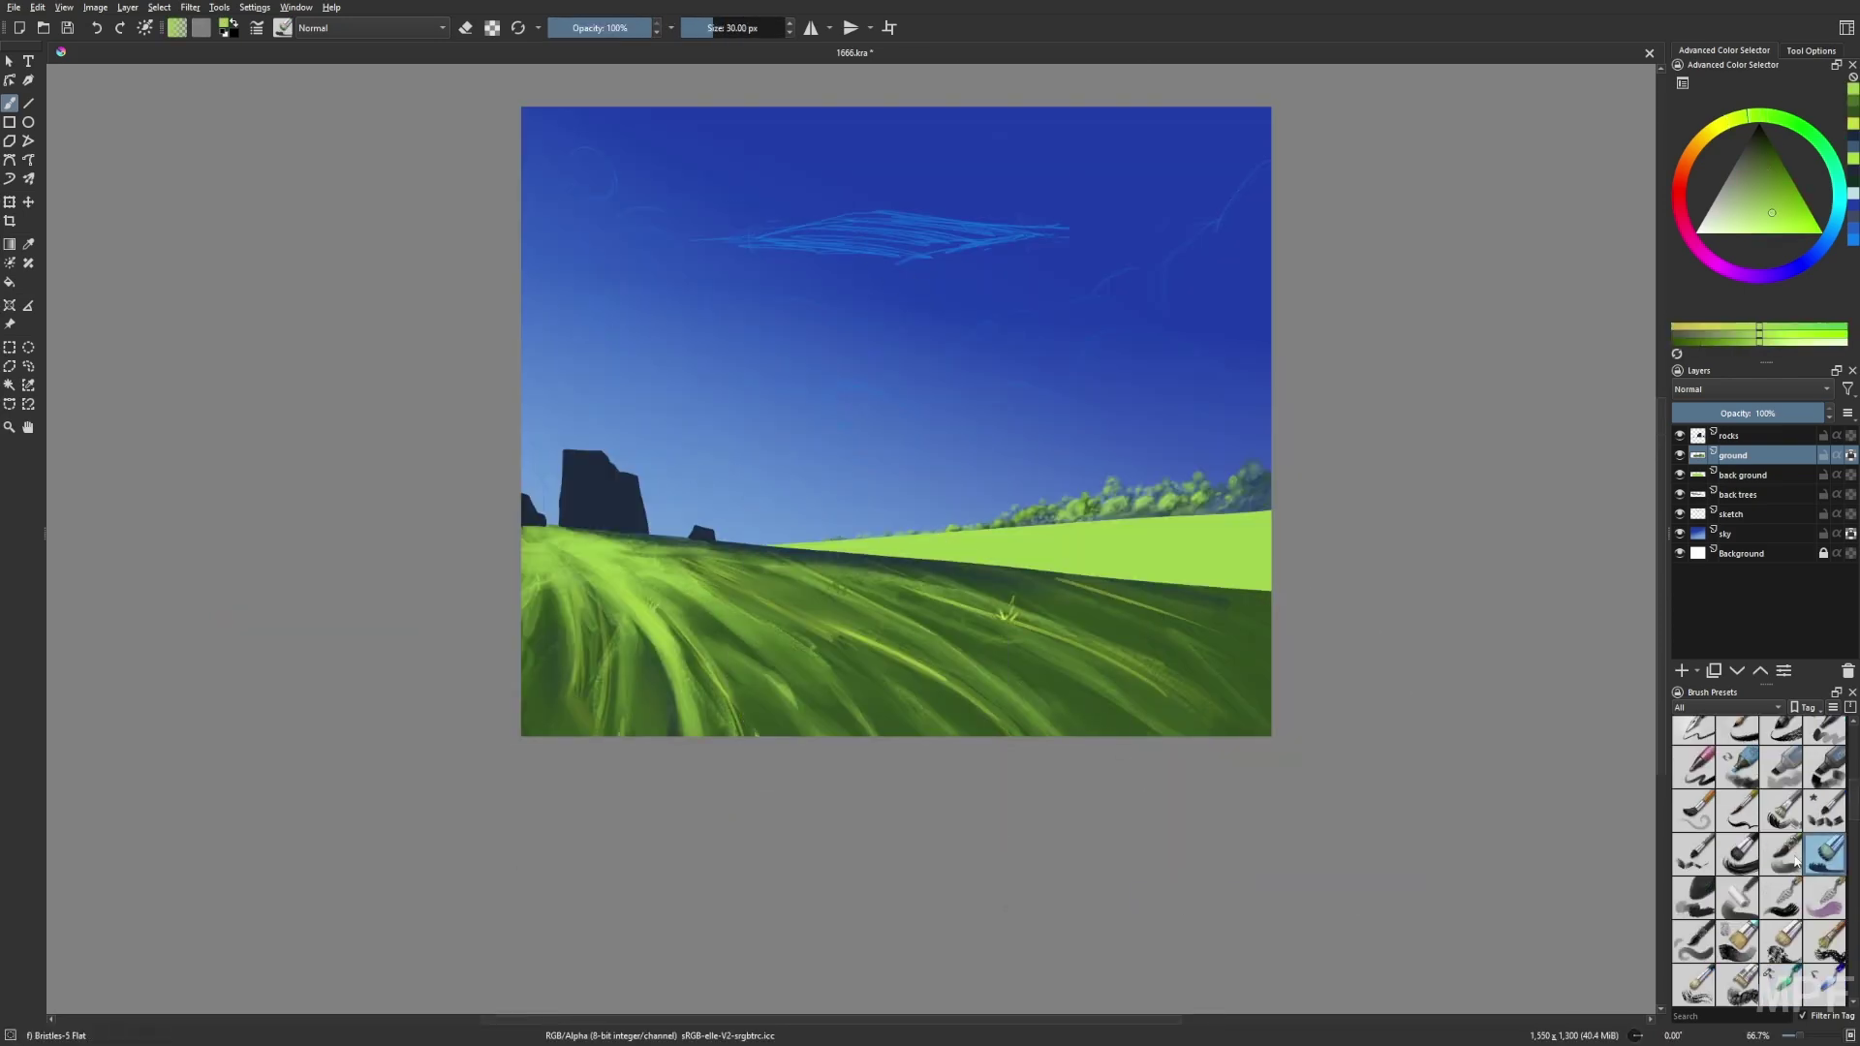
key(m)
drag(678, 679, 930, 582)
drag(523, 678, 737, 581)
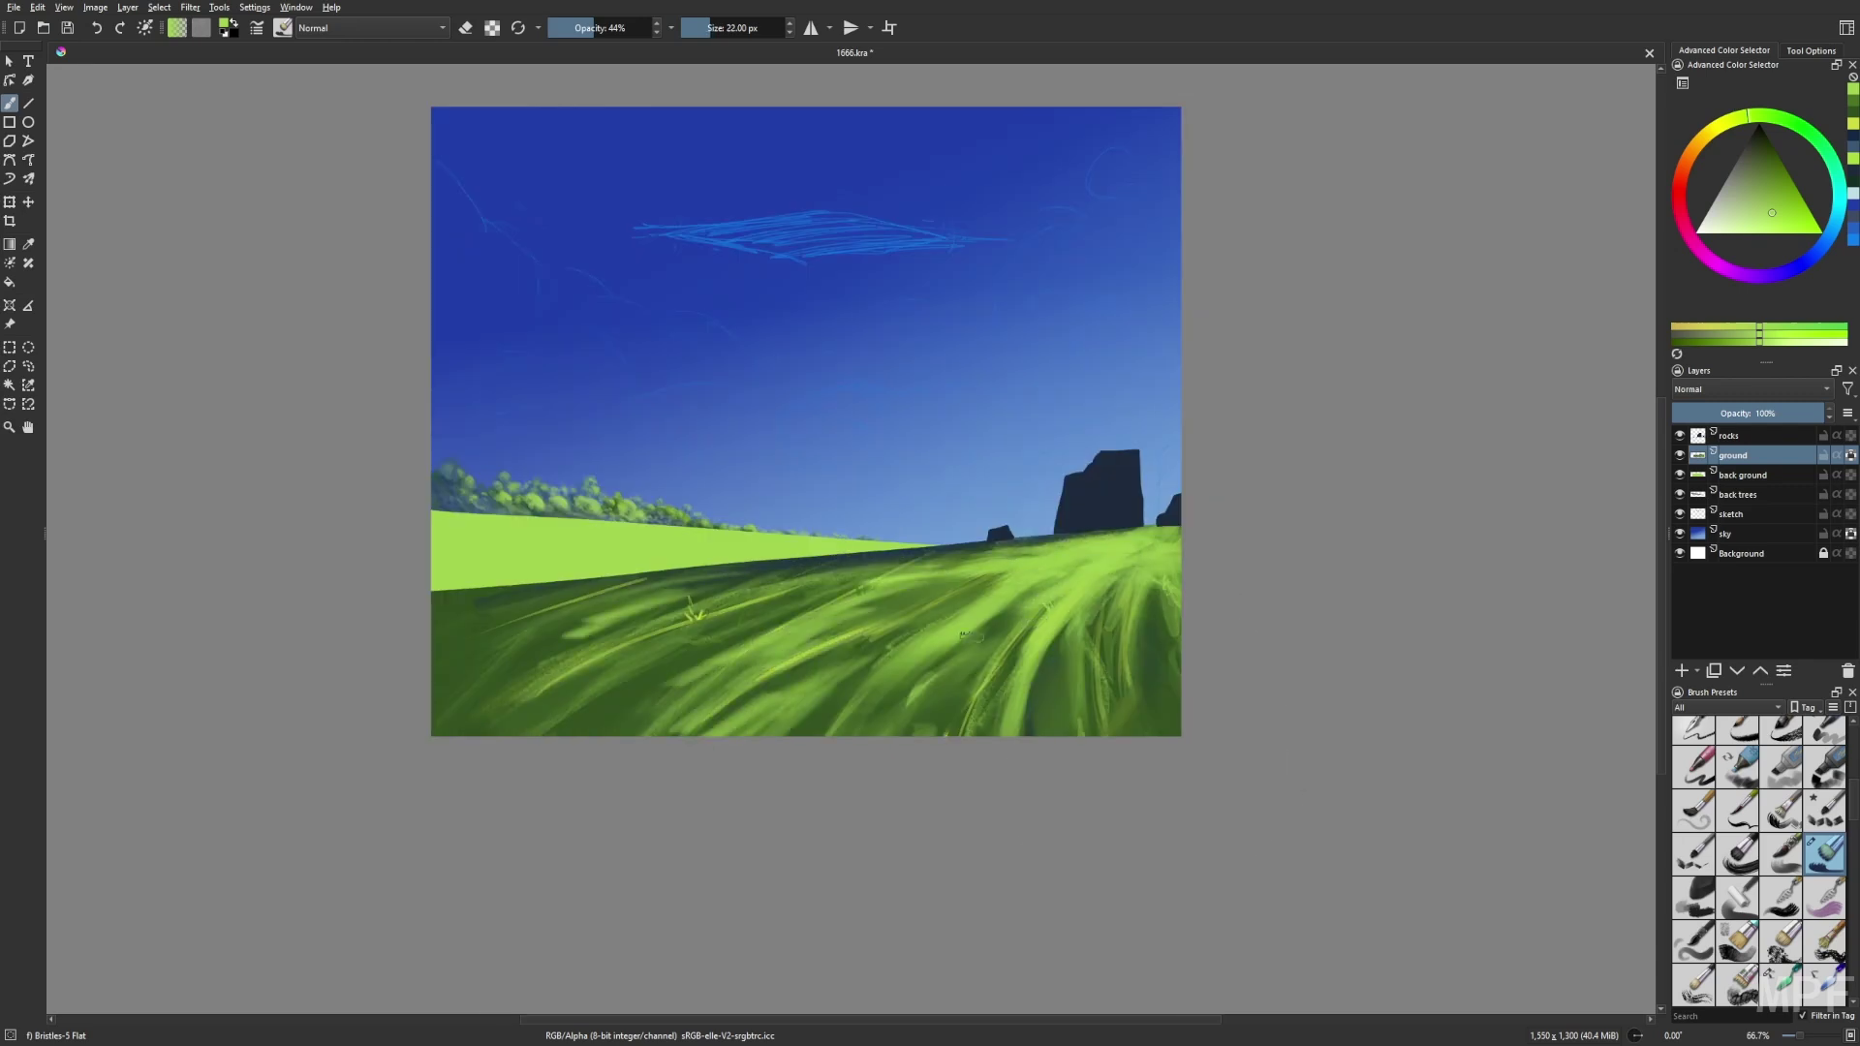
Glaze dark green shading over the grass with a 28 px Bristles-4 Glaze brush at 30% opacity.
right_click(1146, 725)
click(1095, 669)
right_click(1056, 640)
click(1100, 707)
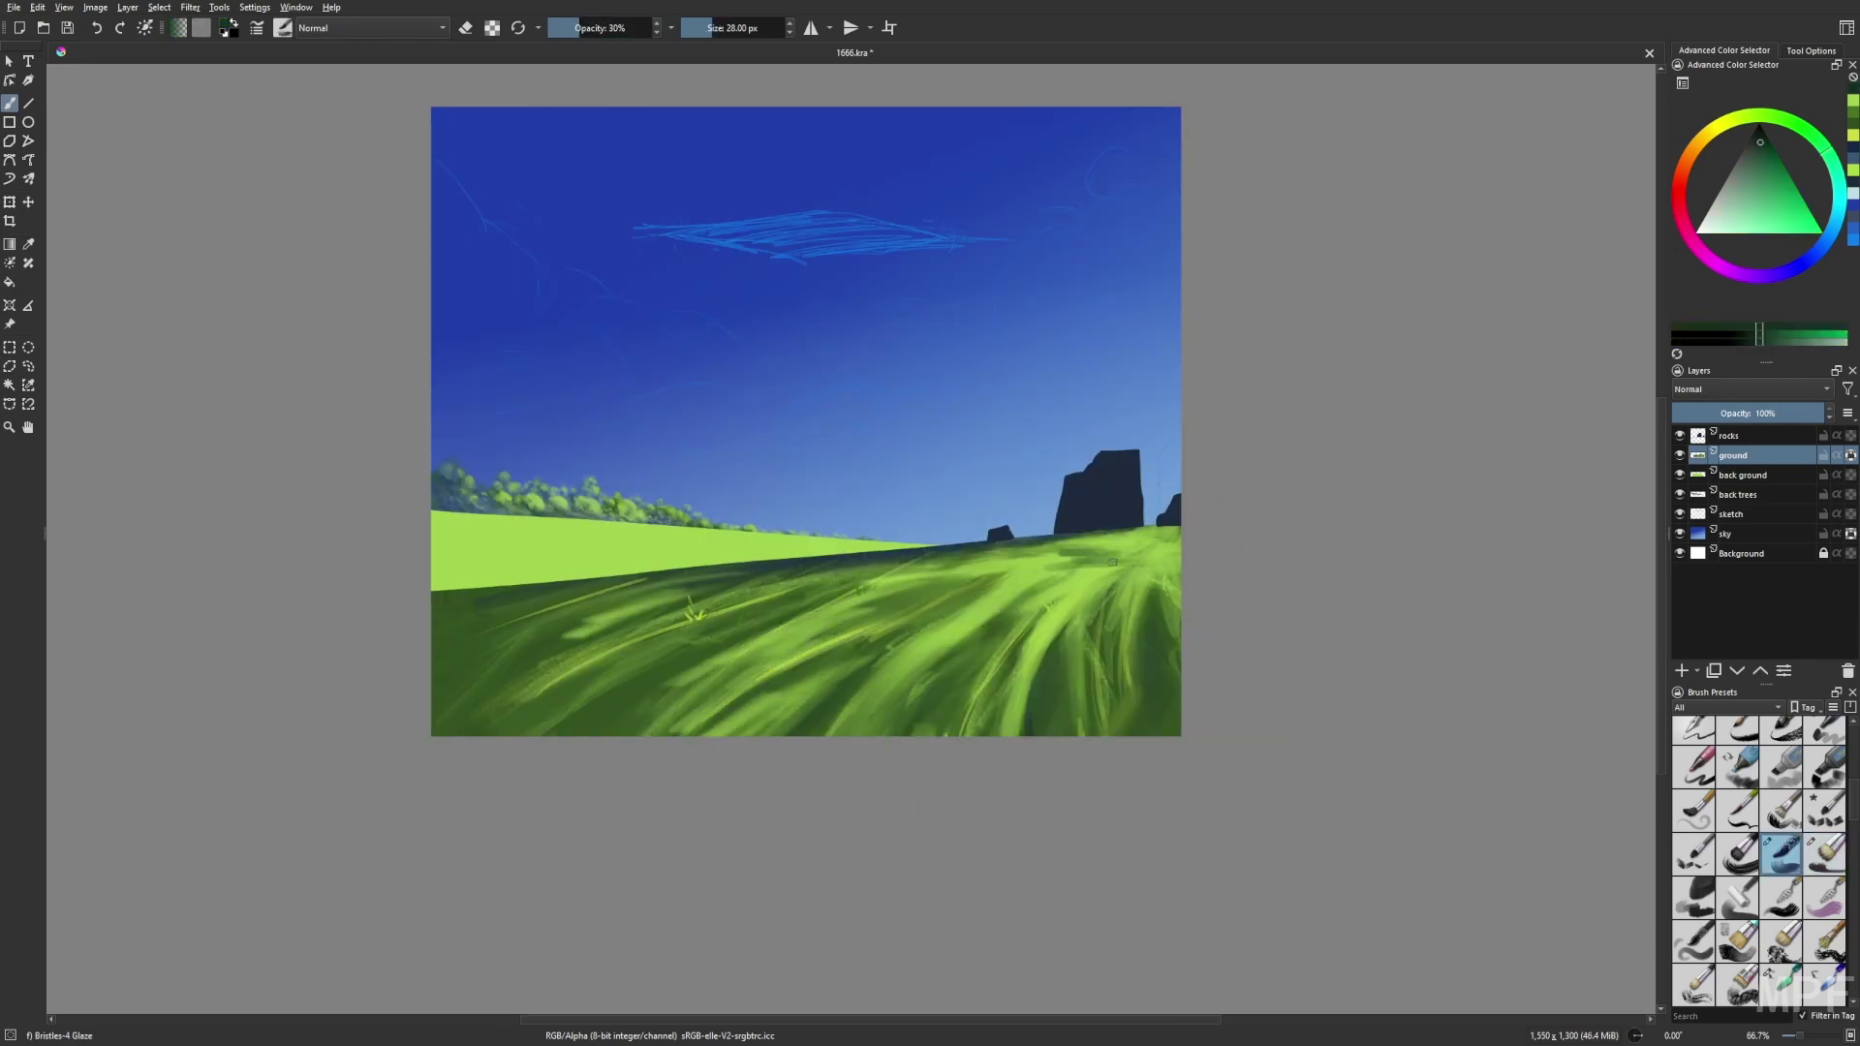
key(m)
Merge the rocks layer into the ground layer and paint light green on the large rock's edge with a 44 px Pencil-5 Tilted brush.
click(1728, 436)
key(ctrl+e)
right_click(617, 543)
click(582, 503)
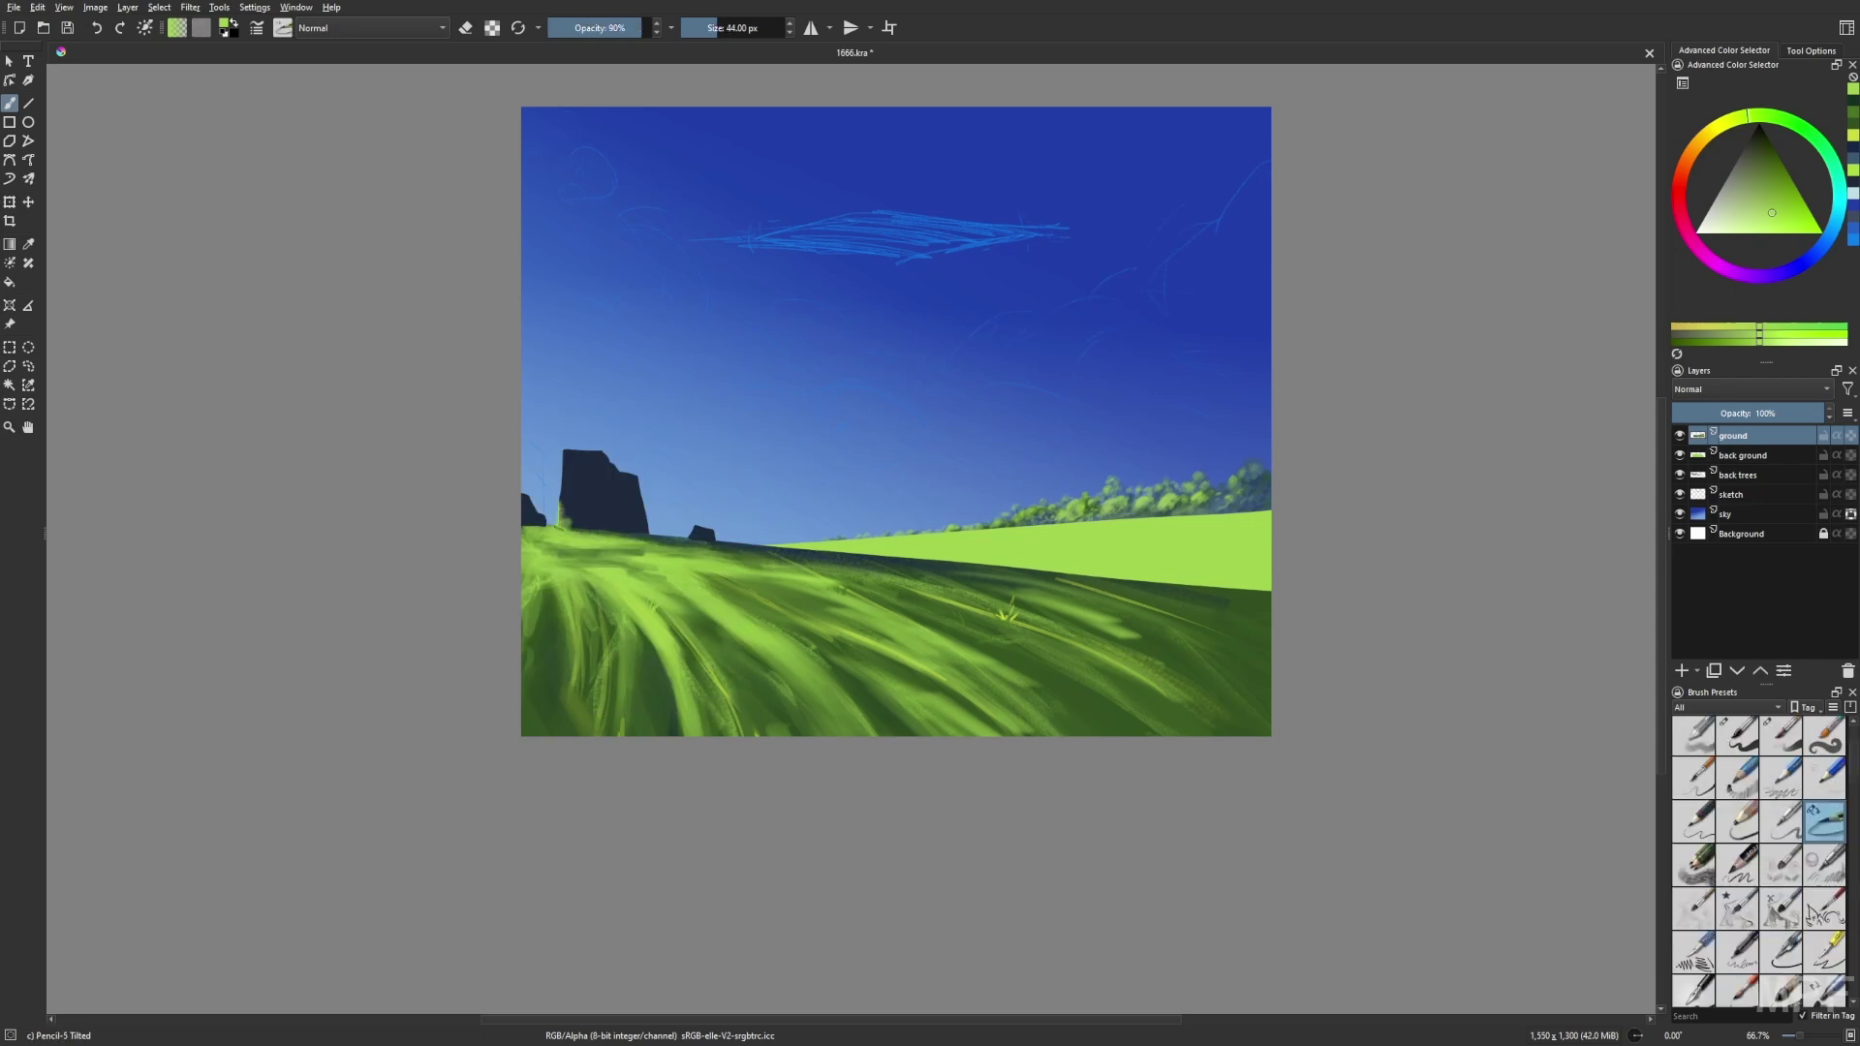
key(m)
Paint blue-grey stone texture on the large rock with the Pencil-5 Tilted brush at 90% opacity.
right_click(1016, 607)
click(984, 568)
key(m)
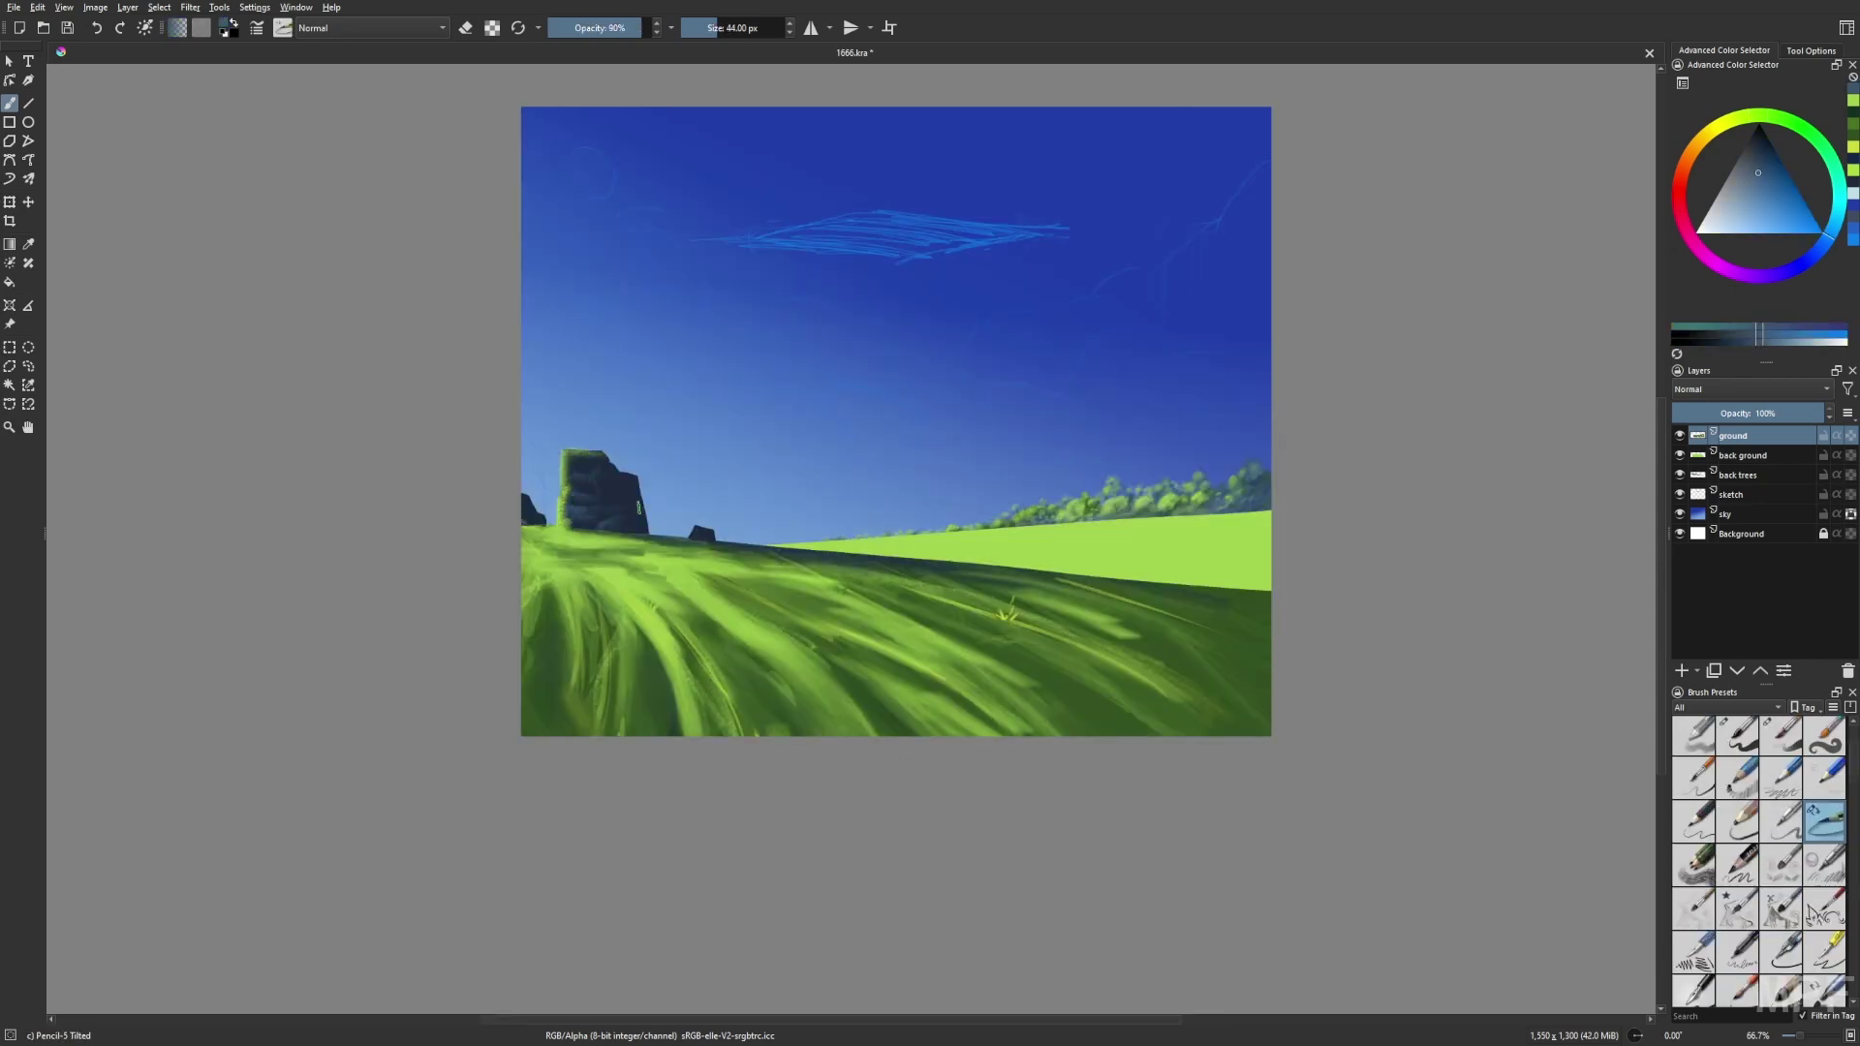
key(bracketright)
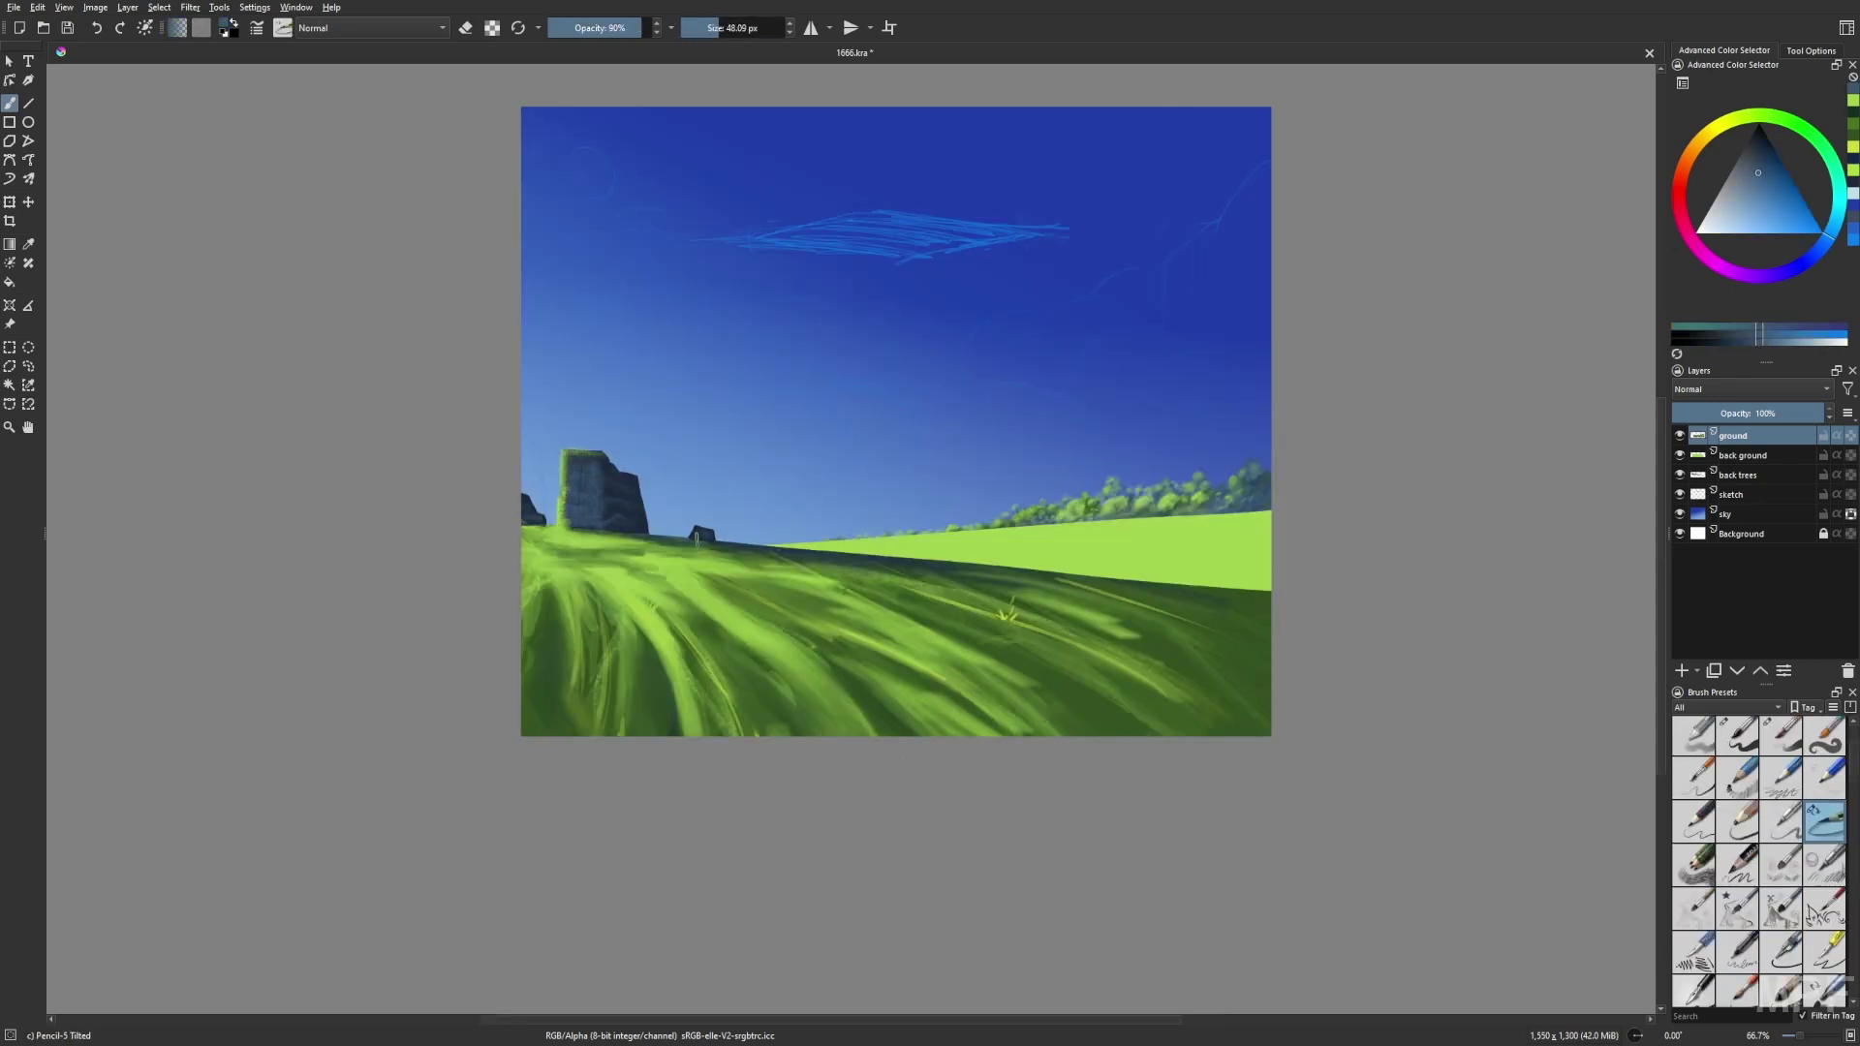
ctrl+click(568, 504)
key(slash)
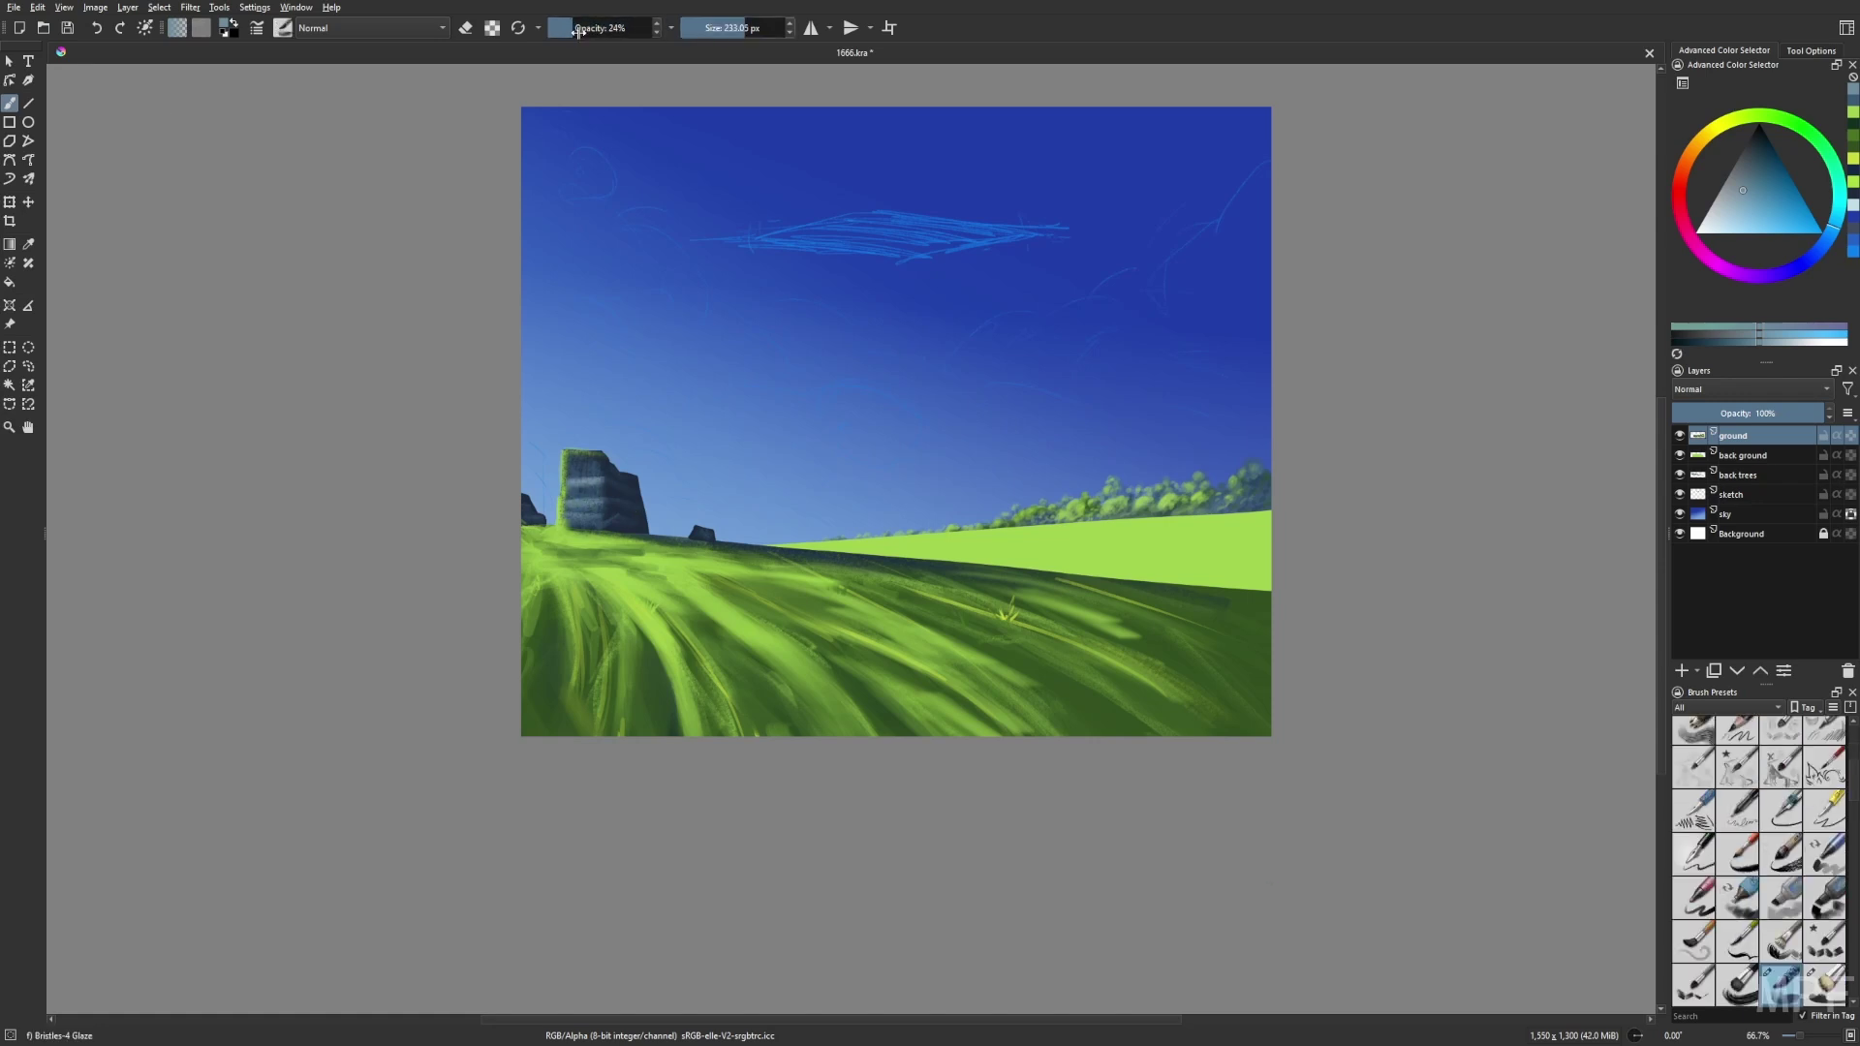
Cover the large rock's top and lit side with green grass using a 9 px Basic-5 Size Opacity brush at 100% opacity.
key(m)
right_click(1202, 538)
click(1150, 456)
right_click(1167, 485)
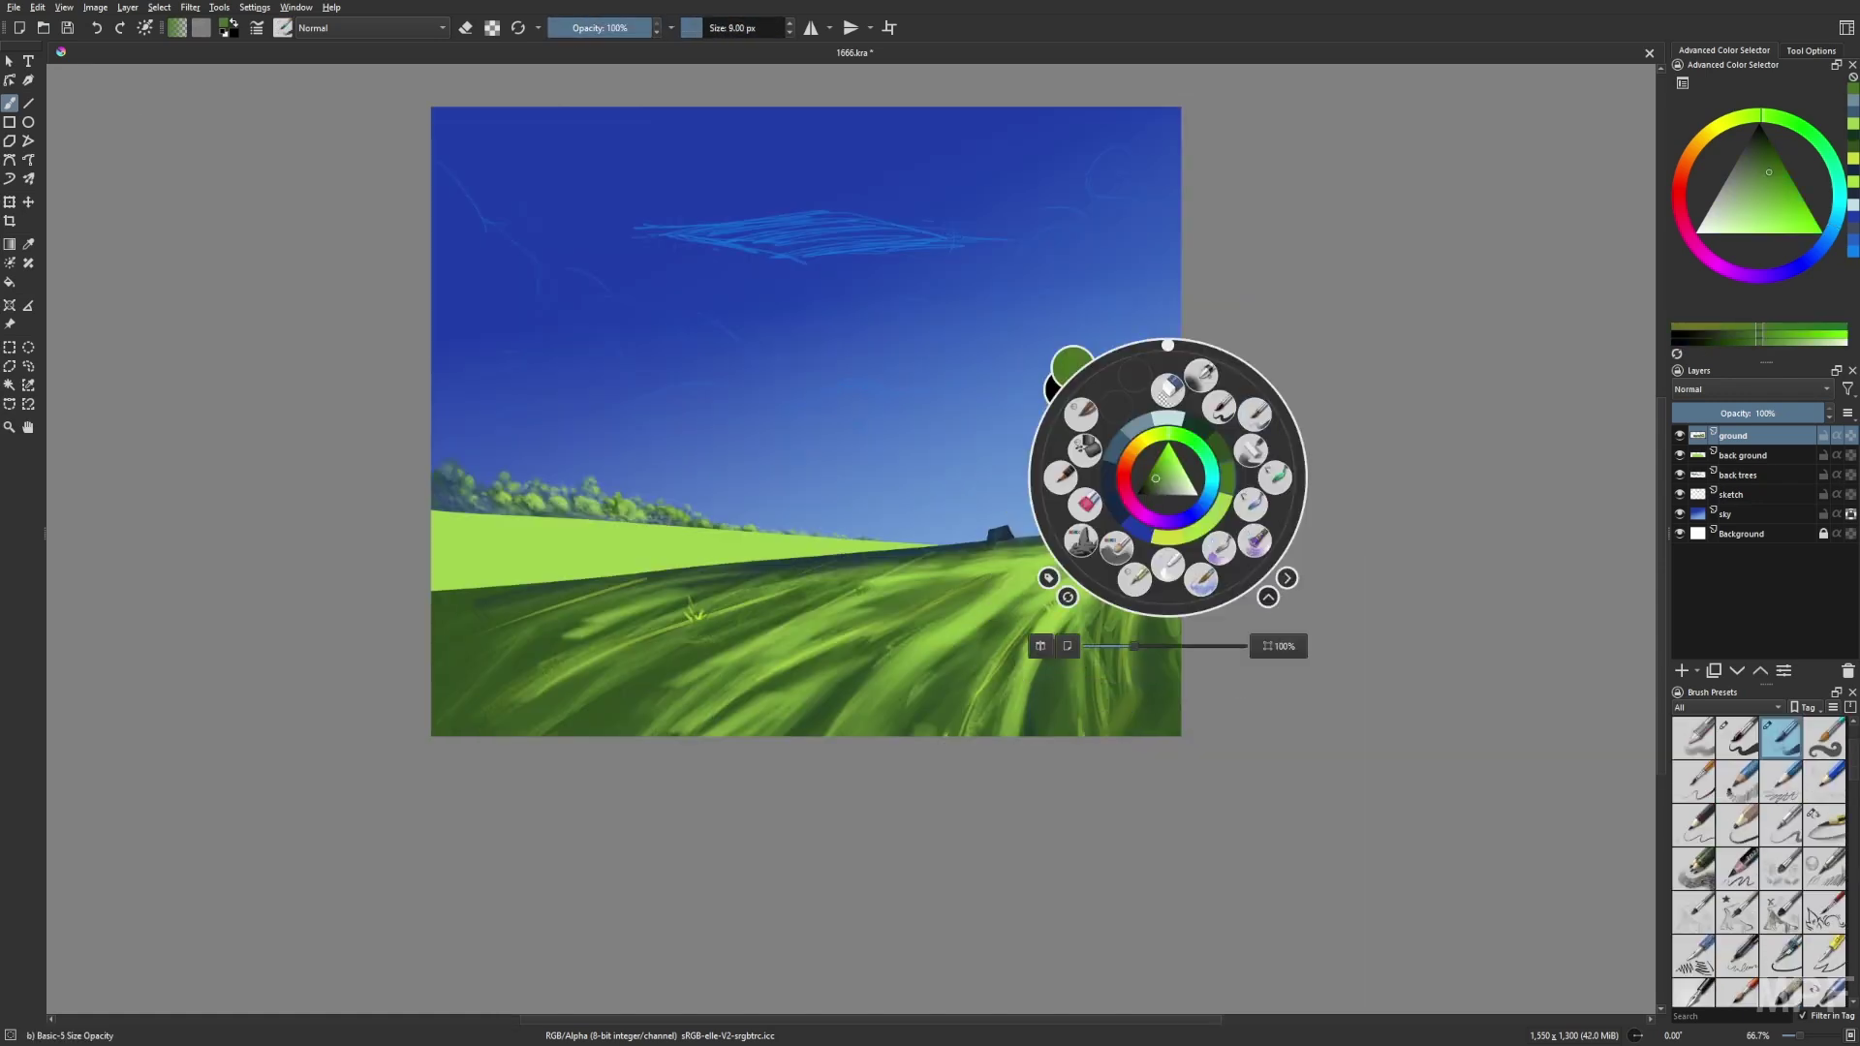
key(m)
right_click(614, 474)
click(630, 441)
right_click(623, 519)
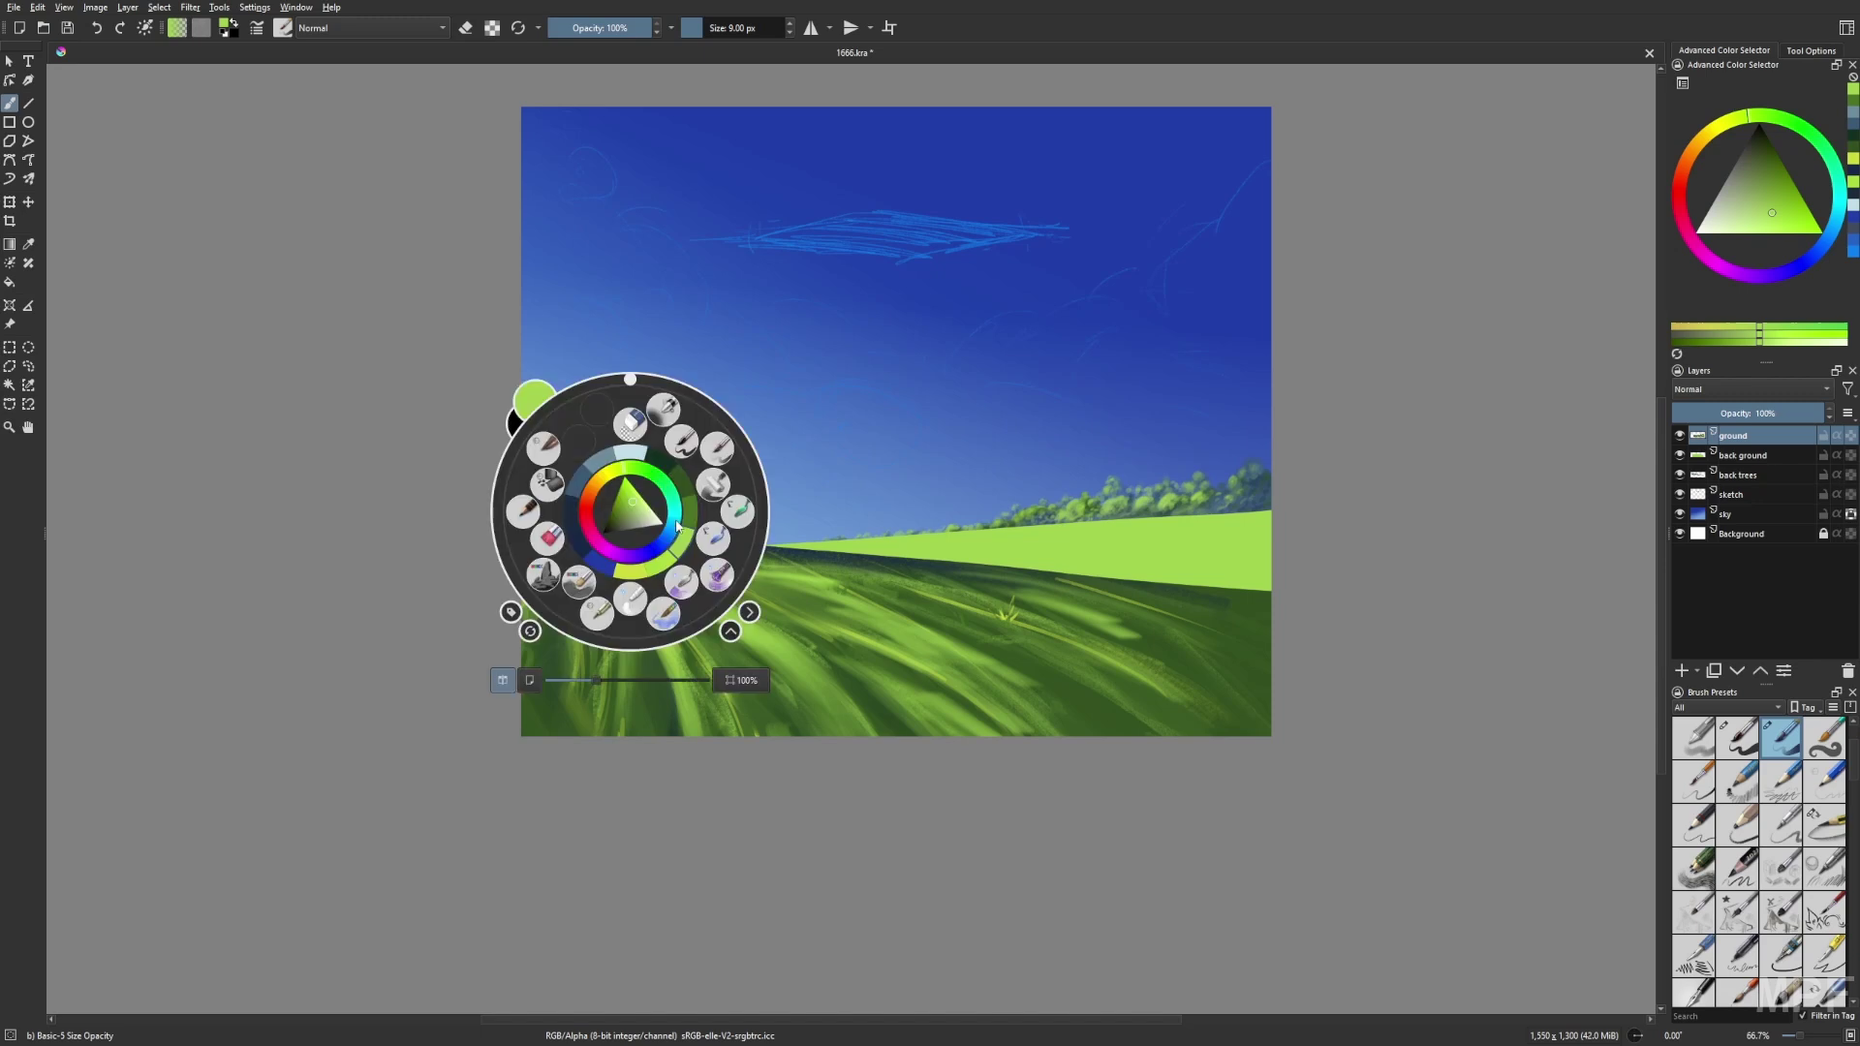
click(623, 507)
Refine the large rock's stone face with blue-grey and dark blue strokes at 27% opacity and 13 px.
ctrl+click(608, 474)
key(i)
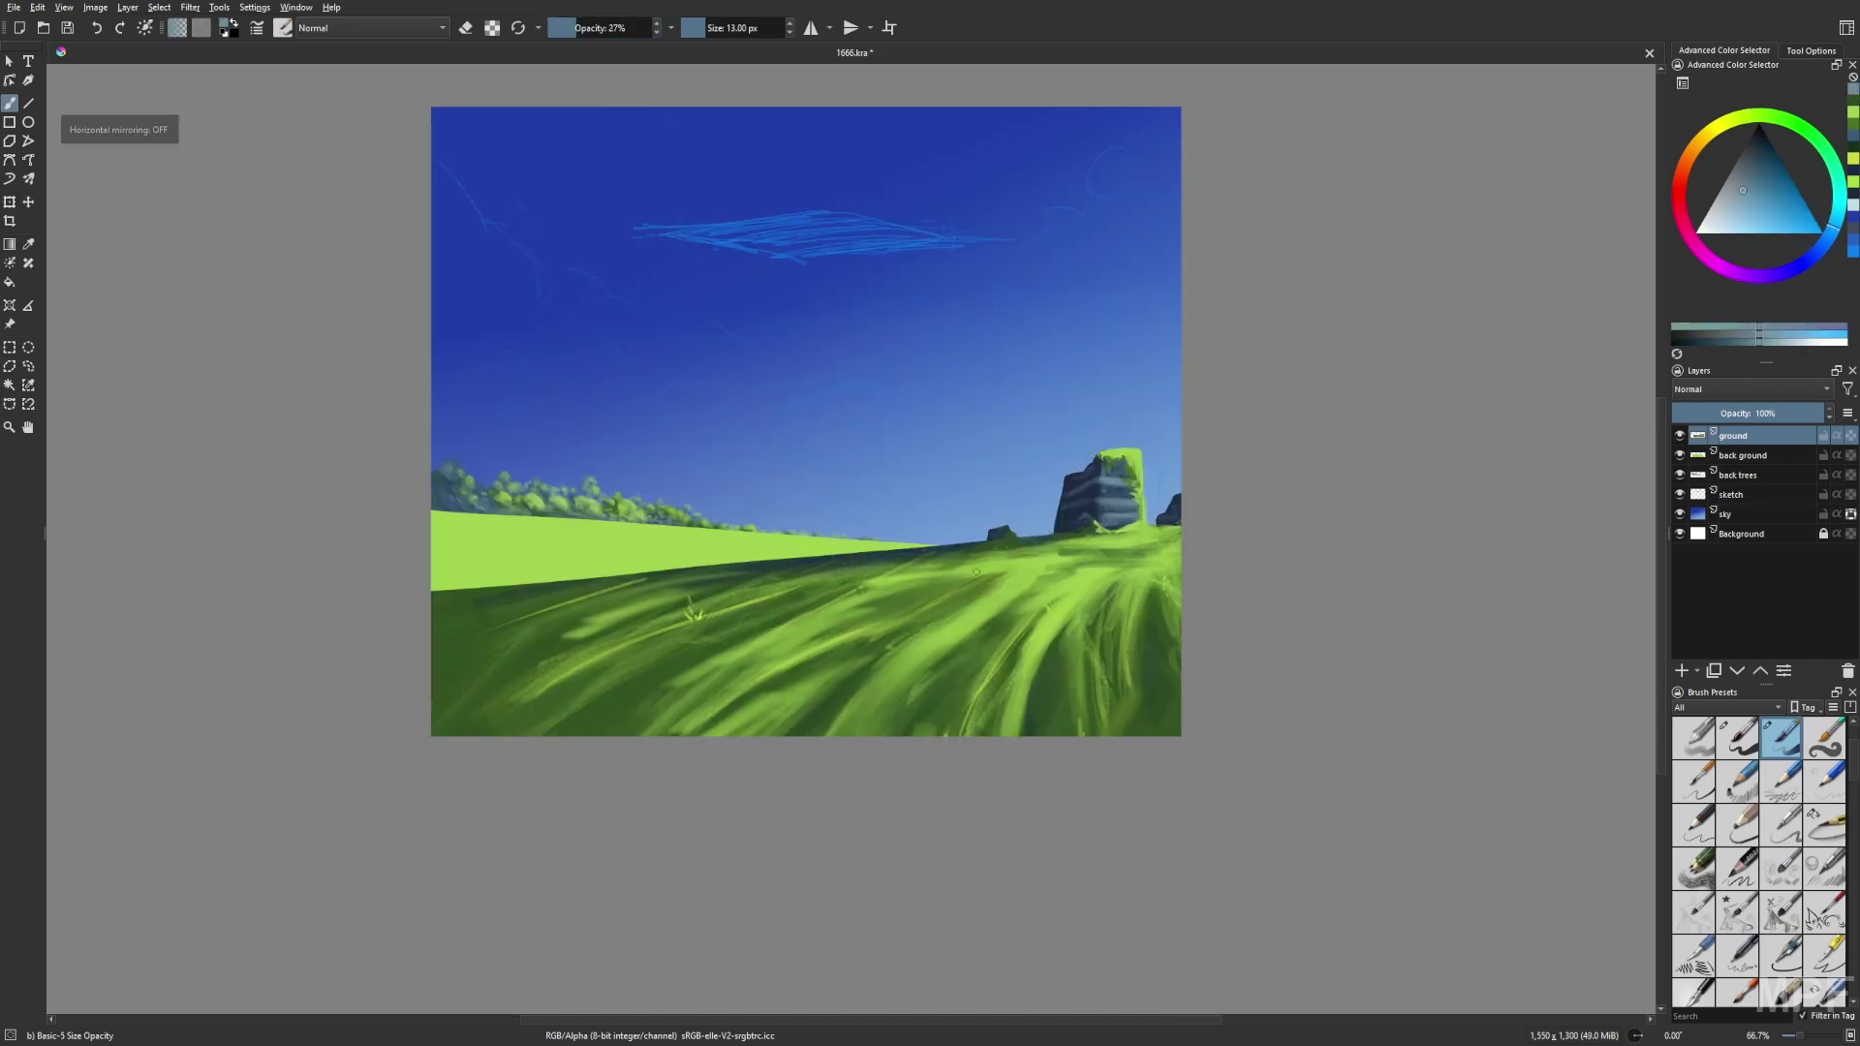
key(m)
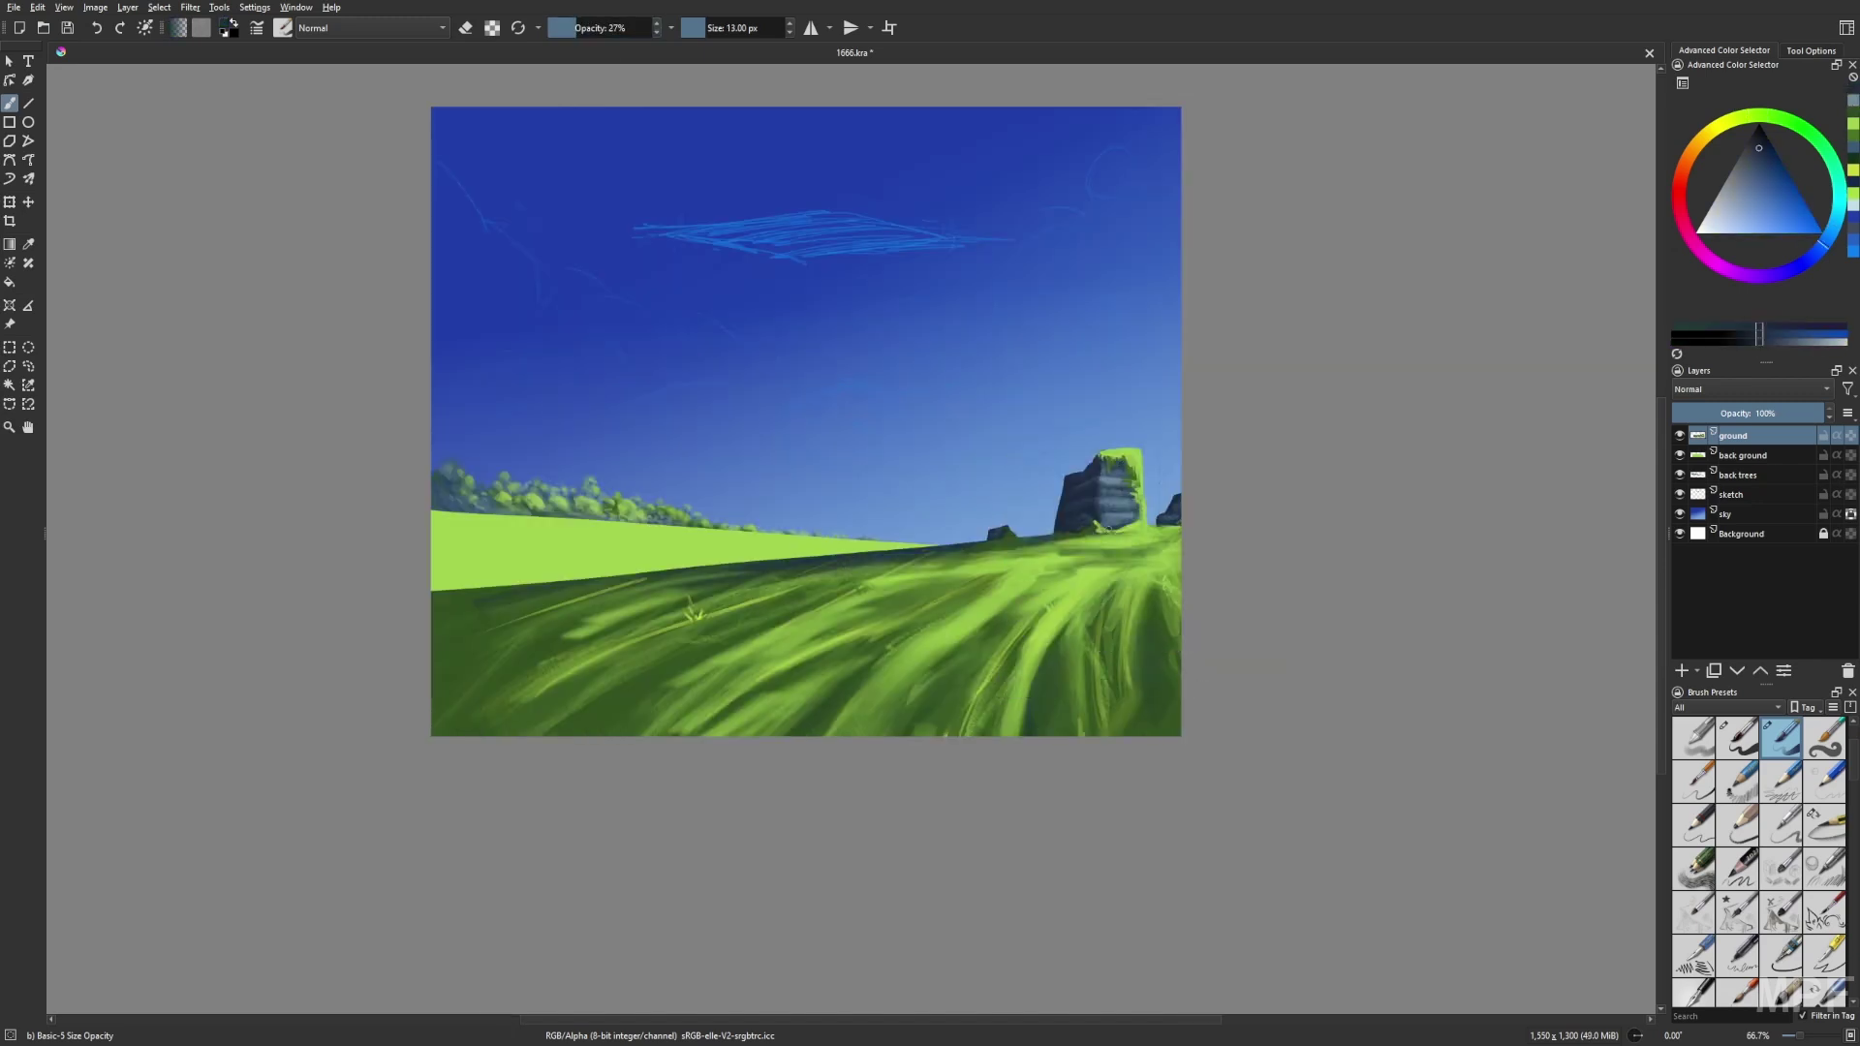
Add yellow-green highlights to the grass around the large rock with a 9 px brush at 72% opacity.
right_click(1137, 597)
click(1138, 504)
right_click(1259, 550)
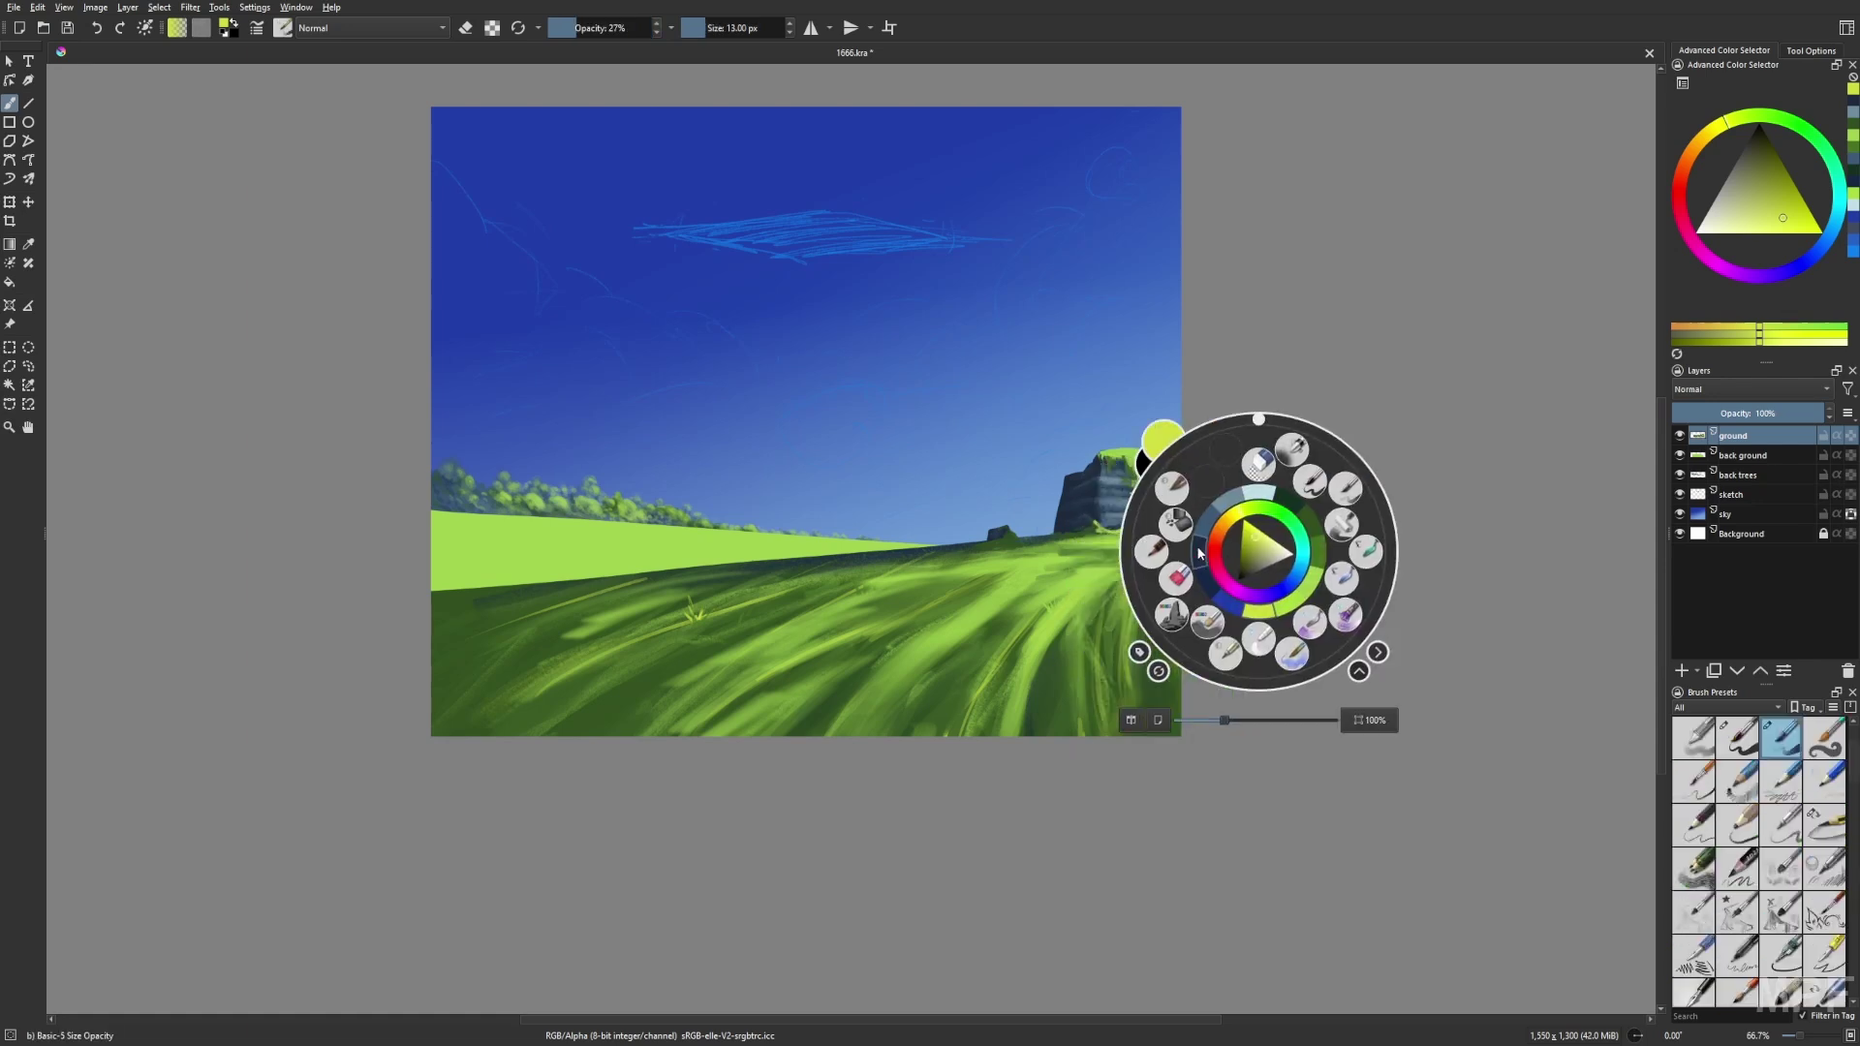
click(1196, 544)
right_click(1189, 536)
click(1134, 470)
click(621, 28)
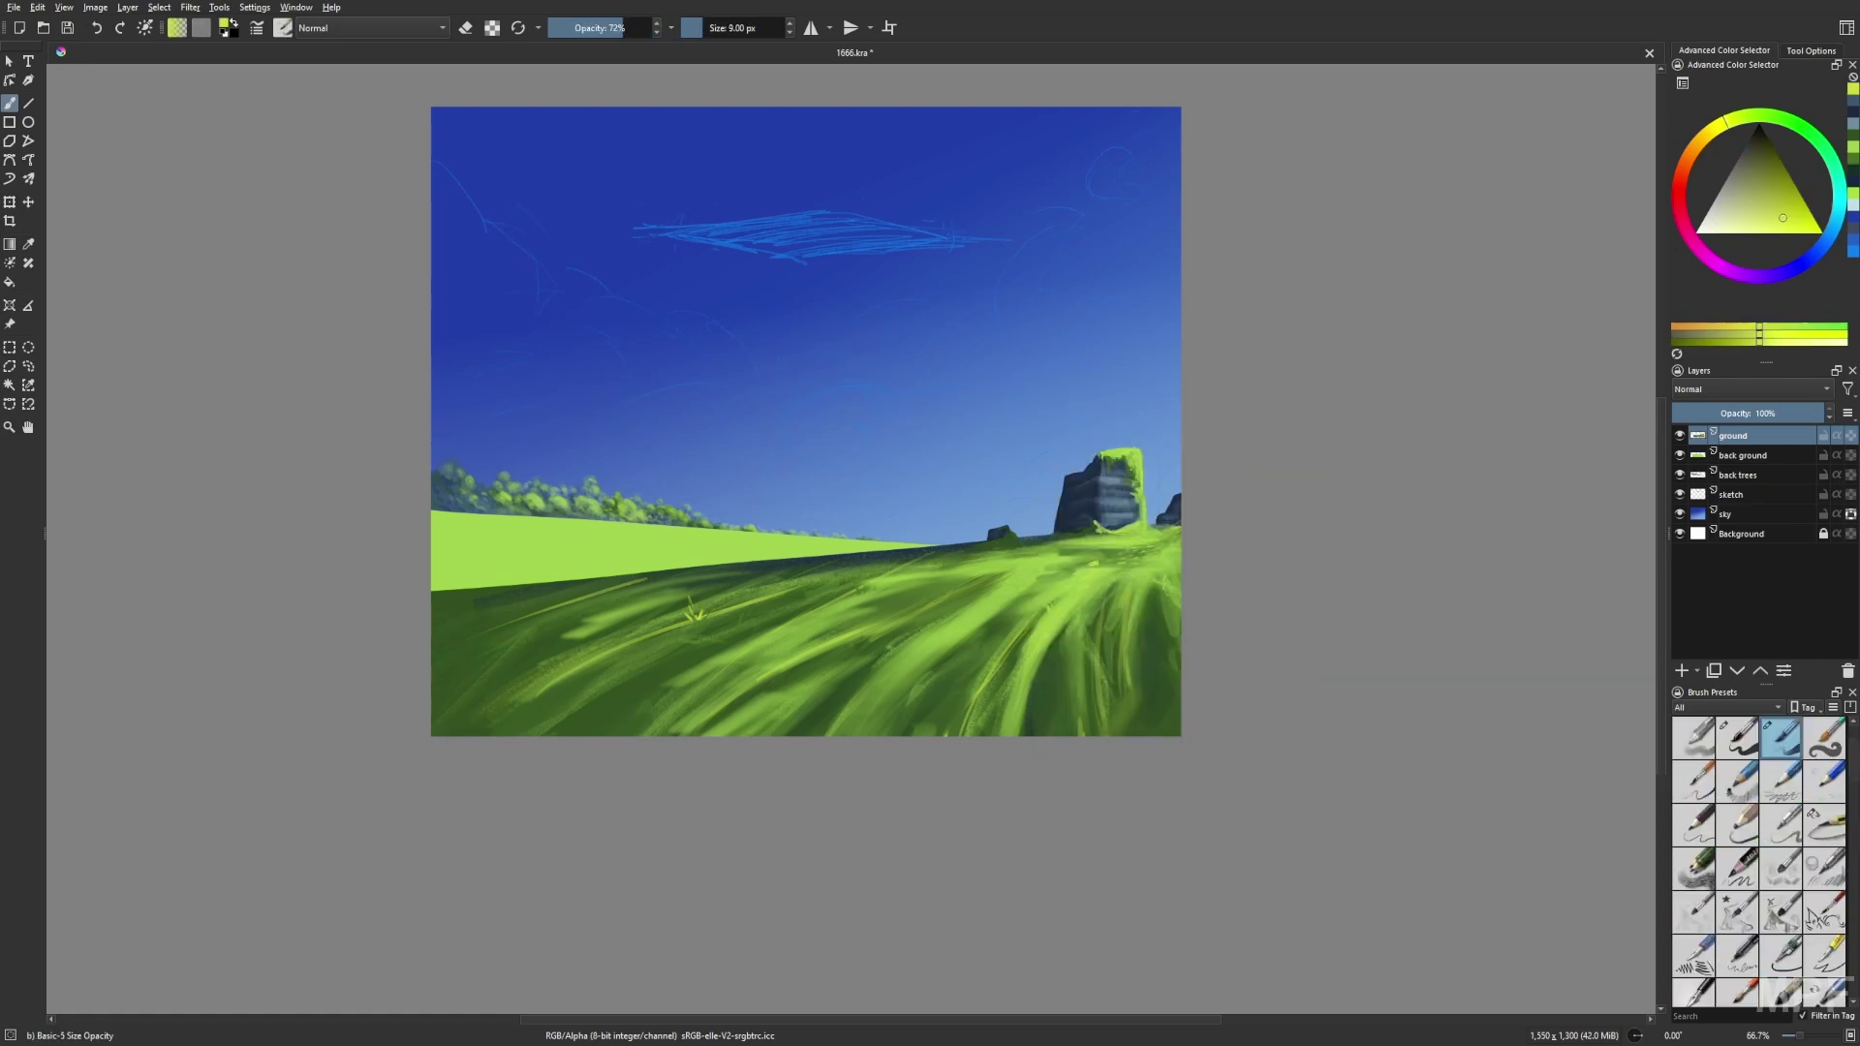
Darken the hill's lower right corner with a dark blue shadow in Multiply mode at 38% opacity.
drag(1205, 733, 1202, 757)
right_click(1202, 757)
click(1213, 640)
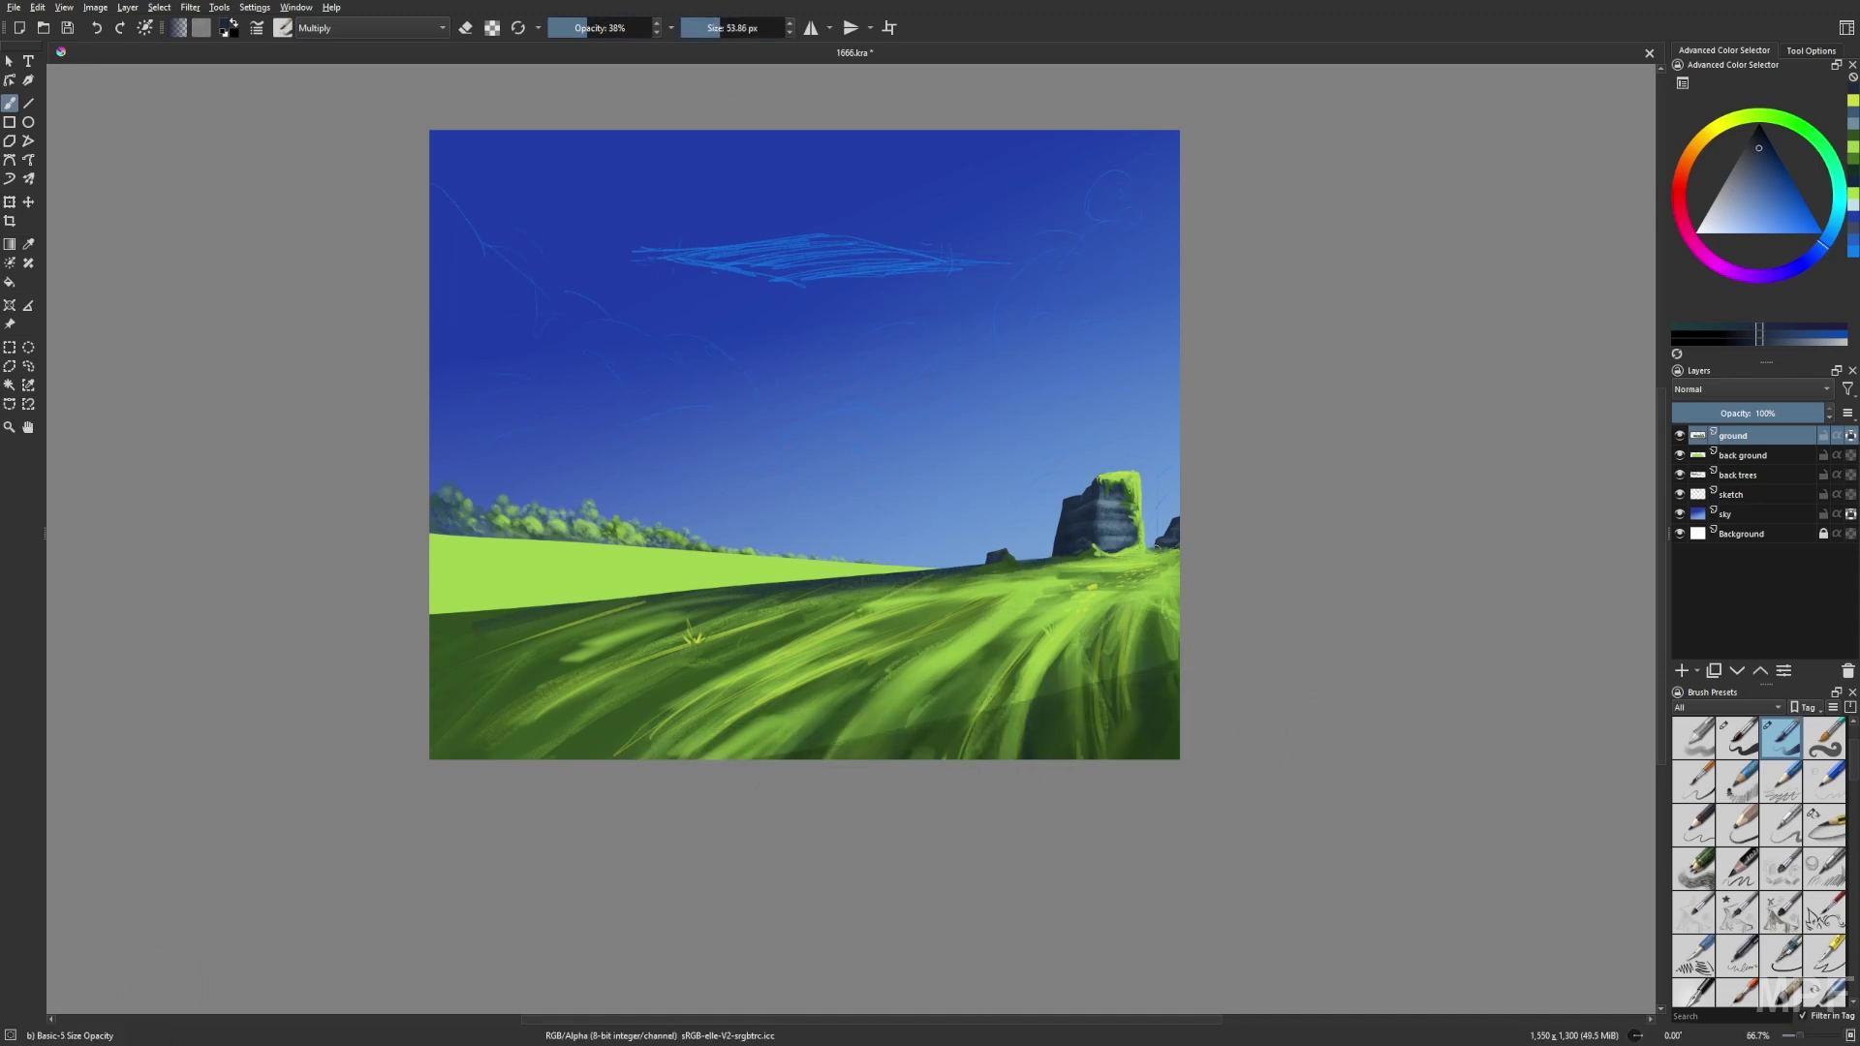
Paint light green strokes over the hill's ridge and left side in Normal mode, reducing the brush from about 24 to 19 px.
ctrl+click(703, 602)
click(369, 27)
click(330, 39)
key(bracketleft)
key(bracketleft)
key(bracketleft)
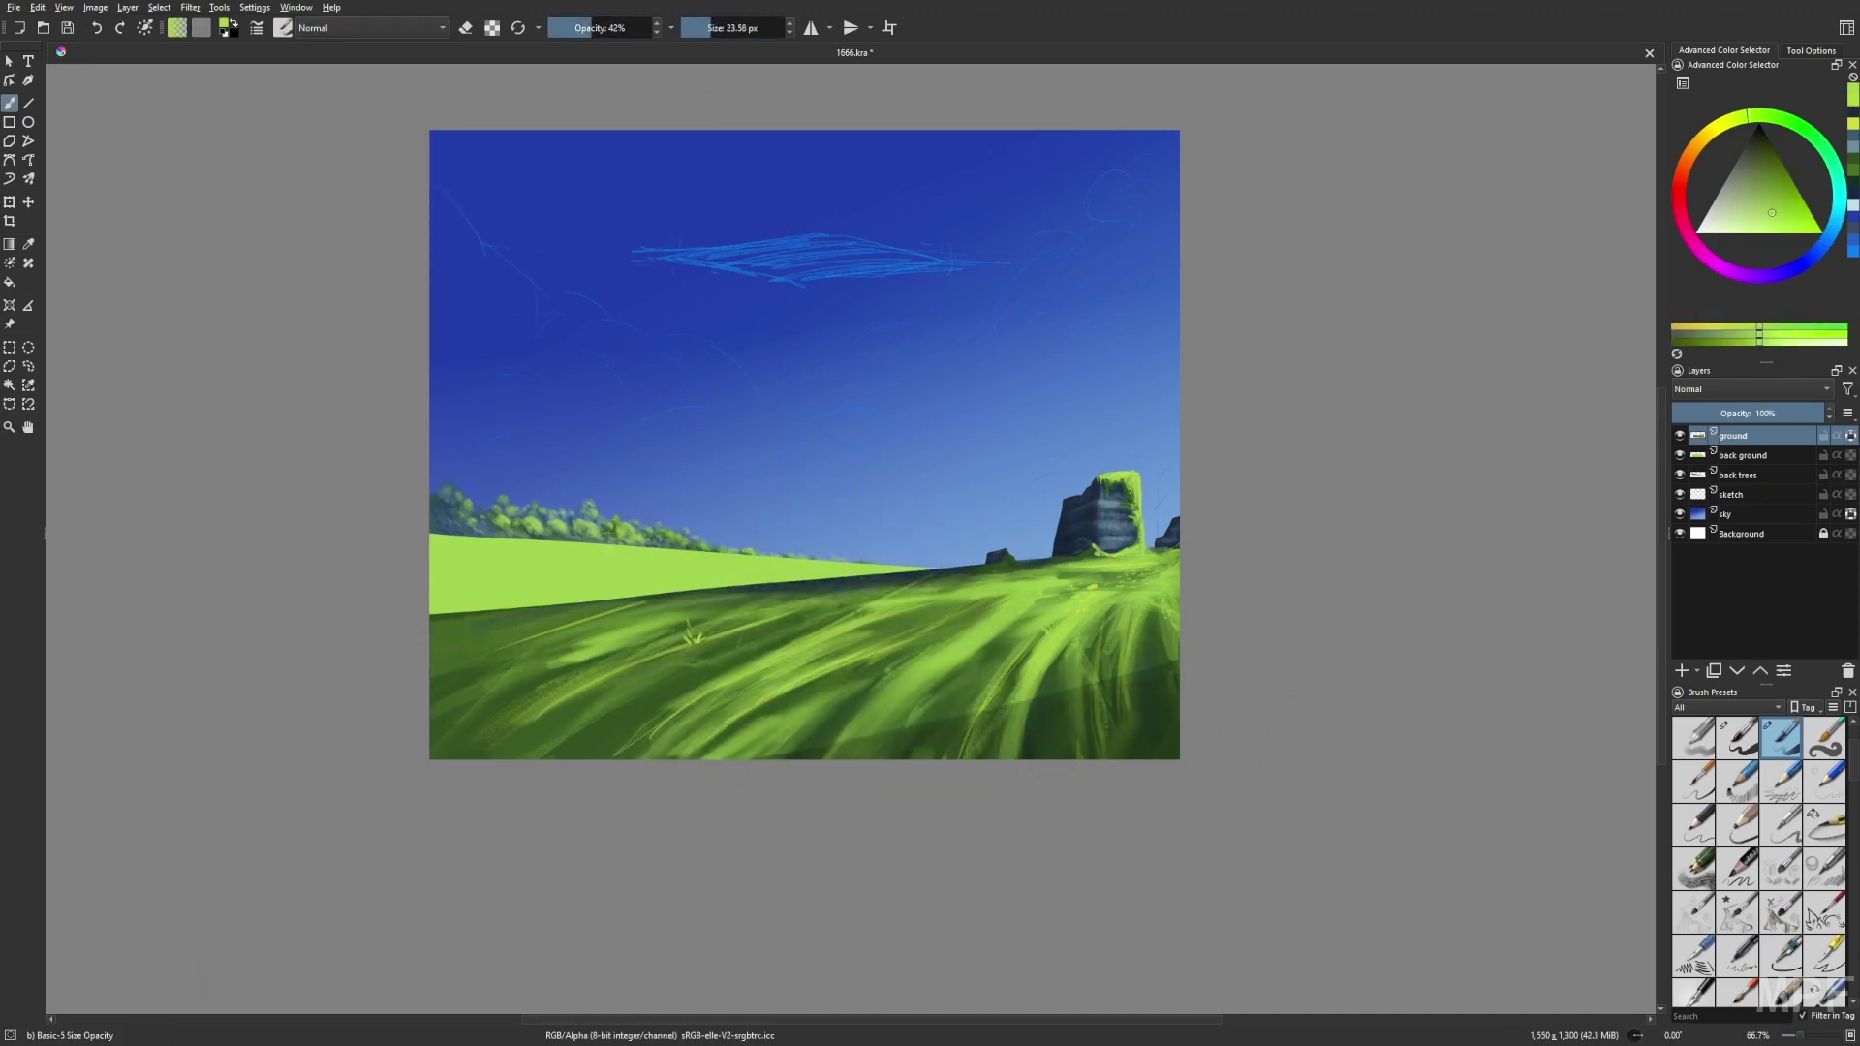
drag(817, 593, 432, 628)
mouse_move(477, 775)
mouse_down()
mouse_move(833, 620)
mouse_move(717, 746)
mouse_move(986, 644)
mouse_up()
key(bracketleft)
key(bracketleft)
key(bracketleft)
key(bracketleft)
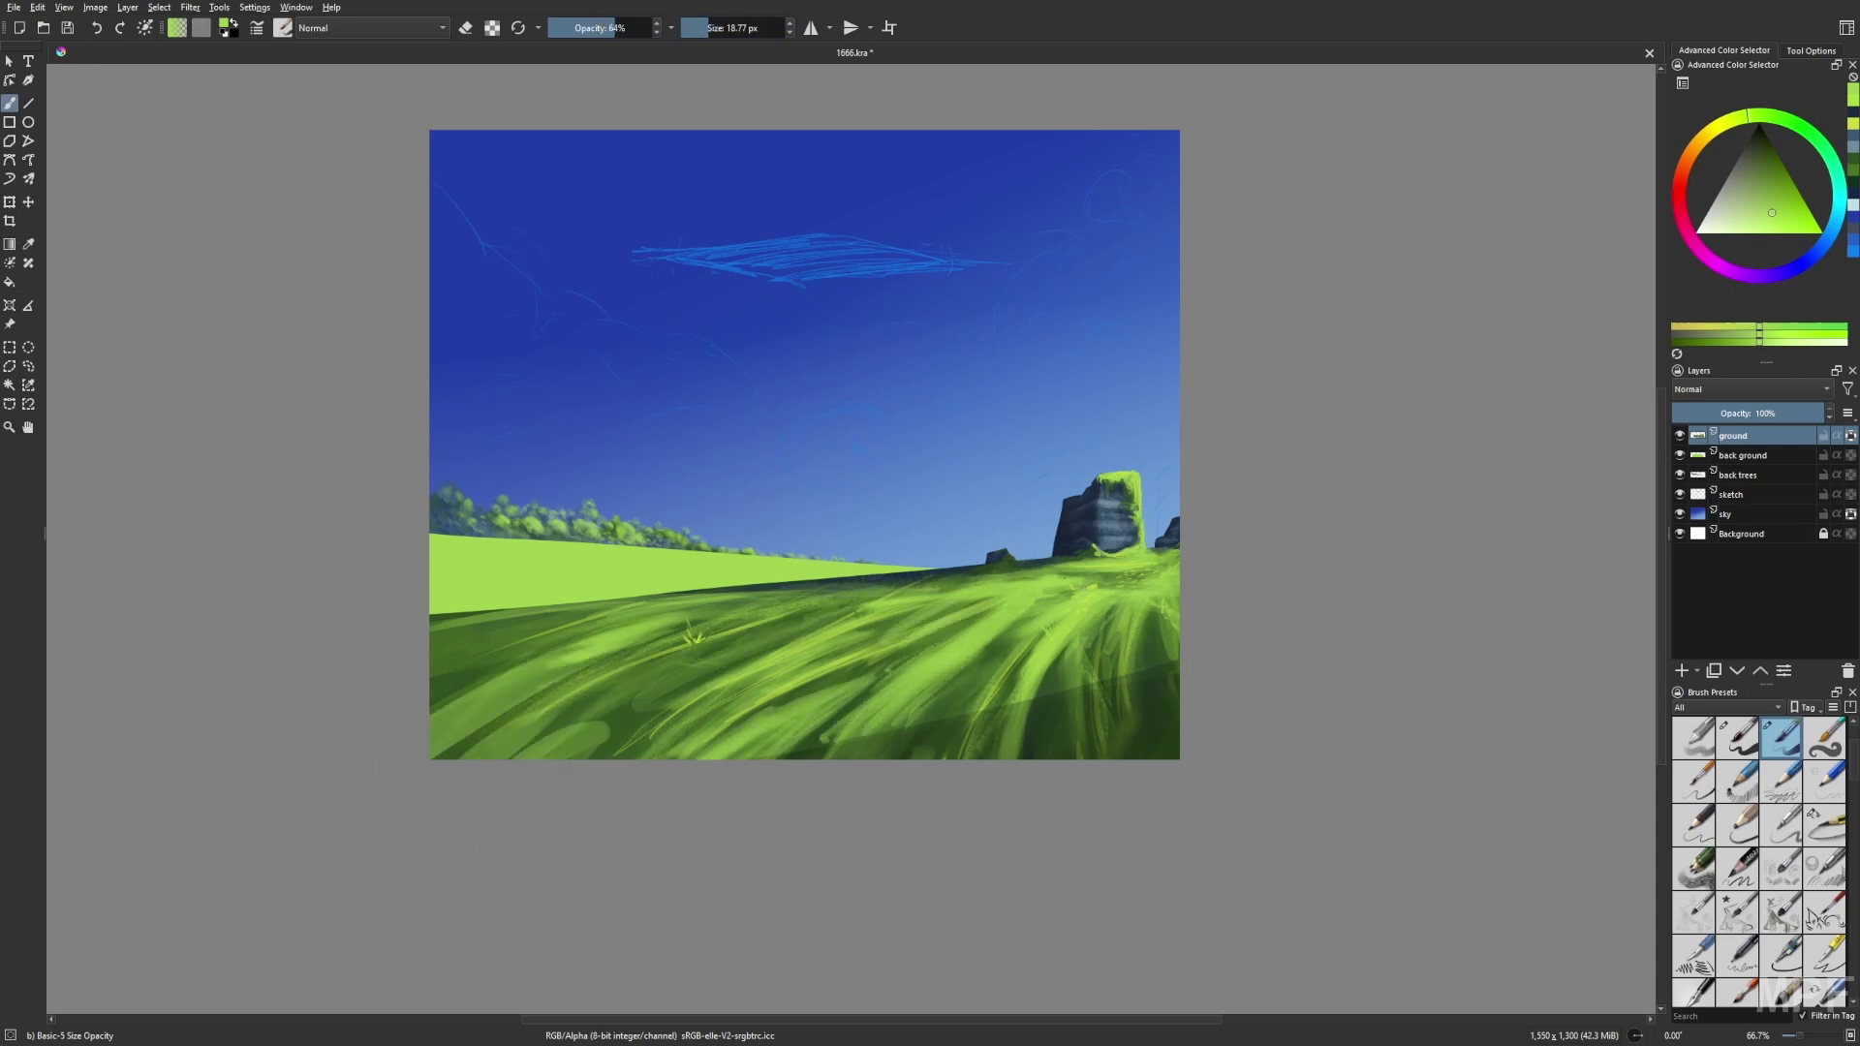
Scatter yellow-green and light green grass tufts over the hill with the 3 px liner and a 7 px Basic-5 Size Opacity brush at 87% opacity.
key(slash)
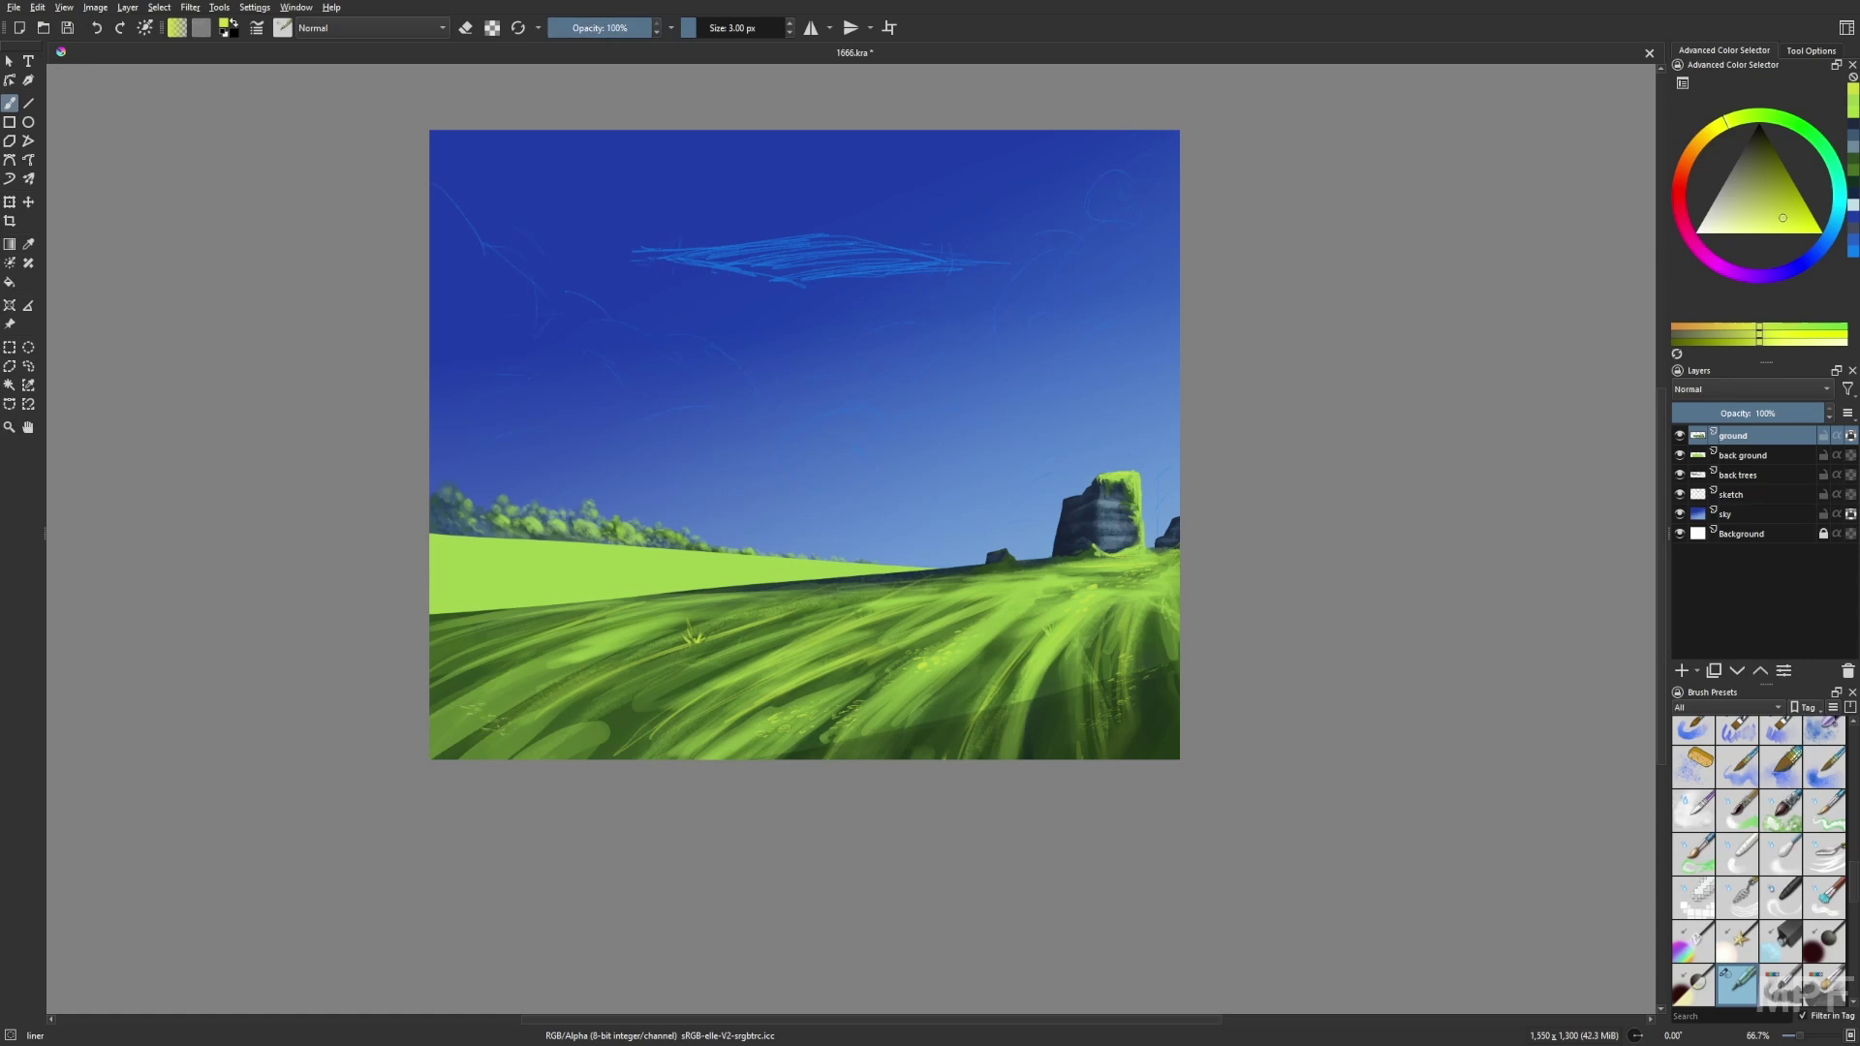
key(slash)
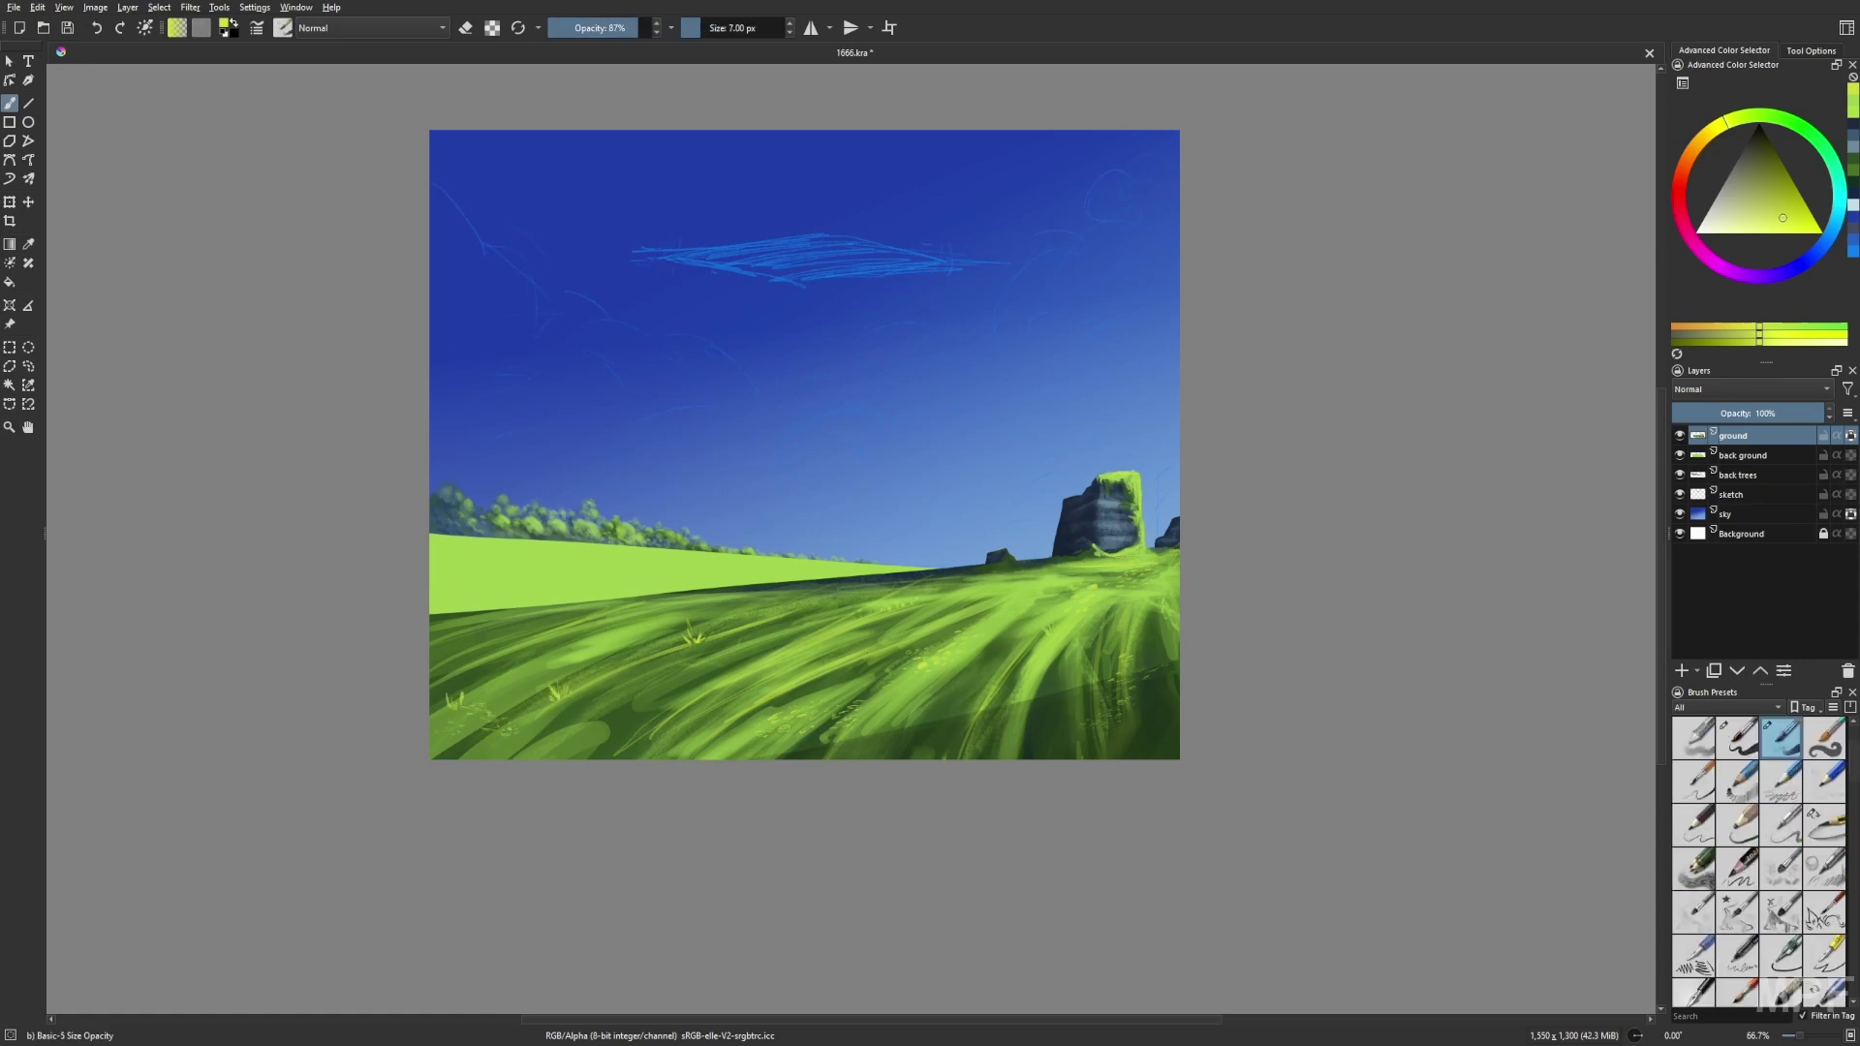
ctrl+click(1091, 492)
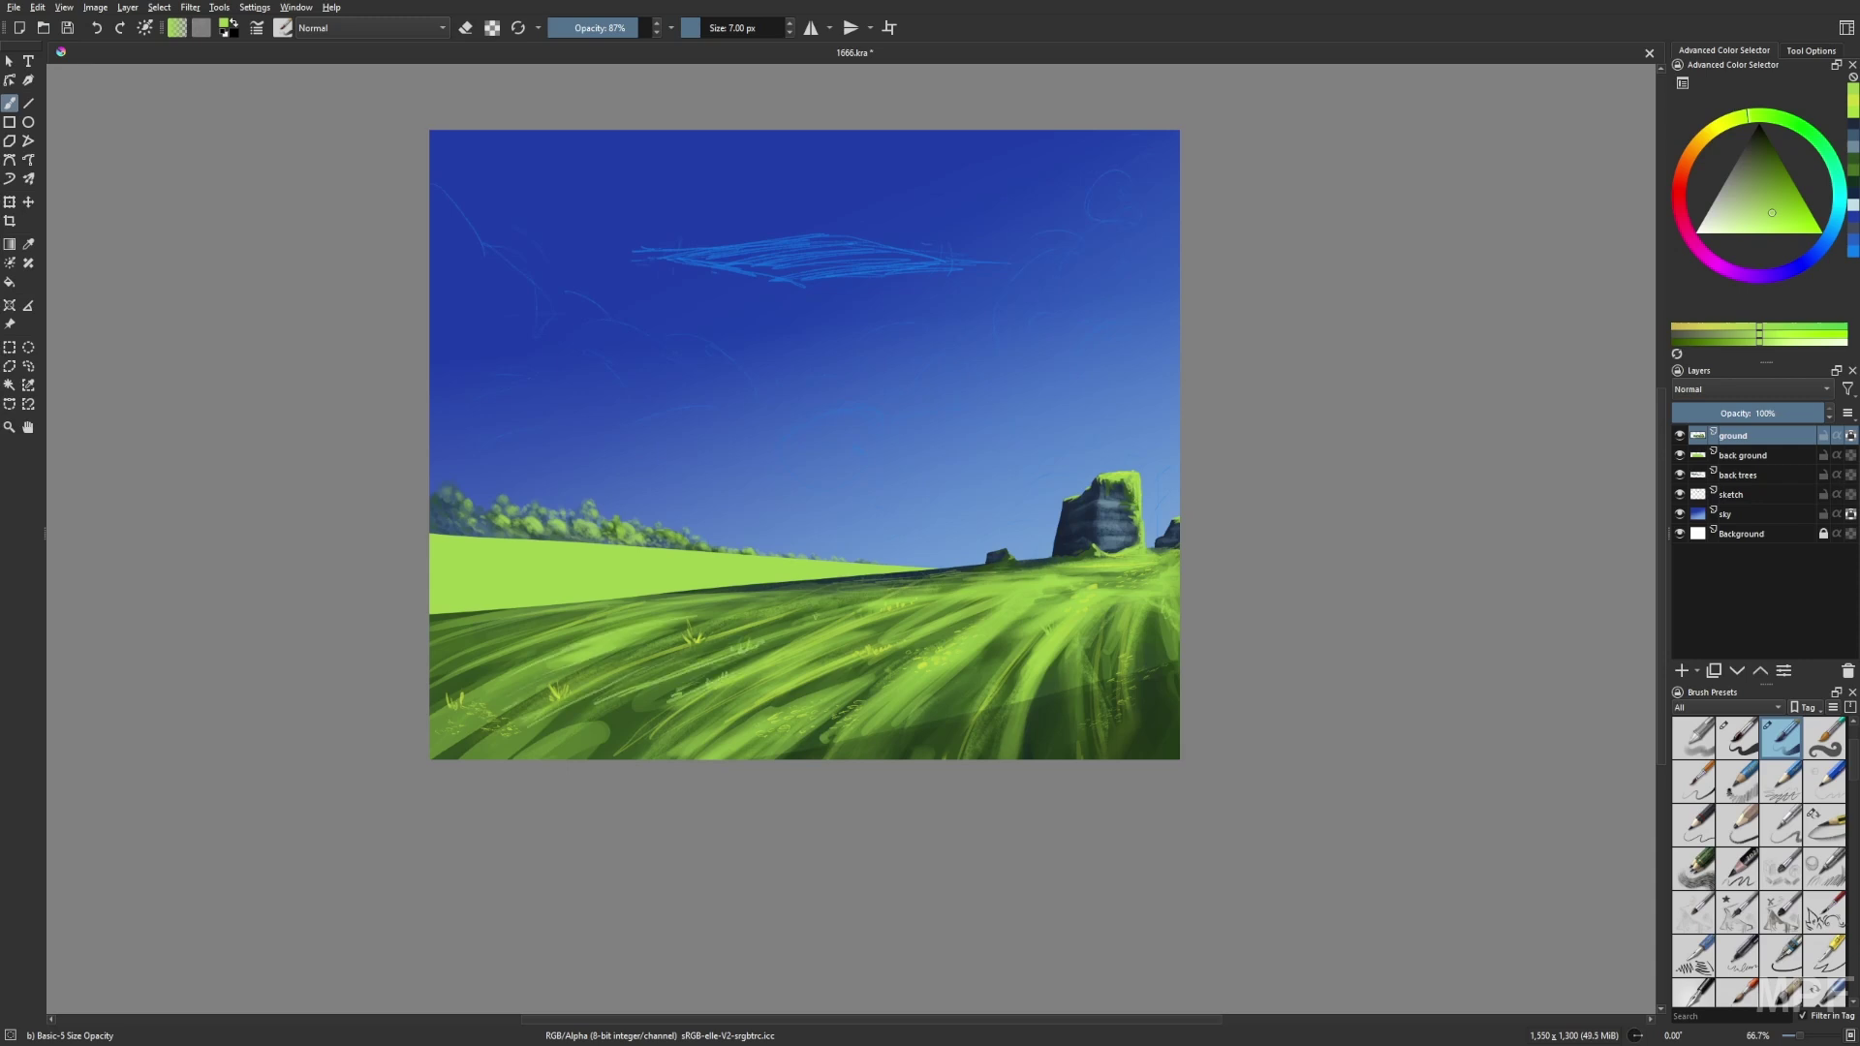
key(m)
ctrl+click(803, 714)
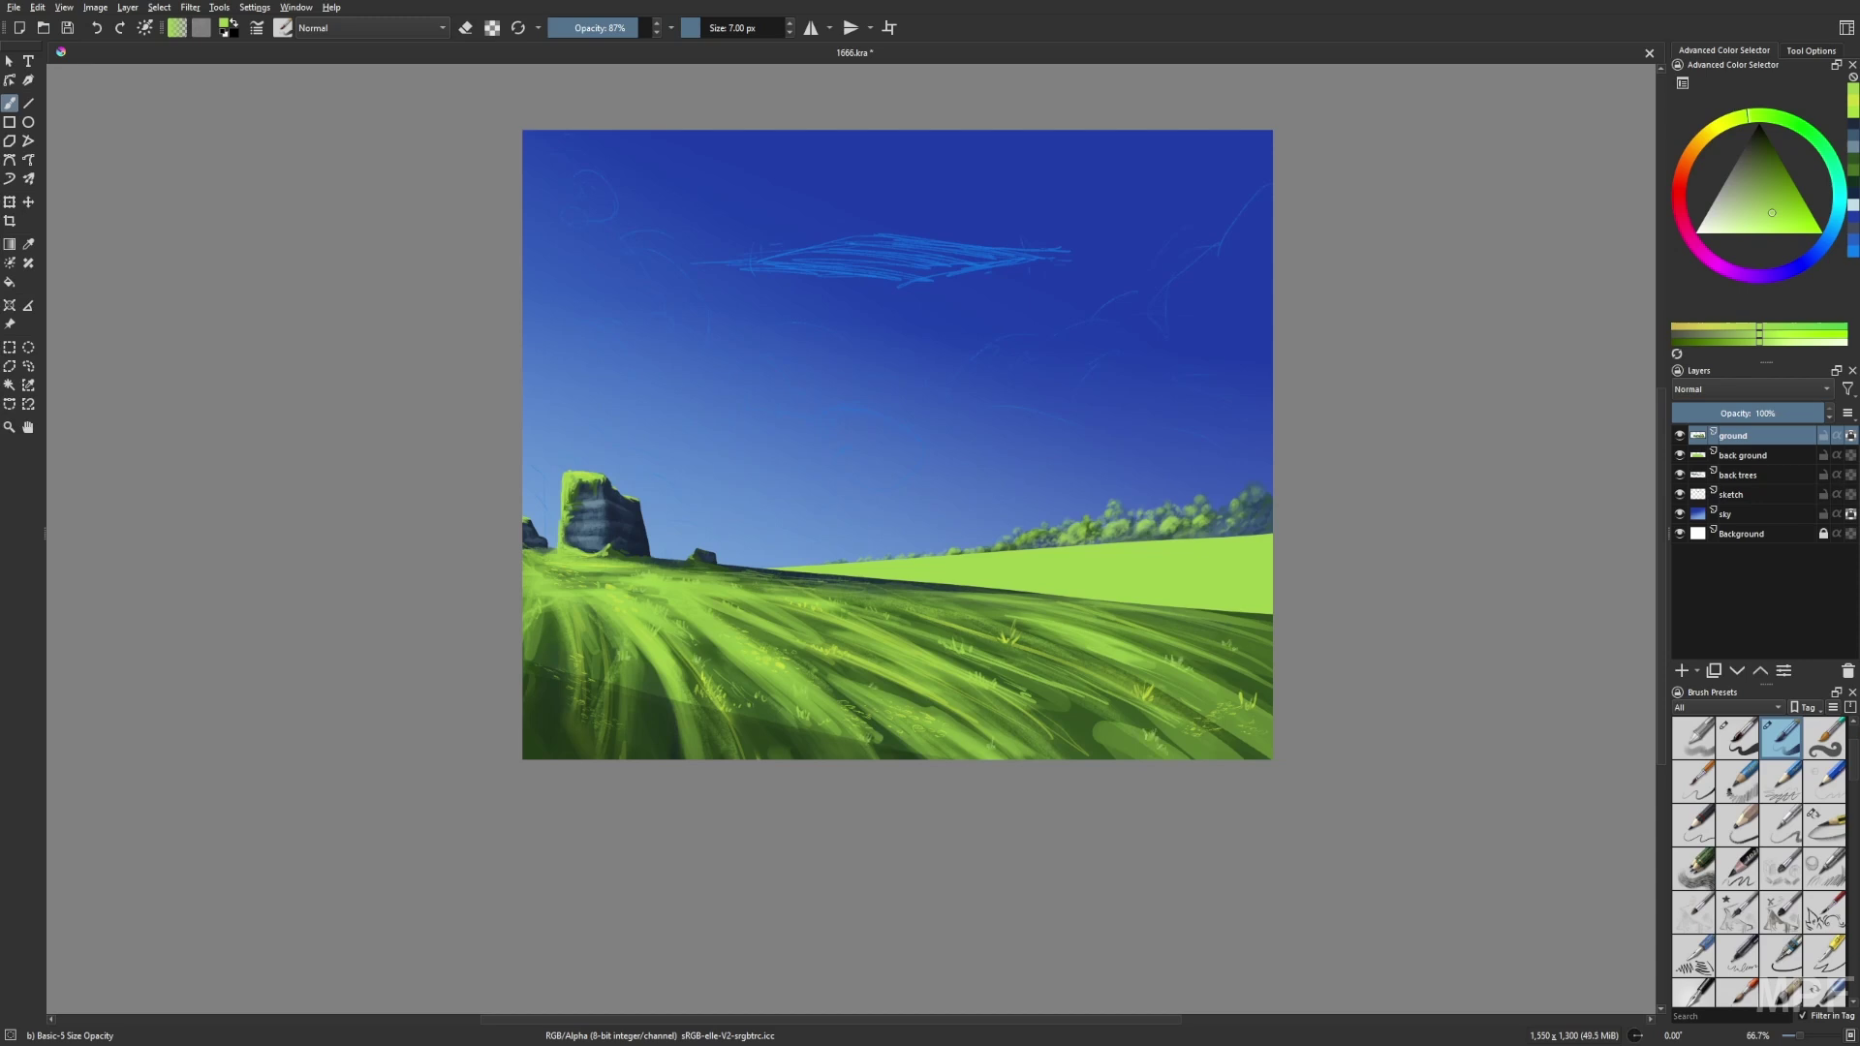
ctrl+click(1074, 600)
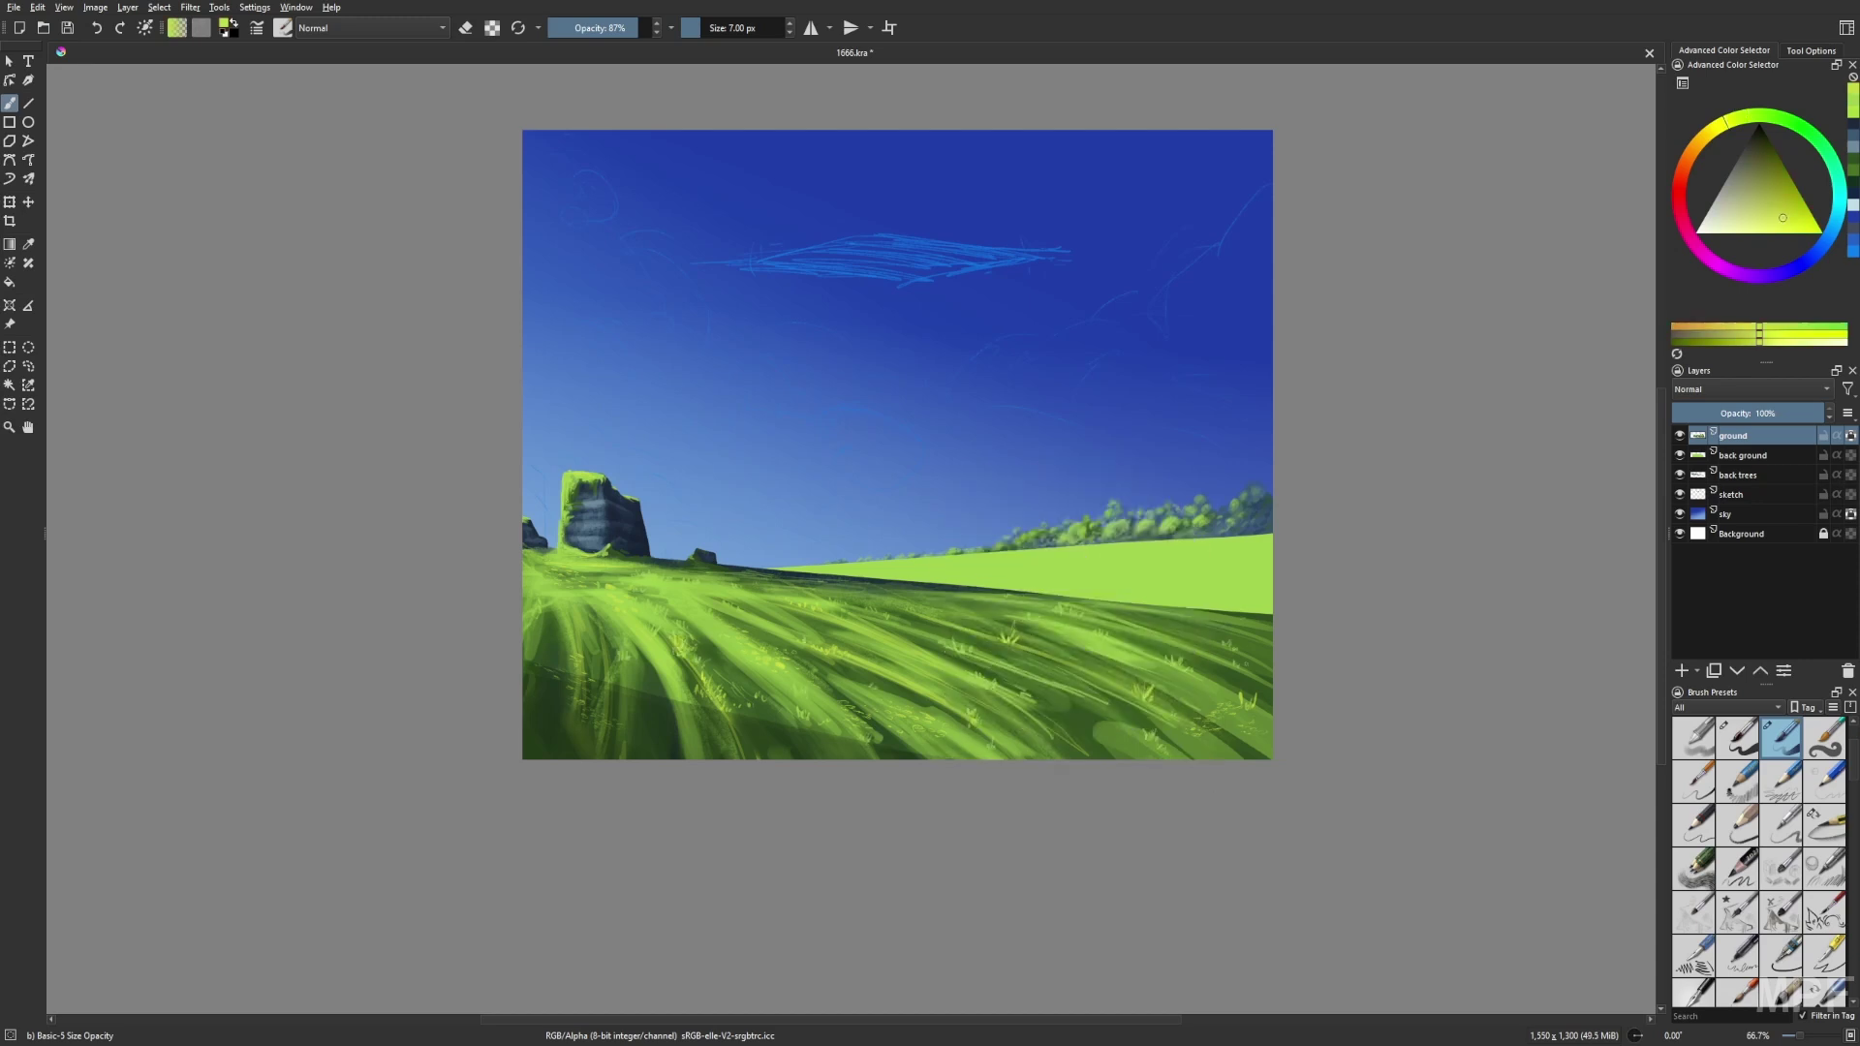
Create a paint layer named "close rock" above the ground layer.
right_click(632, 559)
click(553, 471)
key(ctrl+shift+n)
text(close rock)
key(Return)
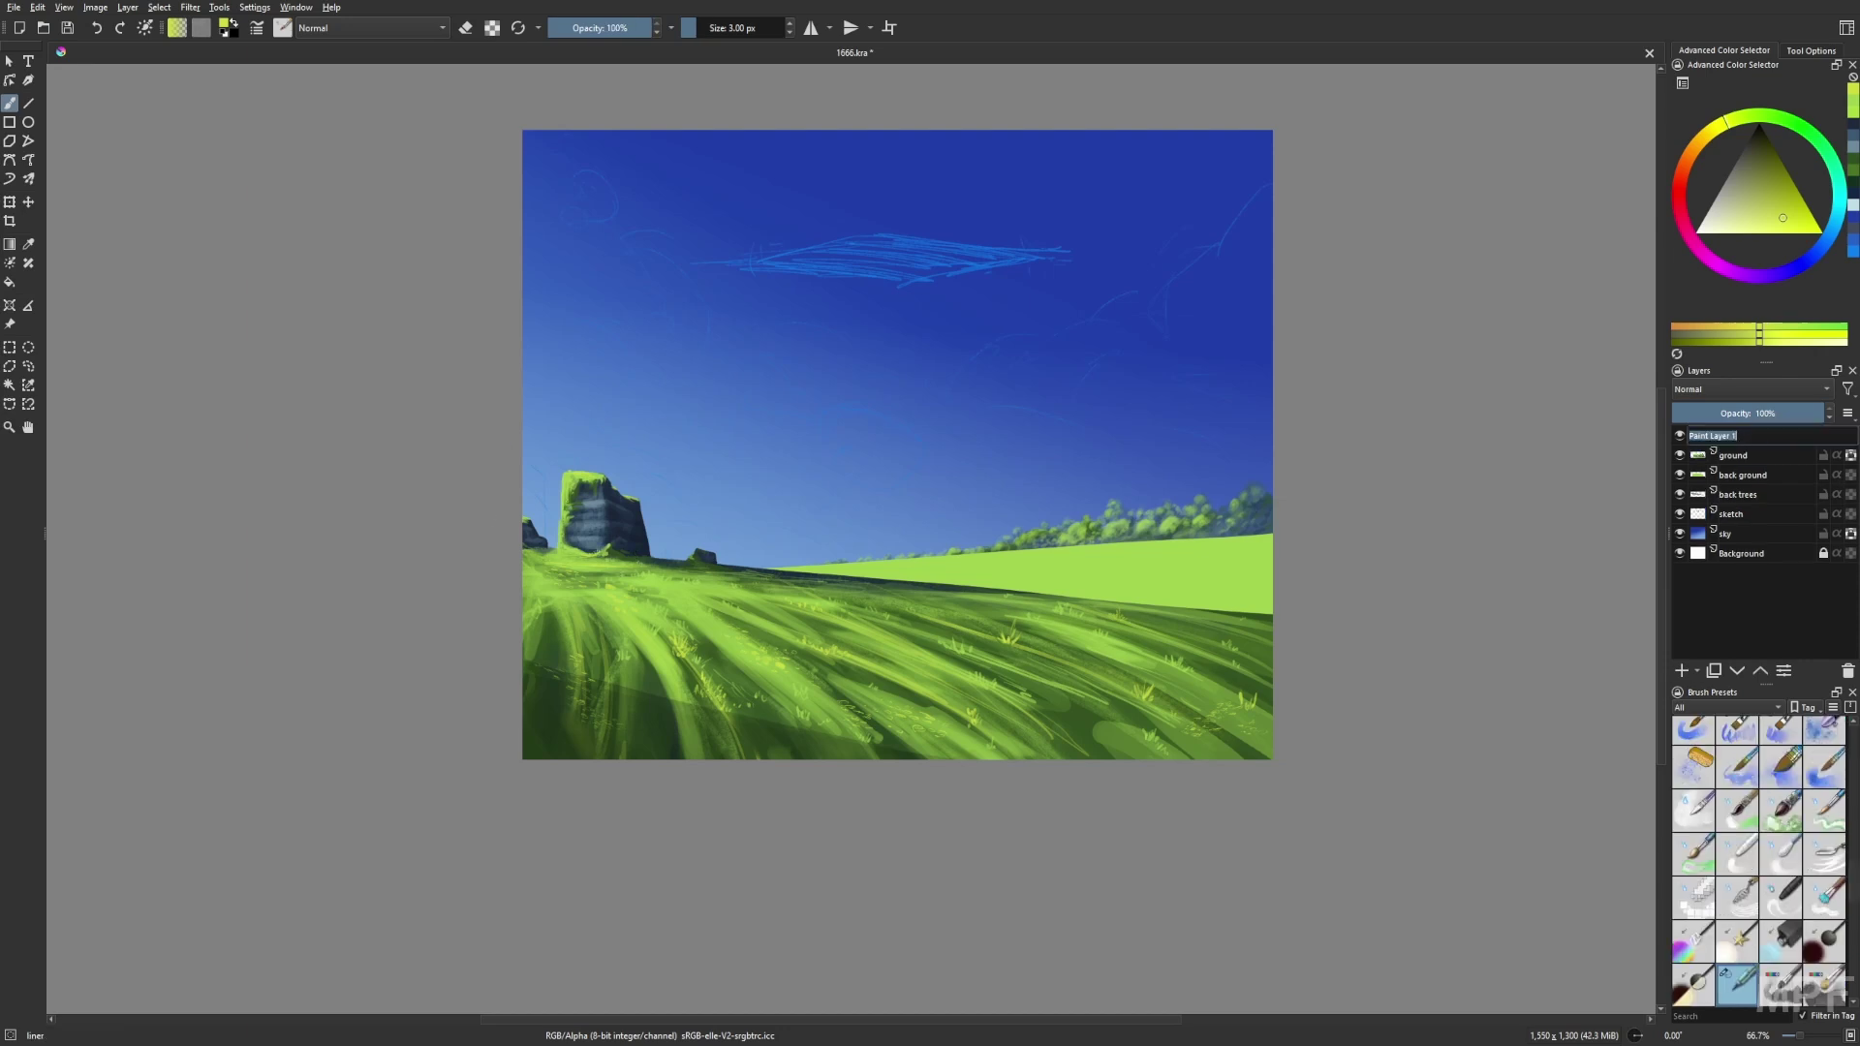
Paint a dark blue foreground rock in the lower right corner of the mirrored picture.
click(1759, 147)
click(1738, 739)
mouse_move(1129, 756)
mouse_down()
mouse_move(1190, 759)
mouse_move(1259, 693)
mouse_up()
right_click(1189, 759)
click(1332, 742)
key(slash)
Cover the foreground rock's top and edge with dark and light green grass using the Basic-5 Size Opacity brush at 97% opacity.
ctrl+click(1128, 748)
key(bracketleft)
ctrl+click(1250, 719)
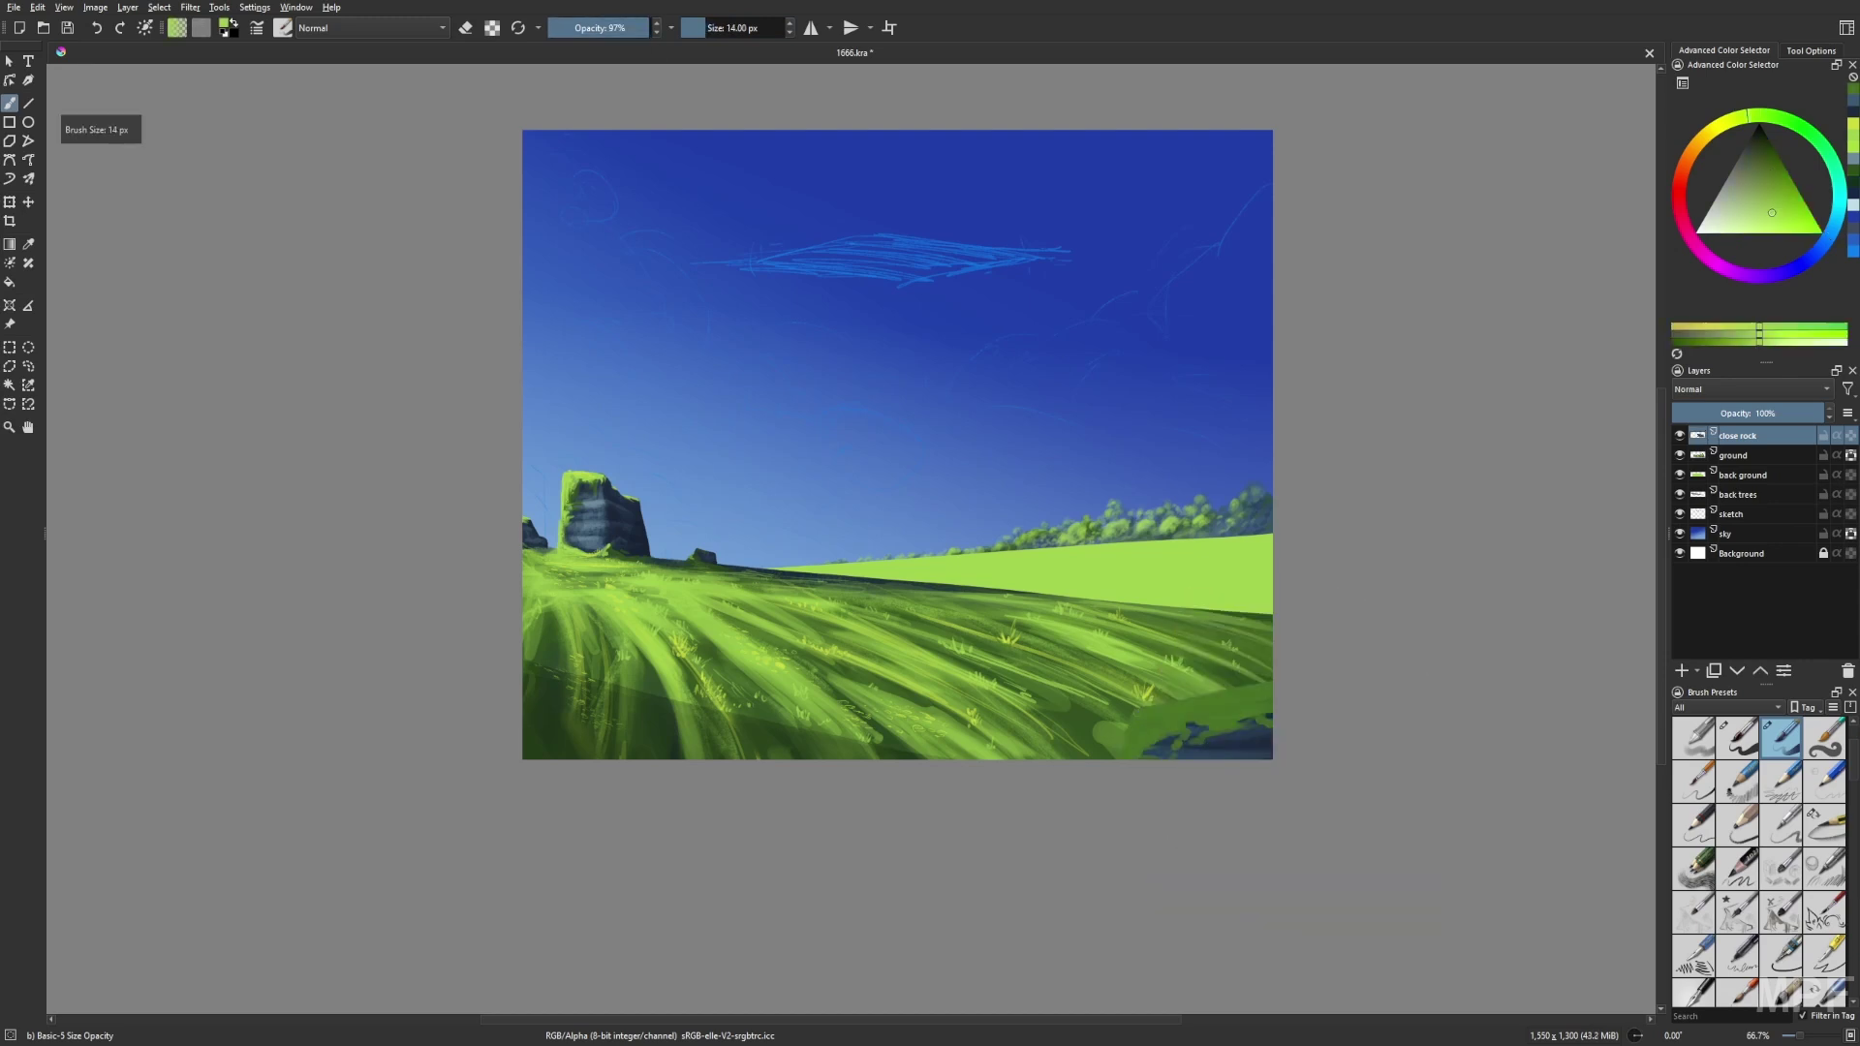
drag(1124, 756, 1269, 684)
key(m)
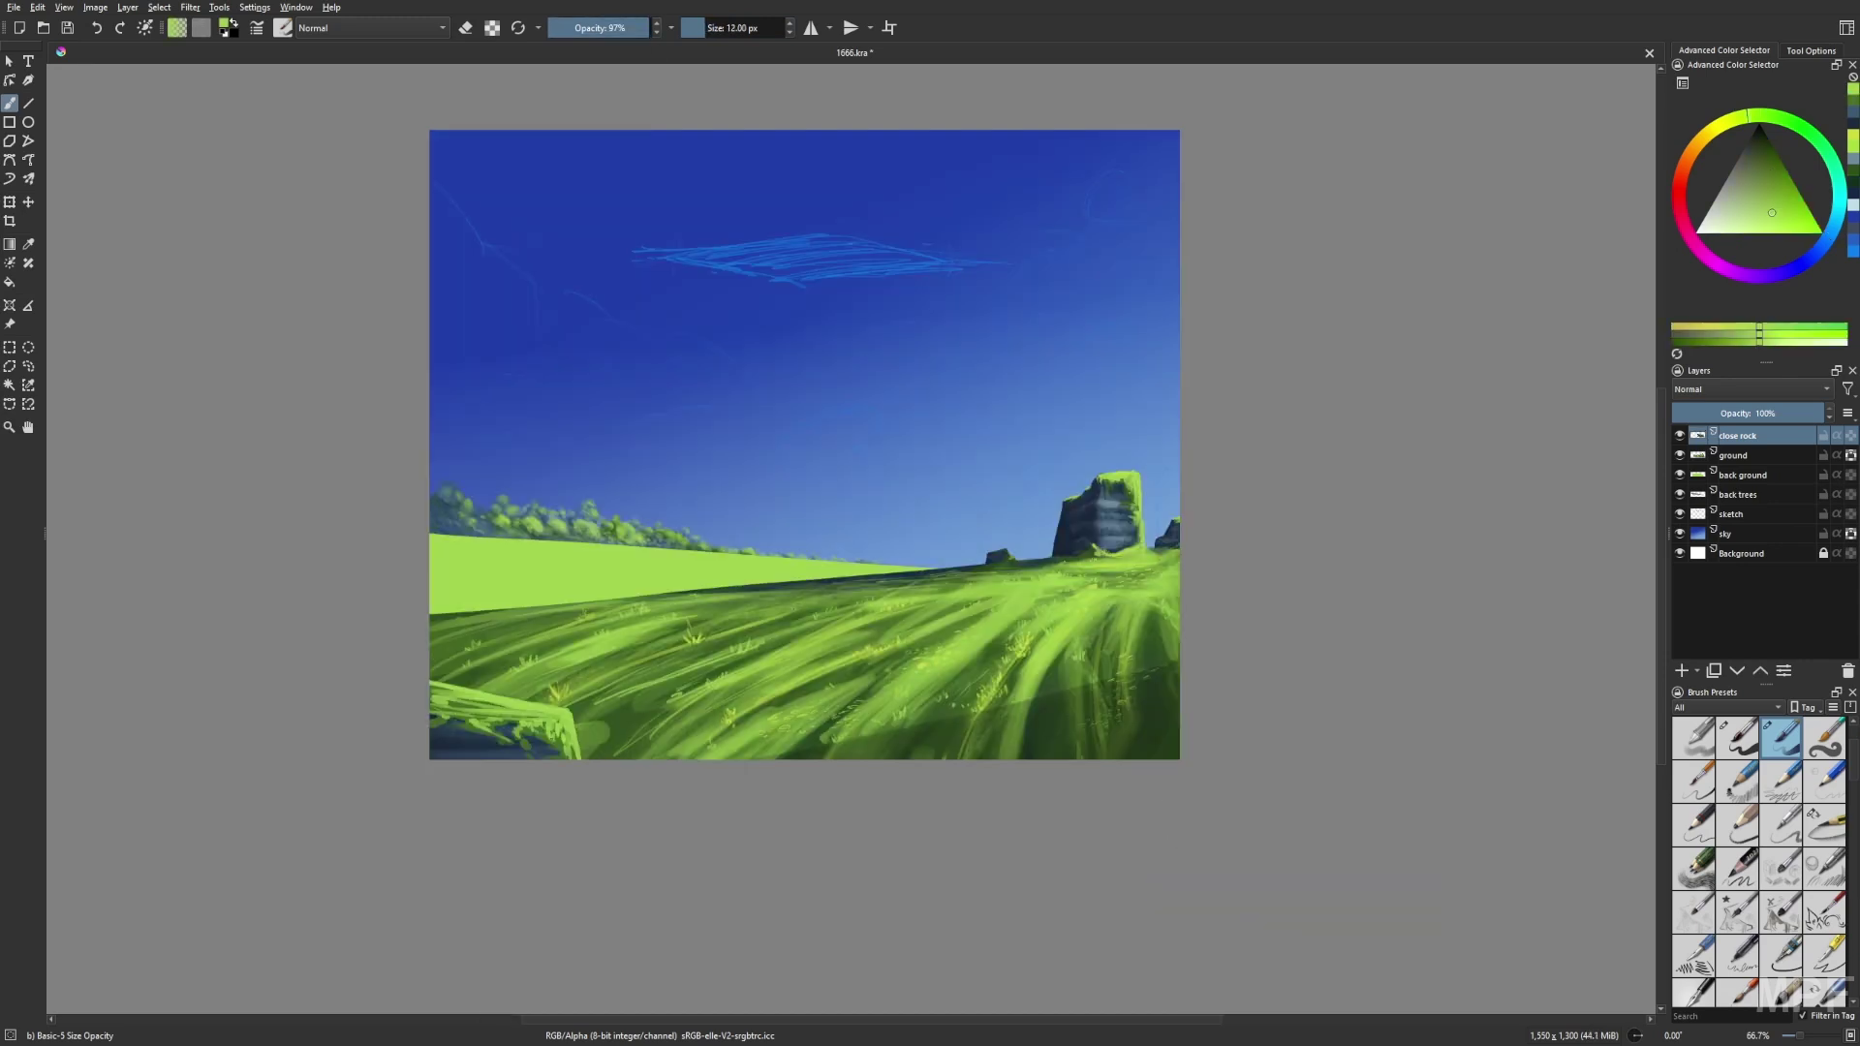
Highlight the foreground rock's grass in yellow-green at 52% opacity and add a Gaussian Blur filter mask to the close rock layer.
click(368, 27)
click(332, 124)
key(m)
right_click(1200, 714)
click(1278, 741)
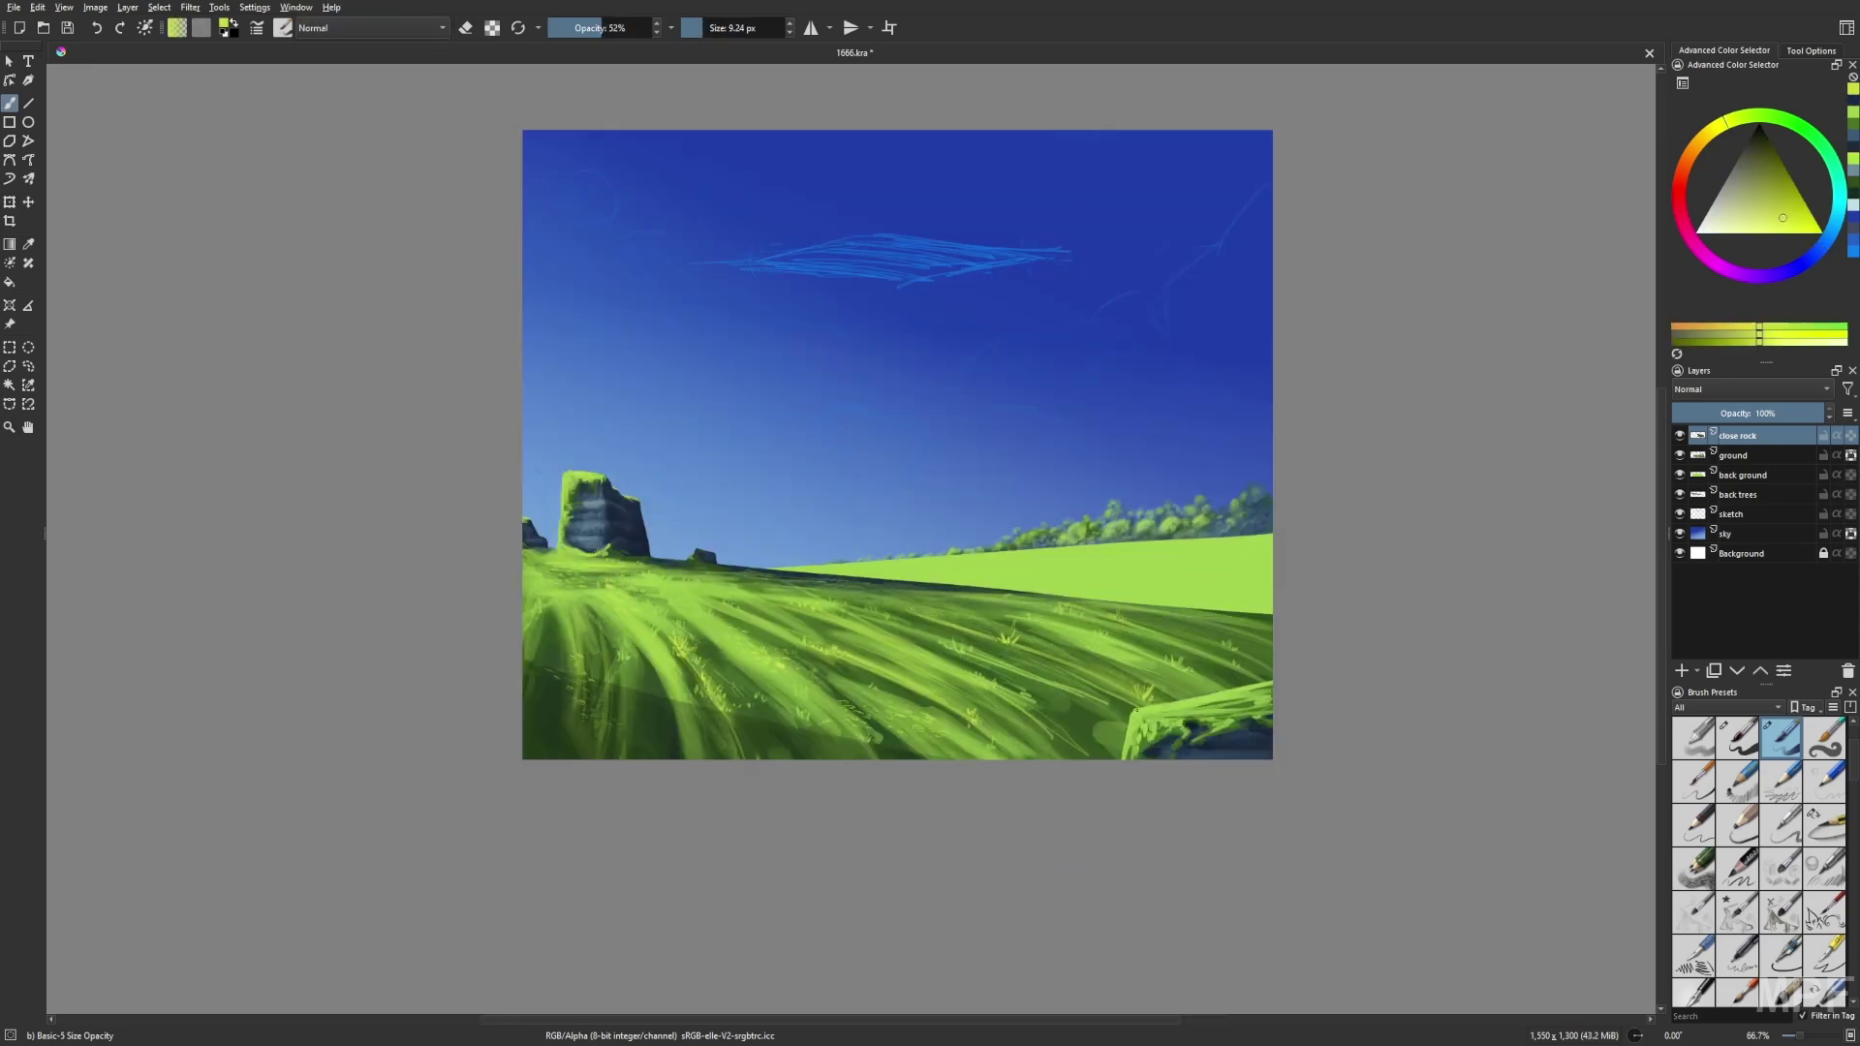
key(Return)
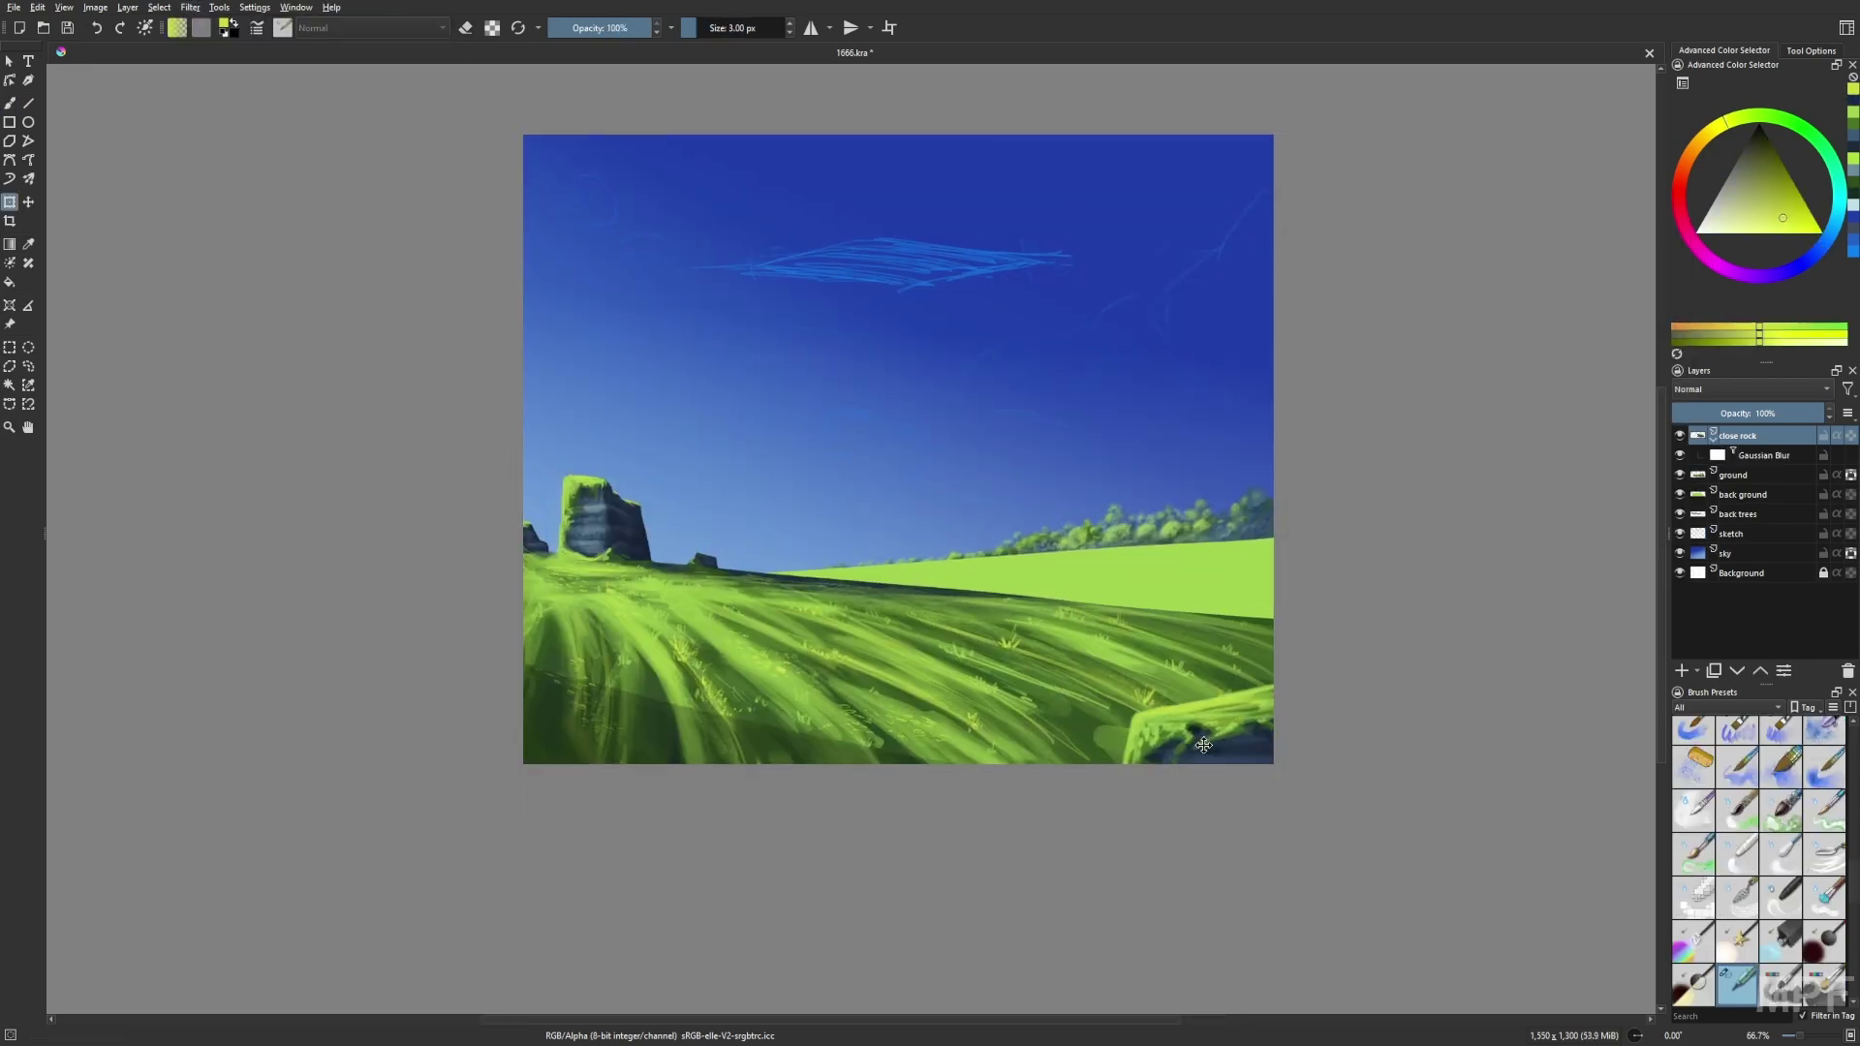
Paint blue-grey stone highlights on the foreground rock with a 12 px Basic-5 Size Opacity brush at 44% opacity.
right_click(1303, 737)
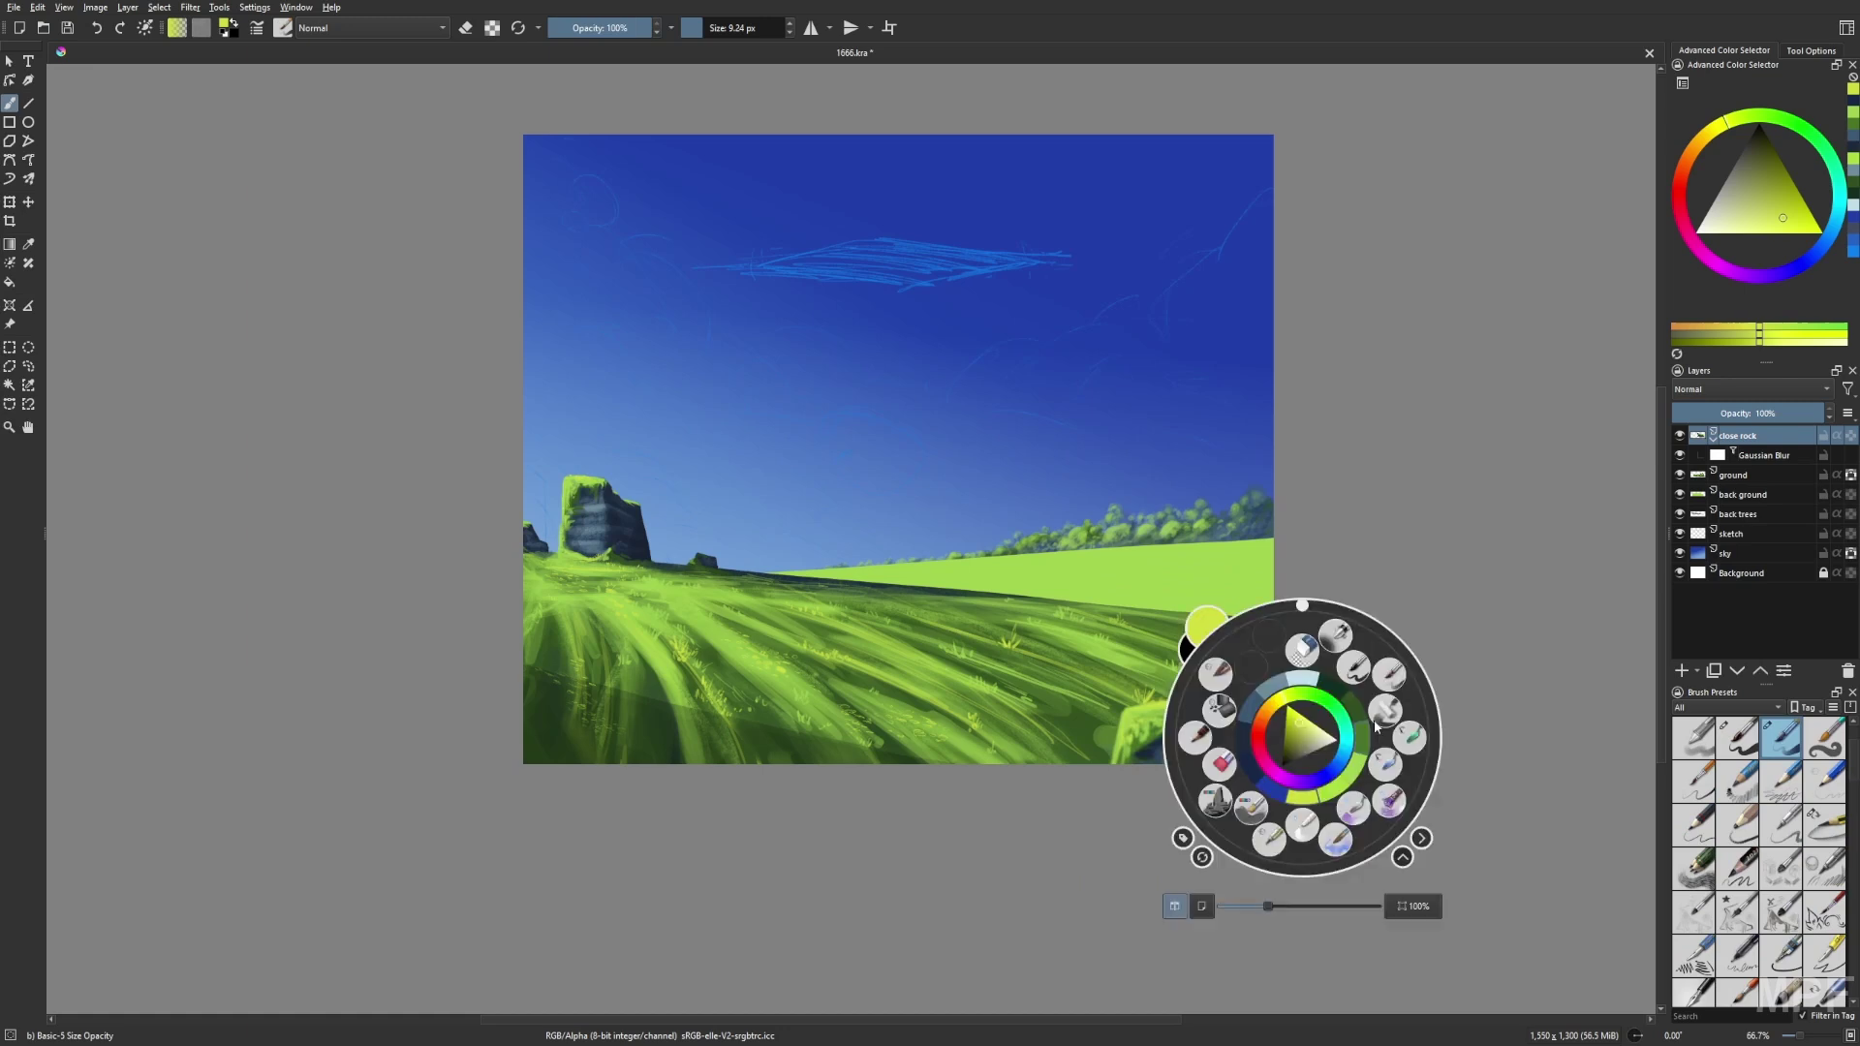
click(1303, 635)
key(i)
key(bracketright)
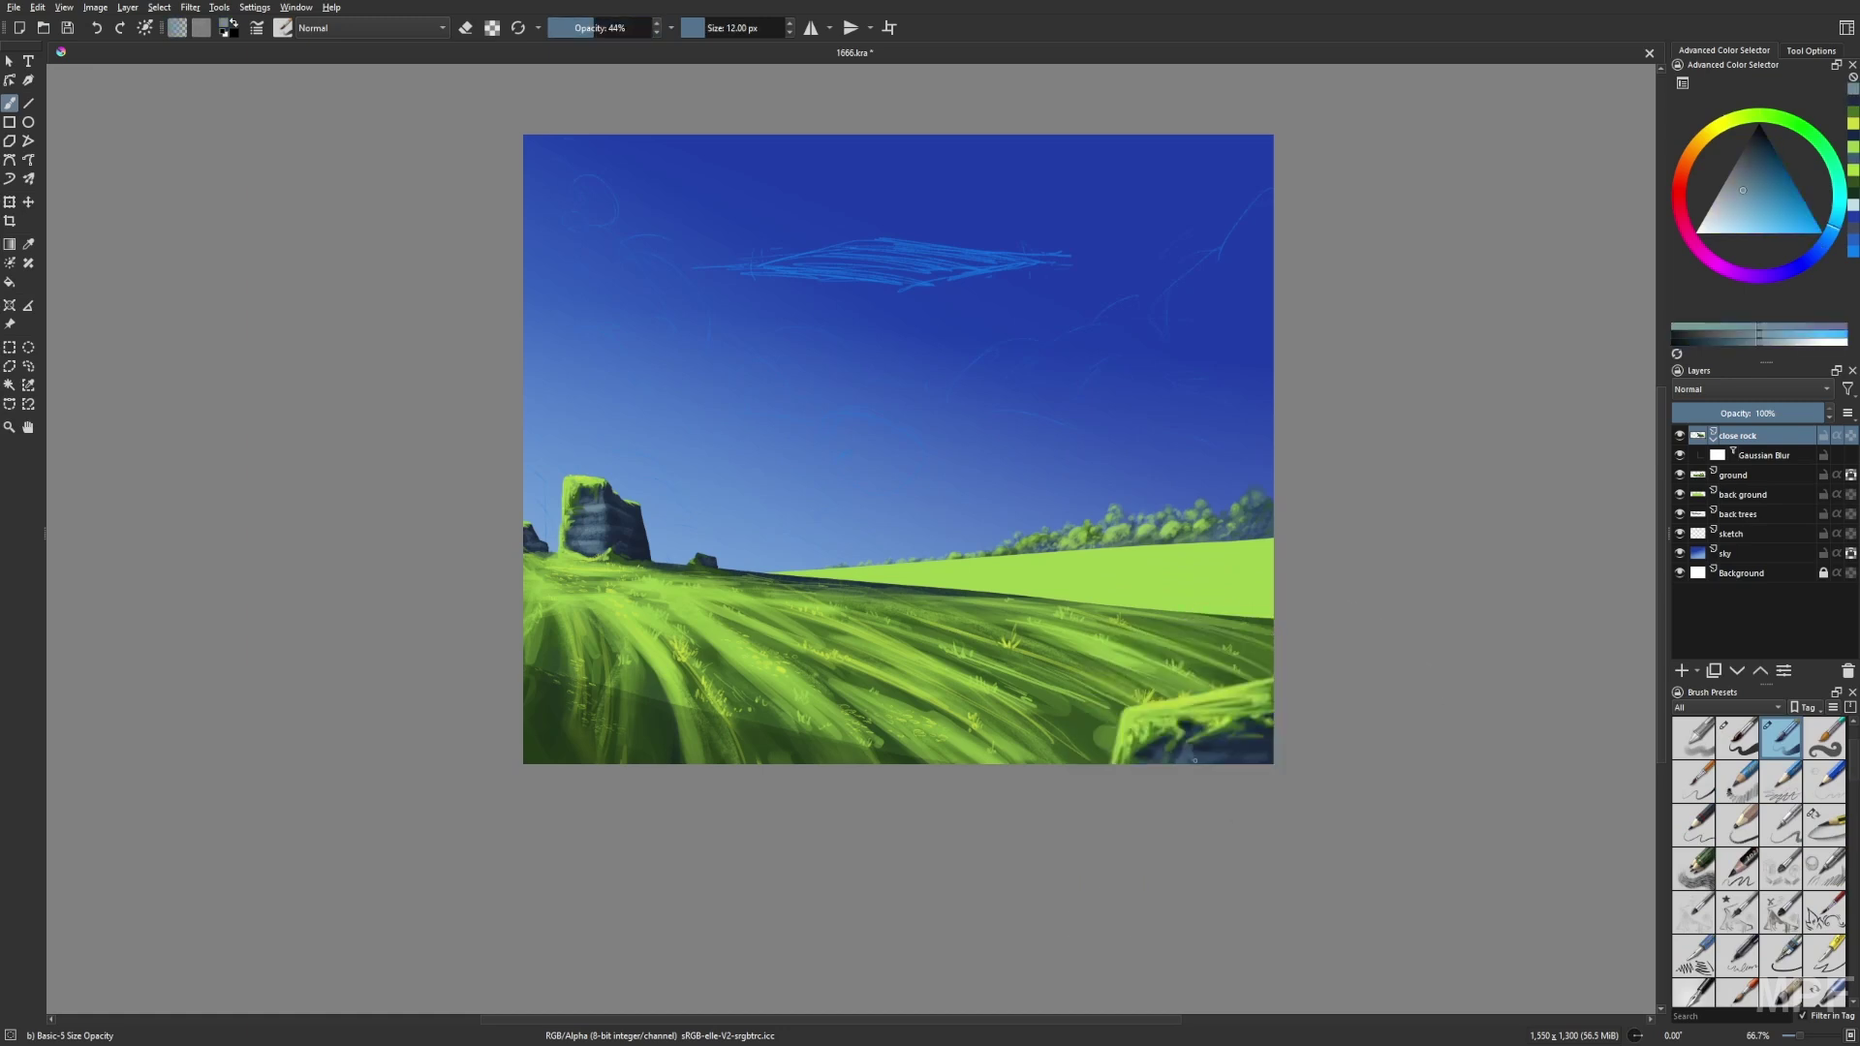
key(m)
key(m)
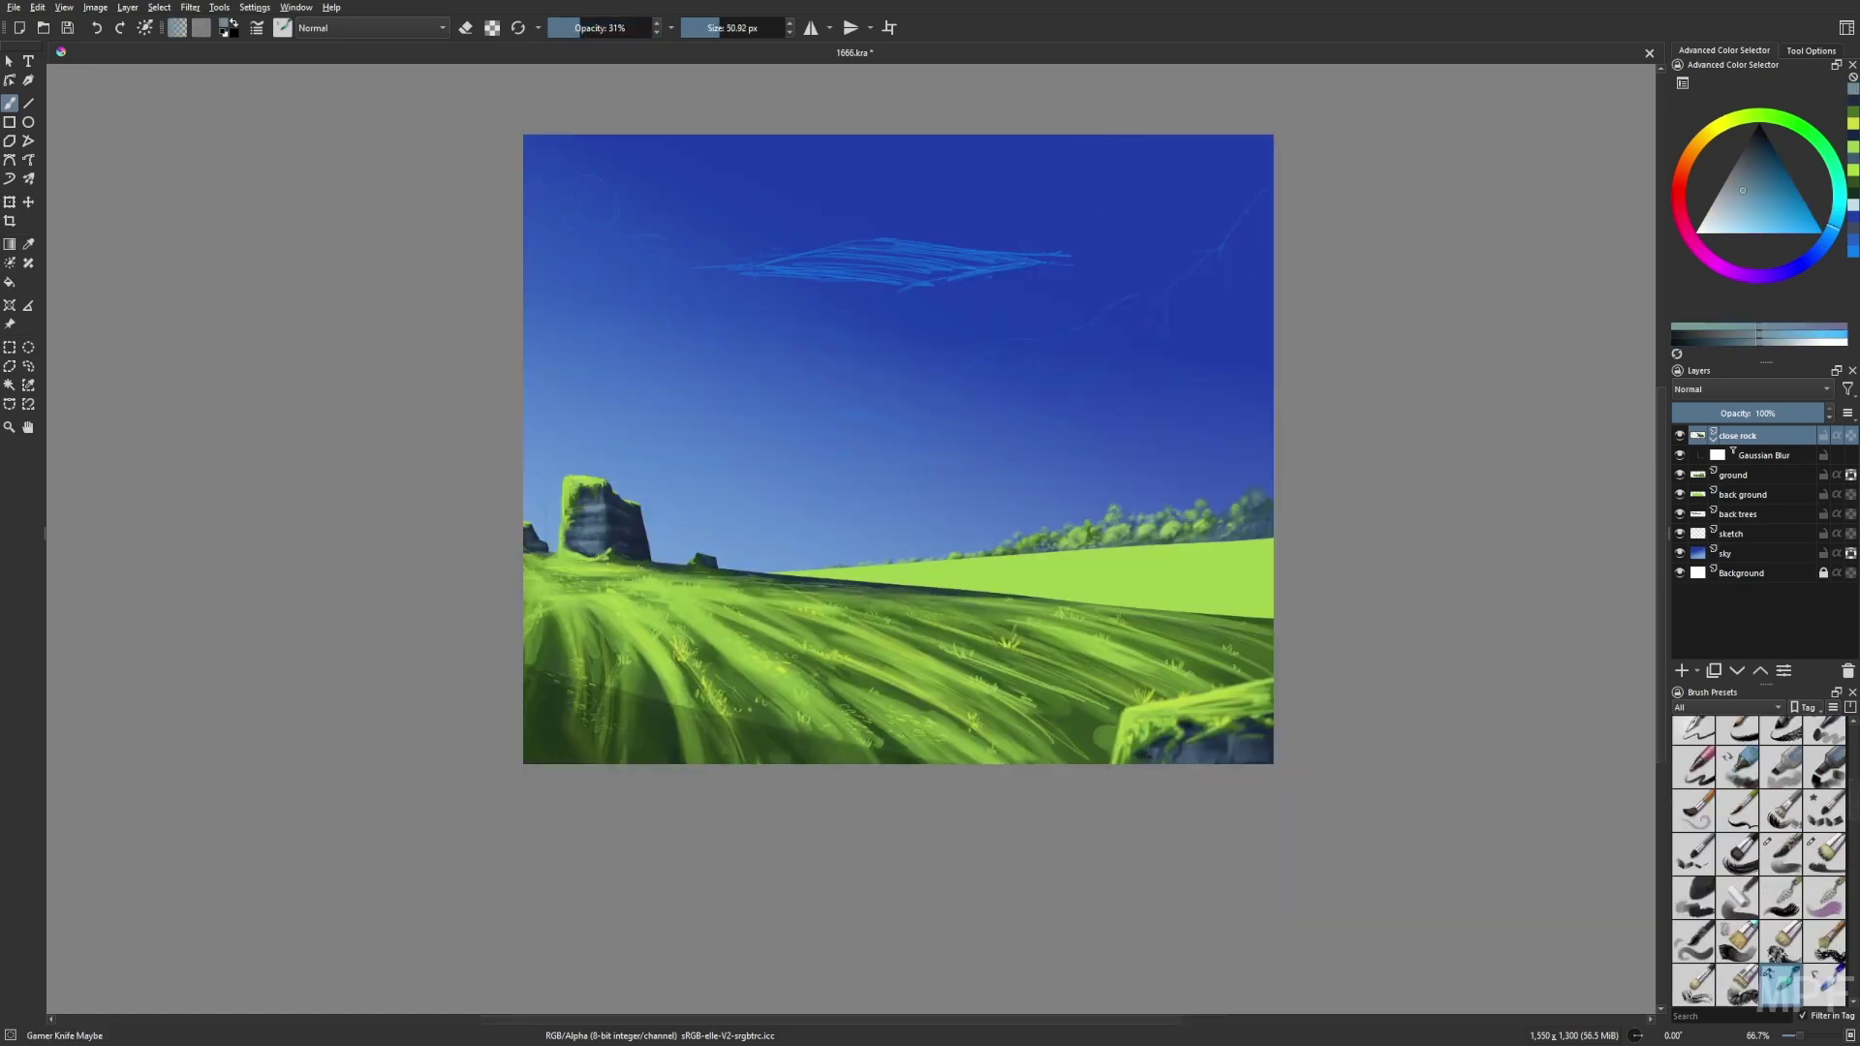
Detail the grass on the foreground rock with light and dark green strokes, using a 6 px brush at 100% opacity for fine blades.
right_click(1222, 731)
right_click(1260, 765)
click(1308, 810)
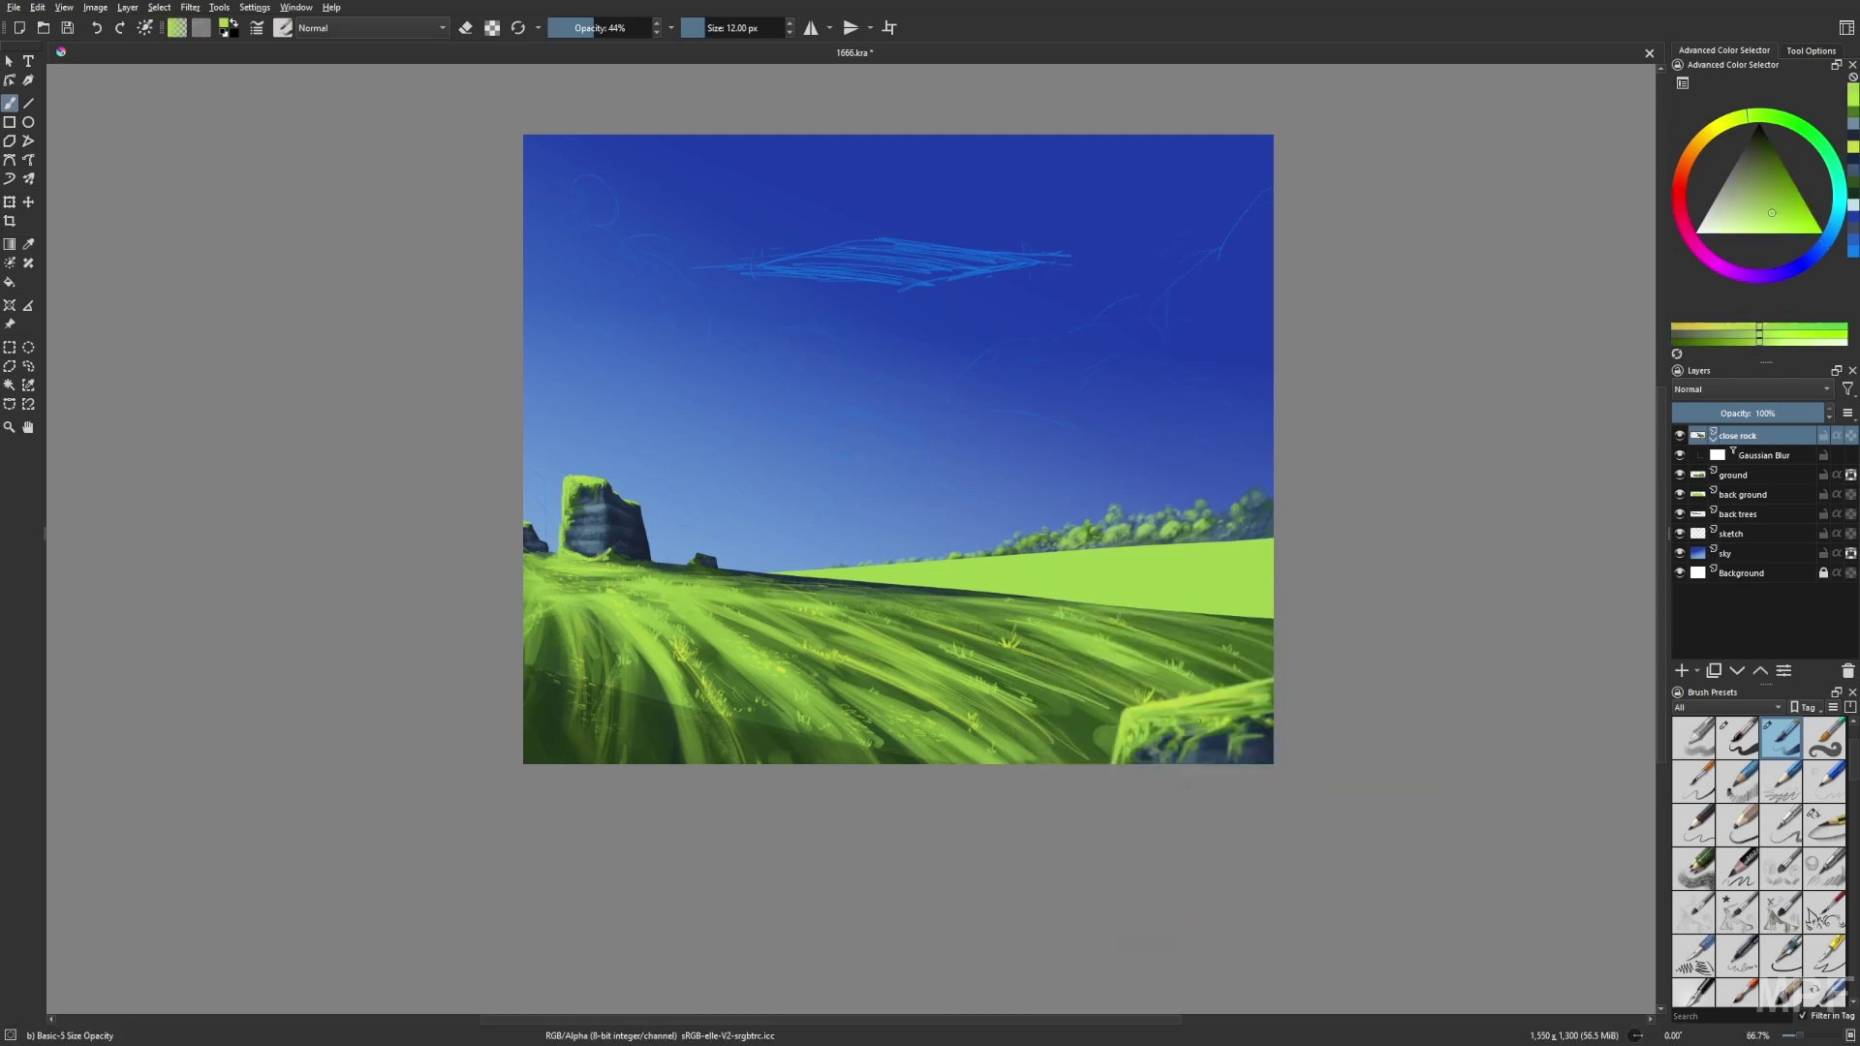
key(slash)
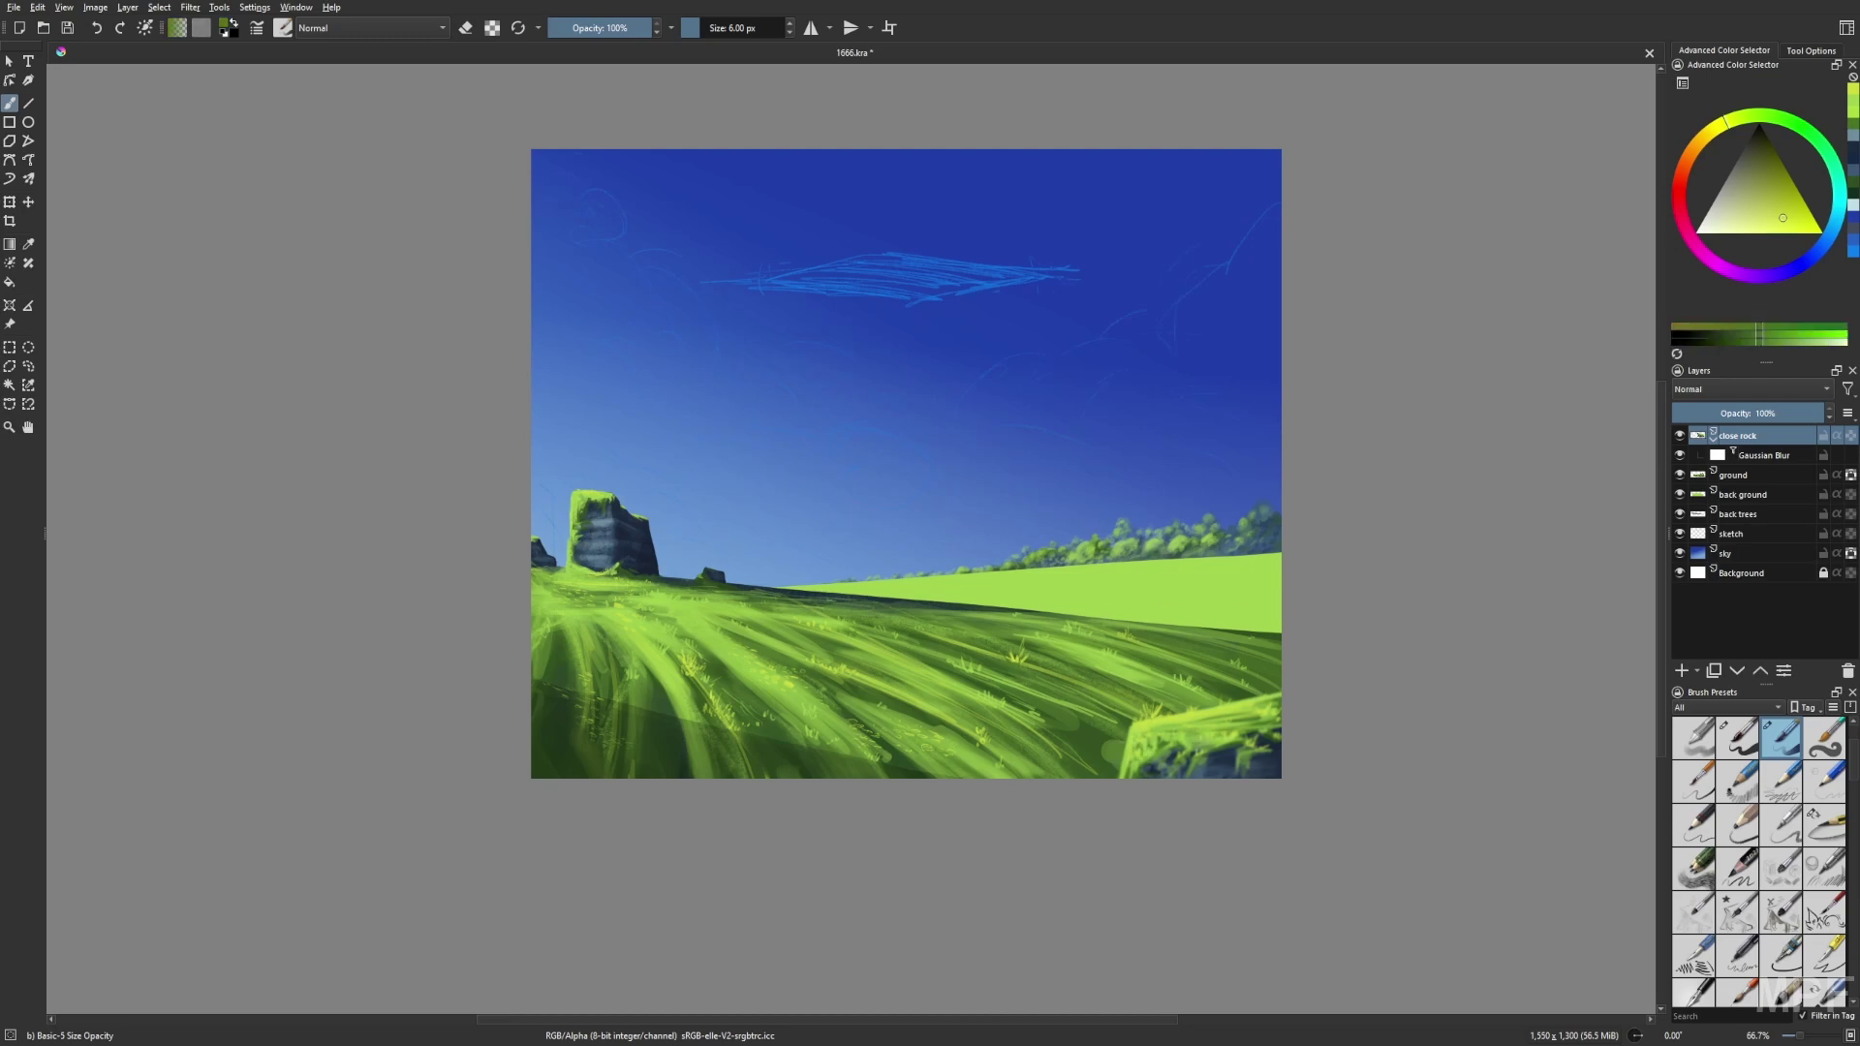
Paint soft light-green tonal strokes across the distant field on the back ground layer with a knife brush at 31% opacity.
drag(908, 463, 914, 500)
key(Page_Down)
key(Page_Down)
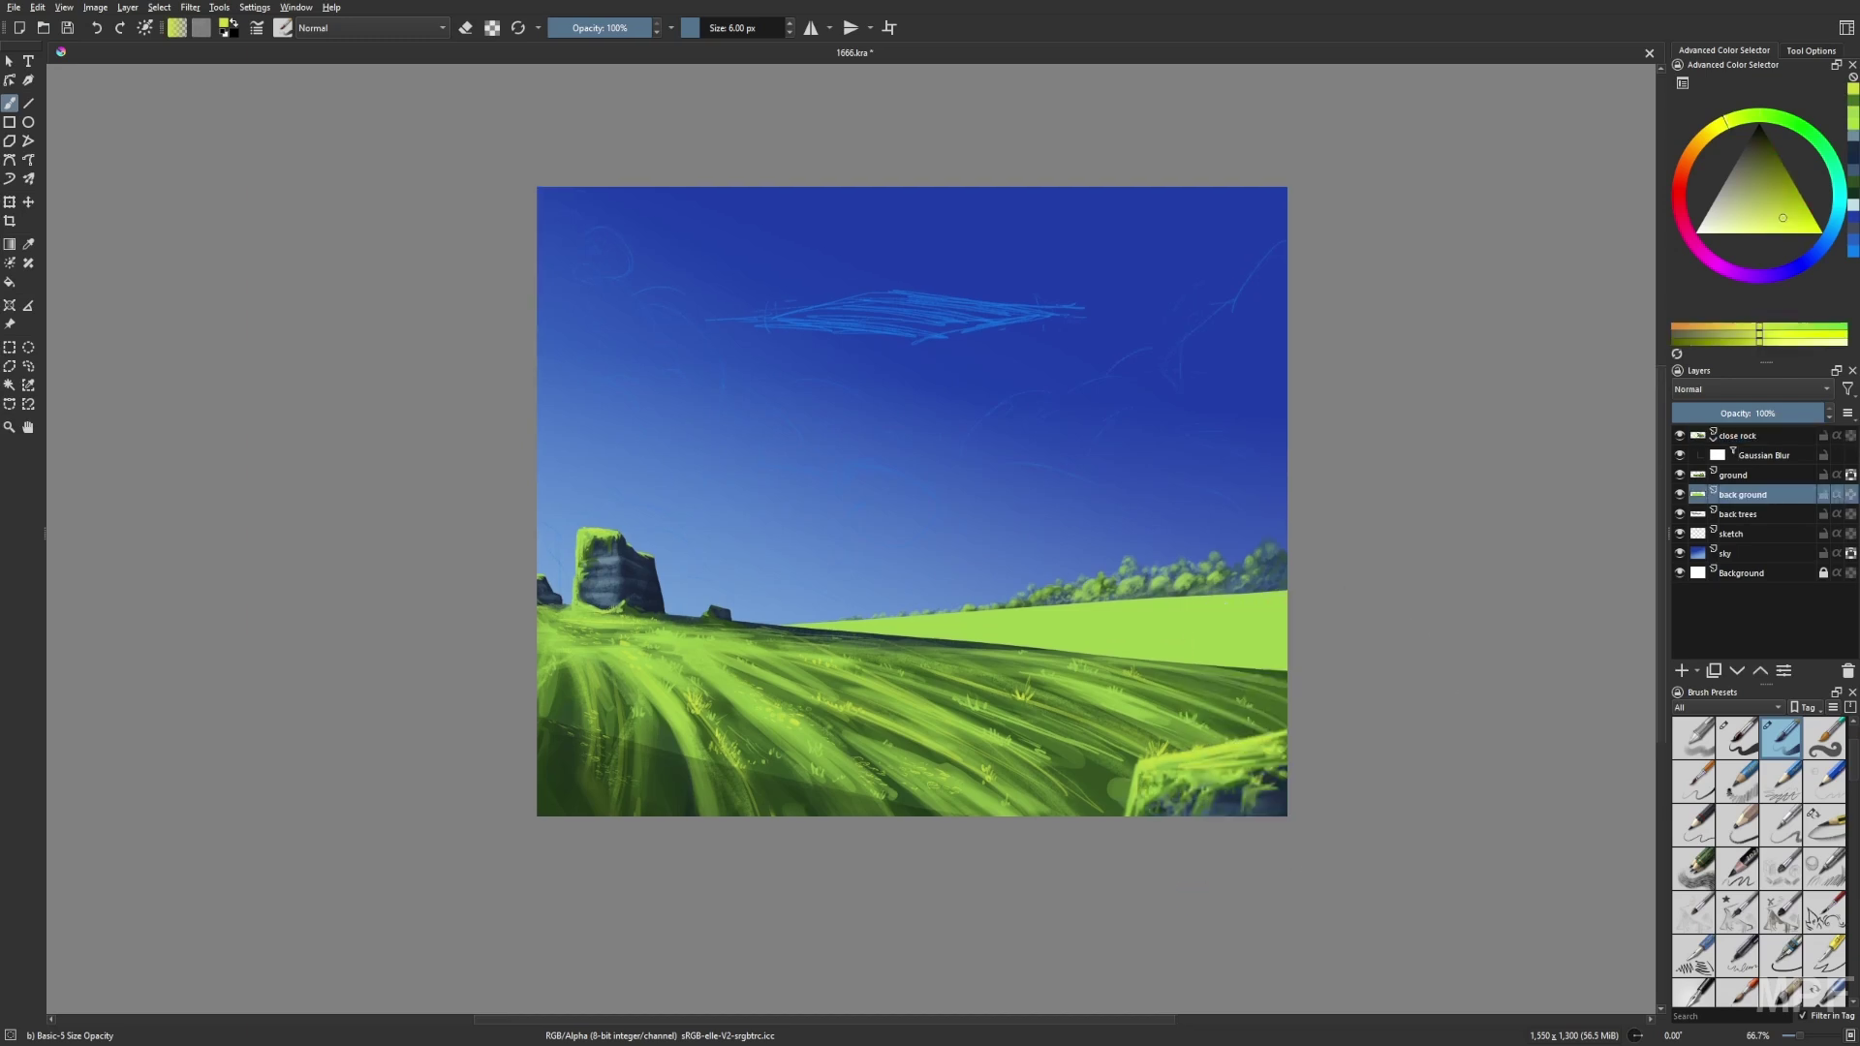
right_click(1359, 583)
click(1358, 485)
drag(969, 620, 1211, 640)
right_click(1240, 630)
click(1129, 630)
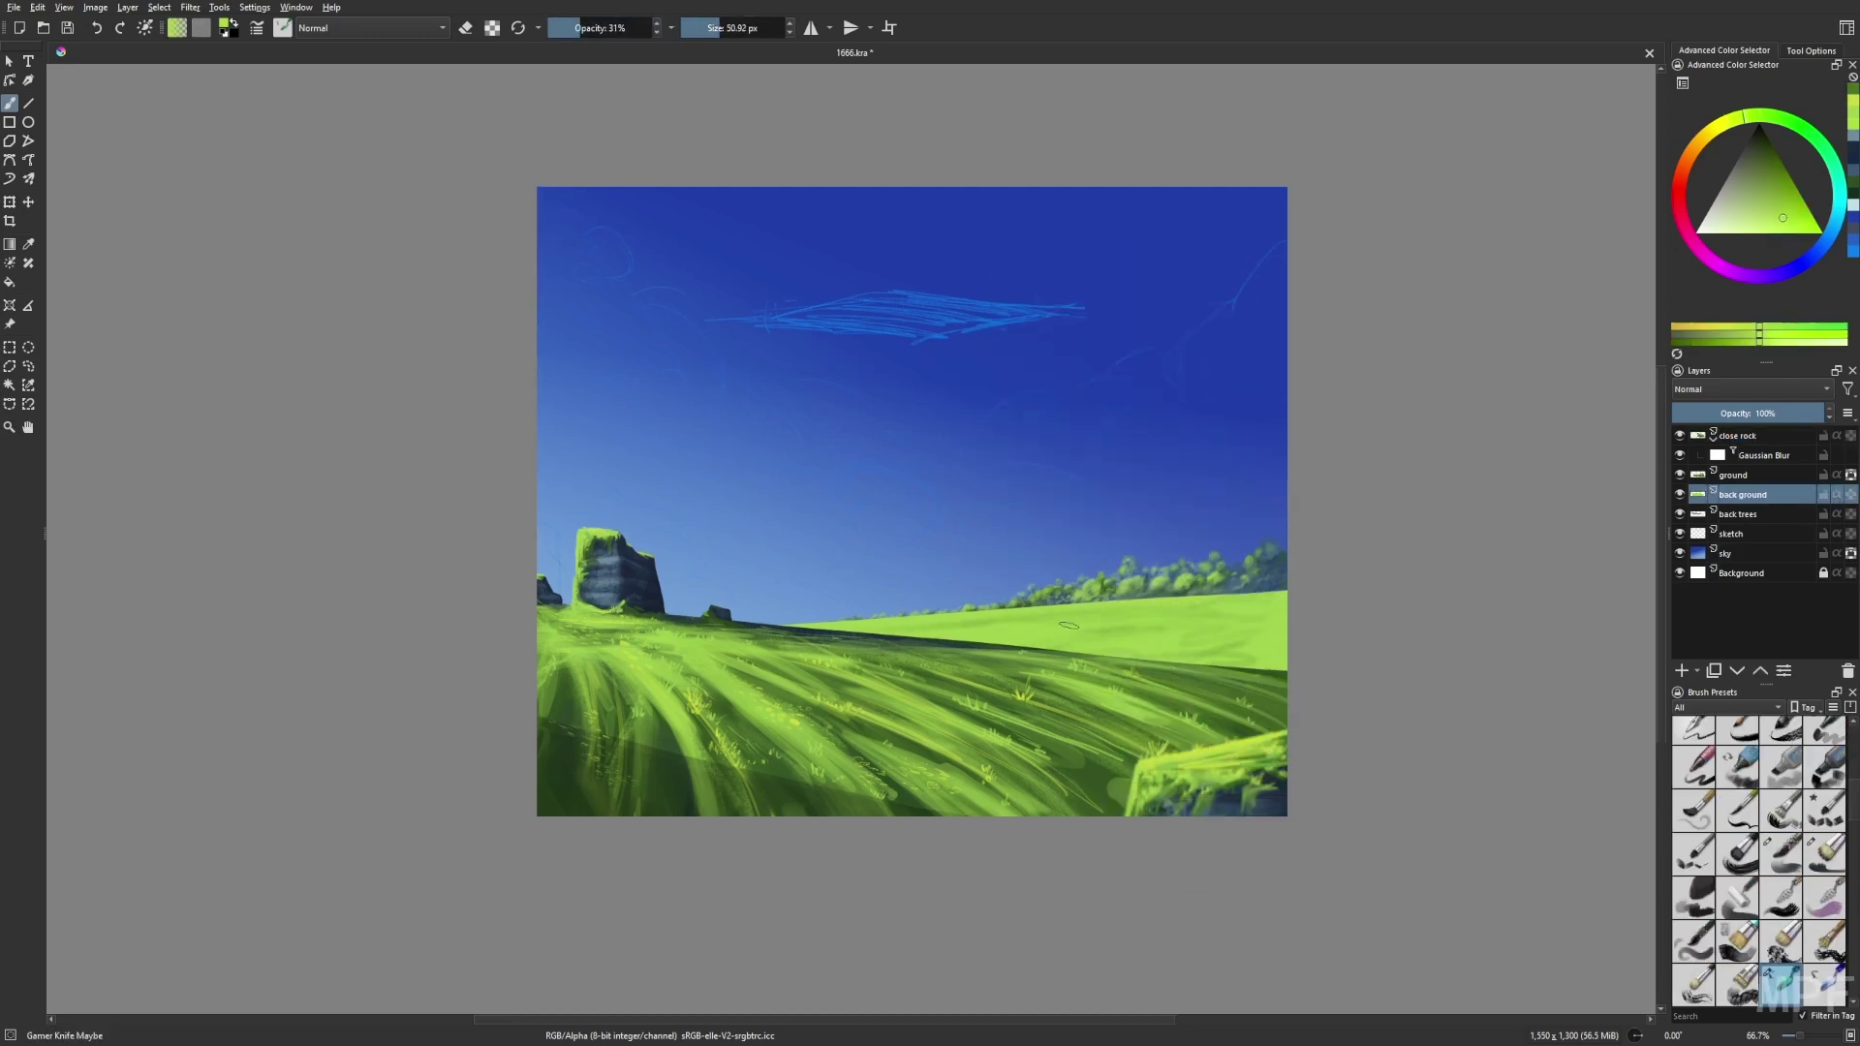
Paint a few small dark green bushes on the distant field with the 10 px Basic-1 Flow brush at 55% opacity.
key(o)
right_click(1347, 652)
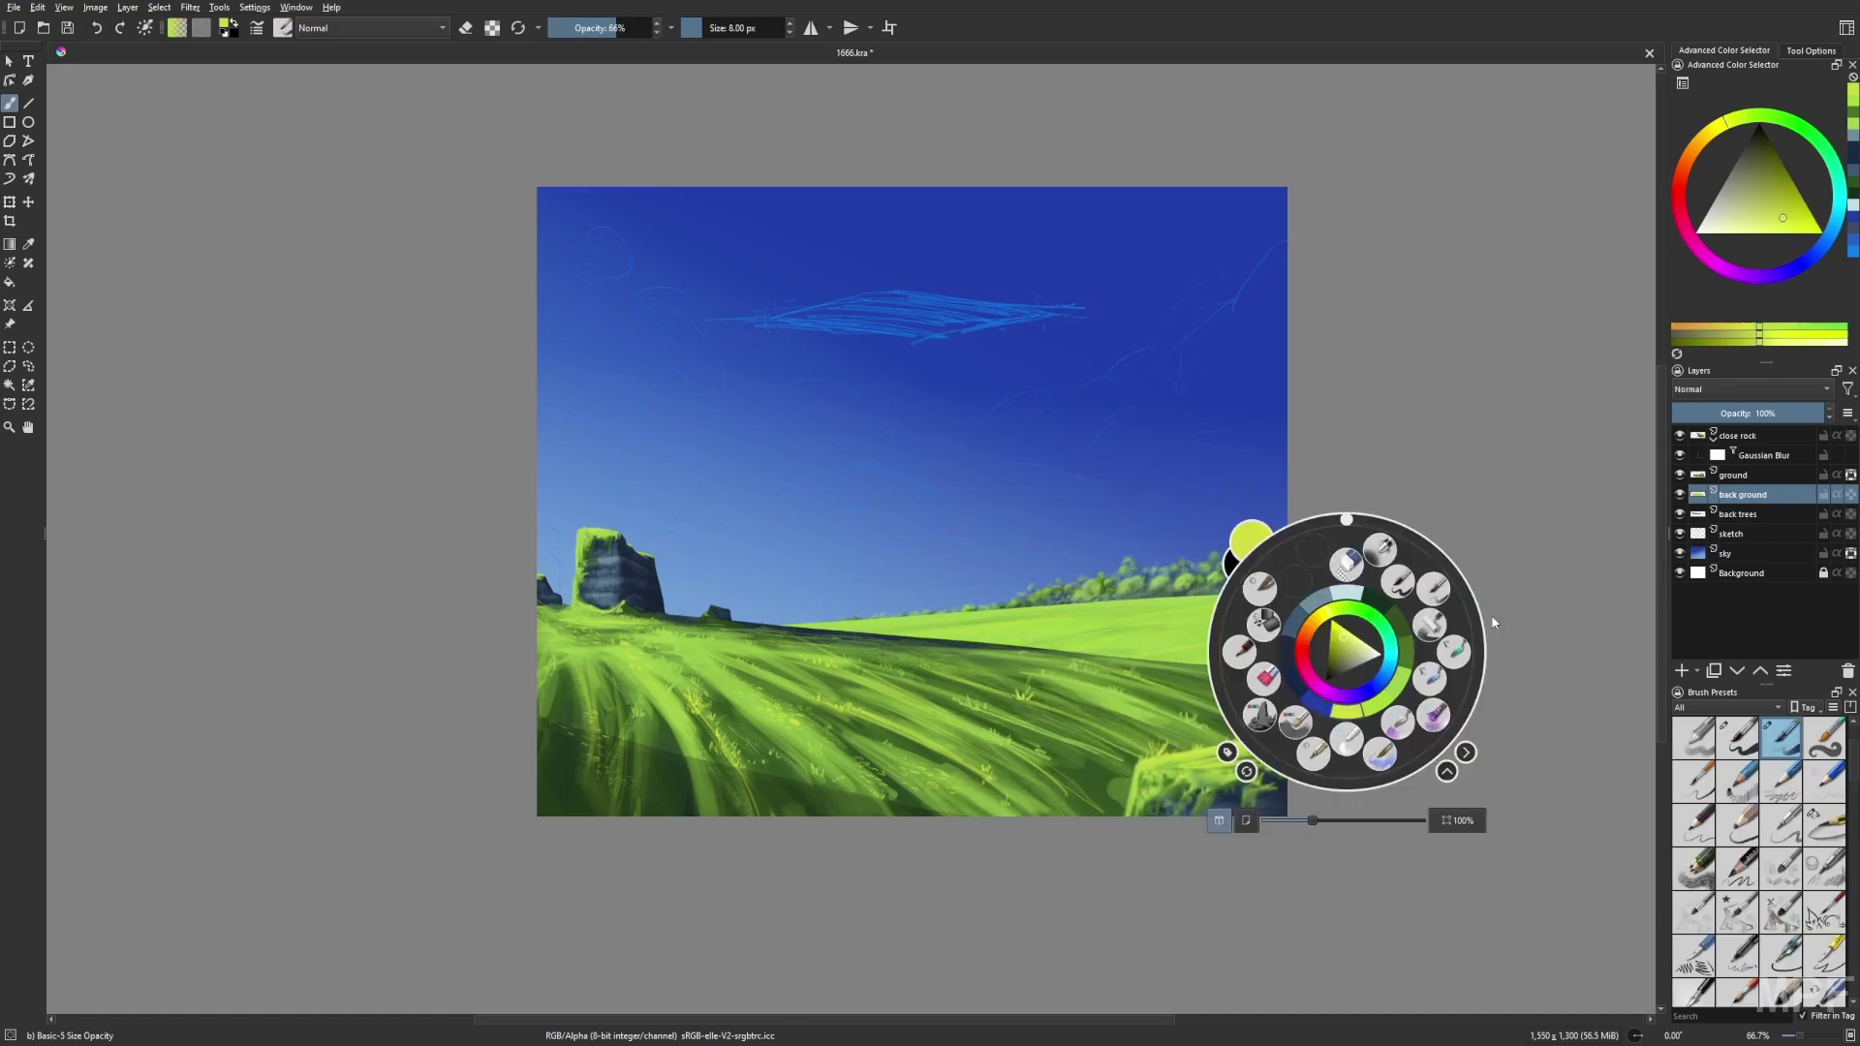
click(1347, 554)
key(bracketleft)
drag(1189, 625, 1227, 638)
key(o)
right_click(644, 665)
click(647, 673)
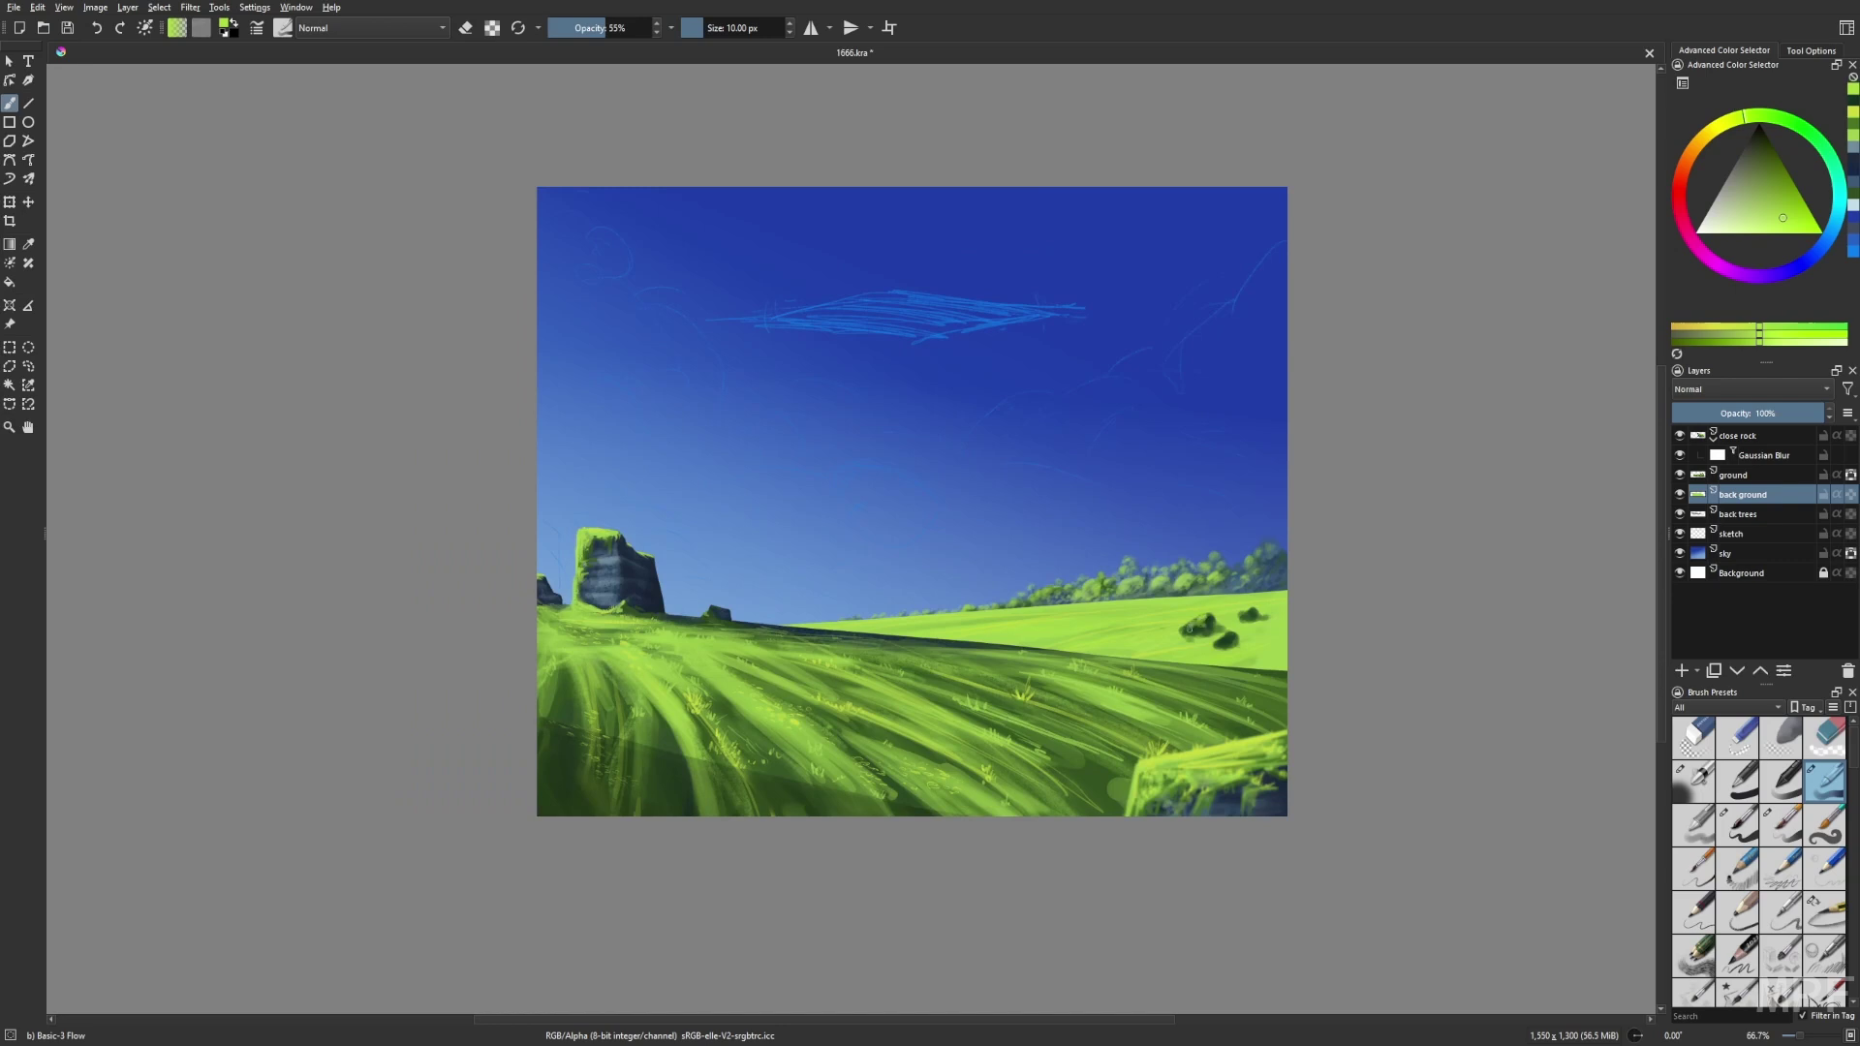
Add light green leaf highlights to the field bushes and shade them with an 18 px blue Multiply brush at 18% opacity.
key(bracketleft)
key(bracketleft)
right_click(1260, 647)
click(1259, 649)
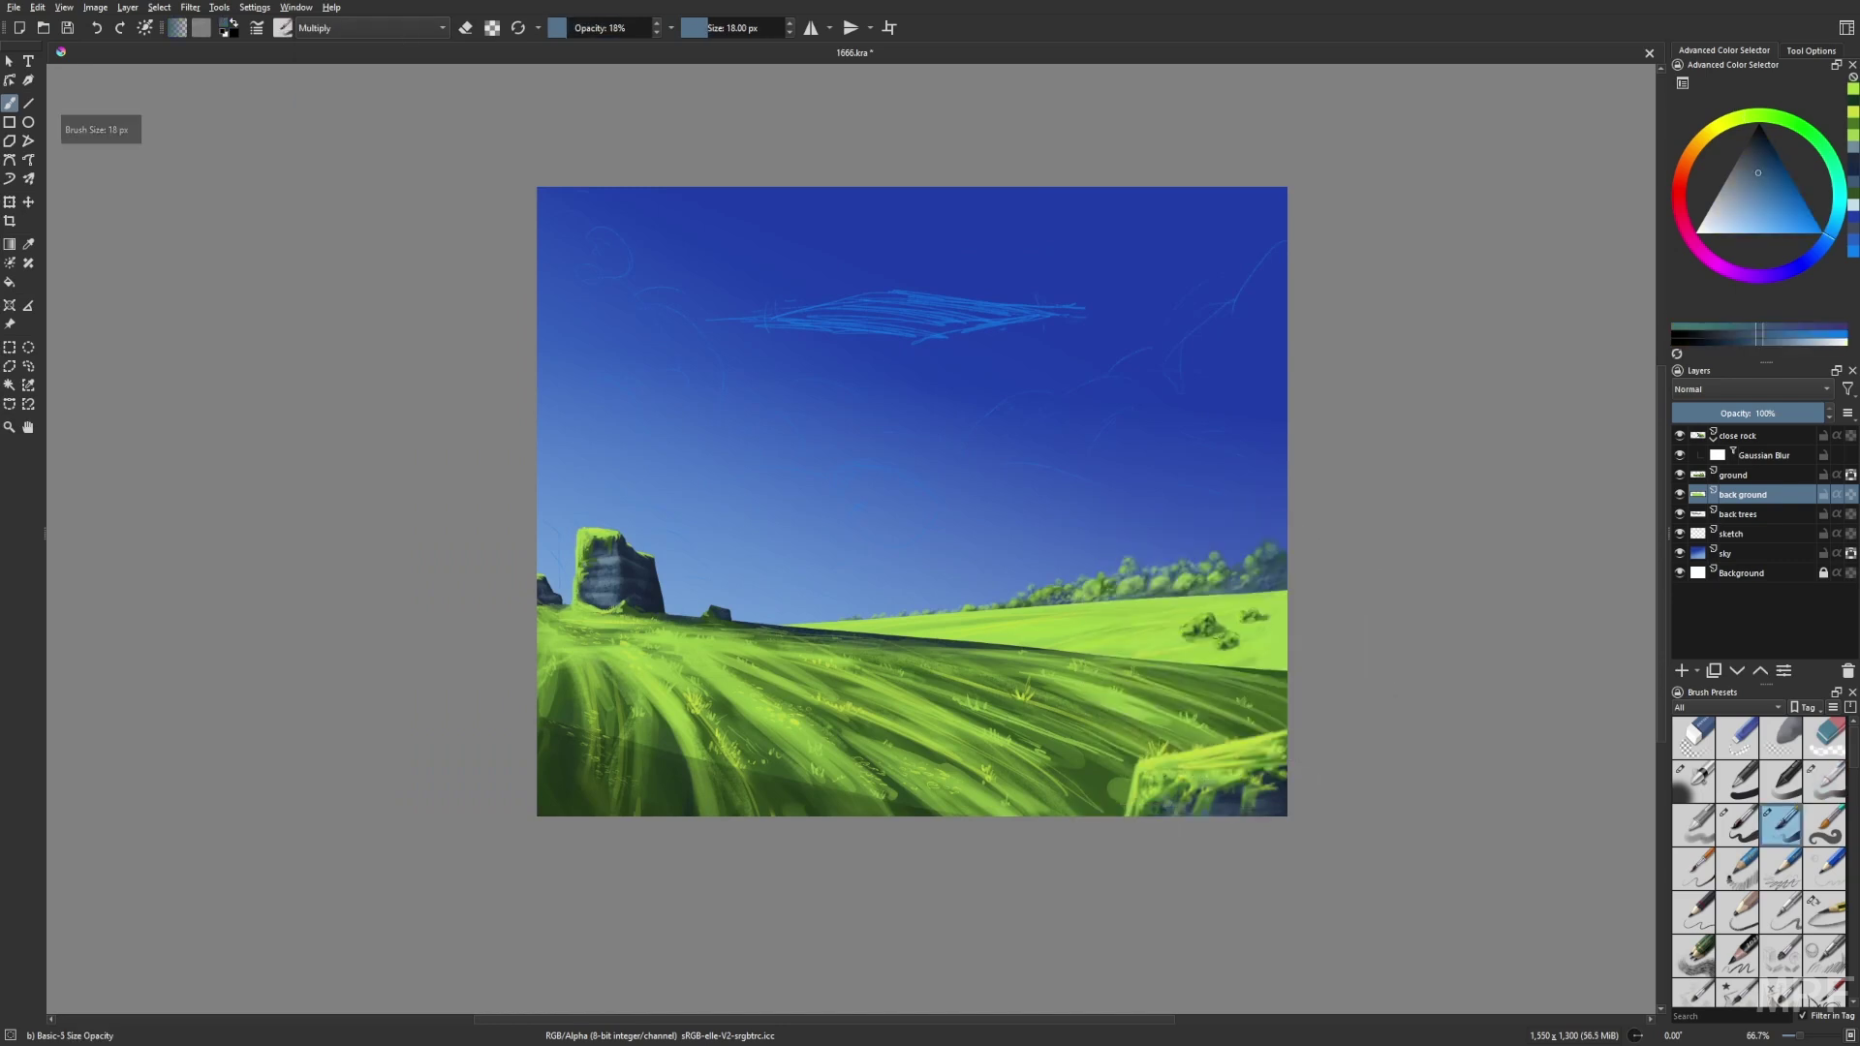
right_click(1232, 725)
click(1235, 621)
Cover more of the foreground rock with light green grass on the close rock layer, using the 28 px liner brush at 64% opacity.
key(Page_Up)
key(Page_Up)
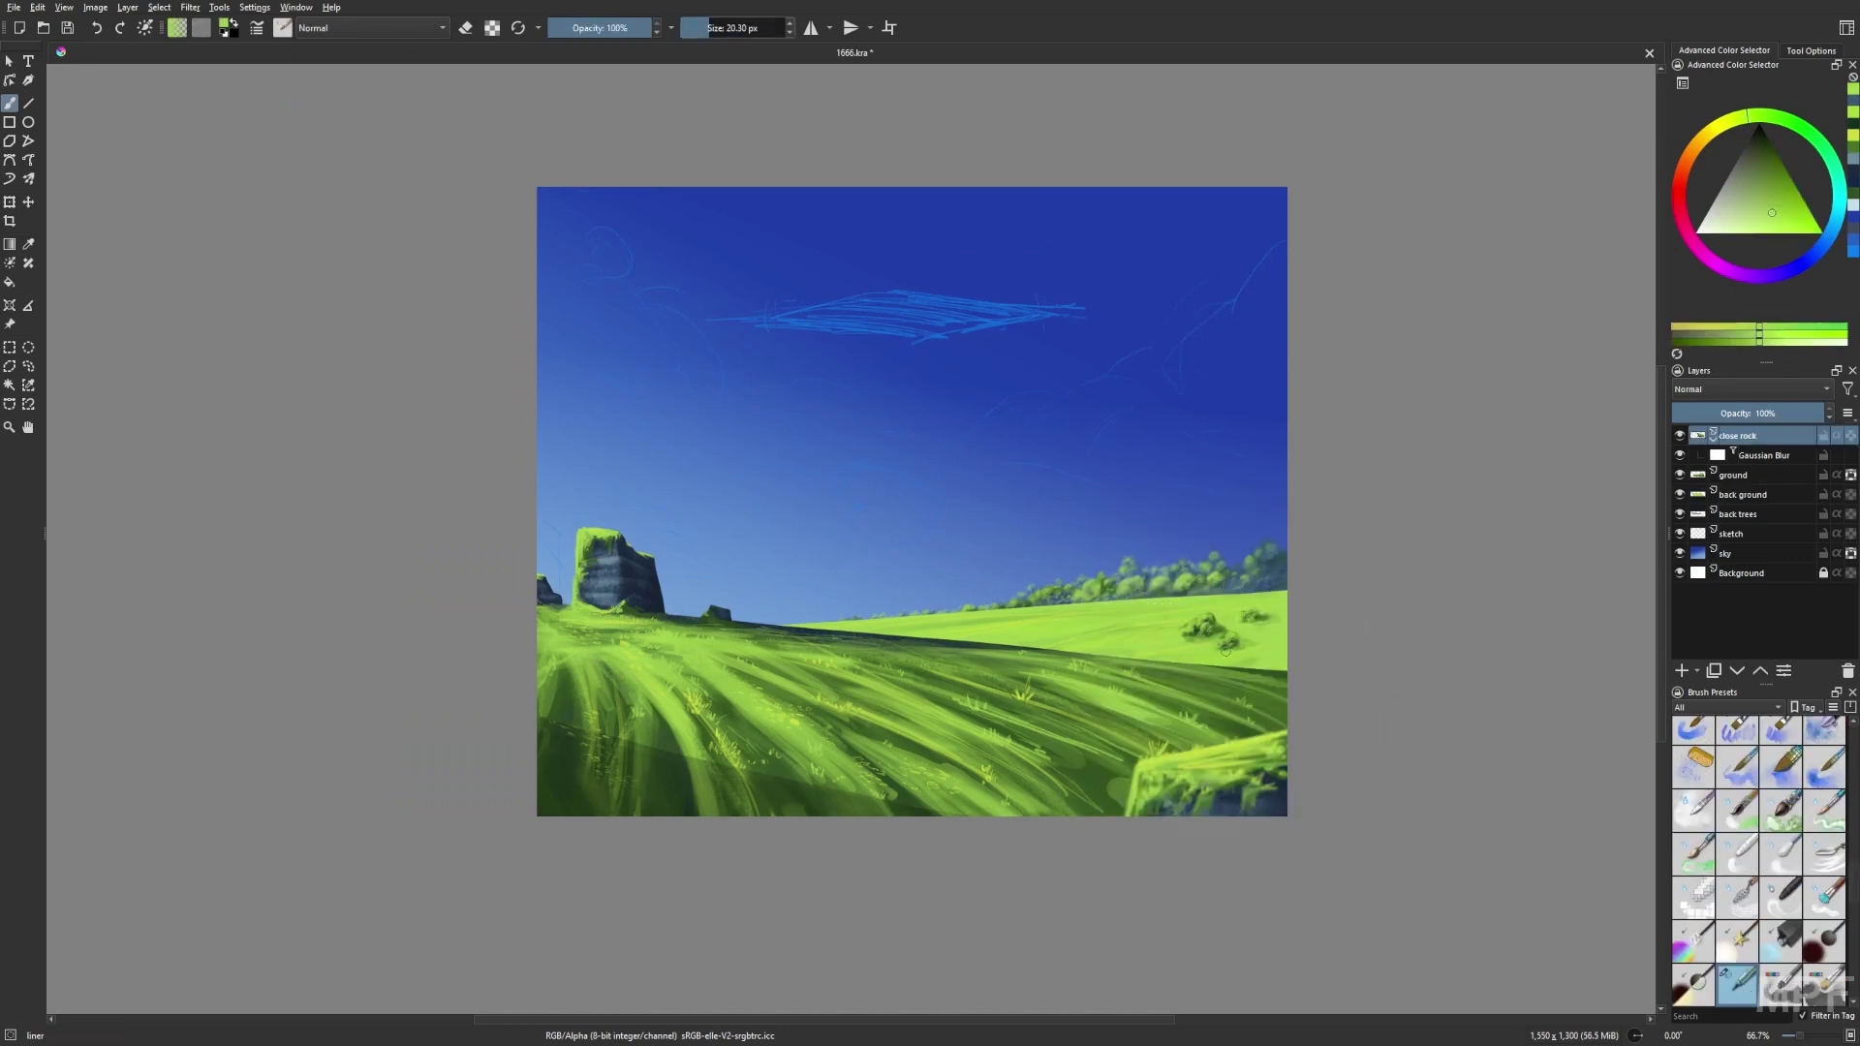
key(bracketright)
key(bracketright)
key(bracketright)
key(bracketright)
key(bracketright)
key(bracketright)
key(bracketright)
key(bracketright)
key(bracketright)
key(bracketright)
key(i)
key(i)
key(i)
mouse_move(1139, 799)
mouse_down()
mouse_move(1295, 783)
mouse_move(1238, 791)
mouse_up()
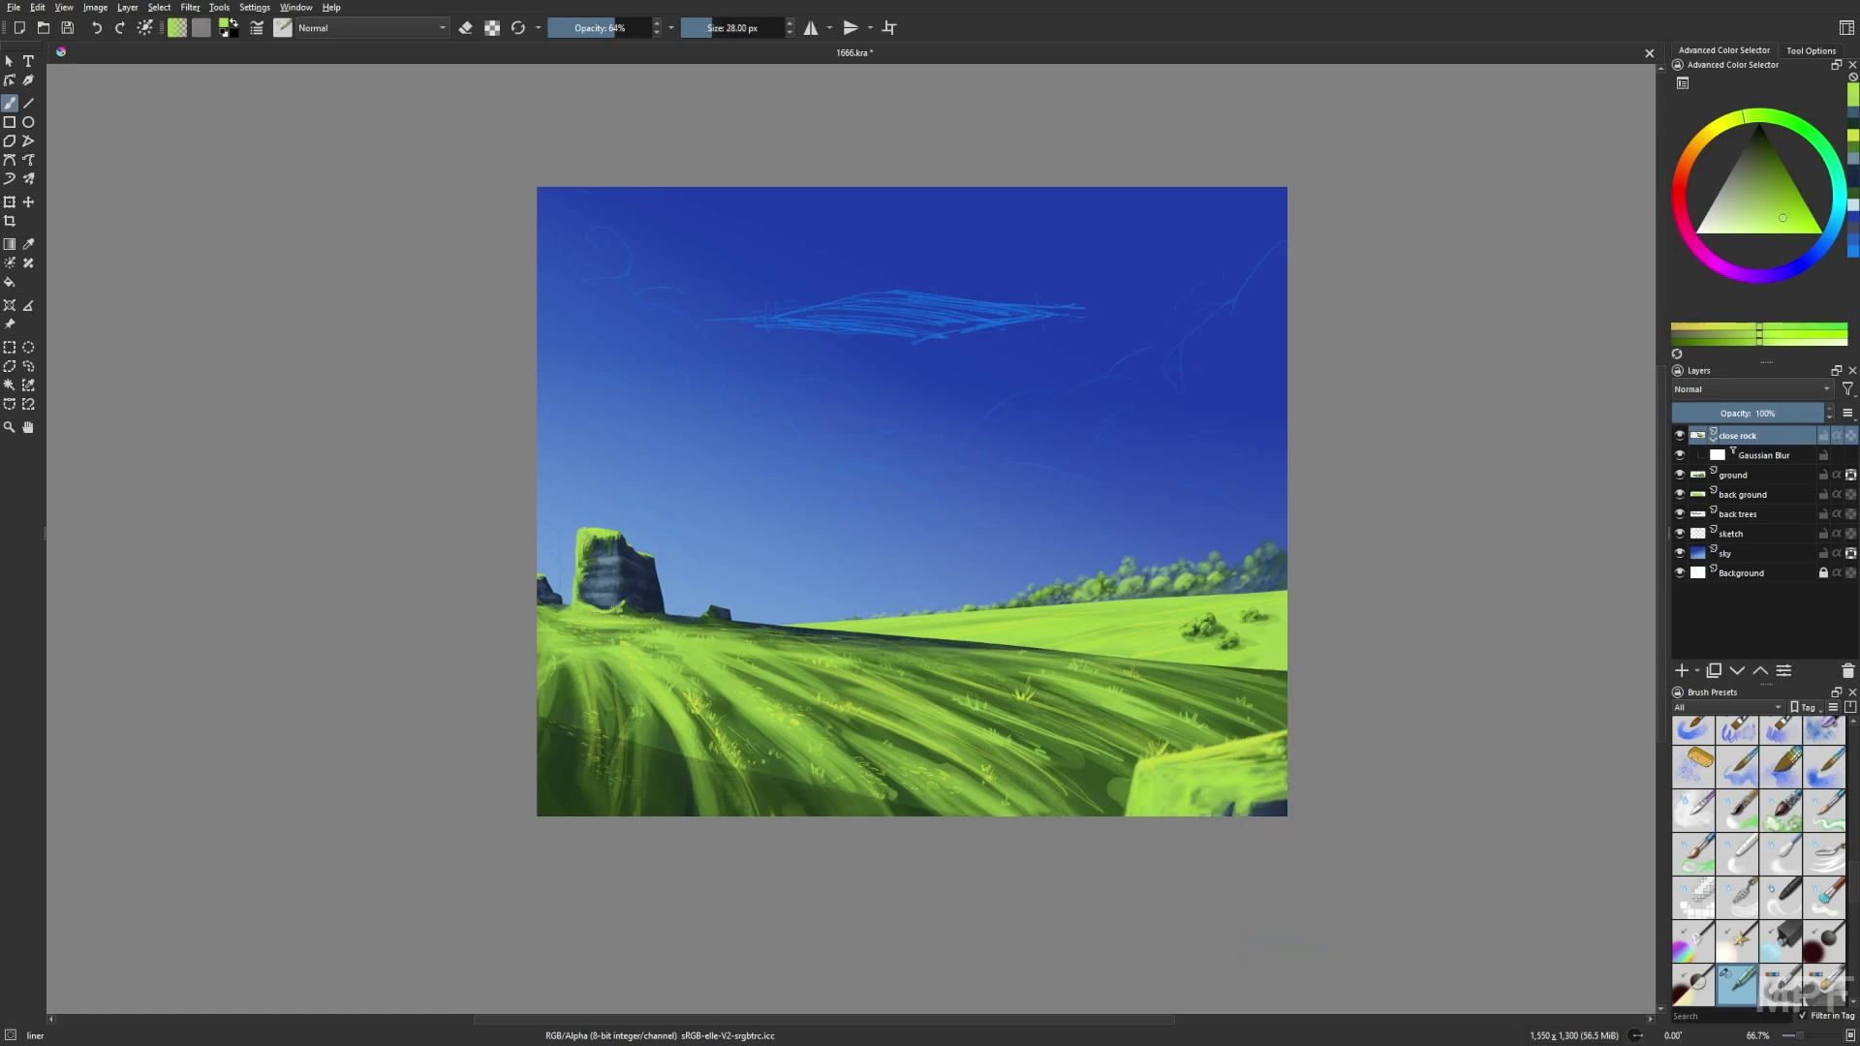
Touch up the distant field's grass in yellow-green on the back ground layer with the 12 px liner brush at 64% opacity.
key(Page_Down)
key(Page_Down)
key(alt+shift+m)
key(bracketleft)
key(bracketleft)
key(bracketleft)
key(bracketleft)
key(i)
key(i)
key(i)
key(i)
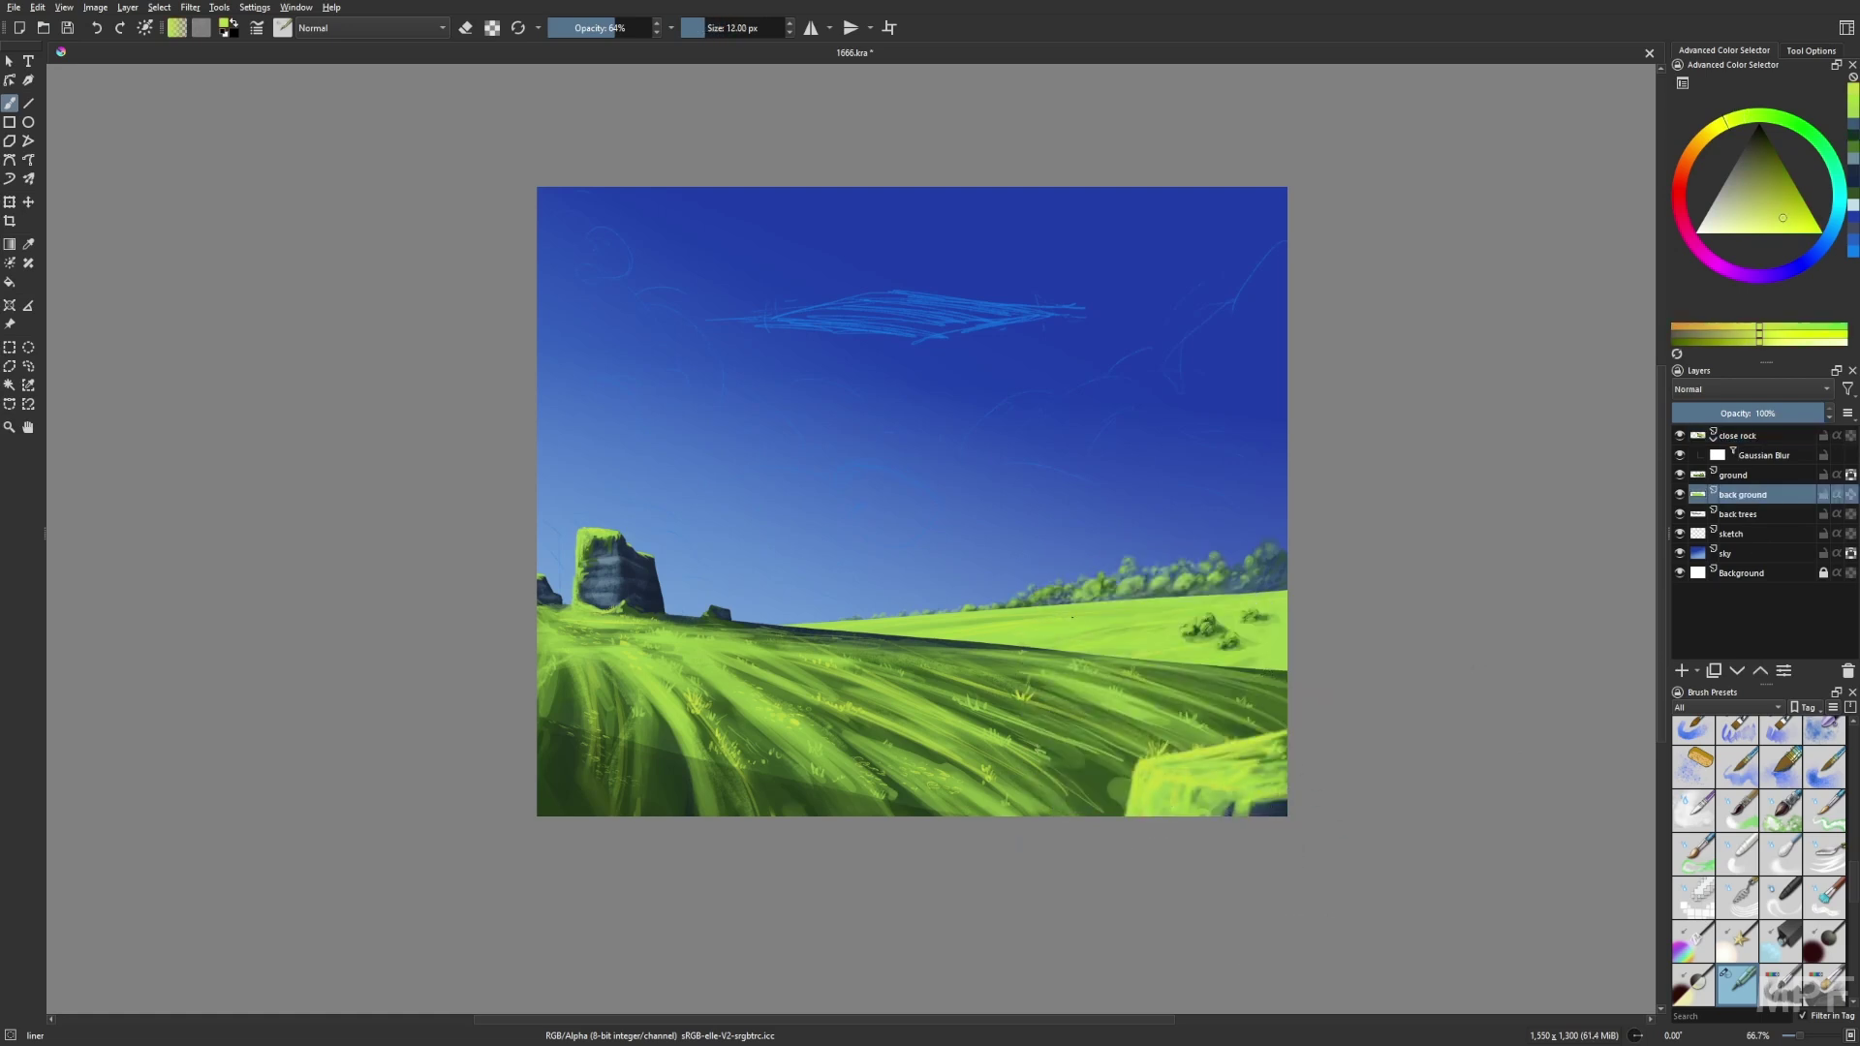
right_click(1338, 676)
click(1338, 678)
Paint a small bush at the distant field's upper edge with a dark base and light green leaves, using the 4 px liner brush.
right_click(1012, 466)
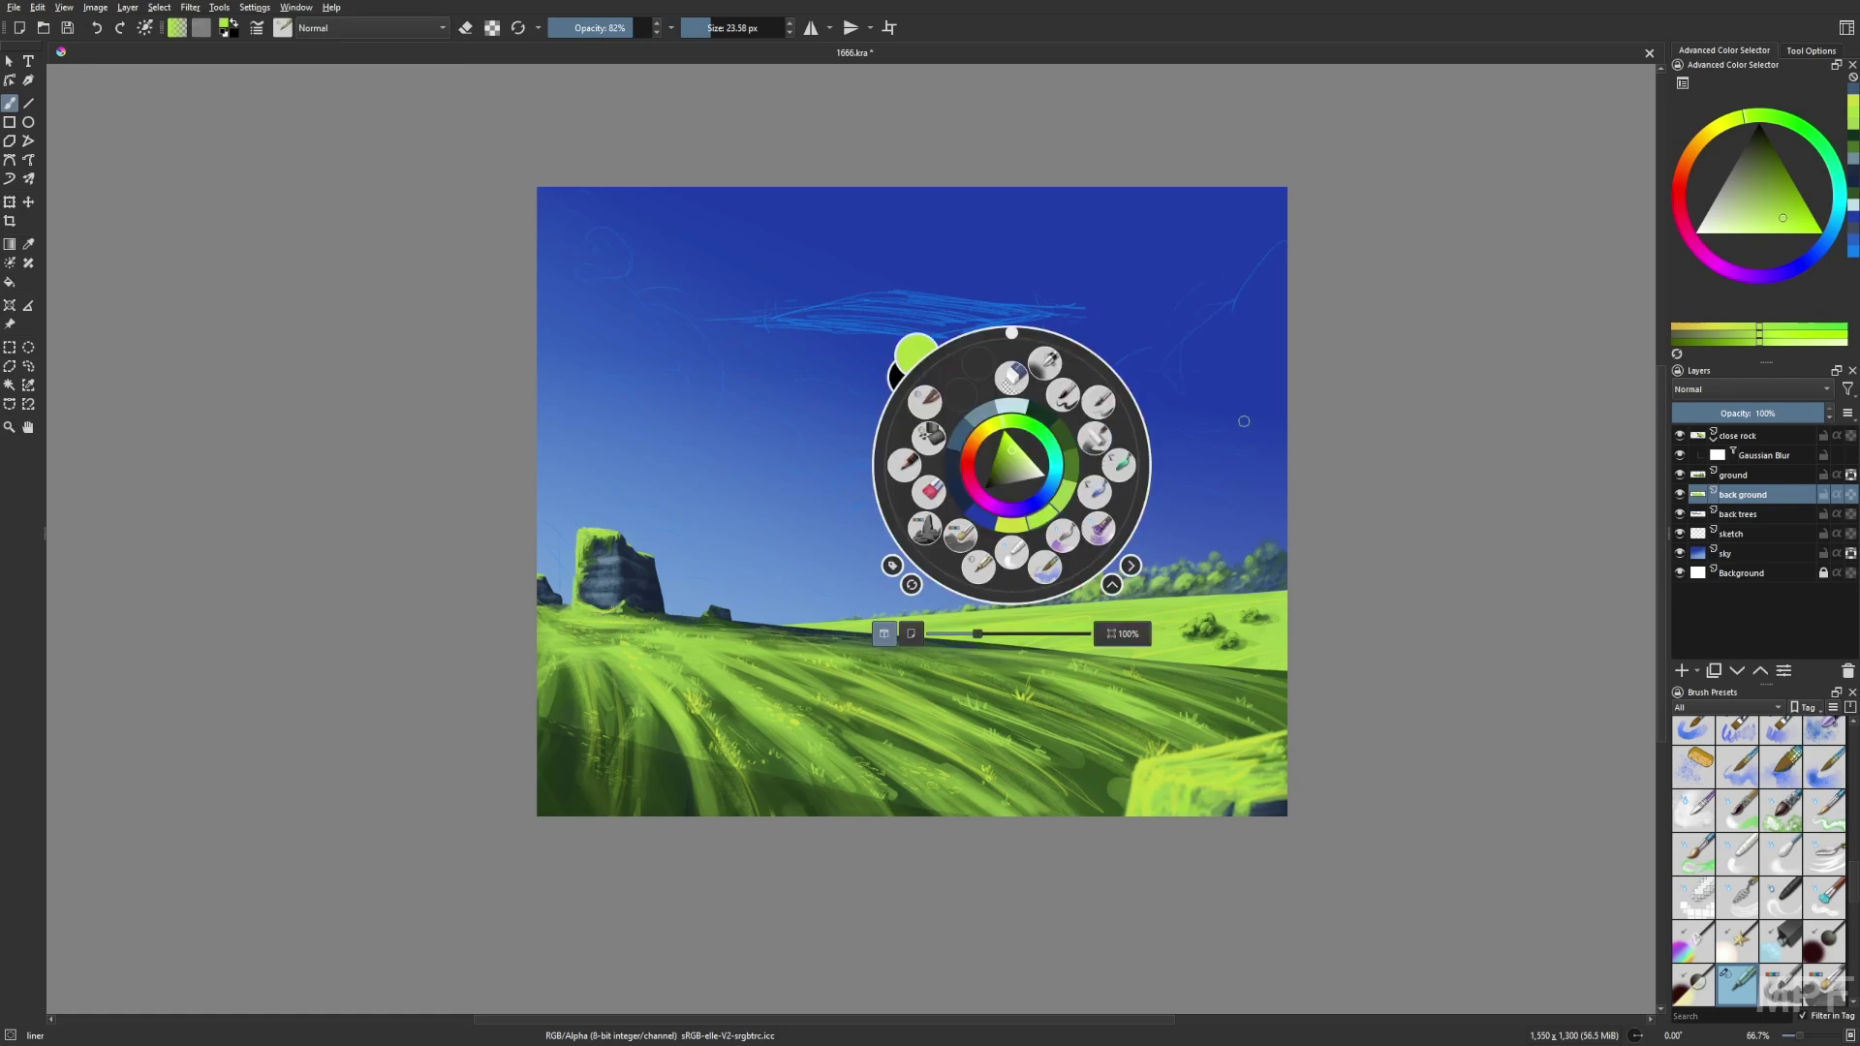
click(969, 407)
key(bracketleft)
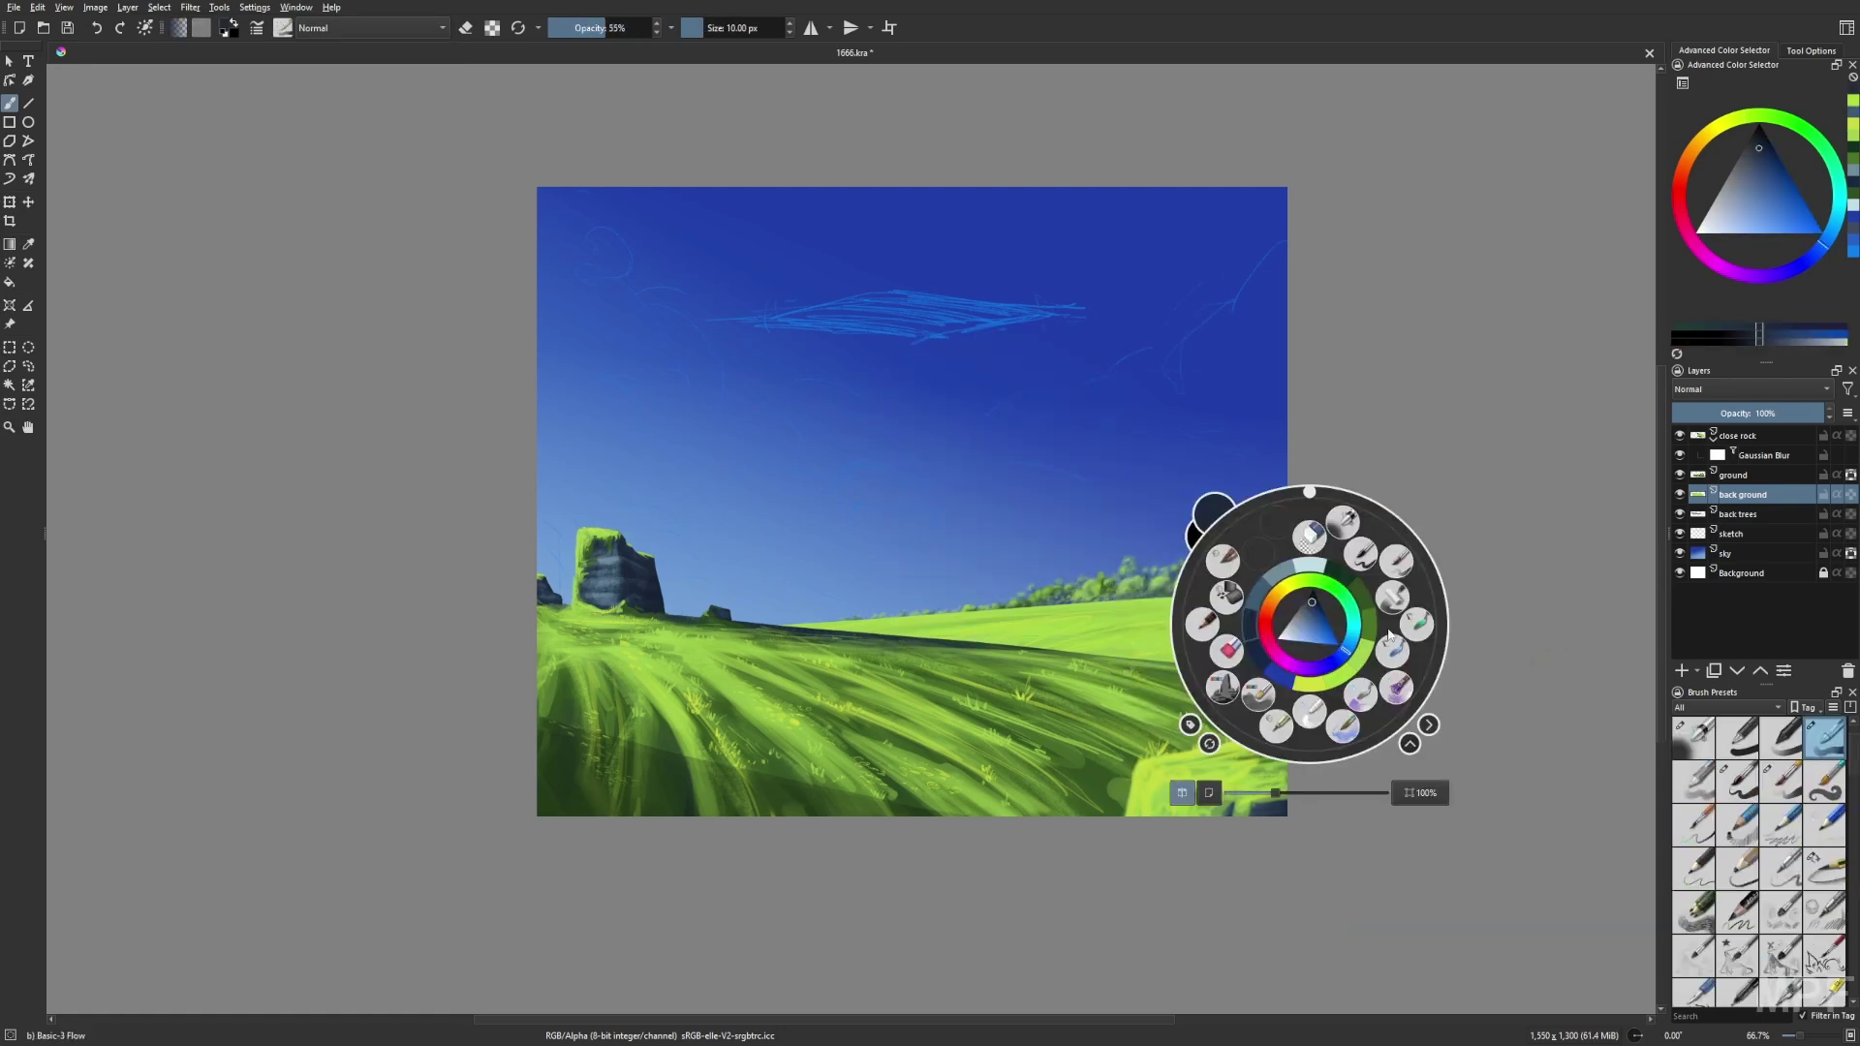
right_click(1242, 597)
click(1245, 596)
right_click(1228, 594)
click(1230, 594)
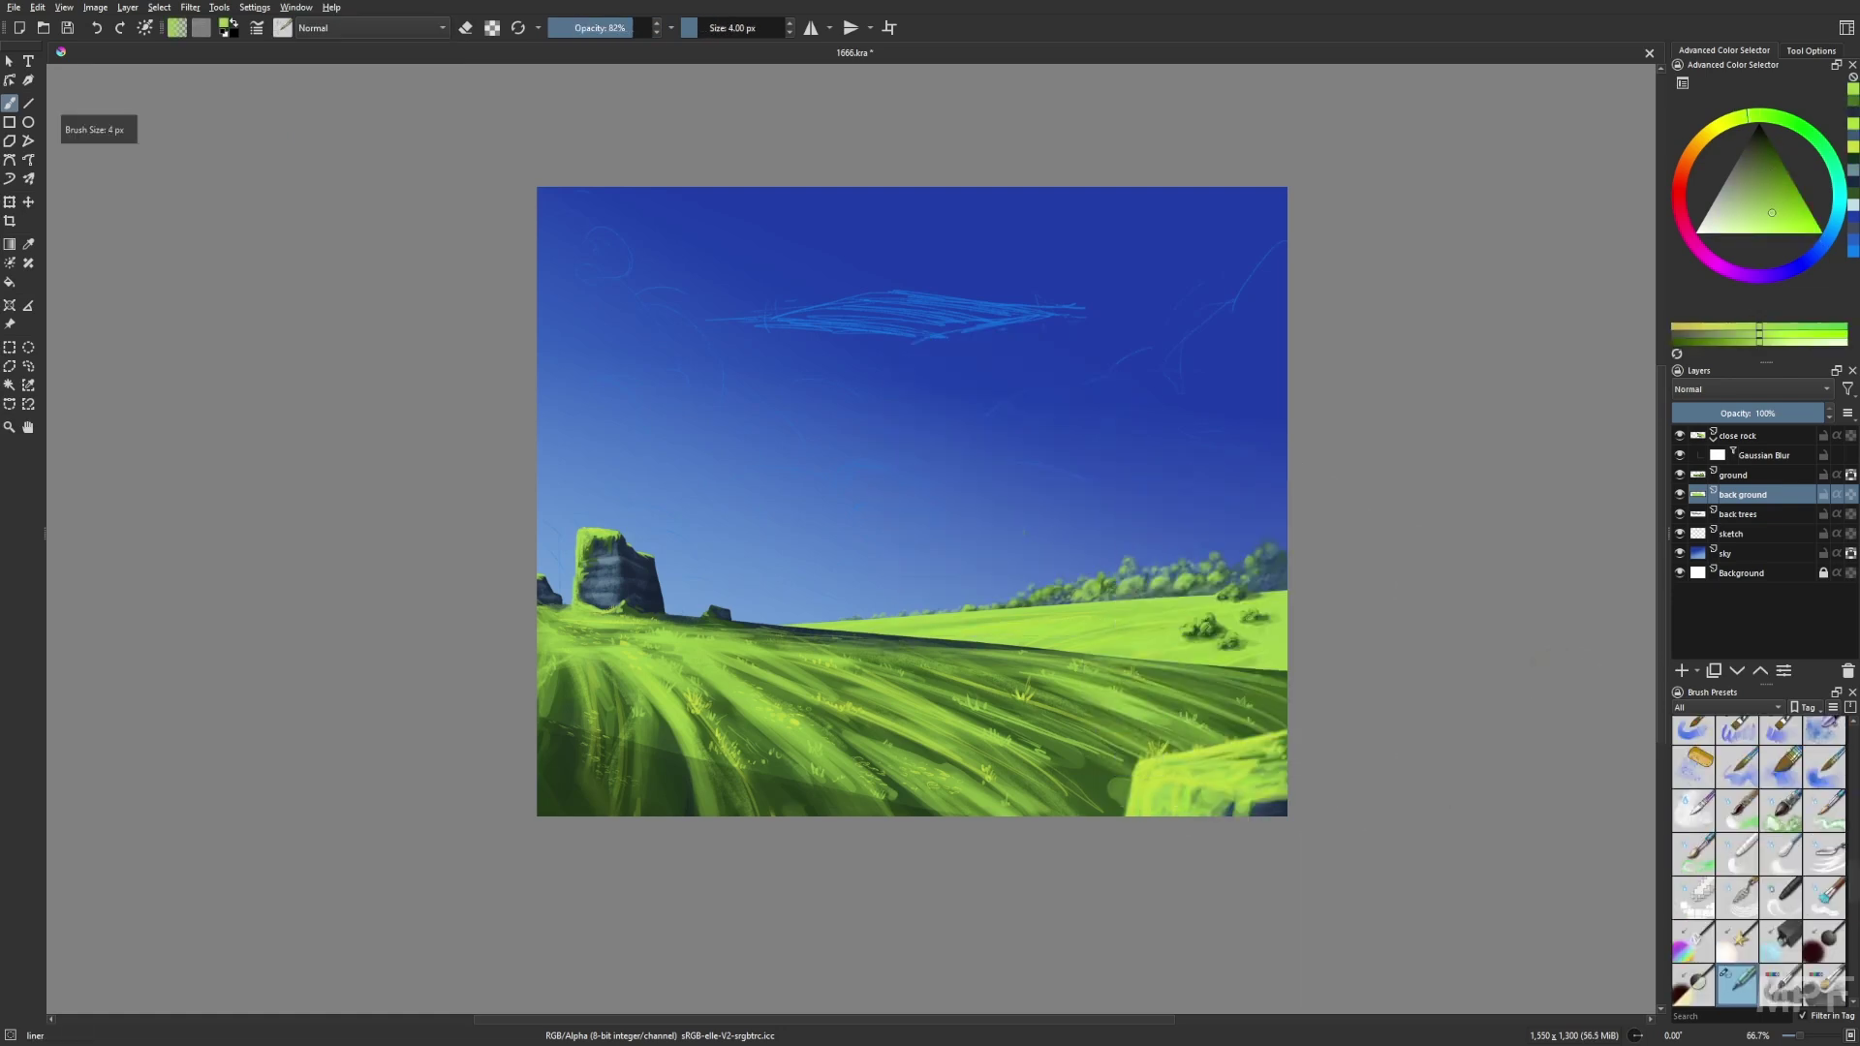
right_click(1237, 667)
click(1236, 666)
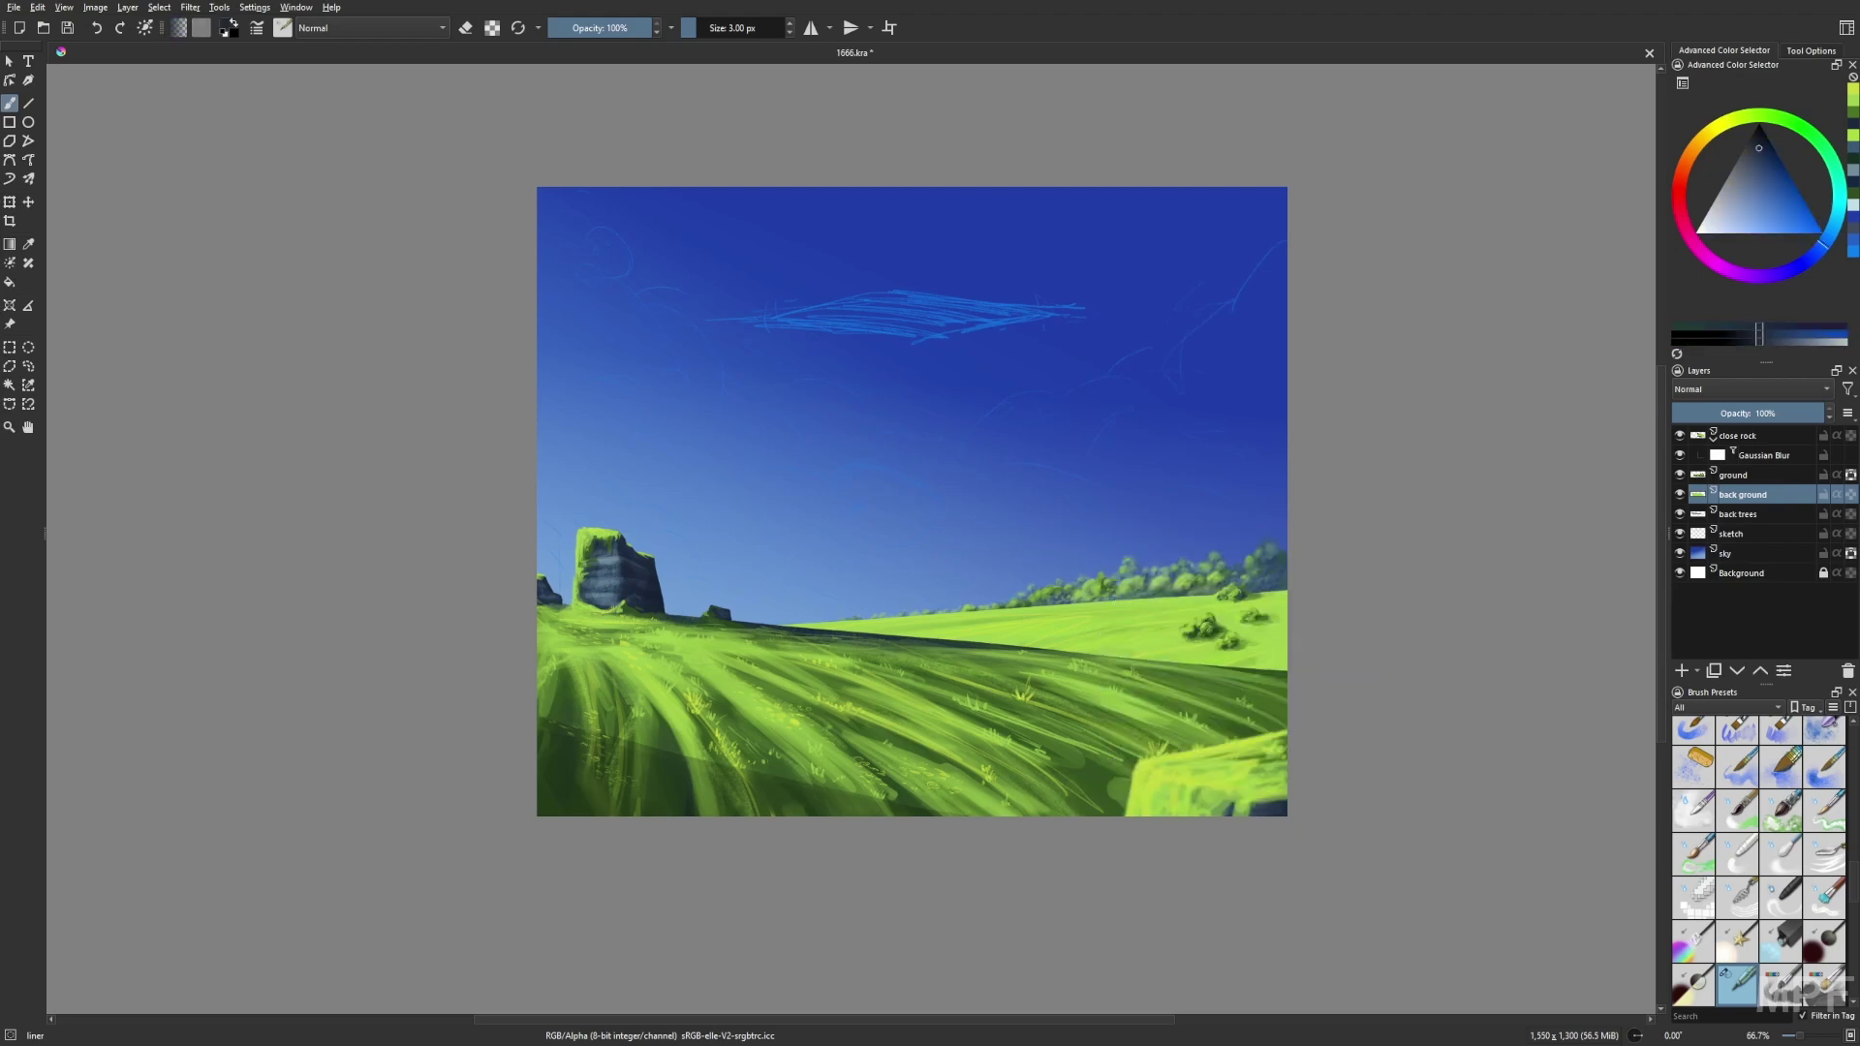
Block in faint pale cloud masses diagonally across the sky layer with a large Basic-1 Flow brush at 11% opacity.
right_click(1373, 672)
click(1357, 620)
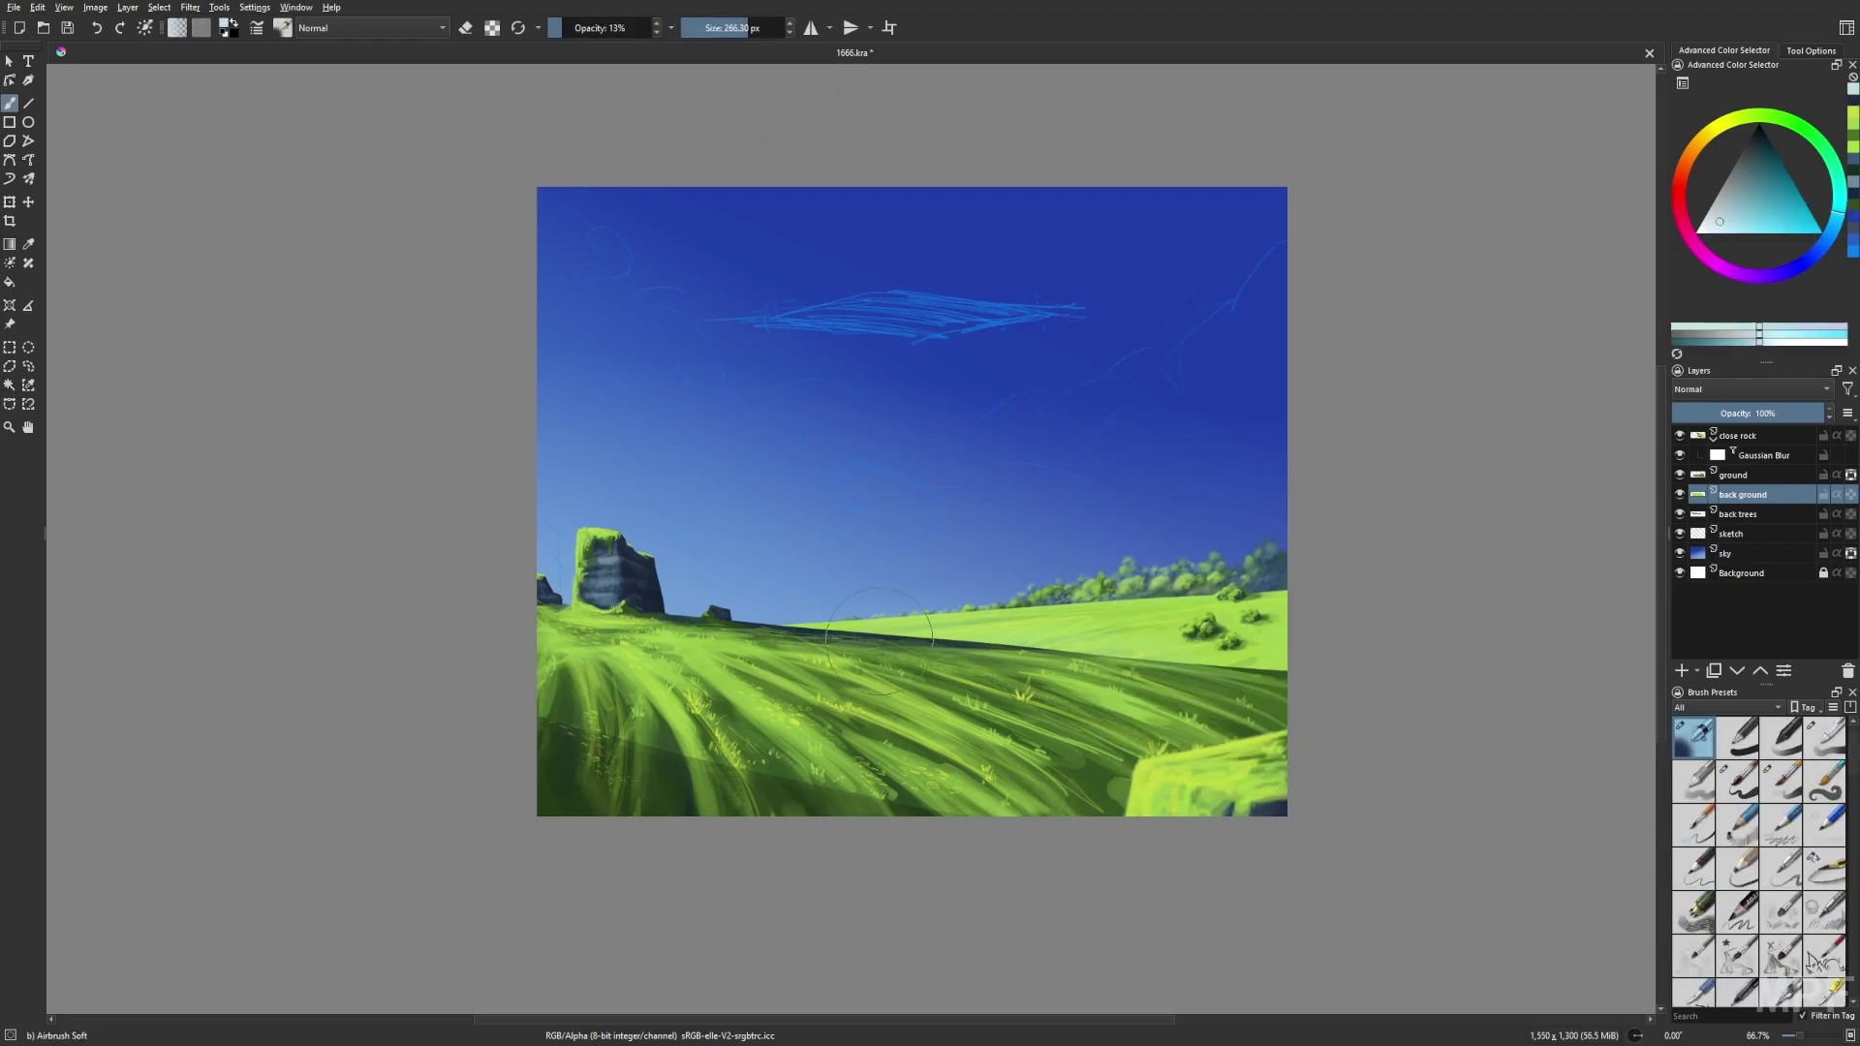
key(1)
right_click(1341, 673)
click(1341, 673)
click(560, 27)
drag(969, 466, 1250, 368)
drag(1356, 223, 756, 678)
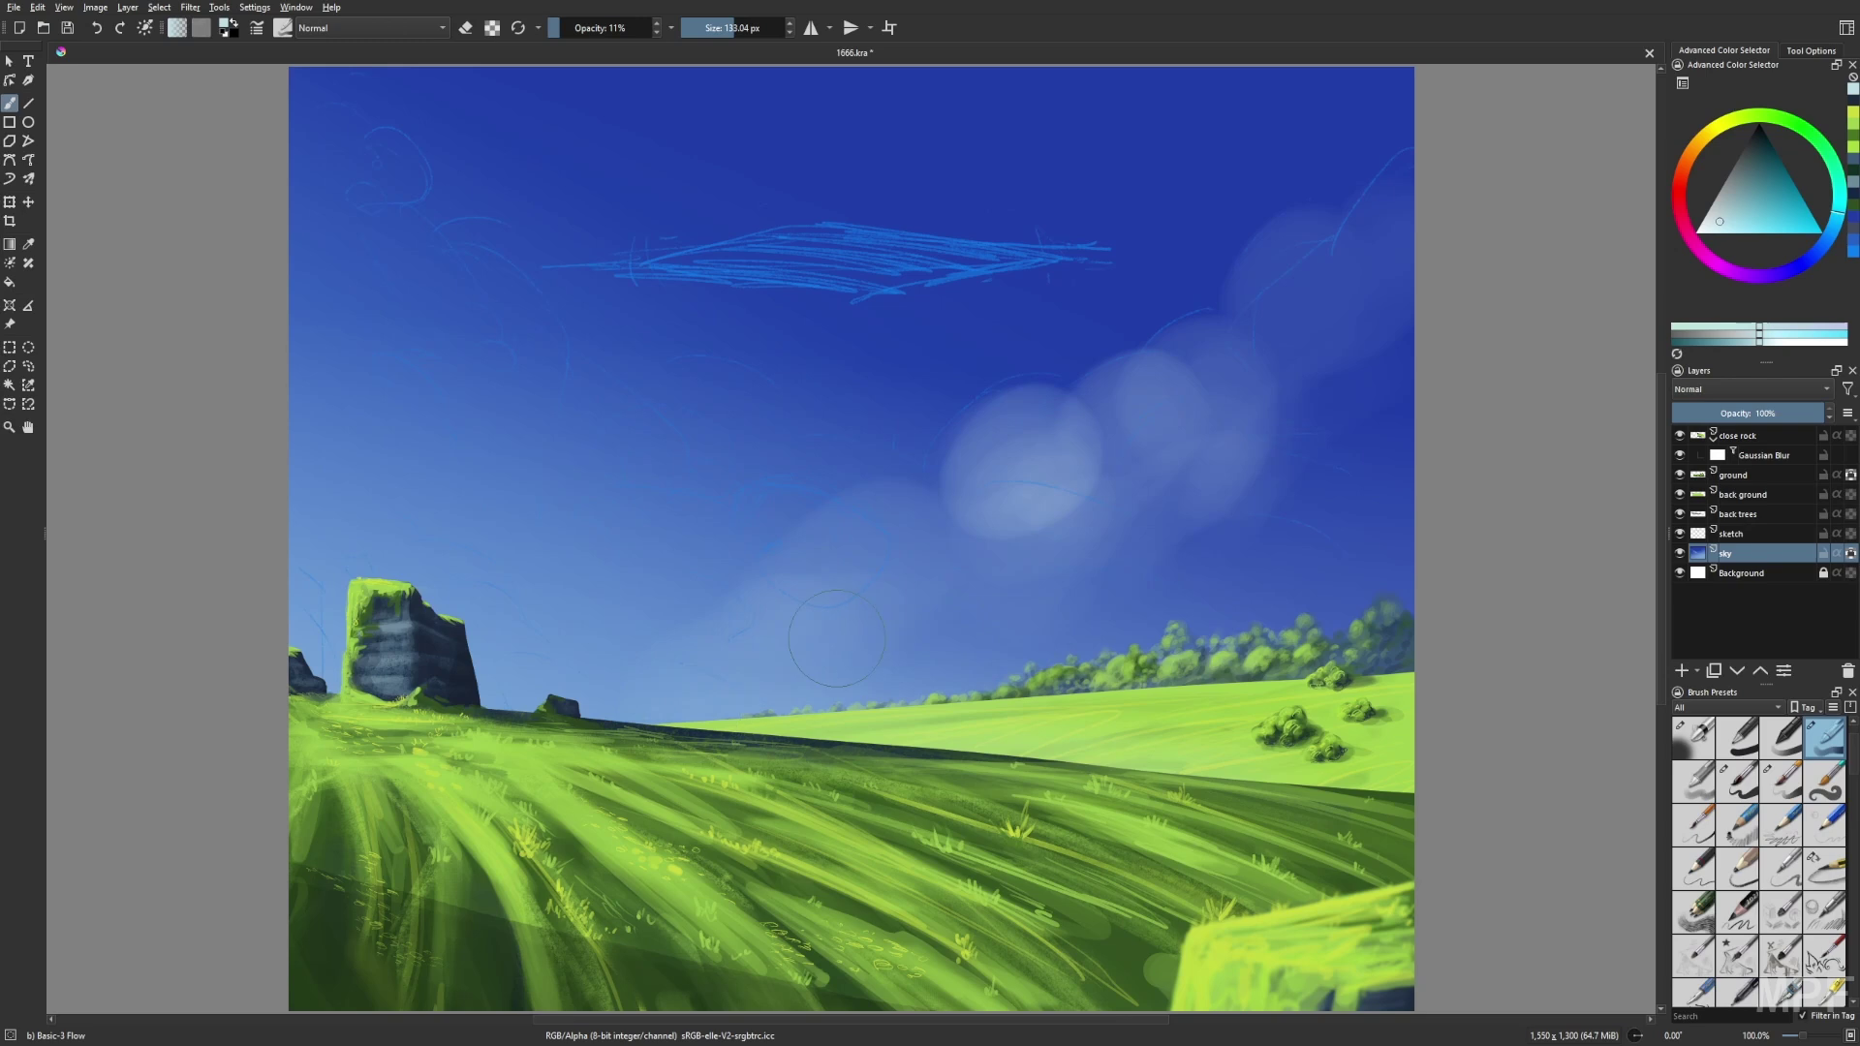
Extend the faint clouds down to the horizon and build up the upper puff with a slightly smaller brush at 11% opacity.
key(bracketleft)
key(bracketleft)
key(bracketleft)
key(bracketleft)
mouse_move(1027, 571)
mouse_down()
mouse_move(833, 717)
mouse_move(949, 640)
mouse_up()
drag(787, 701, 1366, 416)
key(bracketleft)
drag(1279, 368, 1202, 175)
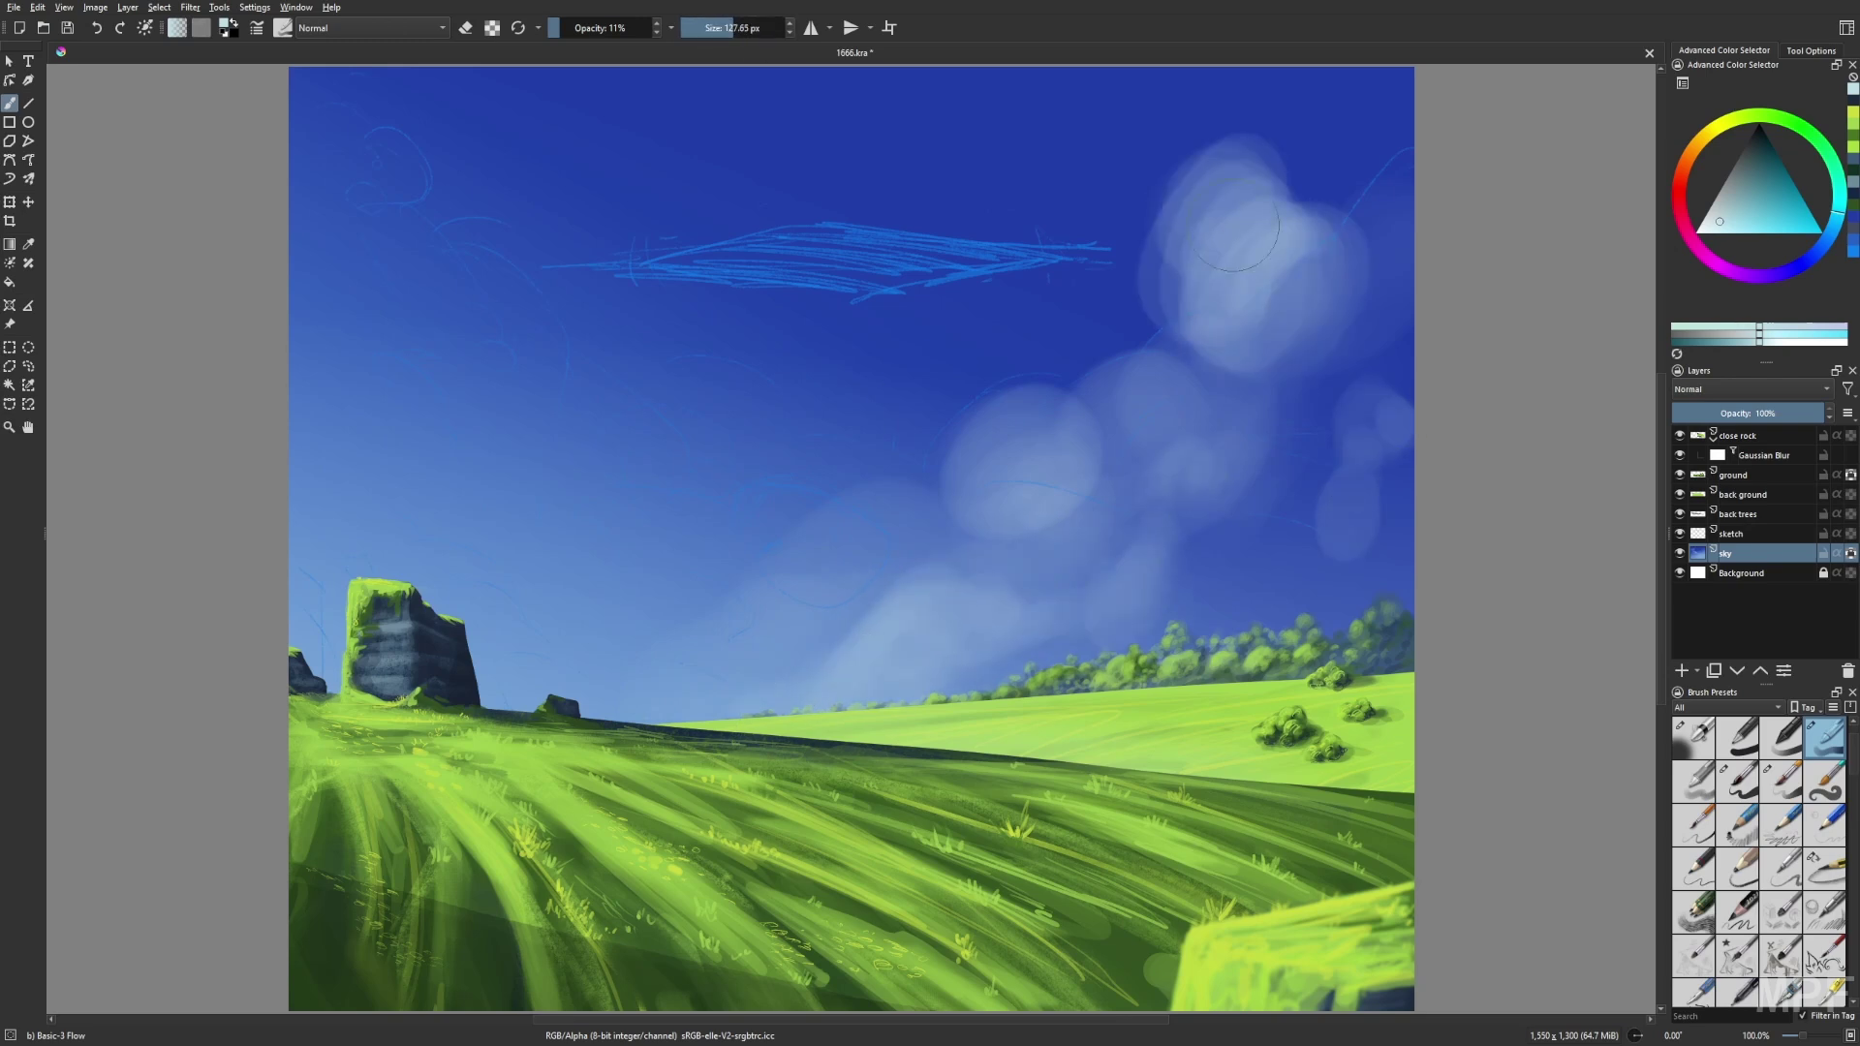
Build the clouds into solid pale shapes at 35% opacity and hide the sketch layer.
key(o)
key(o)
mouse_move(969, 513)
mouse_down()
mouse_move(1246, 270)
mouse_move(1346, 257)
mouse_move(1376, 319)
mouse_up()
drag(959, 581, 843, 678)
click(1679, 533)
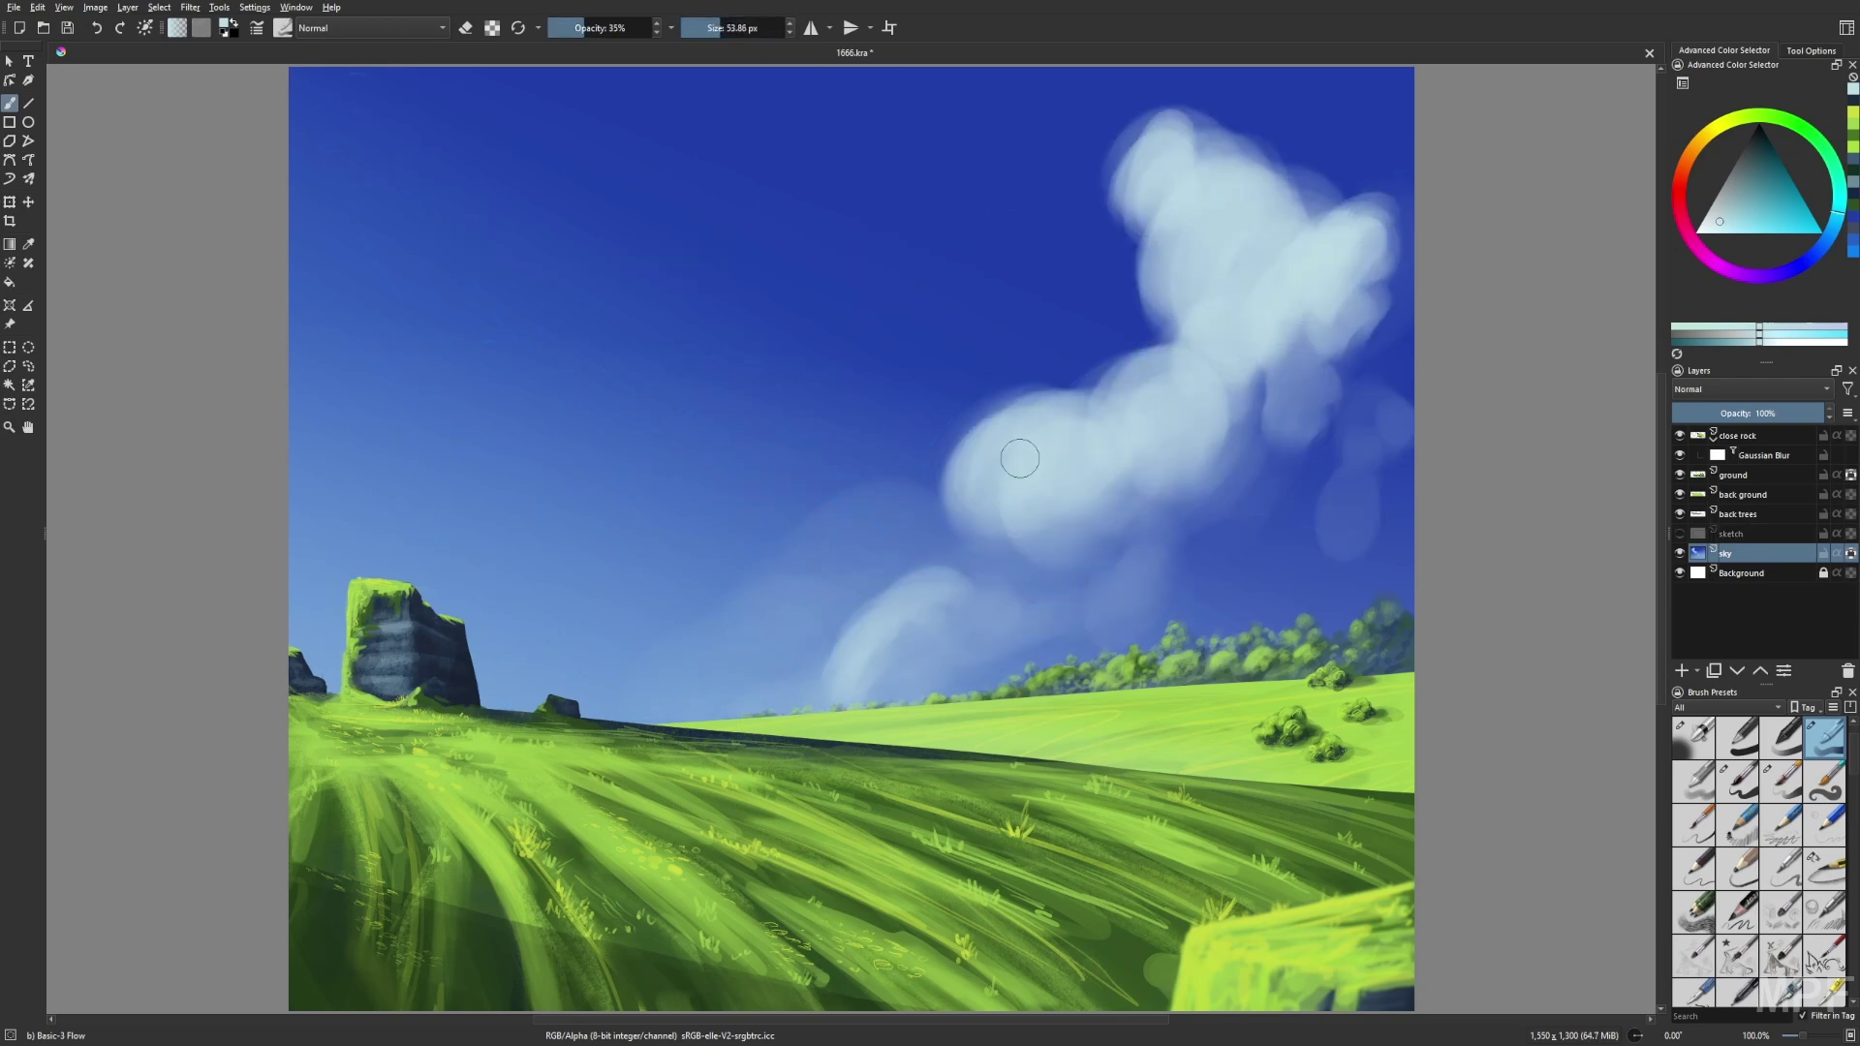
Brighten the cloud's edges and add thin wisps beside its upper part with a 22 px brush at 35% opacity.
drag(1066, 407, 959, 465)
key(bracketleft)
key(bracketleft)
key(bracketleft)
key(bracketleft)
key(bracketleft)
key(bracketleft)
key(bracketleft)
key(bracketleft)
mouse_move(1124, 388)
mouse_down()
mouse_move(1165, 367)
mouse_move(1210, 228)
mouse_up()
drag(1136, 138, 1032, 155)
drag(1128, 308, 1000, 281)
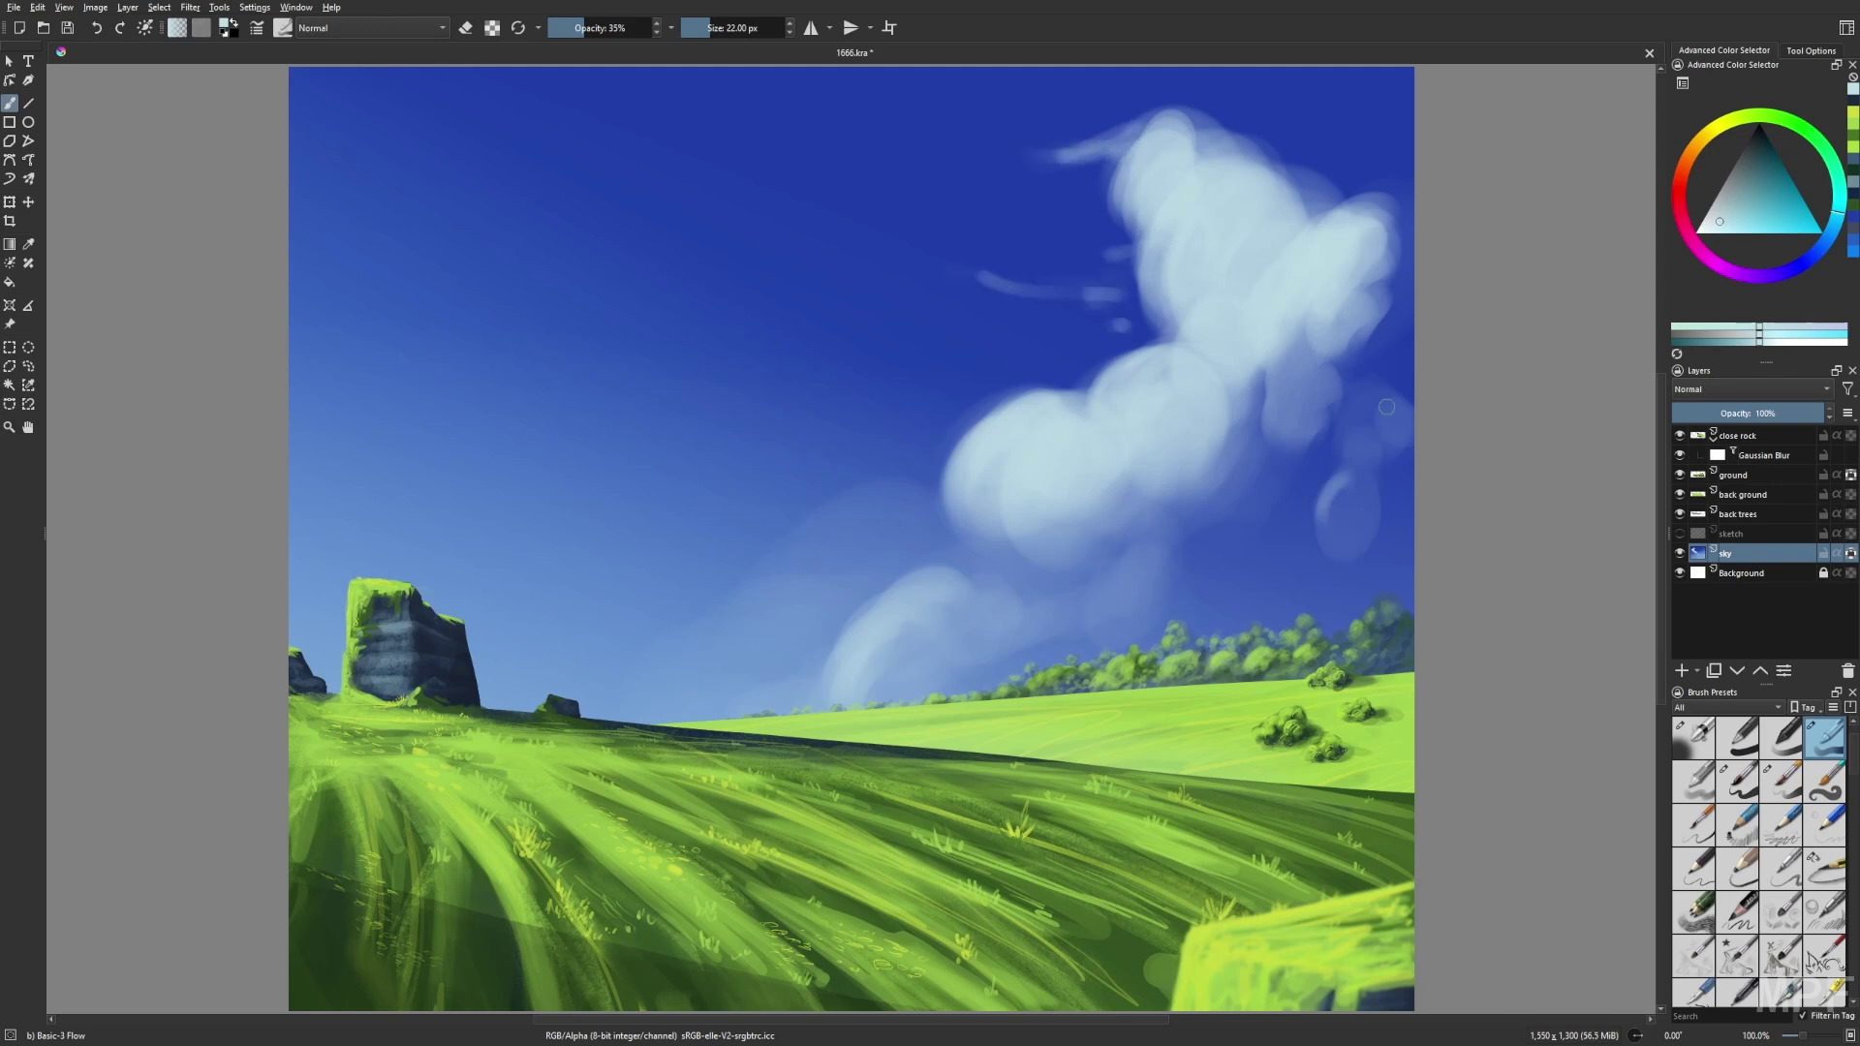
Carve sampled sky-blue shadows into the cloud at 20% opacity and paint smaller pale puffs beneath it.
ctrl+click(833, 287)
drag(1128, 232, 1208, 116)
right_click(1351, 620)
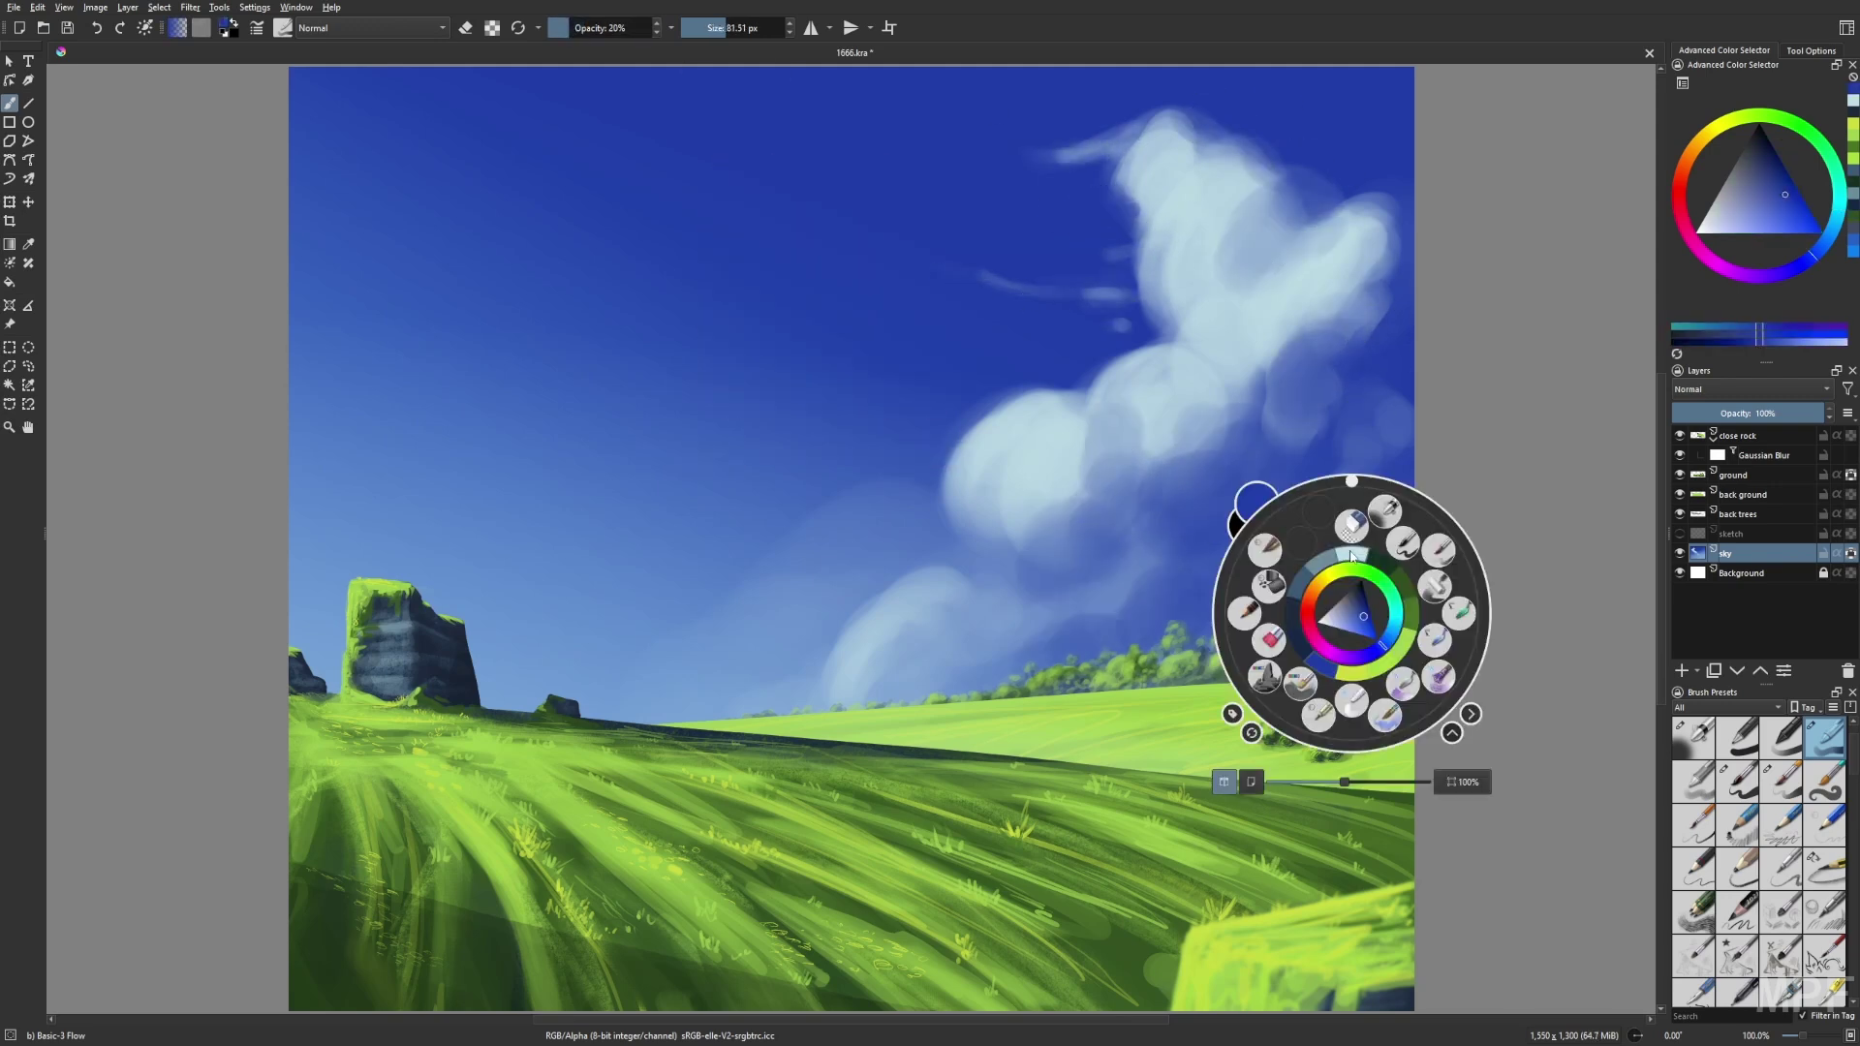
click(1308, 572)
mouse_move(1212, 581)
mouse_down()
mouse_move(1338, 485)
mouse_move(1173, 503)
mouse_move(1299, 339)
mouse_move(995, 401)
mouse_up()
drag(933, 641, 1032, 609)
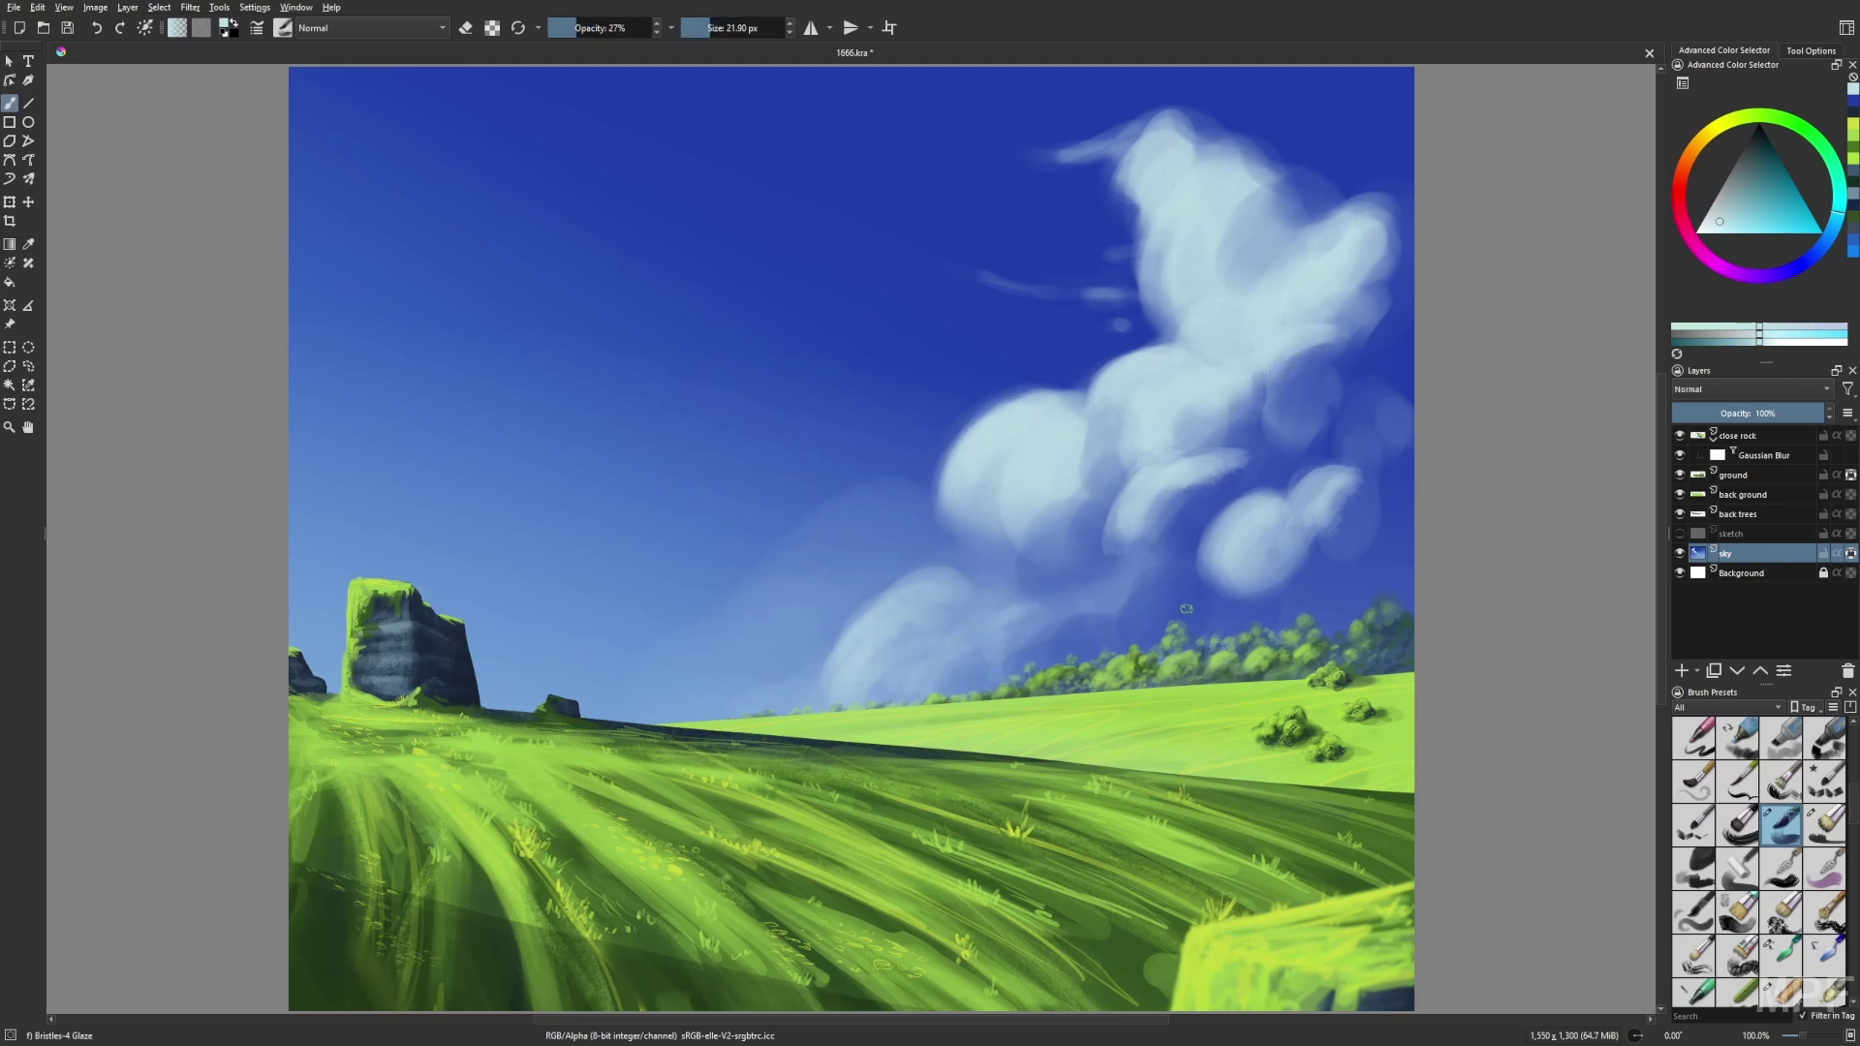
Texture the cloud with pale and peach strokes and ragged edges using the 28 px Bristles-4 Glaze brush at 27% opacity.
mouse_move(1211, 344)
mouse_down()
mouse_move(1254, 262)
mouse_move(1220, 170)
mouse_up()
click(1720, 212)
drag(1386, 242, 1289, 368)
mouse_move(1376, 426)
mouse_down()
mouse_move(1134, 175)
mouse_move(1119, 296)
mouse_up()
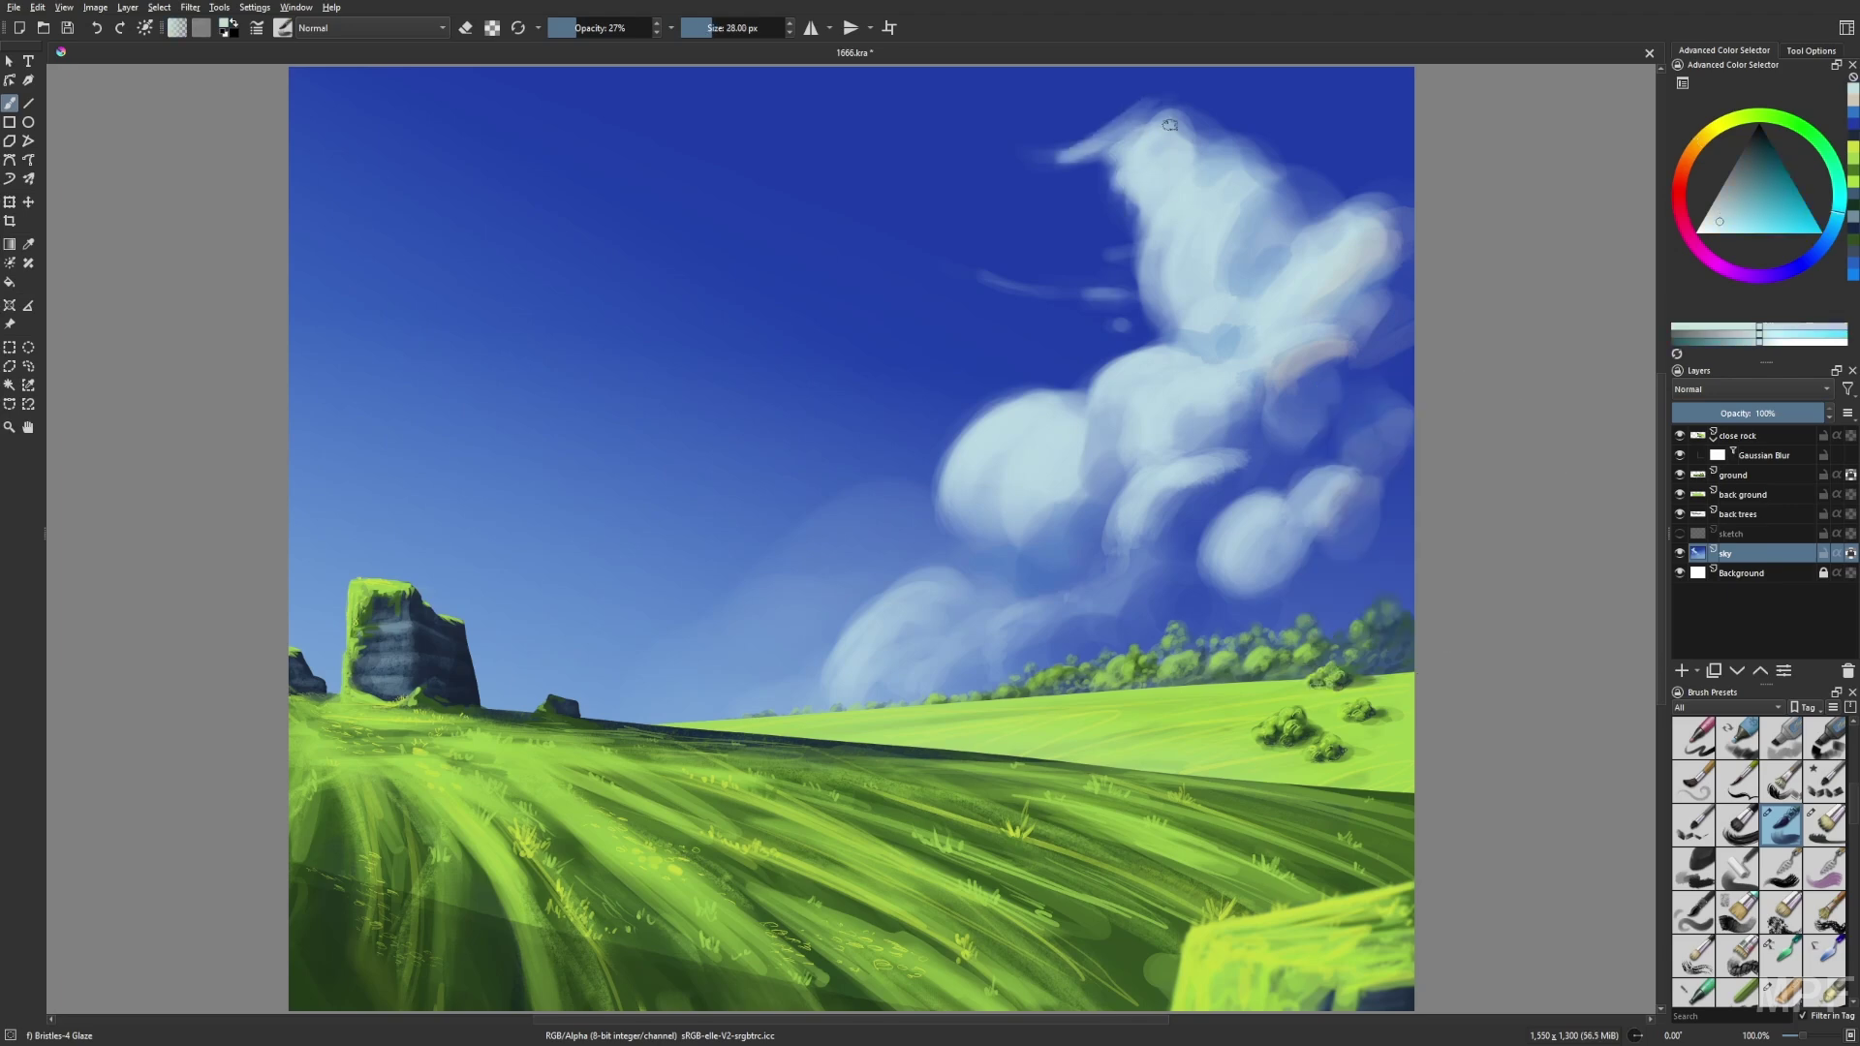
drag(1163, 126, 1083, 298)
key(m)
key(m)
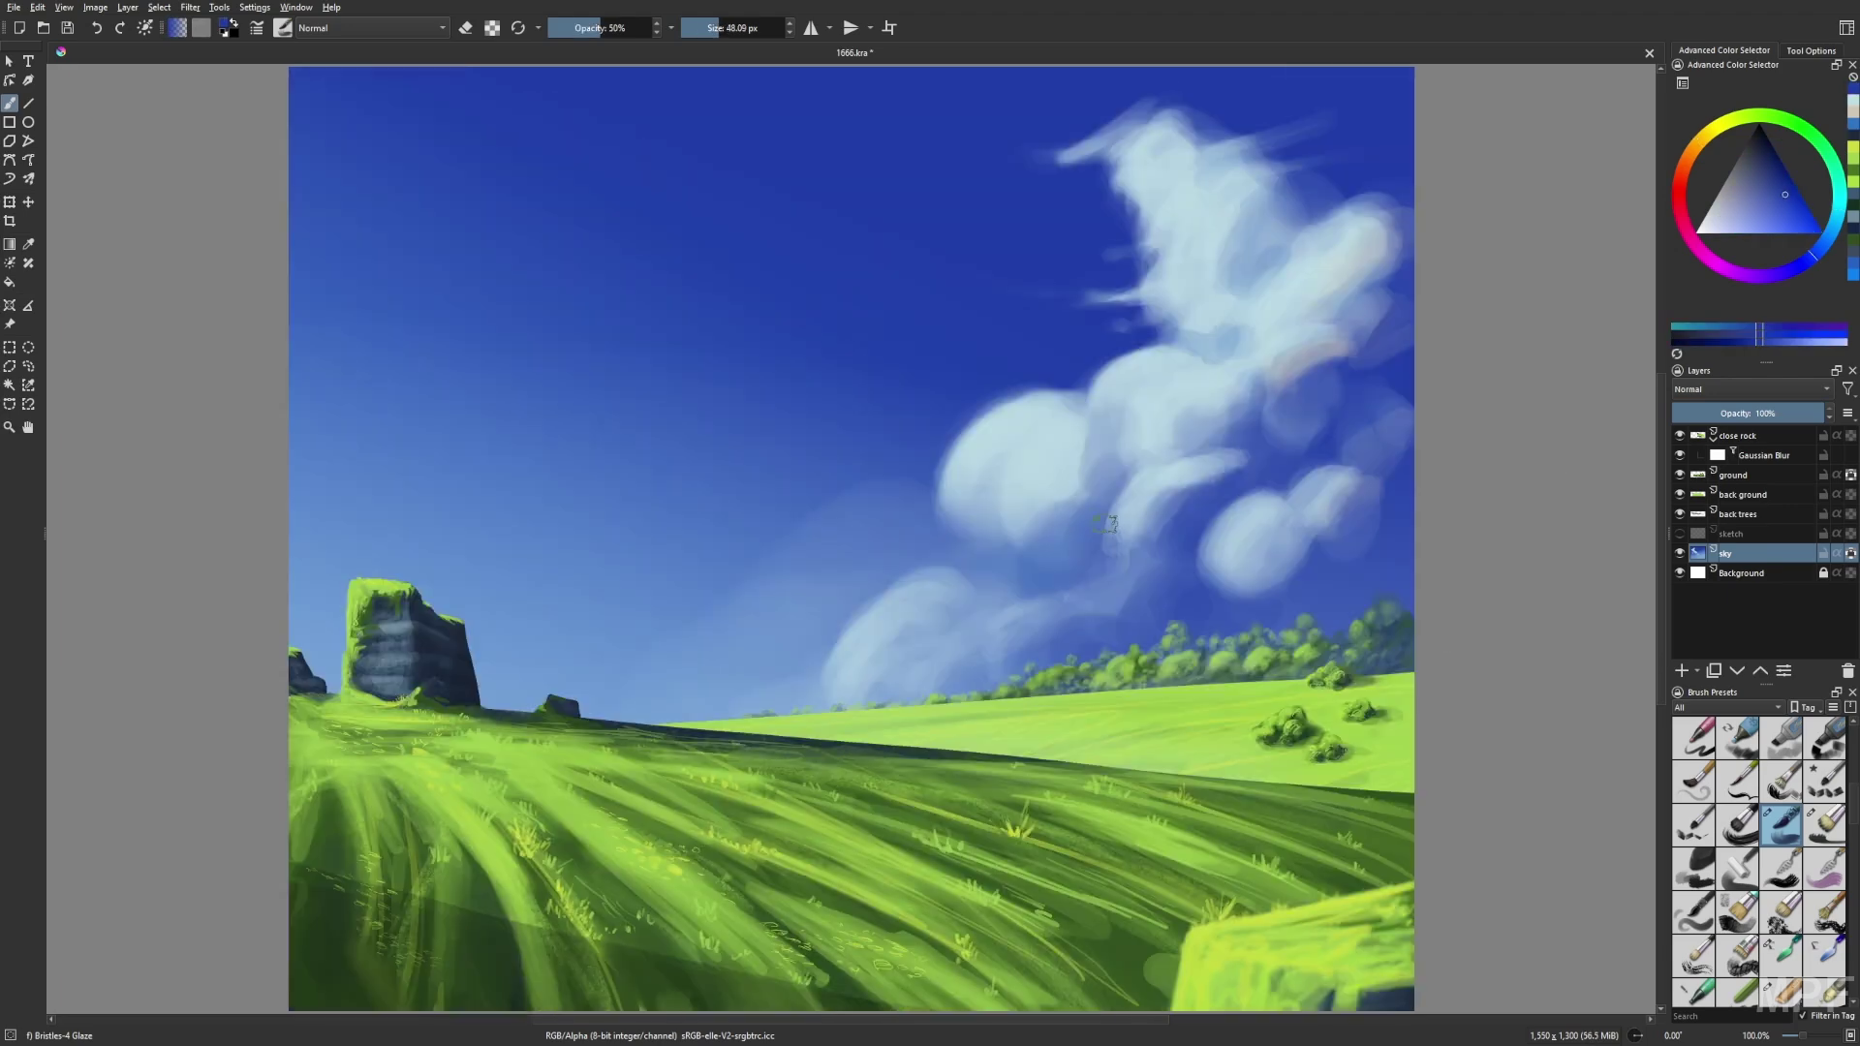
Extend the cloud up to the canvas edge with pale and peach strokes using the 55 px Bristles-4 Glaze brush at 50% opacity.
ctrl+click(1211, 431)
mouse_move(1143, 126)
mouse_down()
mouse_move(940, 106)
mouse_move(1143, 131)
mouse_up()
key(minus)
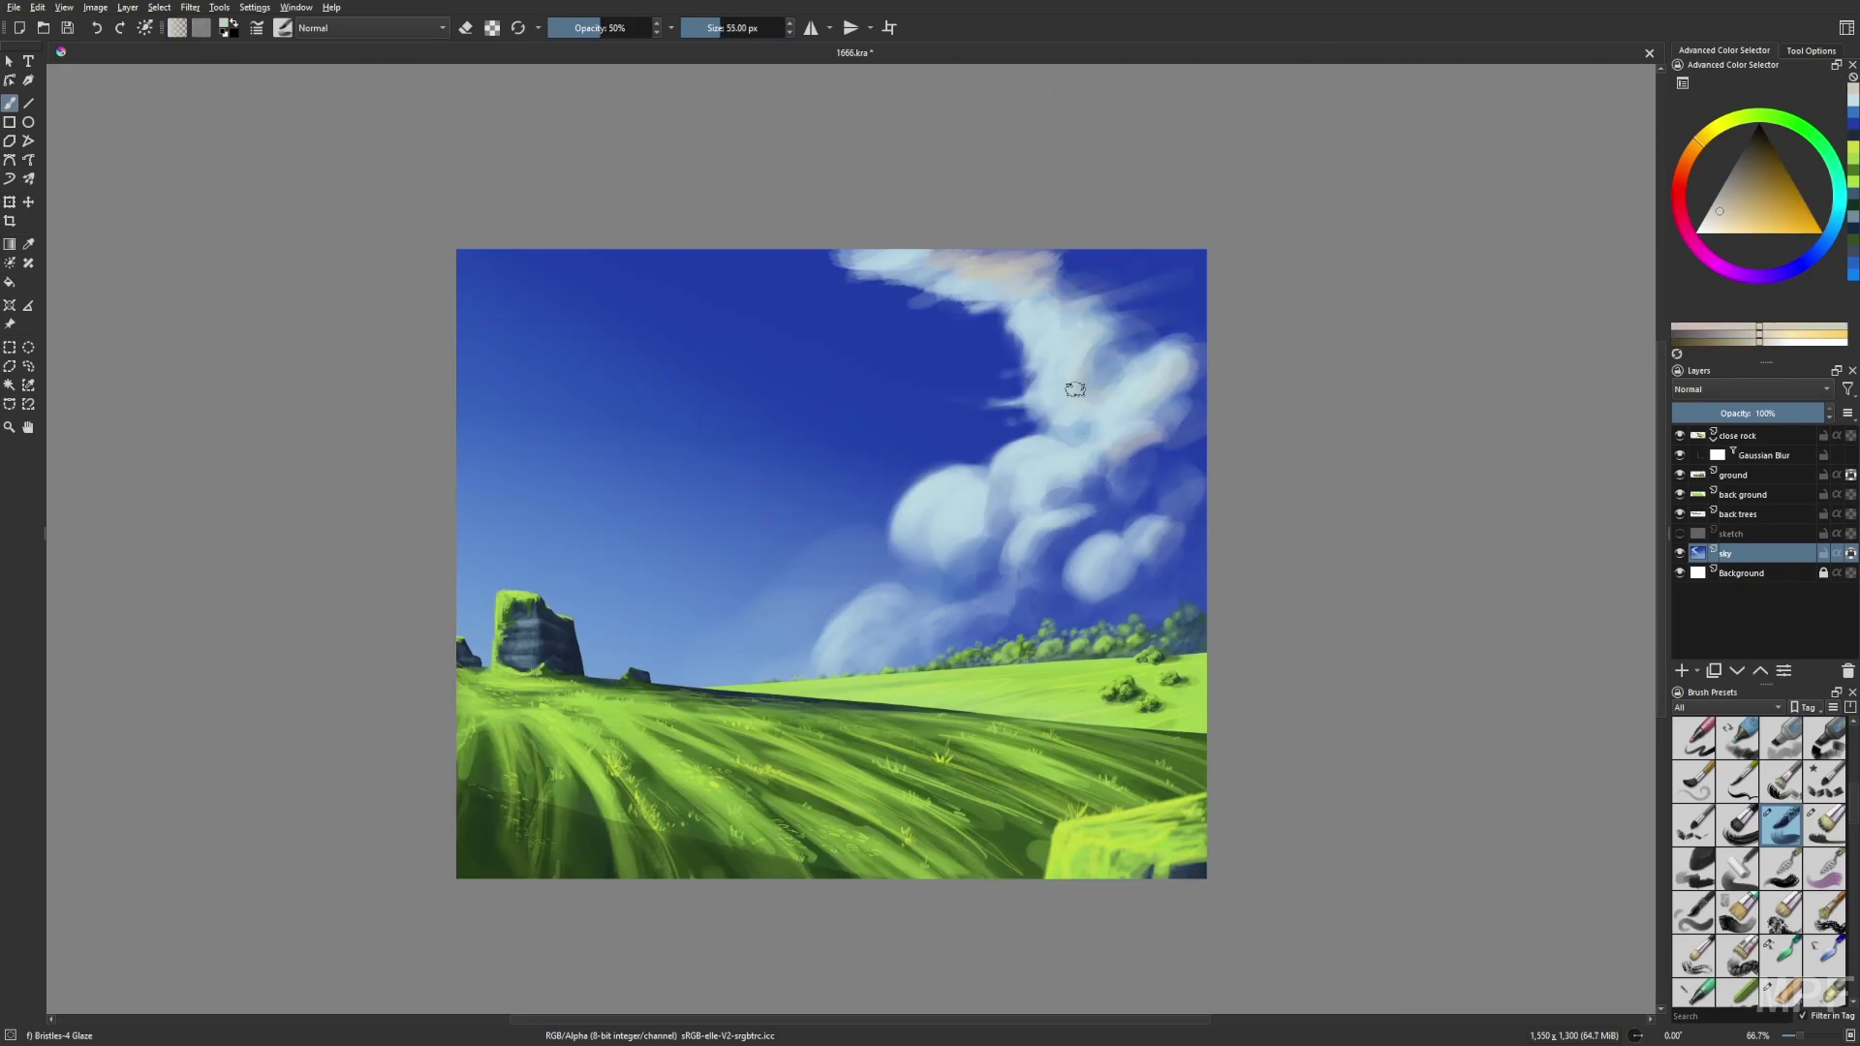
key(i)
key(m)
key(slash)
key(m)
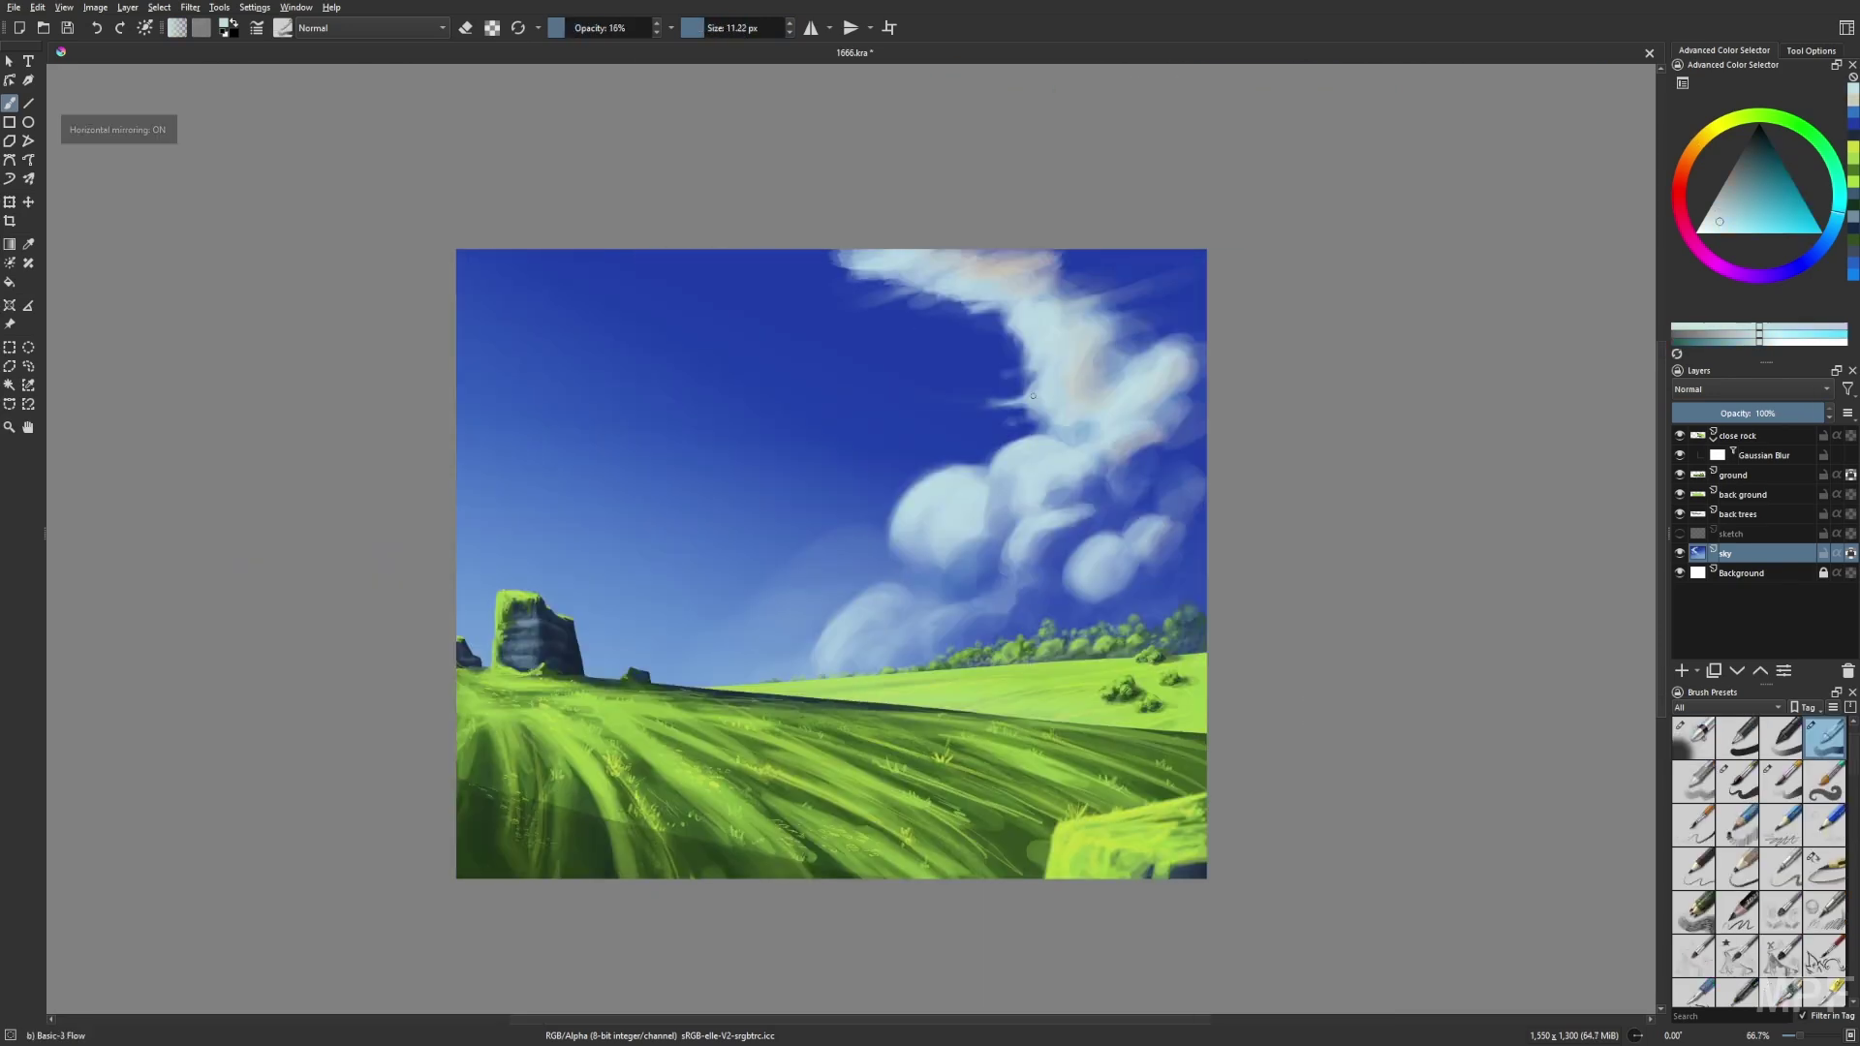
Fill the gaps between the lower puffs above the tree line with pale cloud shapes, using Bristles-4 Glaze at 33% opacity.
ctrl+click(1012, 306)
key(i)
key(bracketright)
ctrl+click(1048, 564)
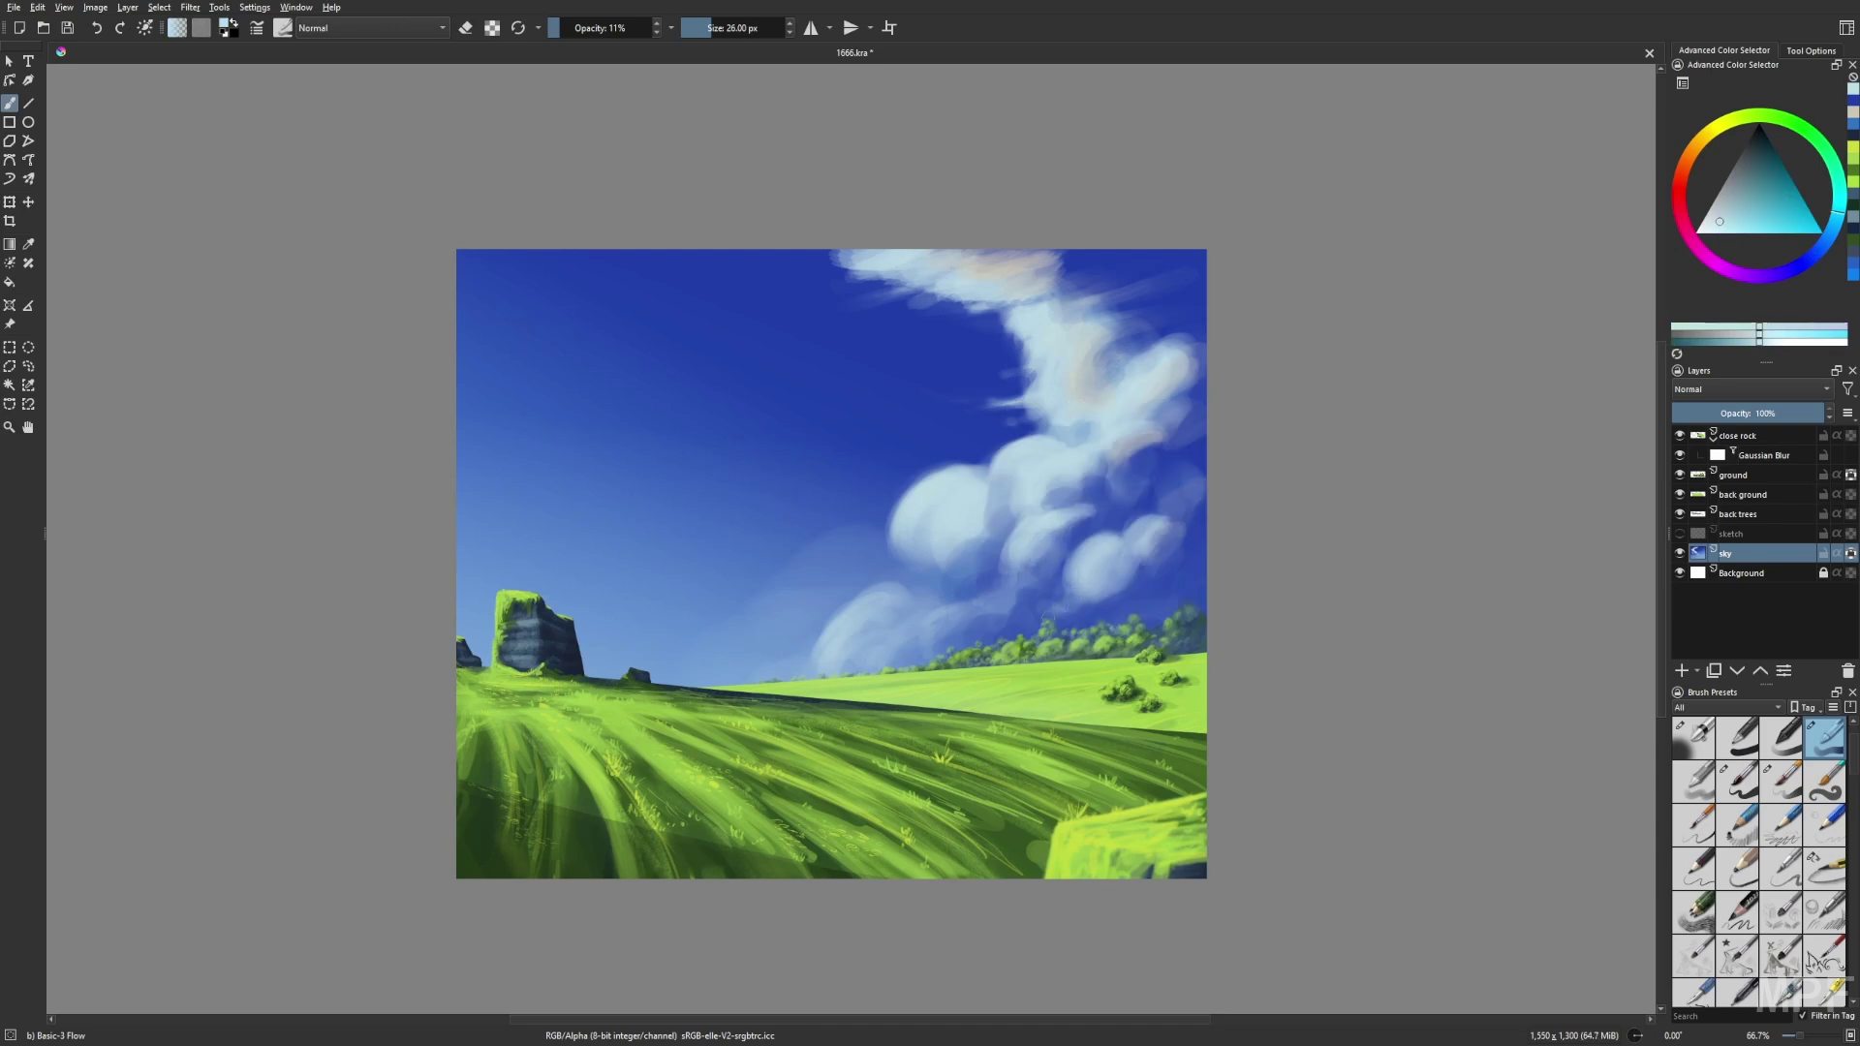
key(slash)
mouse_move(1058, 635)
mouse_down()
mouse_move(1090, 592)
mouse_move(1197, 548)
mouse_move(1172, 542)
mouse_up()
drag(1095, 504, 1115, 476)
key(bracketleft)
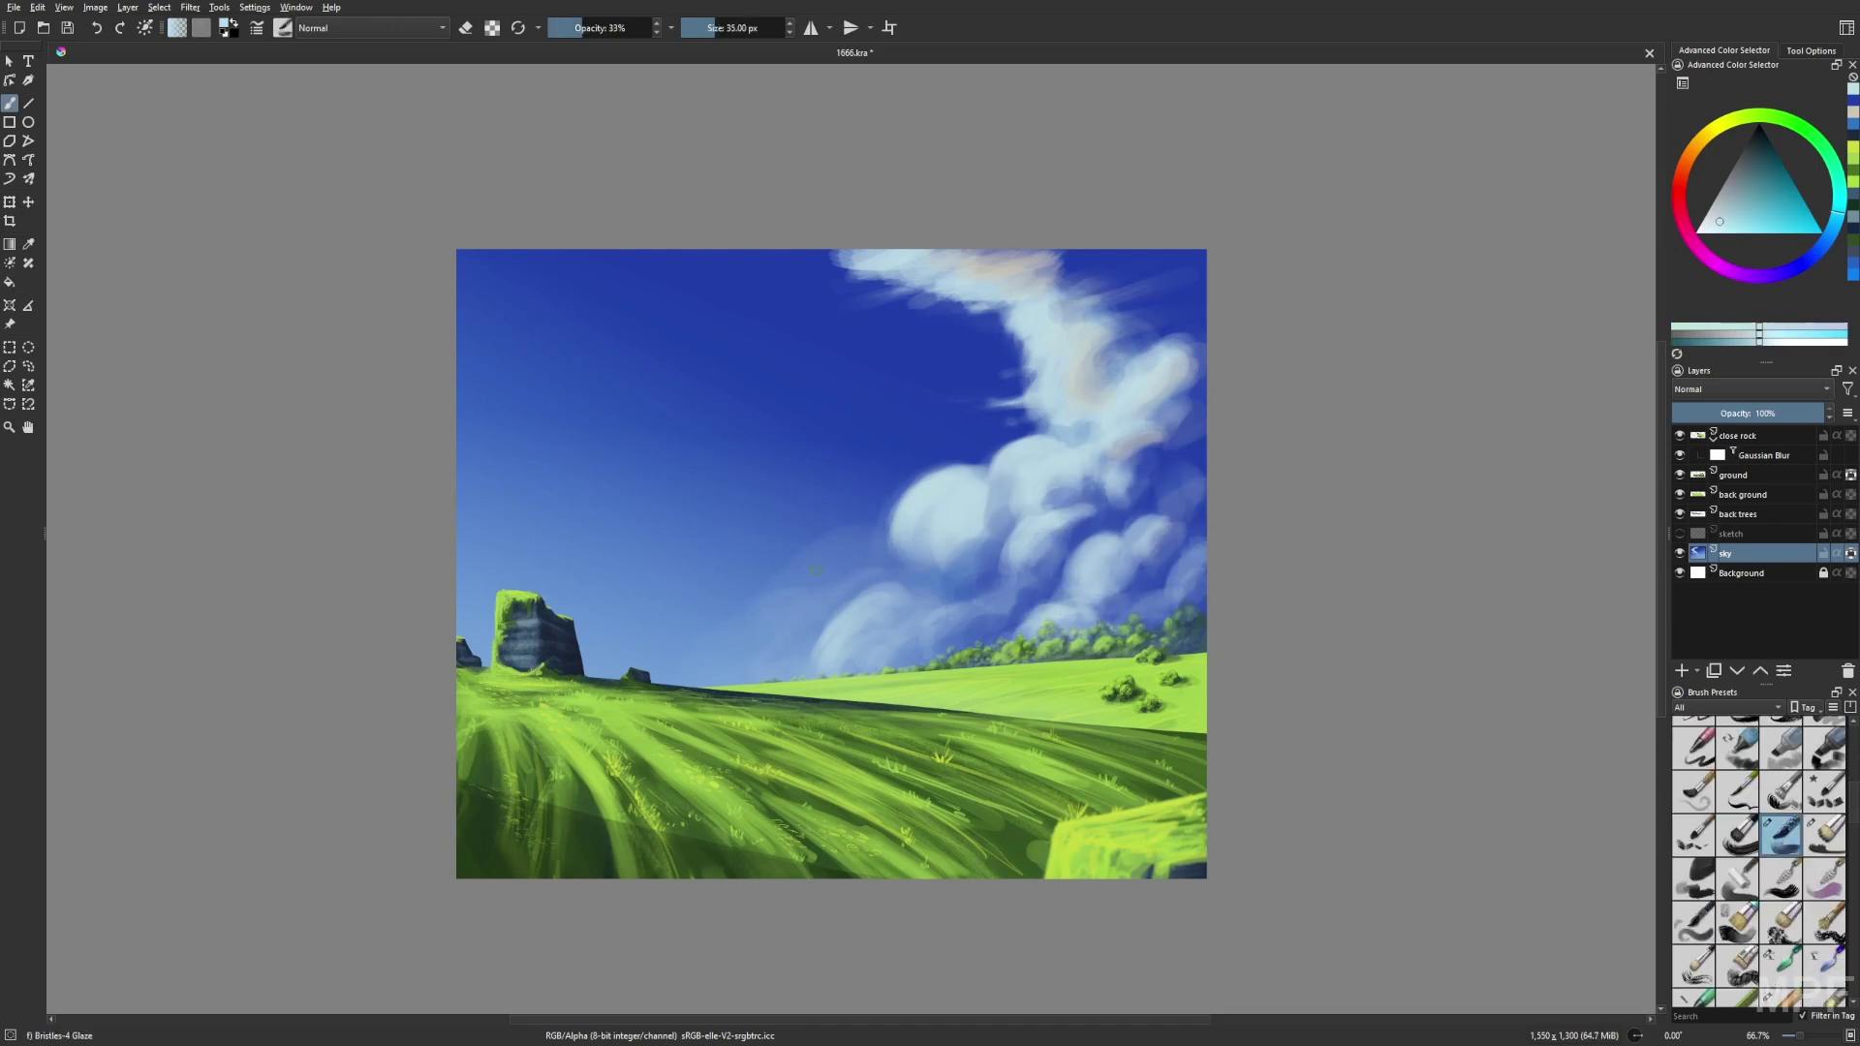
Brush thin, faint cloud streaks across the open blue sky beside the main cloud with Bristles-4 Glaze.
key(m)
key(i)
key(bracketleft)
mouse_move(834, 358)
mouse_down()
mouse_move(964, 323)
mouse_move(901, 330)
mouse_up()
key(m)
key(m)
ctrl+click(931, 414)
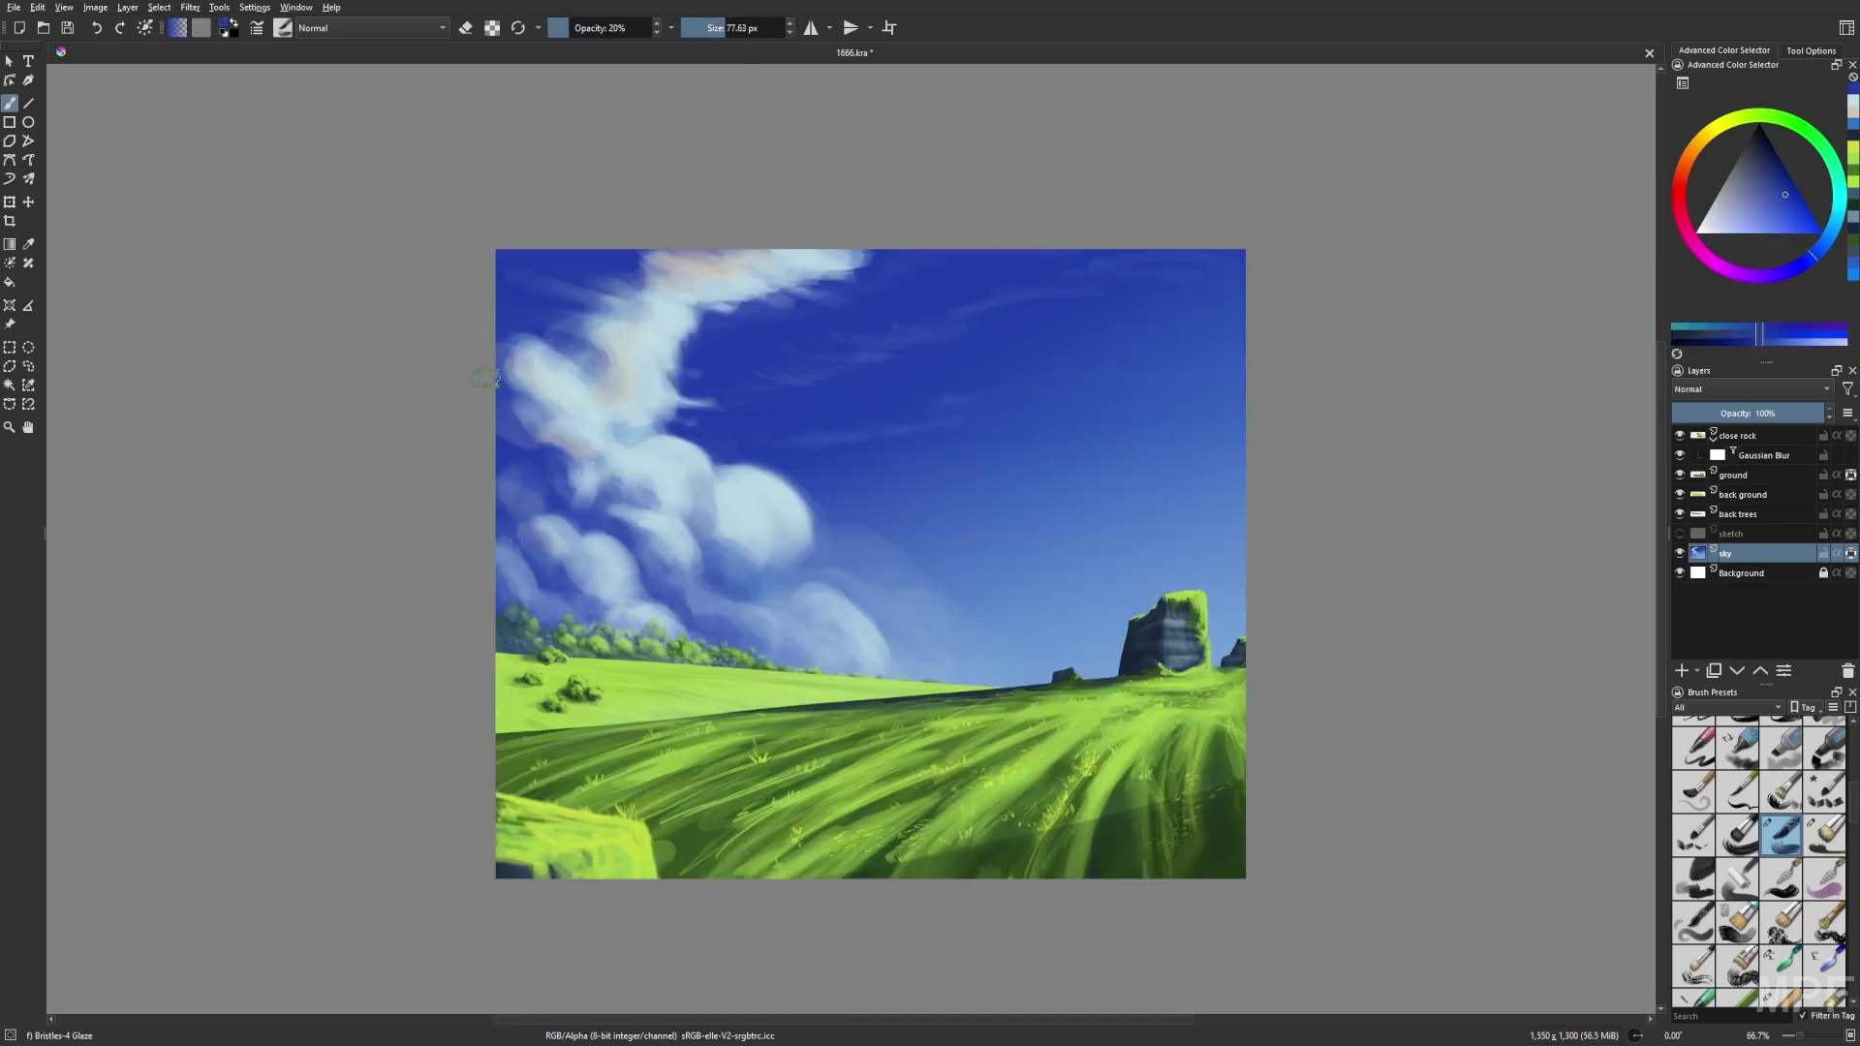
Round out the large puffs with Pencil-5 Tilted at 63% opacity and deepen the blue shadows between them.
key(m)
ctrl+click(969, 542)
scroll(1855, 804, up, 1)
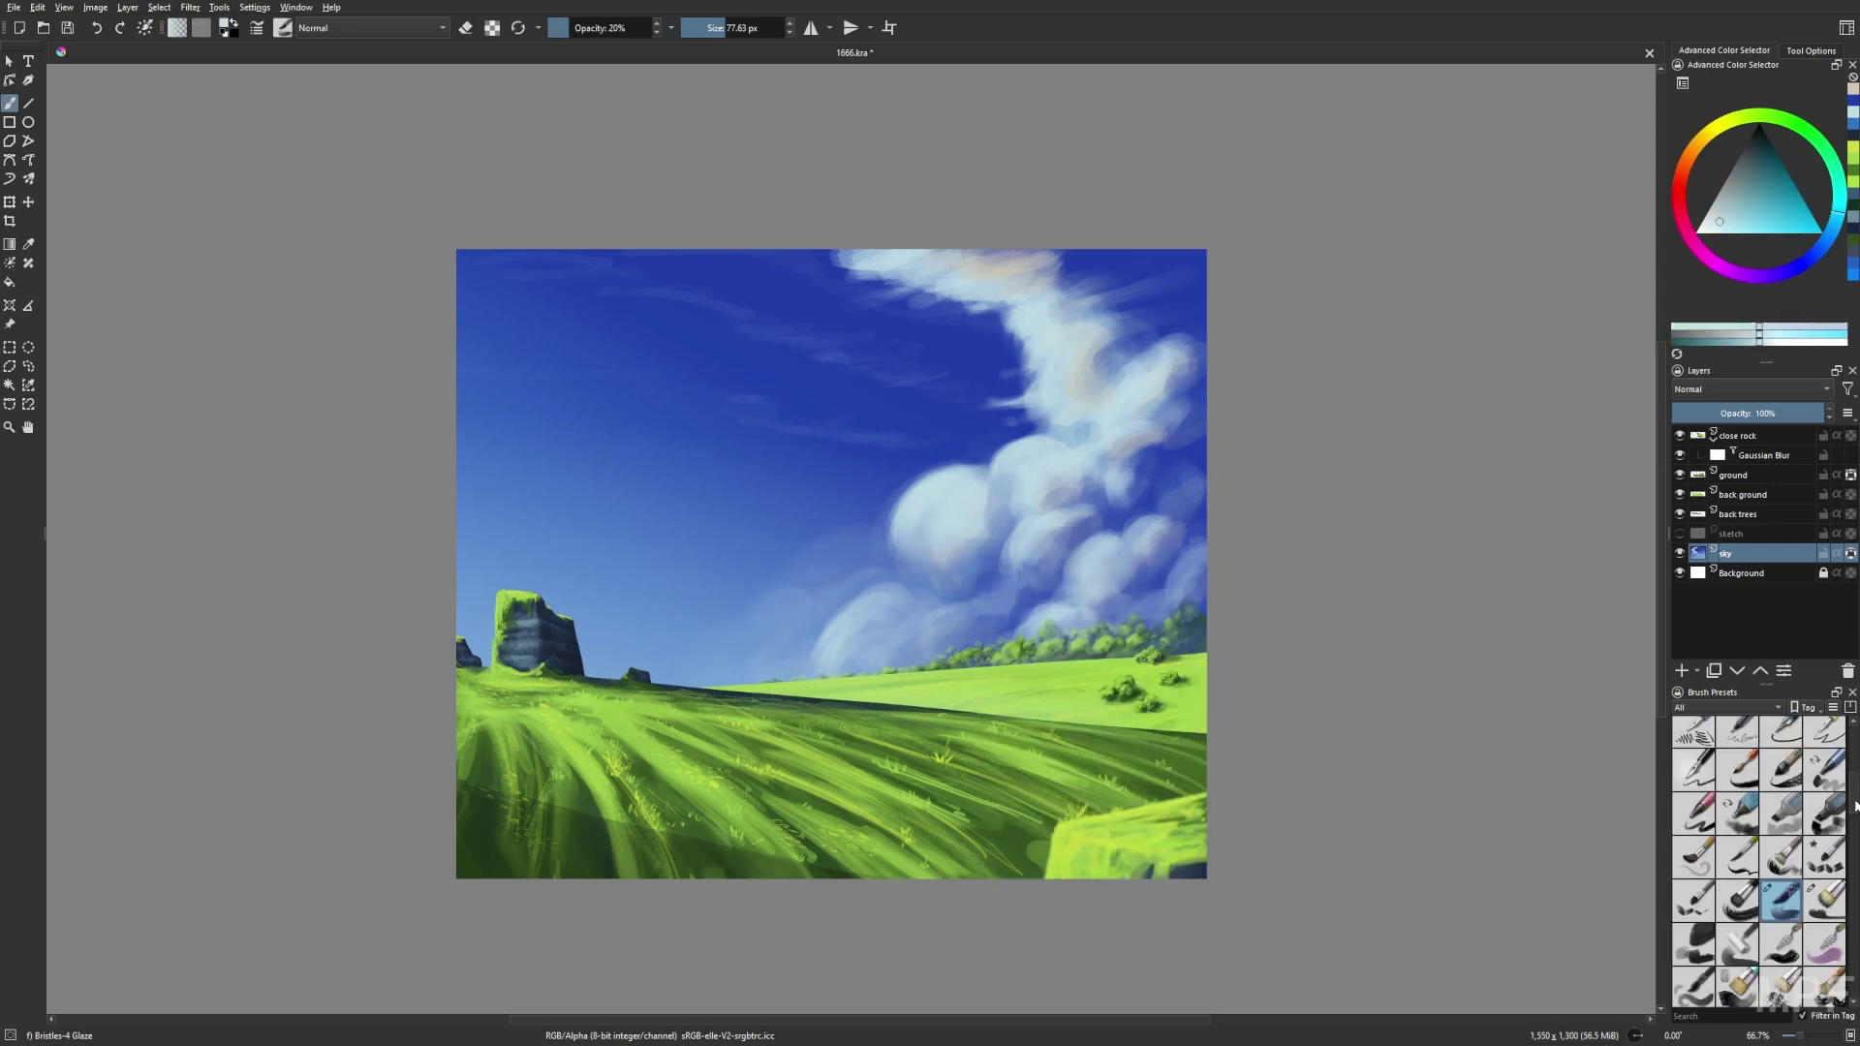
key(slash)
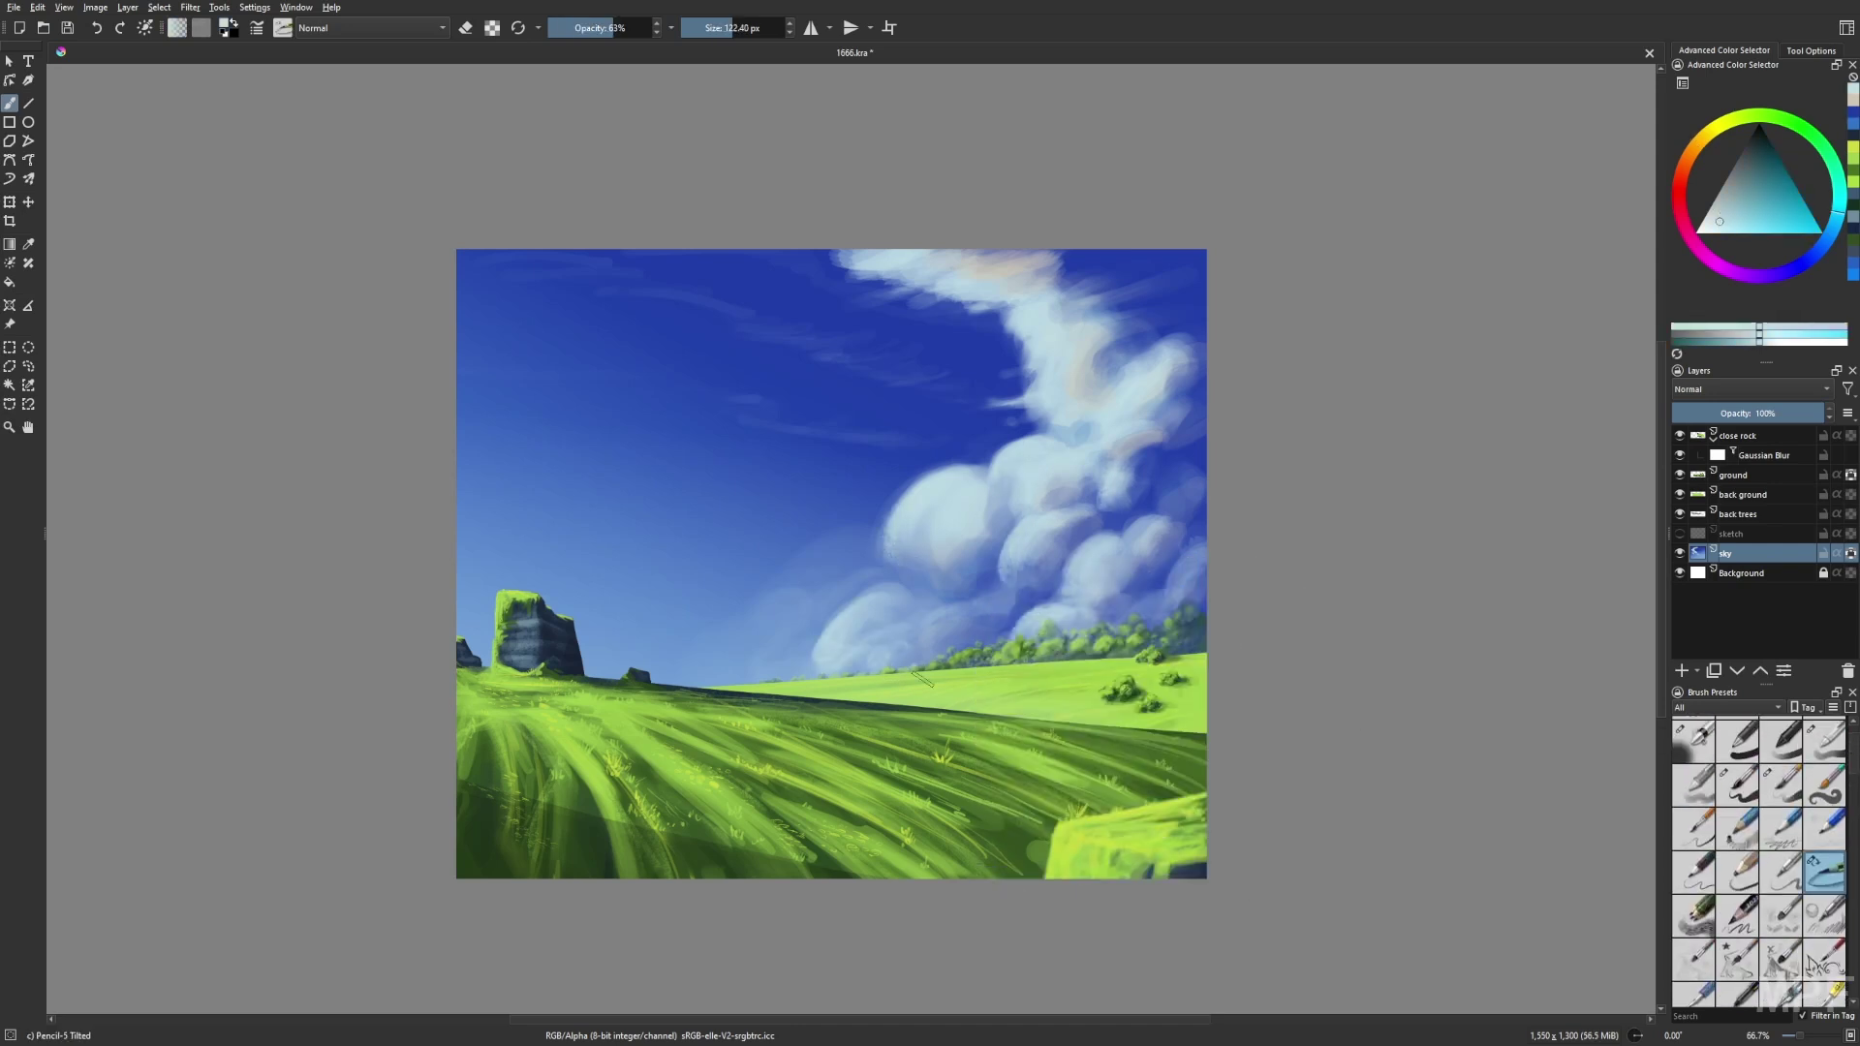
ctrl+click(1182, 562)
key(slash)
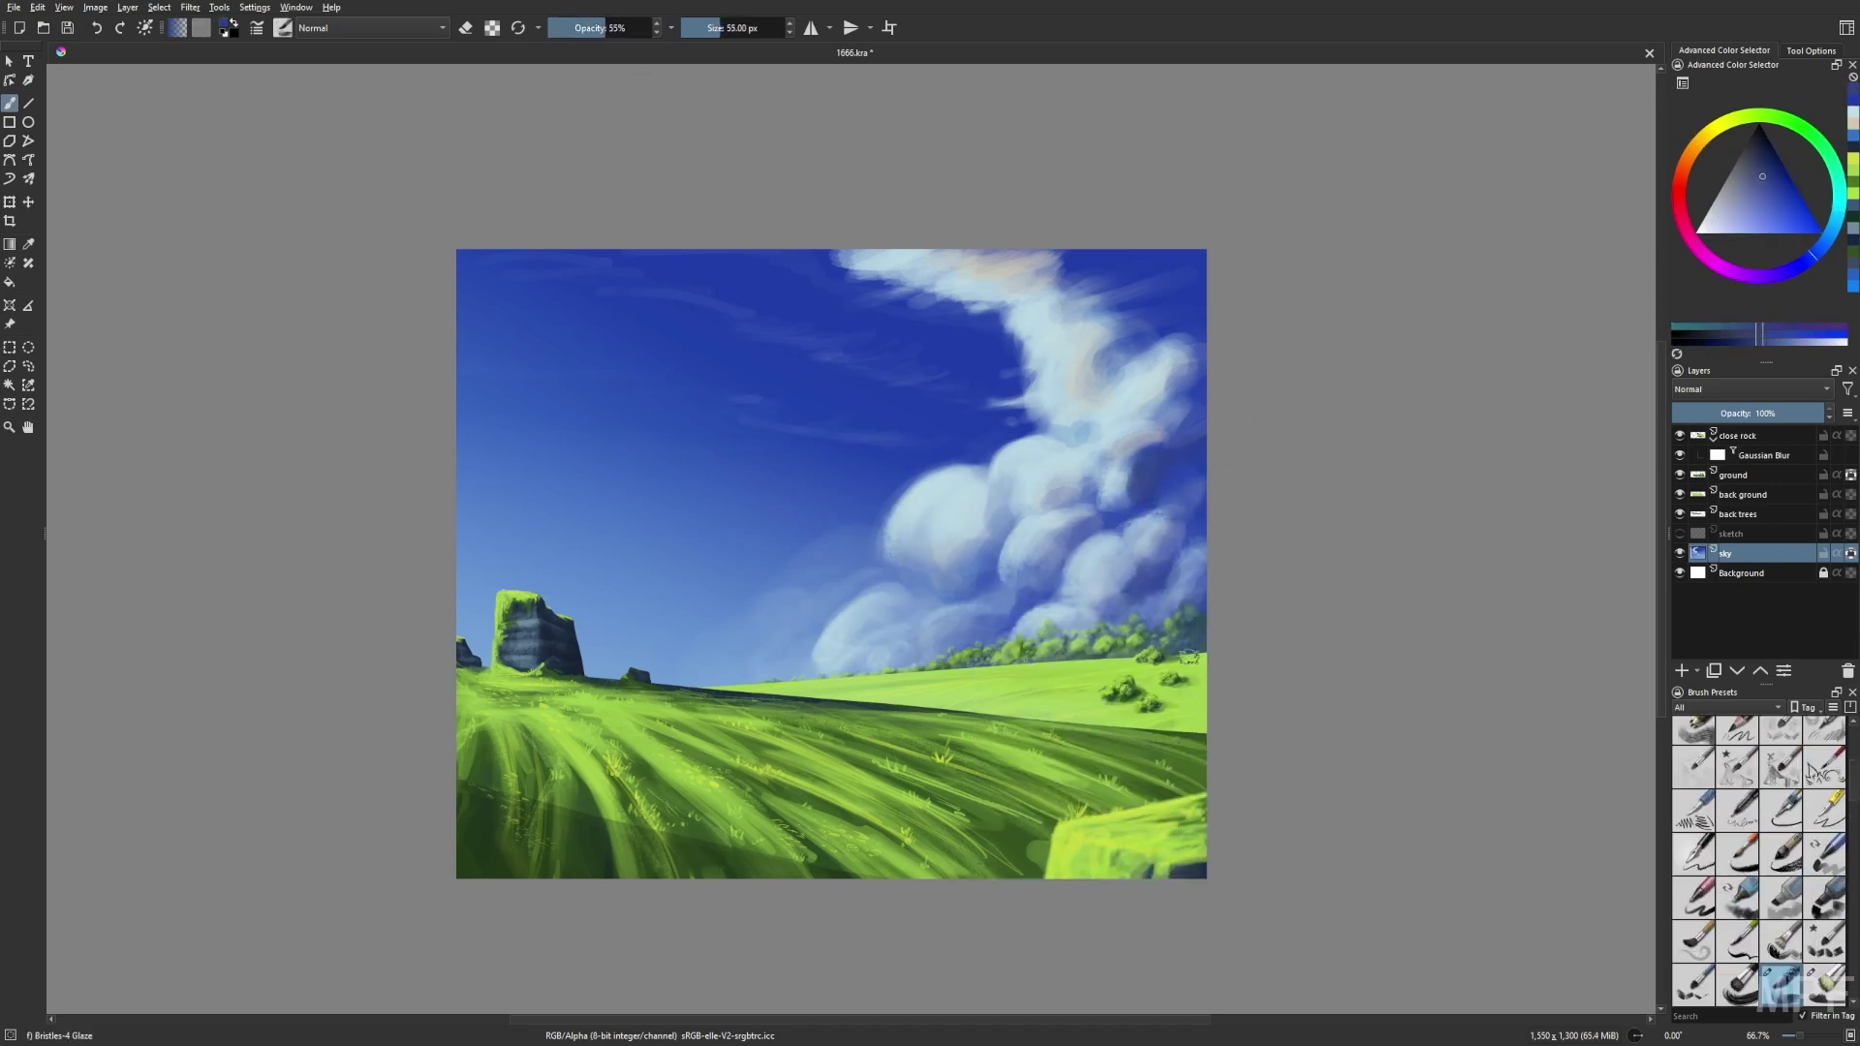
Paint low pale clouds along the horizon behind the standing rock with Bristles-4 Glaze at 55% opacity.
ctrl+click(824, 630)
drag(504, 591, 717, 668)
key(m)
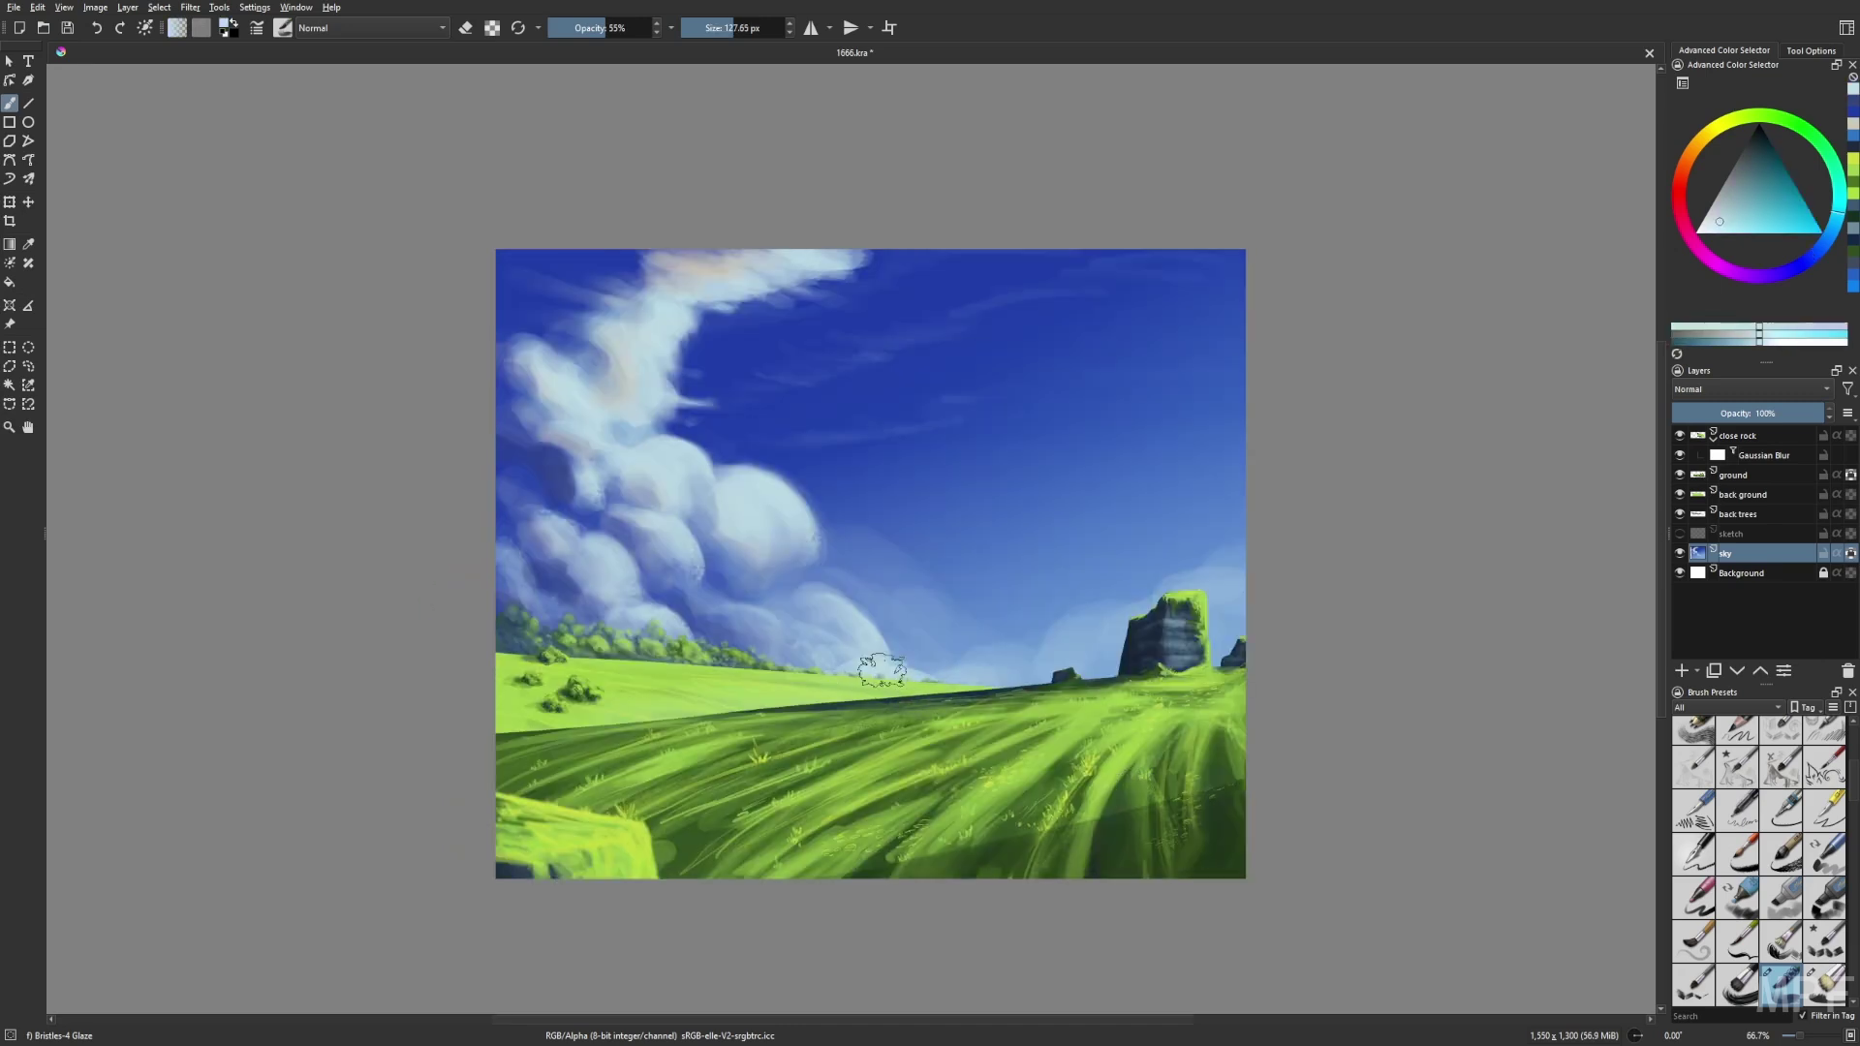
mouse_move(921, 678)
mouse_down()
mouse_move(776, 679)
mouse_move(1012, 688)
mouse_move(1084, 647)
mouse_move(1236, 643)
mouse_move(1228, 577)
mouse_move(1143, 504)
mouse_up()
key(m)
key(m)
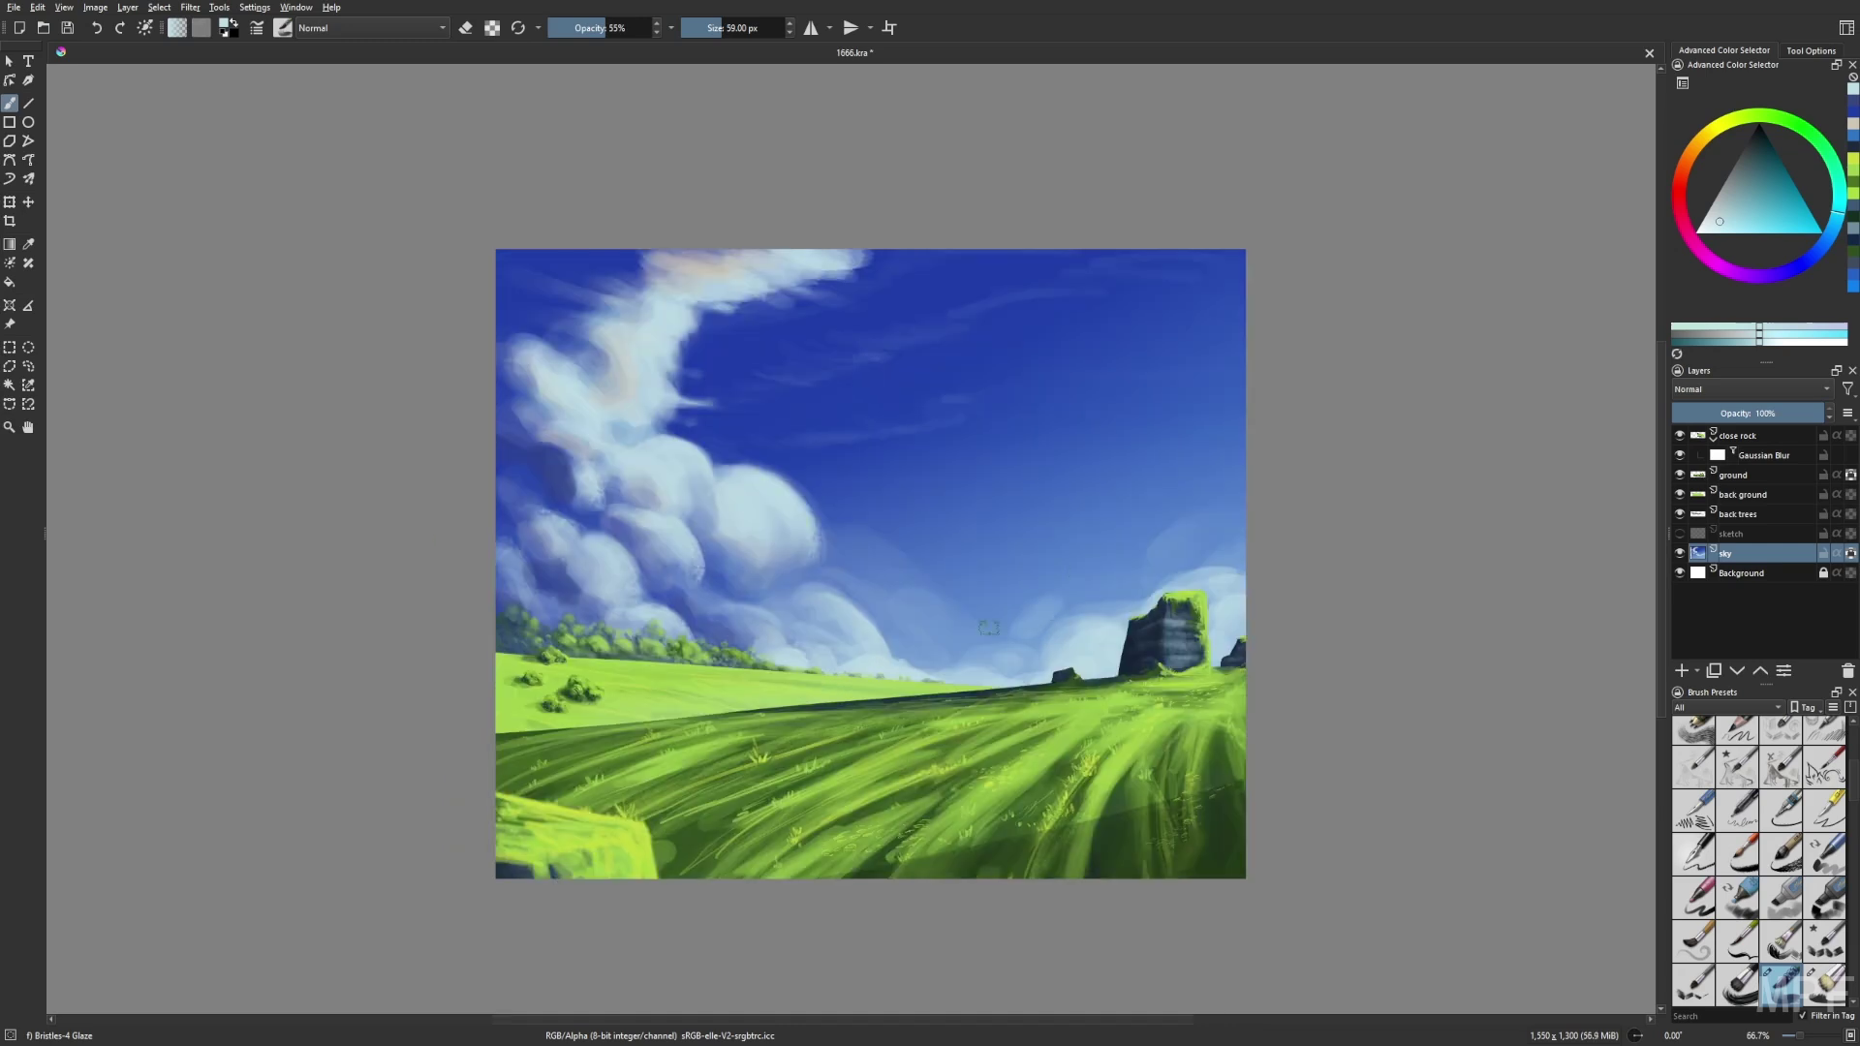
Tint the horizon clouds with peach and spread faint haze above them at 23% opacity.
ctrl+click(1036, 642)
ctrl+click(1206, 471)
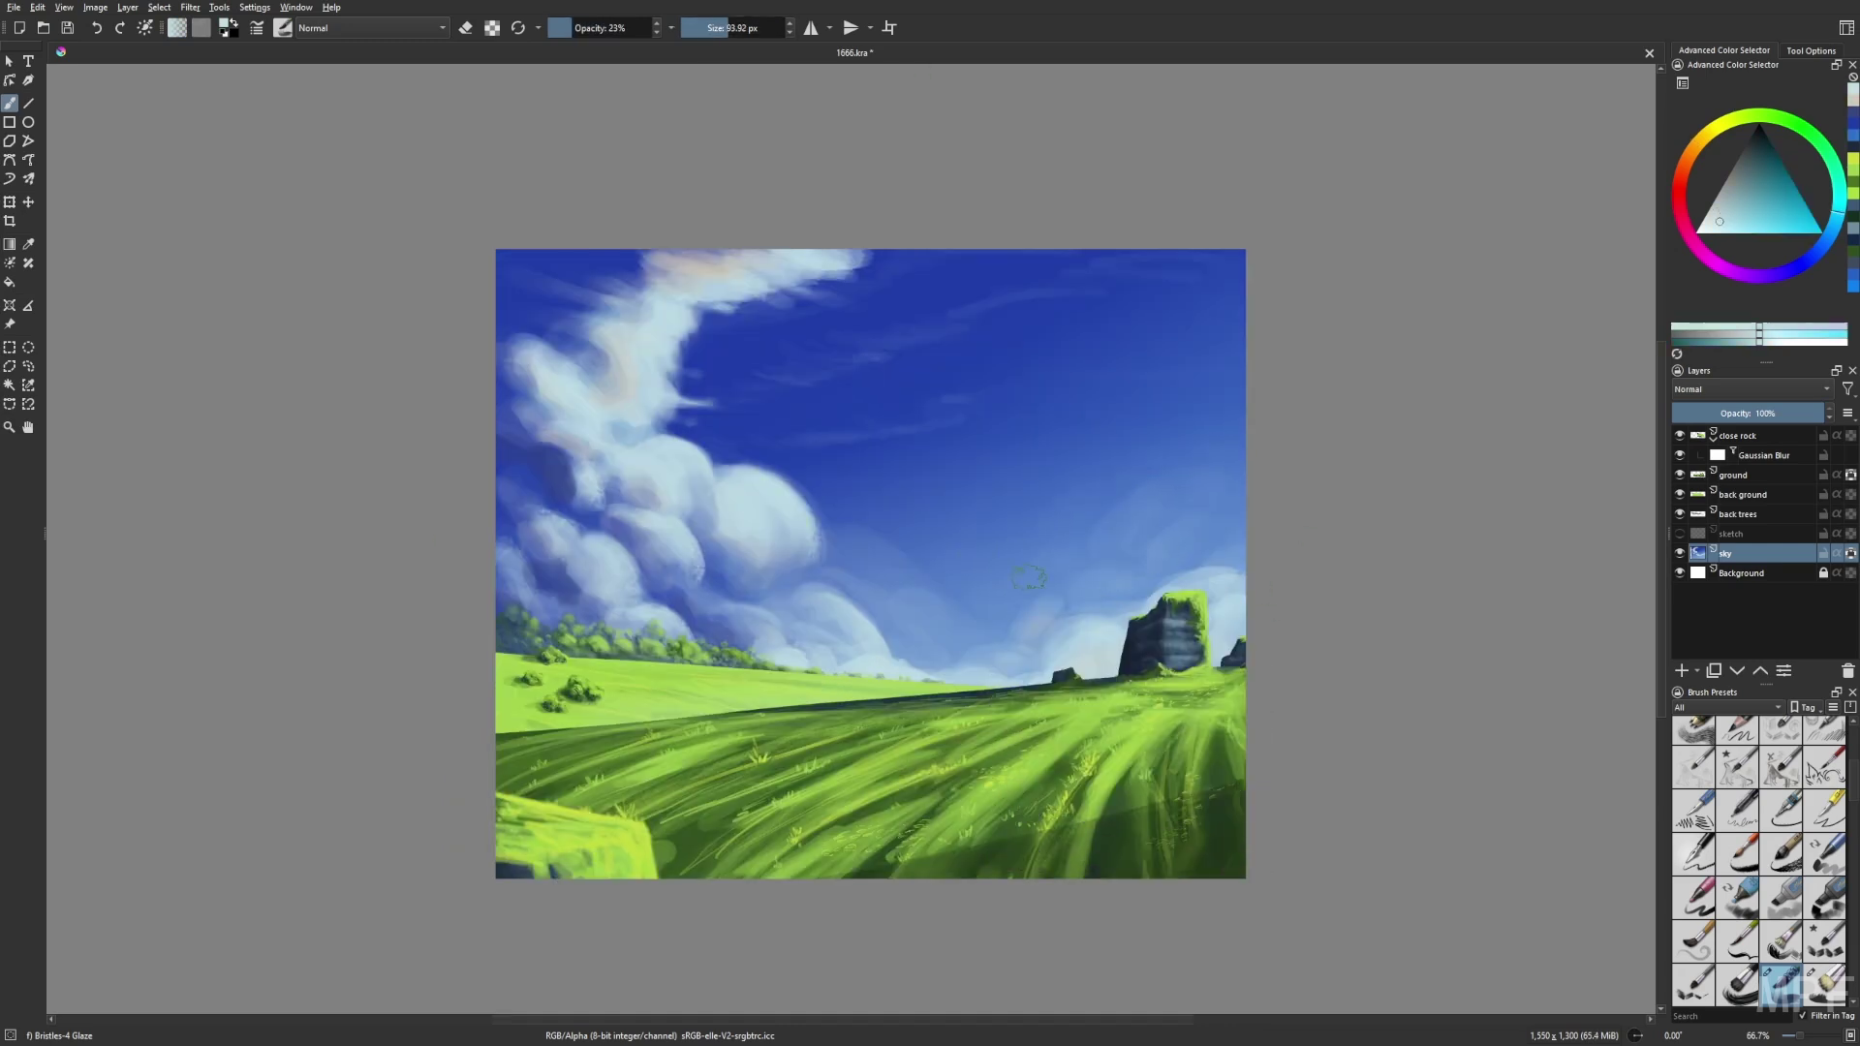
key(m)
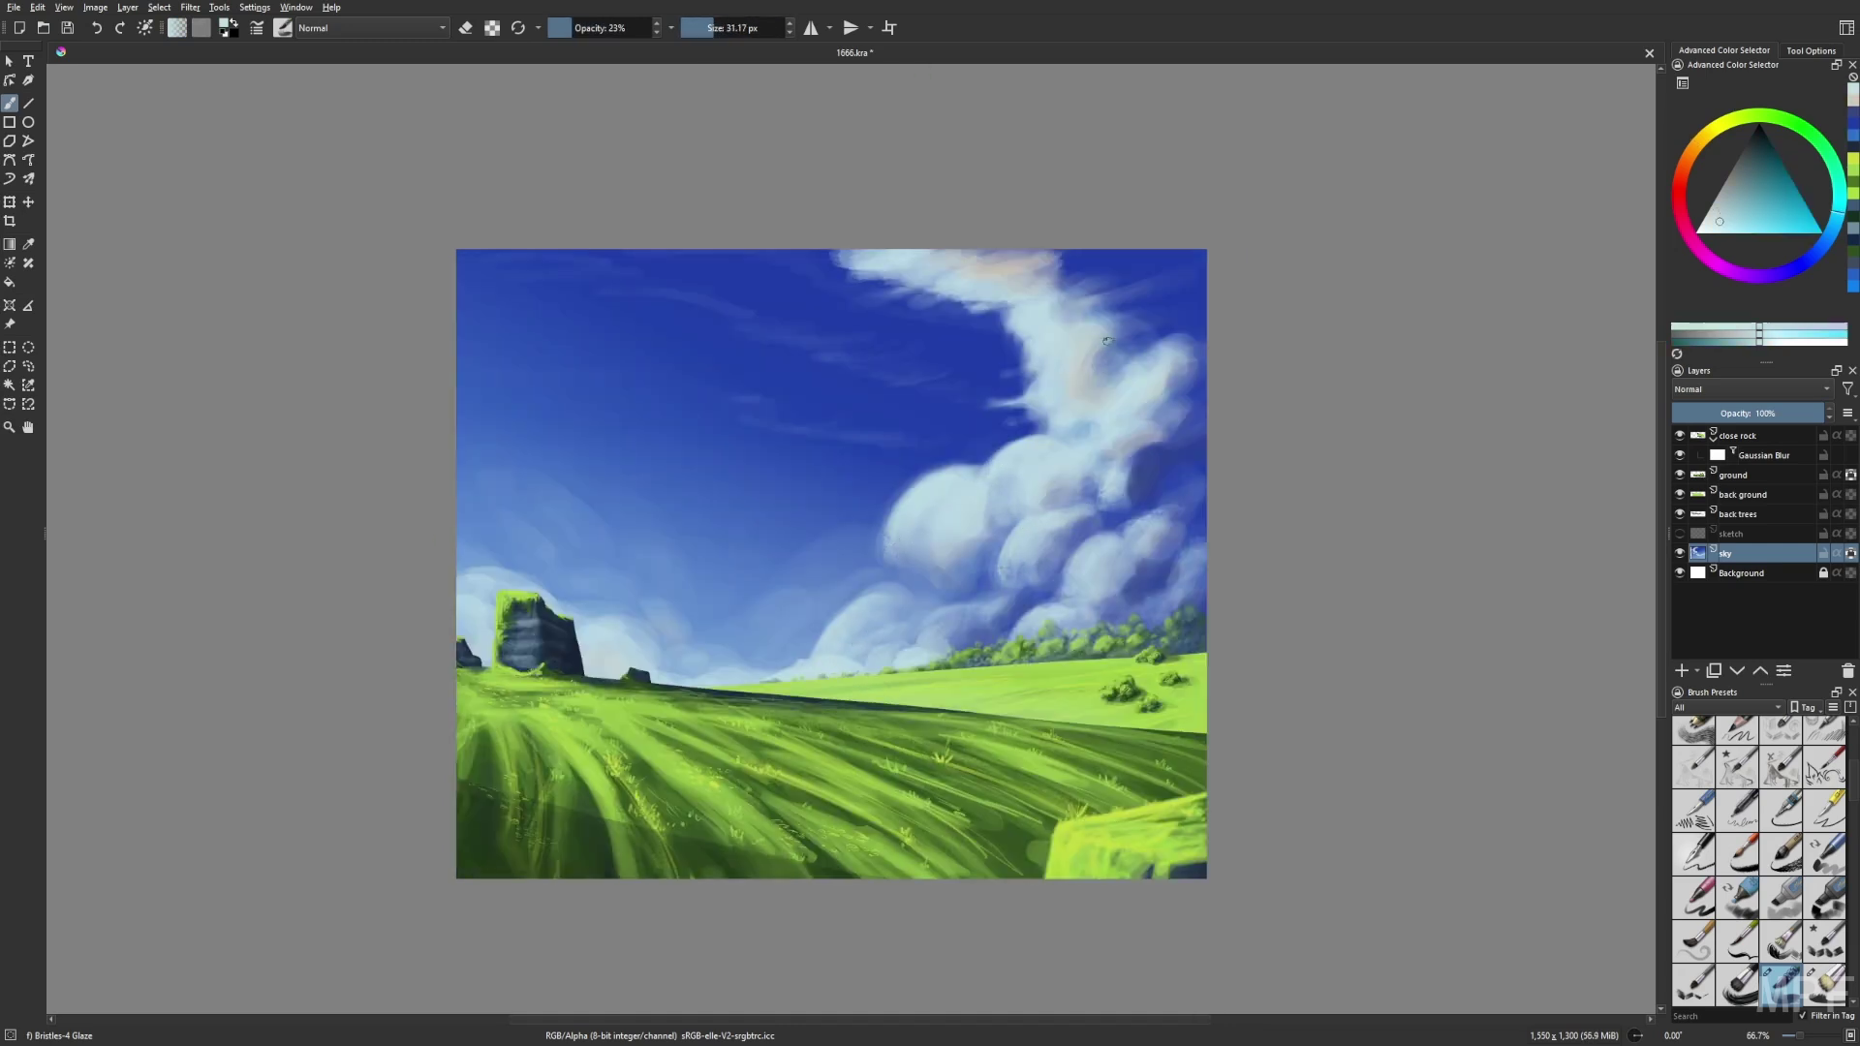
Outline the flat diamond shape in the sky on a new layer named opening with Basic-5 Size and fill it solid black.
drag(630, 384, 1015, 373)
right_click(1285, 594)
drag(631, 384, 1016, 373)
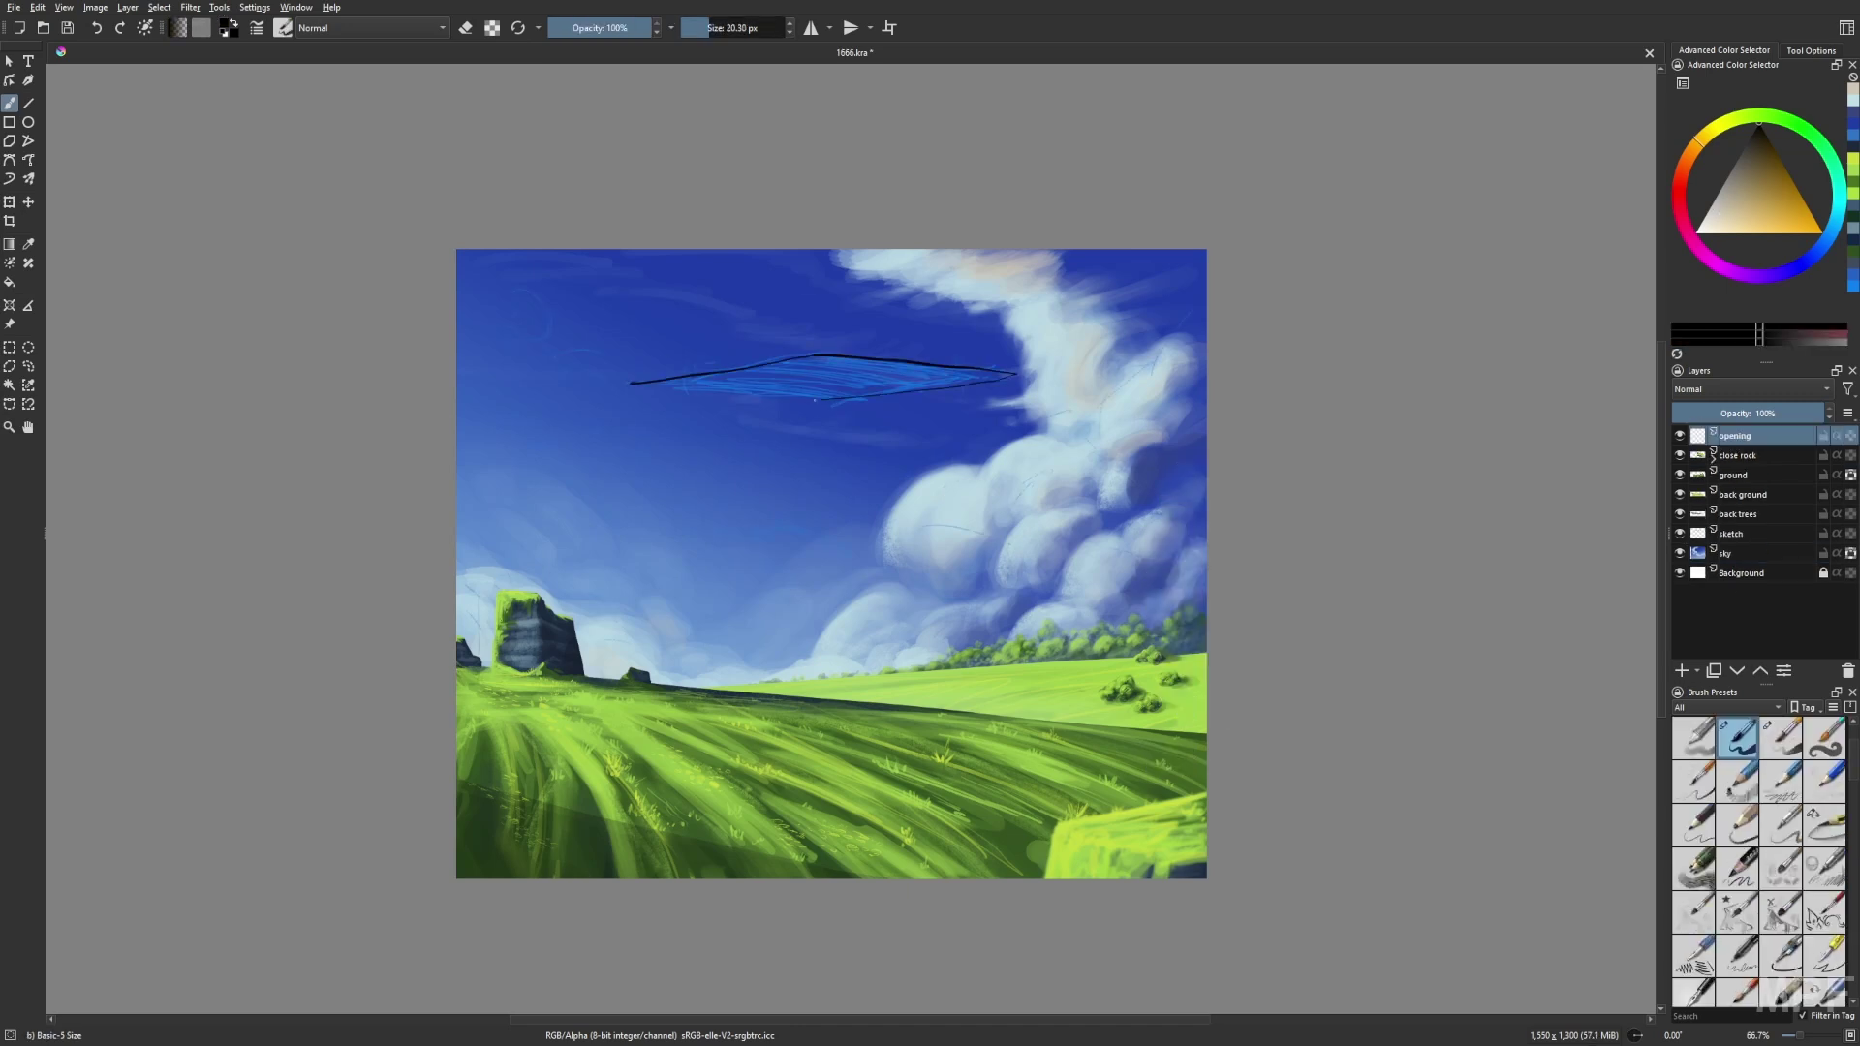
key(slash)
key(slash)
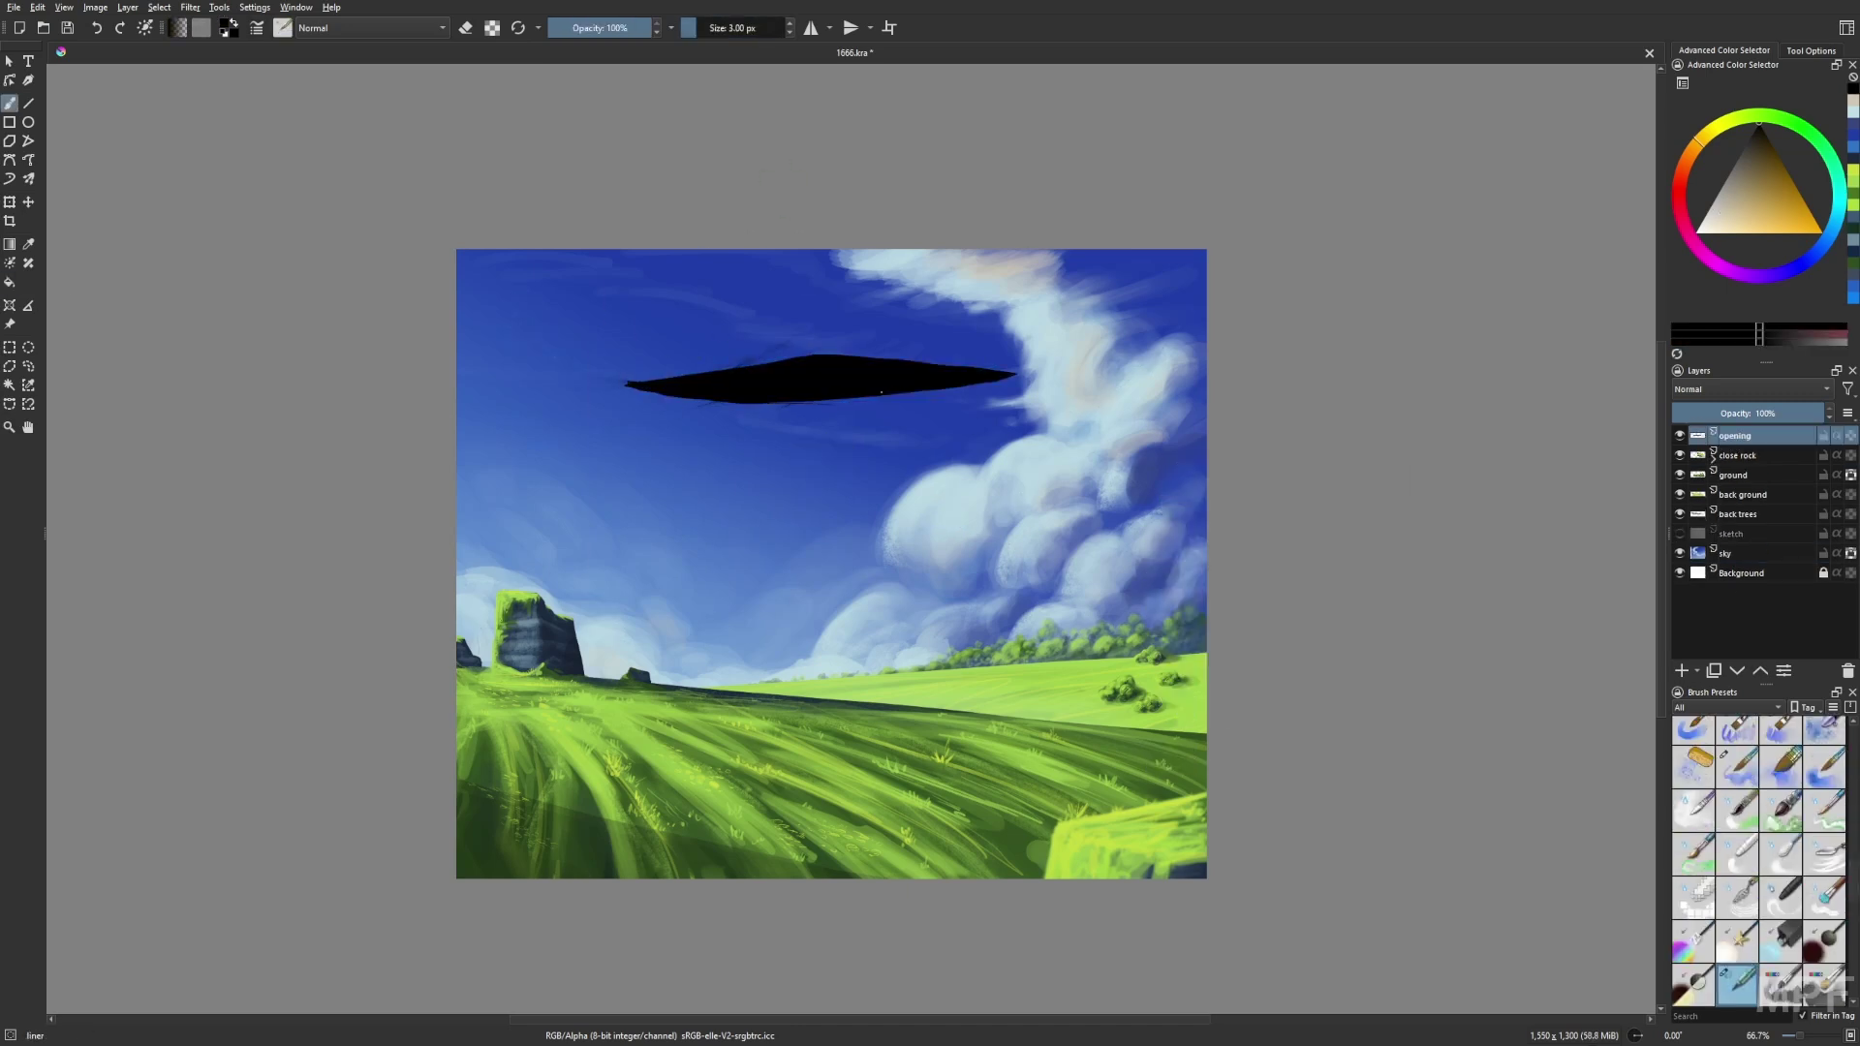
Mirror the canvas view and fray the black sky opening's edges with fine black strokes of the 3 px liner brush.
key(m)
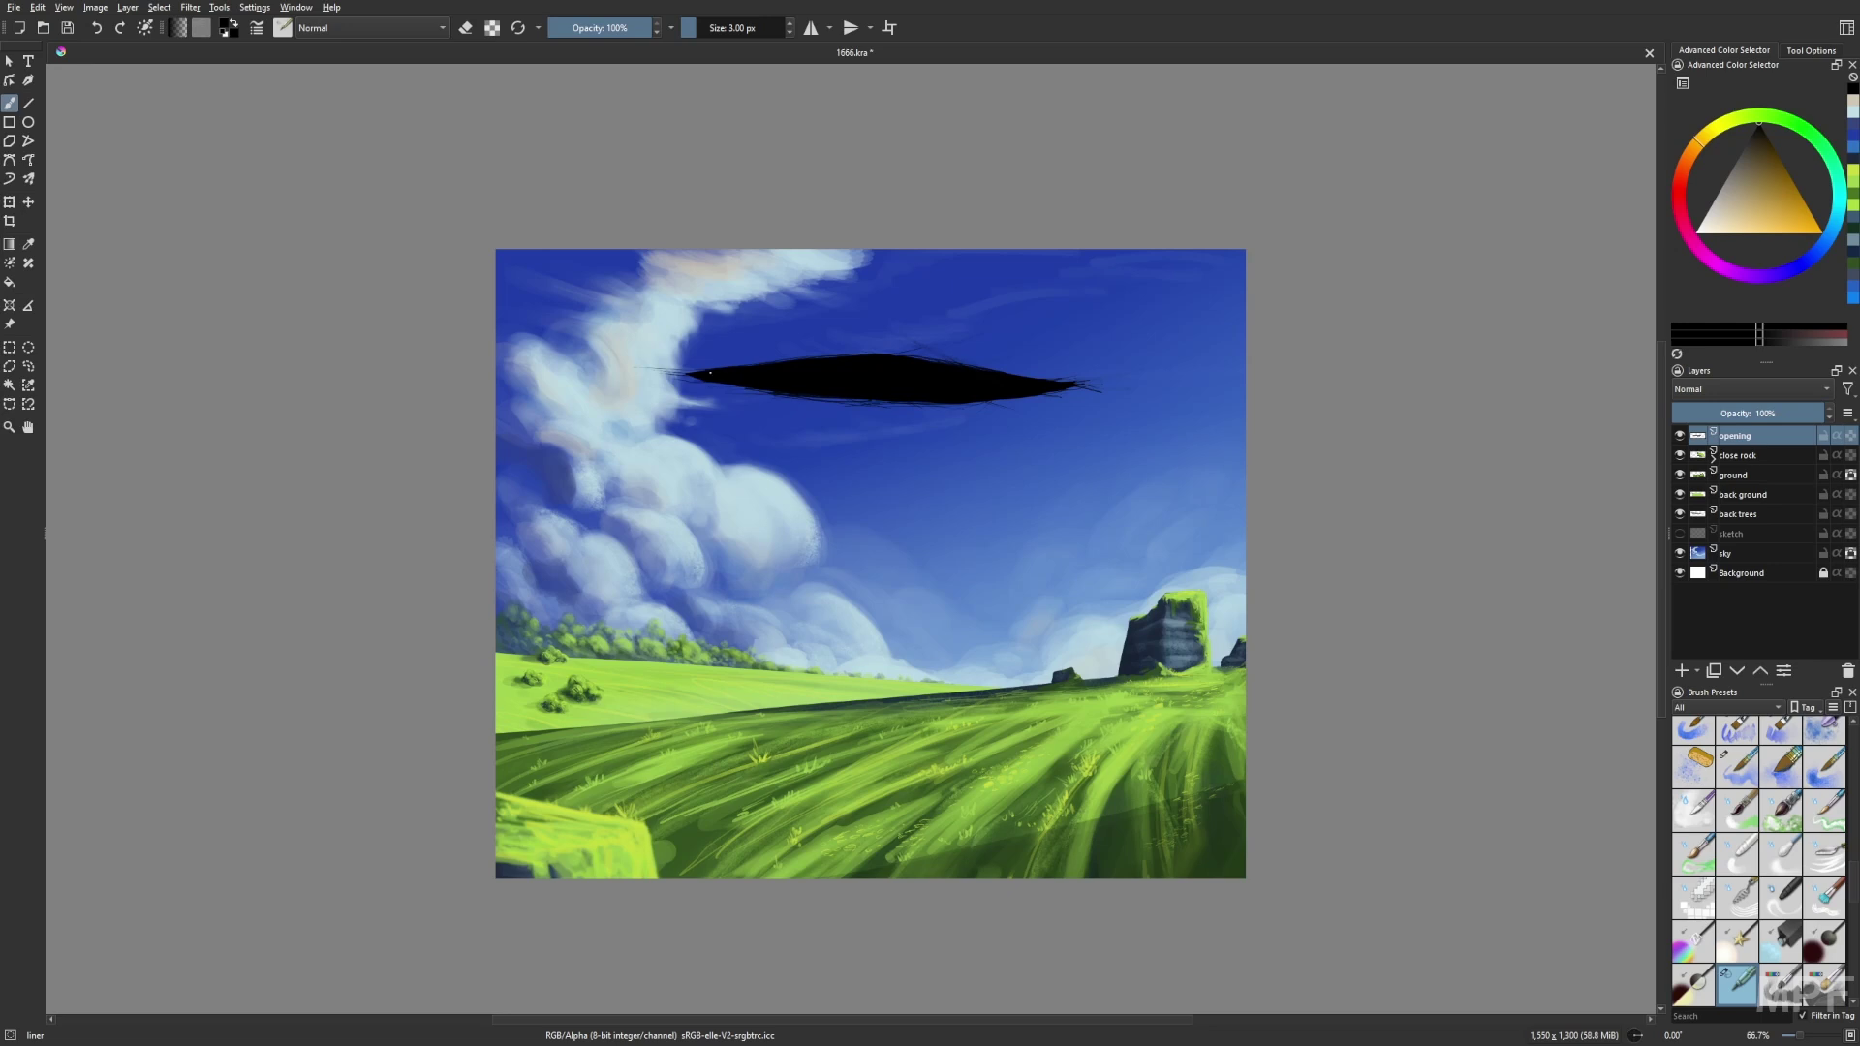
right_click(979, 582)
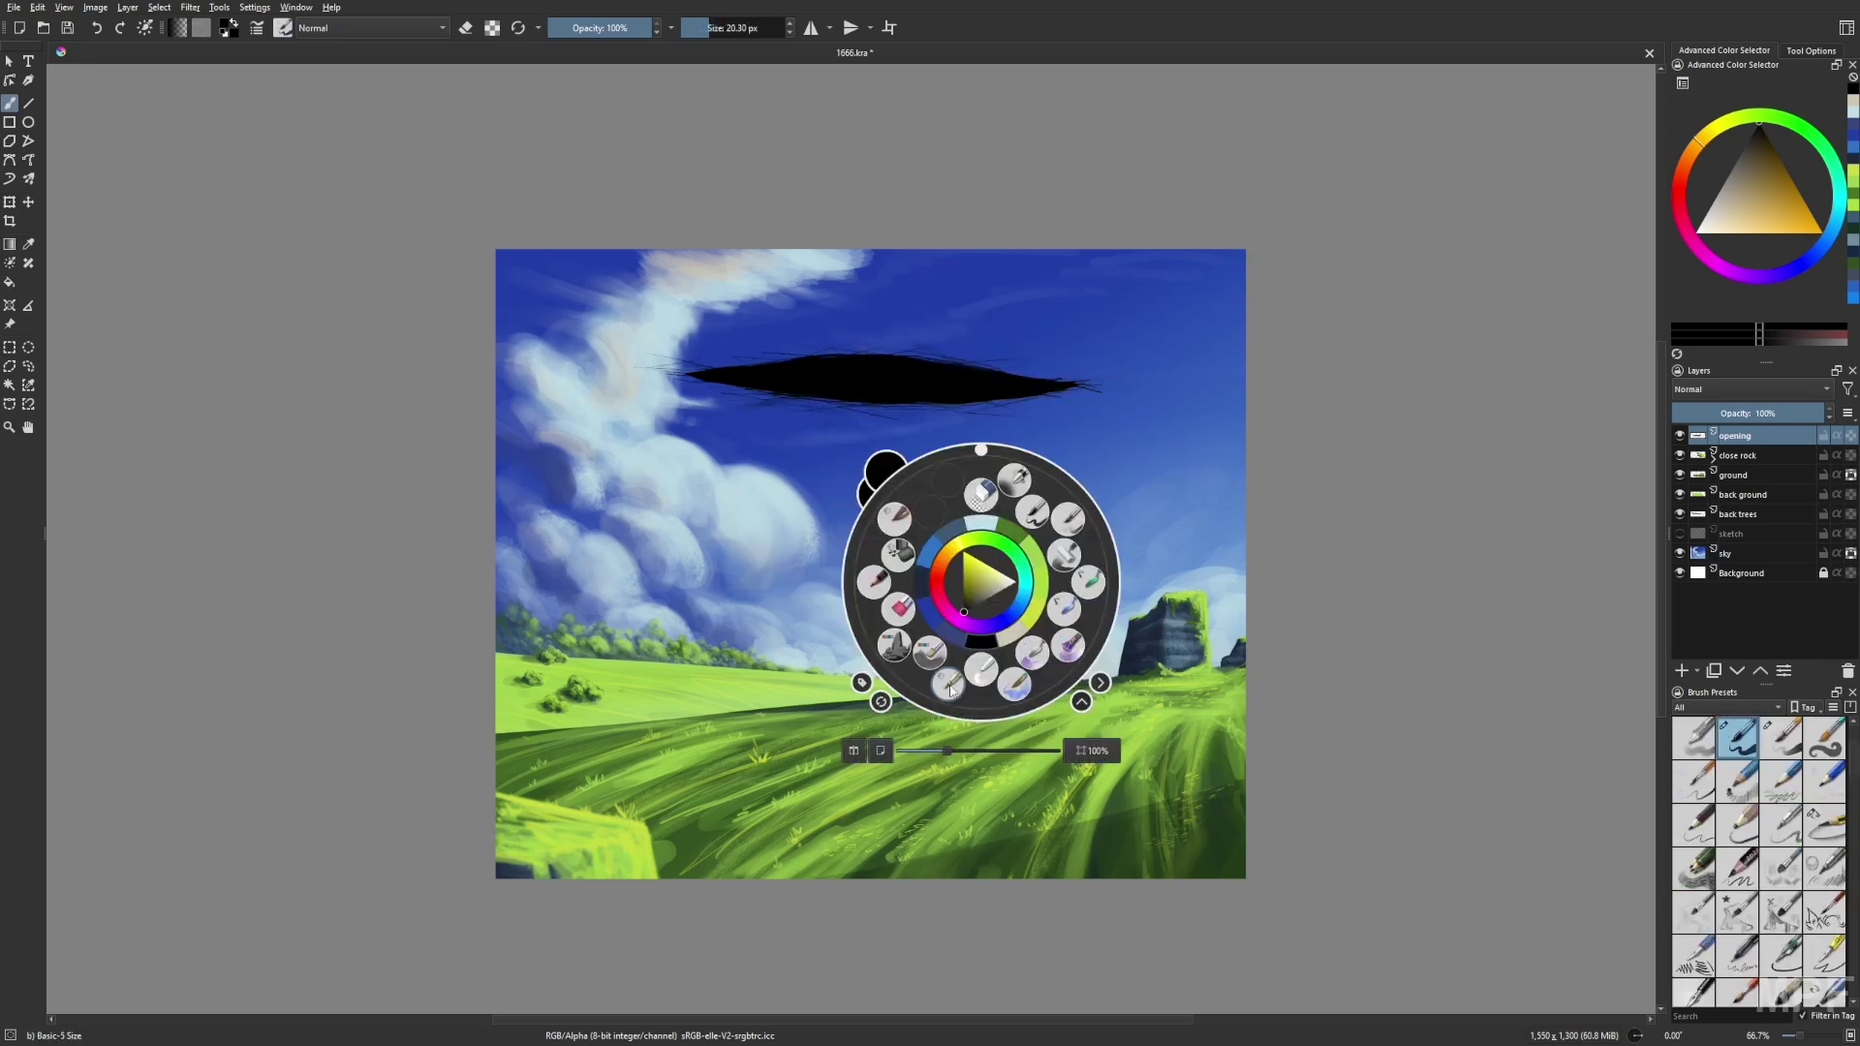
right_click(1096, 626)
click(1095, 626)
key(slash)
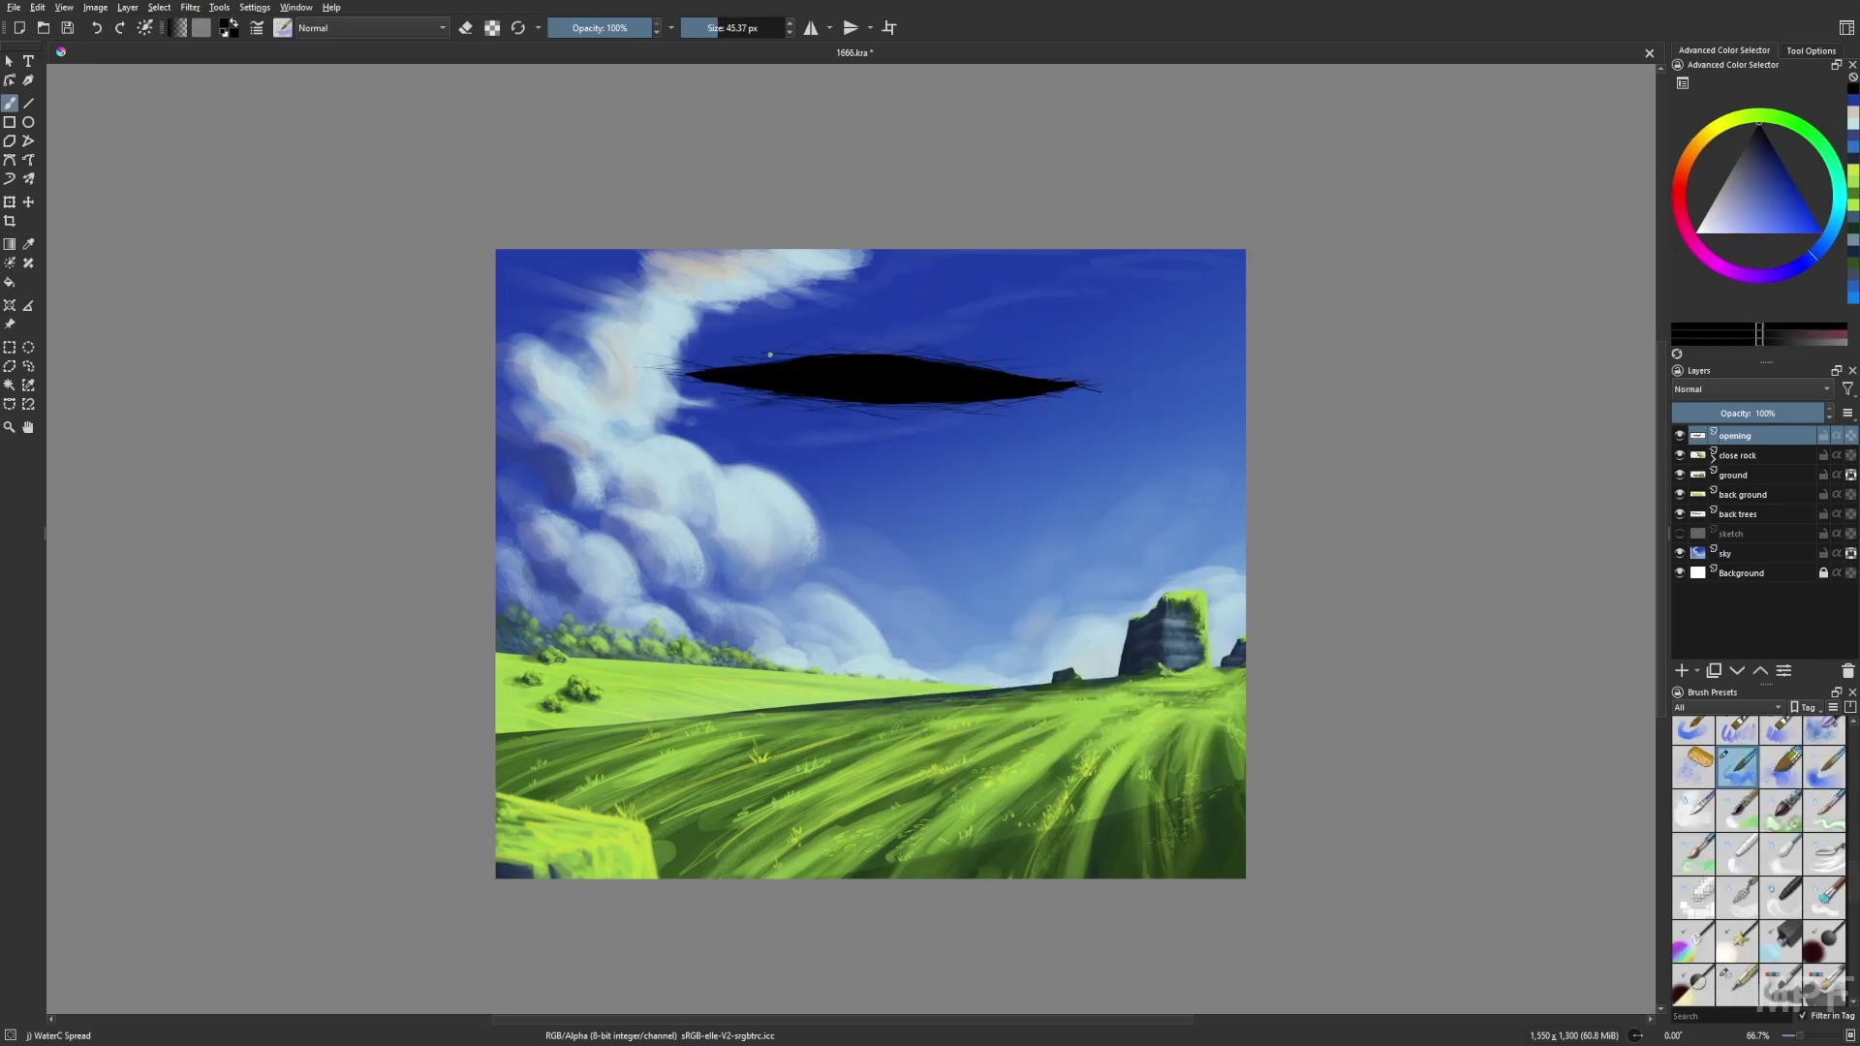
On a new layer named red, draw two vertical red lines with Basic-1 from the opening to the horizon.
key(Insert)
right_click(964, 587)
click(1047, 560)
drag(749, 377, 749, 698)
drag(994, 380, 993, 696)
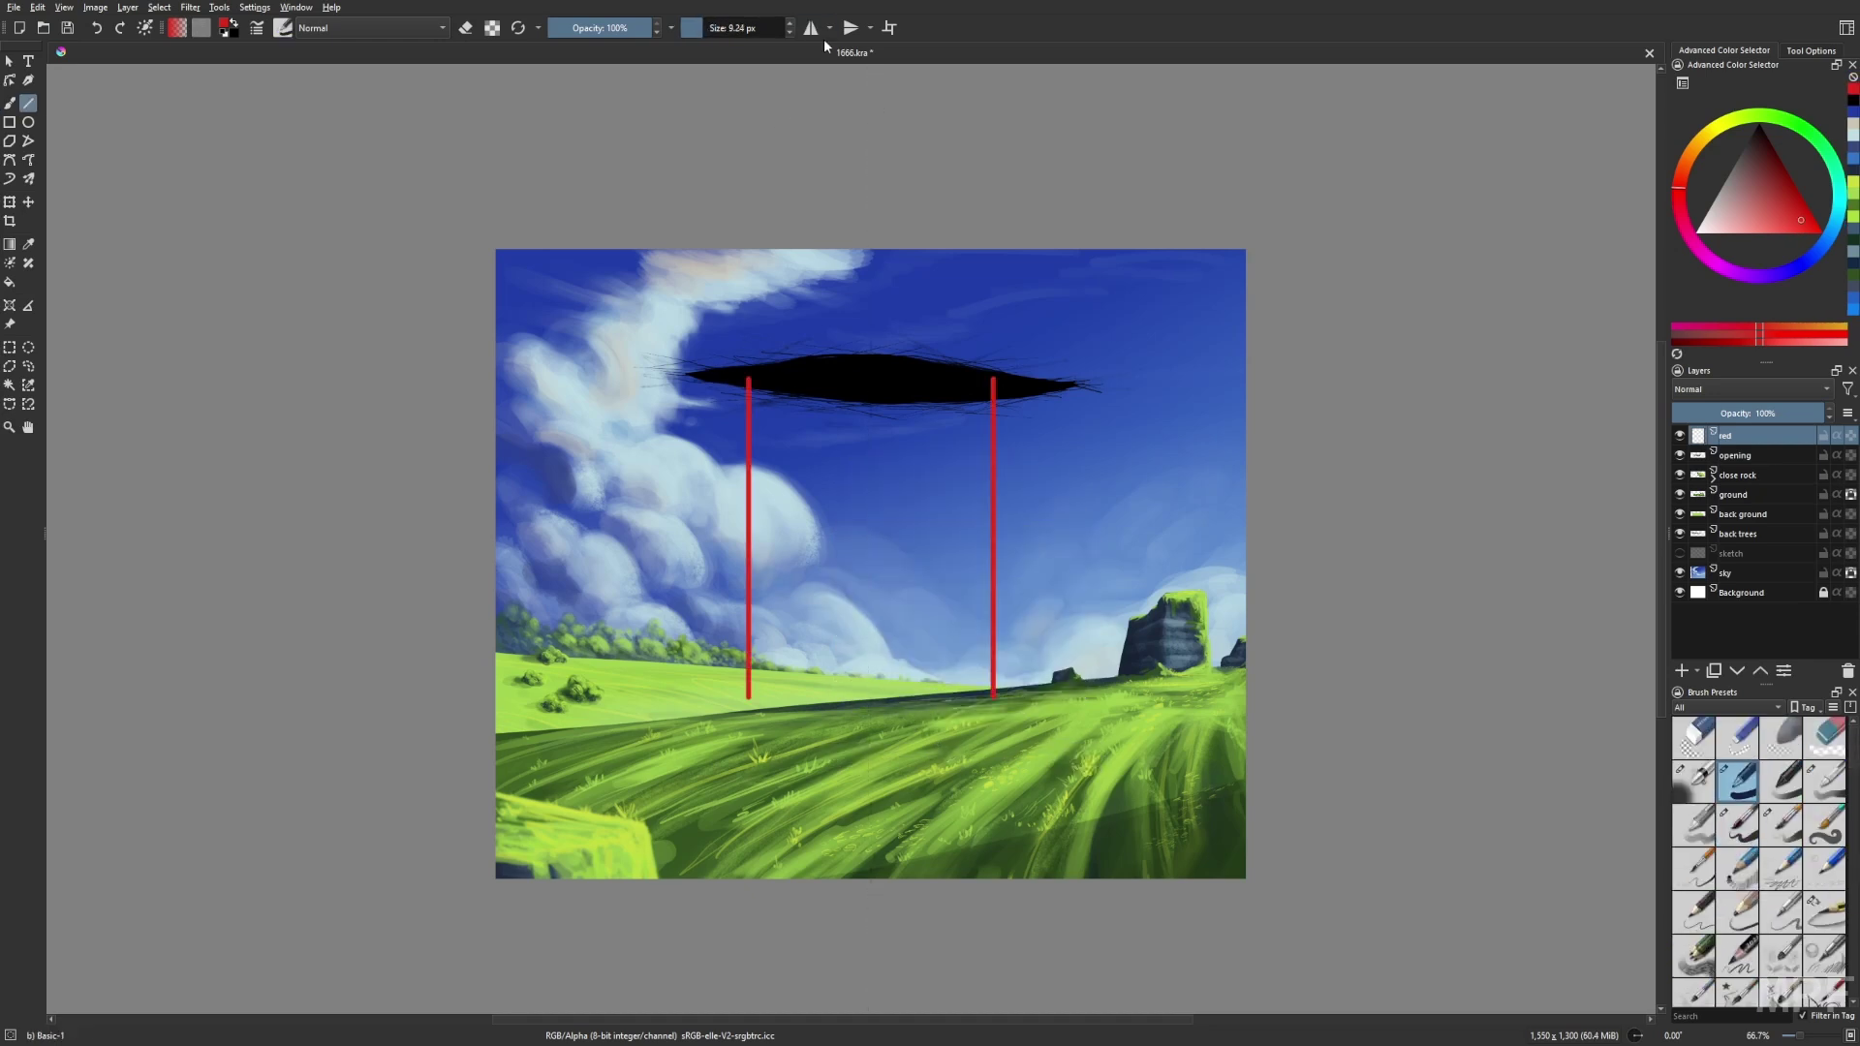
Fill the space between the lines solid red and place the red and opening layers beneath the ground layer.
key(ctrl+Page_Down)
key(ctrl+Page_Down)
key(ctrl+Page_Down)
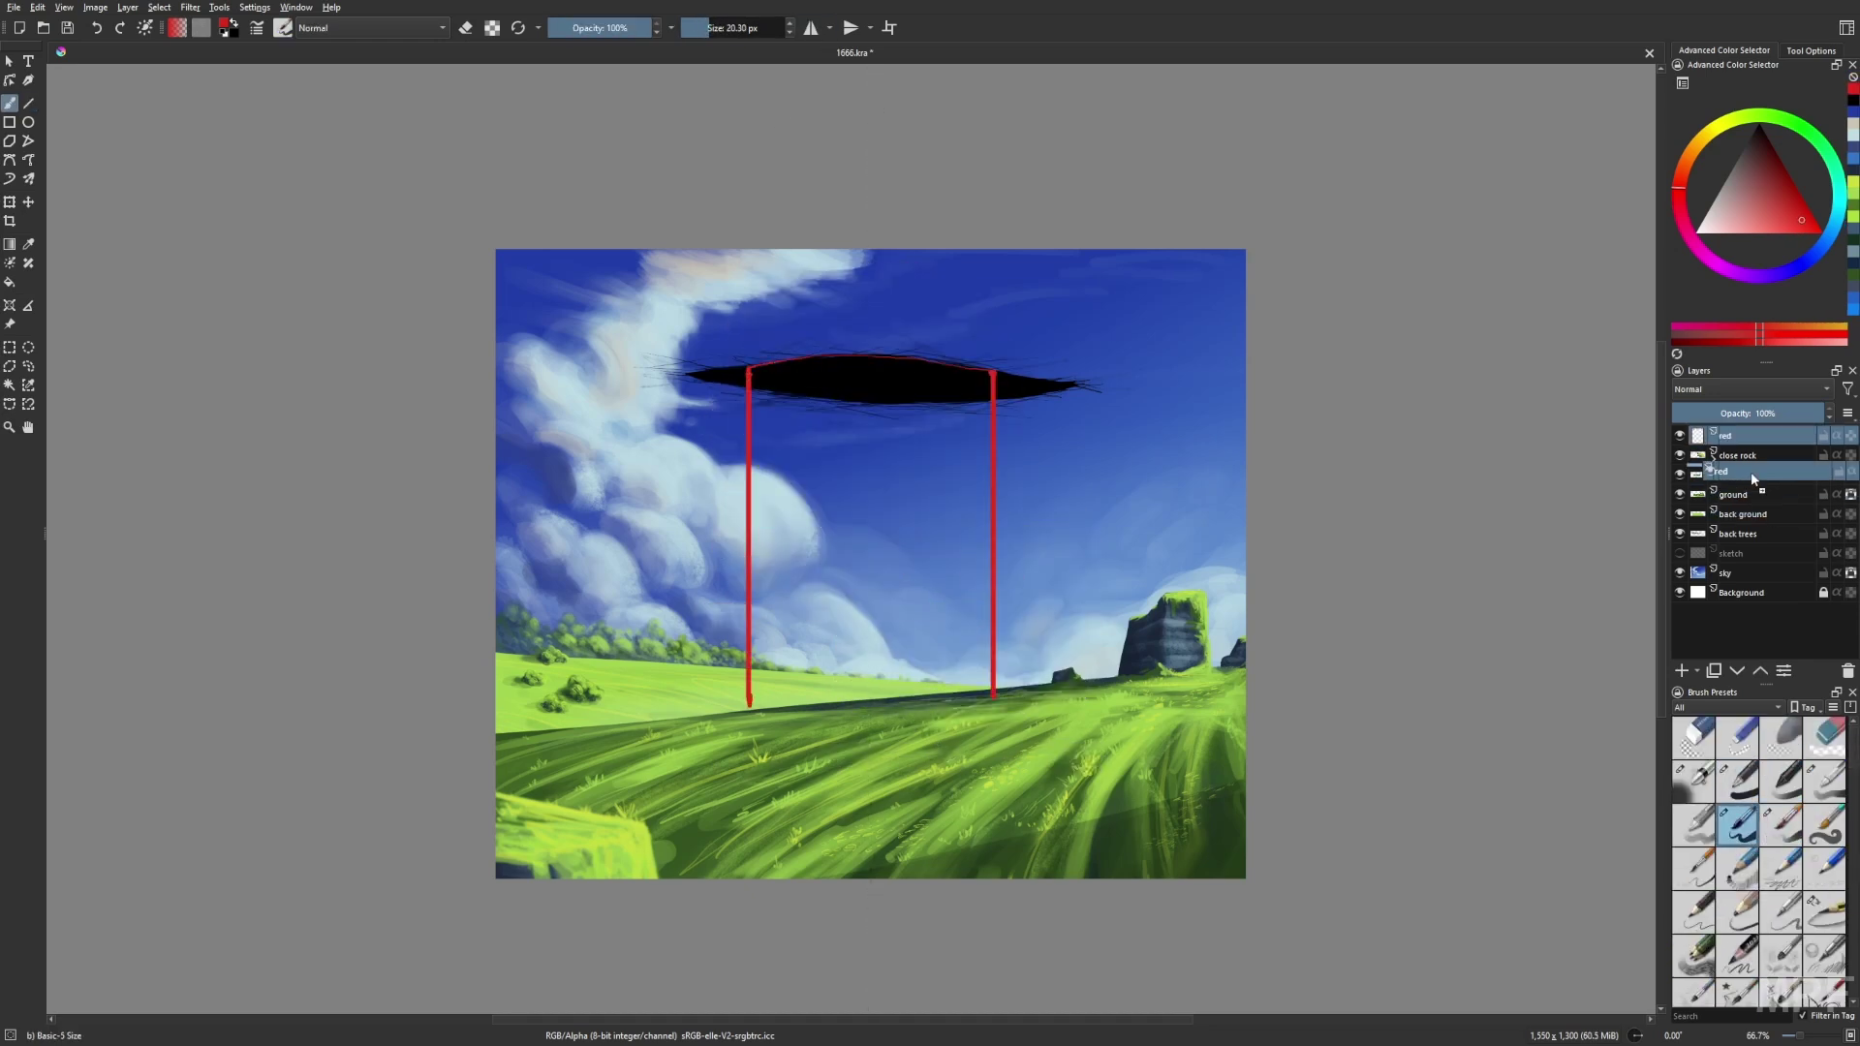
key(f)
click(953, 371)
key(b)
key(e)
key(e)
key(Page_Up)
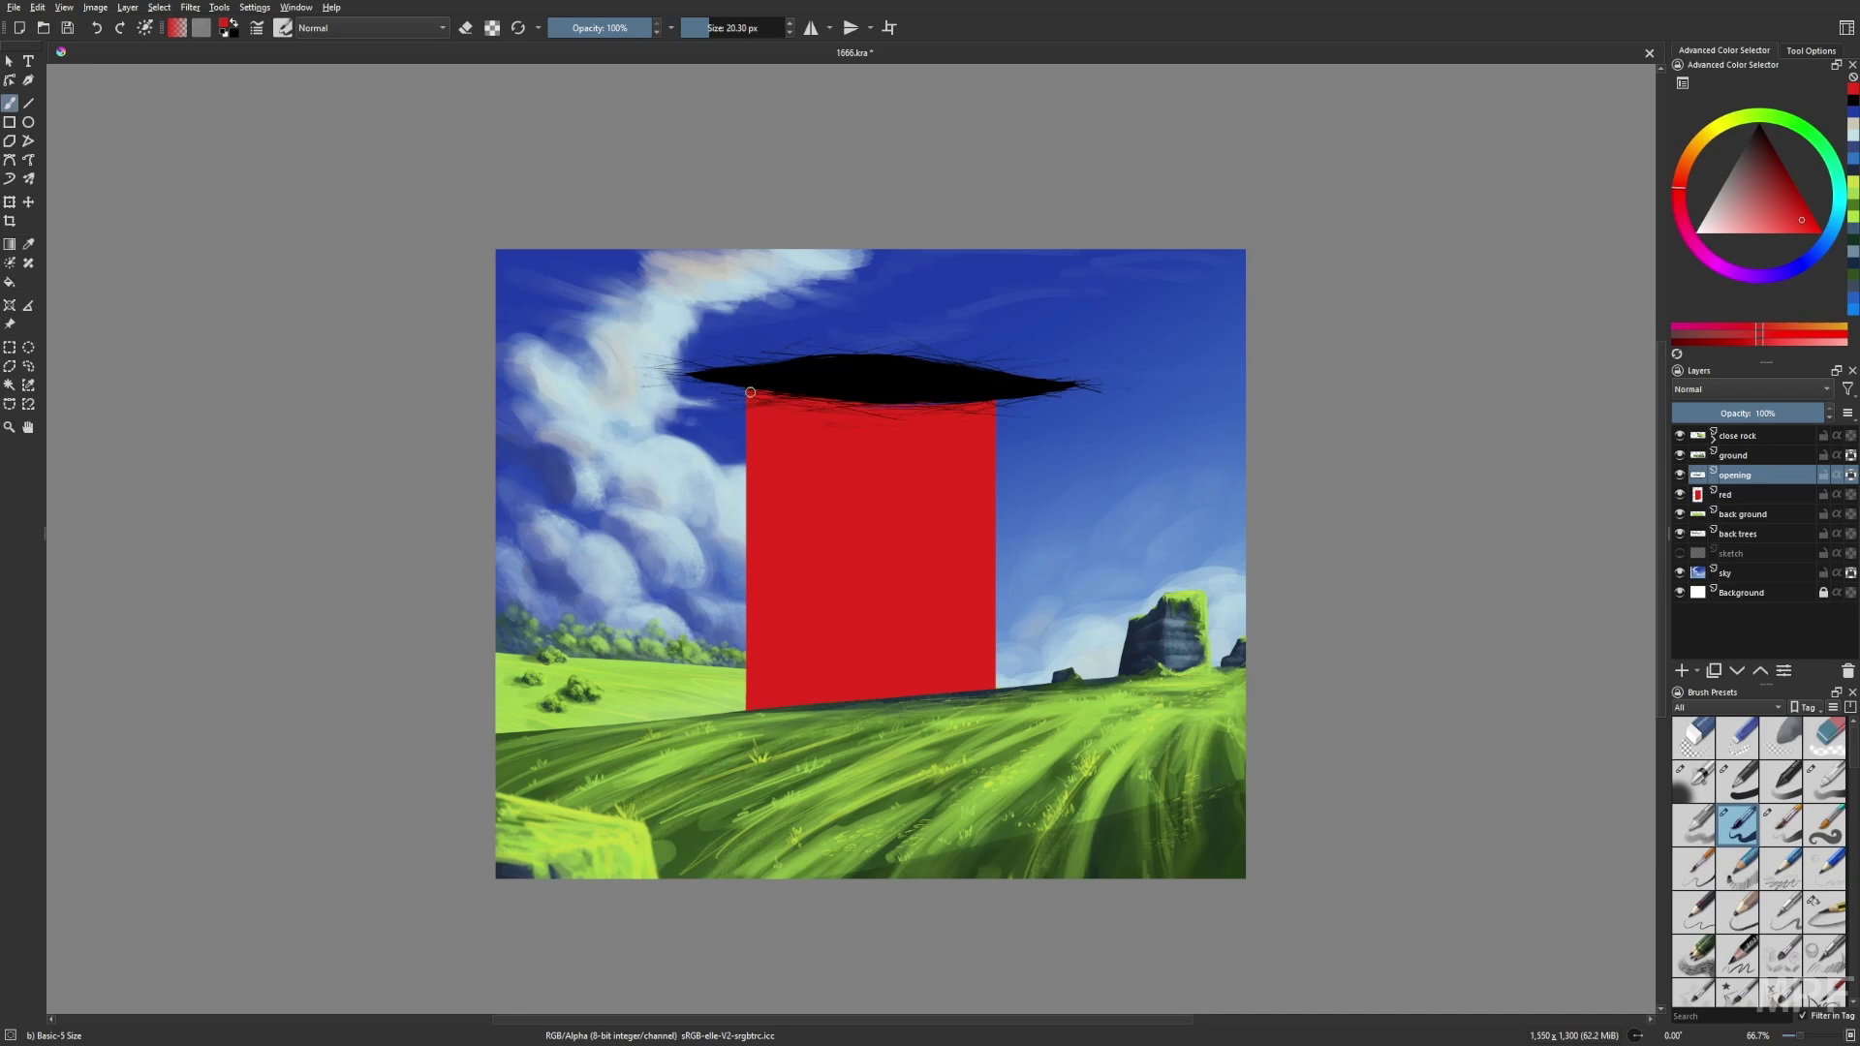
Paint the middle of the black opening red on the opening layer with Basic-5 Size at about 43 px.
key(bracketright)
key(bracketright)
key(bracketright)
mouse_move(756, 397)
mouse_down()
mouse_move(940, 387)
mouse_move(891, 368)
mouse_move(983, 397)
mouse_up()
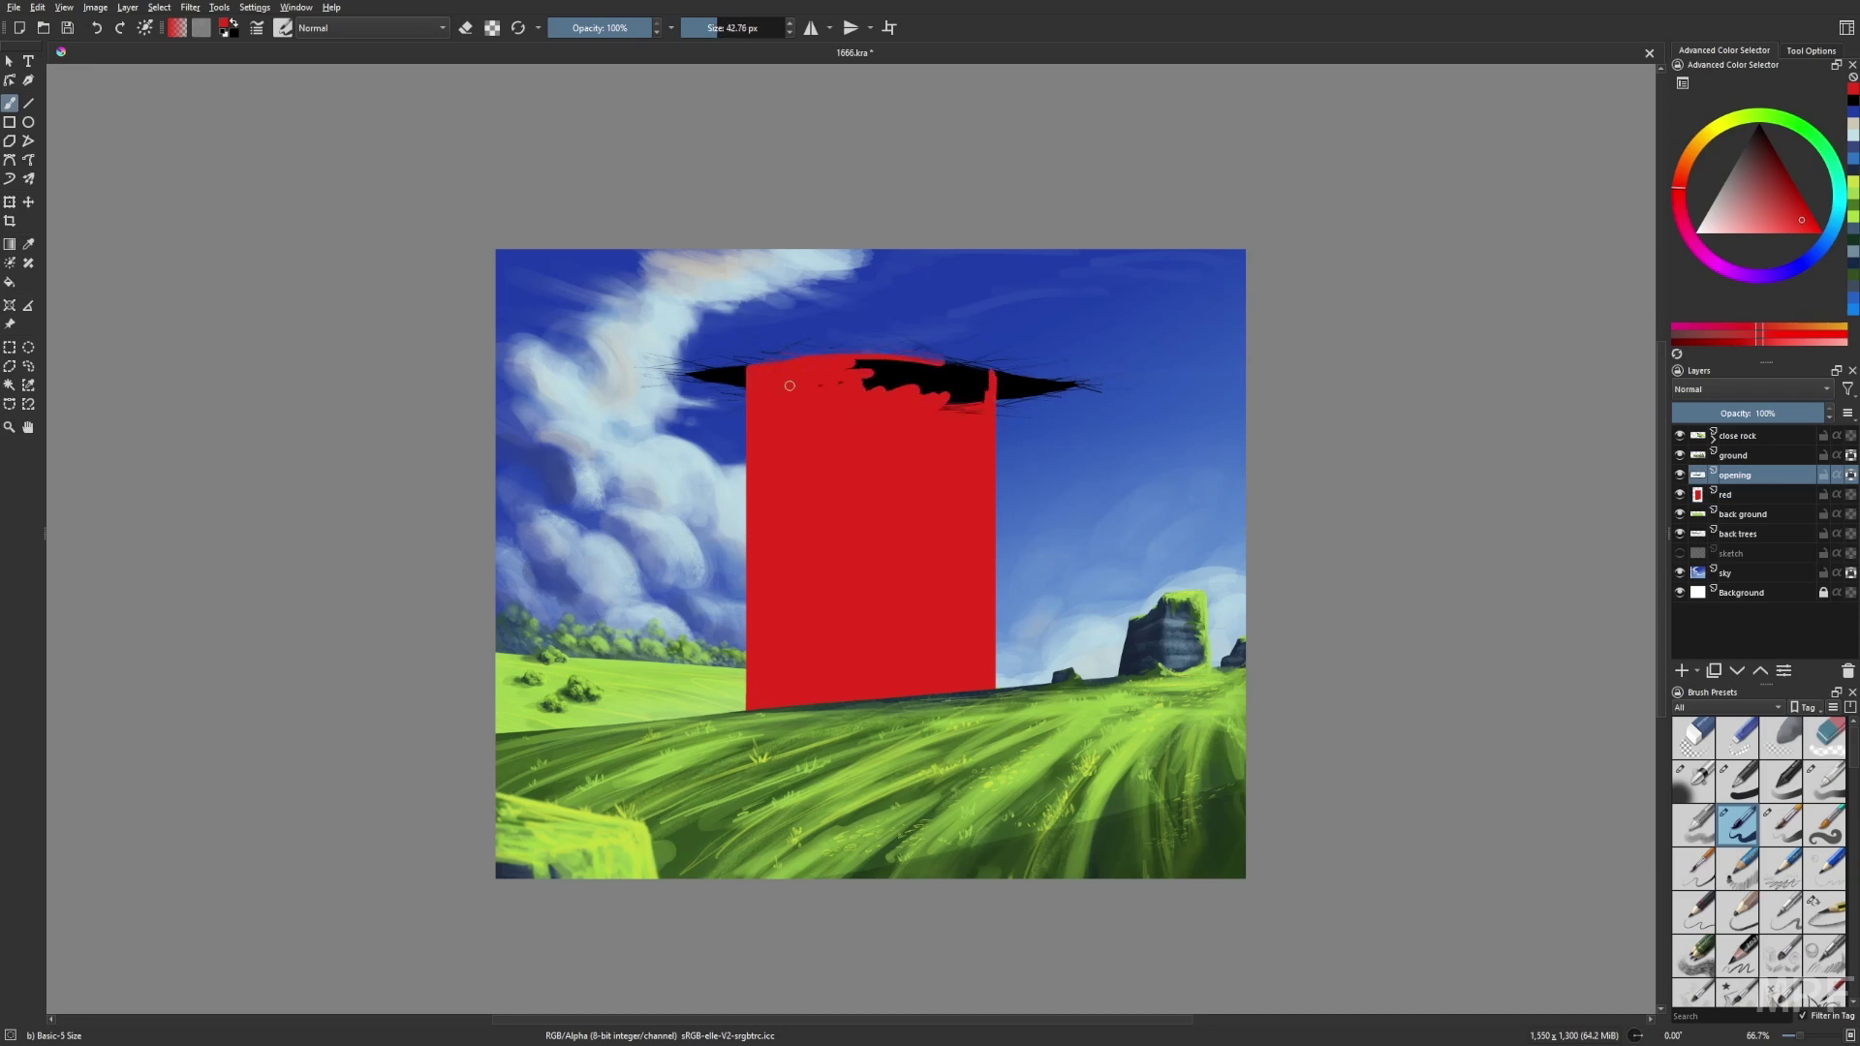
drag(862, 387, 969, 407)
Set the red layer's blending mode to Overlay and tidy the opening's red centre with a 15 px brush.
key(m)
key(alt+shift+o)
key(m)
key(bracketleft)
key(bracketleft)
key(bracketleft)
key(bracketleft)
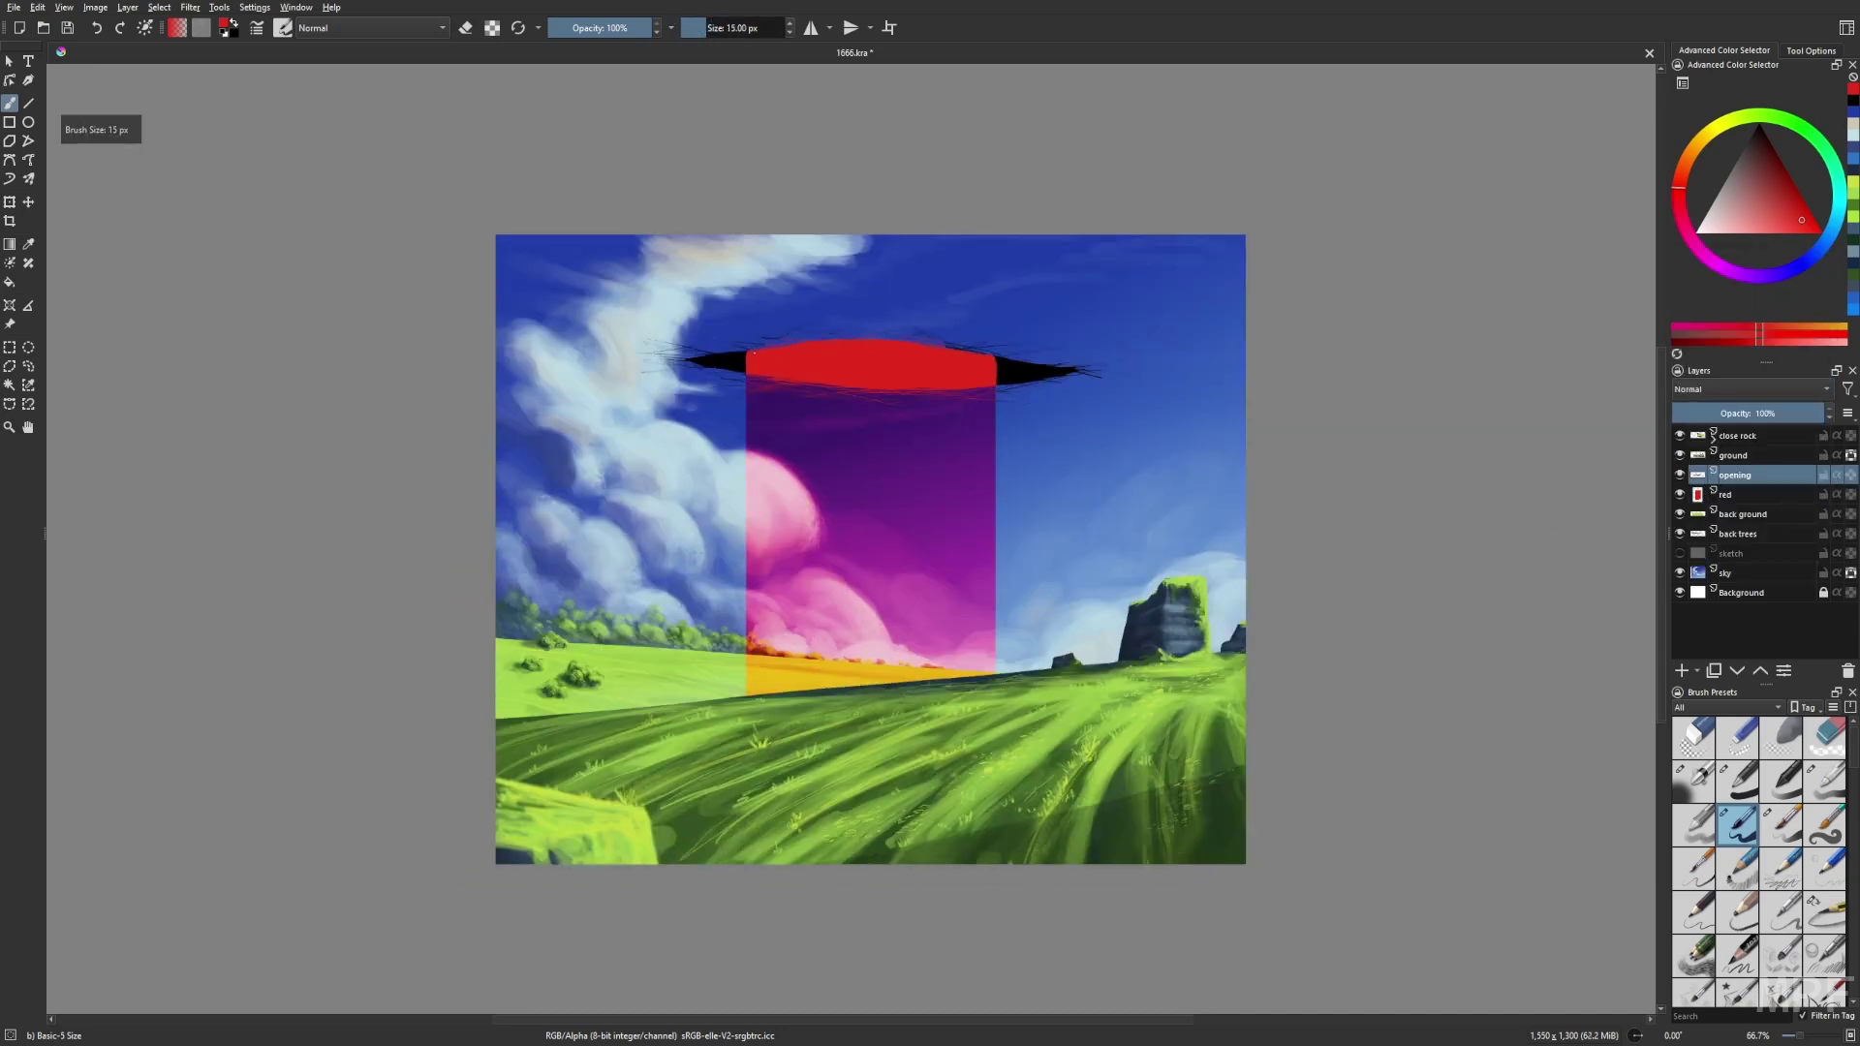
key(alt+shift+n)
Fray the red centre's rim and add faint vertical red streaks down the beam with WaterC Spread and WaterC Special Splats.
key(slash)
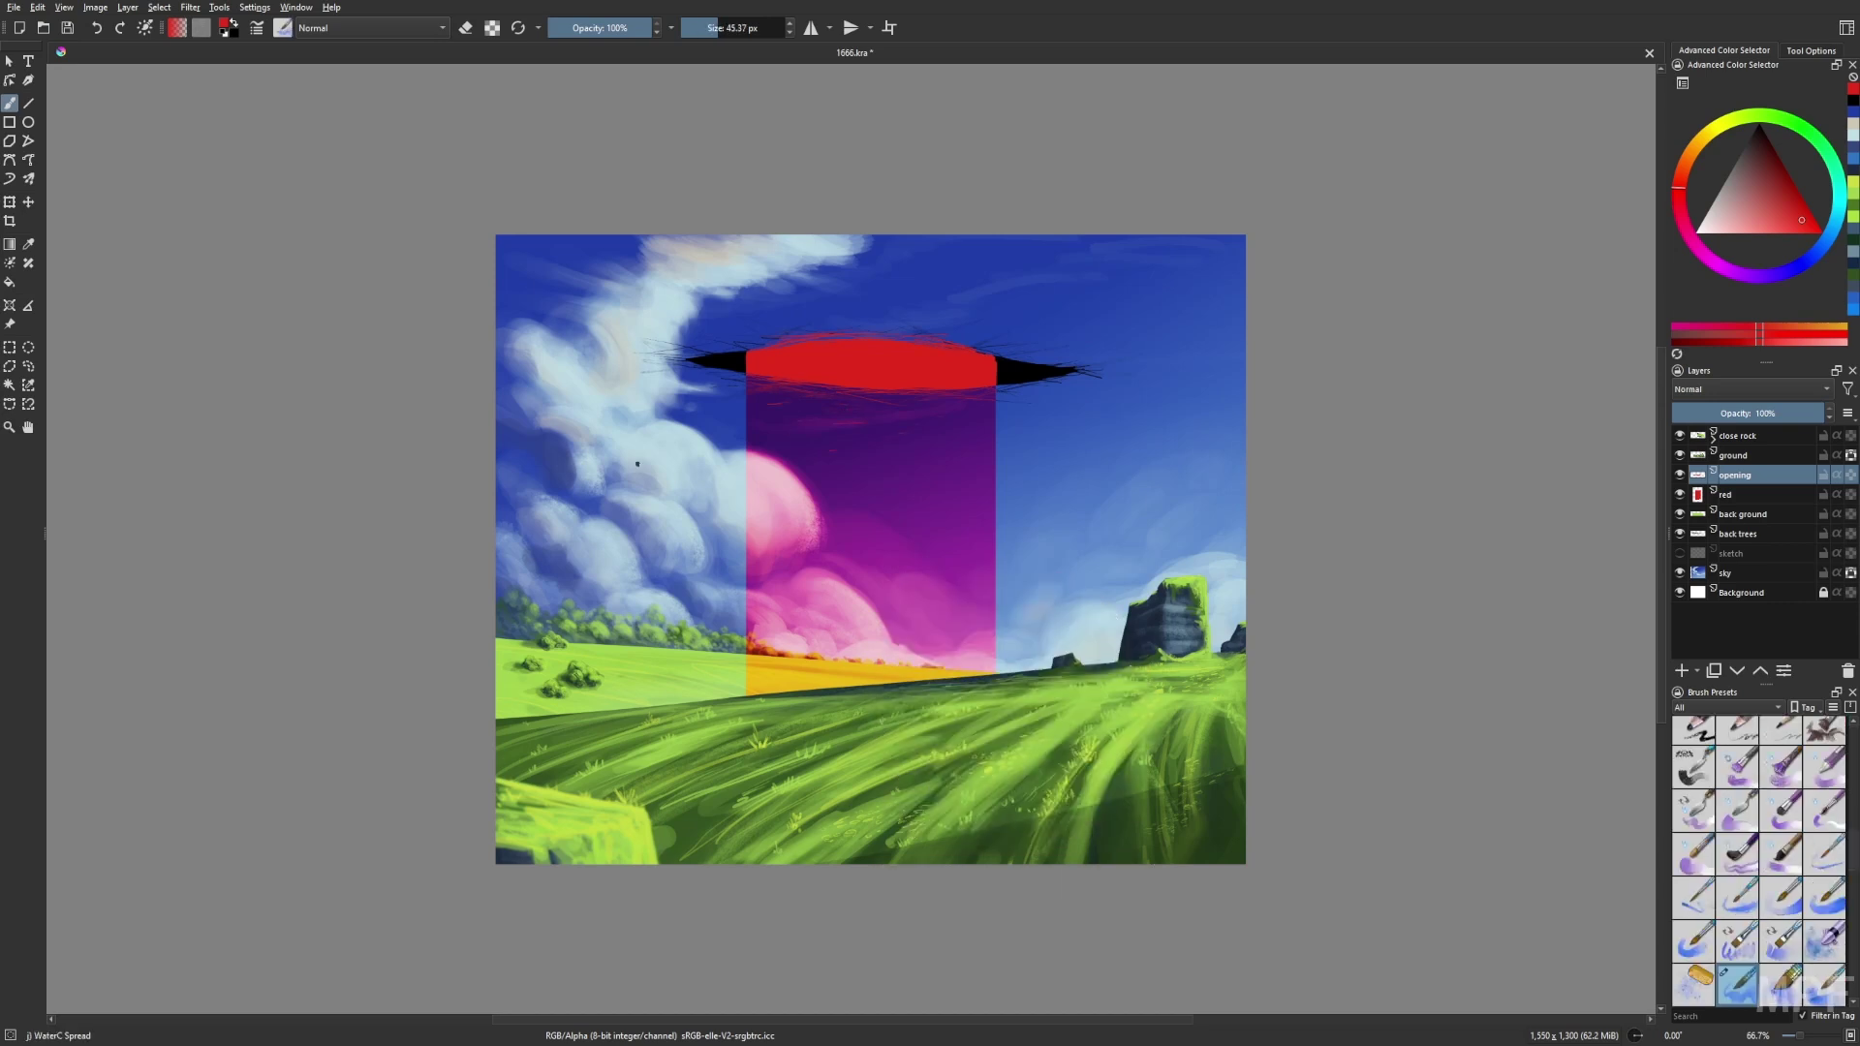
key(v)
drag(831, 372, 826, 565)
key(slash)
key(b)
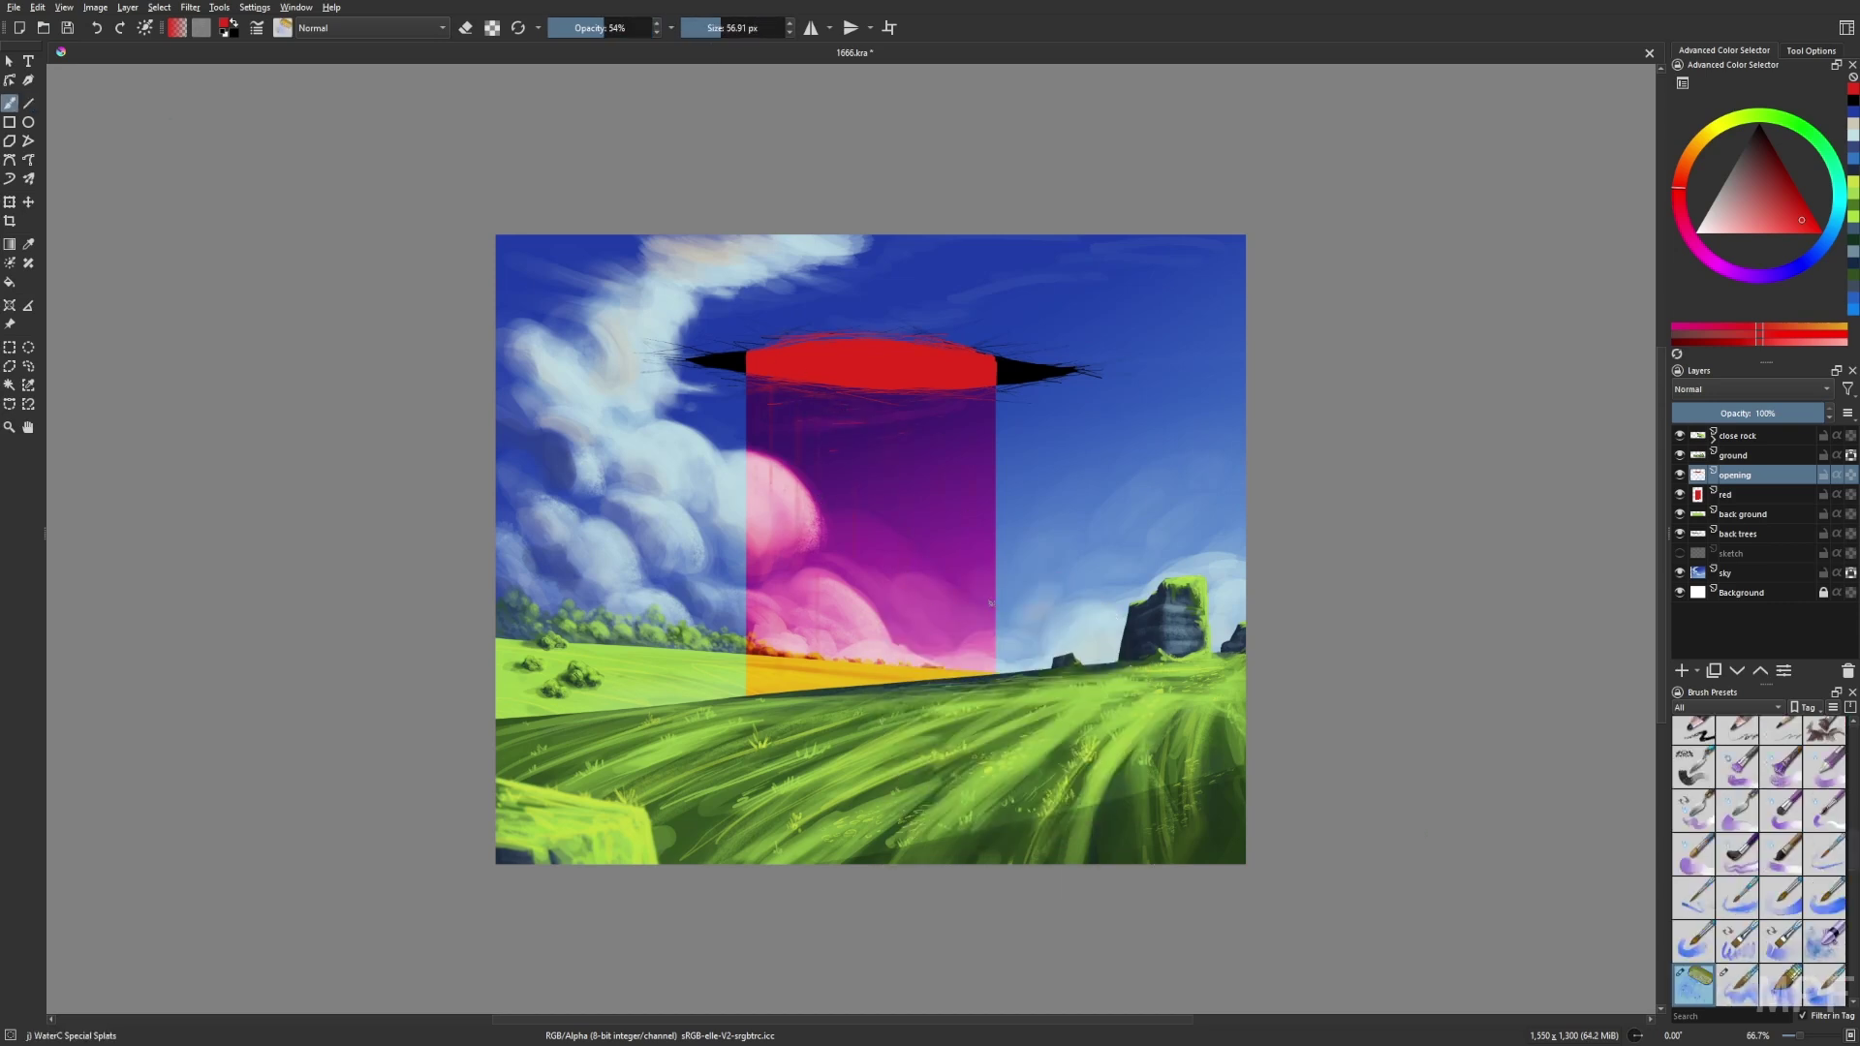
key(slash)
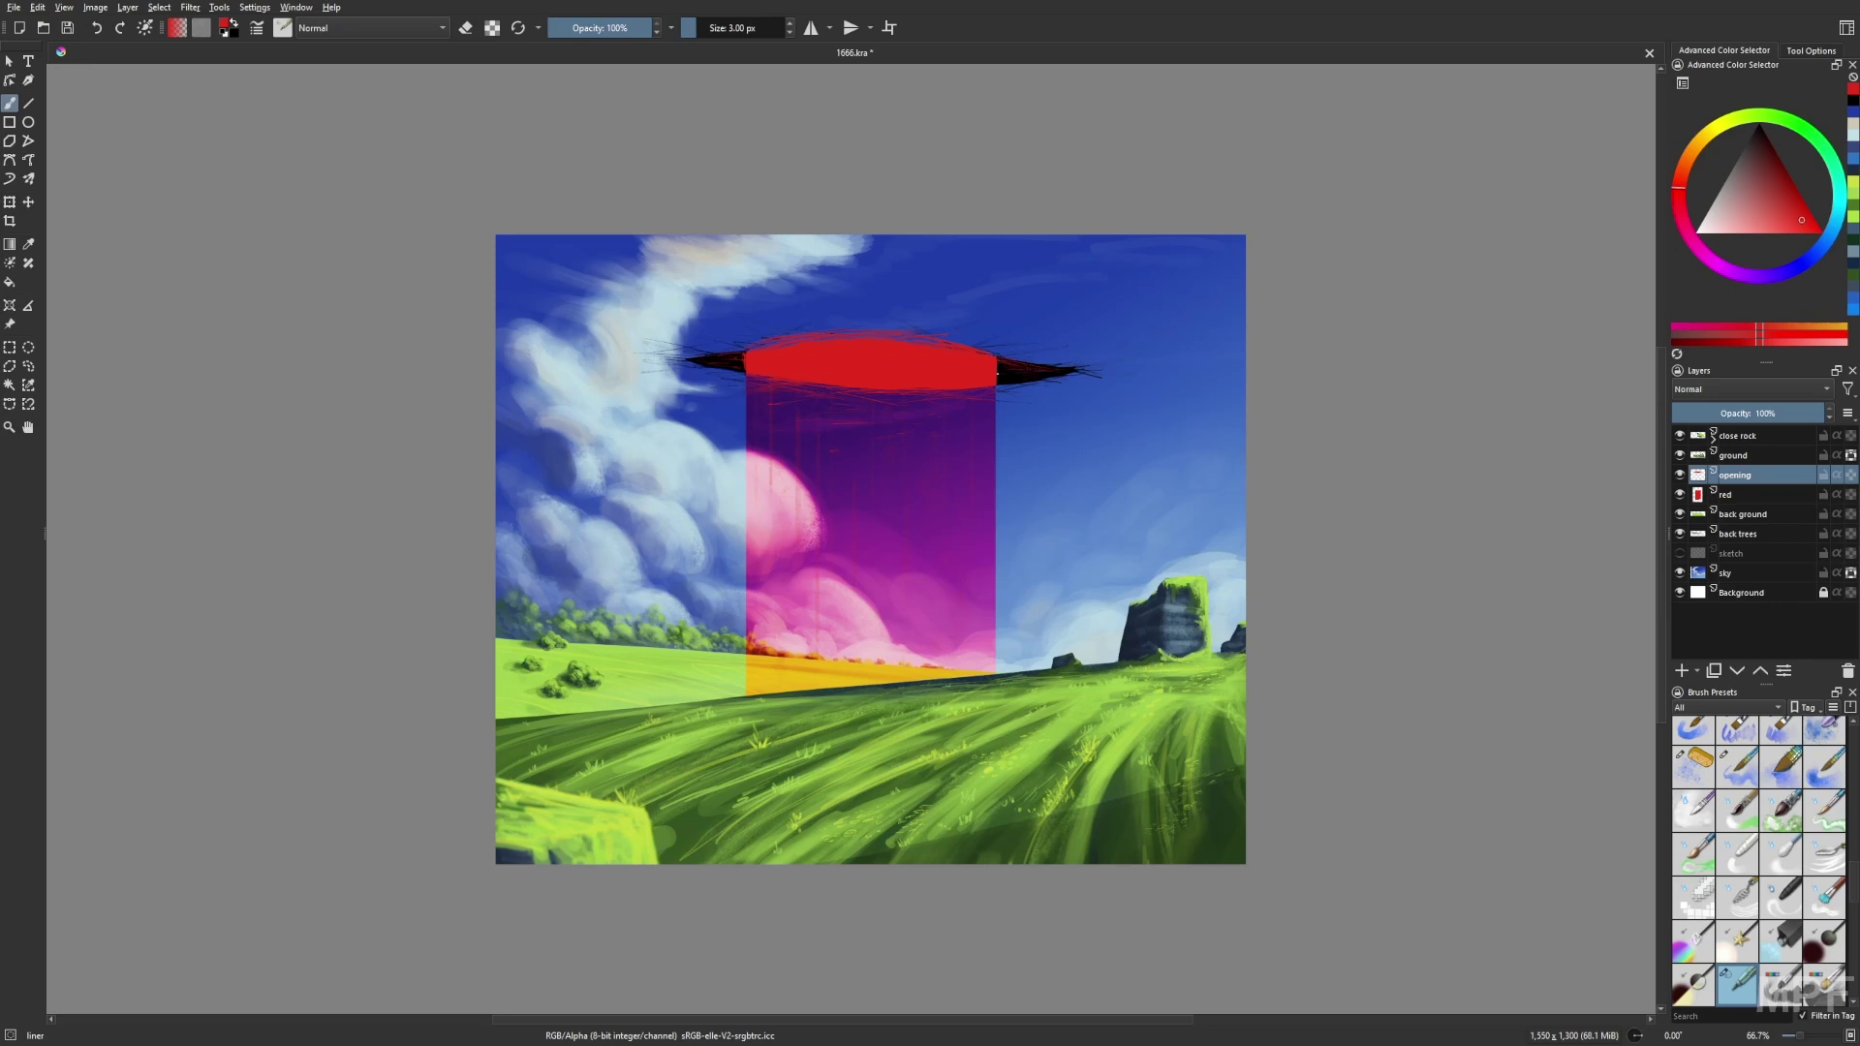
Spread the foot of the red beam raggedly across the distant field on the red layer with Wet Bristles Rough.
scroll(870, 542, down, 1)
key(Page_Down)
right_click(921, 678)
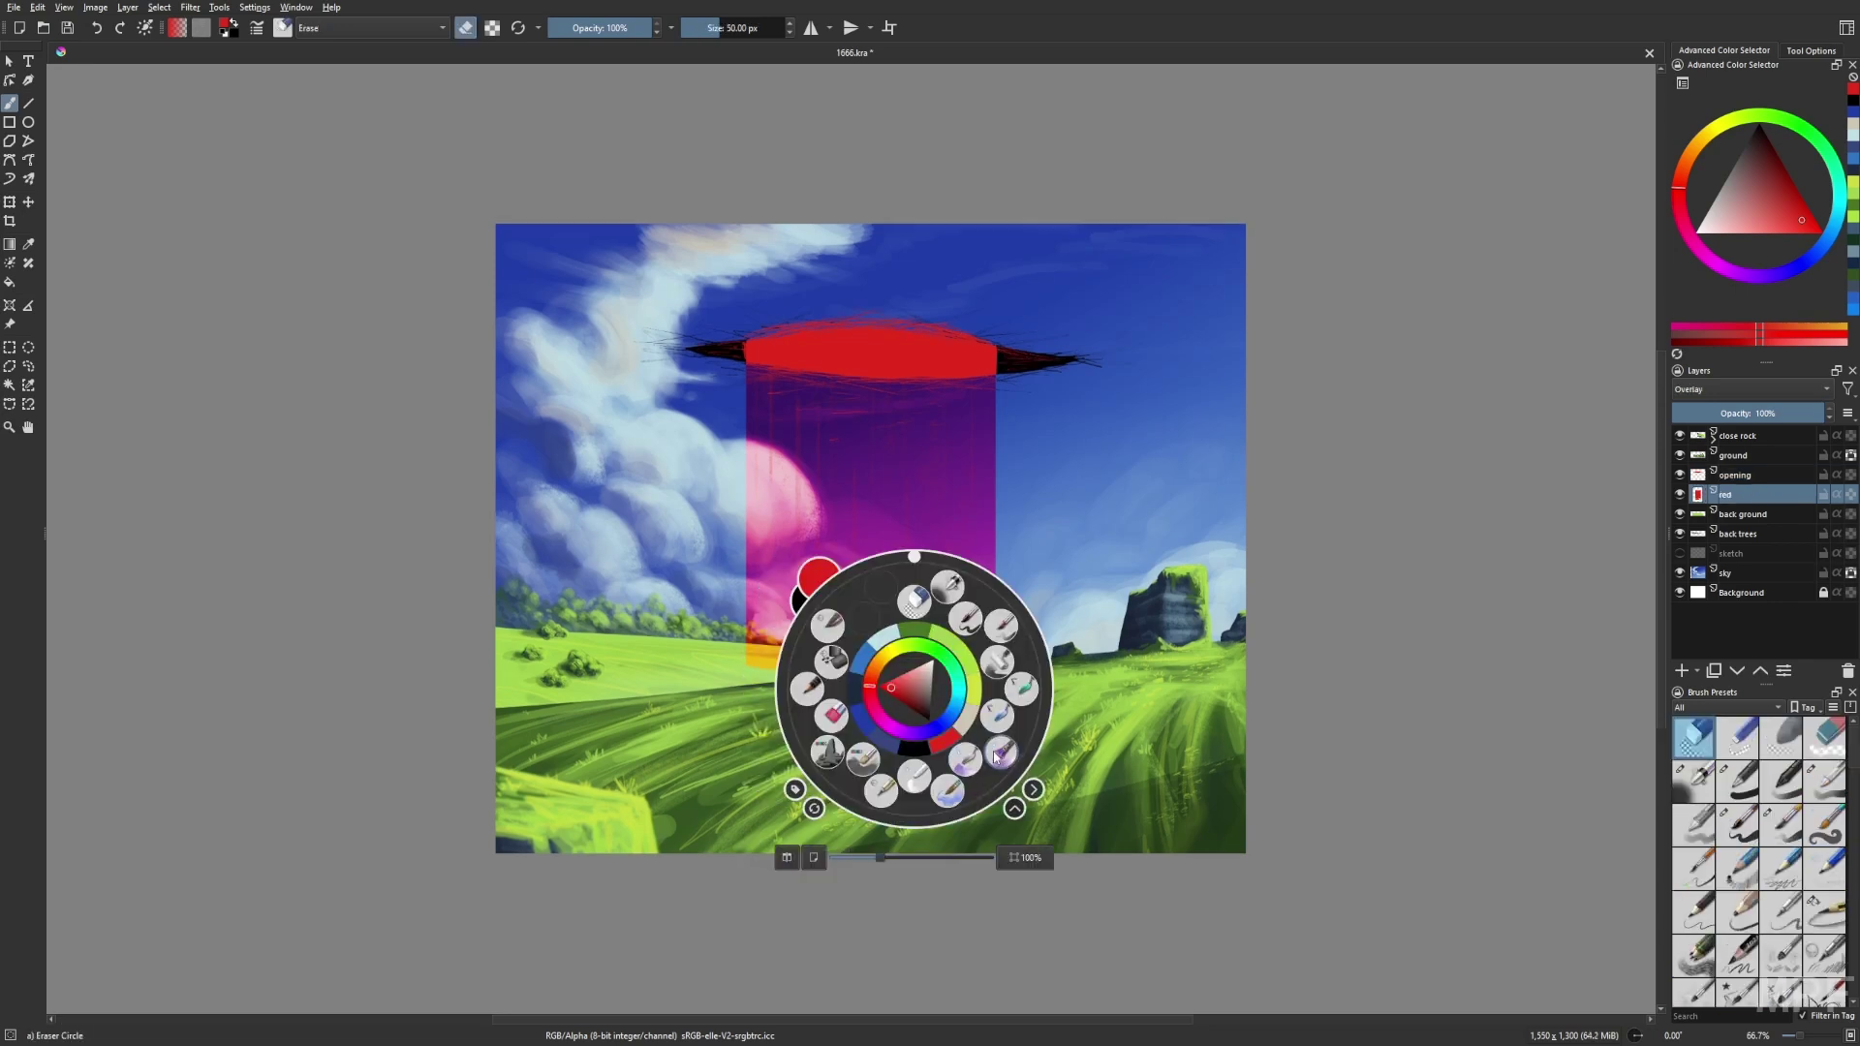
click(792, 671)
Roughen both pointed ends of the opening in black on the opening layer with Wet Bristles Rough at 30 px.
key(Page_Up)
key(d)
drag(1093, 363, 1019, 360)
drag(667, 345, 758, 343)
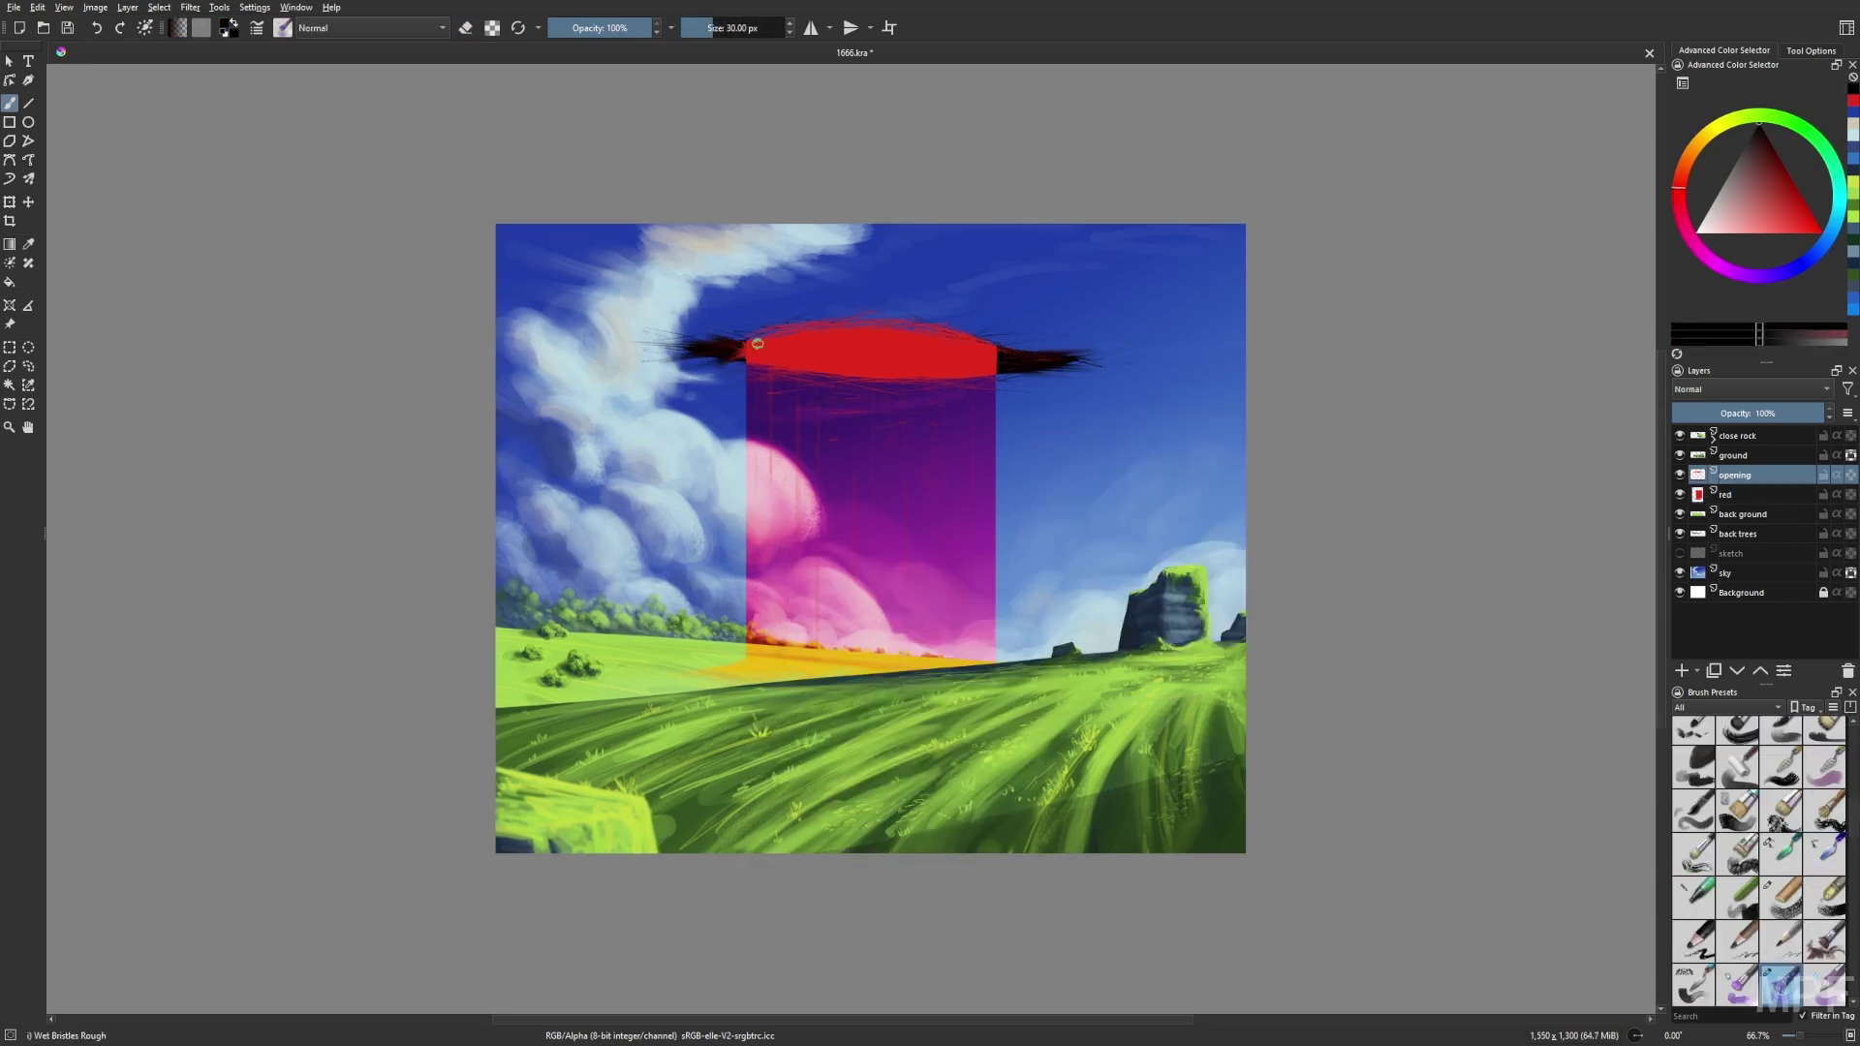
Group the opening and red layers under the name sky opening and hide the group.
key(1)
key(ctrl+g)
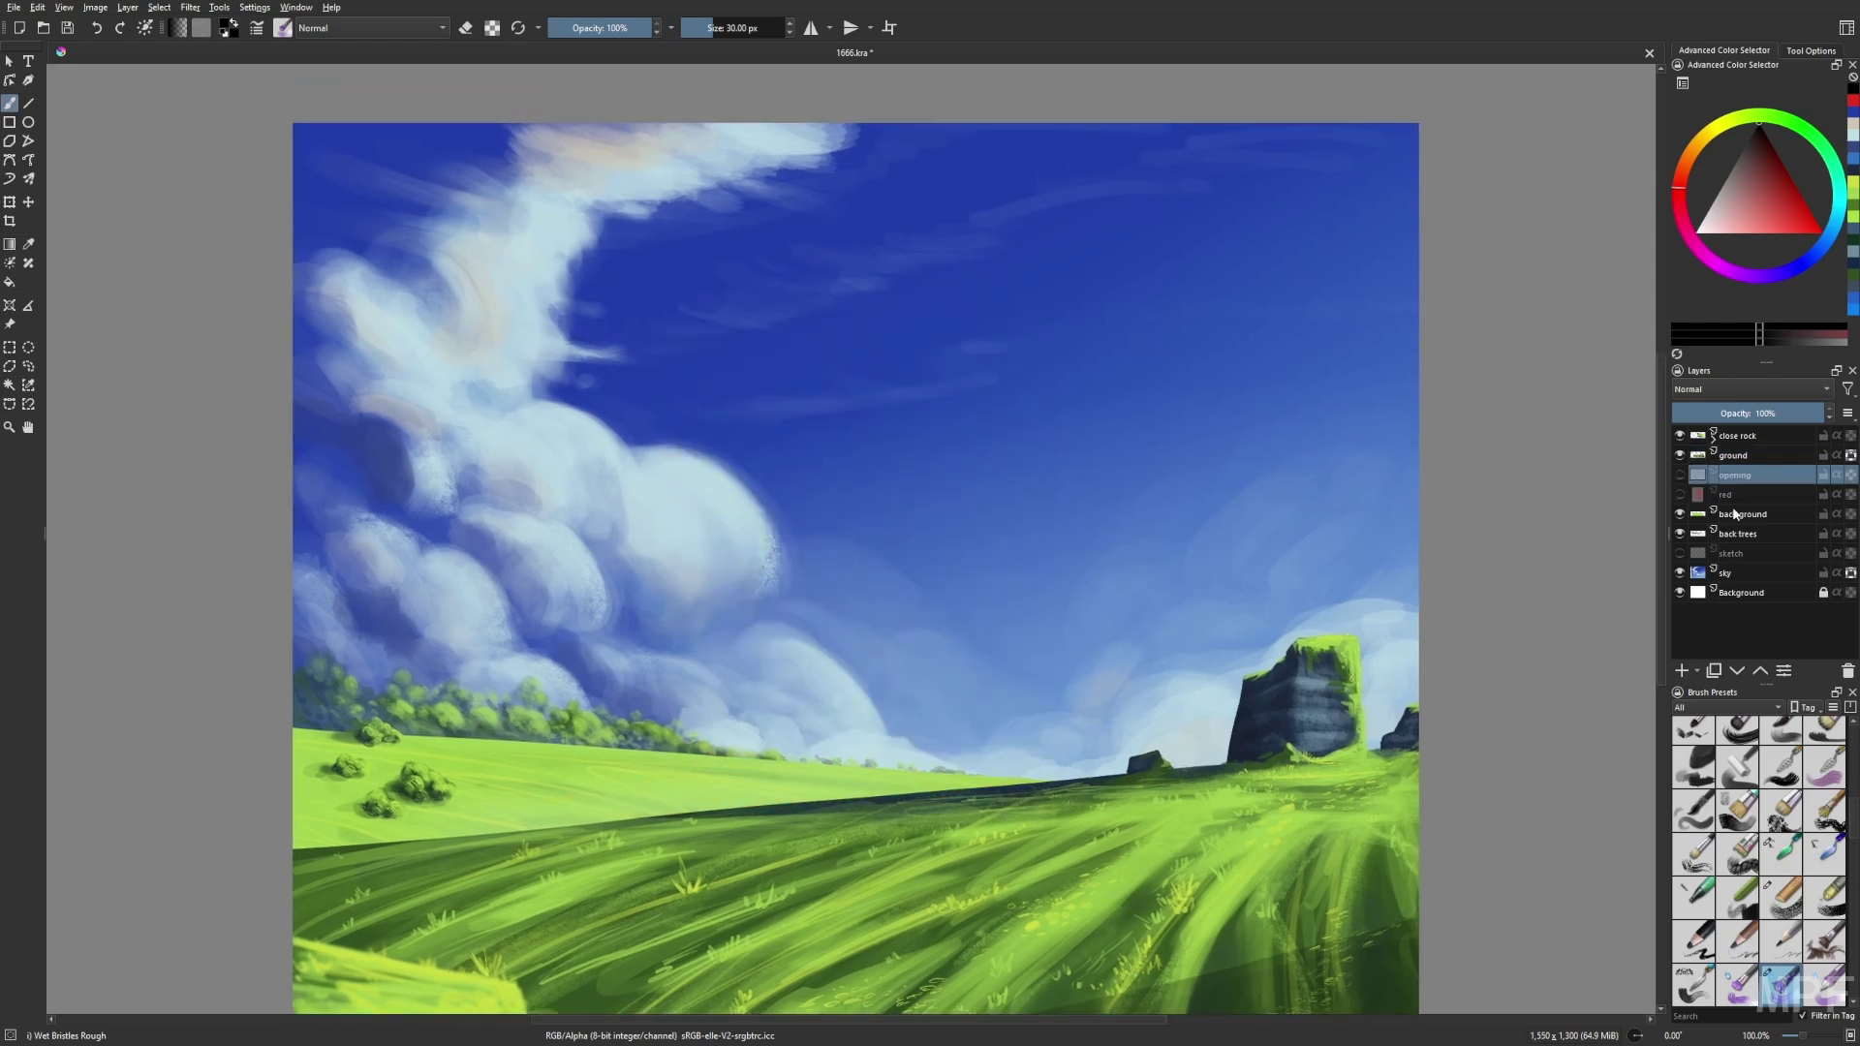
double_click(1730, 474)
text(open)
key(Return)
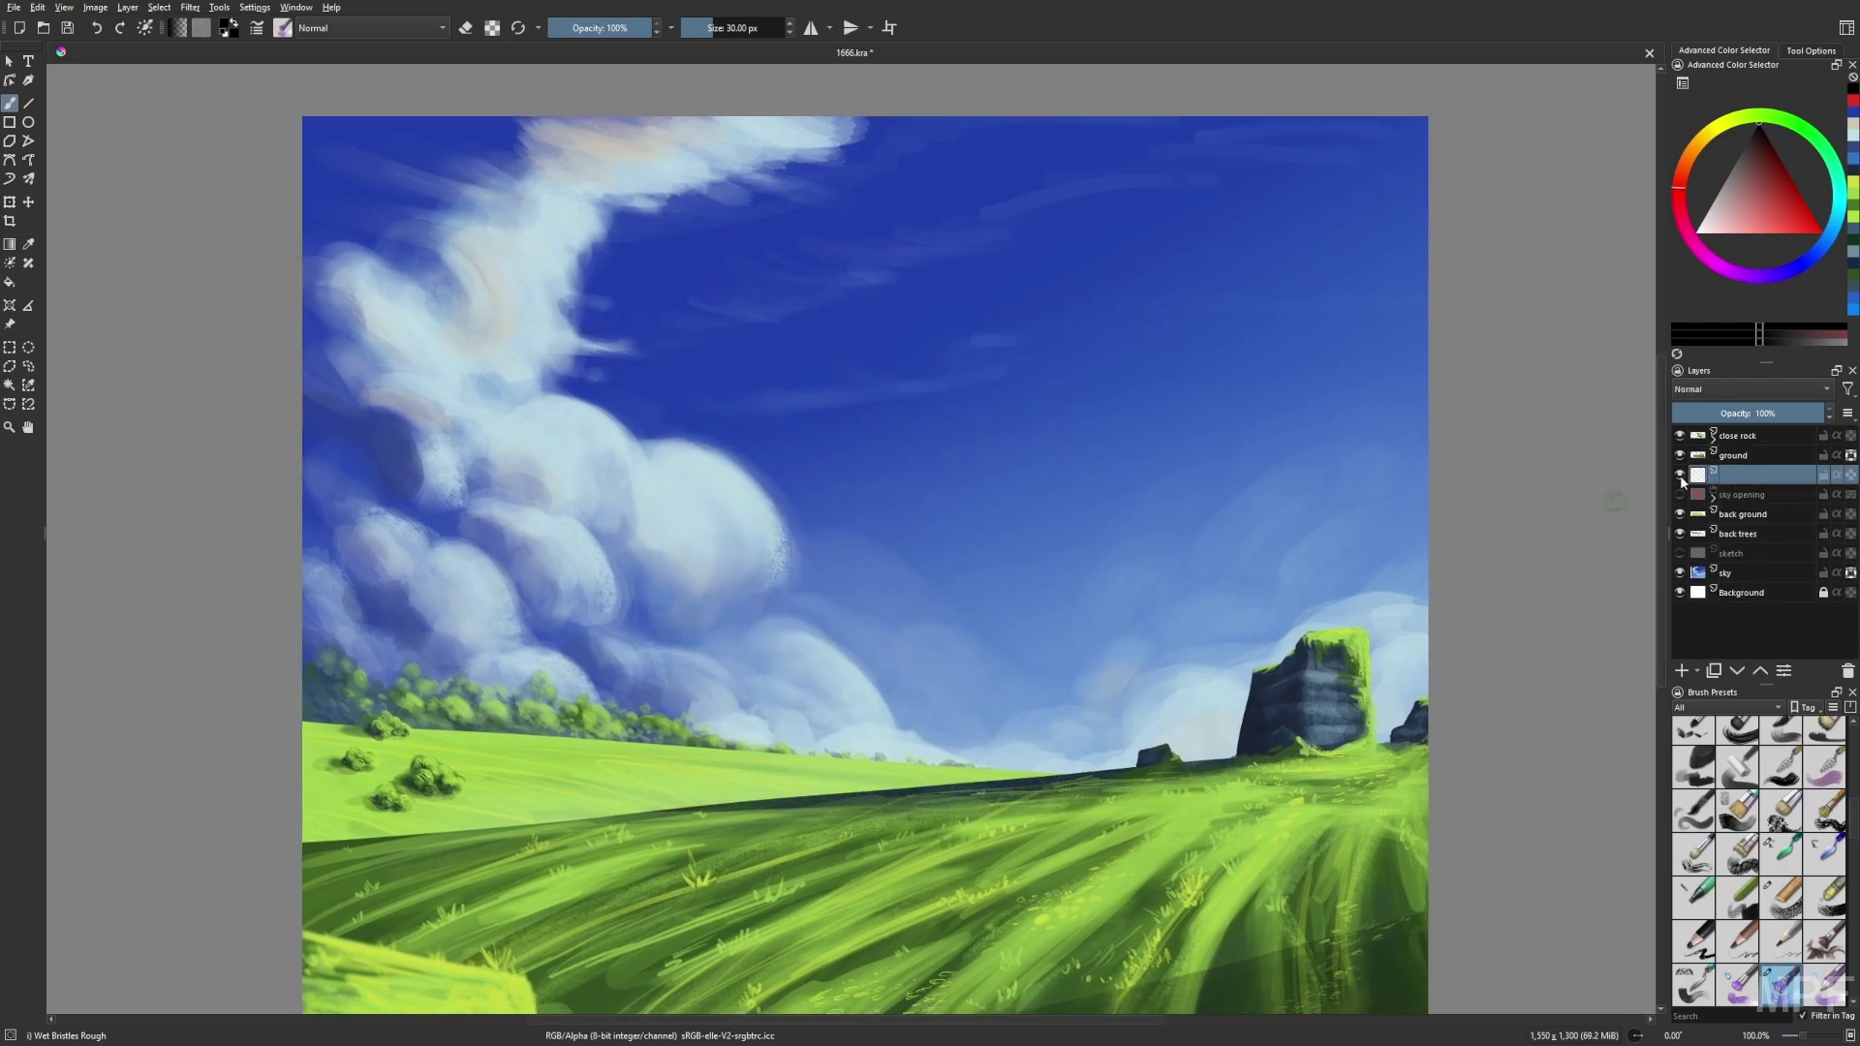
Sketch a giant robed figure with a brimmed hat, halo and outstretched arm in blue pencil on the sketch layer.
right_click(1188, 688)
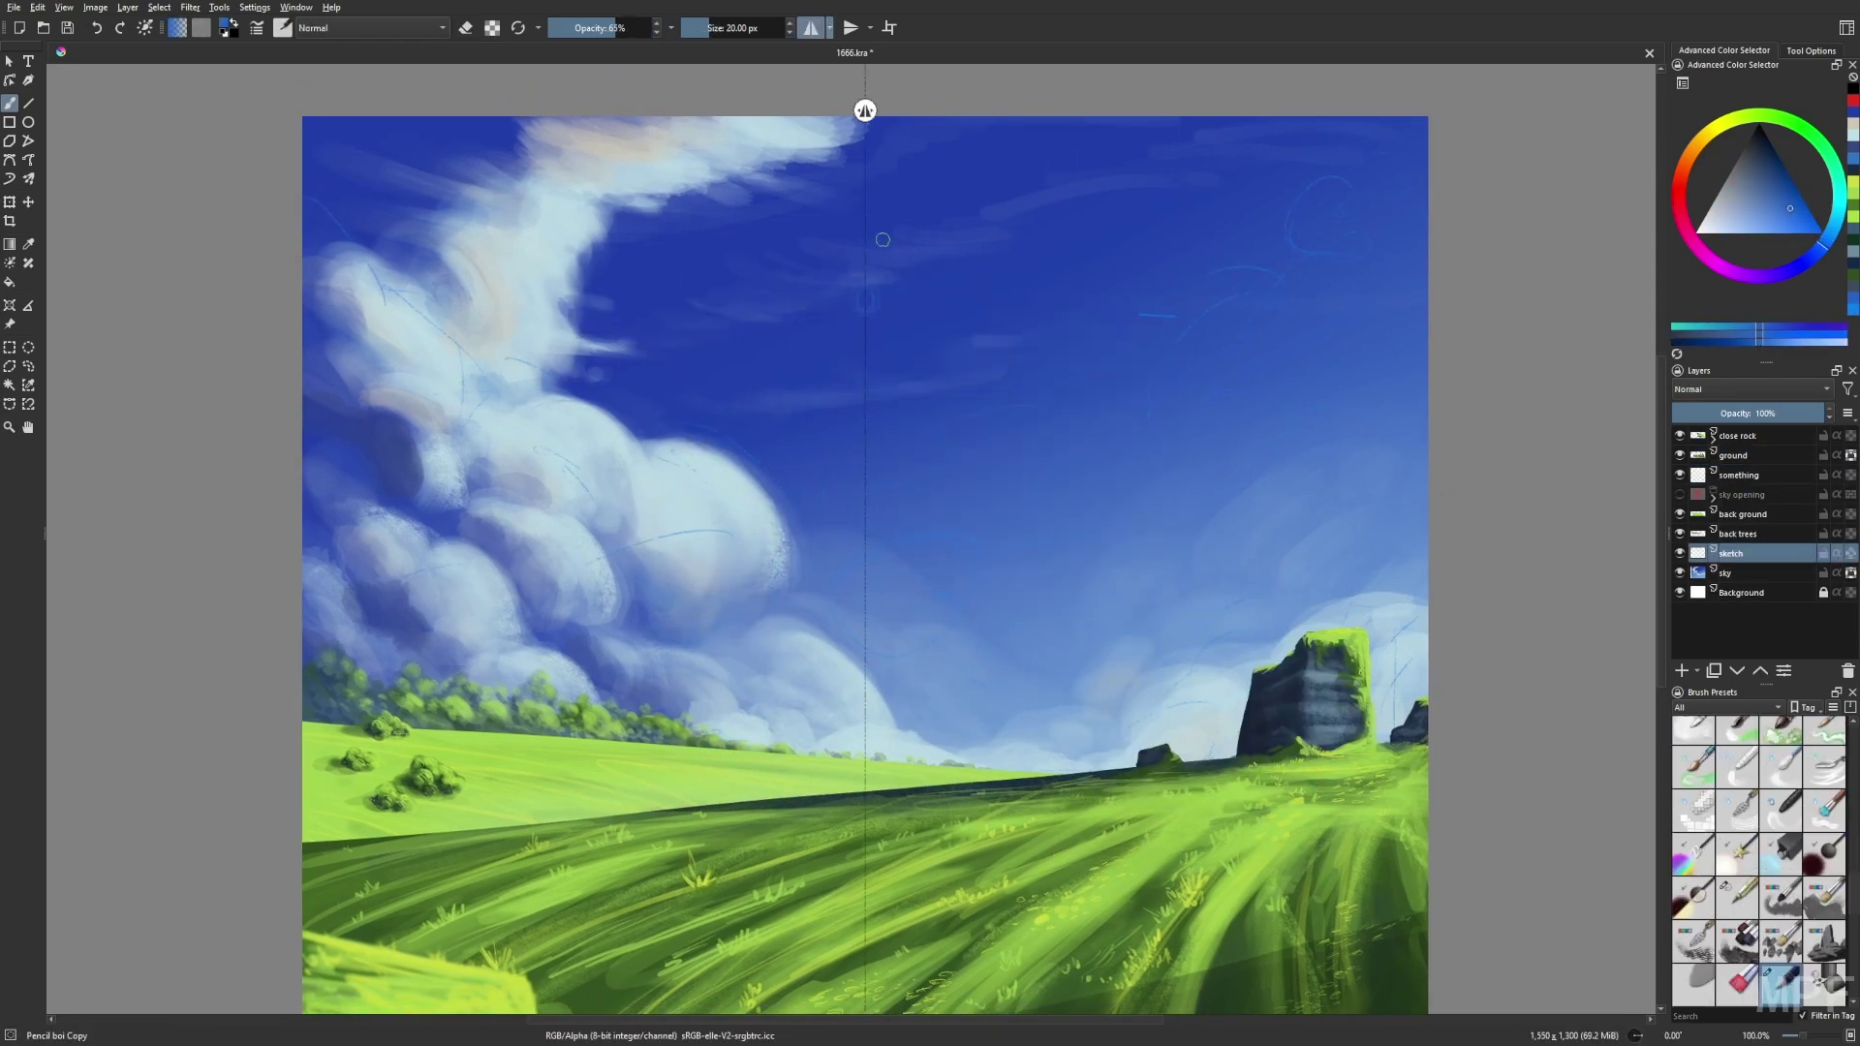
mouse_move(906, 294)
mouse_down()
mouse_move(924, 339)
mouse_move(858, 307)
mouse_up()
key(m)
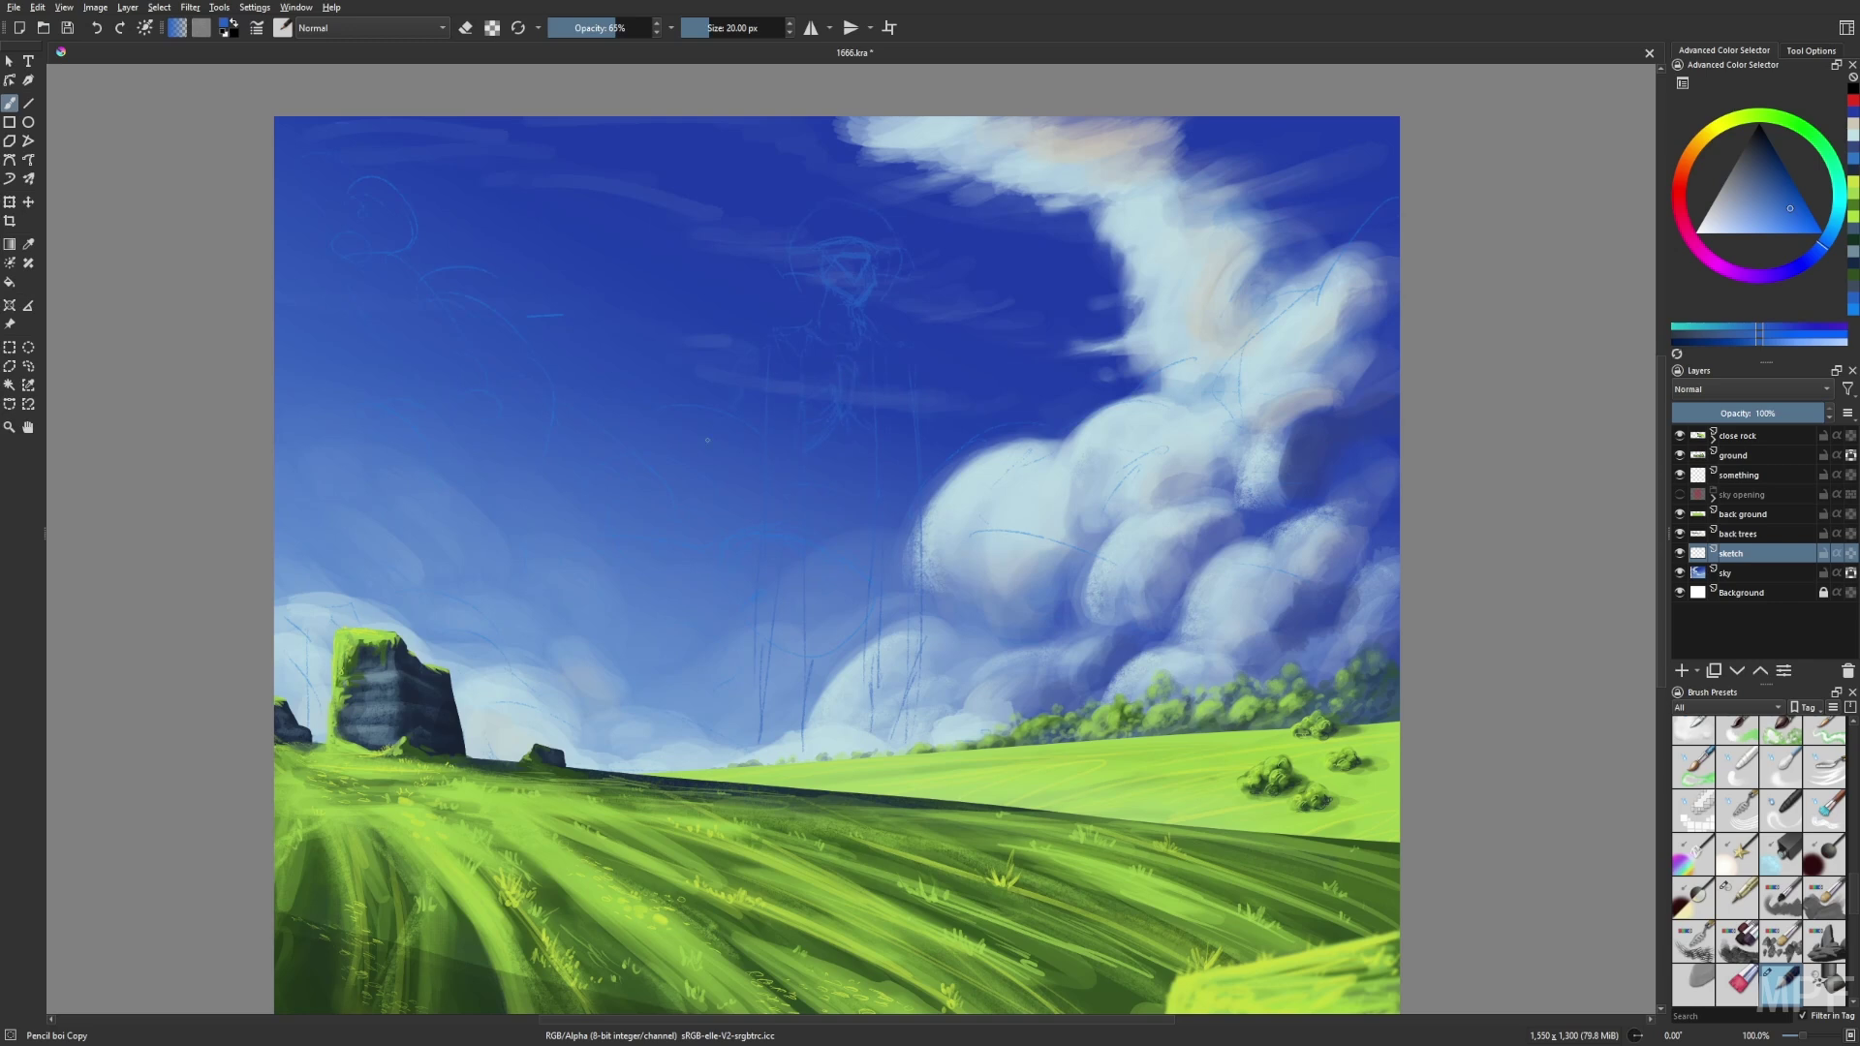
drag(661, 483, 736, 399)
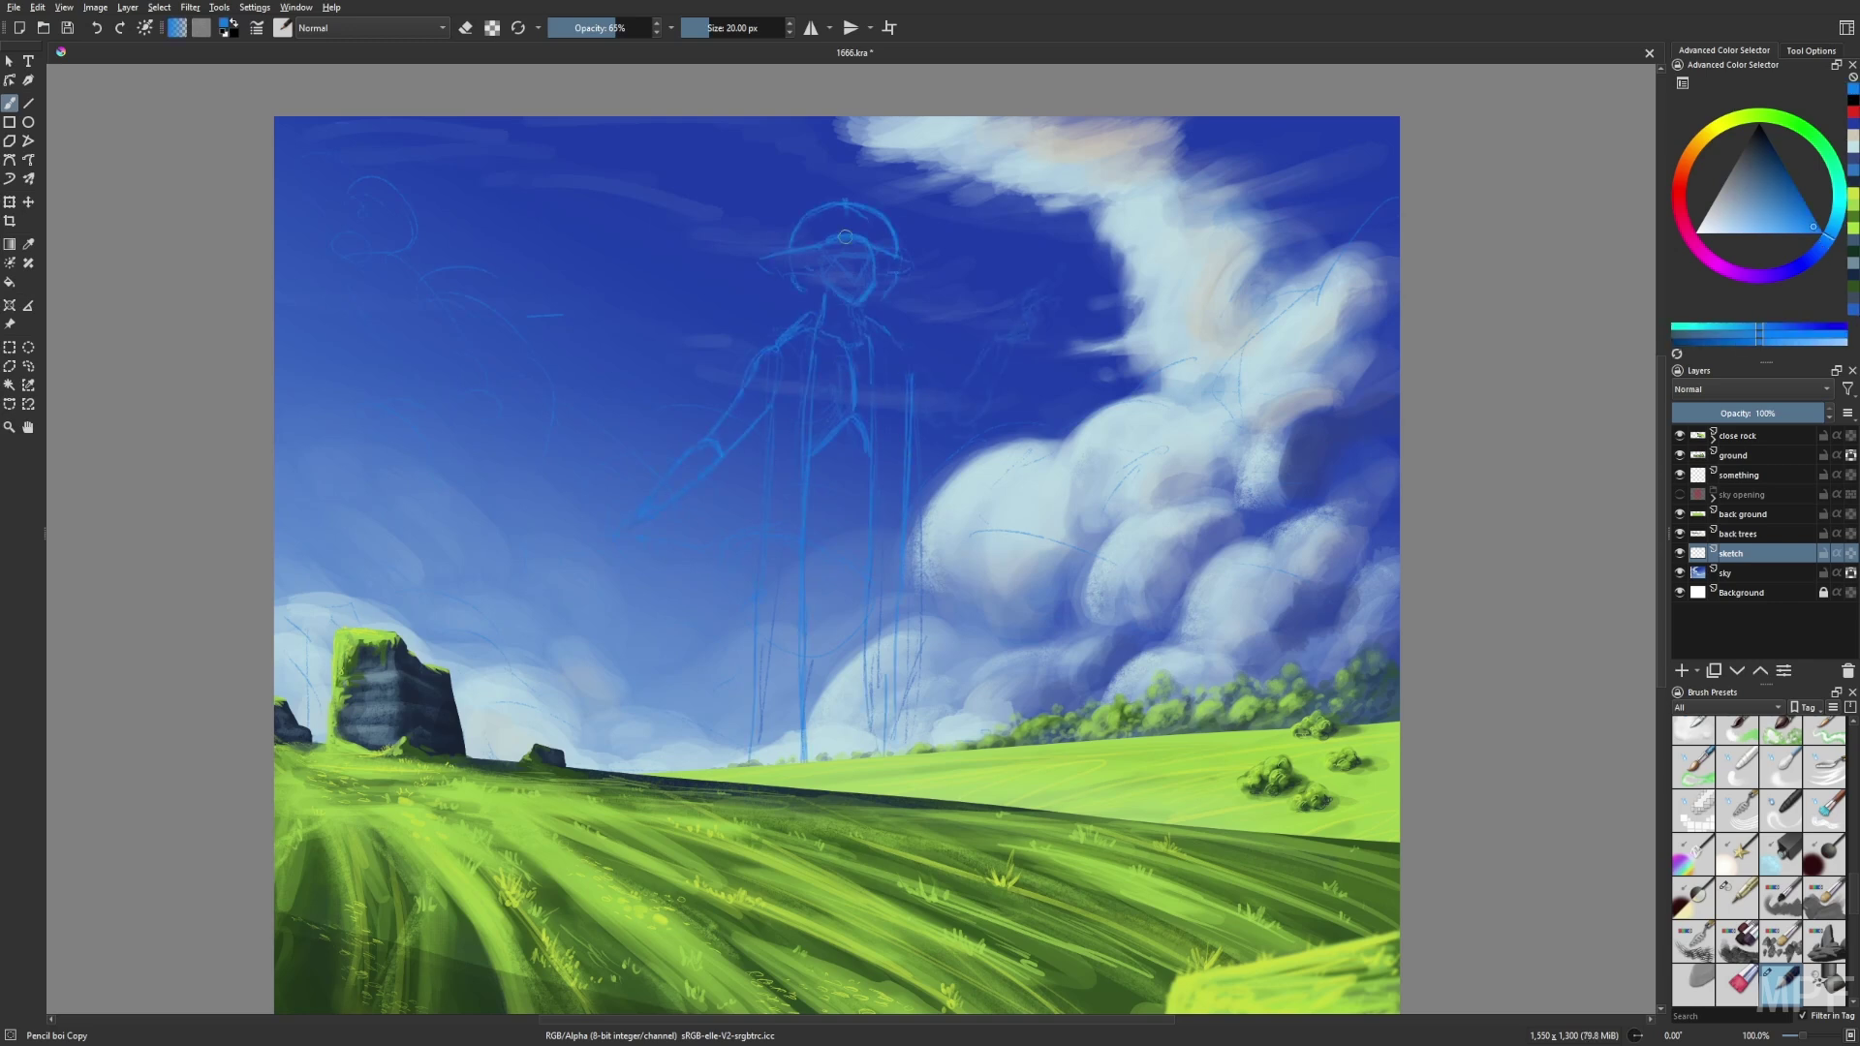
key(m)
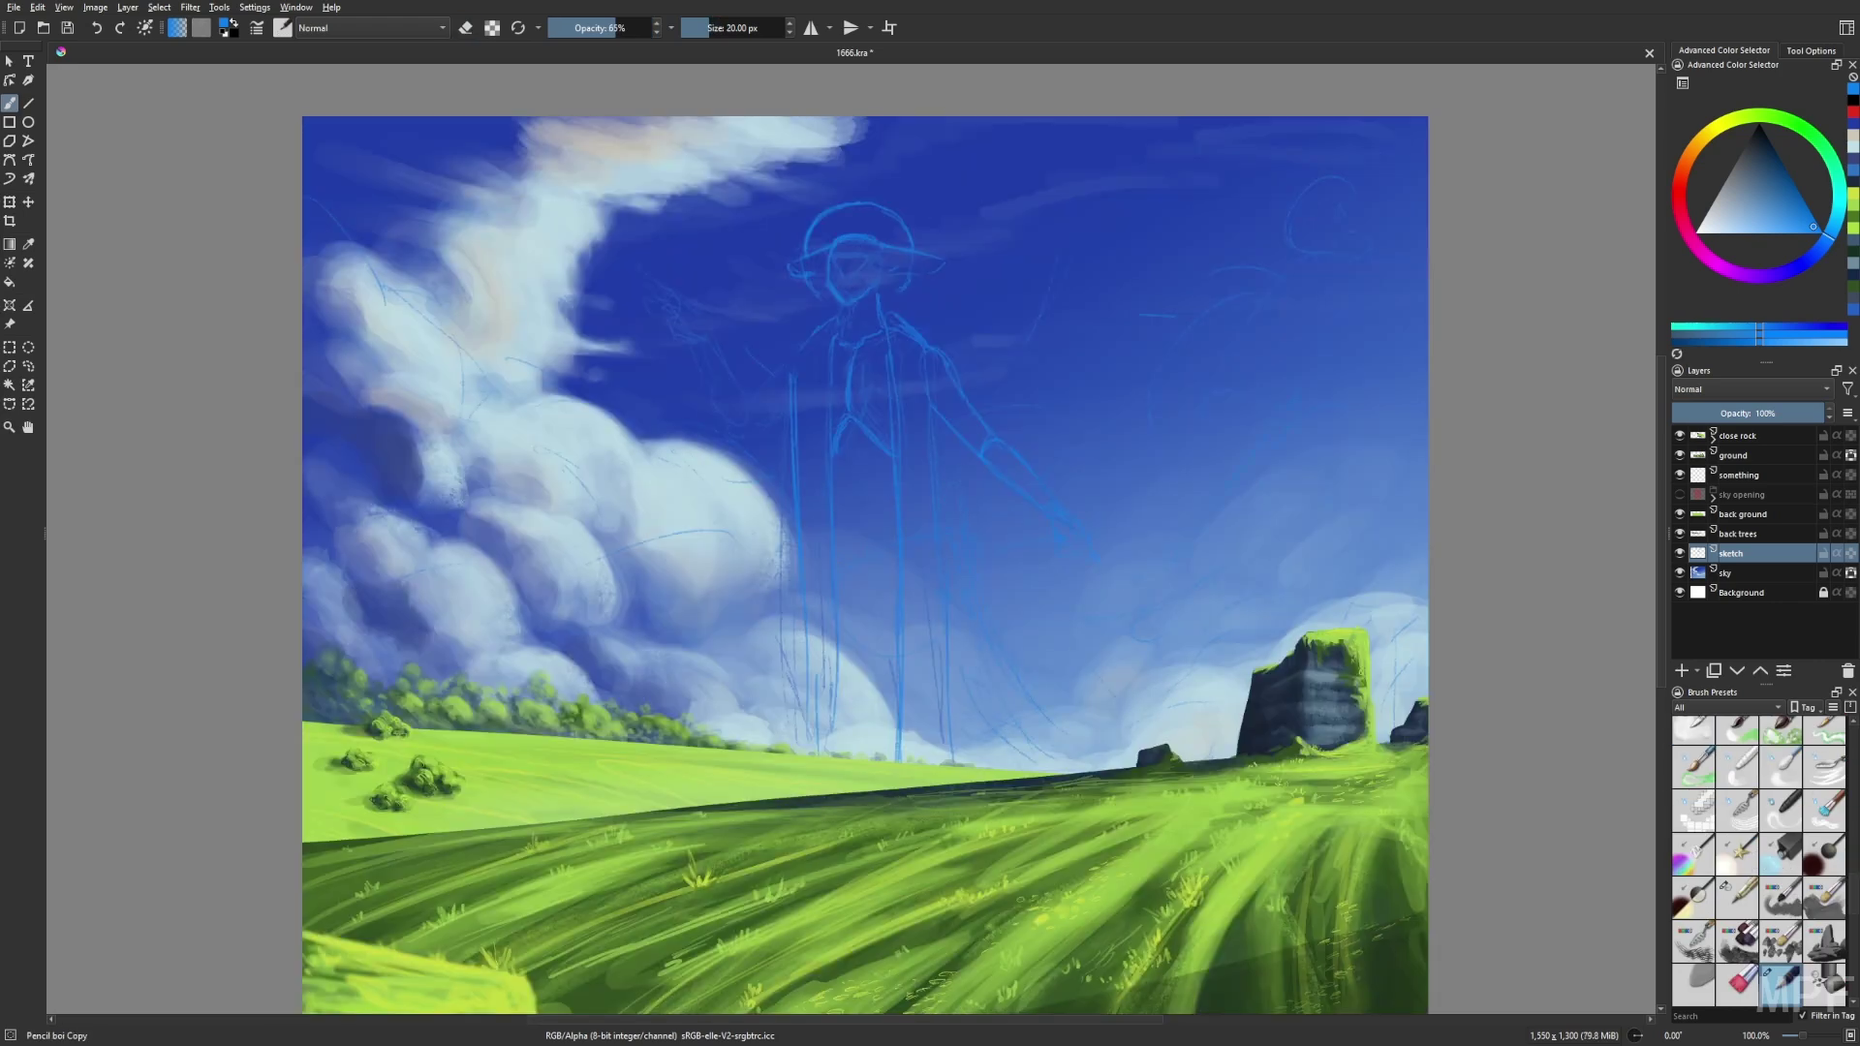
scroll(866, 565, up, 1)
Erase and redraw parts of the sketched figure, refining its two extended arms, hands, face and flowing robe.
key(e)
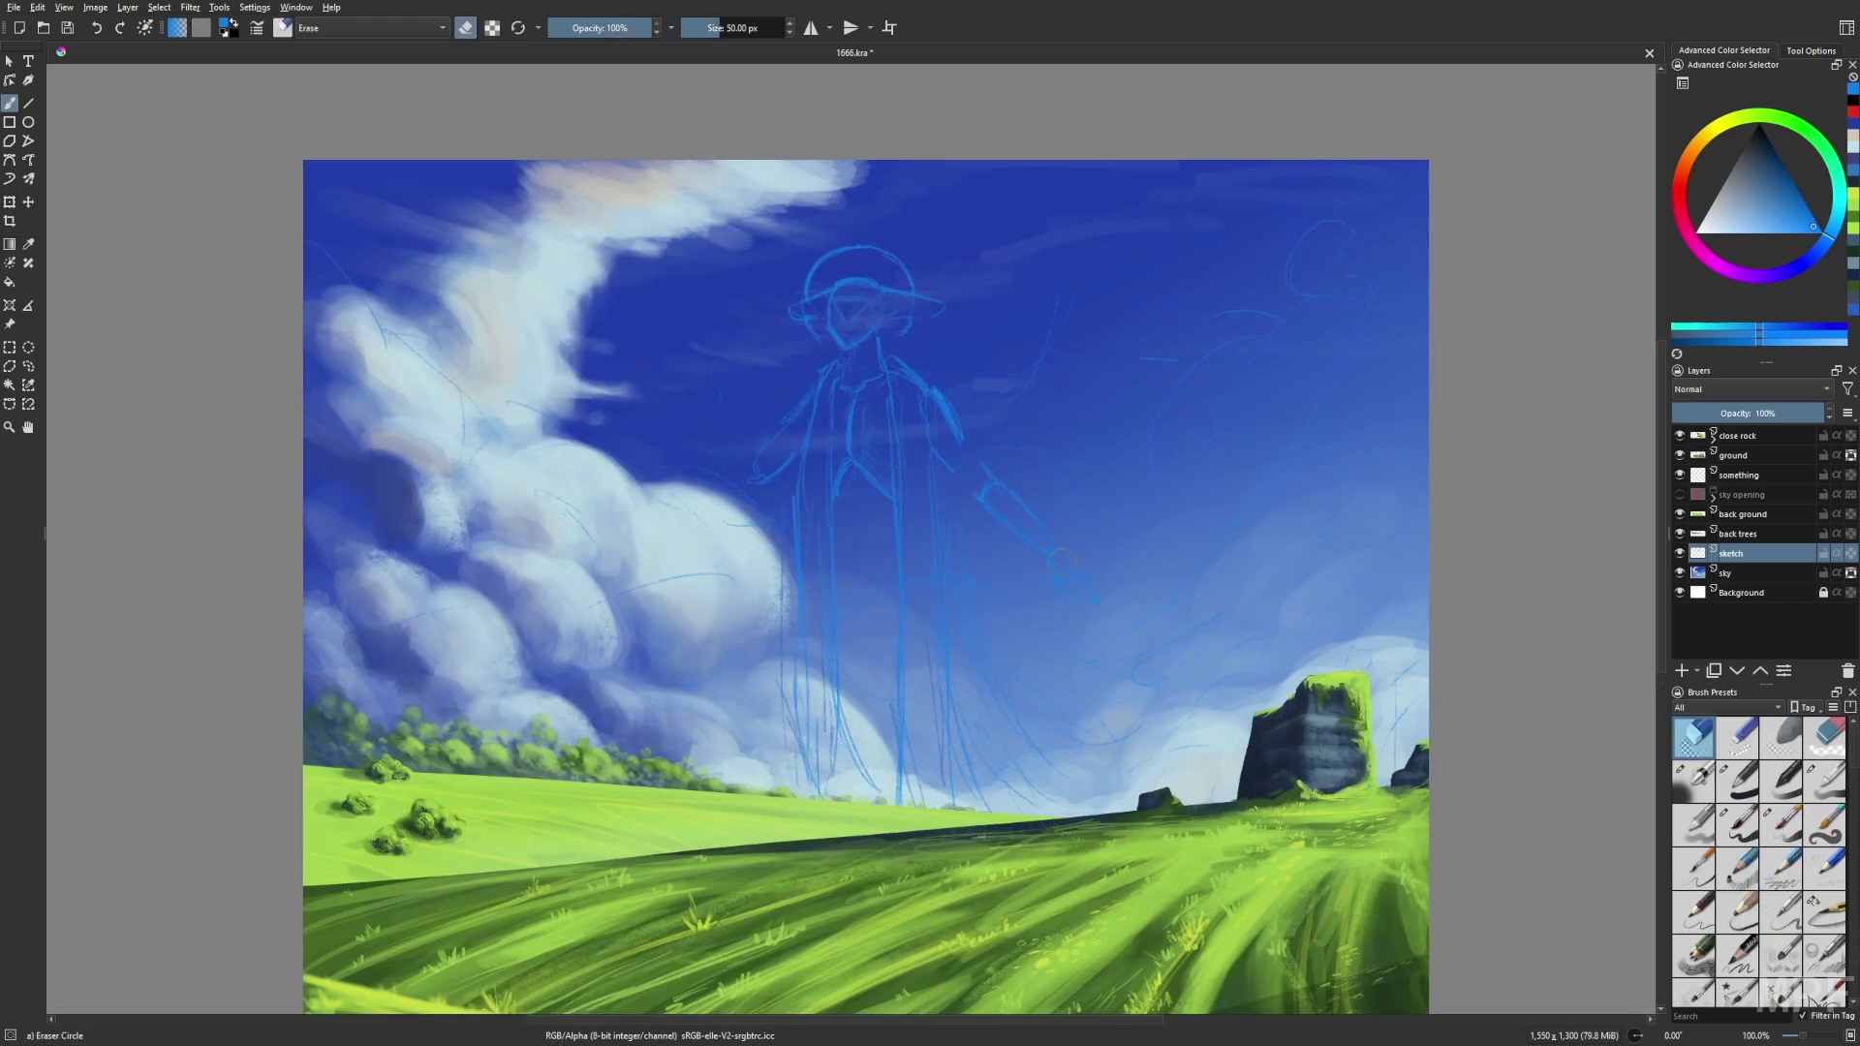
key(e)
key(e)
key(m)
key(e)
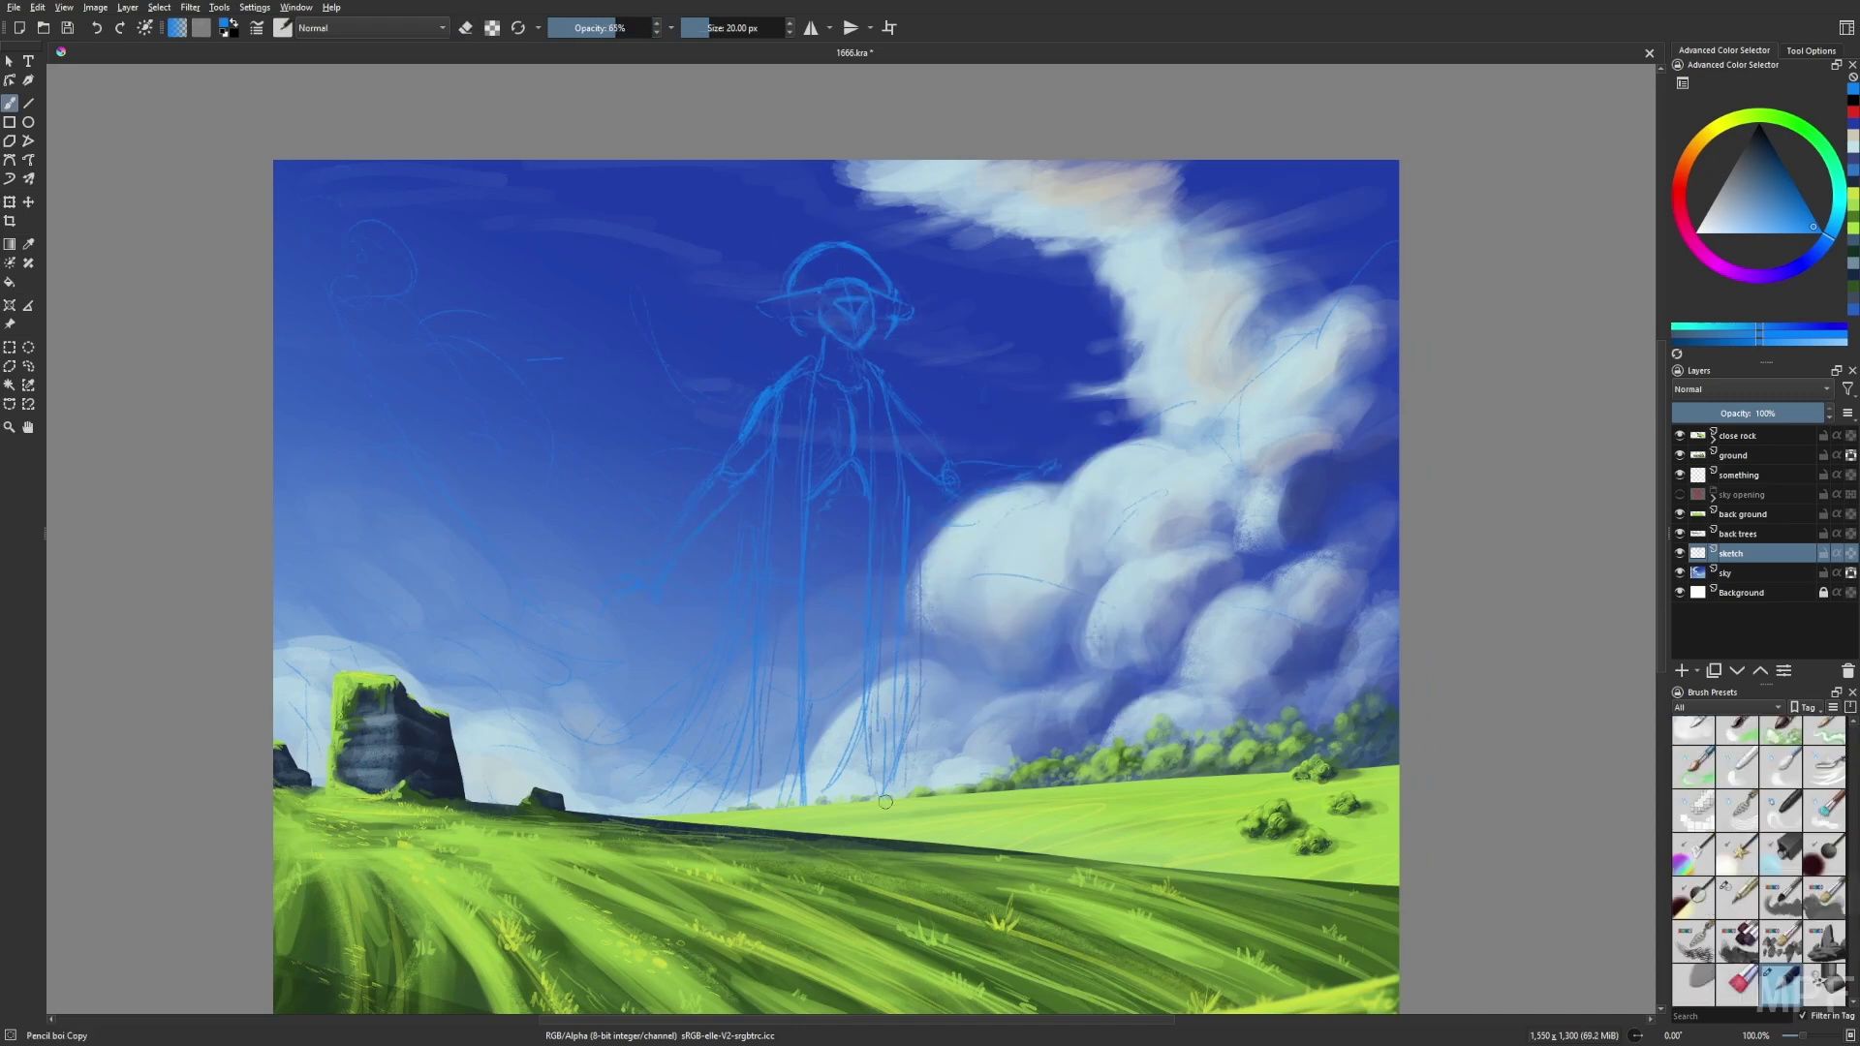
key(m)
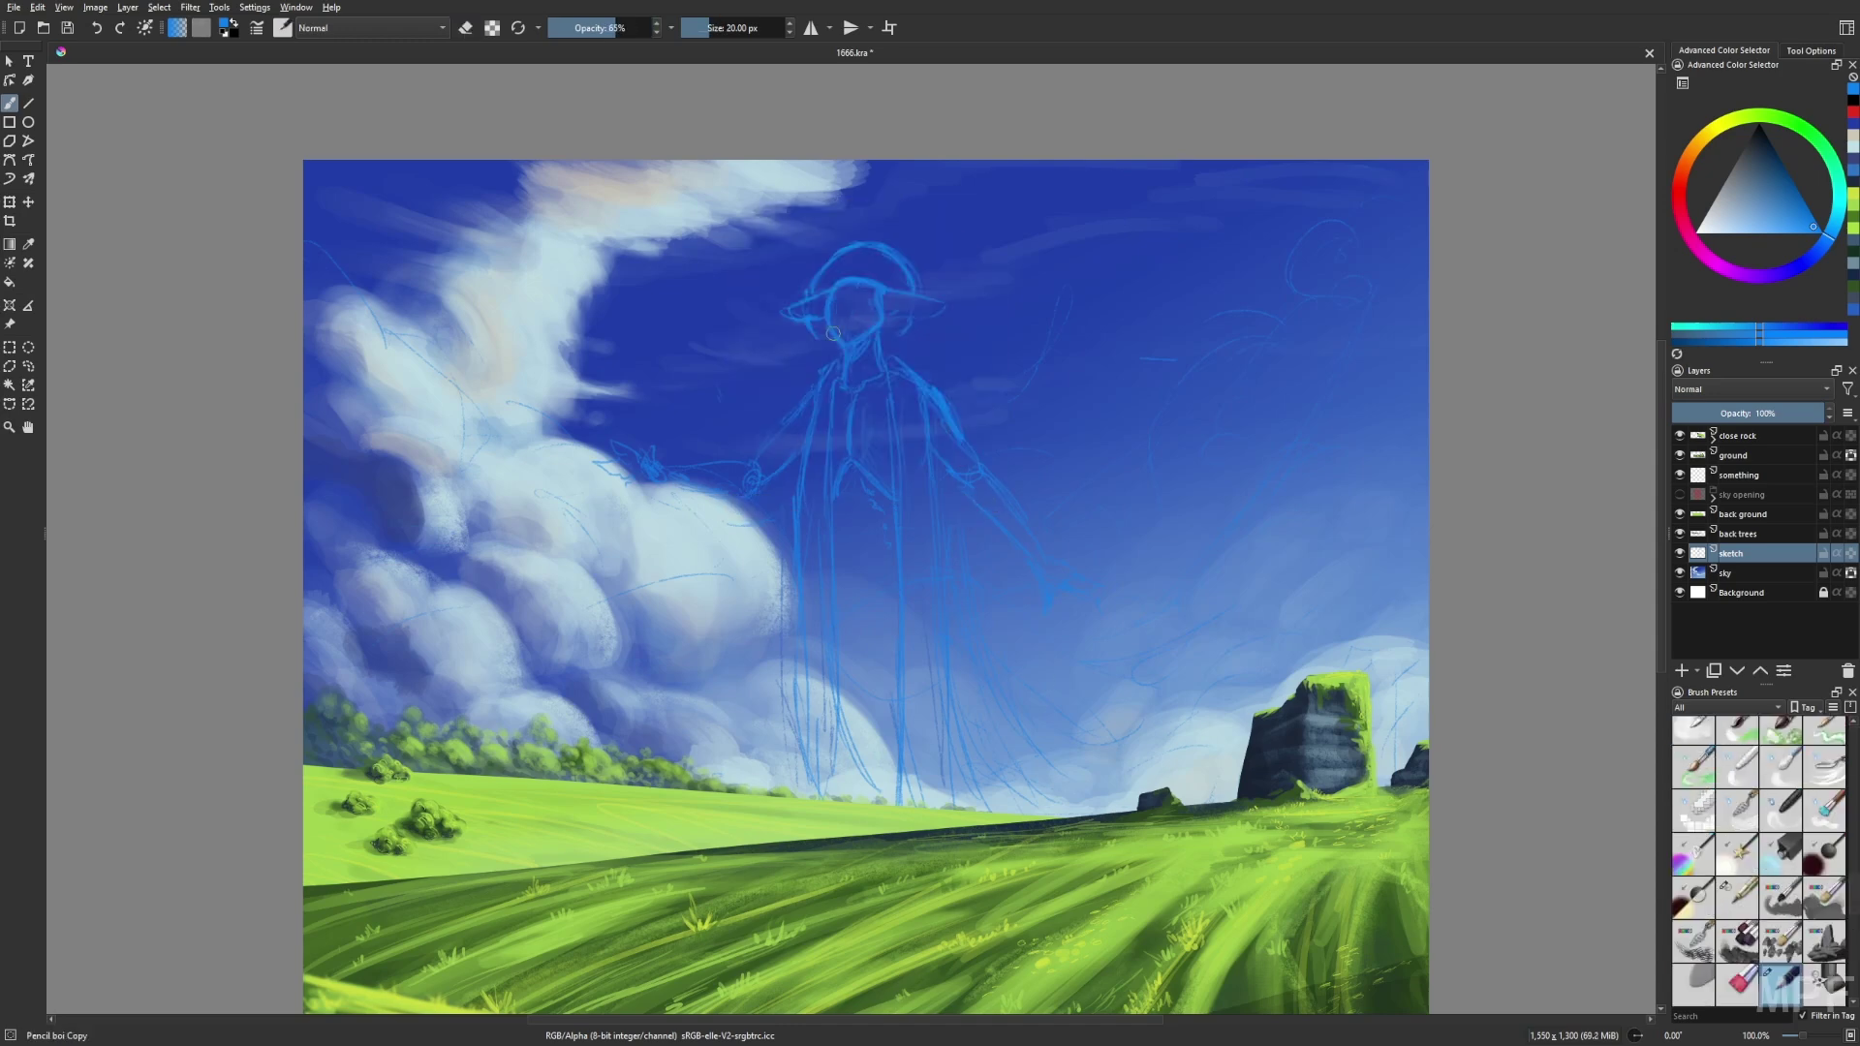
key(m)
Outline the figure's head, hat, lowered arm and hand in grey-blue on the layer named something with 15 px Basic-5 Size.
right_click(1204, 685)
click(1206, 571)
drag(736, 444, 659, 555)
key(m)
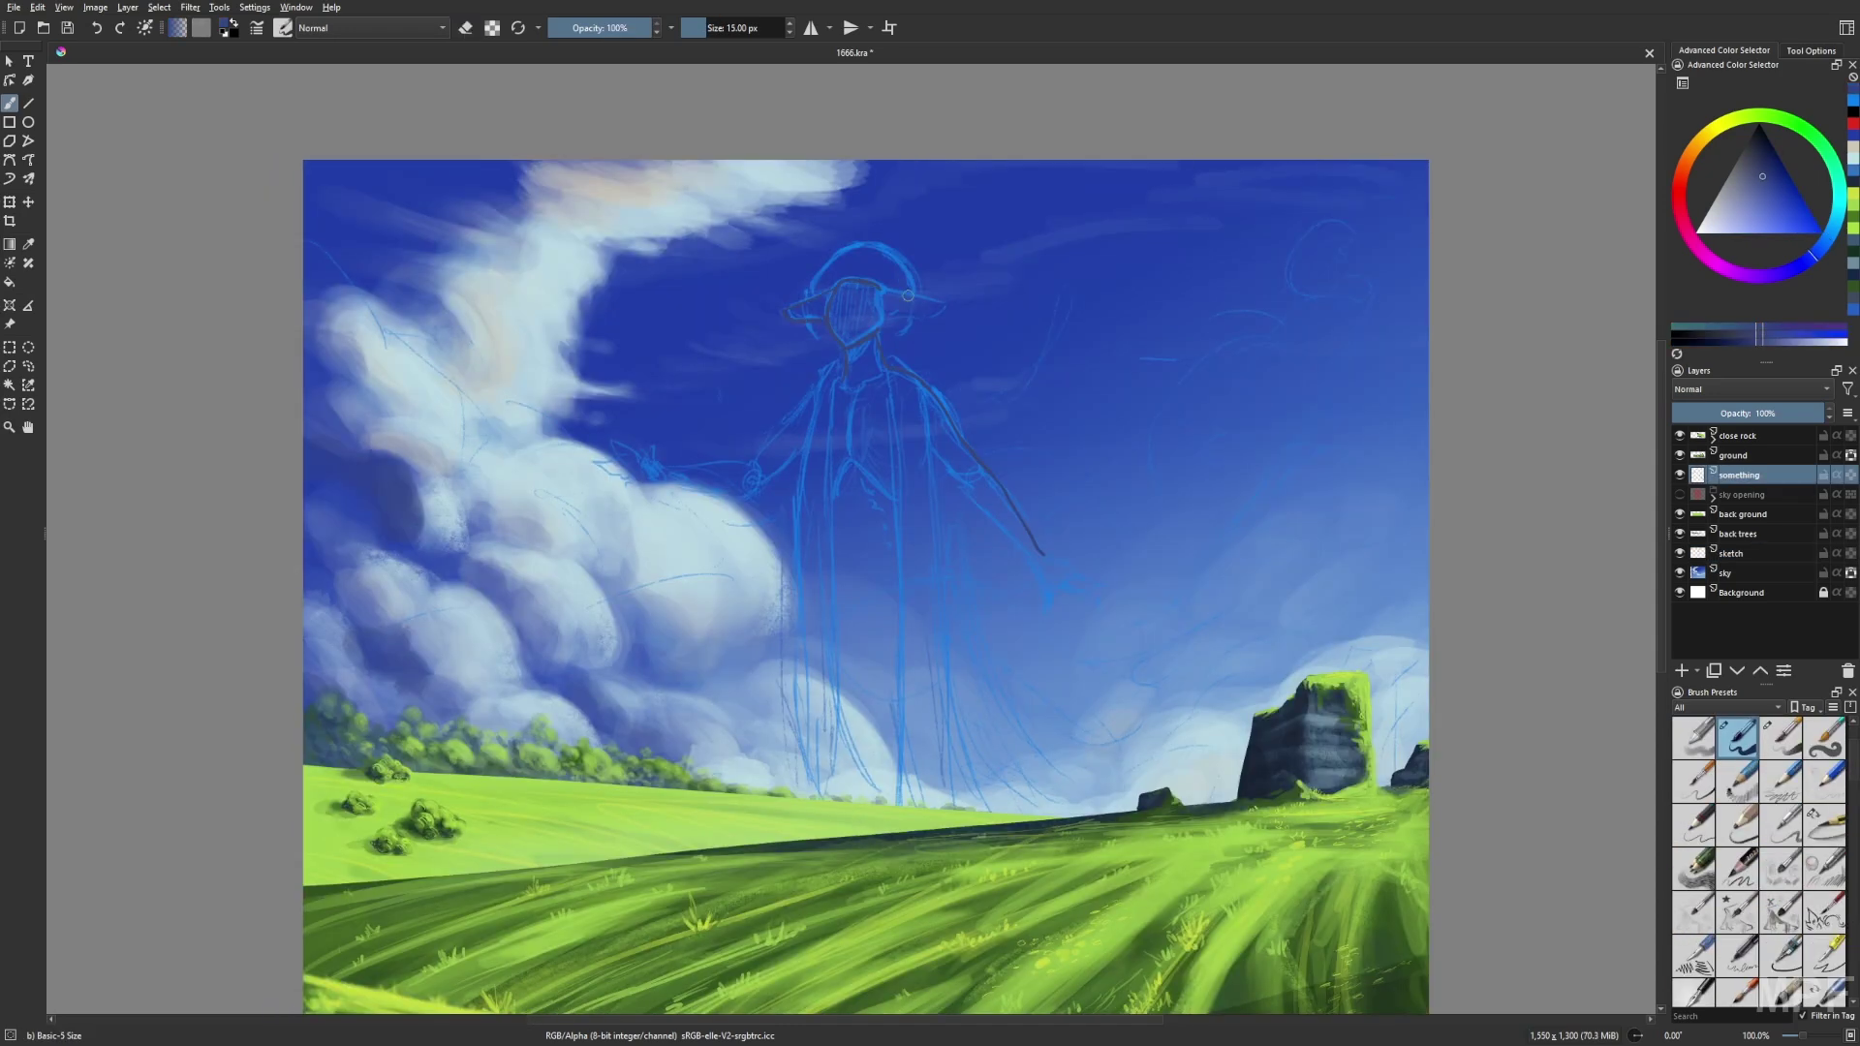
key(m)
key(m)
key(m)
key(m)
key(m)
key(m)
drag(1064, 572, 1095, 565)
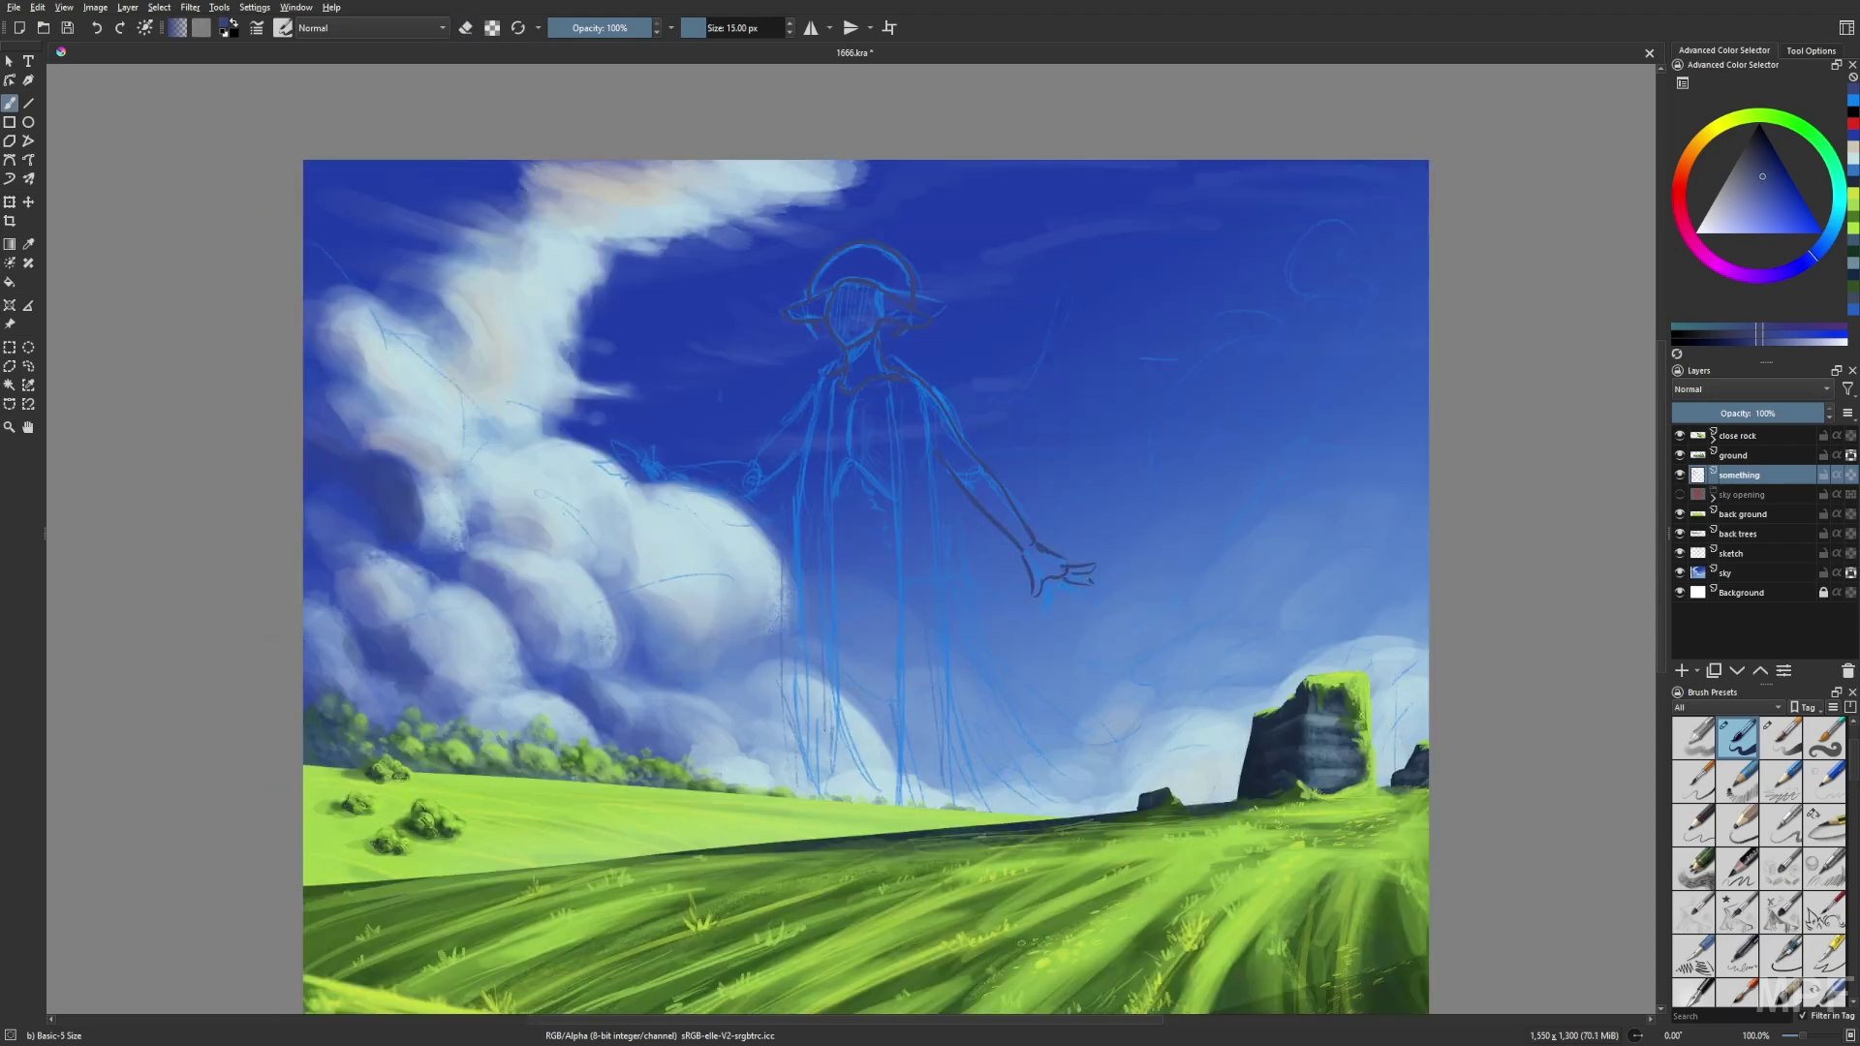
Outline the torso and raised arm, and fill the figure's upper body with solid grey-blue.
key(m)
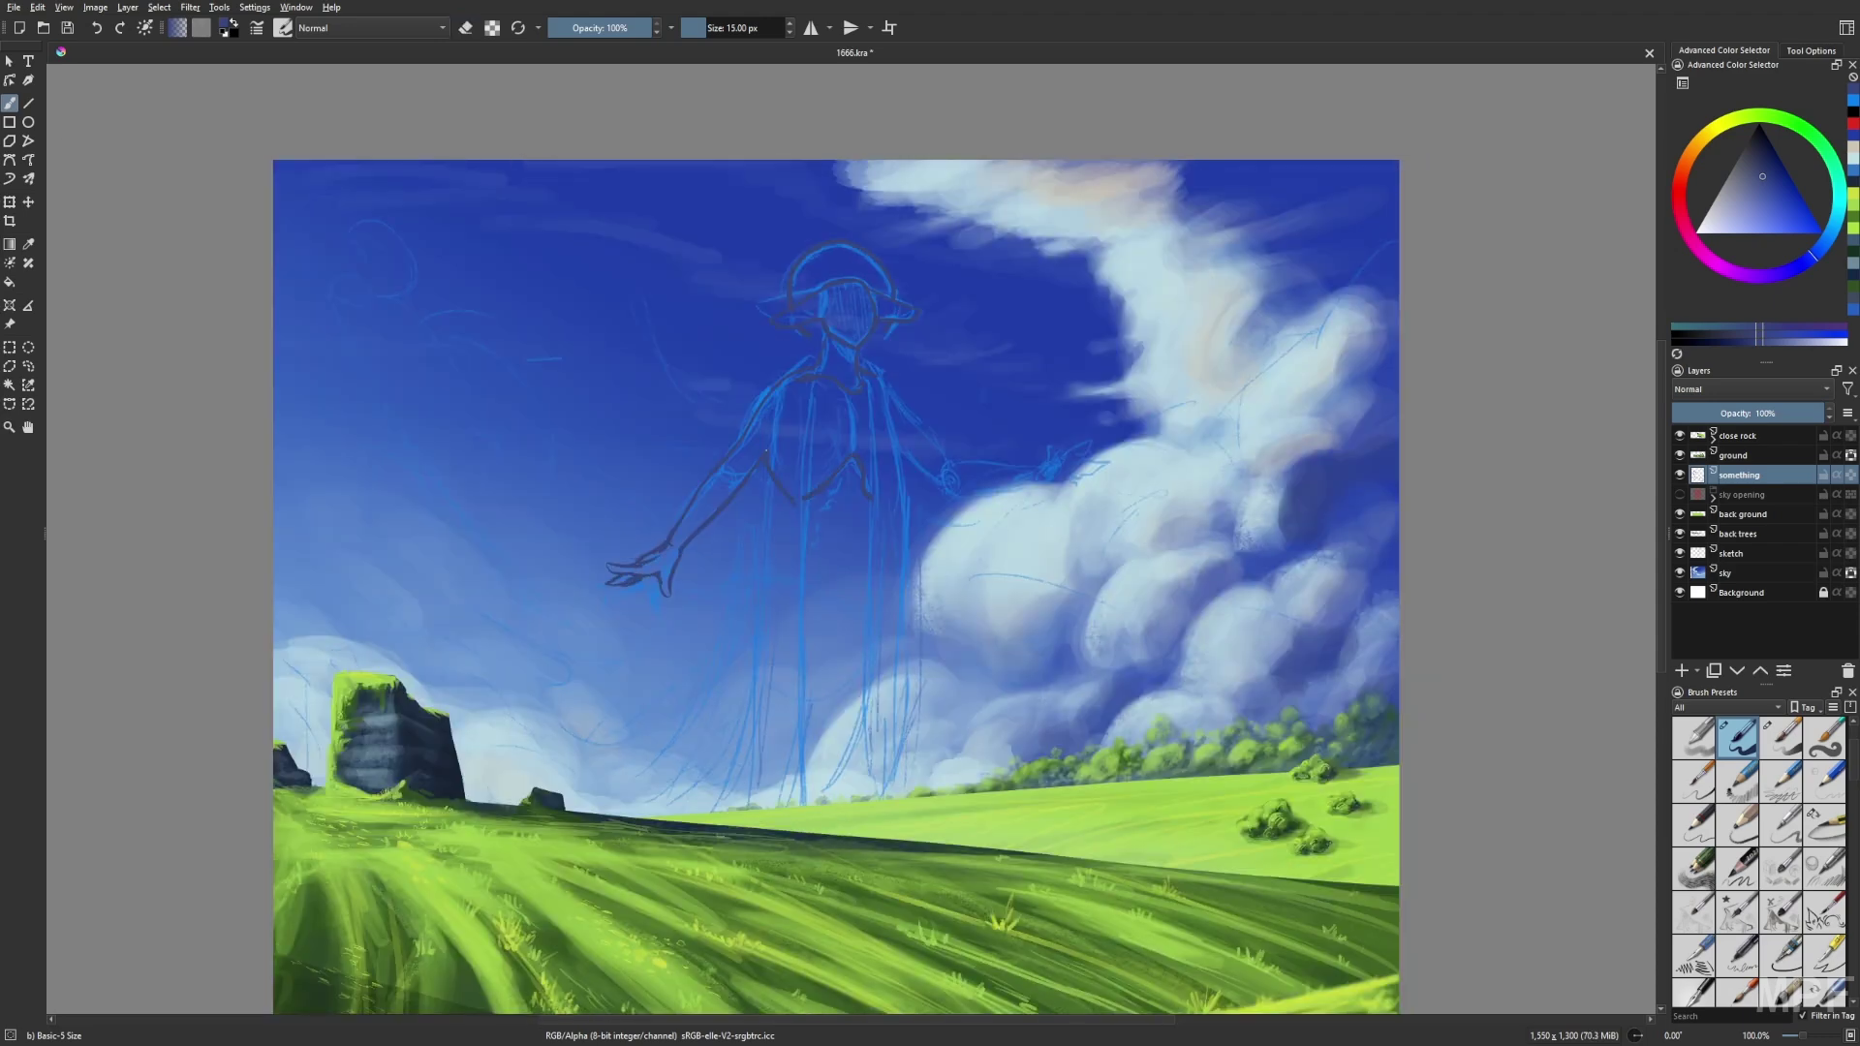
key(m)
key(m)
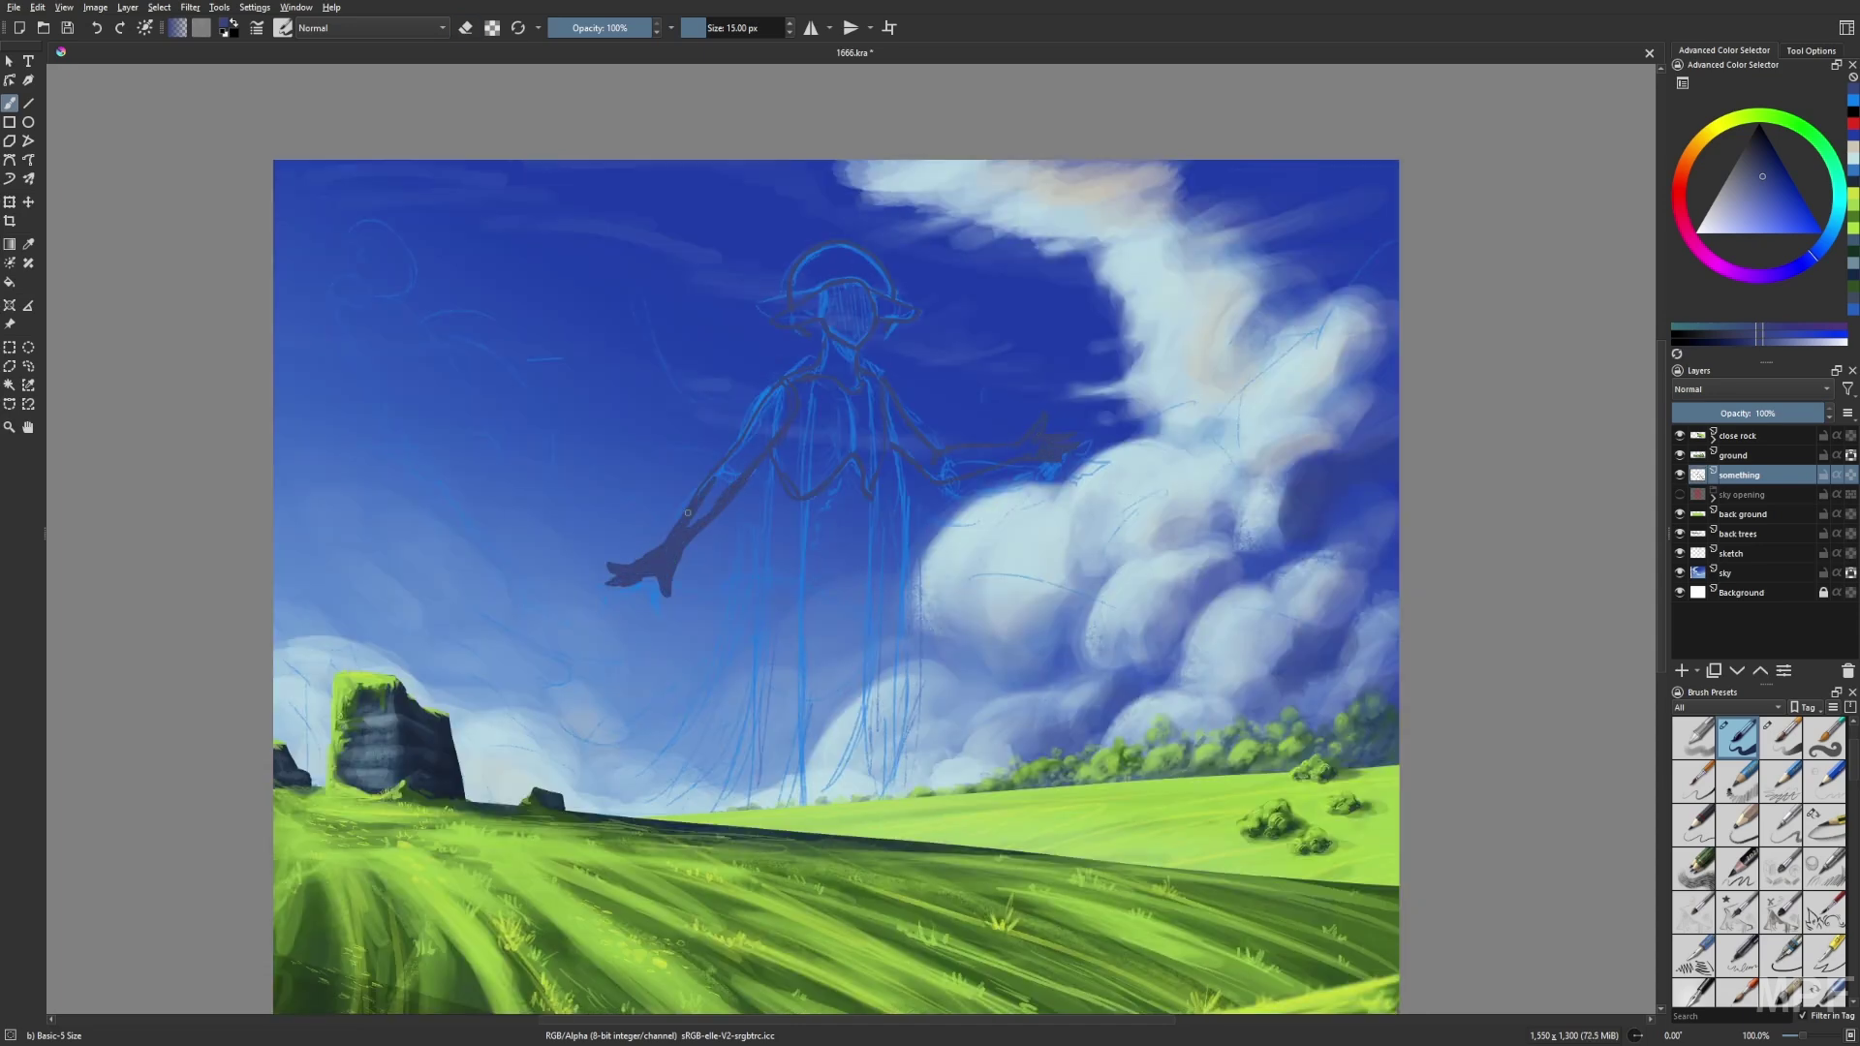
key(f)
click(874, 334)
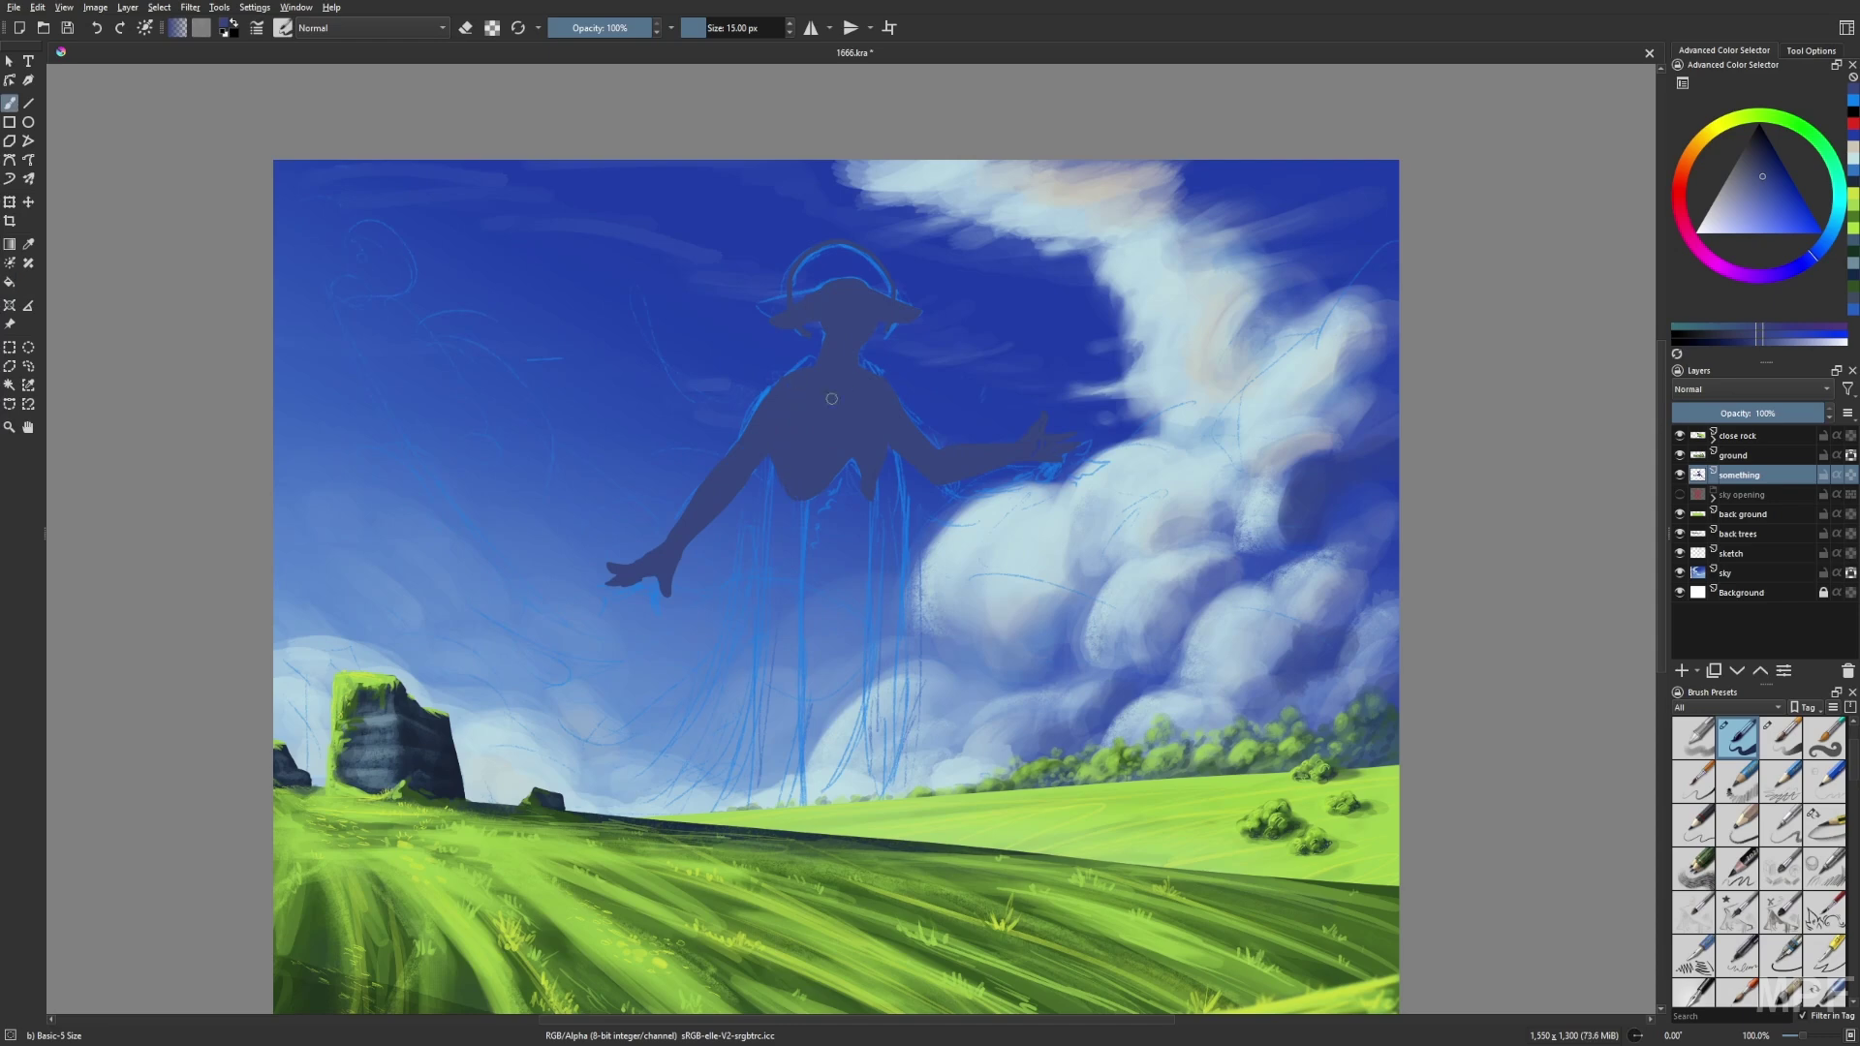
Recolour the figure's whole silhouette dark navy on its own layer.
key(m)
key(m)
drag(812, 186, 902, 186)
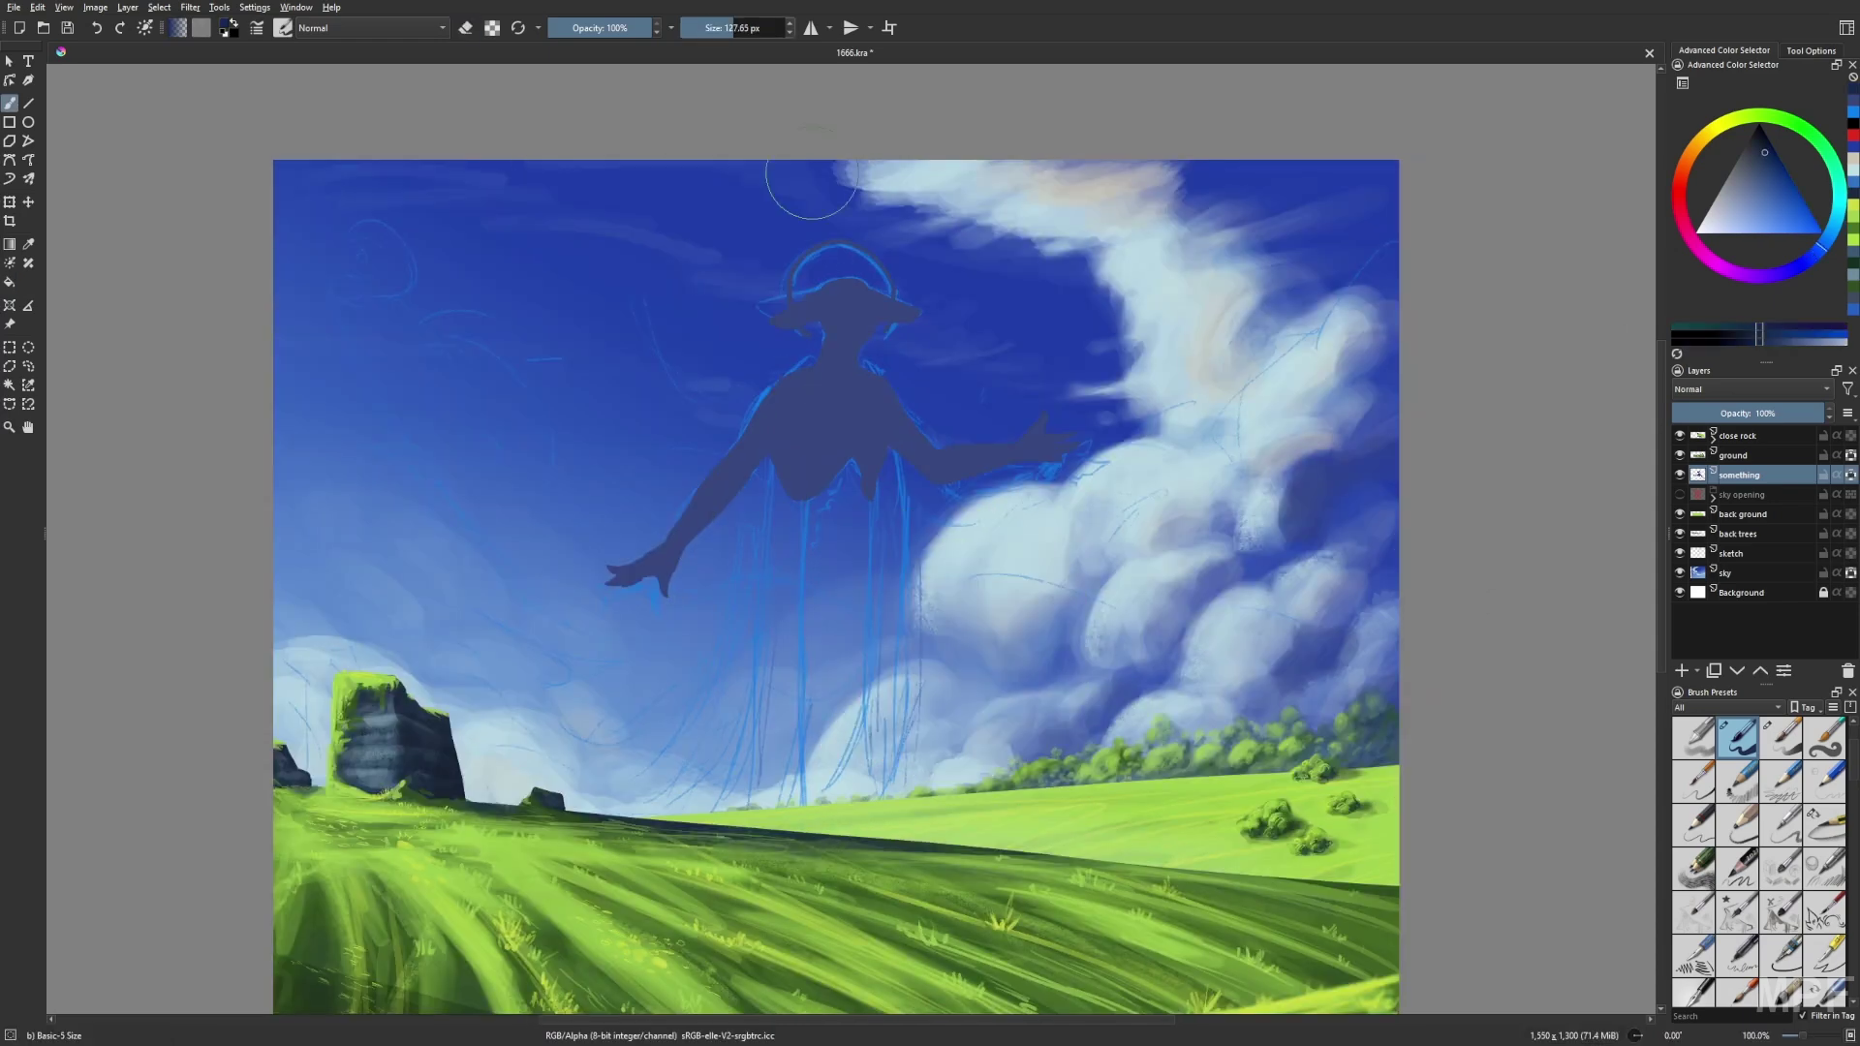
key(shift+BackSpace)
Paint a dark halo arc above the hat and reshape the raised hand's fingers with Basic-5 Size and erasing.
key(m)
key(m)
key(e)
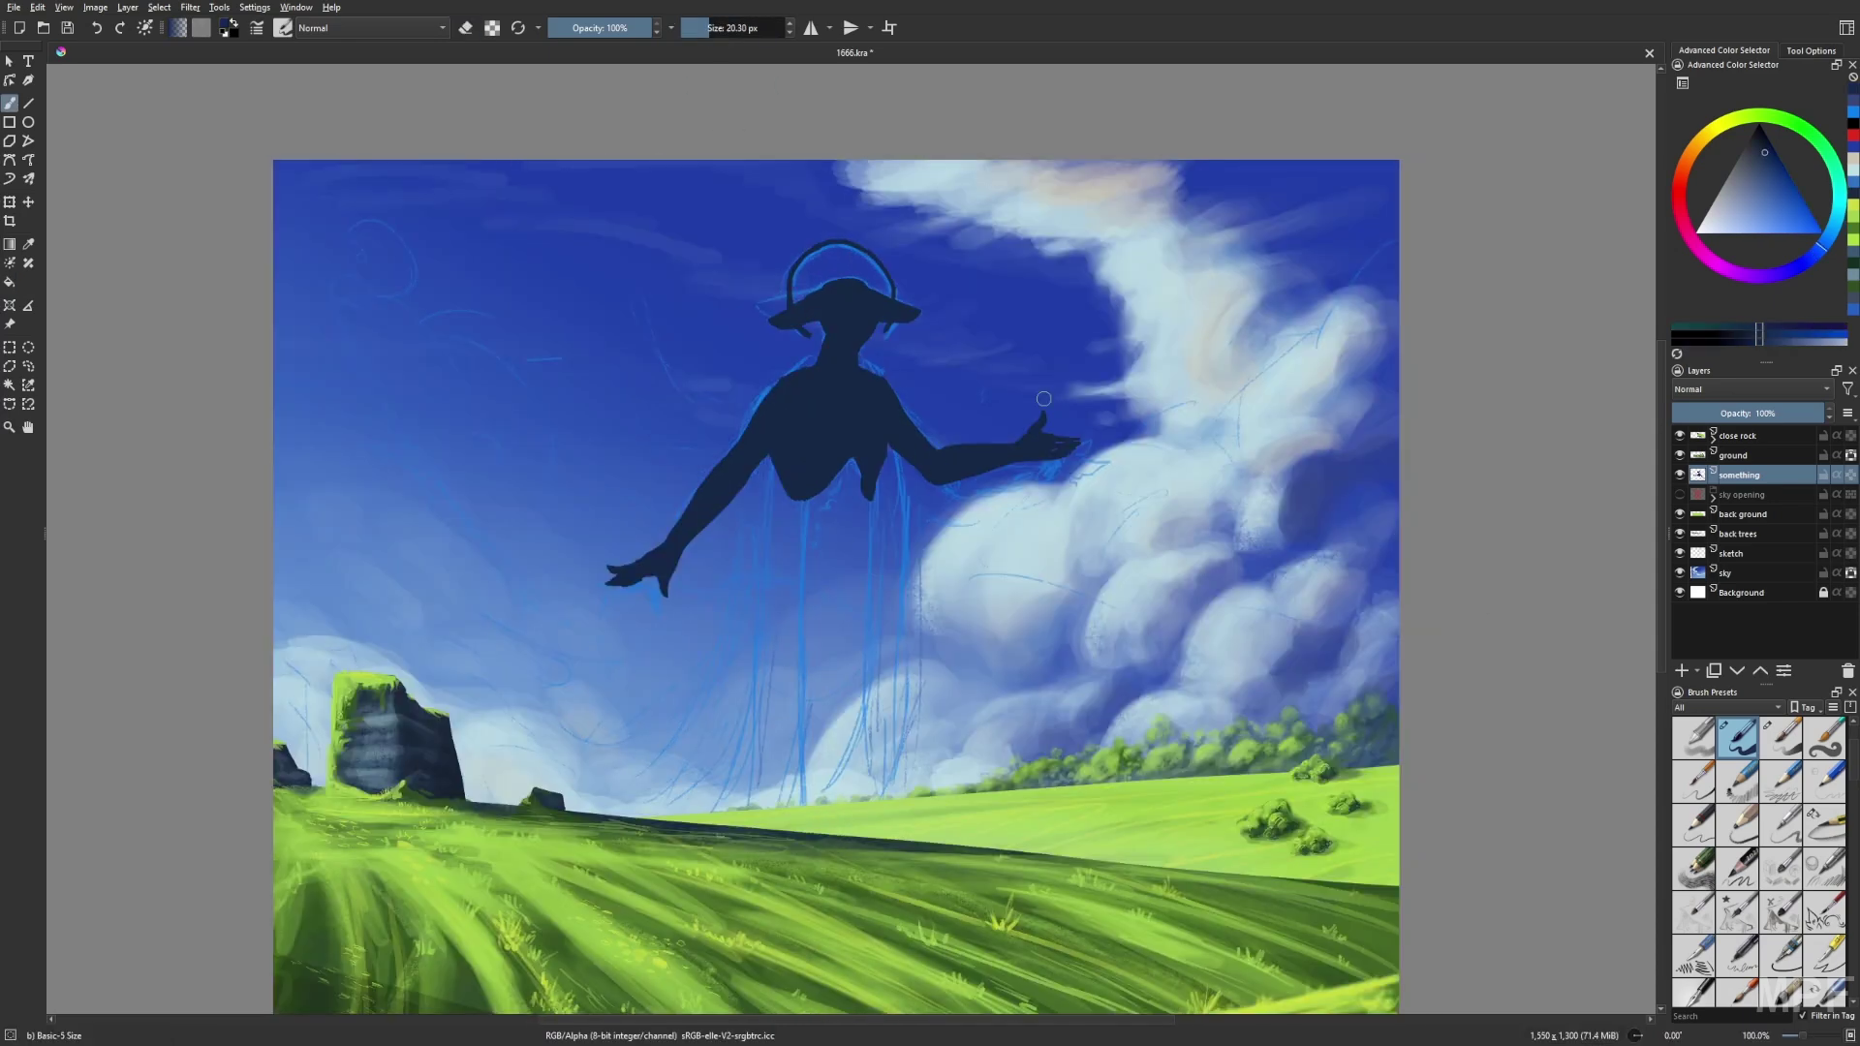
drag(1078, 444, 1035, 414)
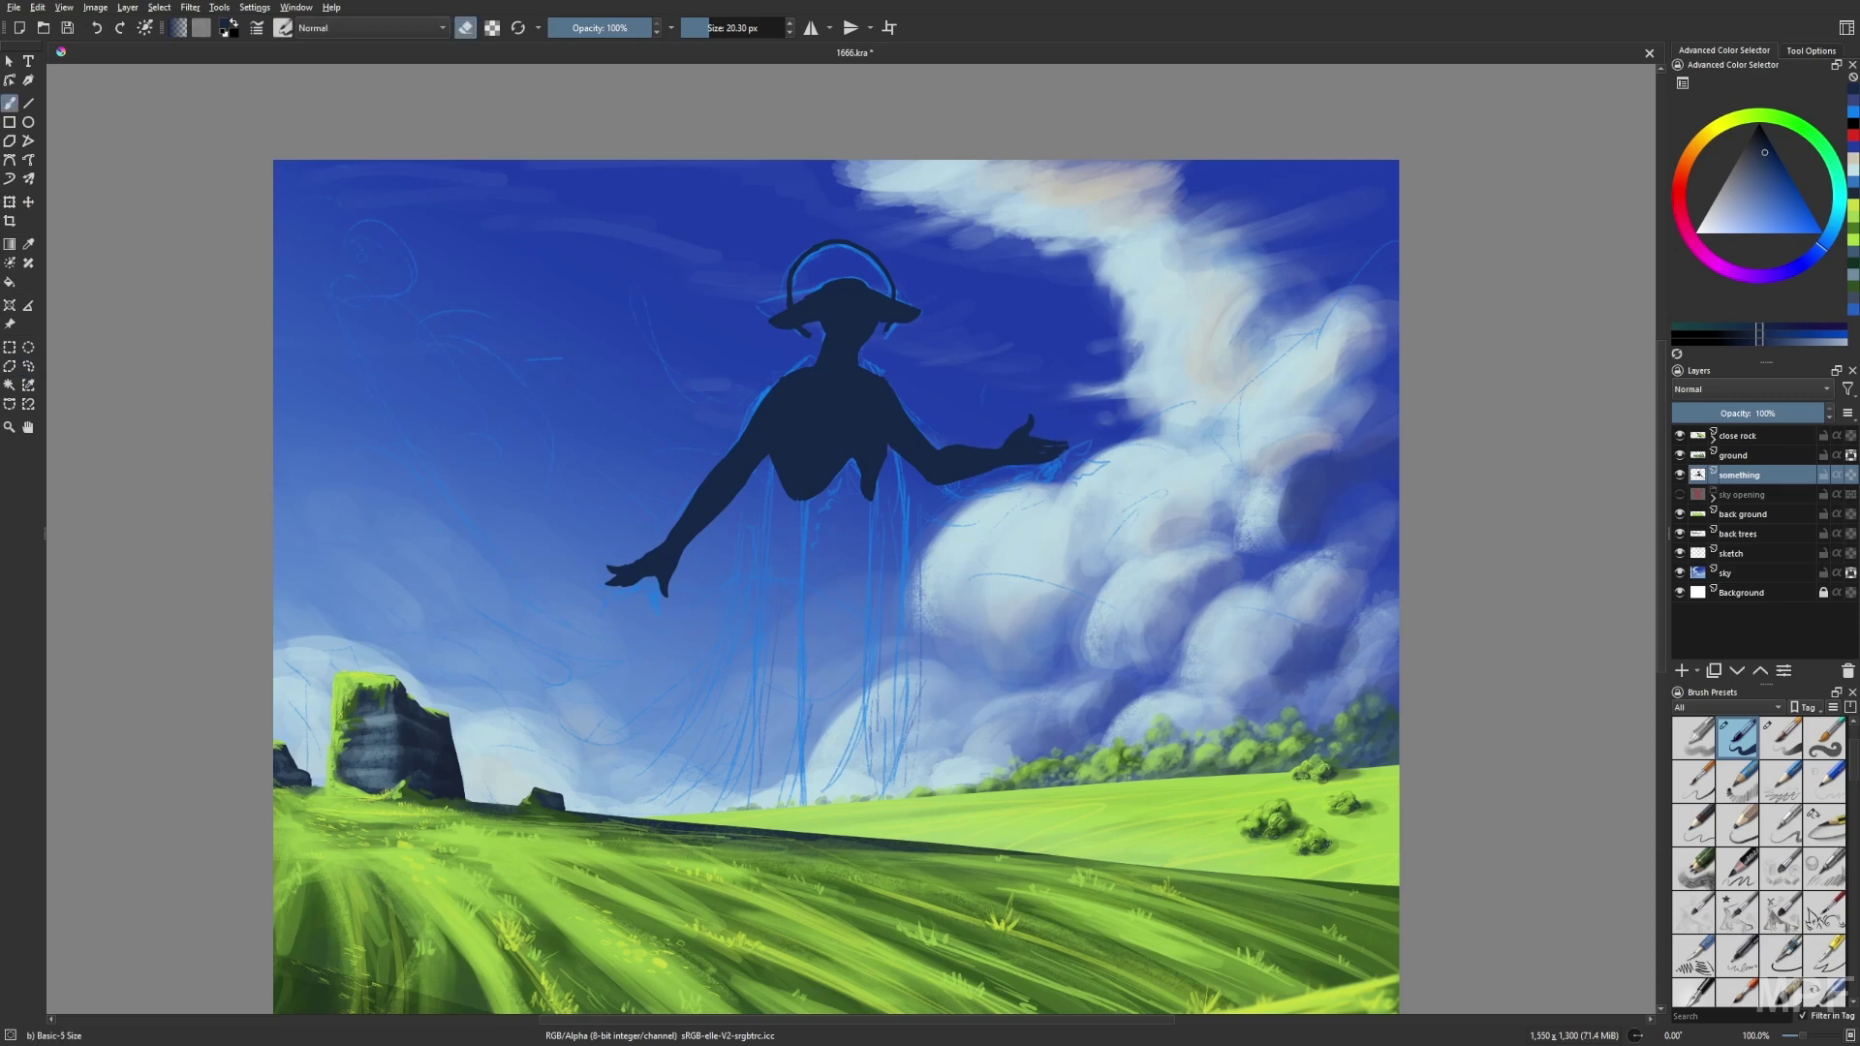
Replace the halo arc with a thin dark navy ellipse and transform it into place around the figure's head.
right_click(868, 287)
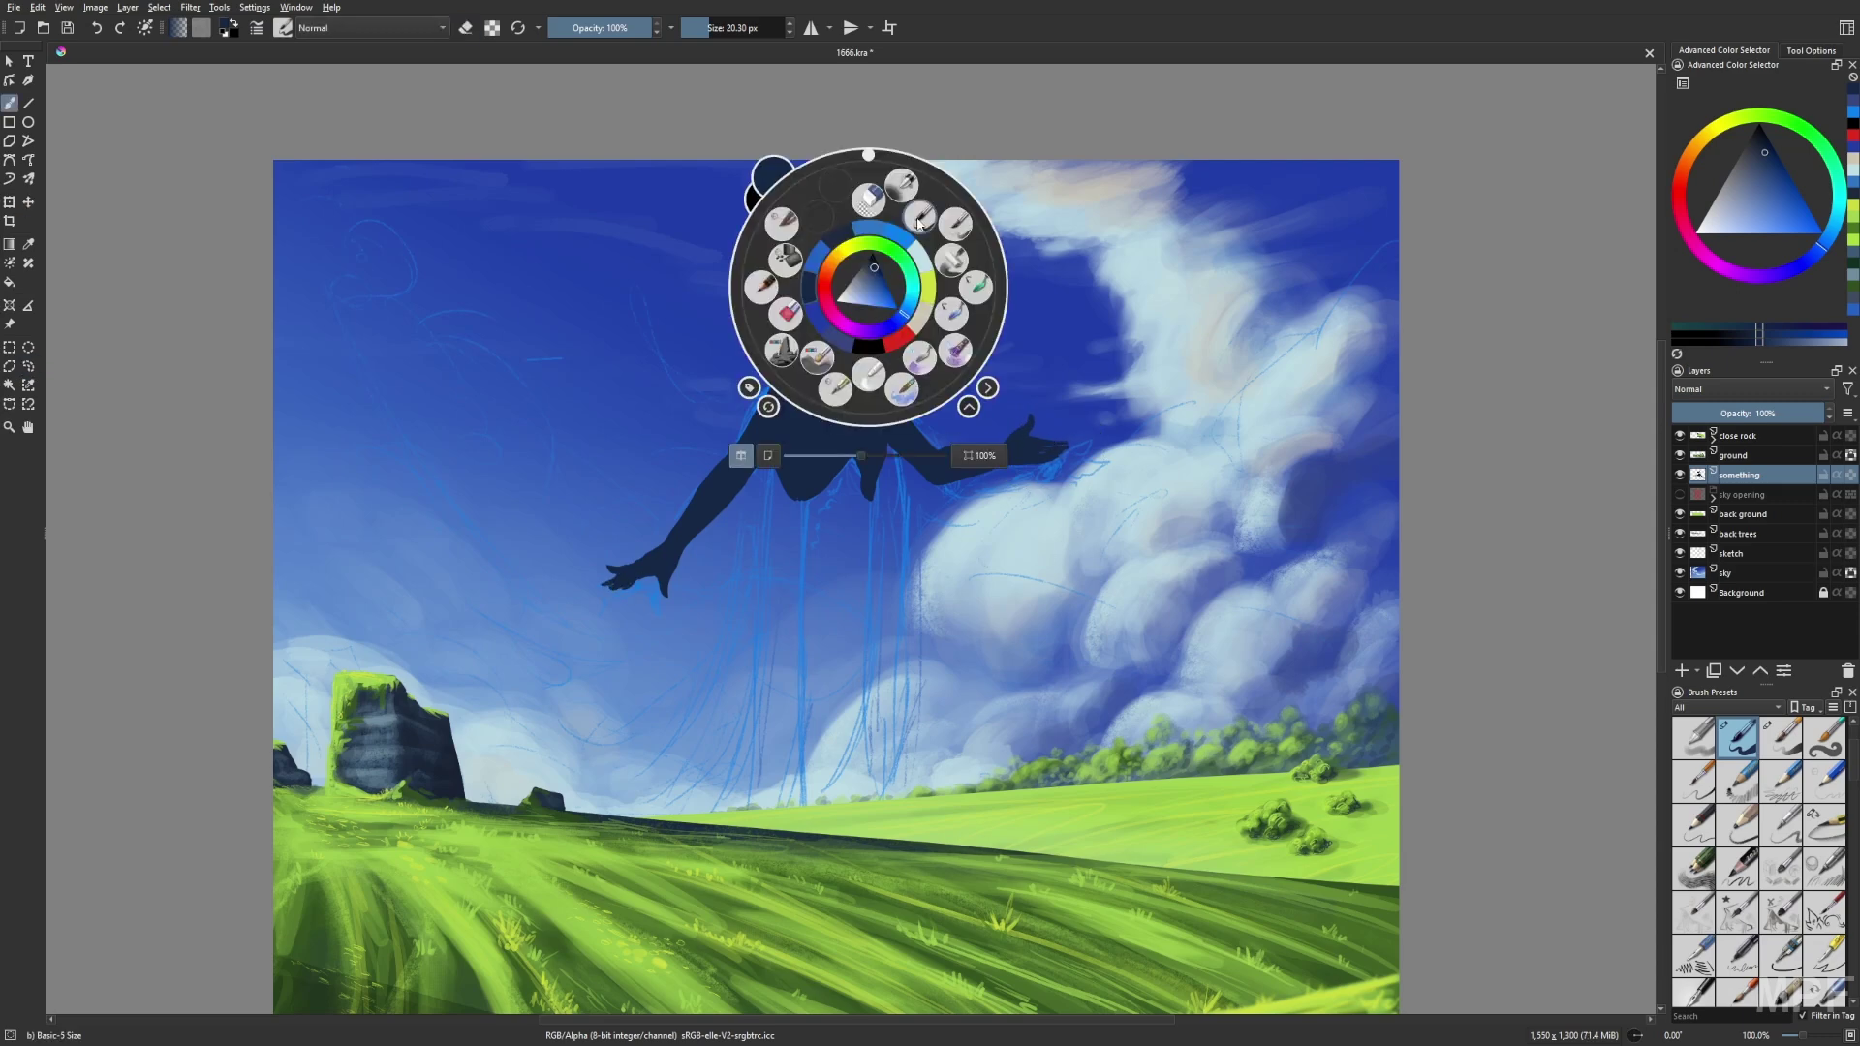
click(872, 199)
key(/)
click(29, 121)
mouse_move(427, 203)
mouse_down()
mouse_move(659, 398)
mouse_move(904, 358)
mouse_up()
key(ctrl+t)
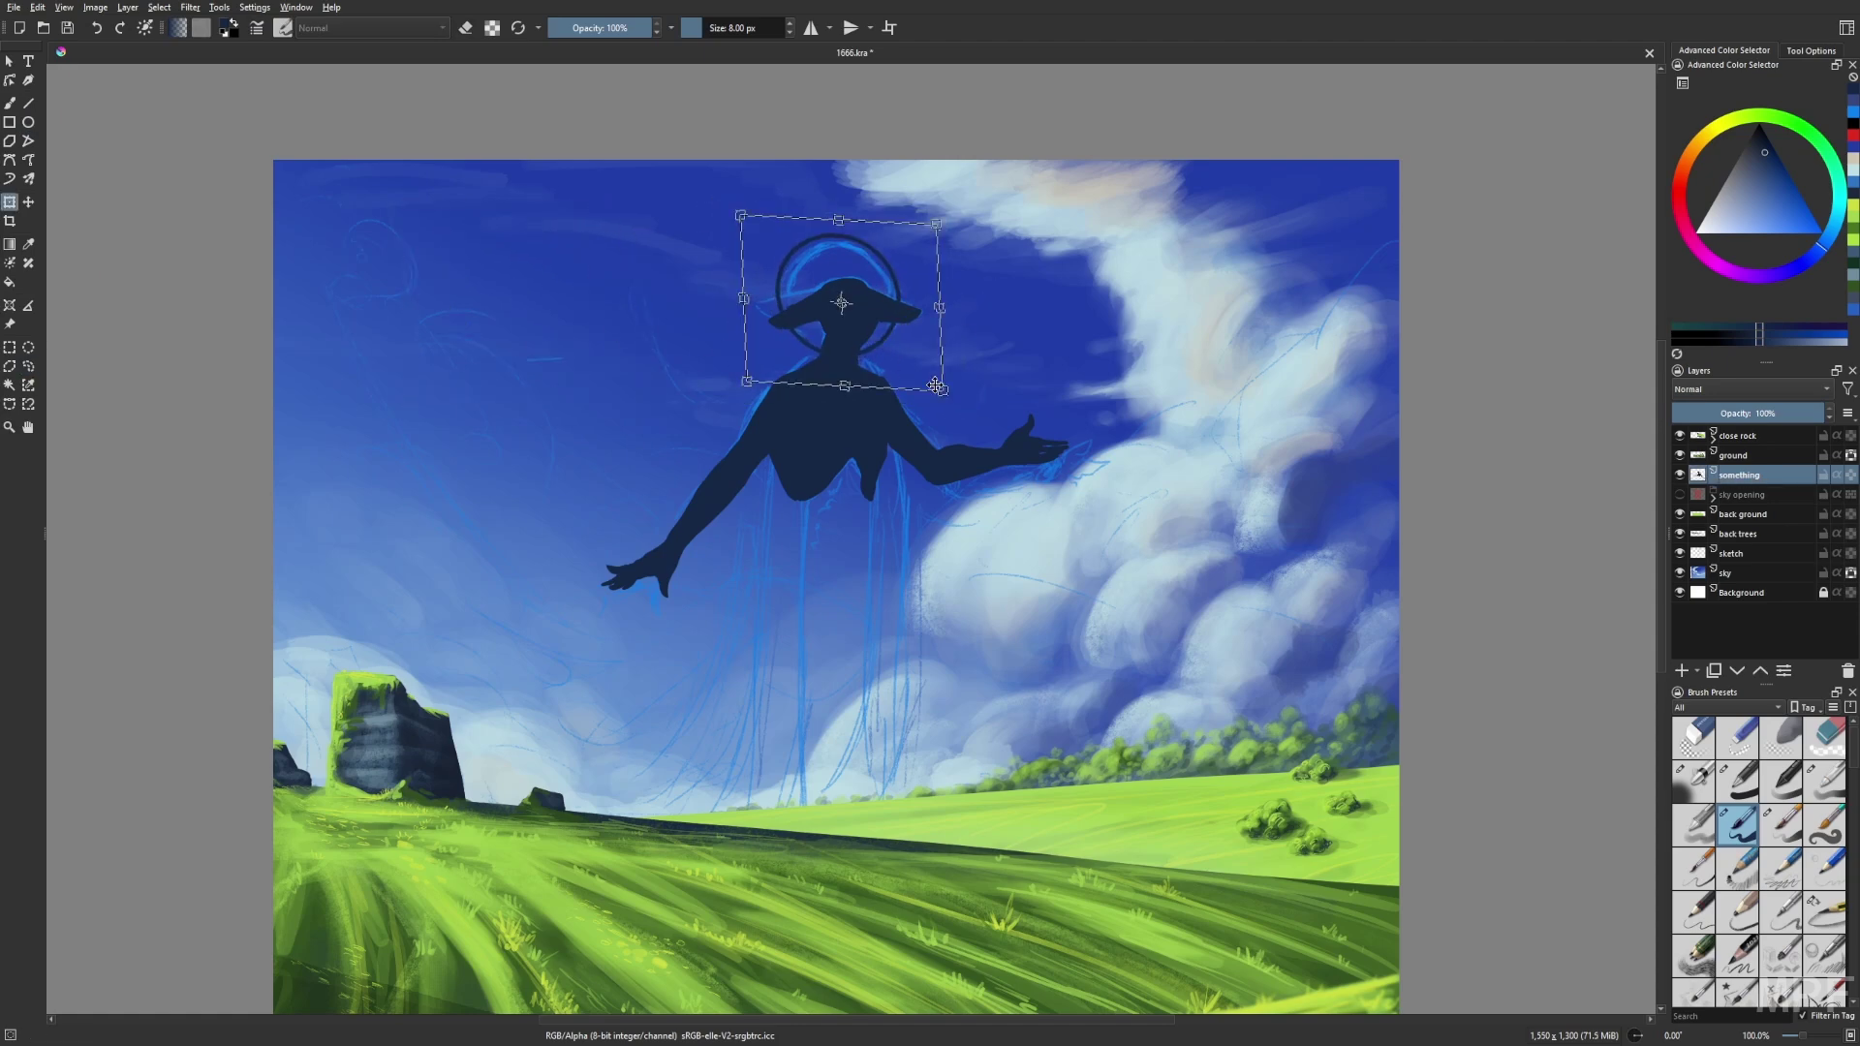
key(b)
Paint a long pale blue cloth strip from the figure's shoulder down to the horizon on a new layer.
key(m)
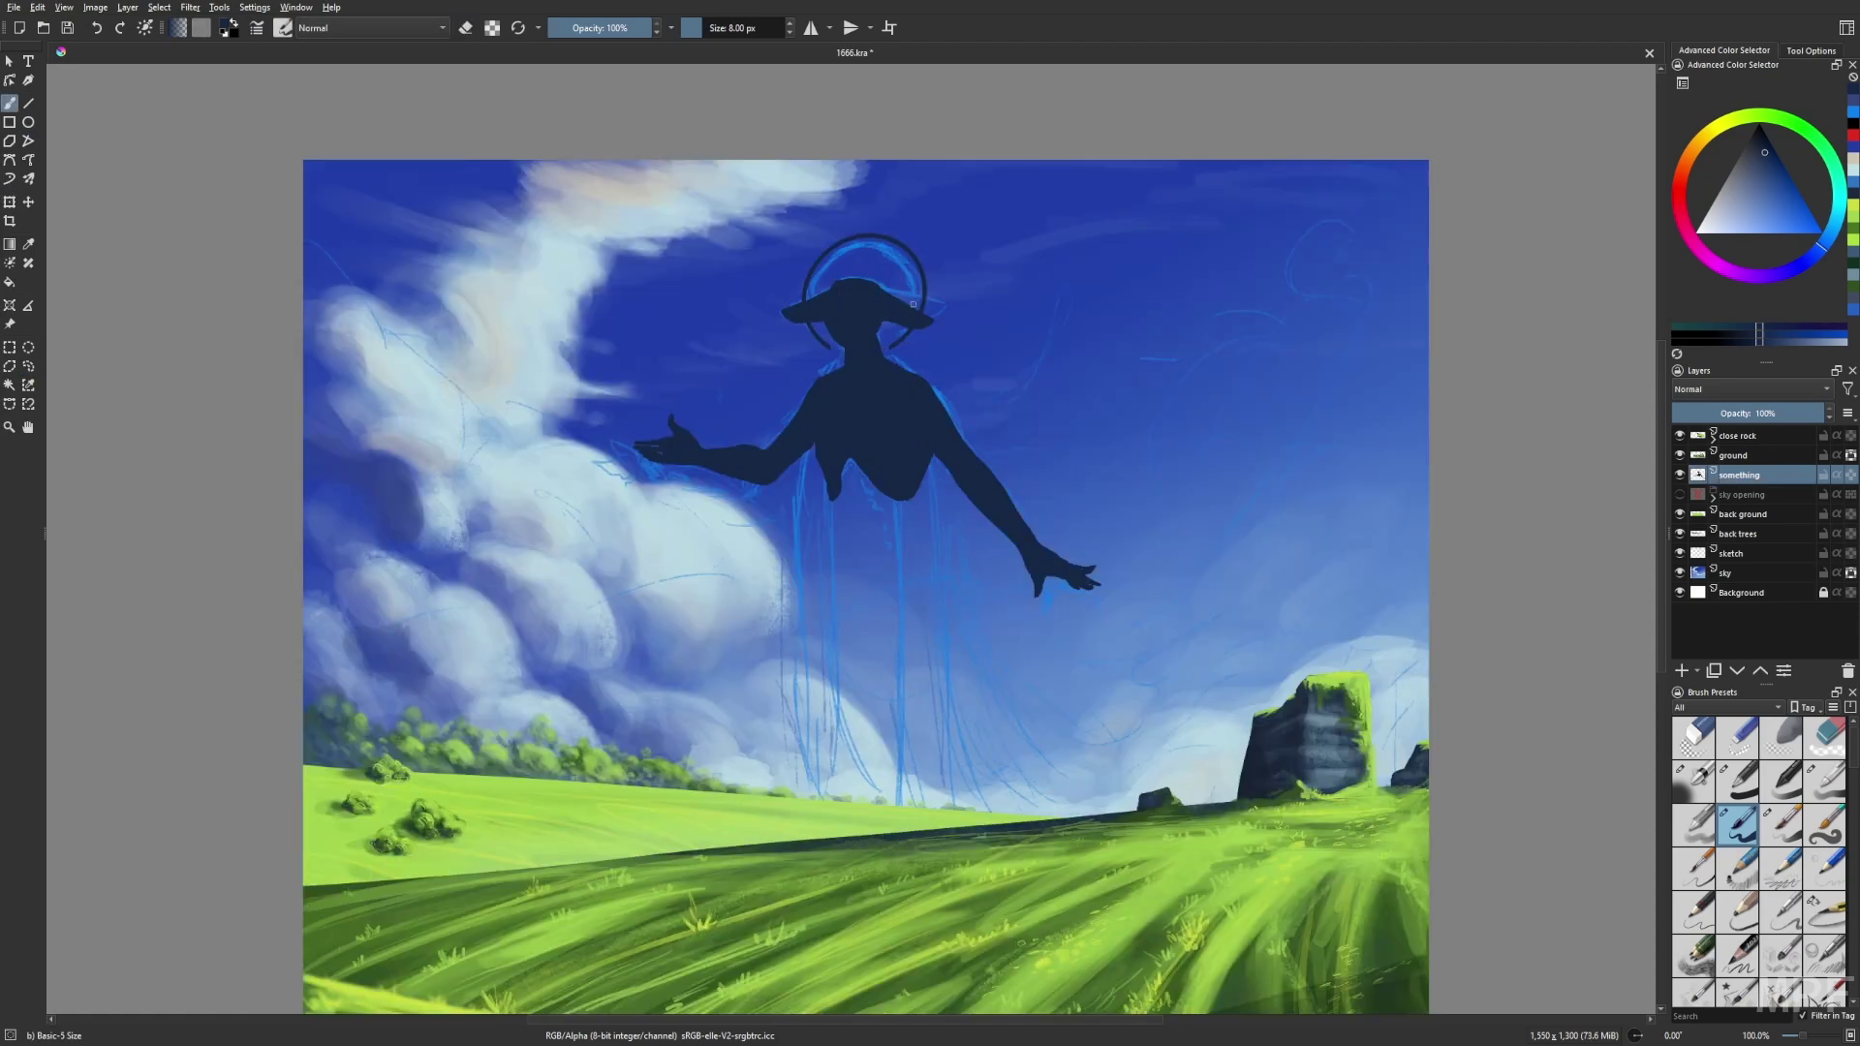
right_click(992, 730)
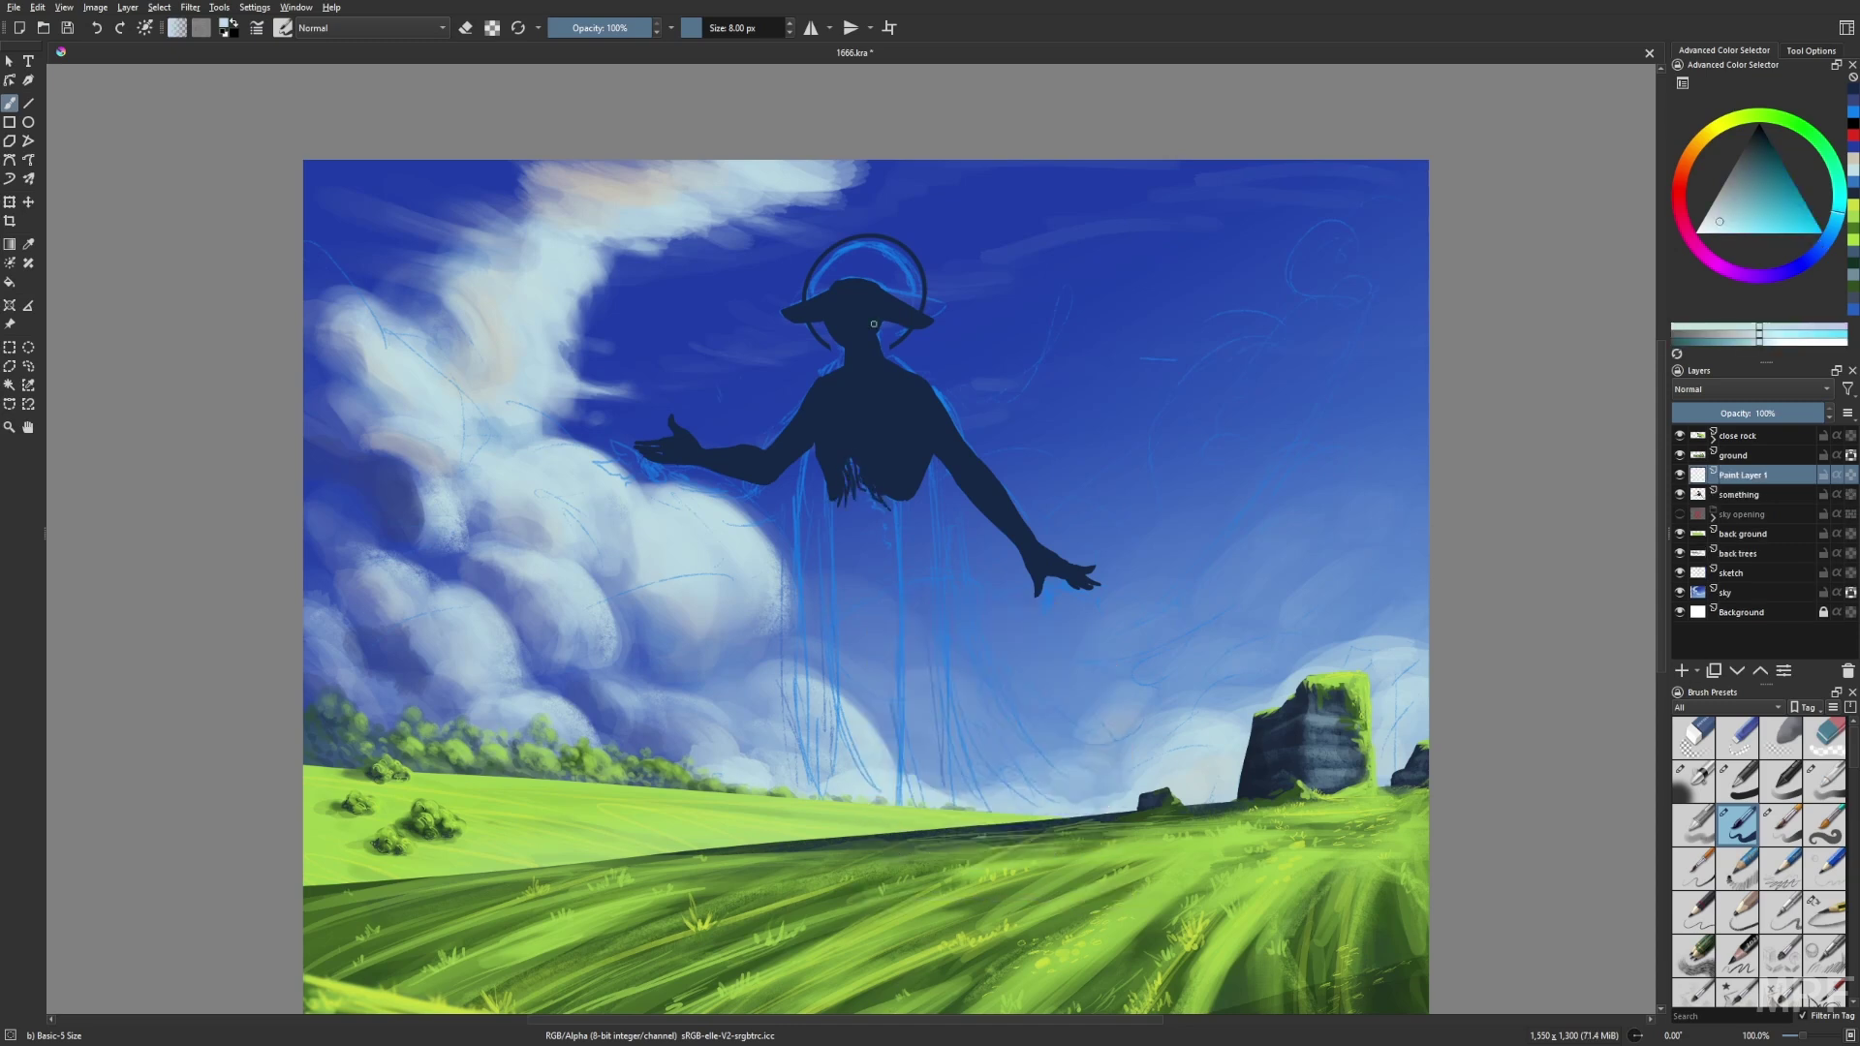
drag(828, 373, 809, 804)
Group the figure's layers, naming the group back creature and the strip's layer cloth.
key(ctrl+g)
double_click(1734, 534)
text(back creature)
key(Return)
double_click(1744, 553)
text(cloth)
key(Return)
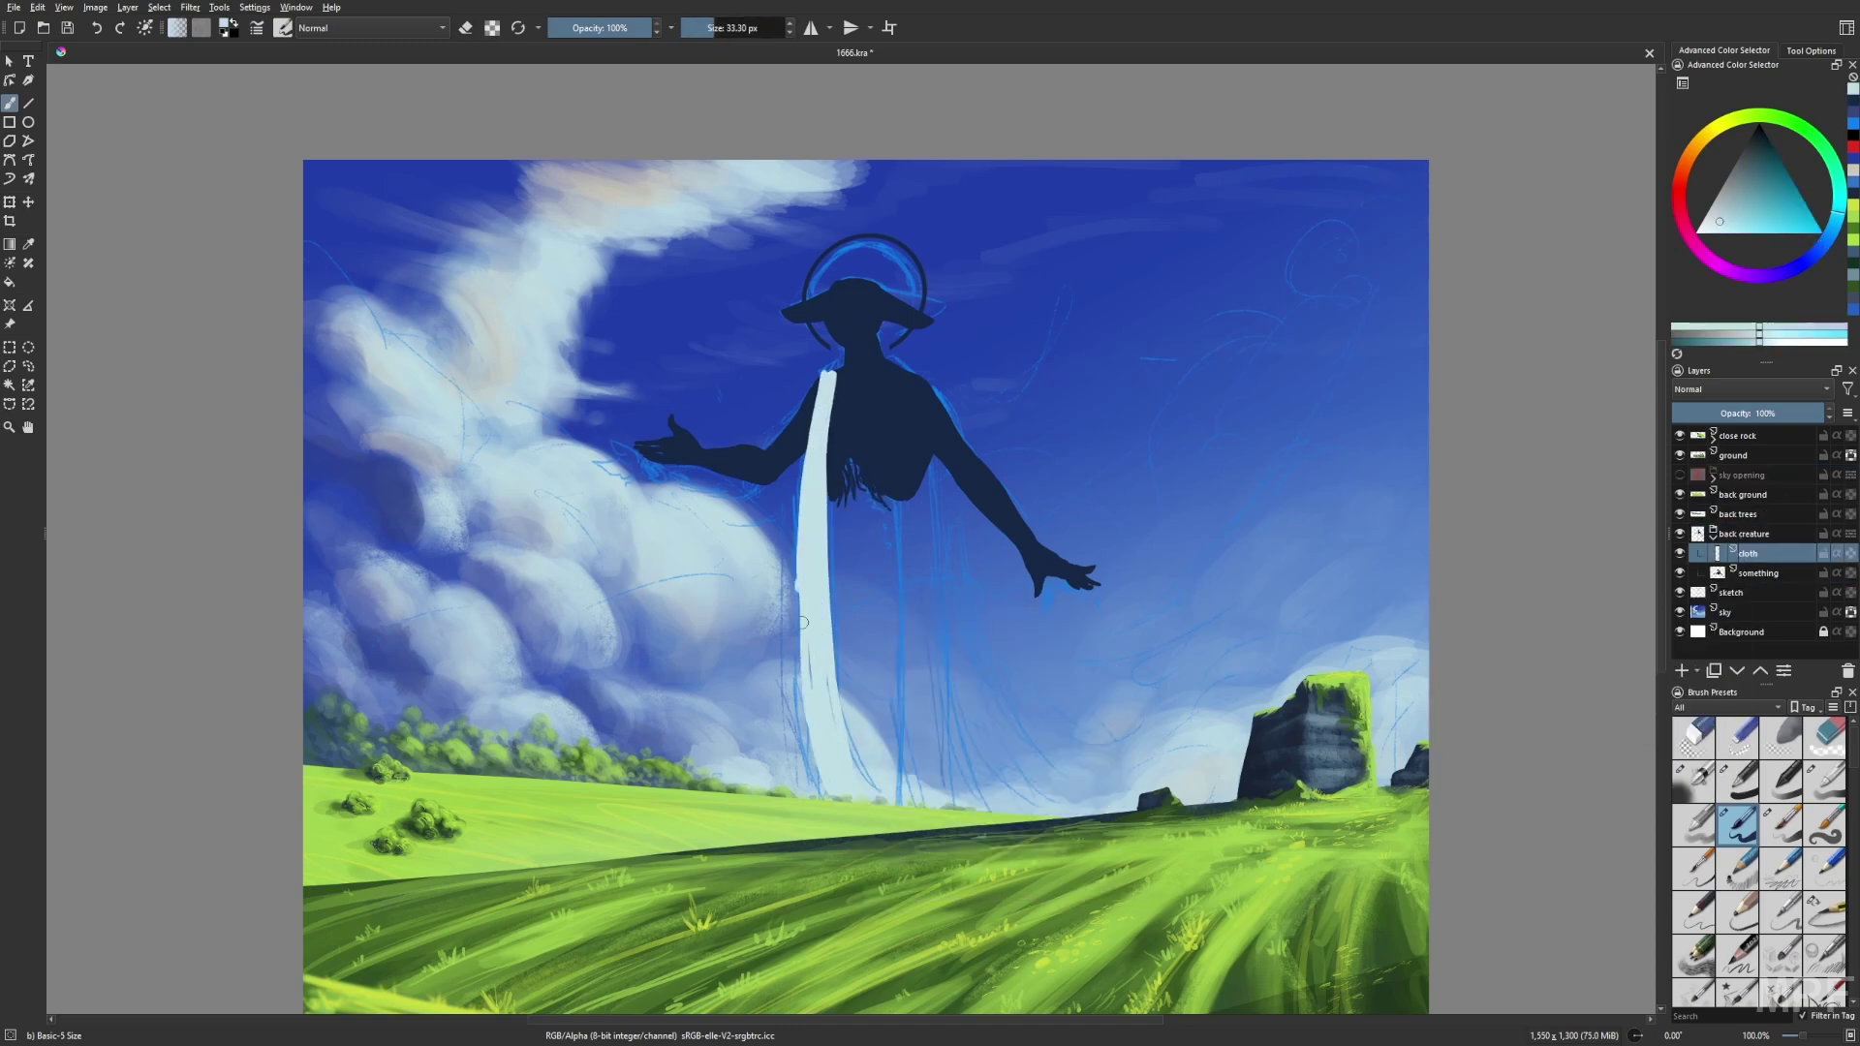
Paint a second long pale blue cloth strip from the other shoulder to the horizon and split the strips' lower ends with Basic-3 Flow.
mouse_move(886, 361)
mouse_down()
mouse_move(896, 630)
mouse_move(925, 663)
mouse_move(886, 530)
mouse_move(935, 805)
mouse_up()
key(slash)
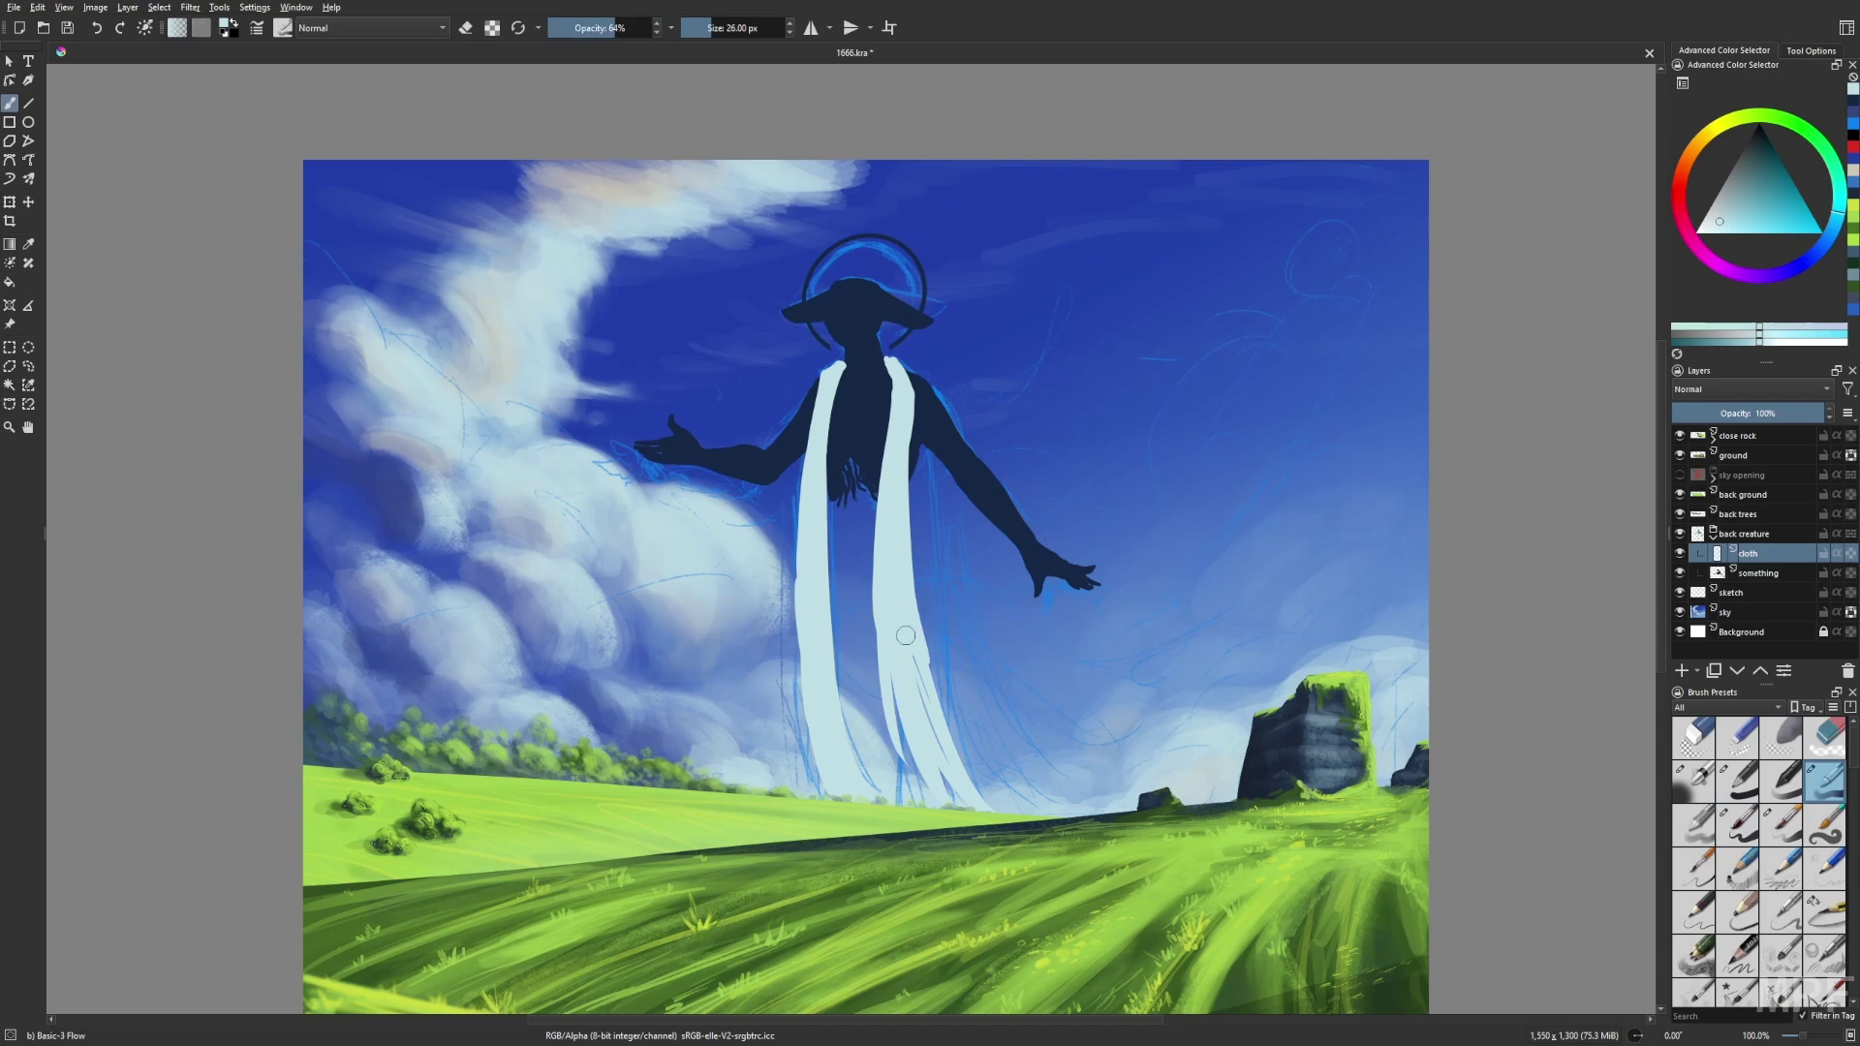
drag(901, 620, 959, 805)
drag(823, 600, 843, 785)
drag(911, 621, 895, 634)
Flare the lower ends of both cloth strips into thin wisps that fade along the horizon, checking the painting mirrored.
key(m)
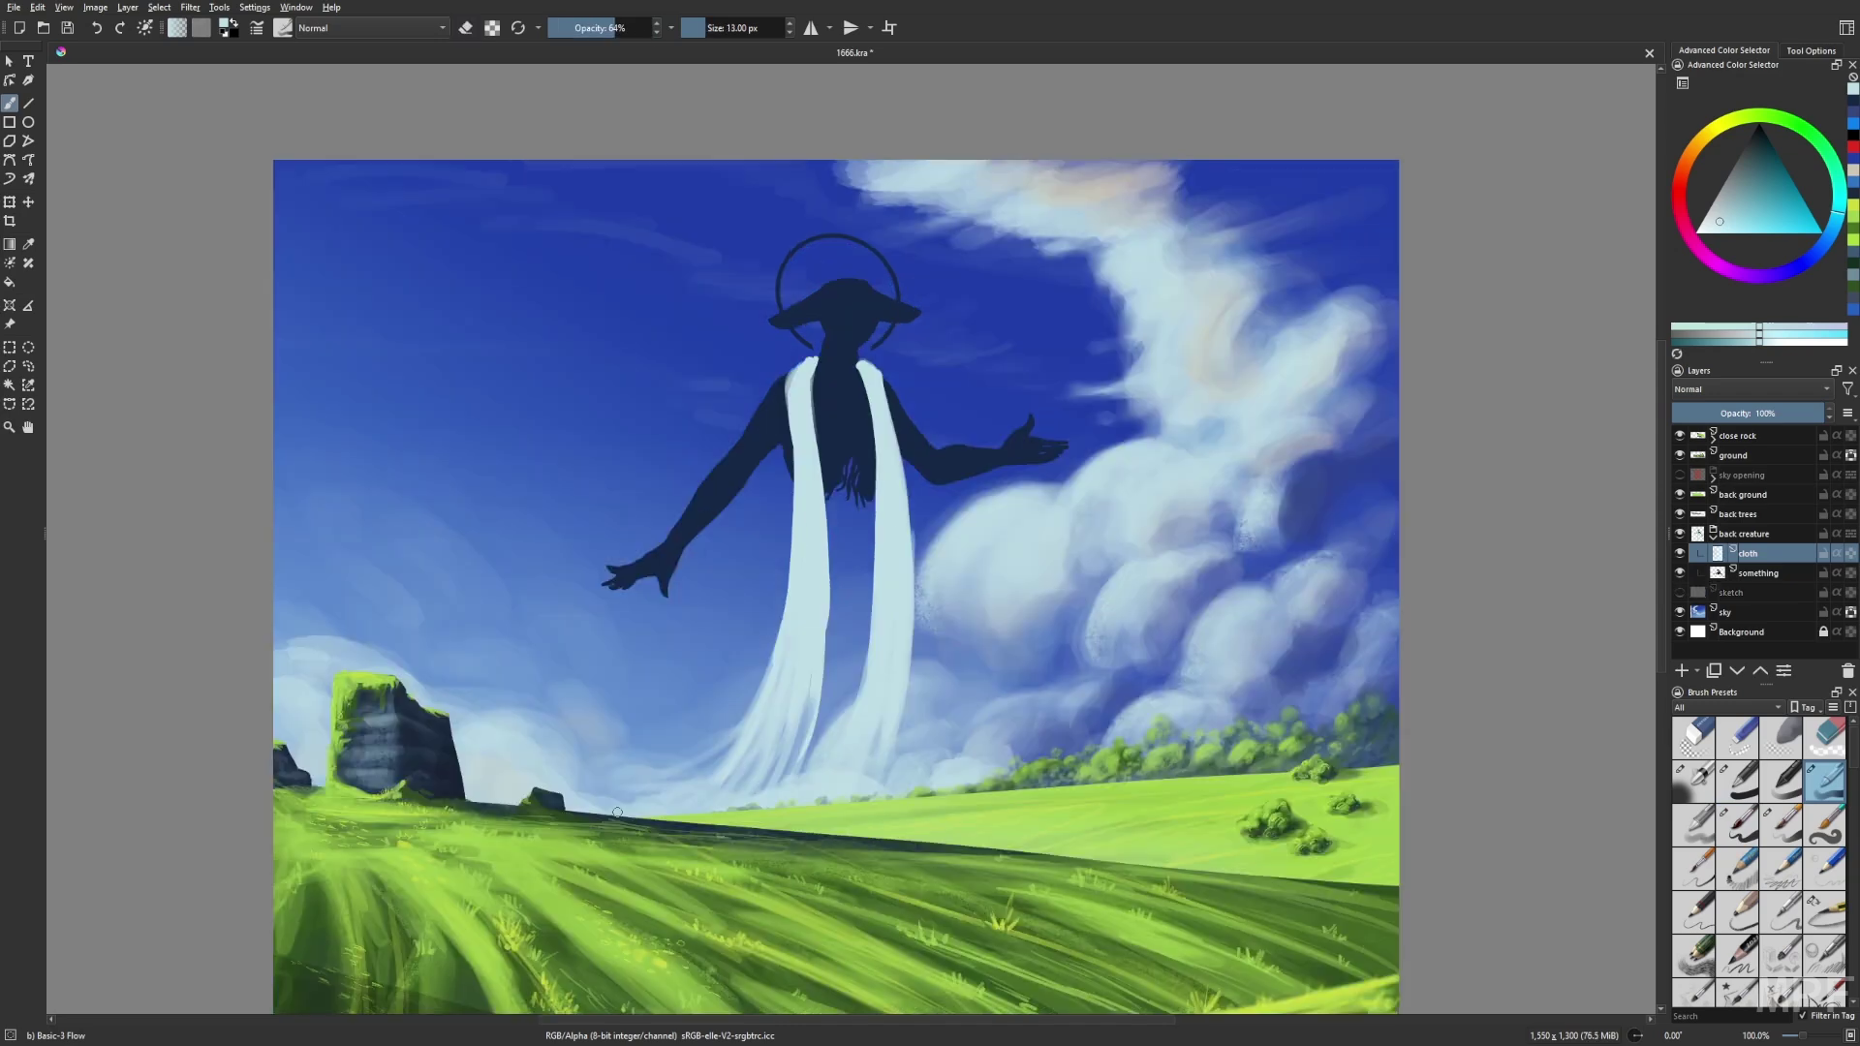
key(slash)
key(m)
key(m)
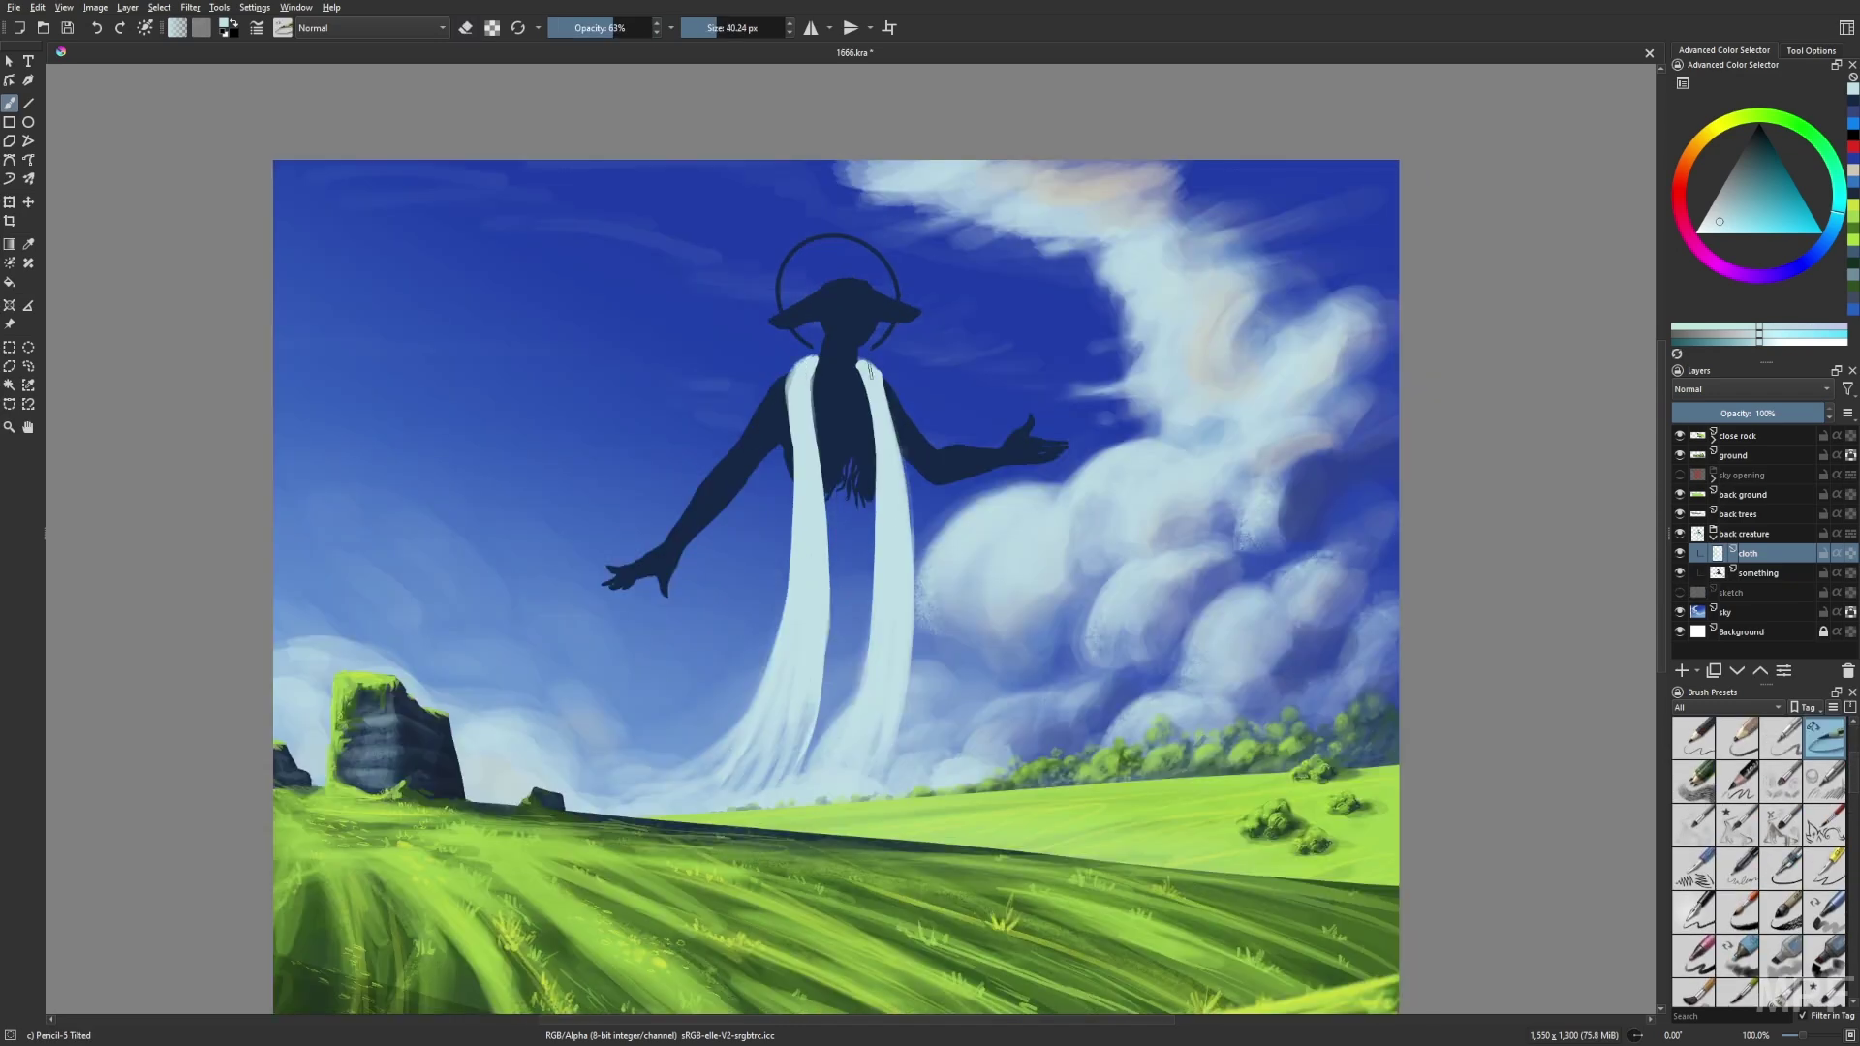
key(slash)
key(m)
Add a new layer directly beneath the something layer and name it back cloth.
click(1758, 573)
key(Insert)
key(ctrl+Page_Down)
double_click(1759, 592)
text(back cloth)
key(Return)
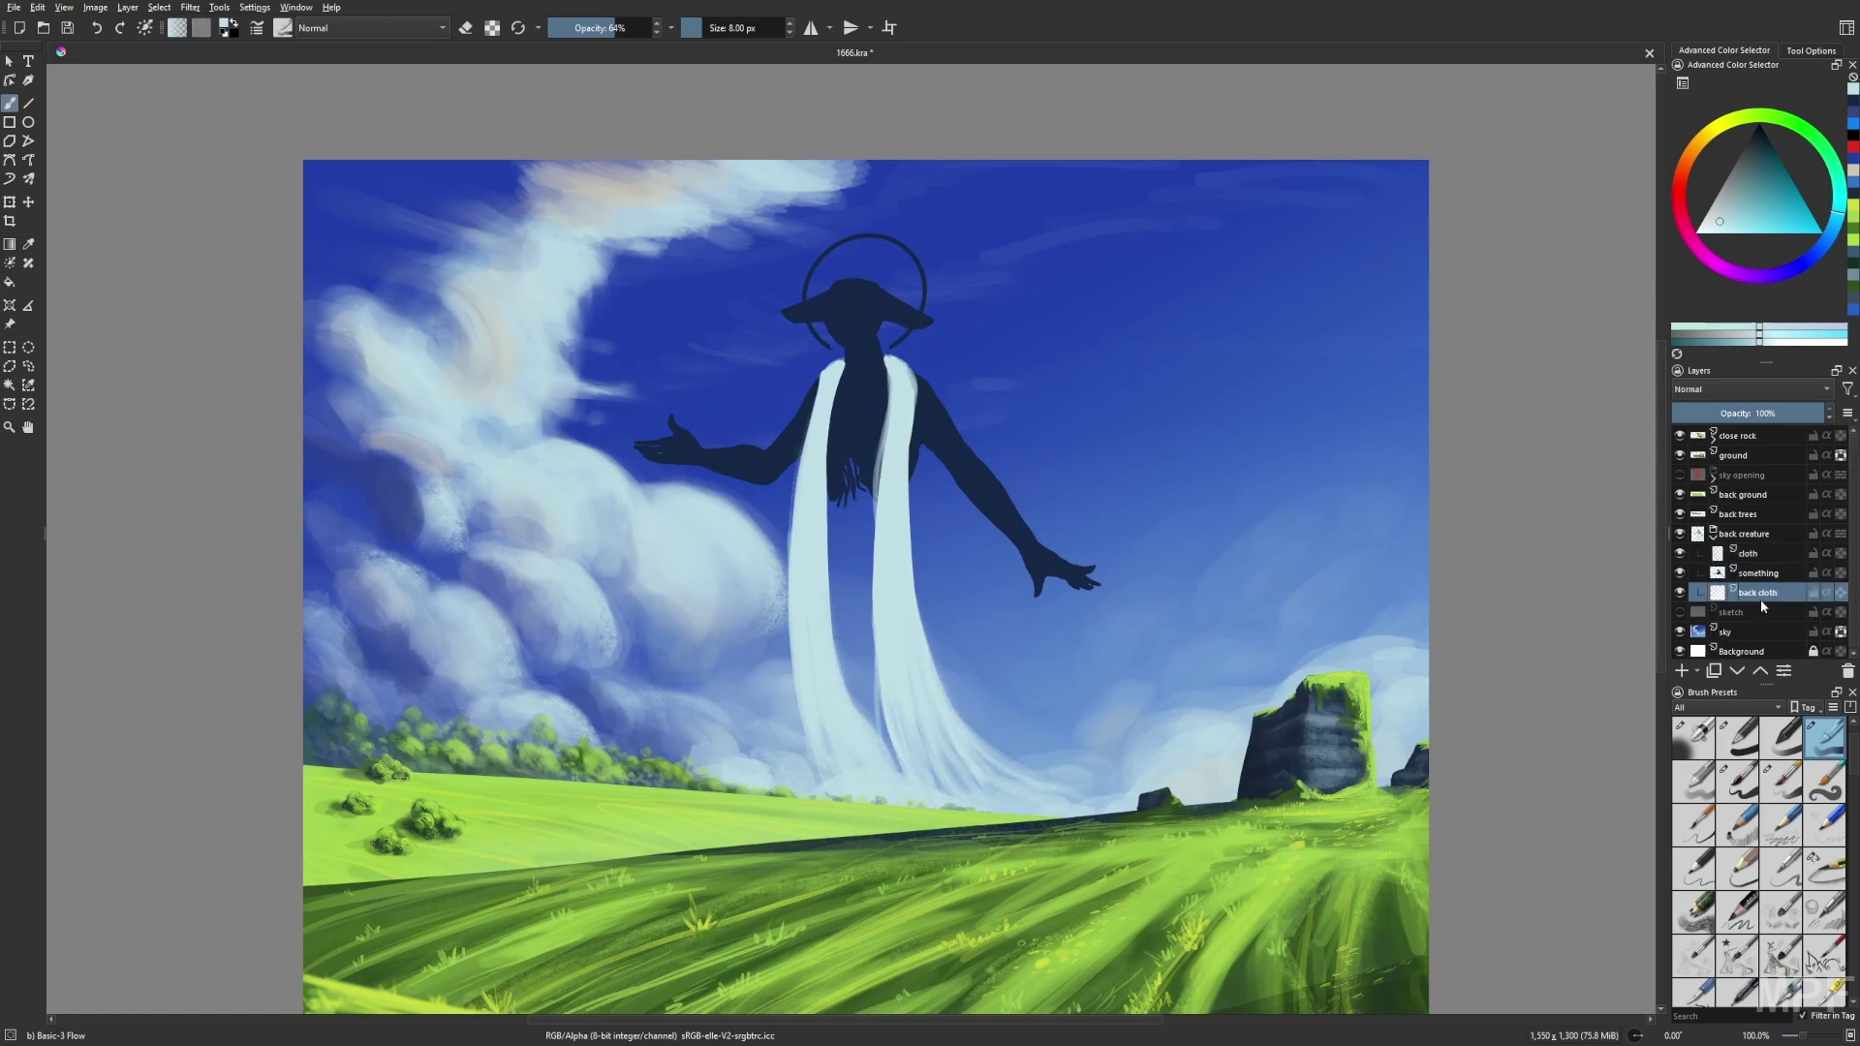
Paint sheer pale blue cloth wisps behind the figure, sweeping from beneath the lowered arm out over the rock.
mouse_move(921, 455)
mouse_down()
mouse_move(1163, 678)
mouse_move(1356, 484)
mouse_up()
drag(843, 465, 862, 419)
key(ctrl+z)
key(ctrl+z)
key(ctrl+z)
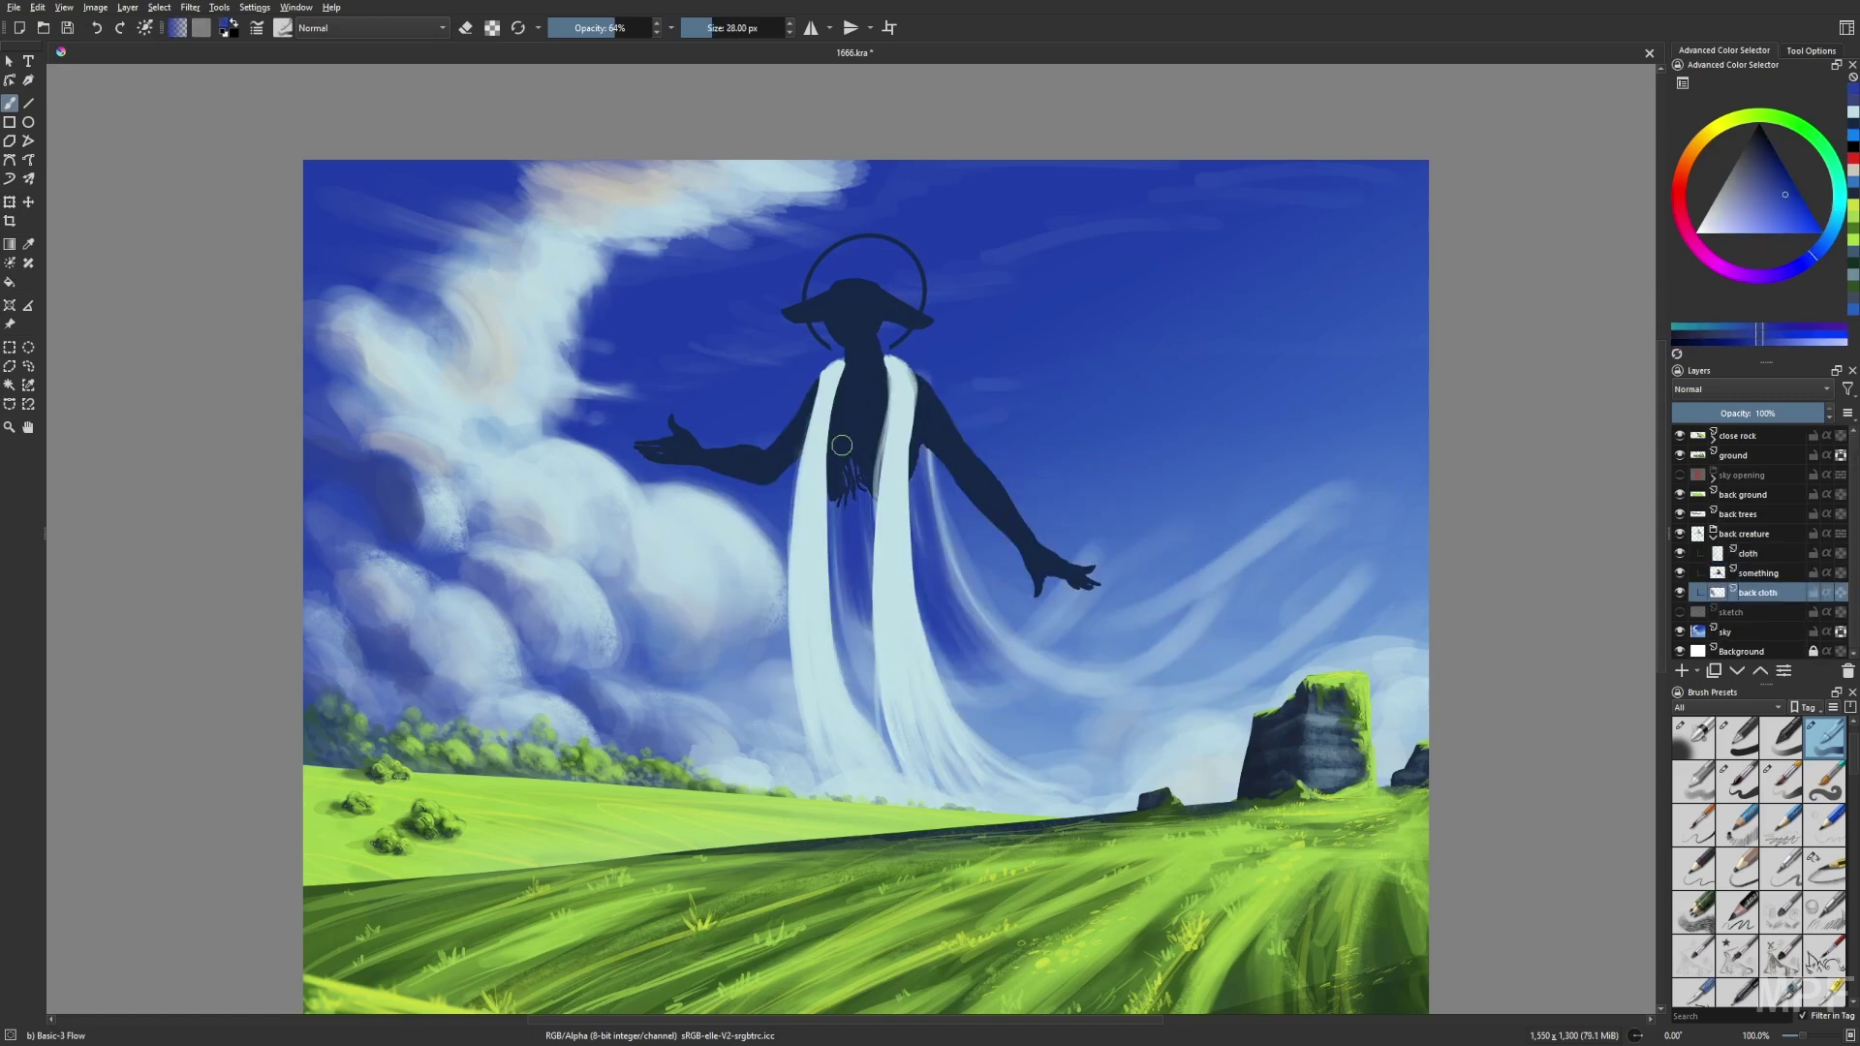
key(m)
key(m)
Extend the sheer back cloth with faint curved strokes rising high into the sky beside the lowered hand.
key(i)
mouse_move(1114, 564)
mouse_down()
mouse_move(1240, 334)
mouse_move(1298, 315)
mouse_up()
drag(1129, 703, 1390, 407)
key(m)
key(bracketleft)
key(m)
Tint the creature's dark silhouette on the something layer towards the sky's blue.
key(Page_Up)
right_click(1252, 603)
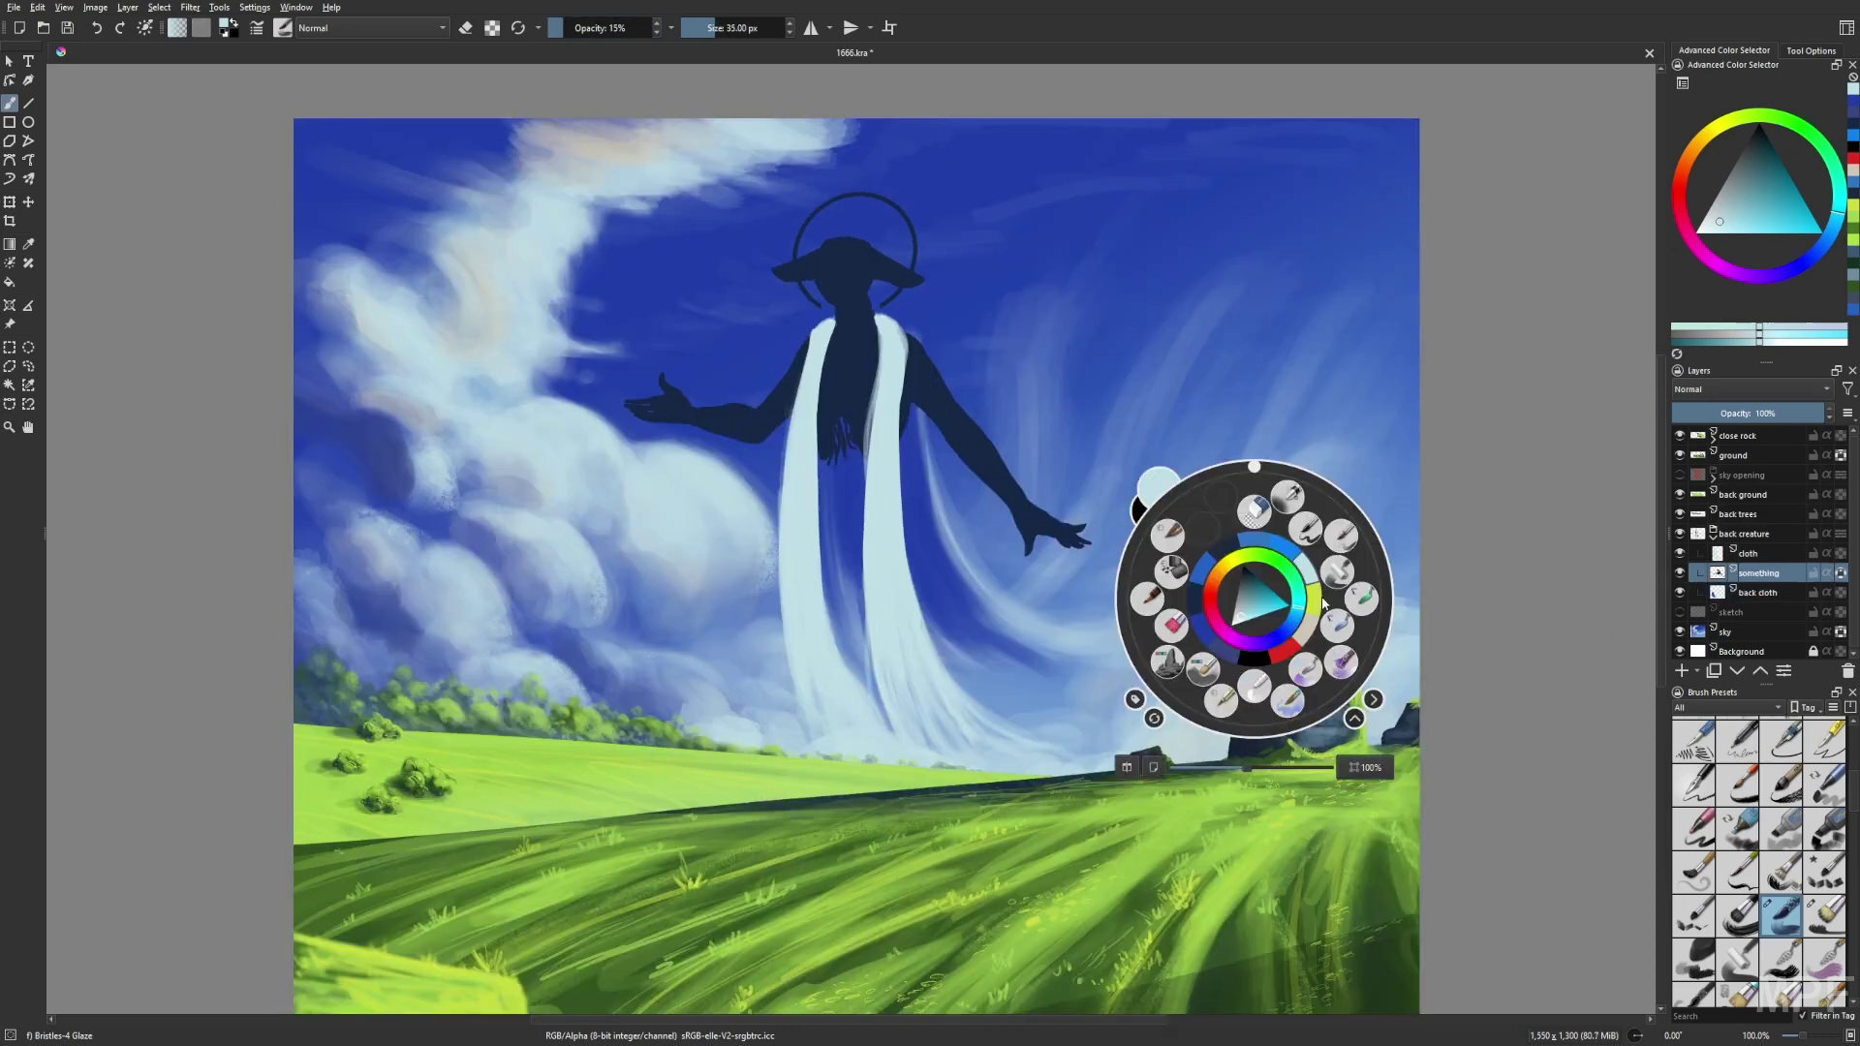
click(1201, 543)
right_click(1087, 654)
click(1086, 640)
key(bracketright)
key(bracketright)
key(bracketright)
key(bracketright)
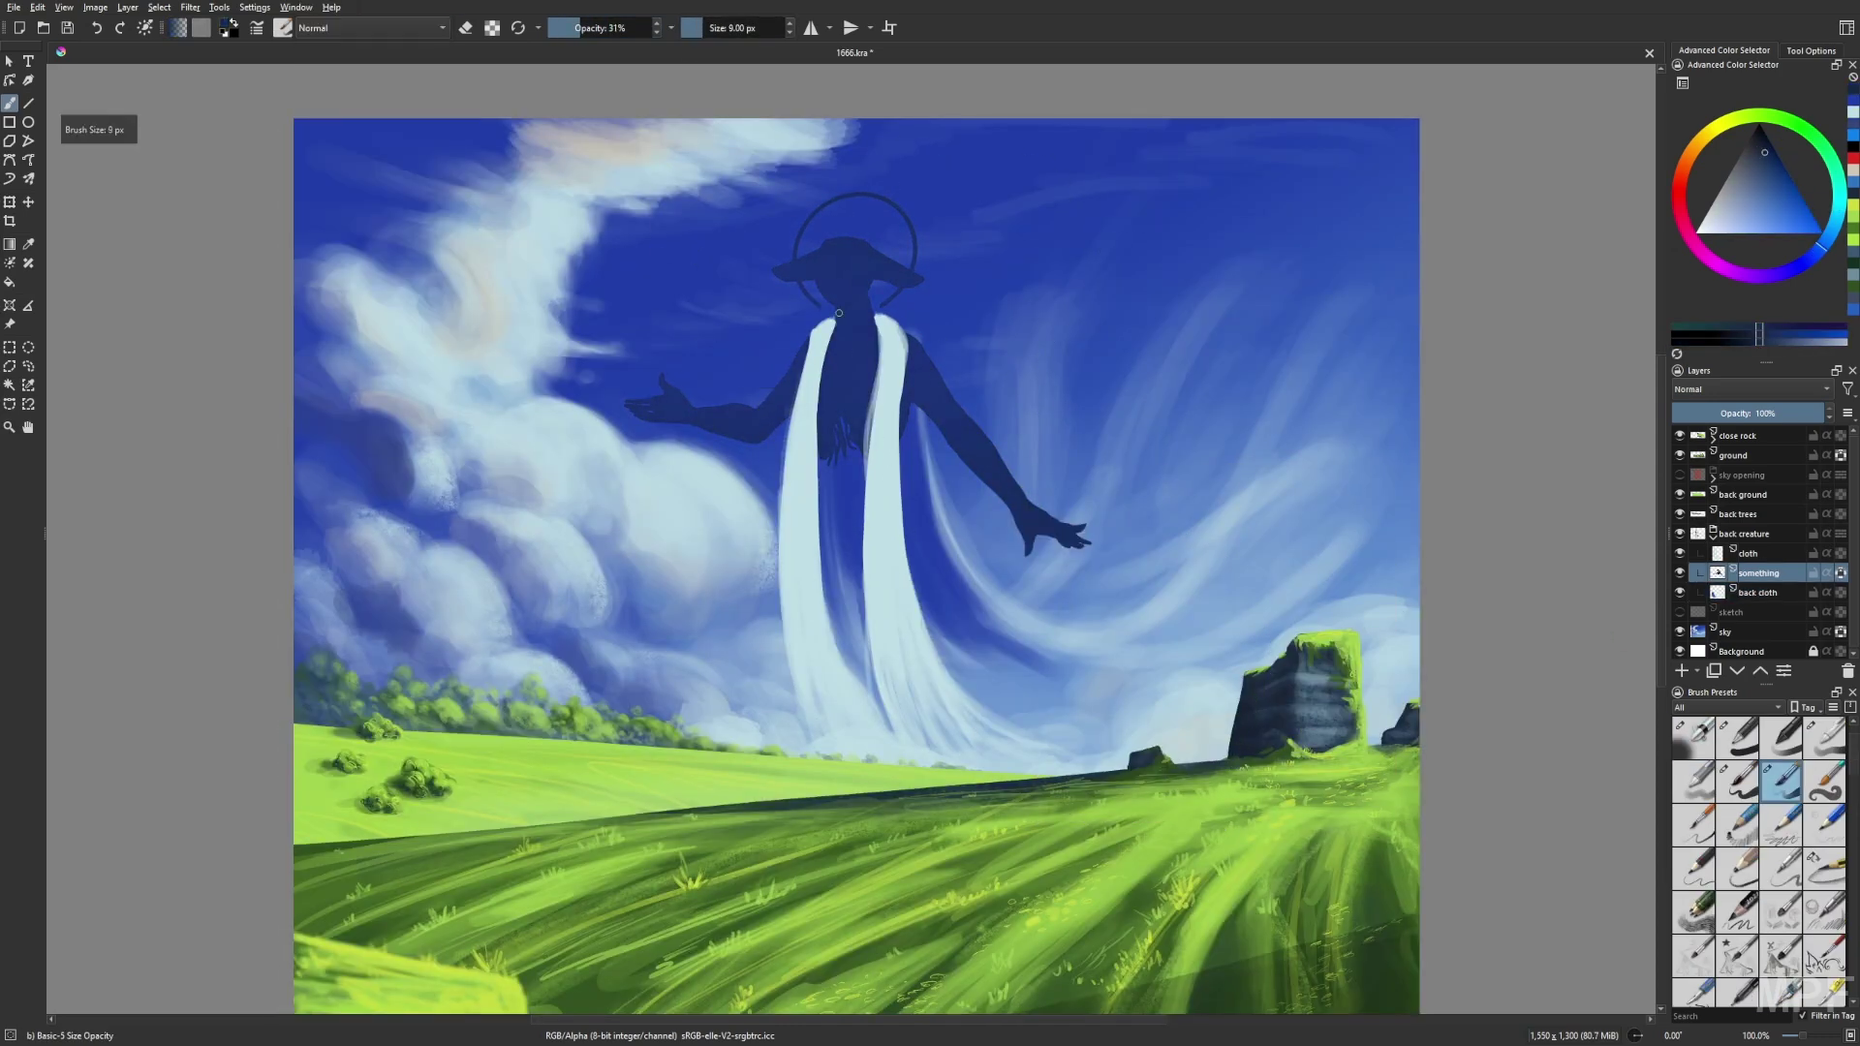
Shade the creature's hat, neck and arms with sampled colours using Basic-5 Size Opacity at 12% opacity.
key(i)
key(m)
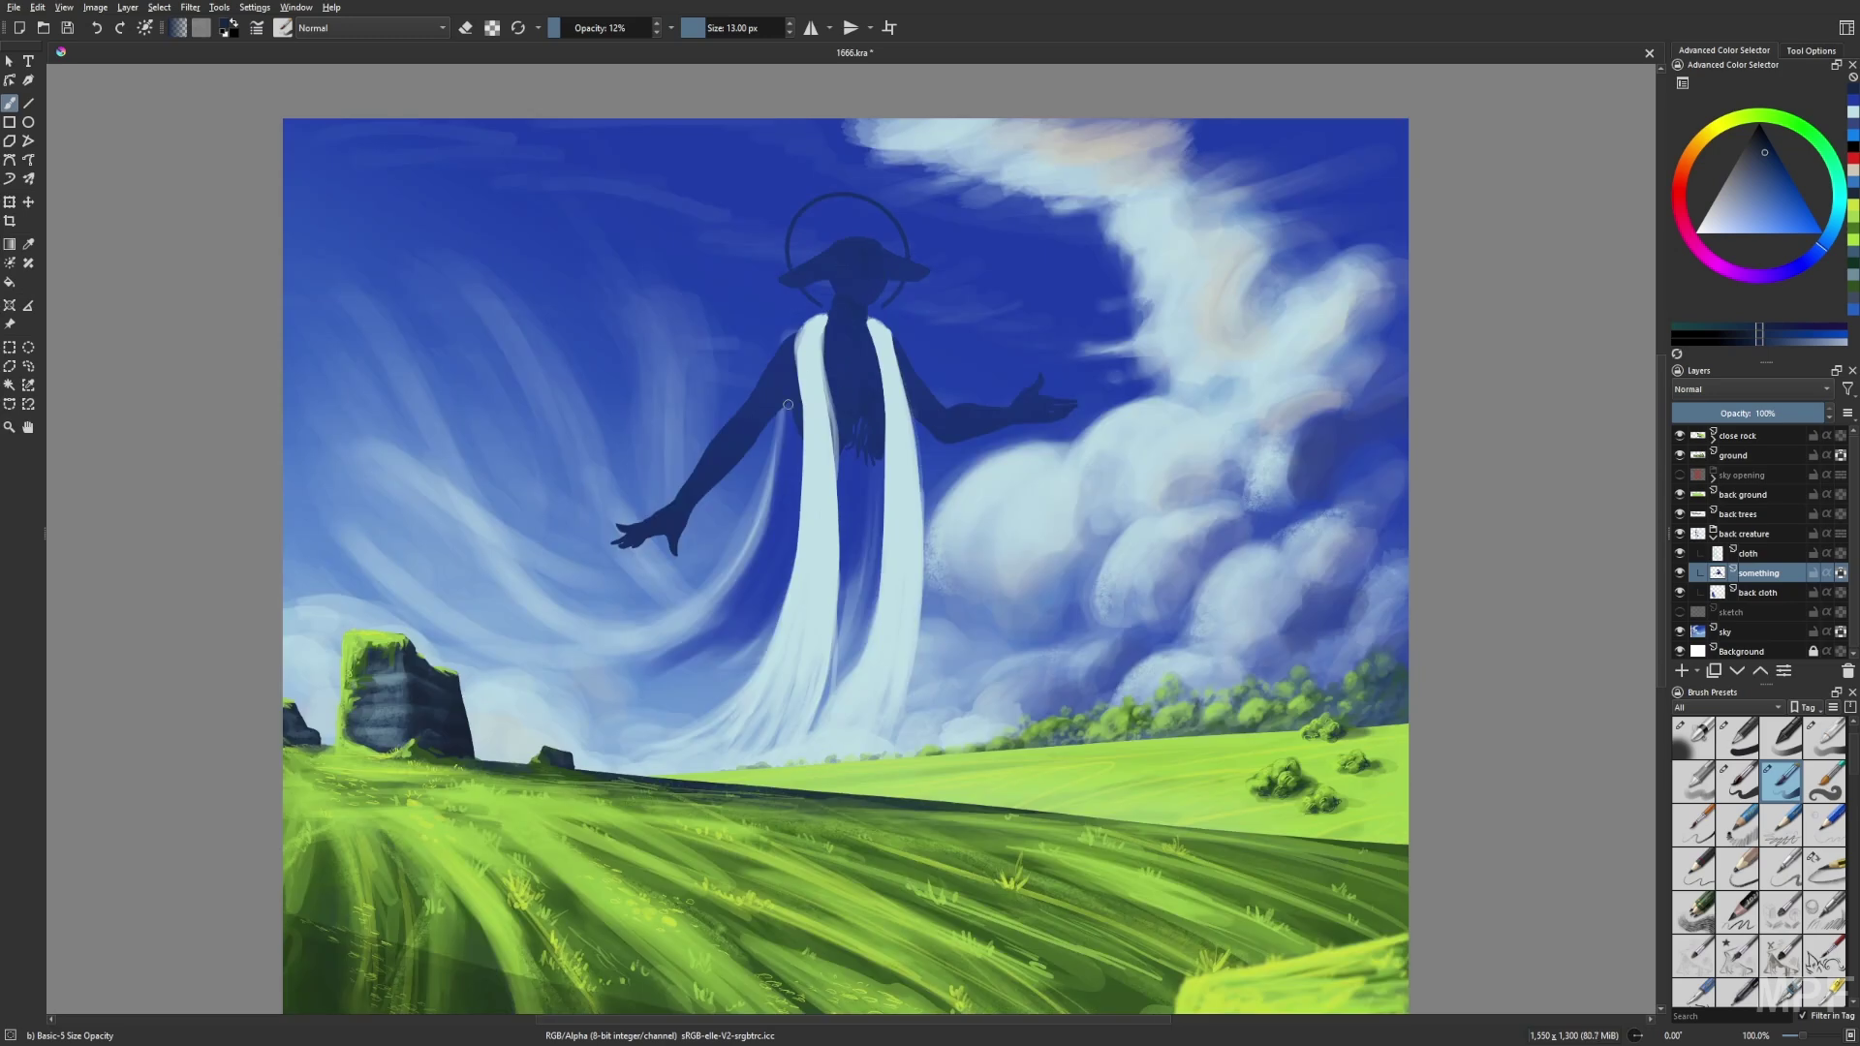
ctrl+click(834, 319)
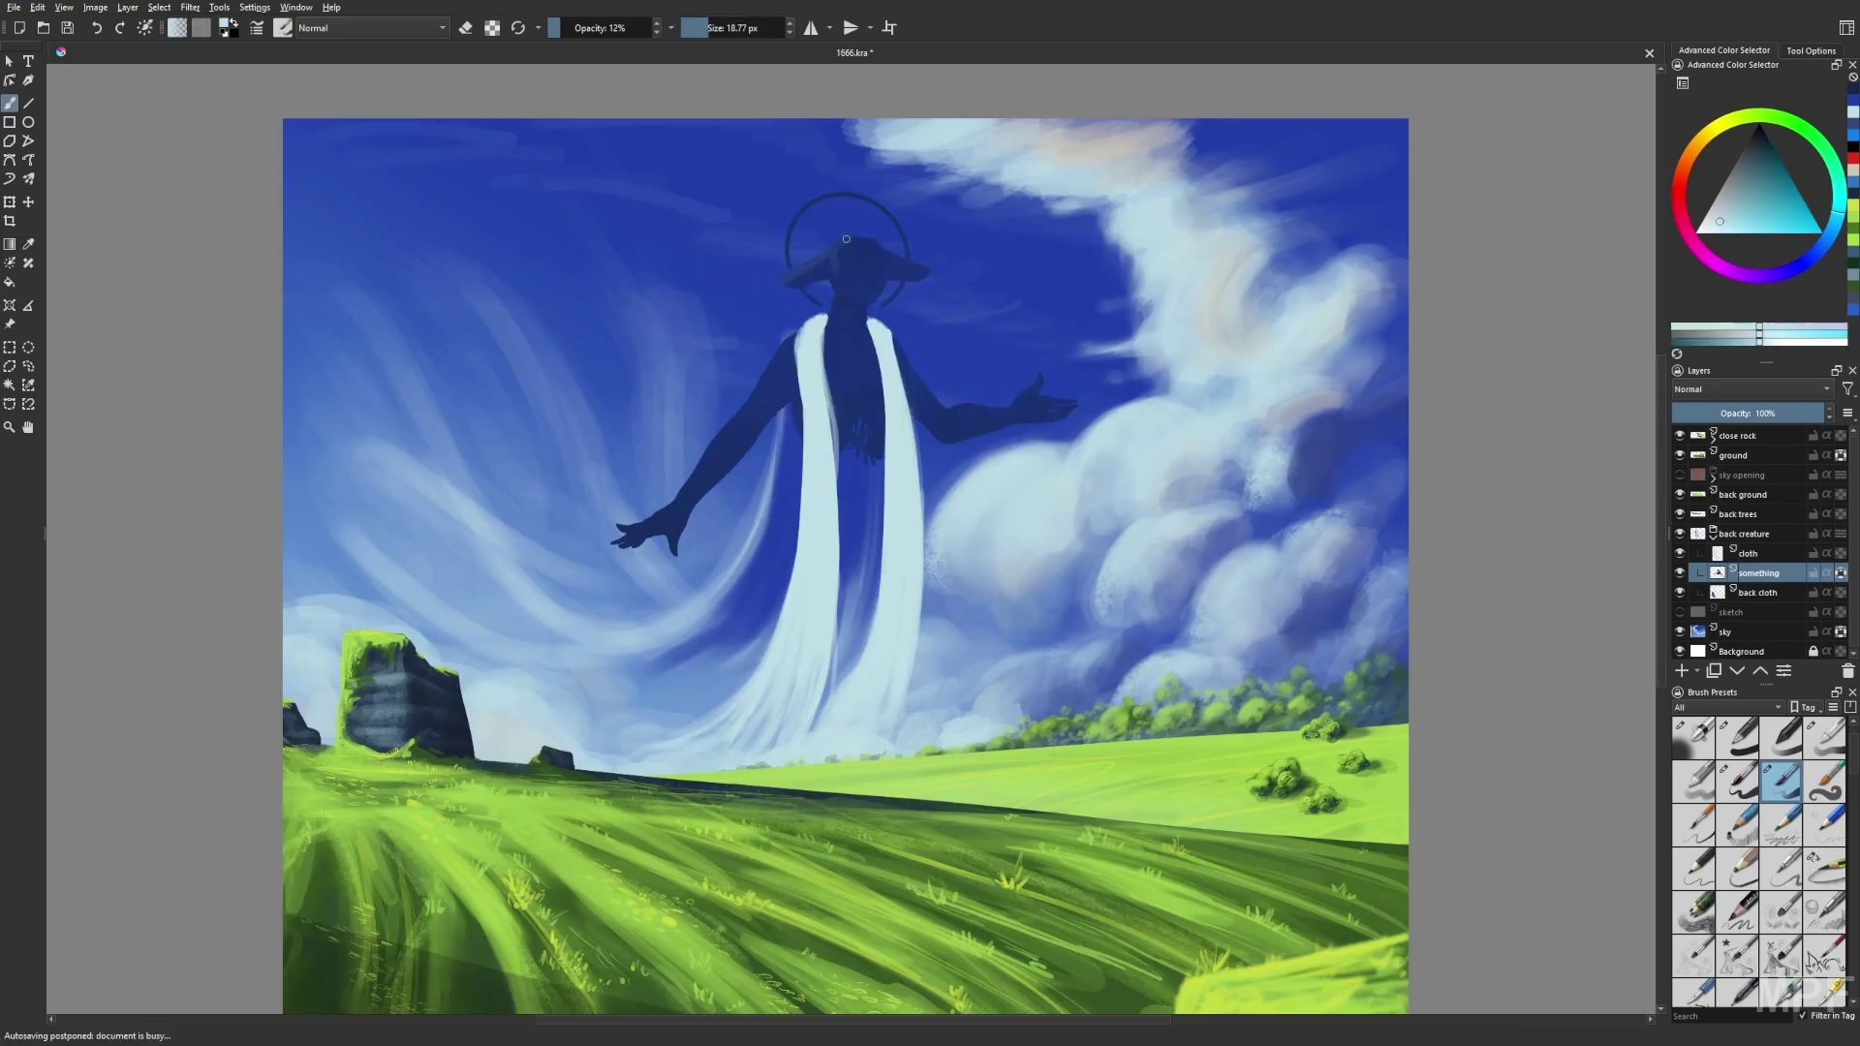
key(bracketright)
key(m)
Lighten the creature's head and hat with pale strokes using Gamer Knife Maybe at 17% opacity.
key(slash)
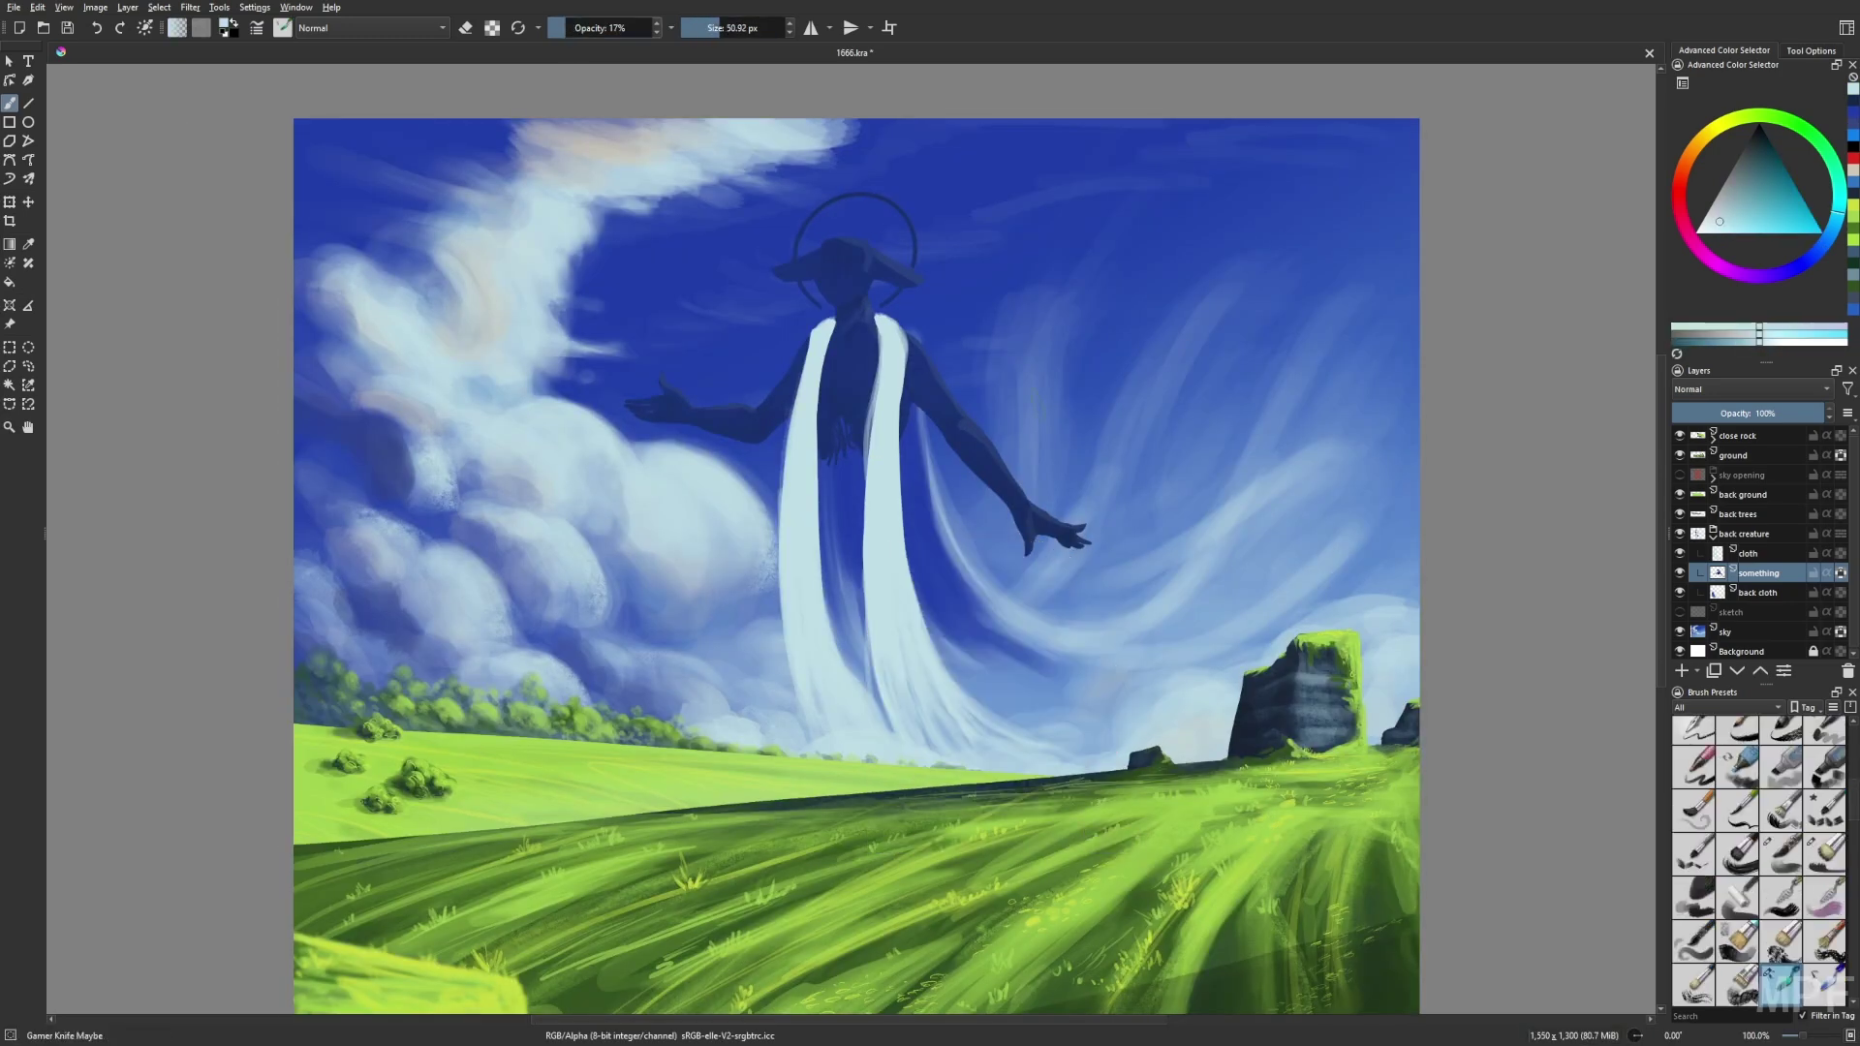
key(m)
key(bracketleft)
key(bracketleft)
key(bracketleft)
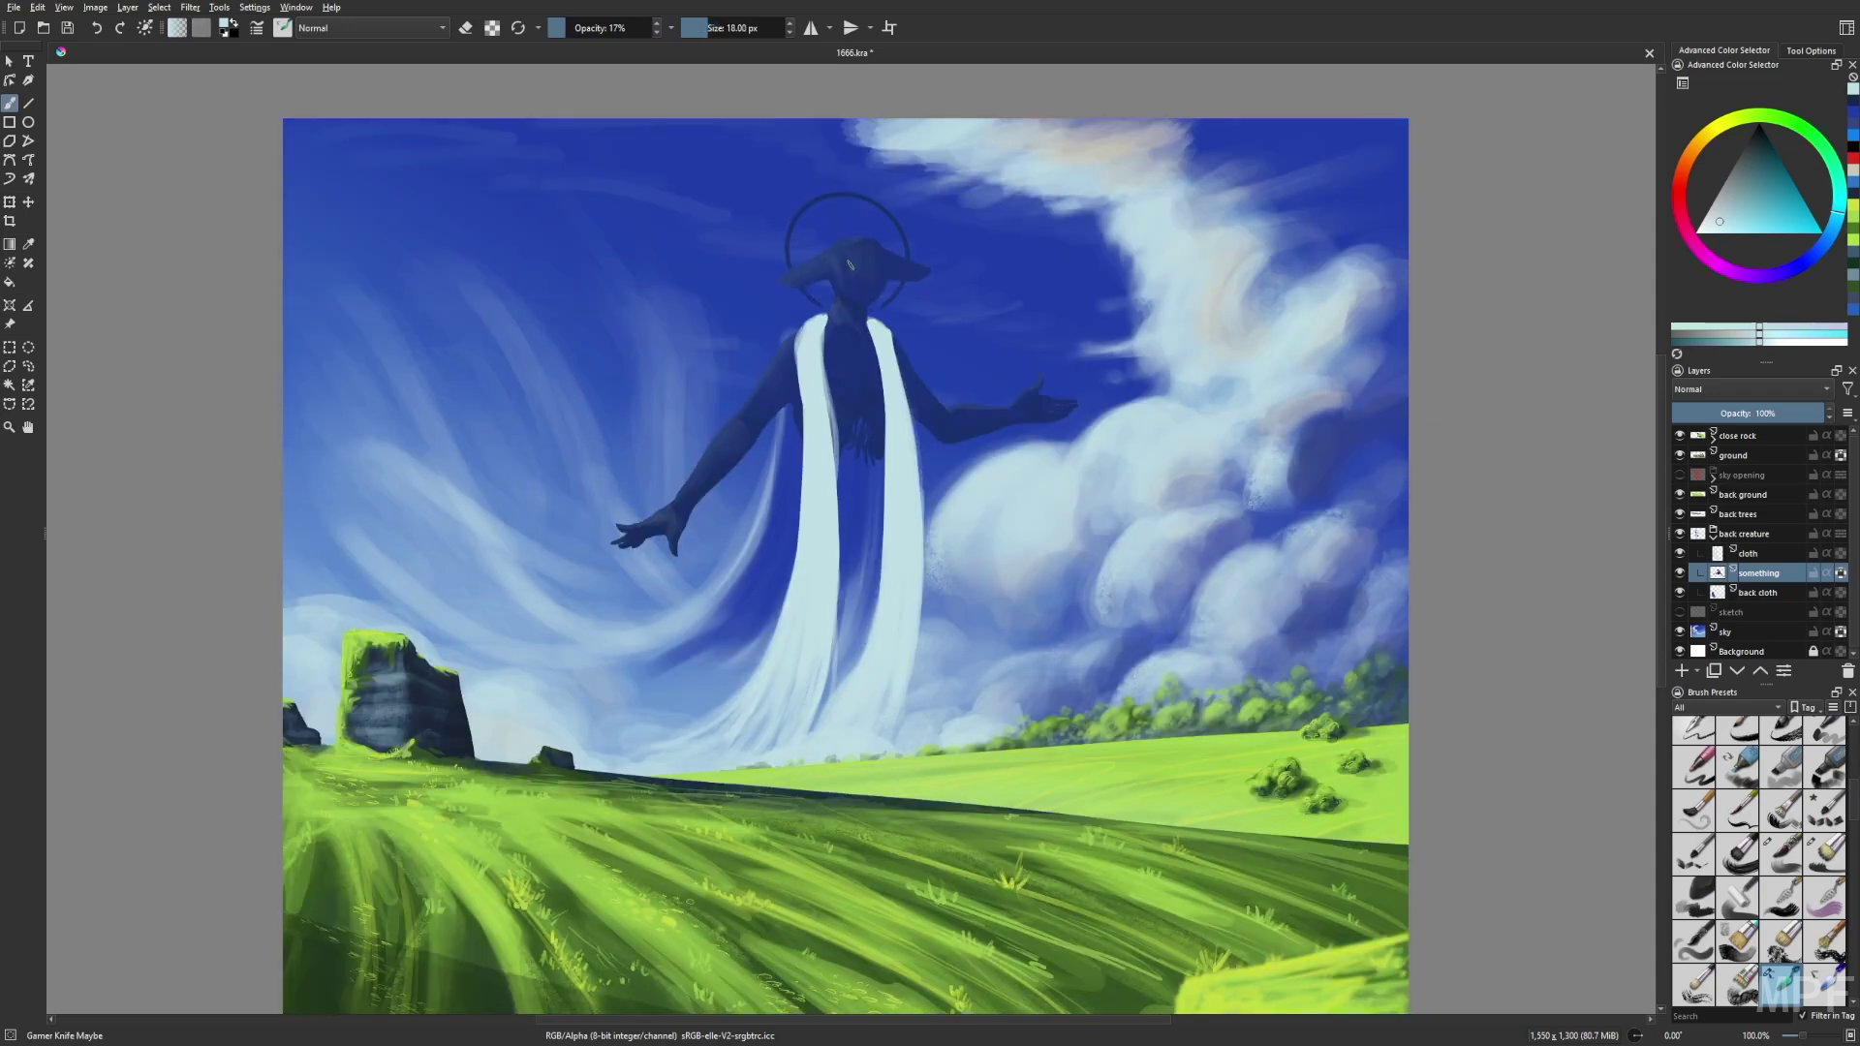
key(bracketright)
key(bracketright)
key(bracketright)
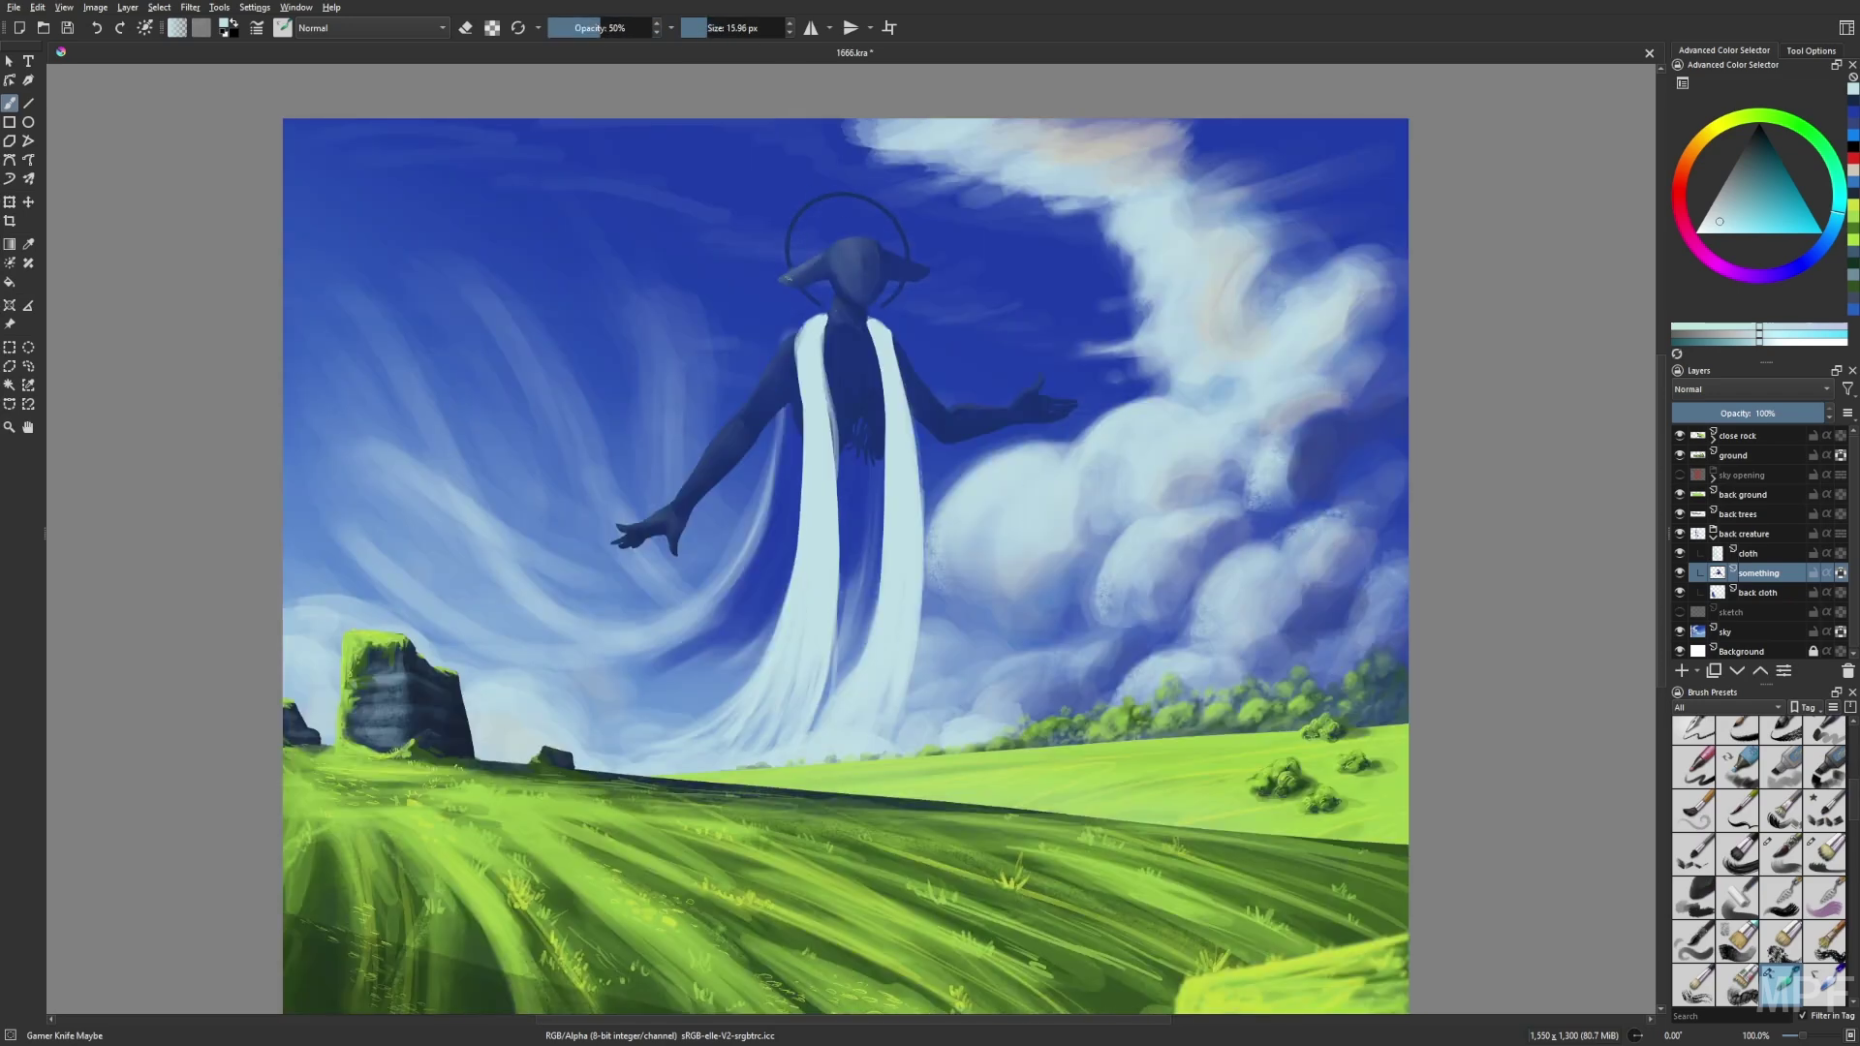
Refine the creature's head and arms in pale and dark blue using a 10 px Gamer Knife Maybe at 50% opacity.
key(bracketleft)
key(bracketleft)
key(bracketleft)
right_click(786, 374)
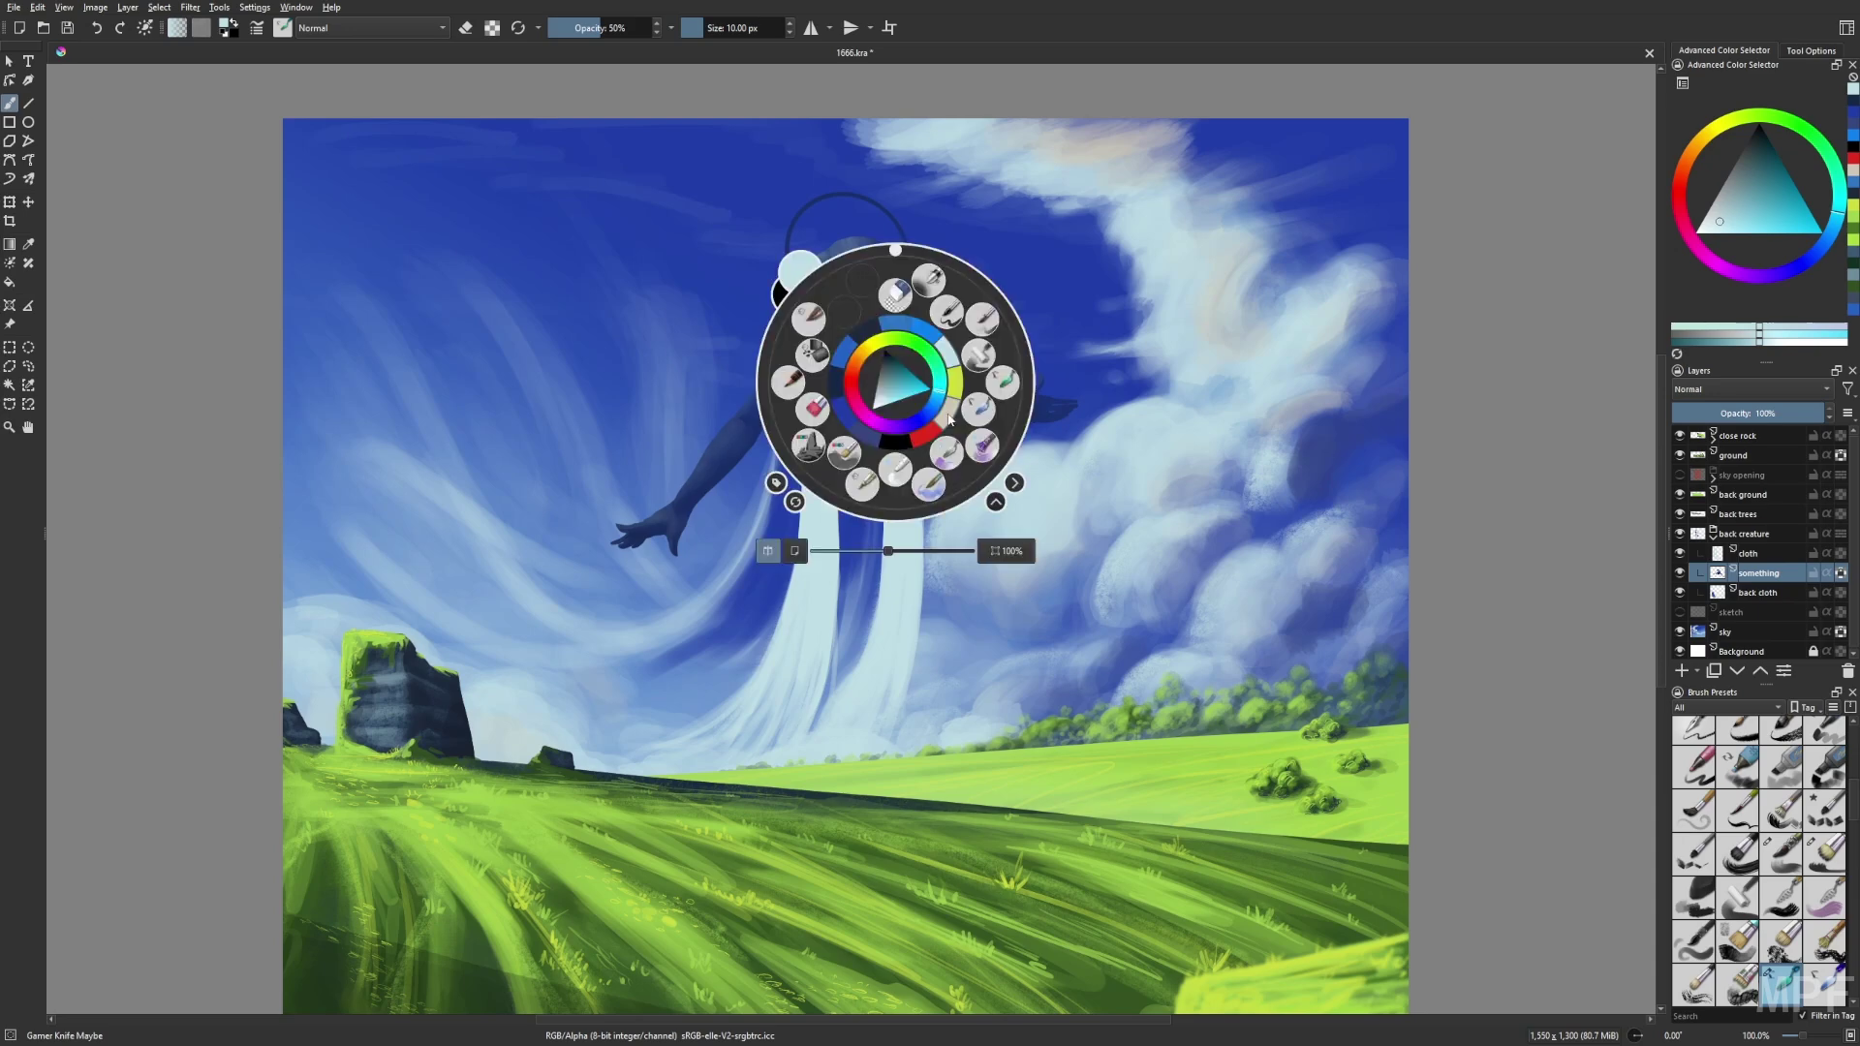
click(792, 390)
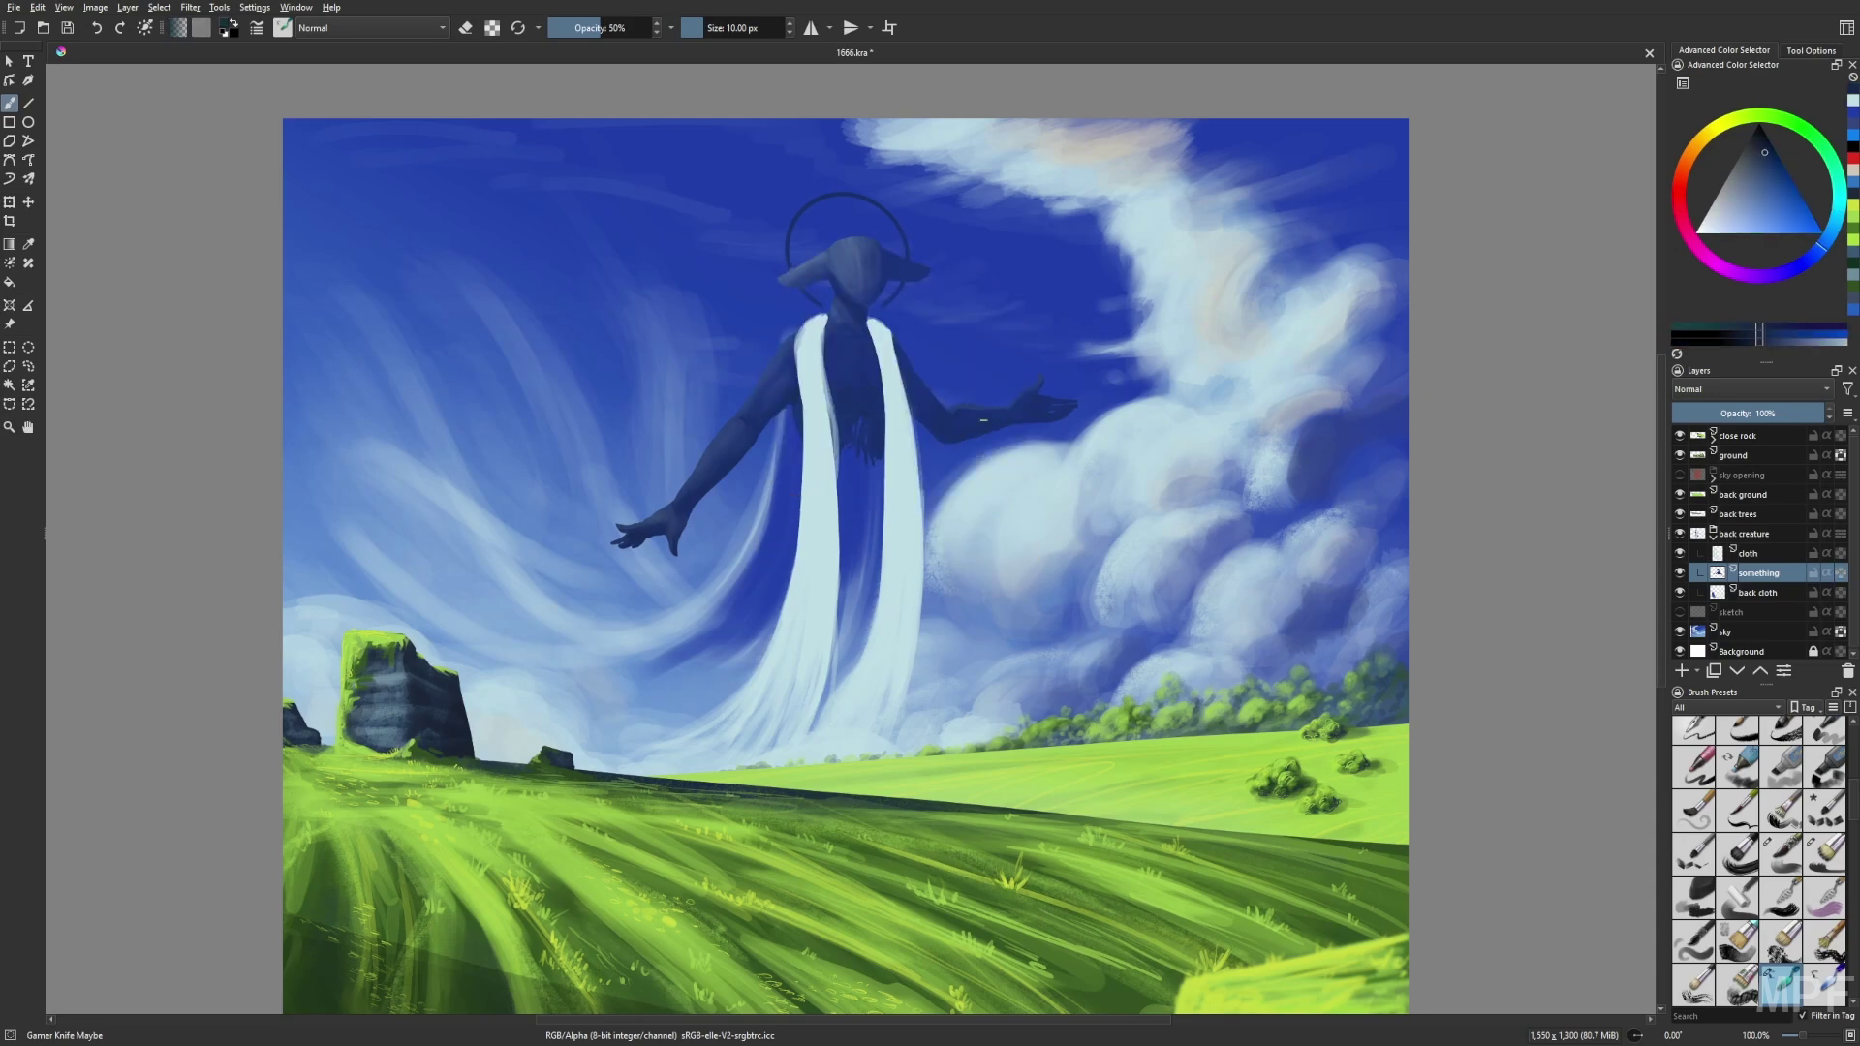
key(m)
Airbrush soft pale light over the creature's head and shoulders with Airbrush Soft at 28% opacity.
right_click(963, 581)
click(930, 542)
click(565, 27)
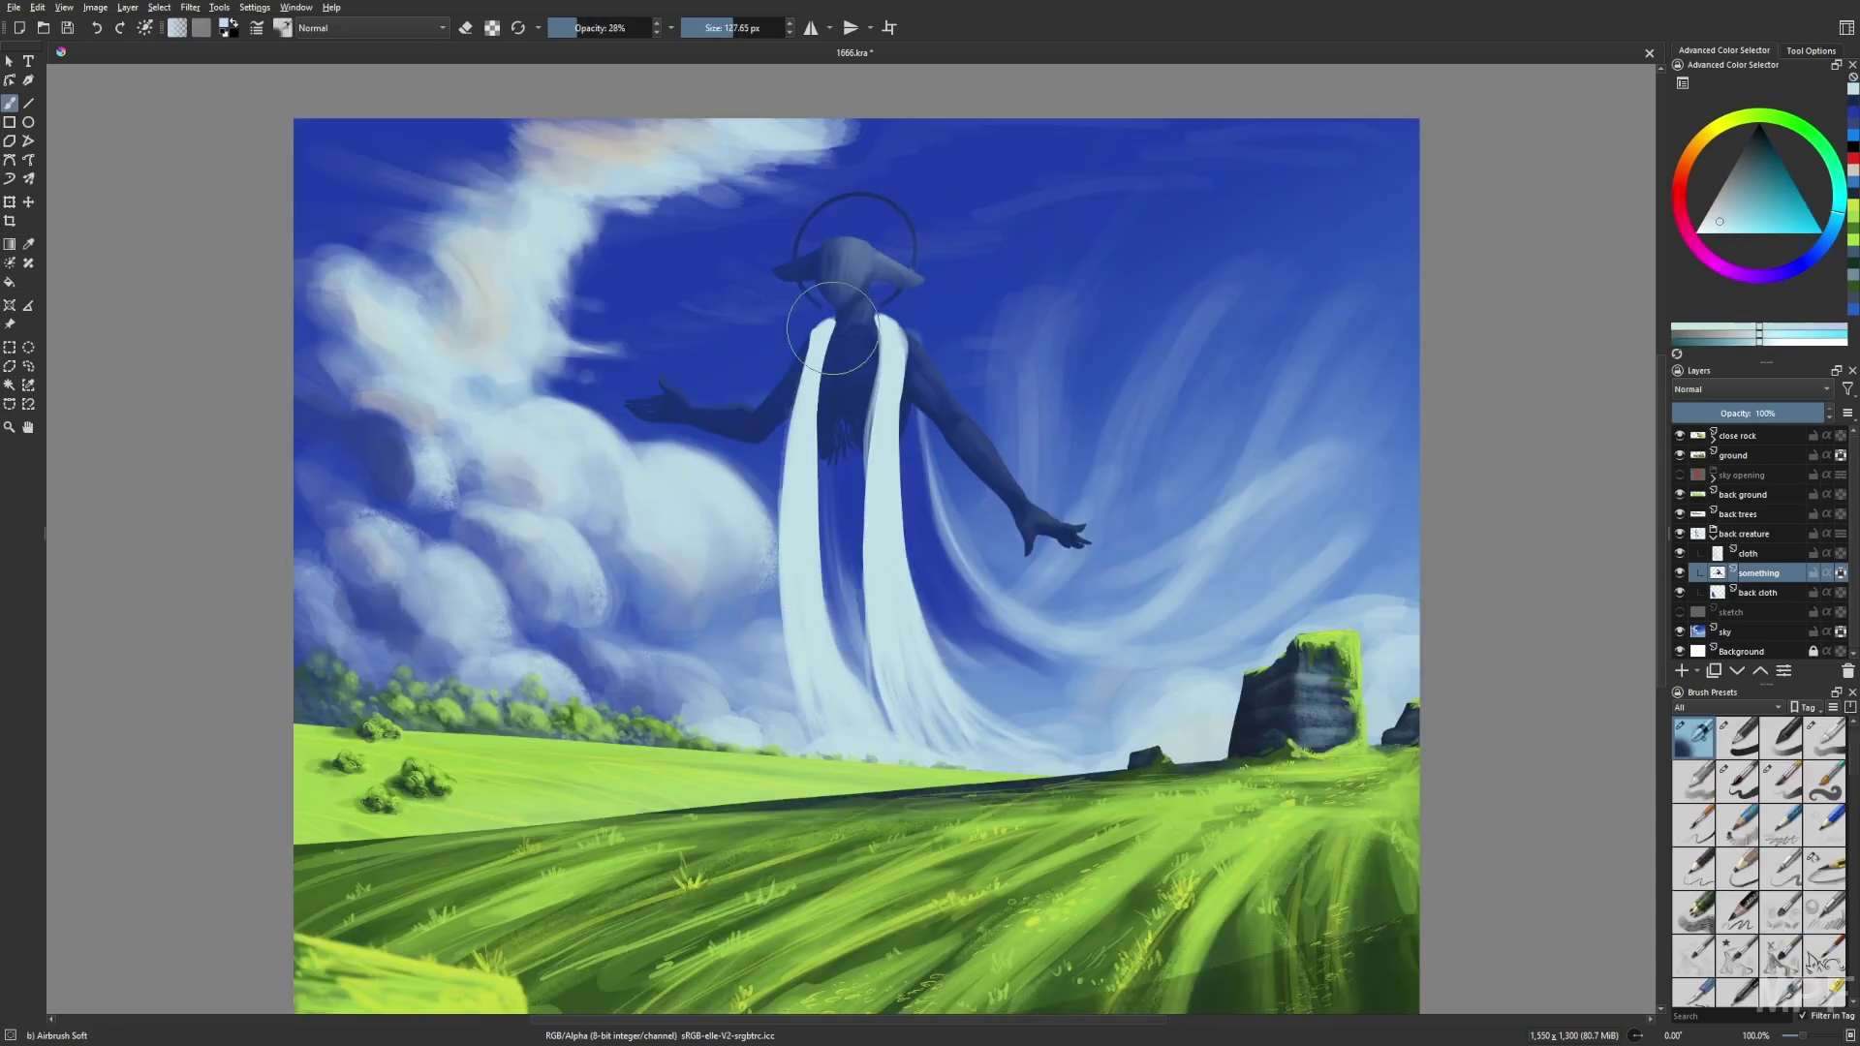
Model the creature's head and torso with Gamer Knife Maybe at 17% opacity and Basic-5 Size Opacity at 35% opacity.
right_click(986, 470)
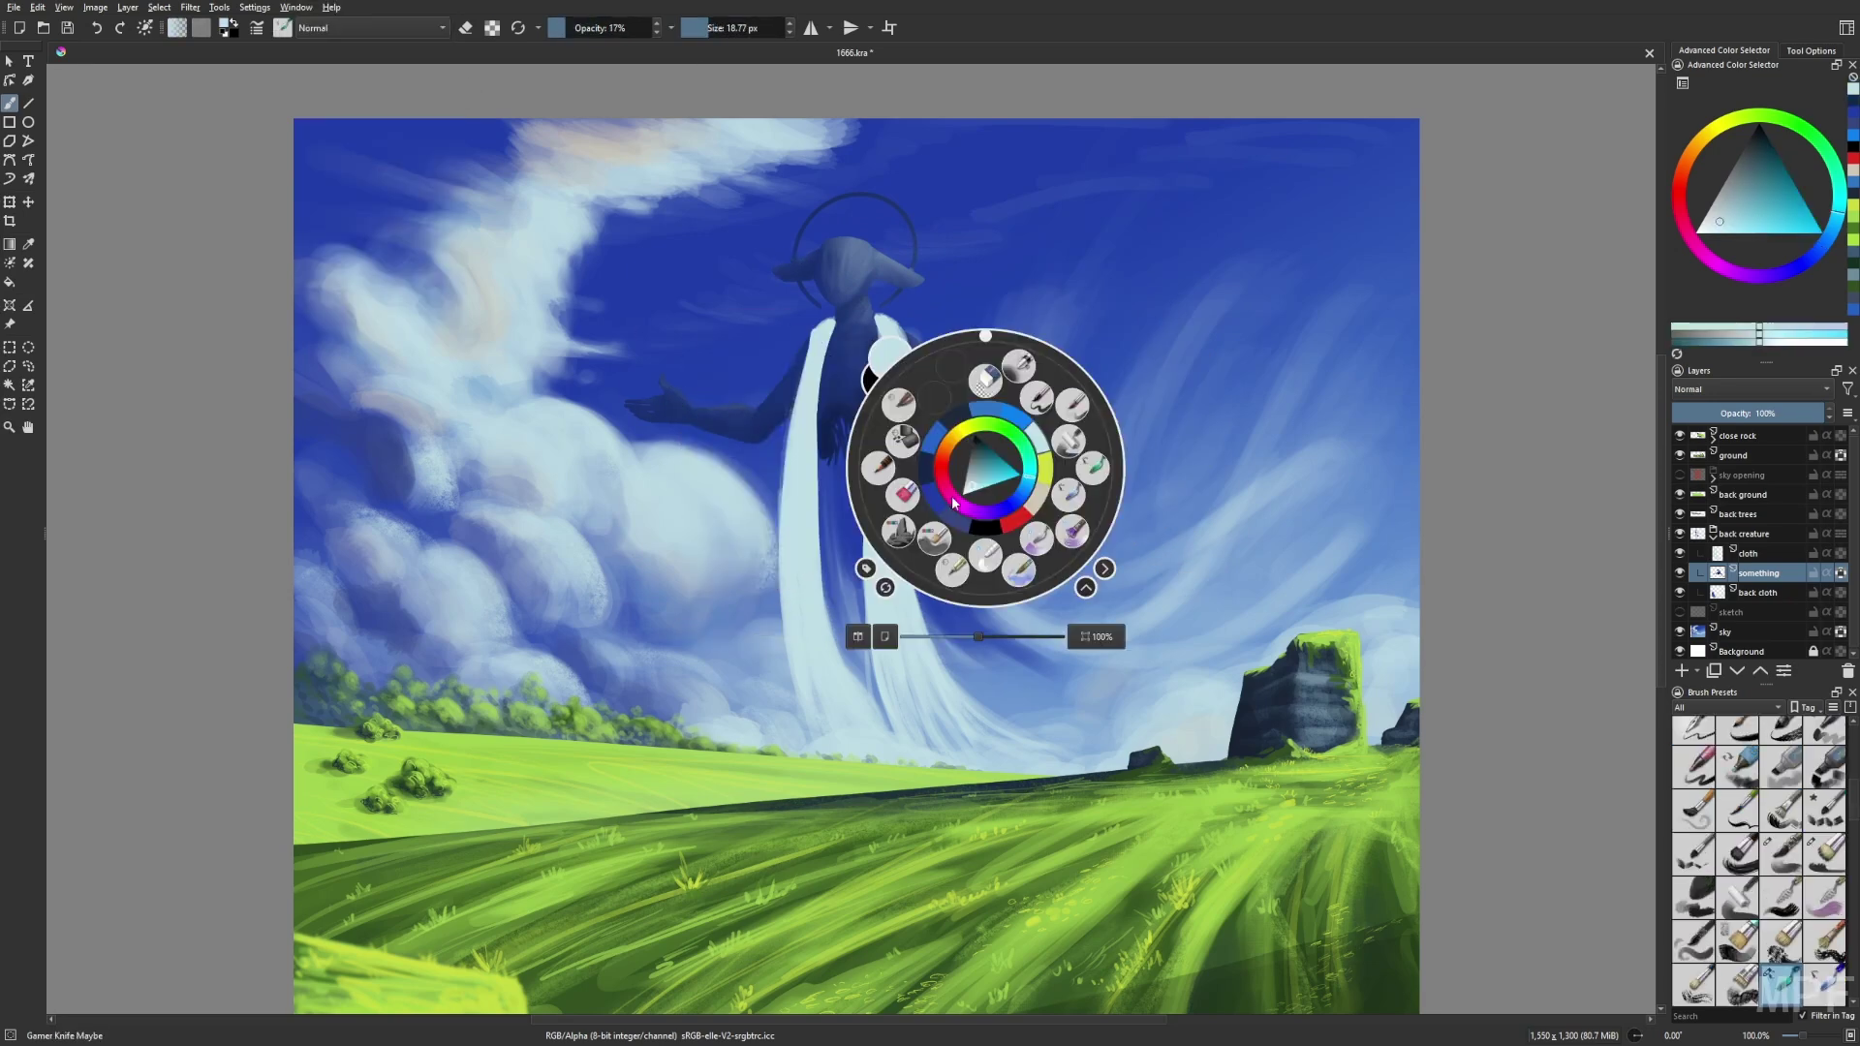
click(990, 448)
key(m)
right_click(888, 434)
right_click(975, 340)
click(1027, 270)
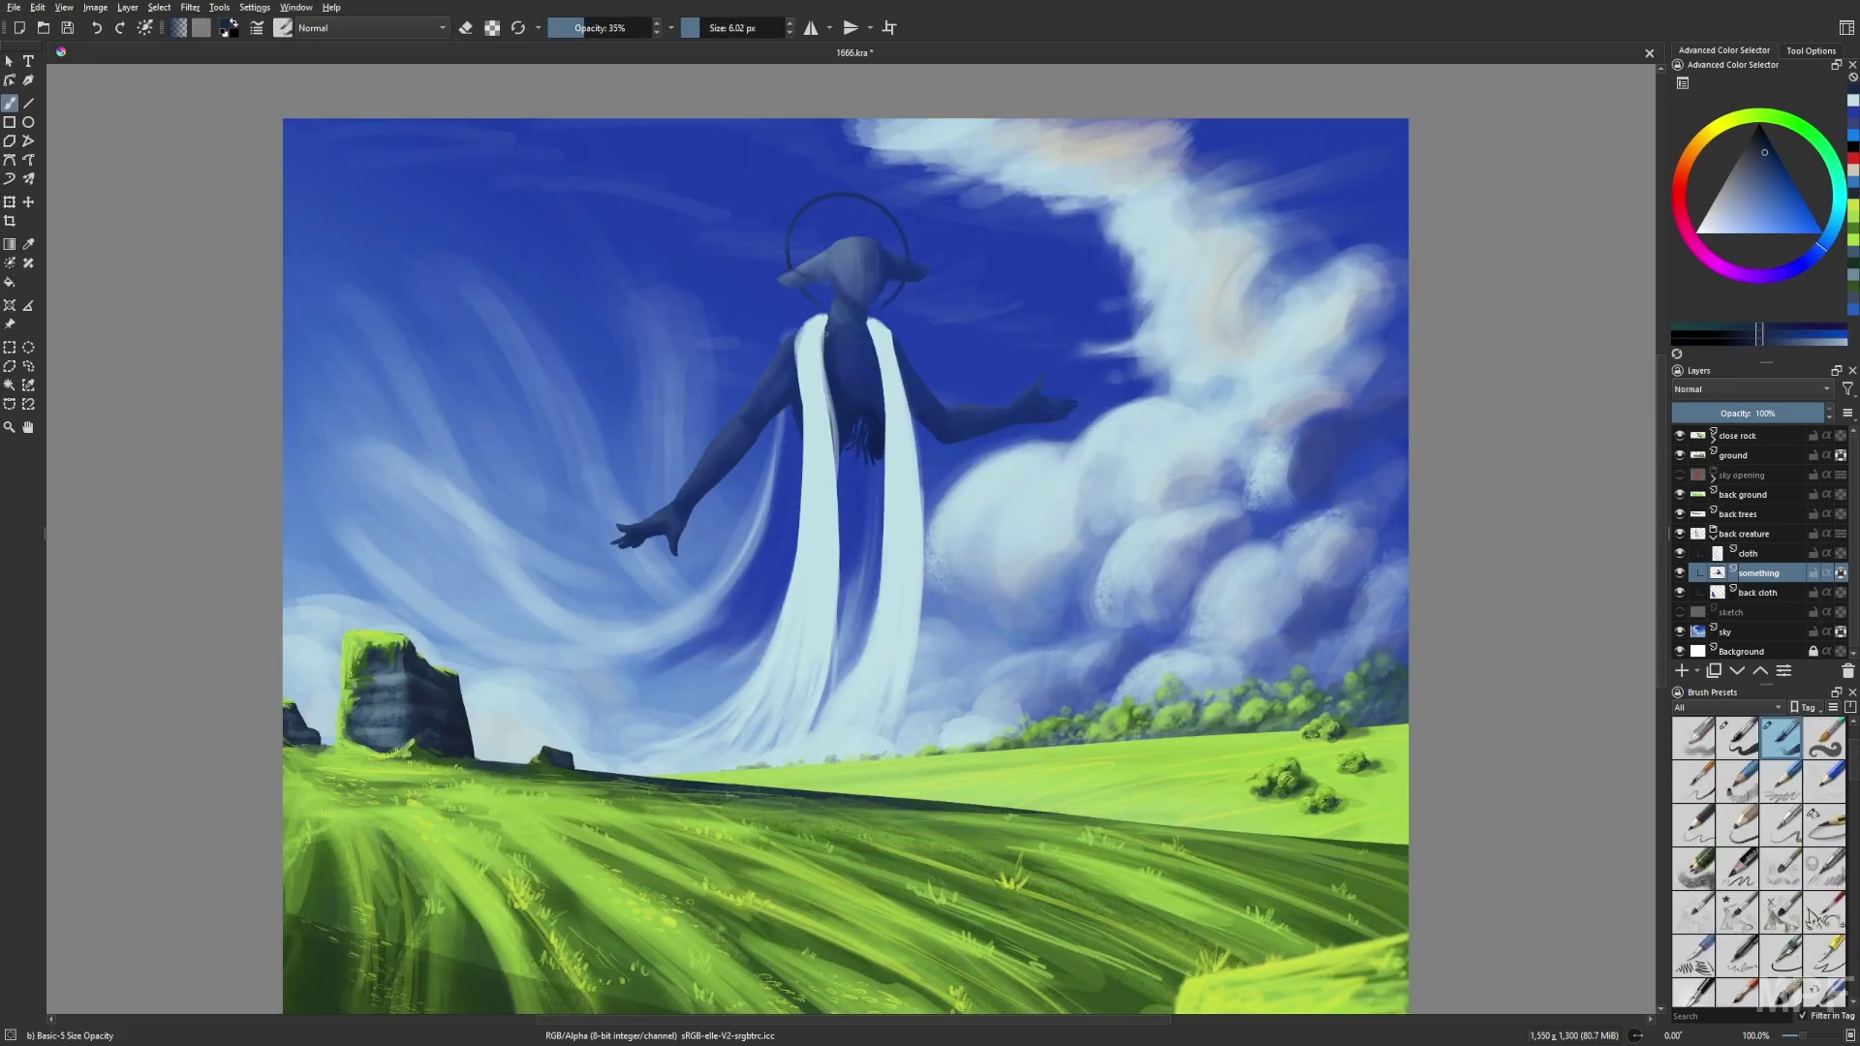
Add fine streaks to the creature's head at 17% opacity and airbrush a blue haze over the body.
right_click(906, 407)
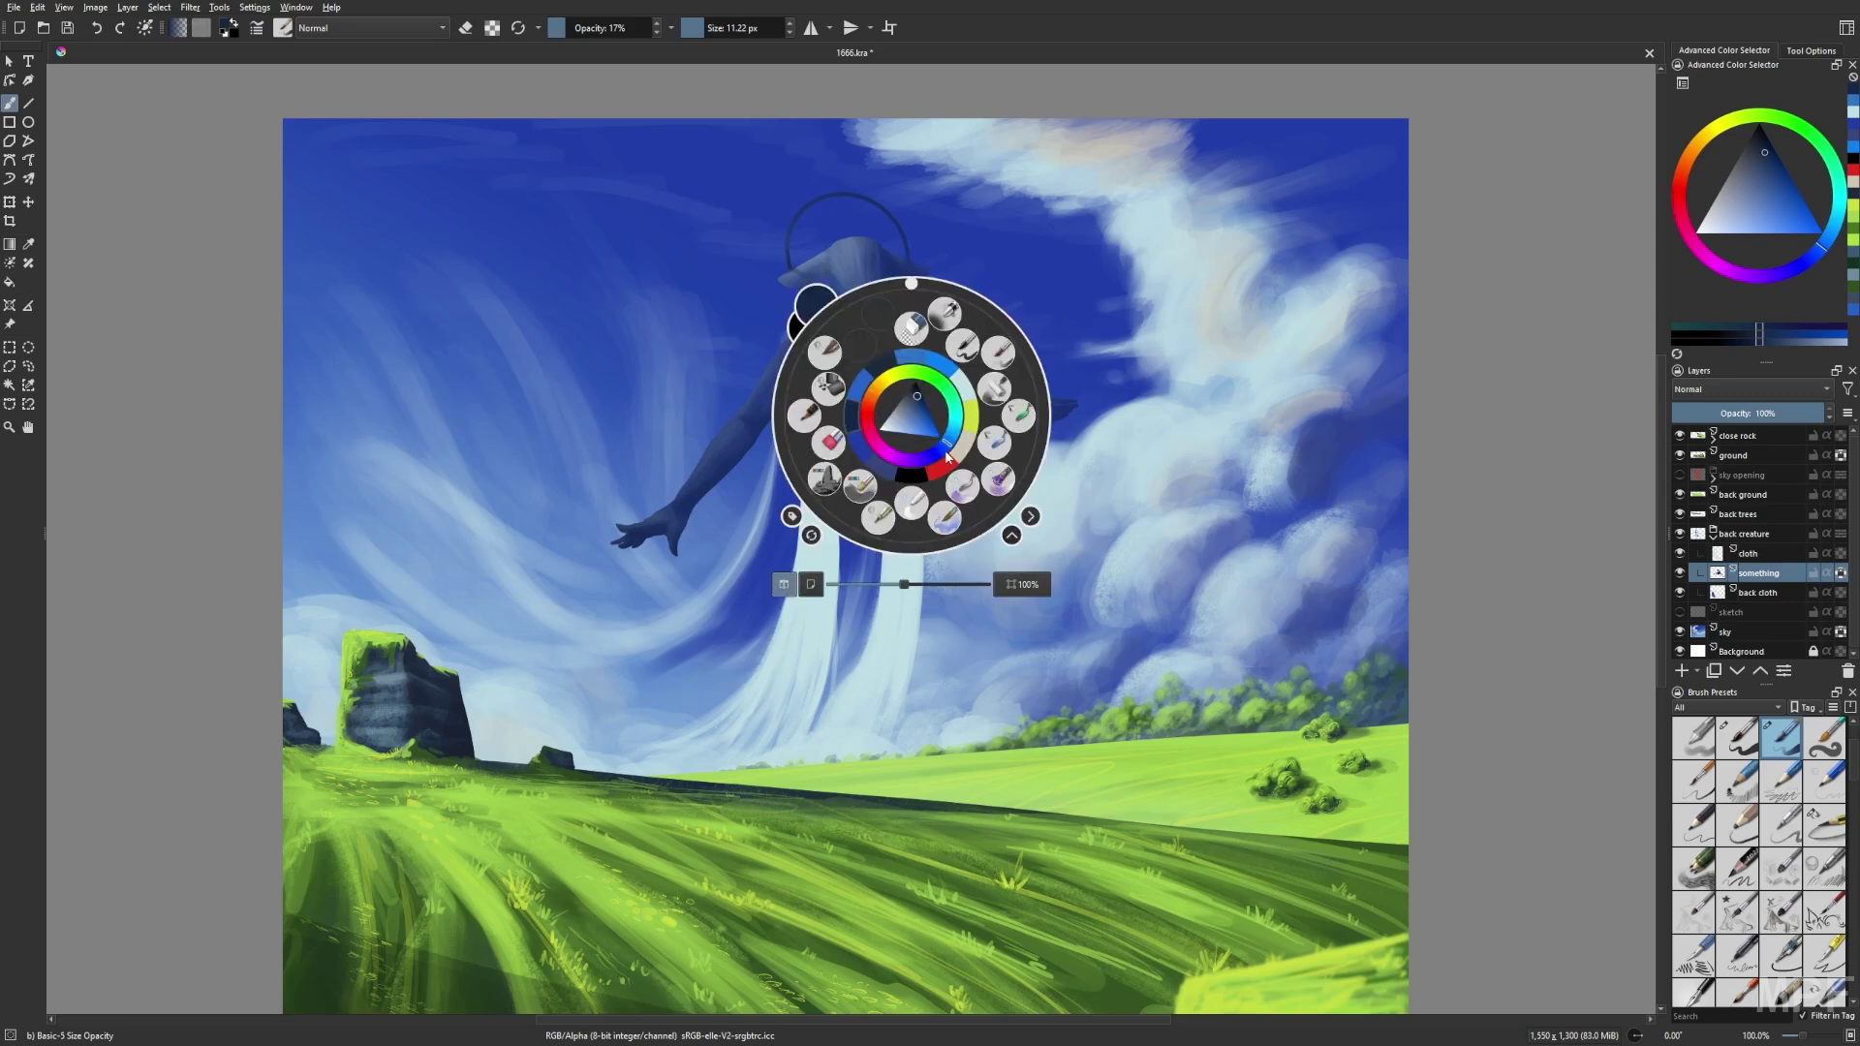
click(906, 334)
scroll(849, 542, down, 2)
key(bracketright)
key(bracketright)
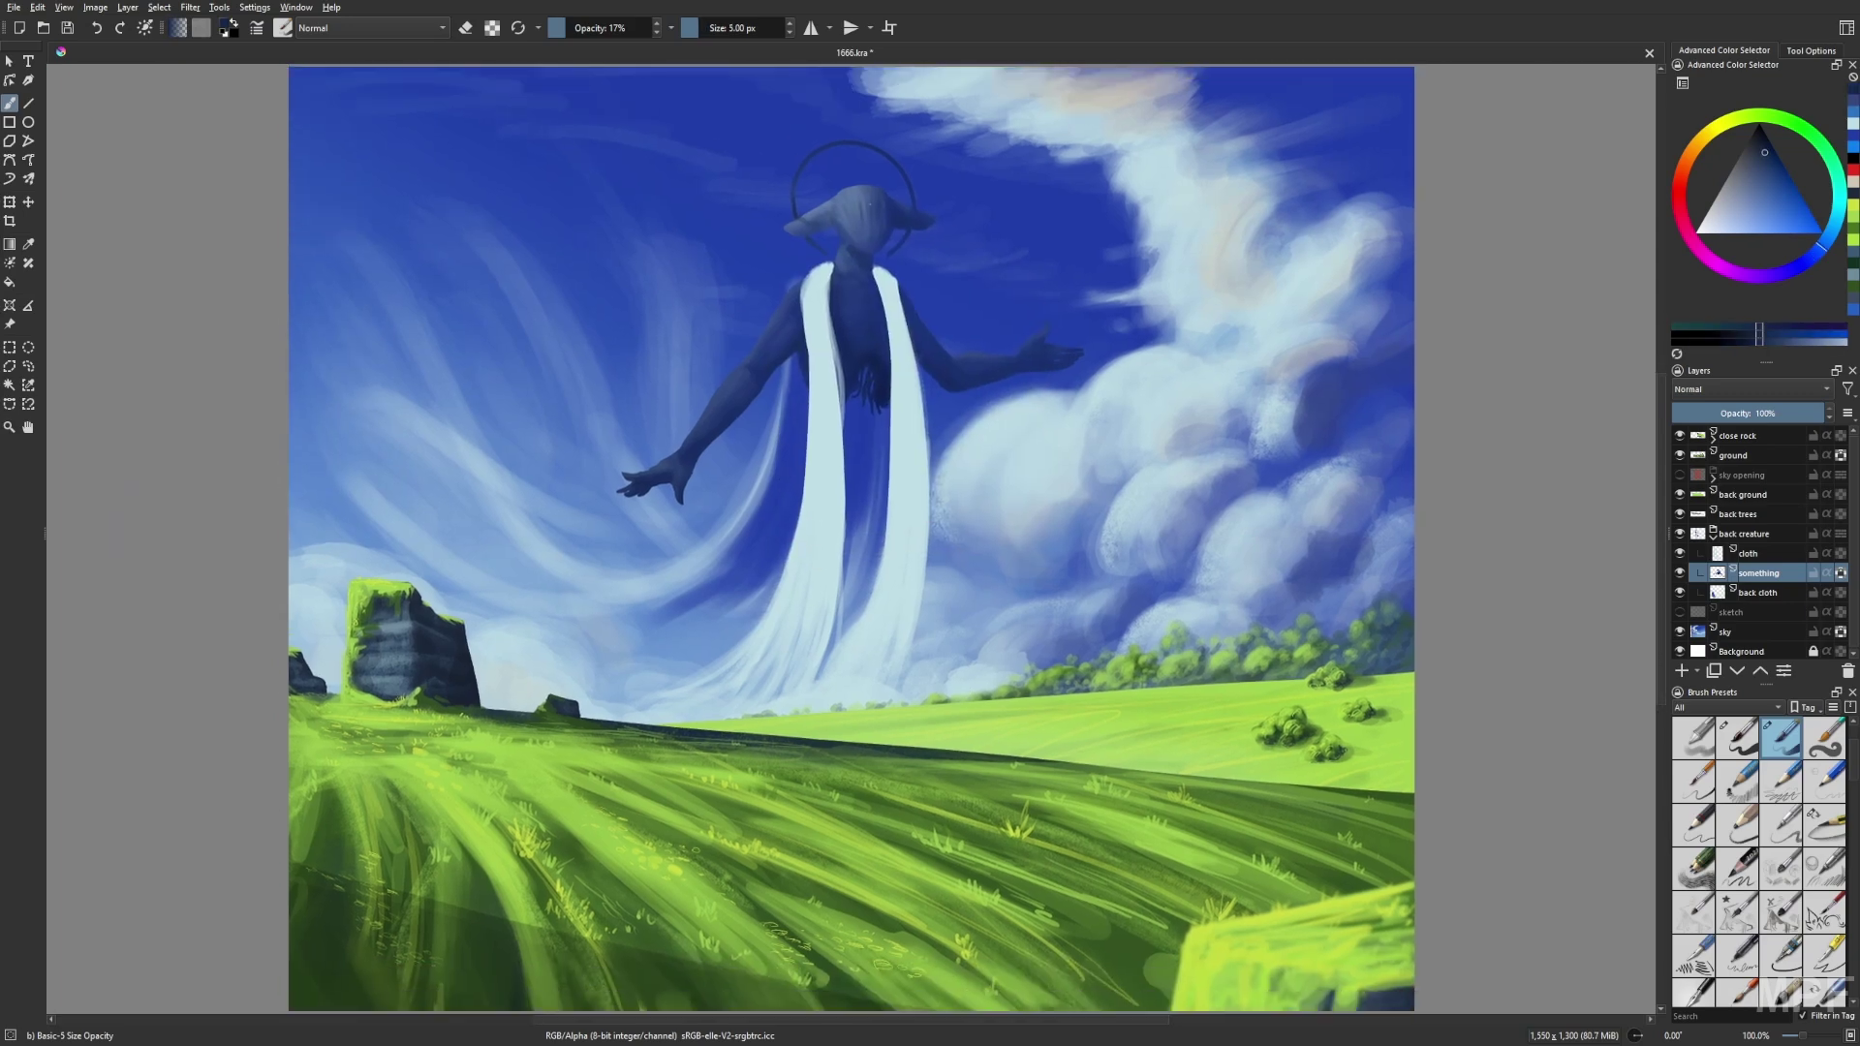
click(1694, 736)
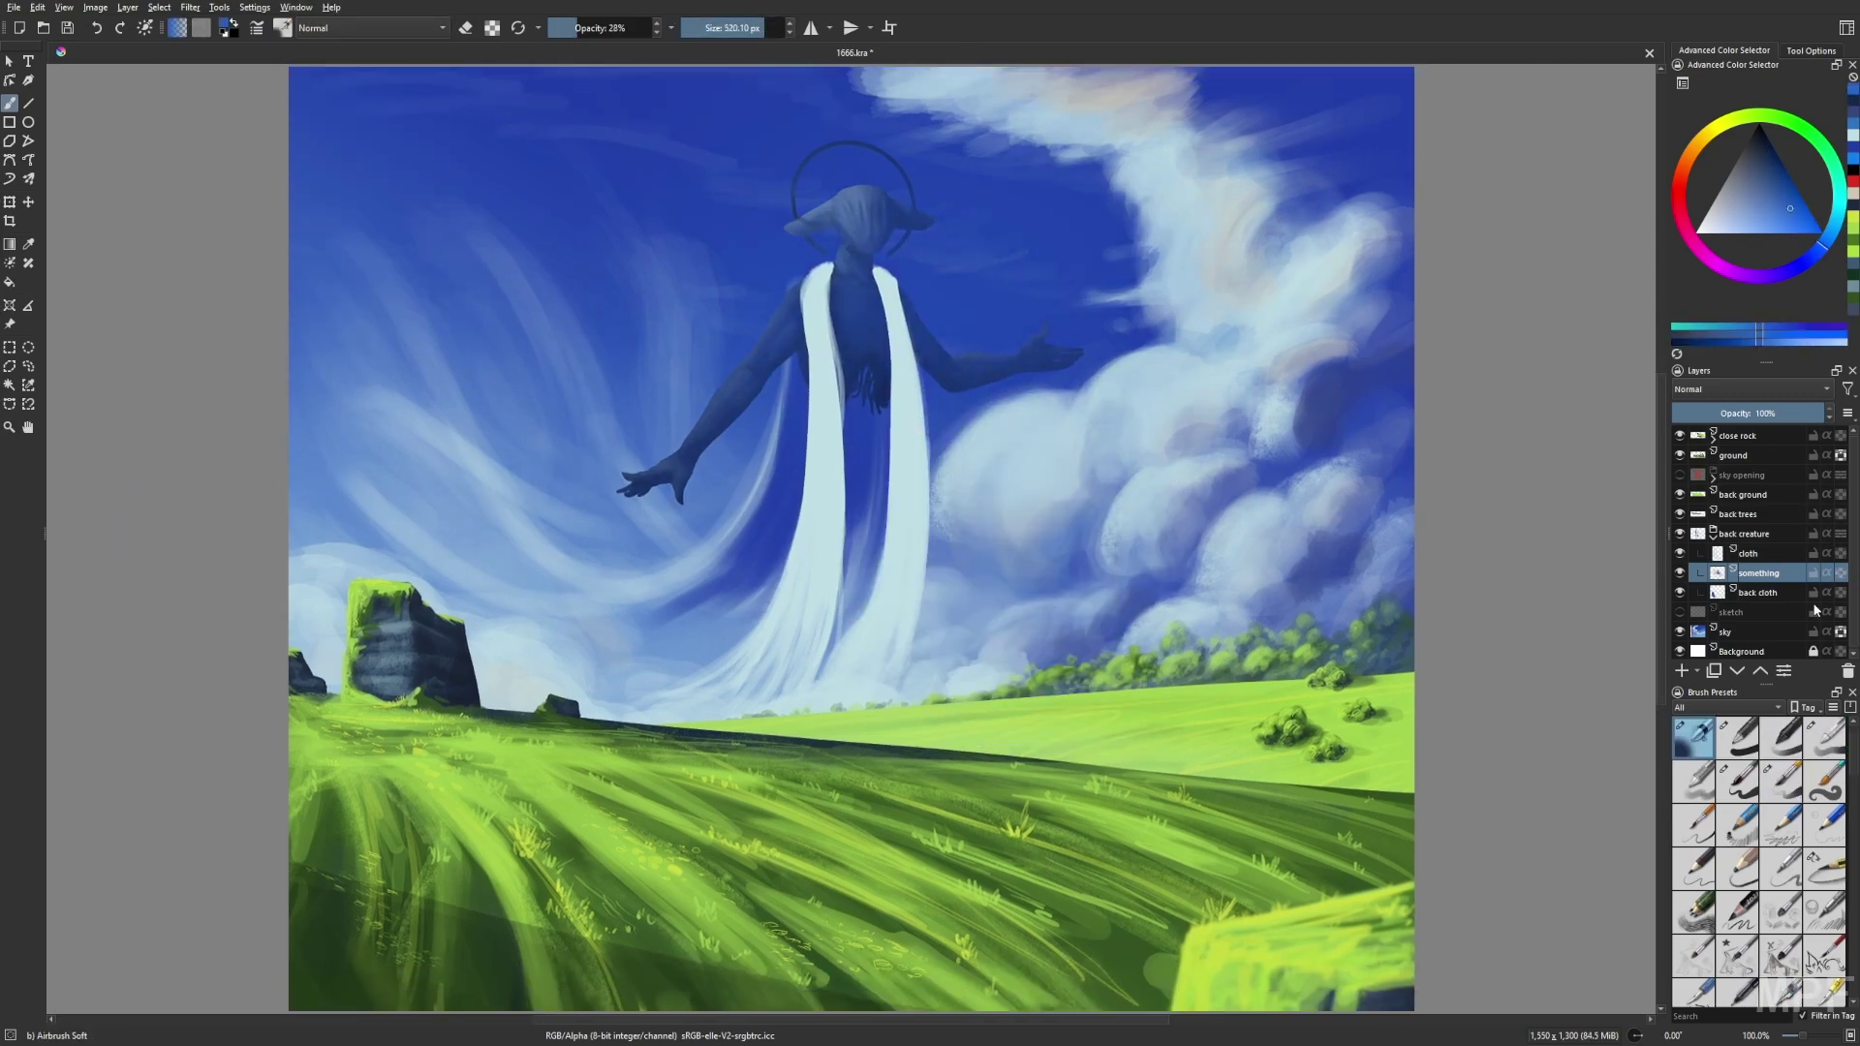
Shade the front strips on the cloth layer with beige and blue, fading their lower parts into the sky.
click(1747, 554)
right_click(922, 466)
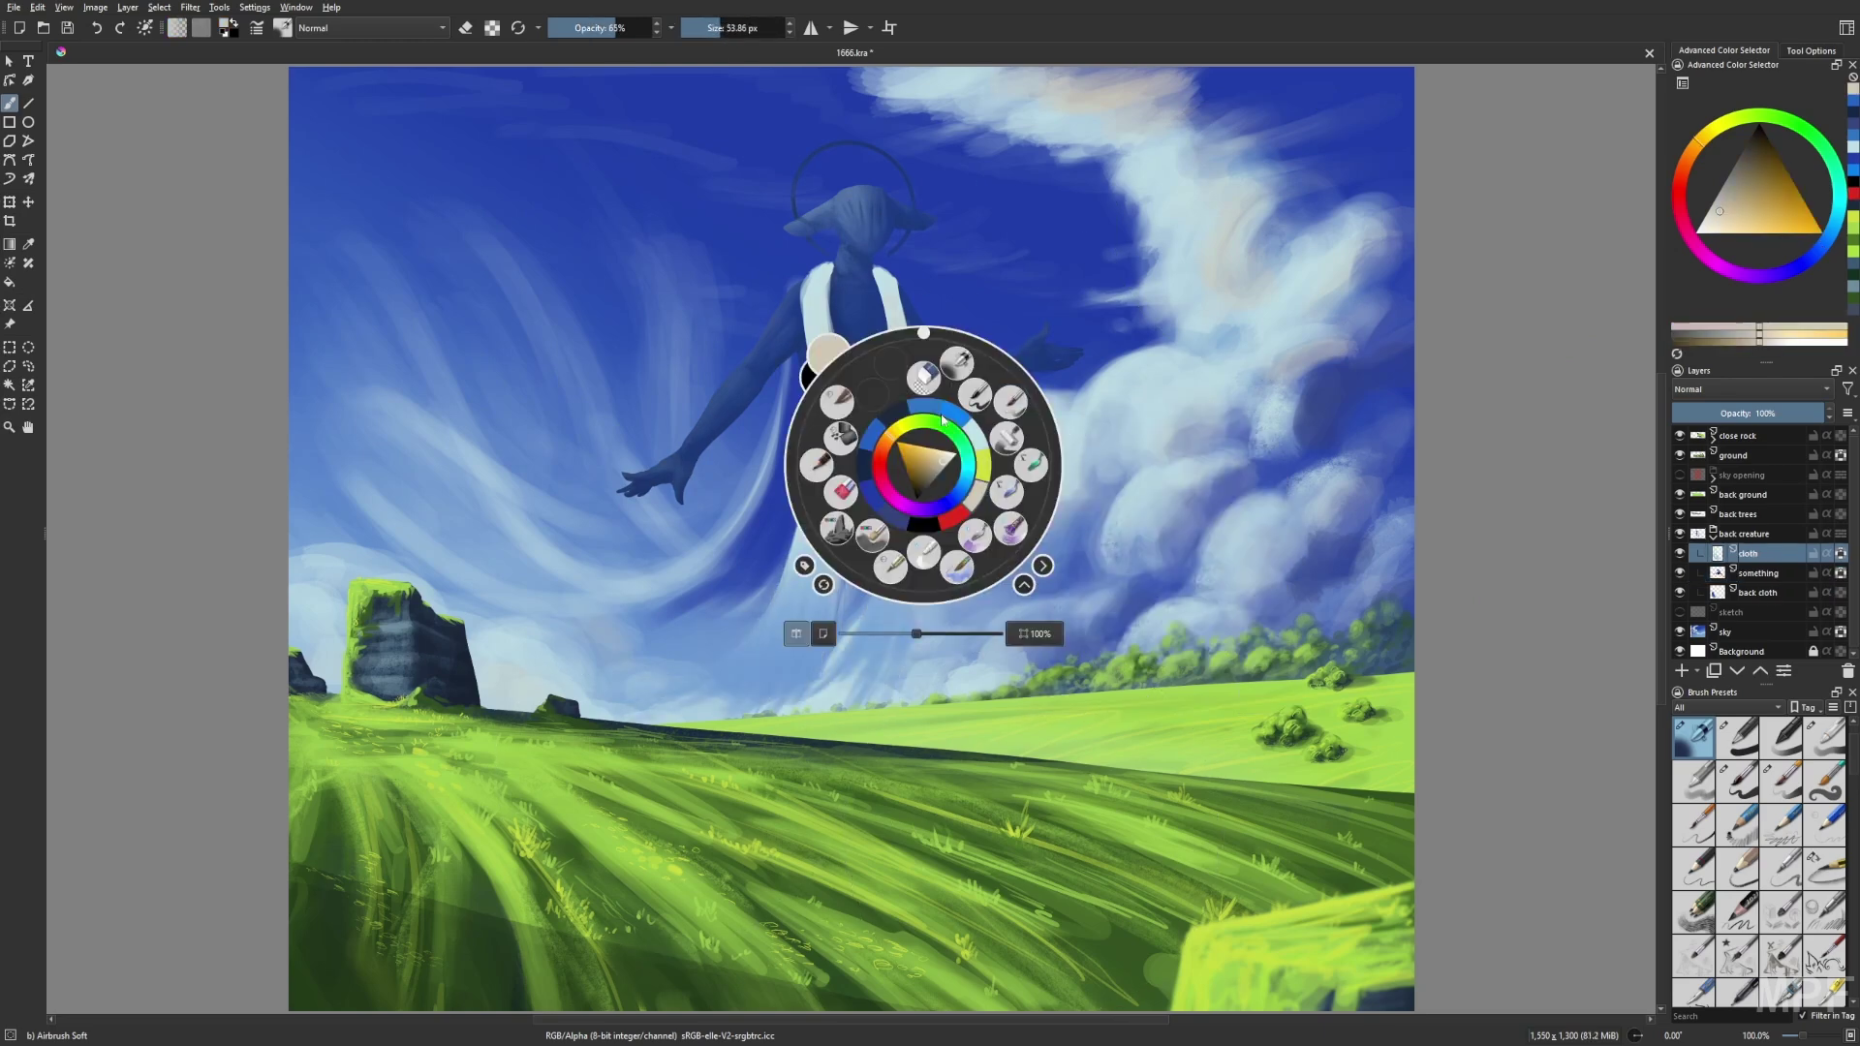
click(852, 388)
right_click(884, 387)
click(885, 387)
key(minus)
key(m)
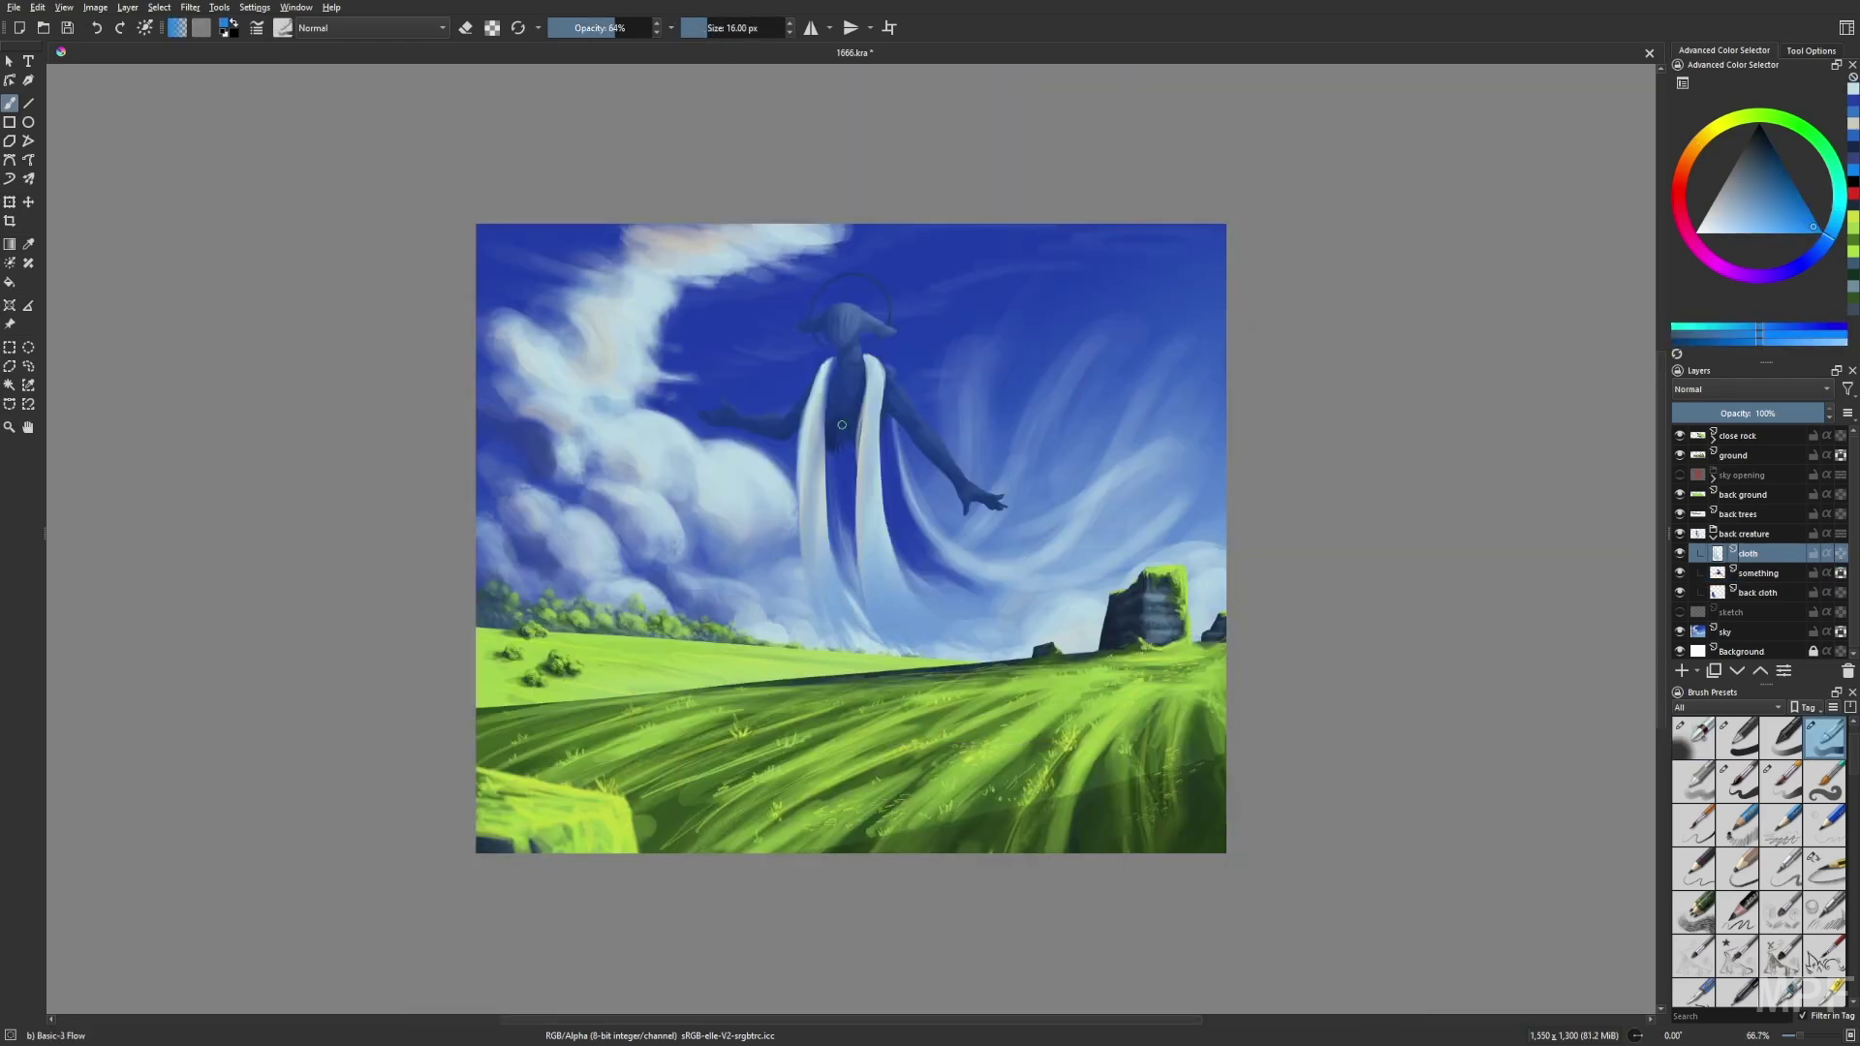
key(m)
key(slash)
Draw thin pale and dark lines on the creature's head and torso on the something layer with the 3 px liner brush.
click(1755, 574)
key(plus)
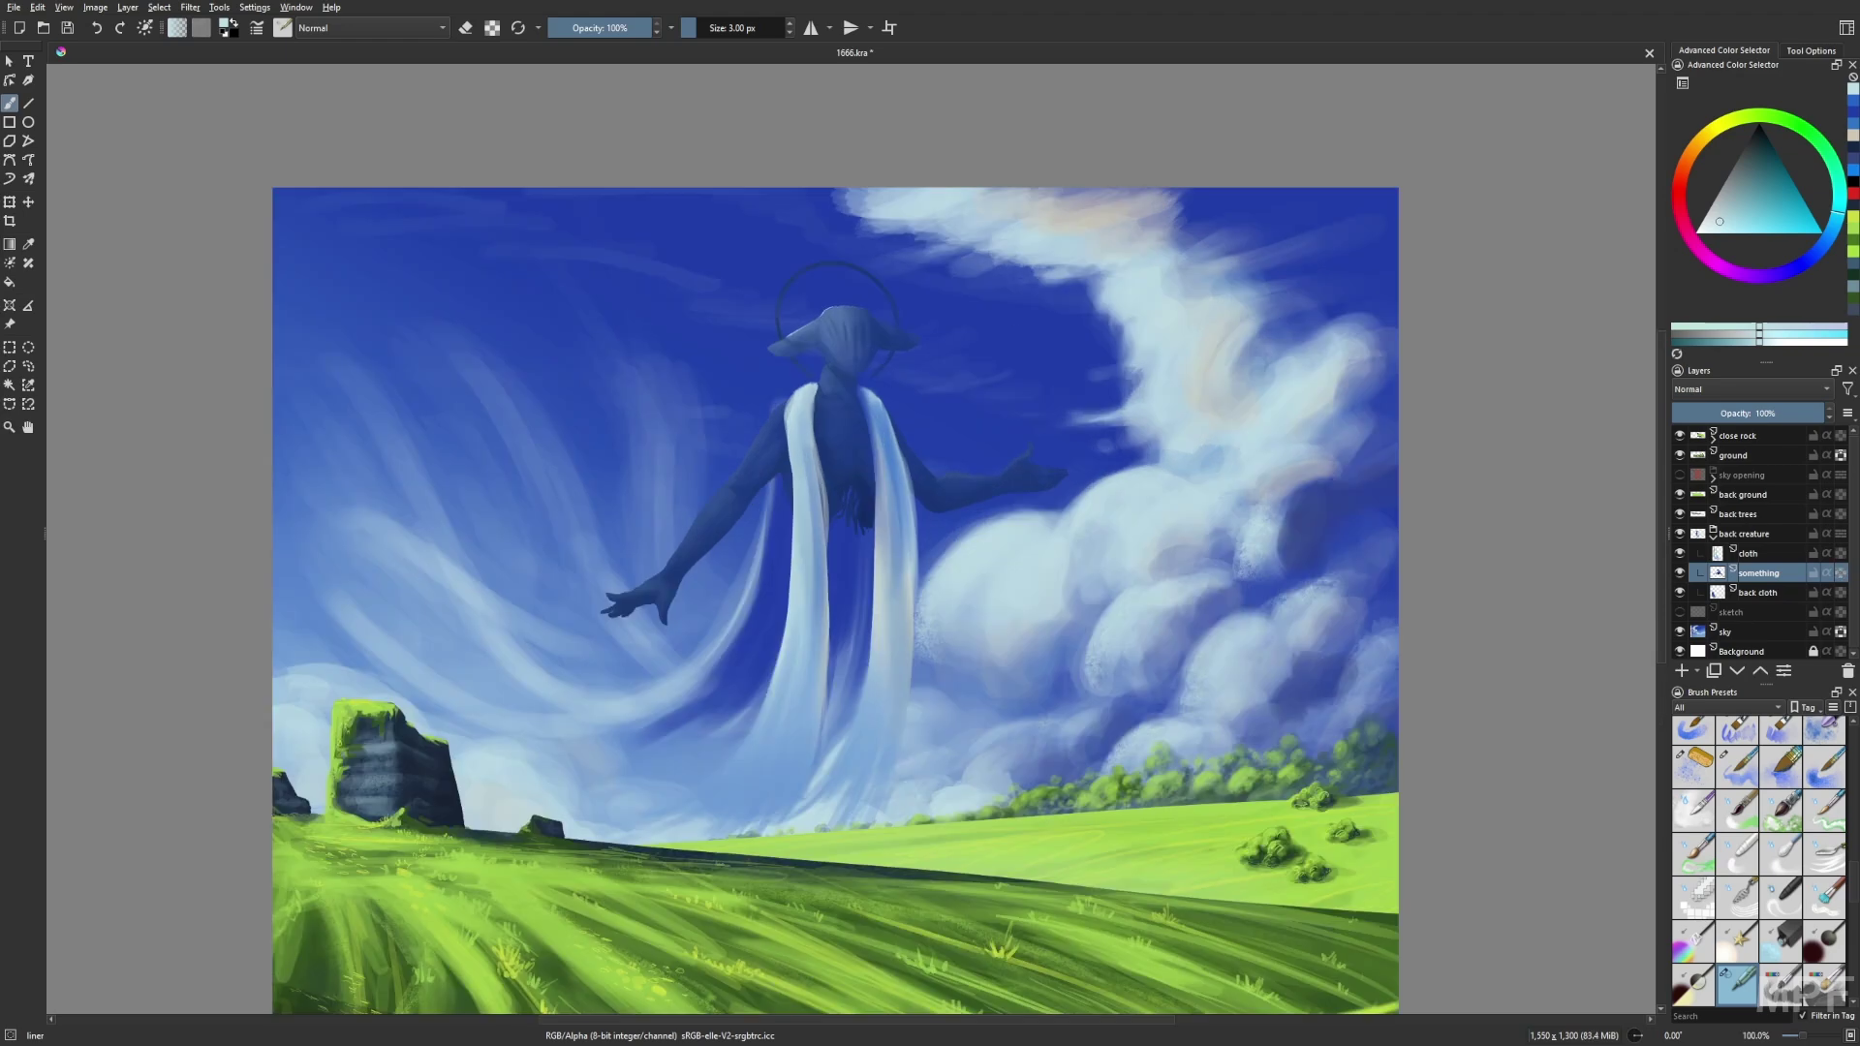
key(m)
key(m)
mouse_move(833, 581)
mouse_down()
mouse_move(874, 493)
mouse_move(863, 563)
mouse_up()
ctrl+click(885, 370)
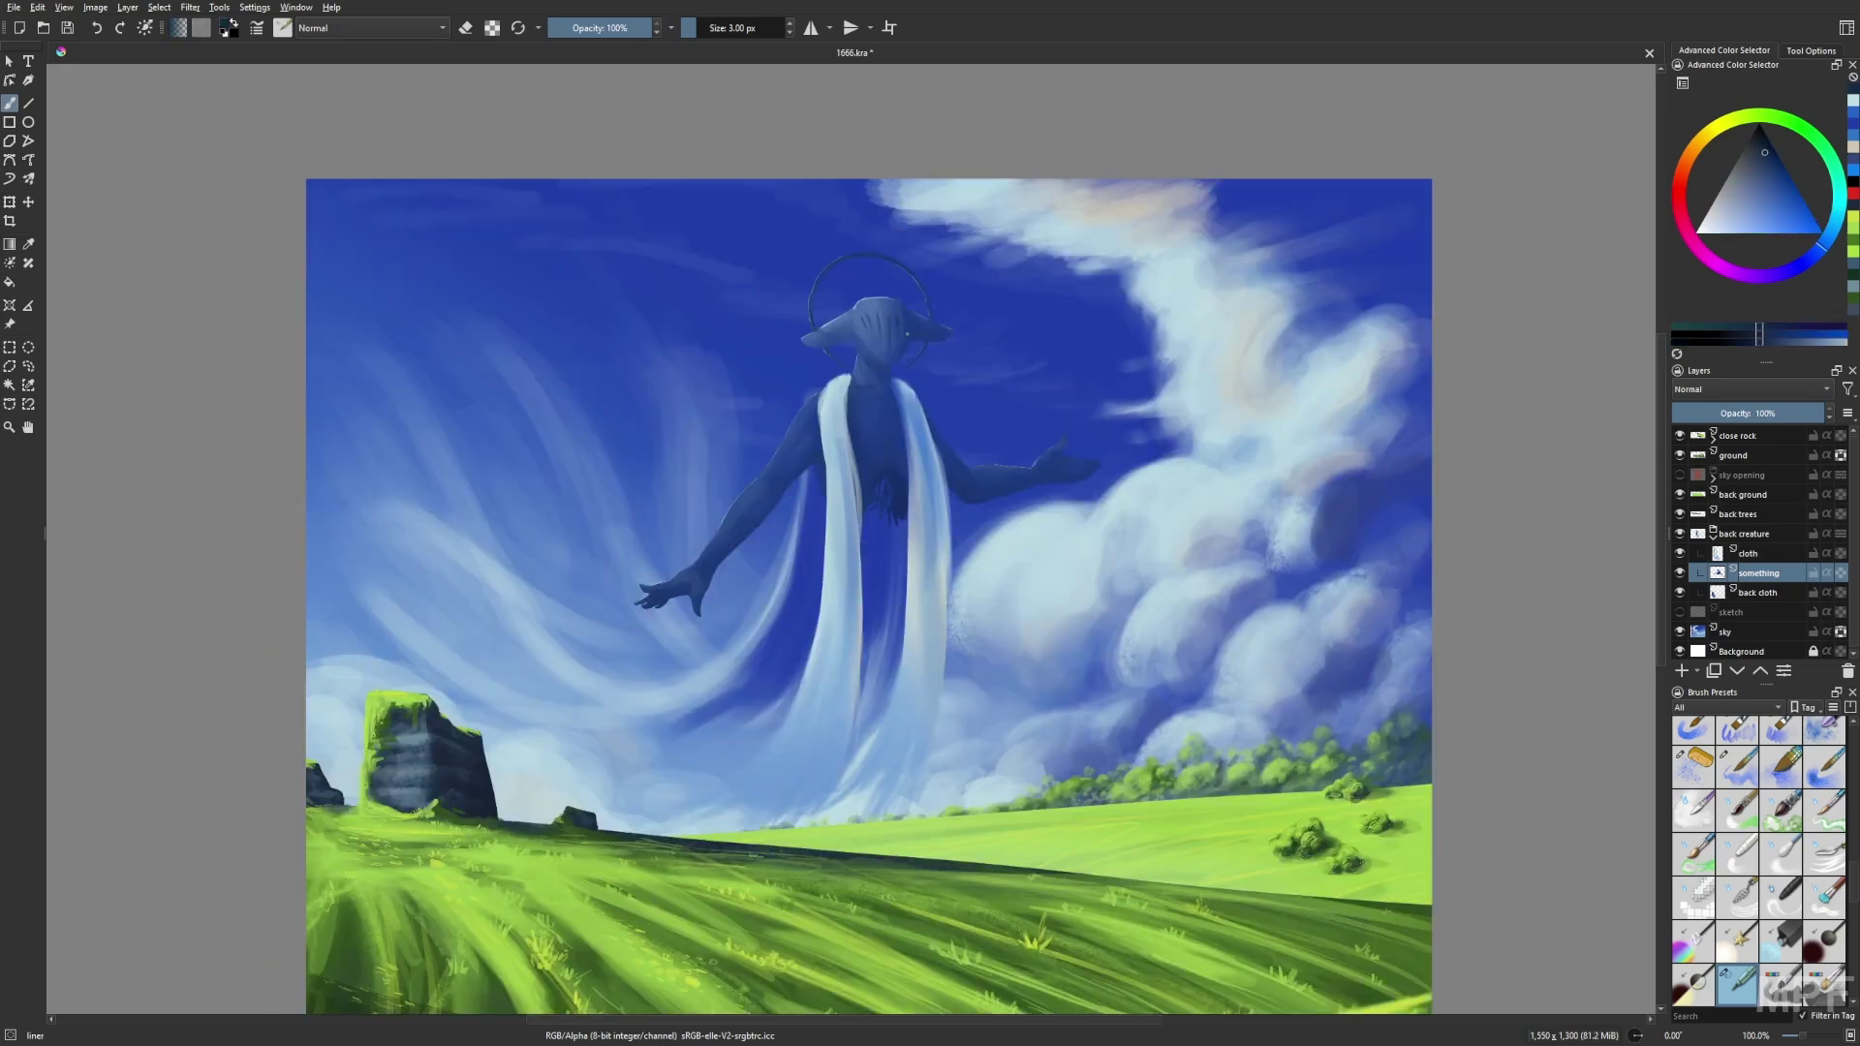
Deepen the shading on the creature's hat and face with sampled tones using Basic-5 Size Opacity at 17% opacity.
key(m)
key(slash)
key(m)
drag(808, 427, 826, 316)
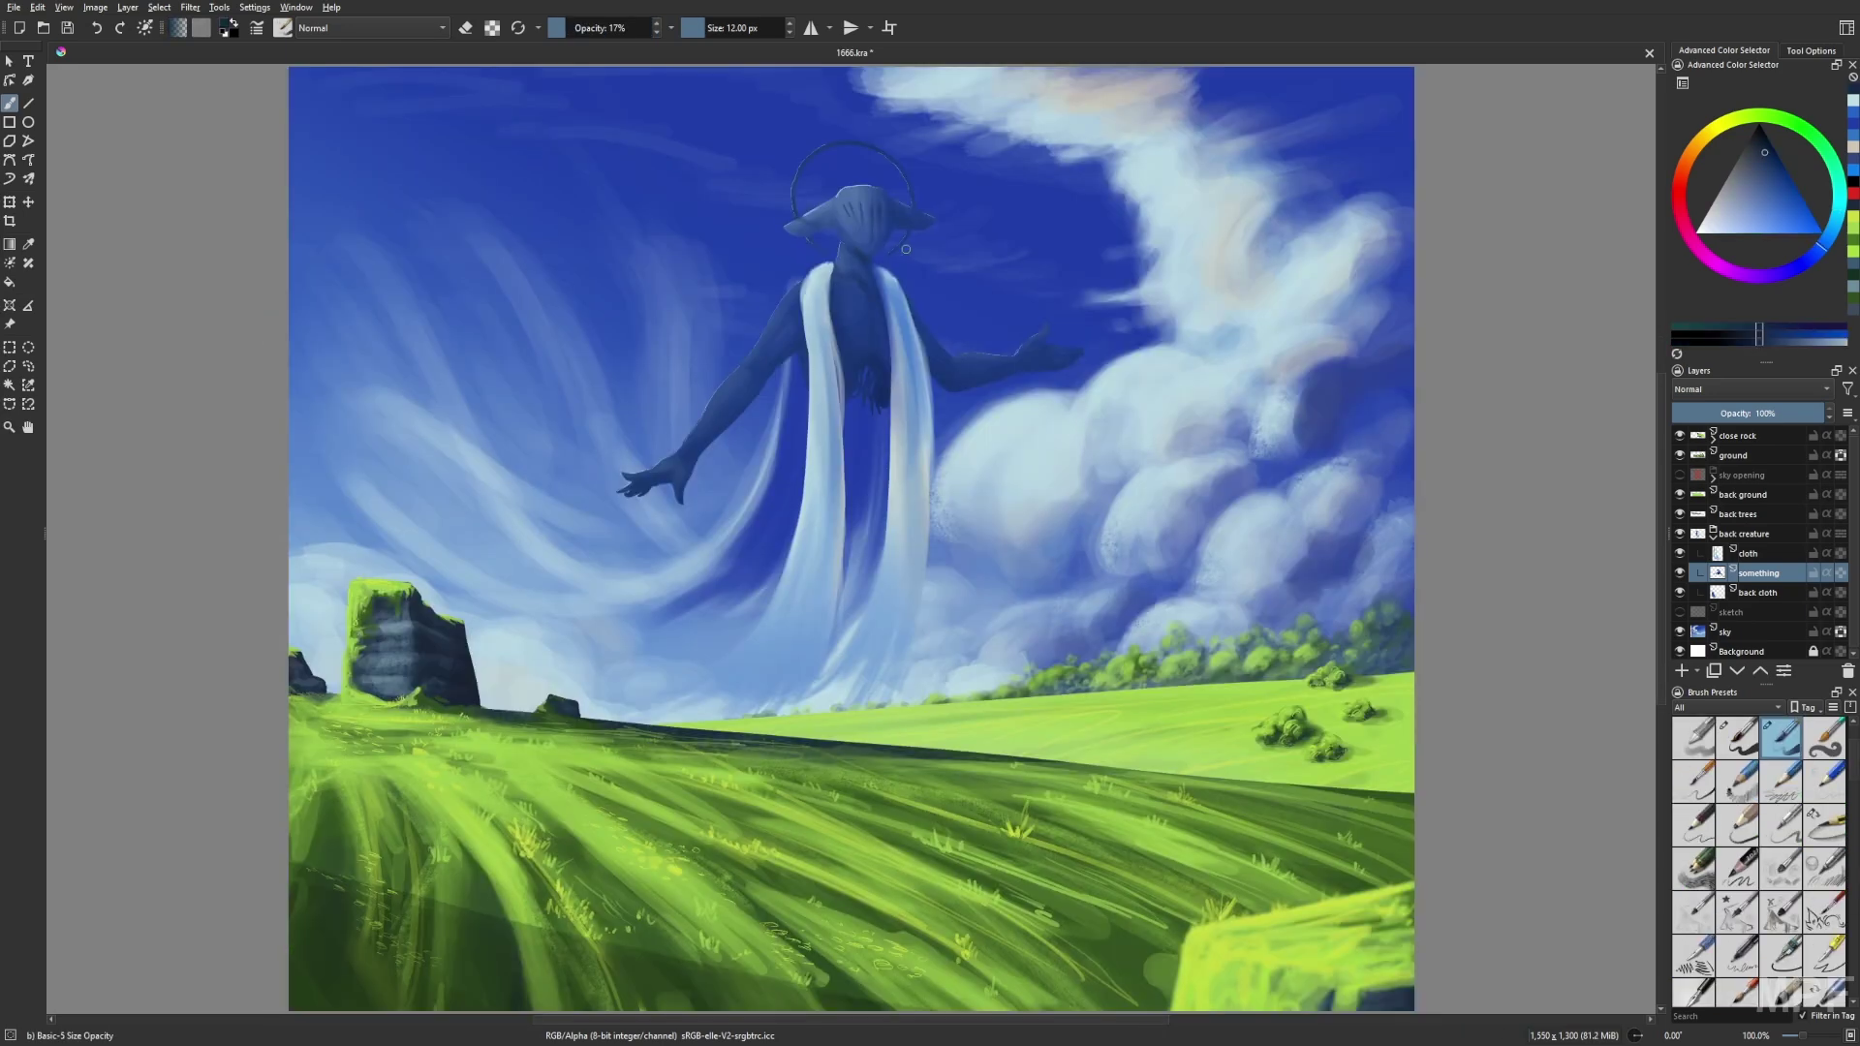
ctrl+click(826, 316)
key(bracketleft)
ctrl+click(869, 257)
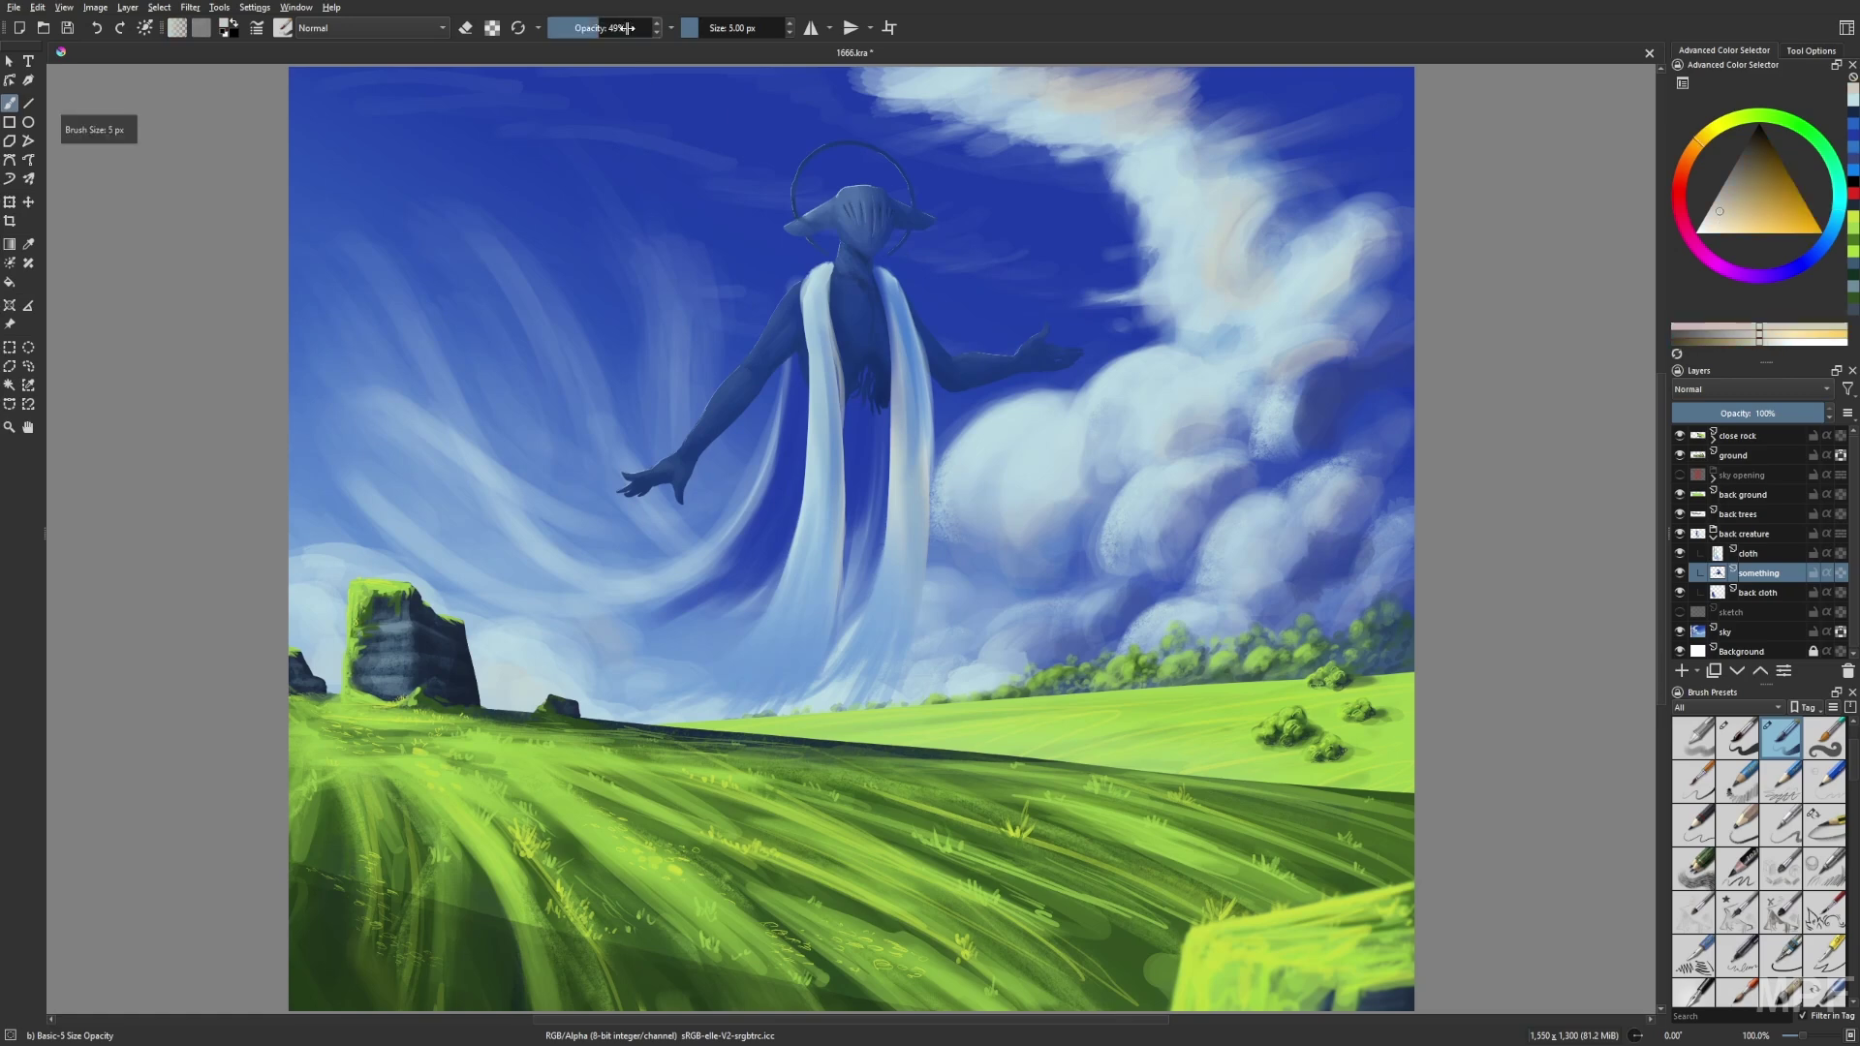
Darken the creature's body and halo and add thin pale rim light along its arms and hat with the 3 px liner.
key(slash)
ctrl+click(1102, 614)
key(slash)
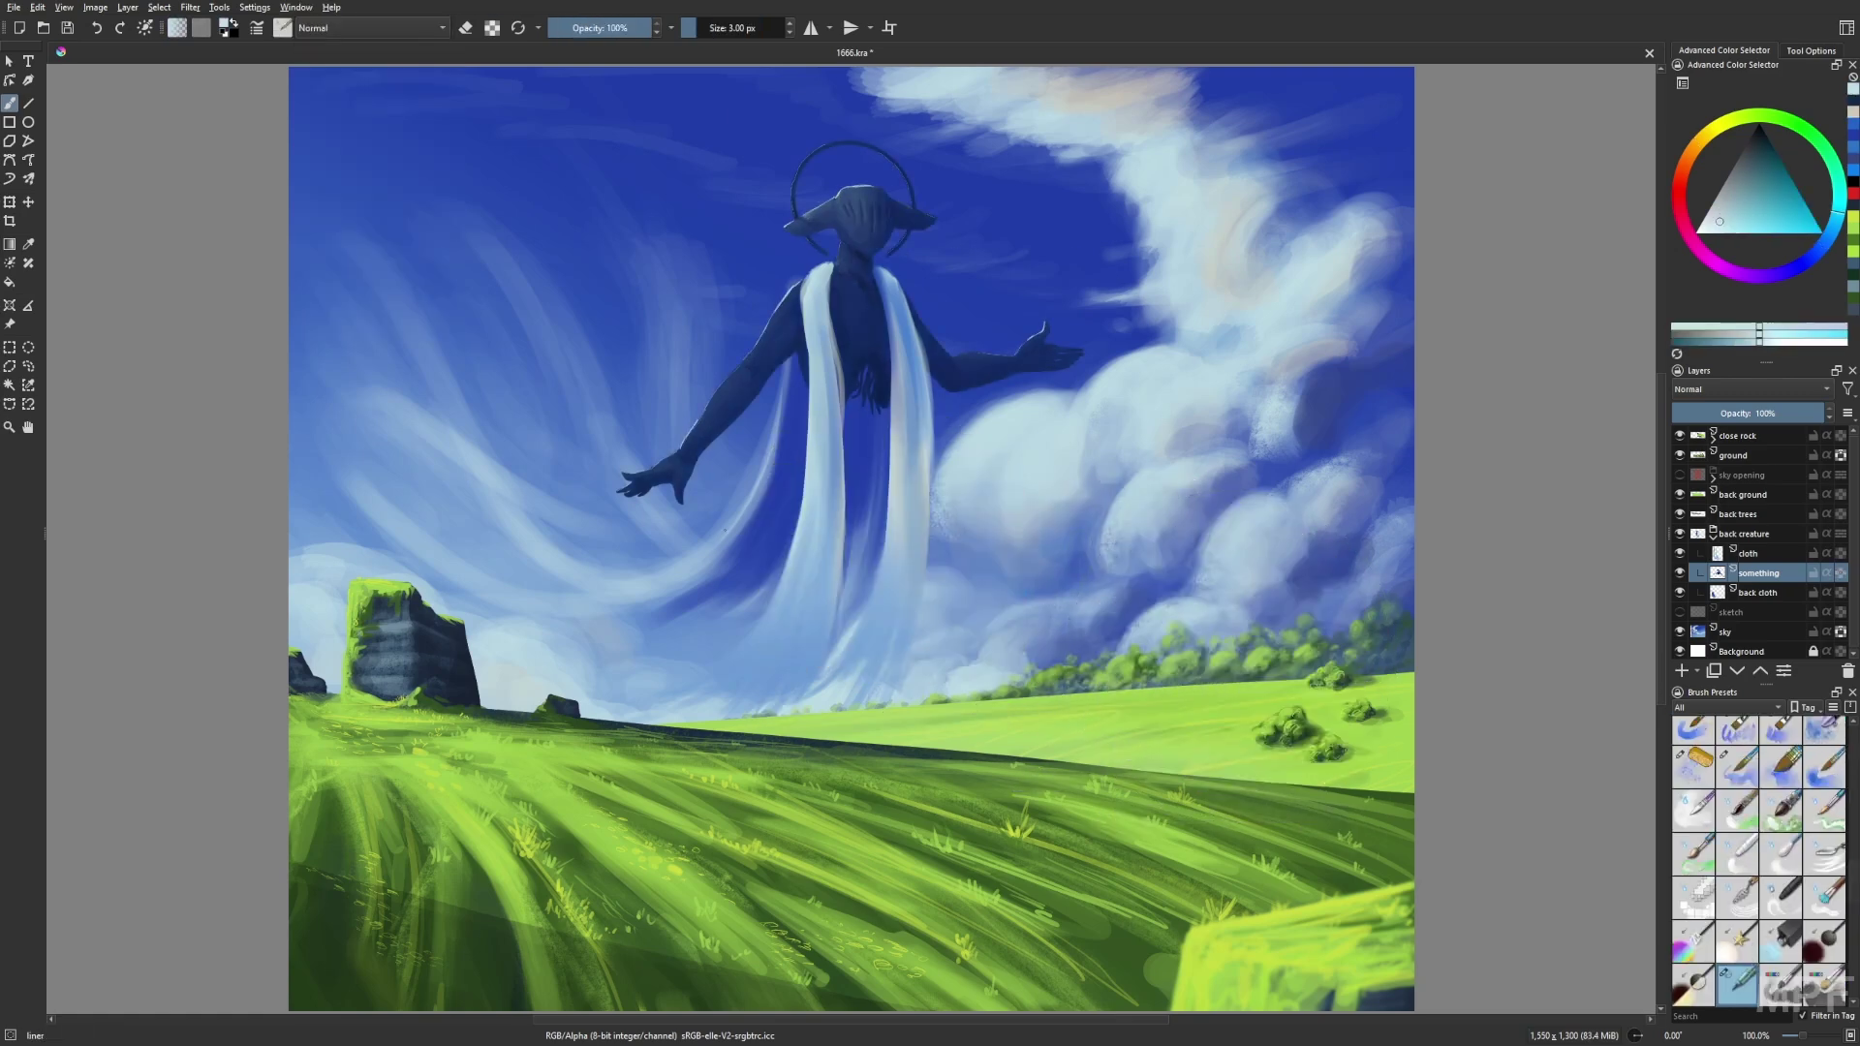
key(m)
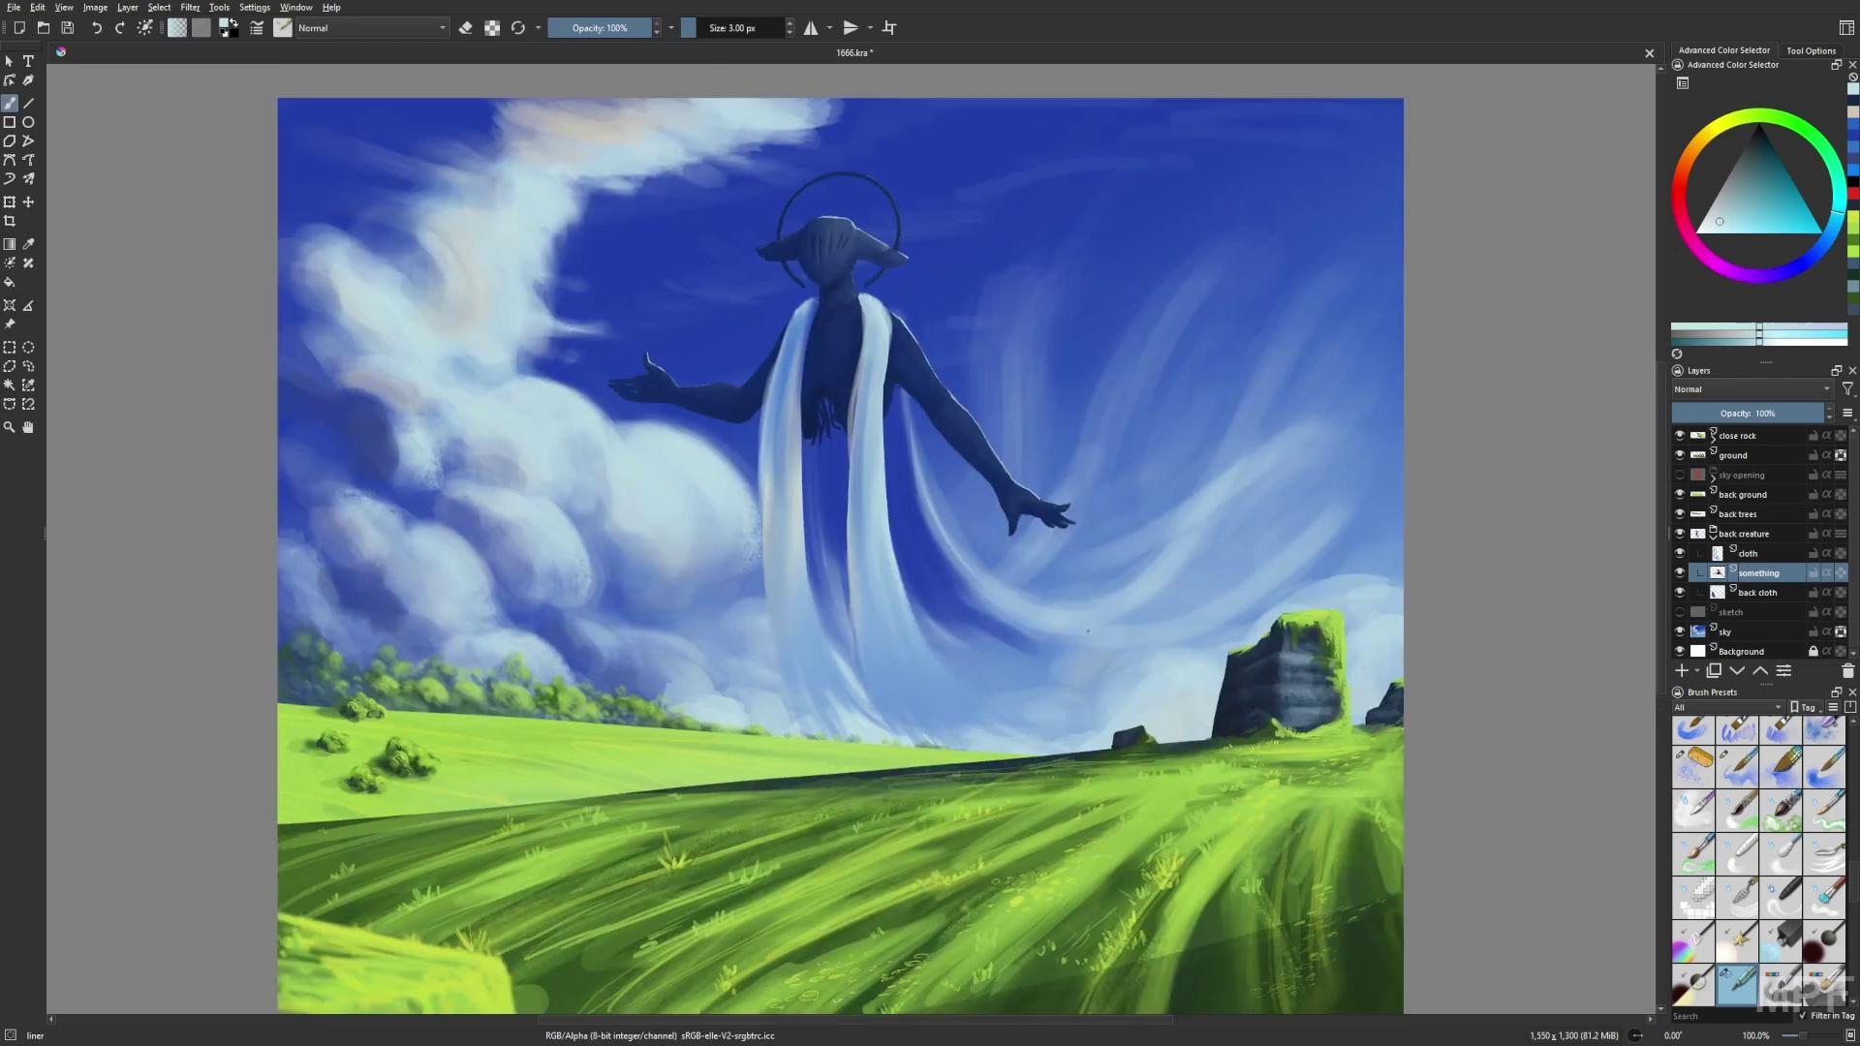
Repaint the creature's face in smooth dark blue with Gamer Knife Maybe at 43% opacity.
key(slash)
drag(819, 235, 820, 294)
key(m)
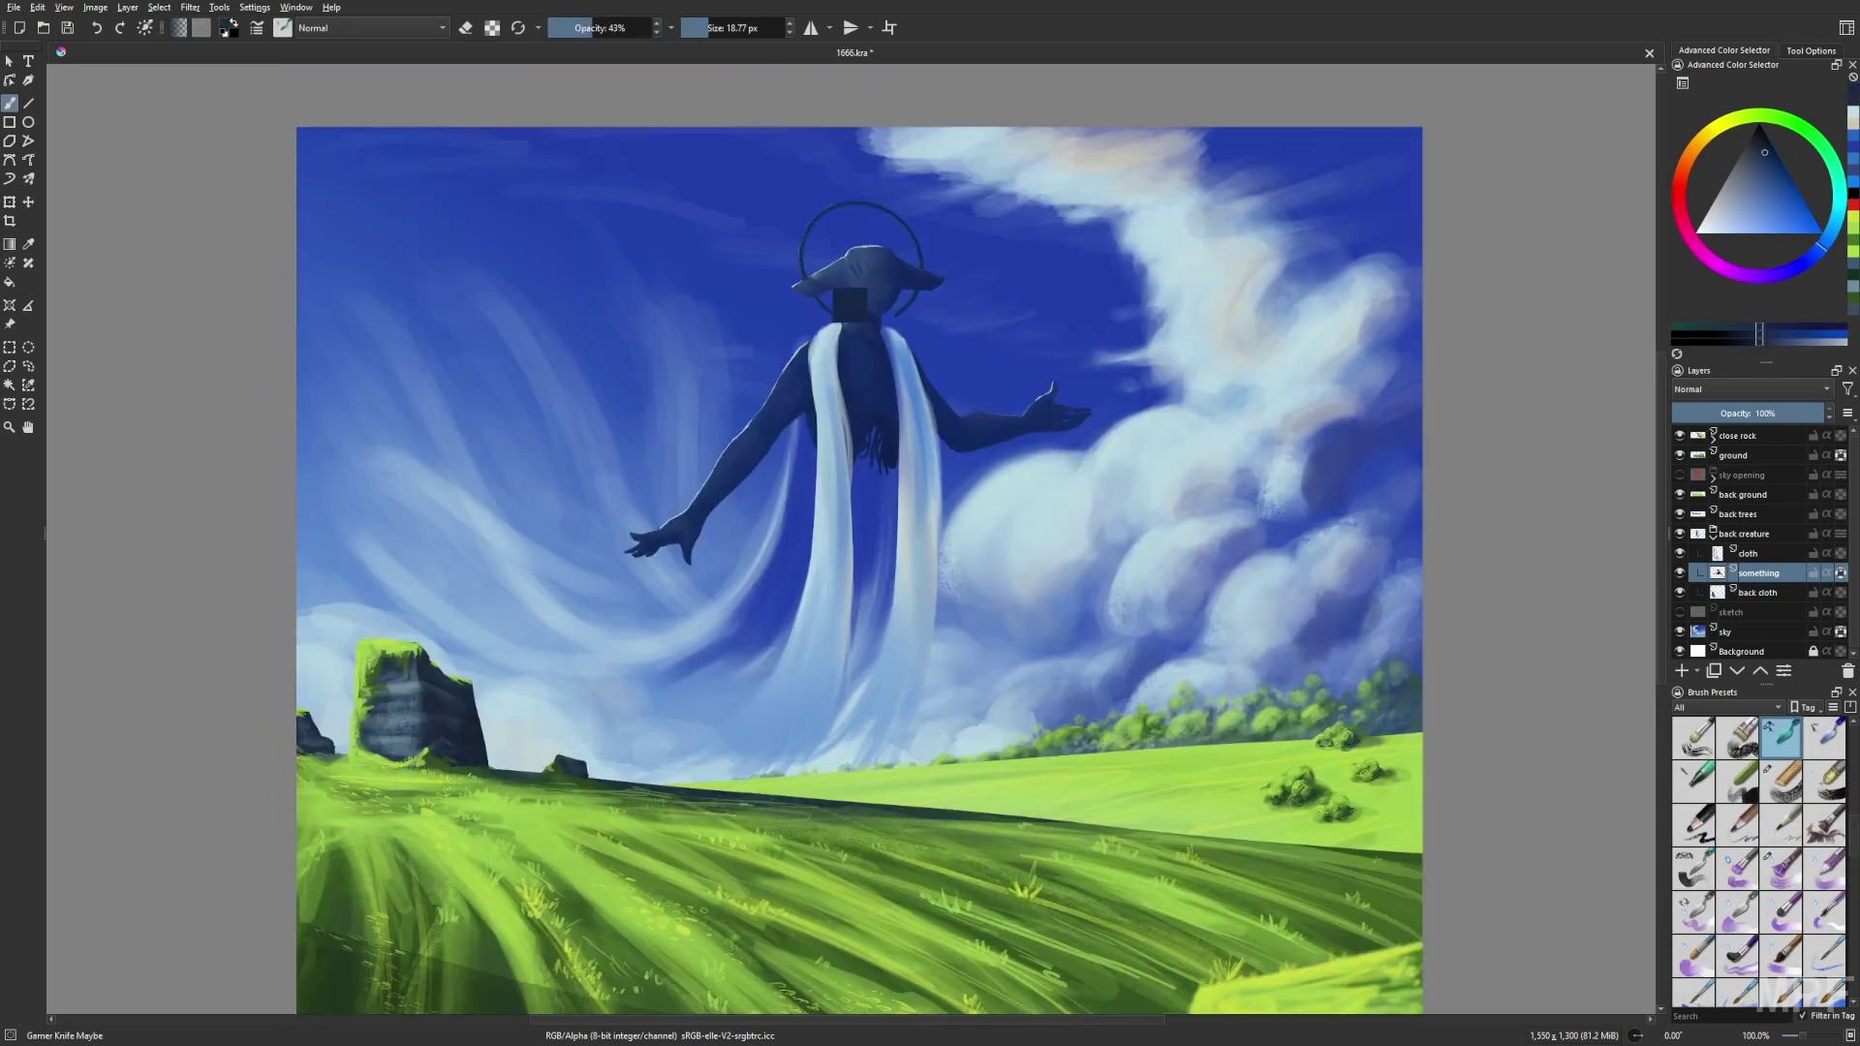
Soften the back creature group's layers with Gaussian Blur filter masks.
click(190, 8)
key(Return)
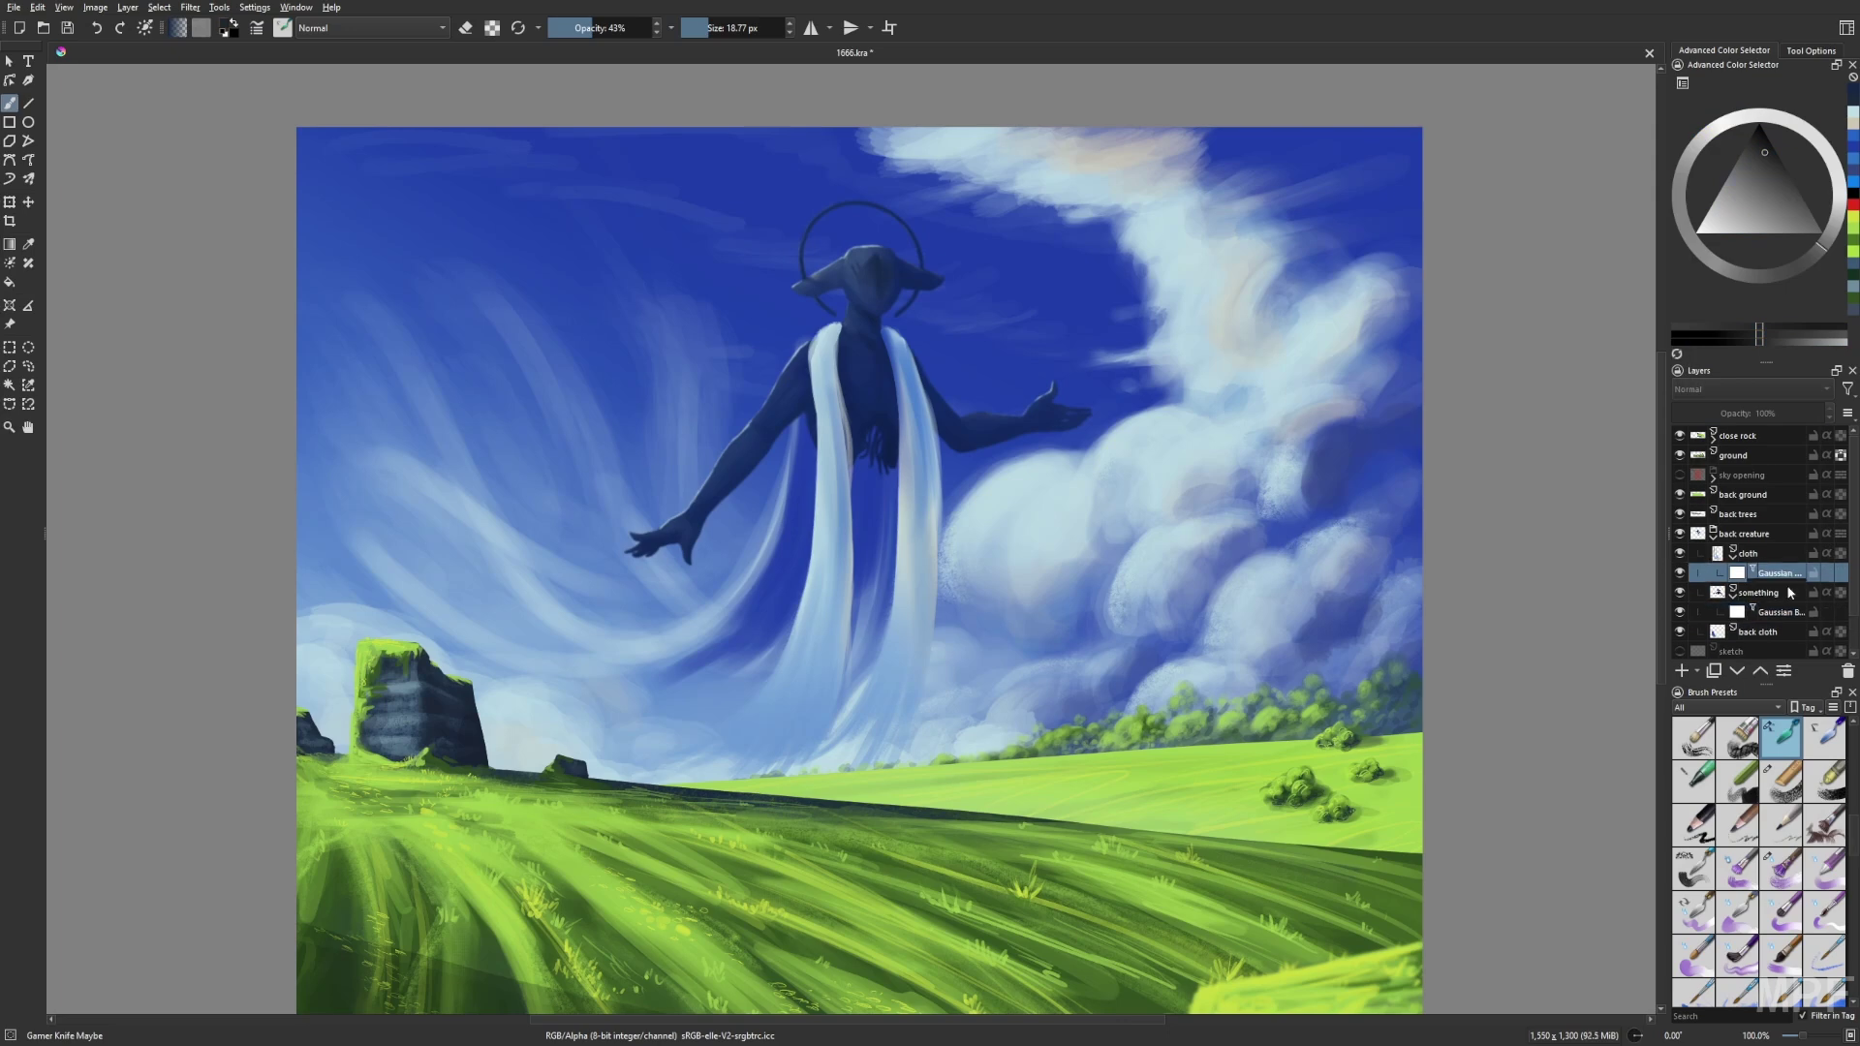
key(e)
Paint dark hollows across the creature's face using a 14 px Gamer Knife Maybe at 95% opacity.
key(m)
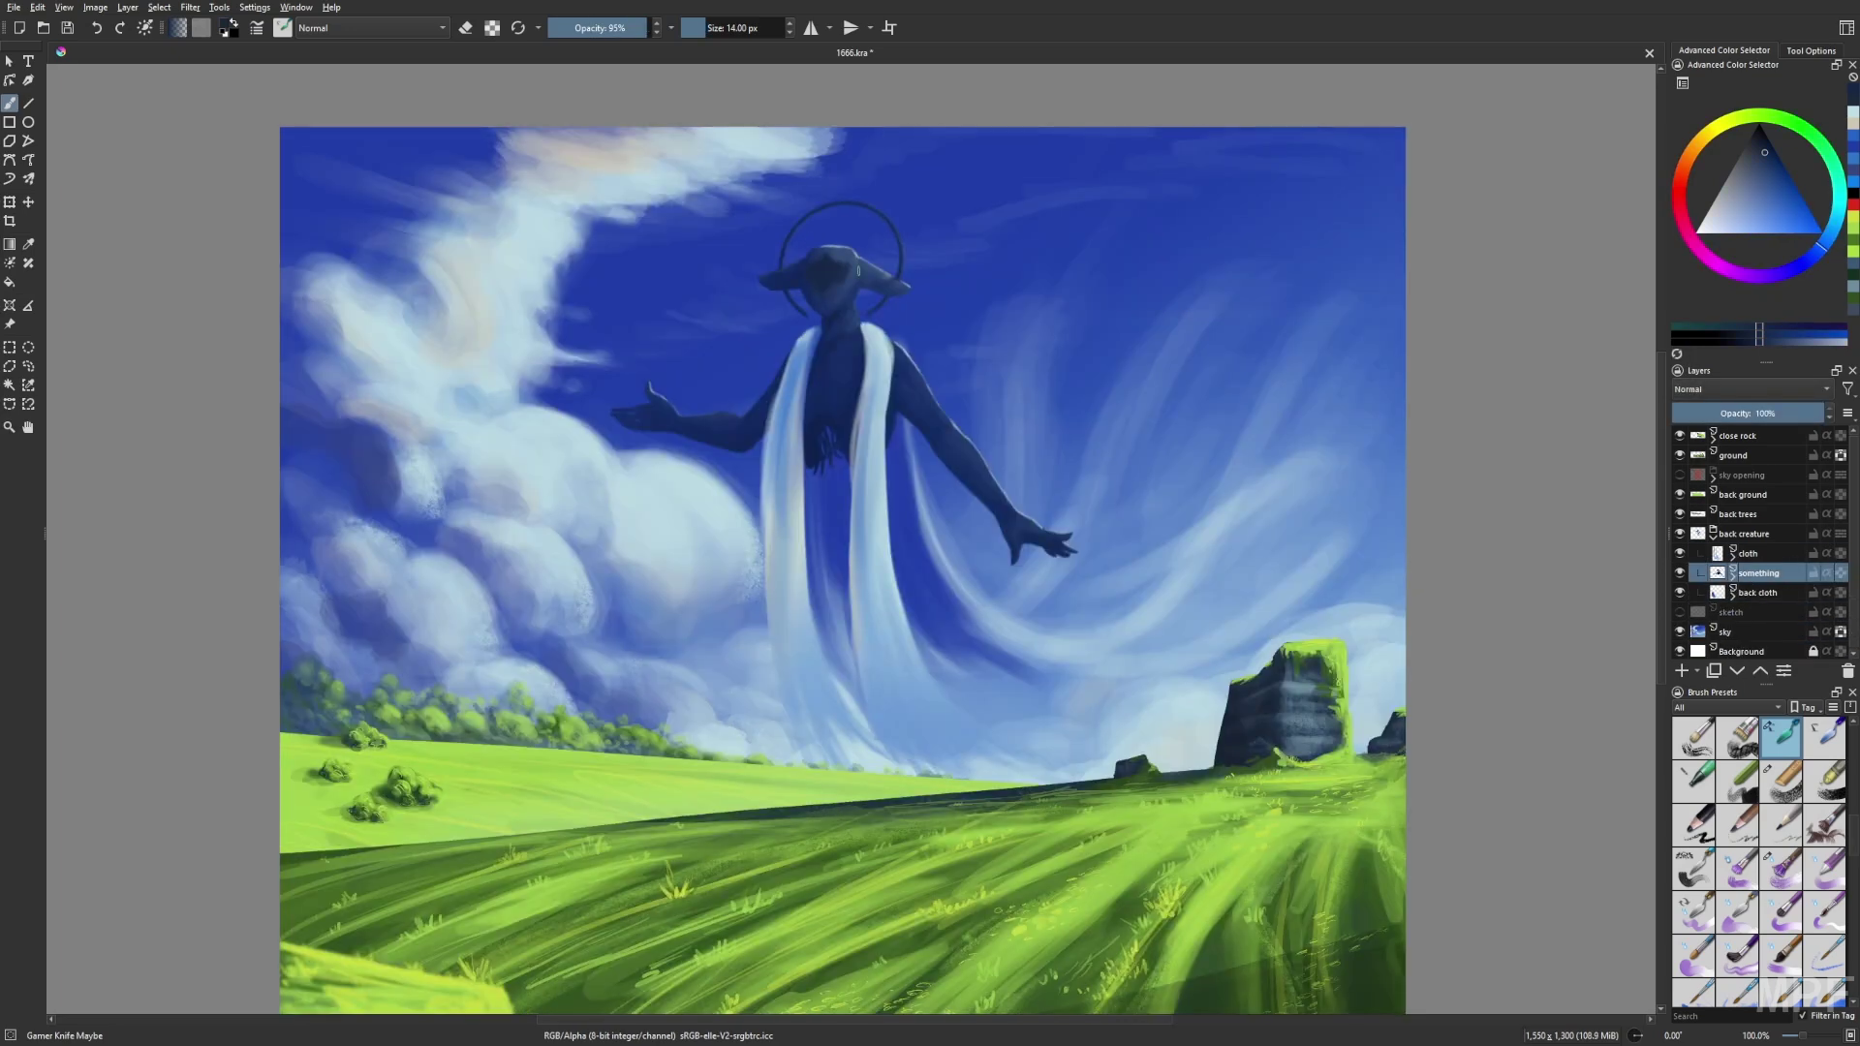
drag(841, 257, 845, 281)
key(m)
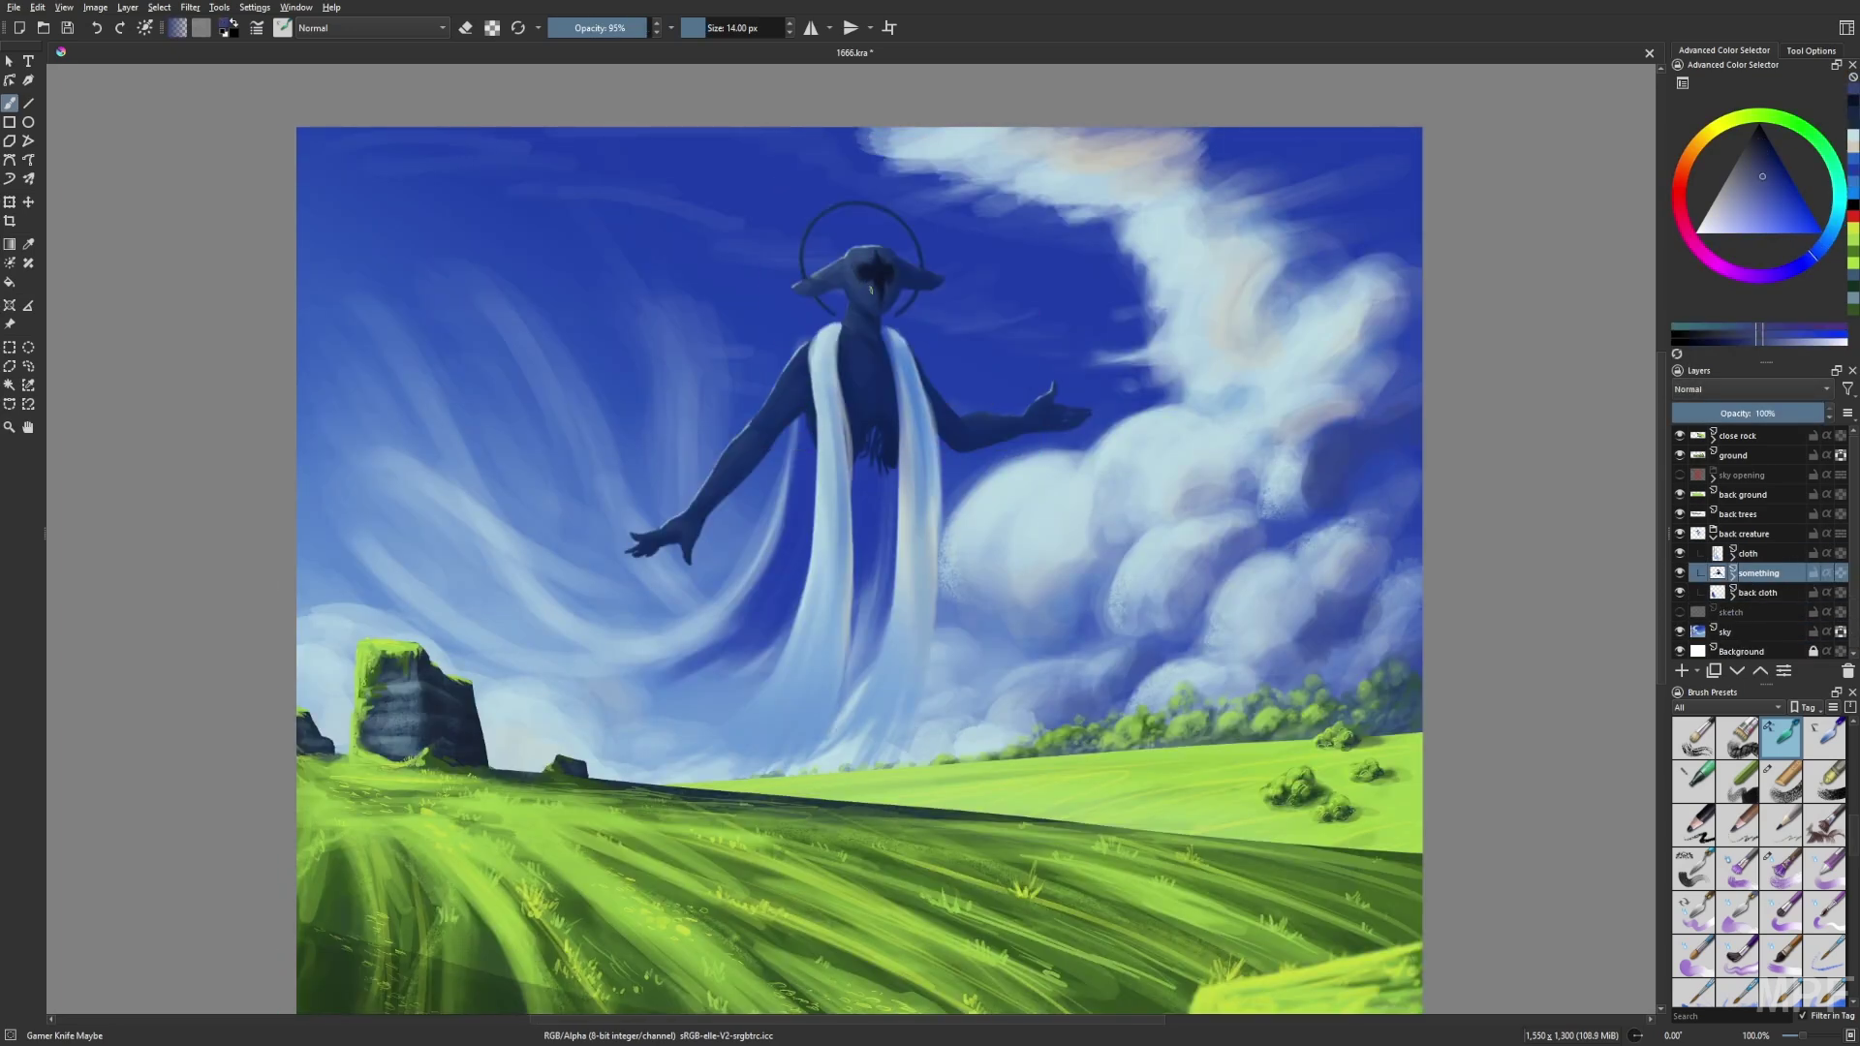
Paint a red cross-shaped mark over the dark face hollows with an 8 px brush and touch up its surroundings in sampled blue.
key(bracketleft)
key(bracketleft)
key(bracketleft)
key(x)
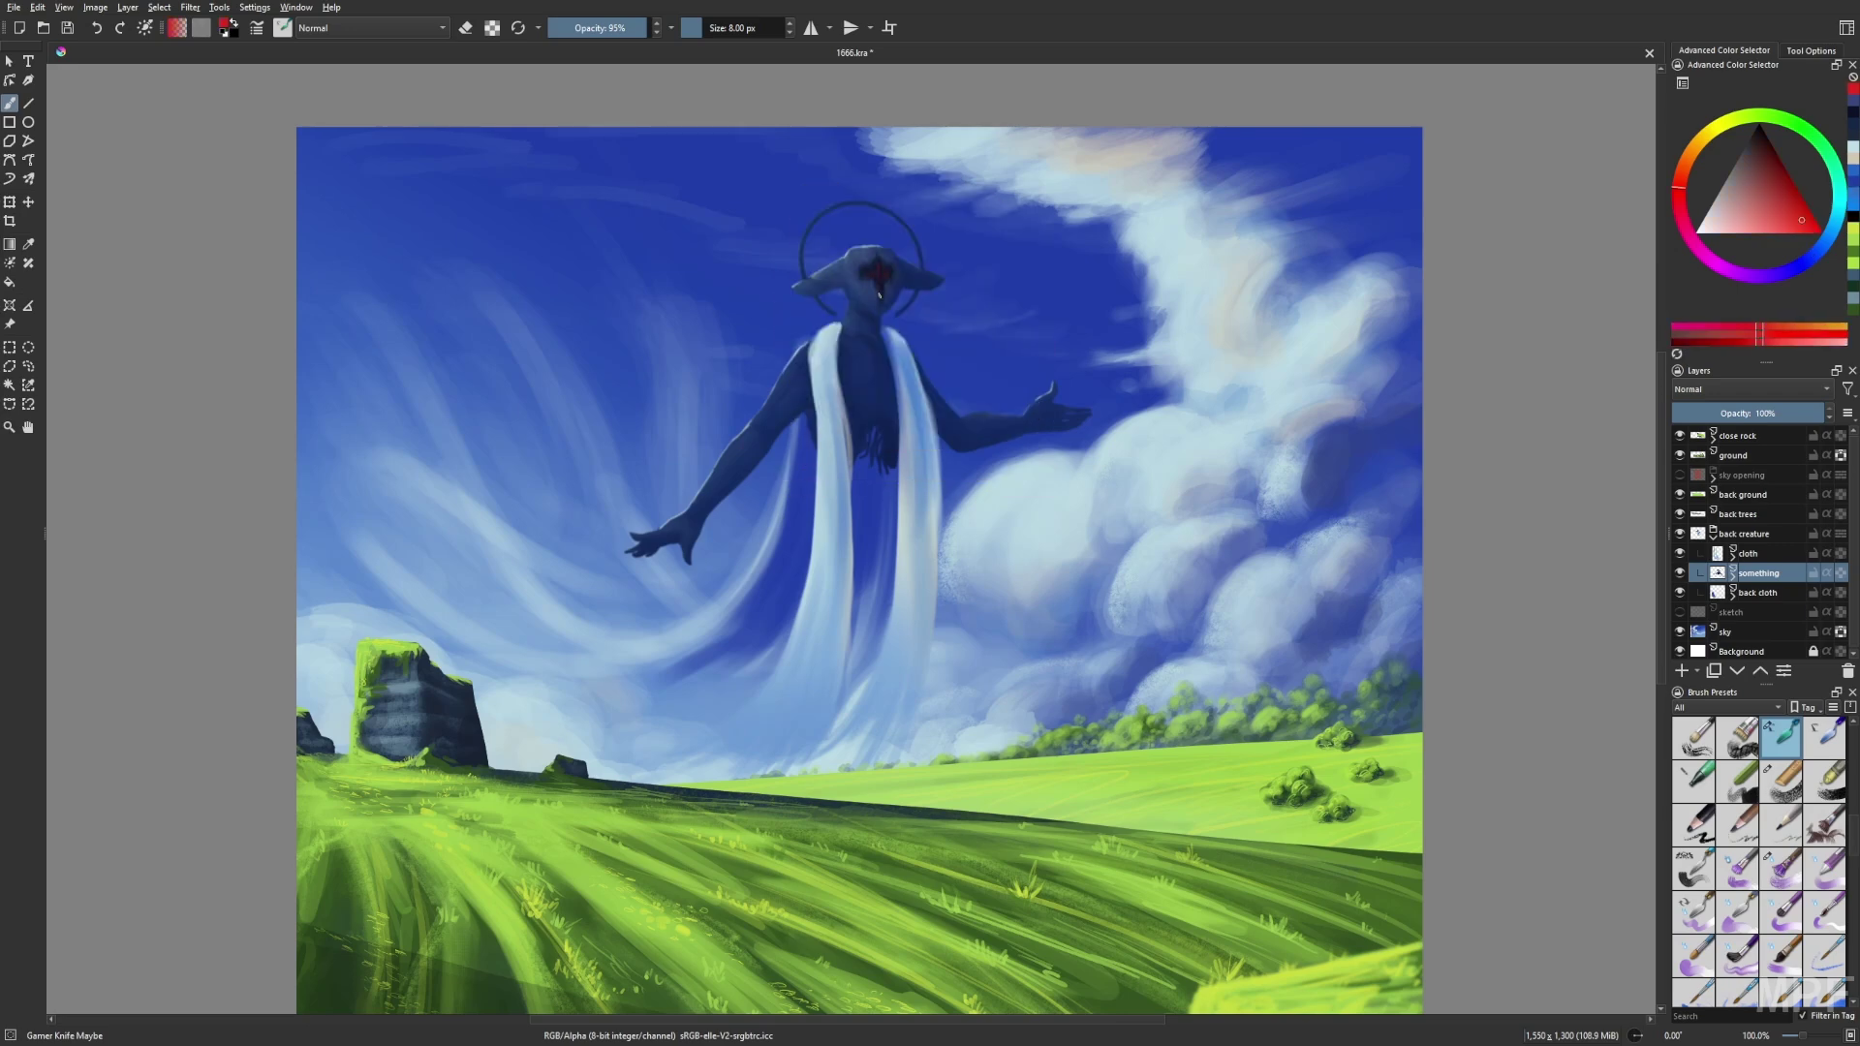
key(x)
key(m)
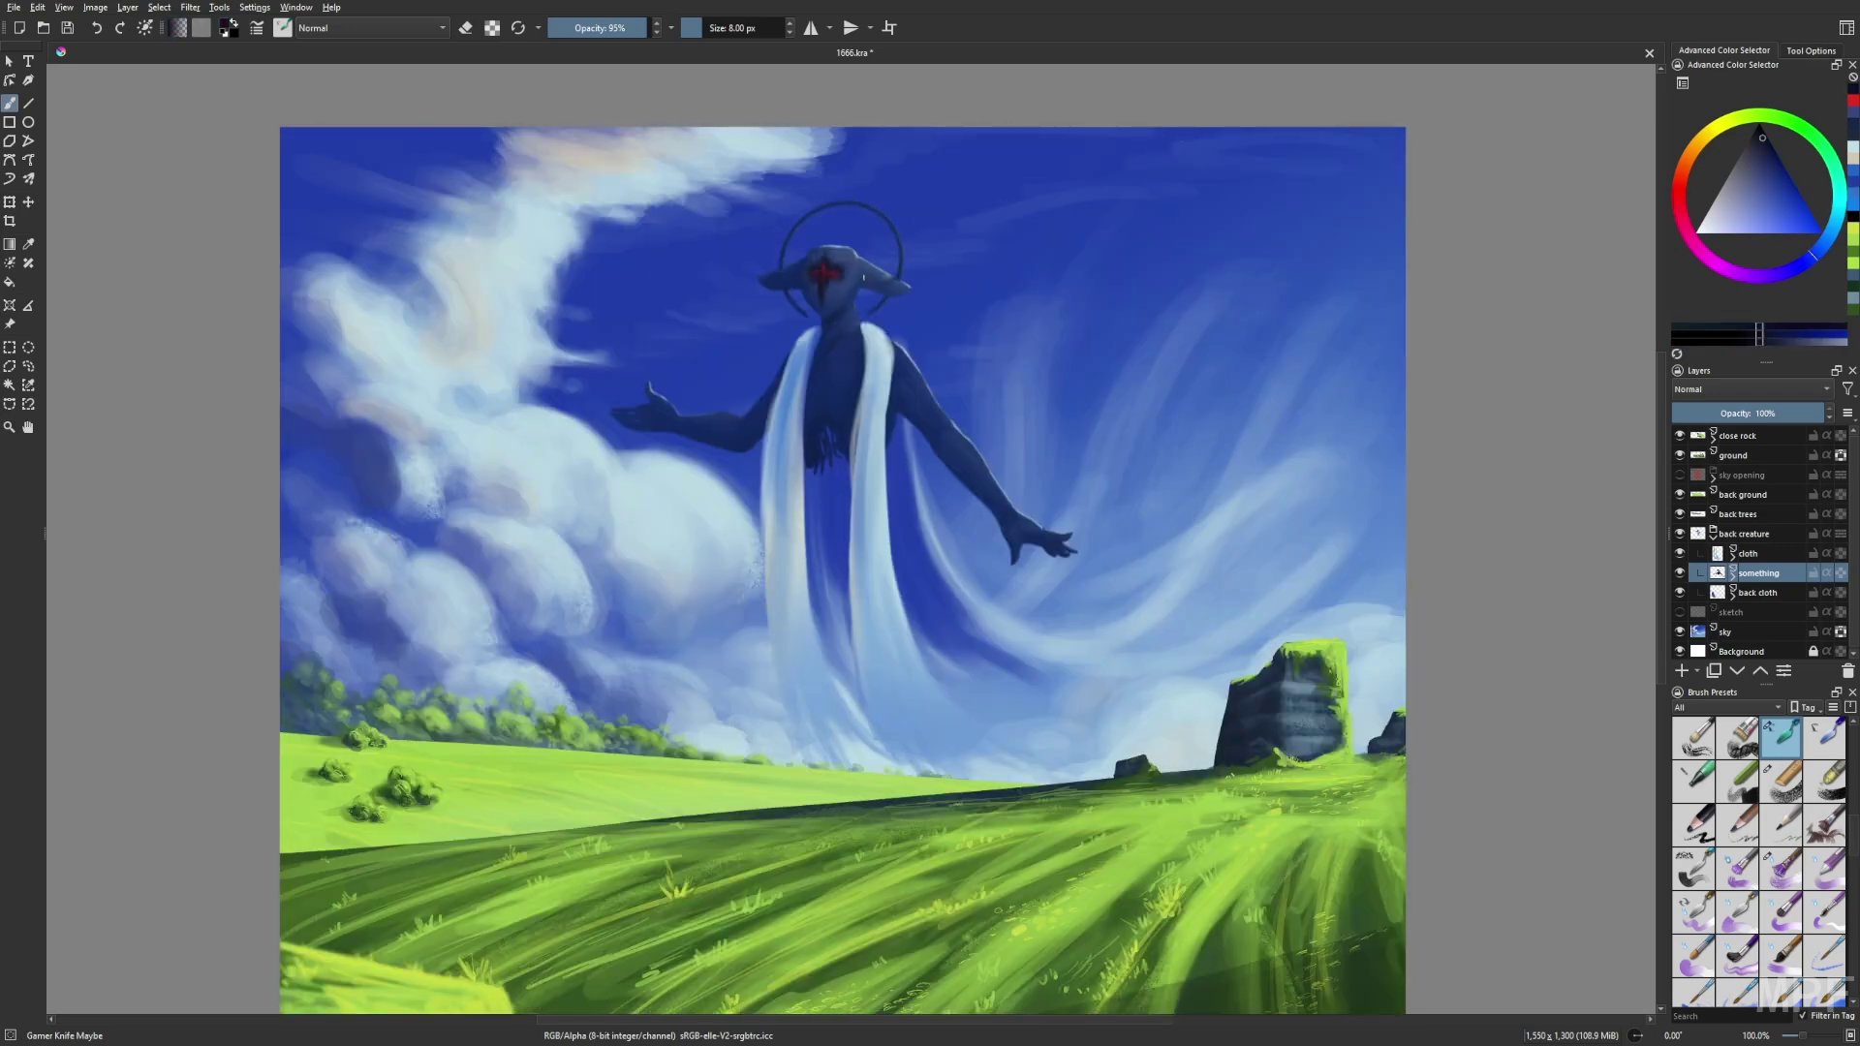
ctrl+click(864, 278)
key(m)
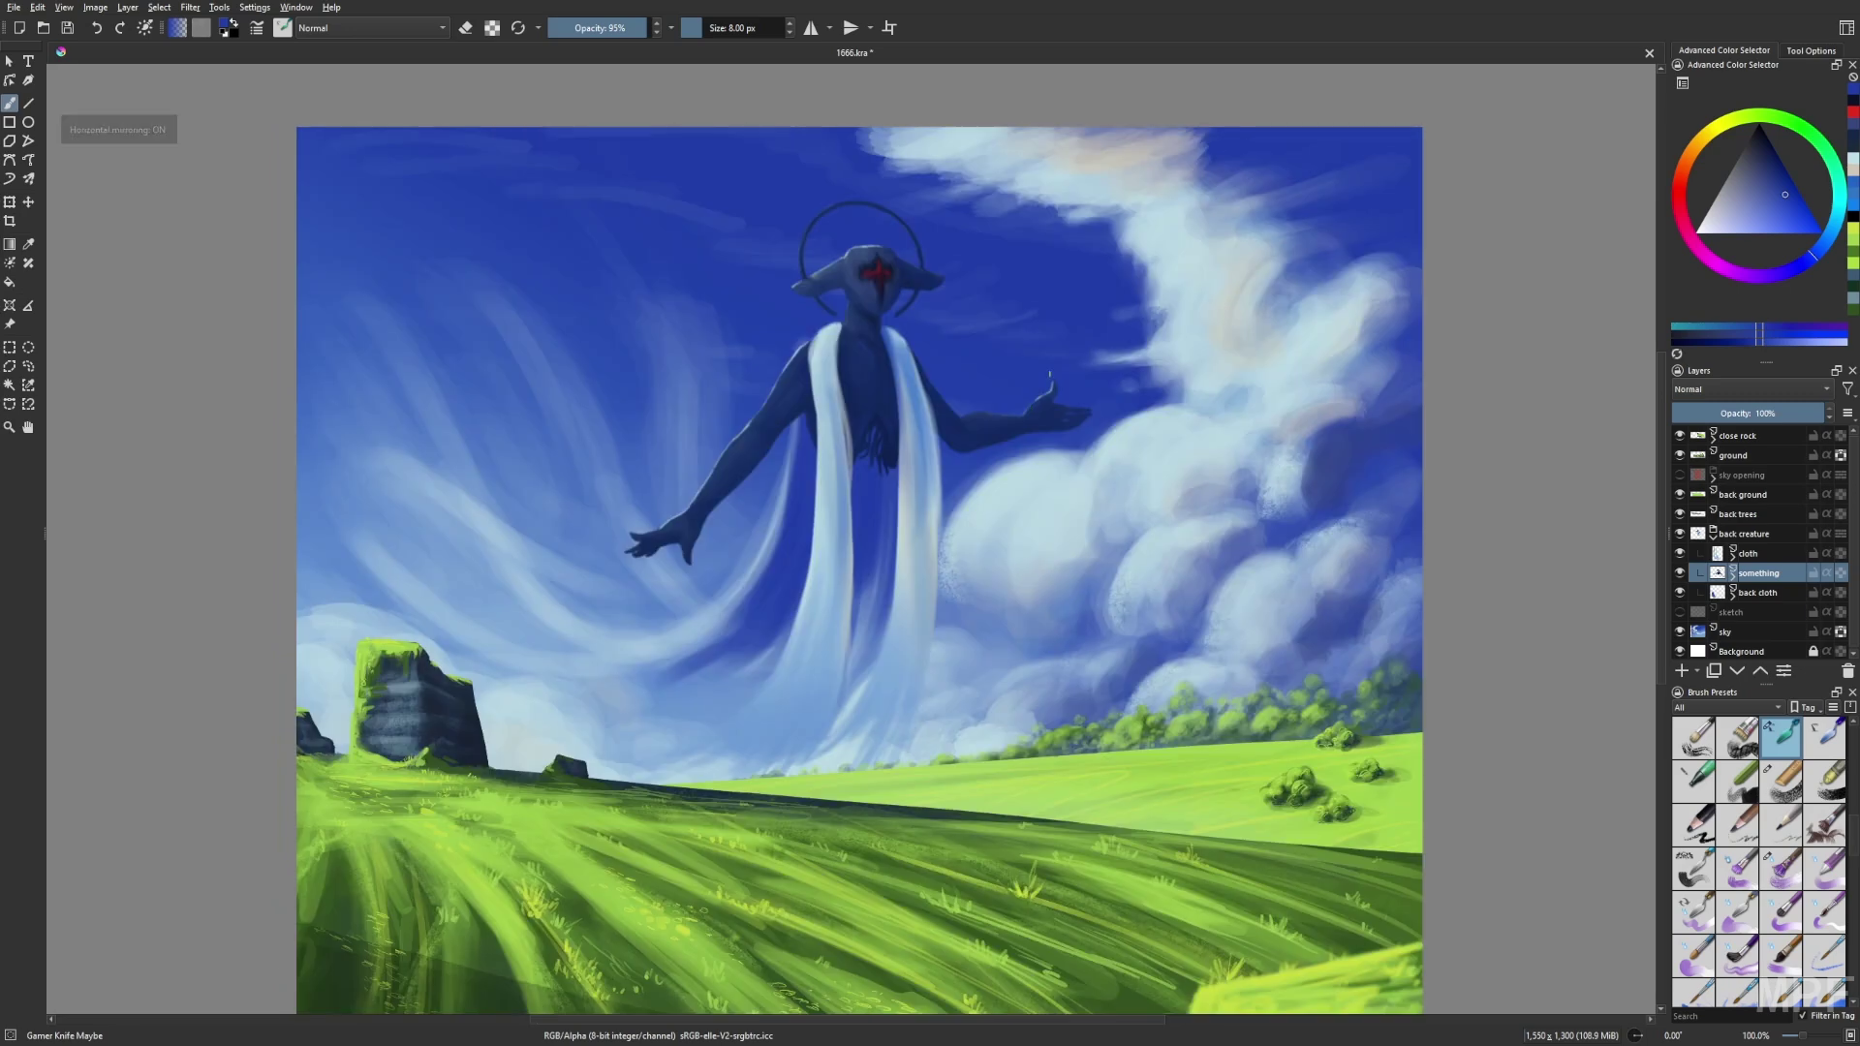
Sharpen the red cross on the creature's face with a 3 px liner and retouch the head in sampled dark blue.
key(slash)
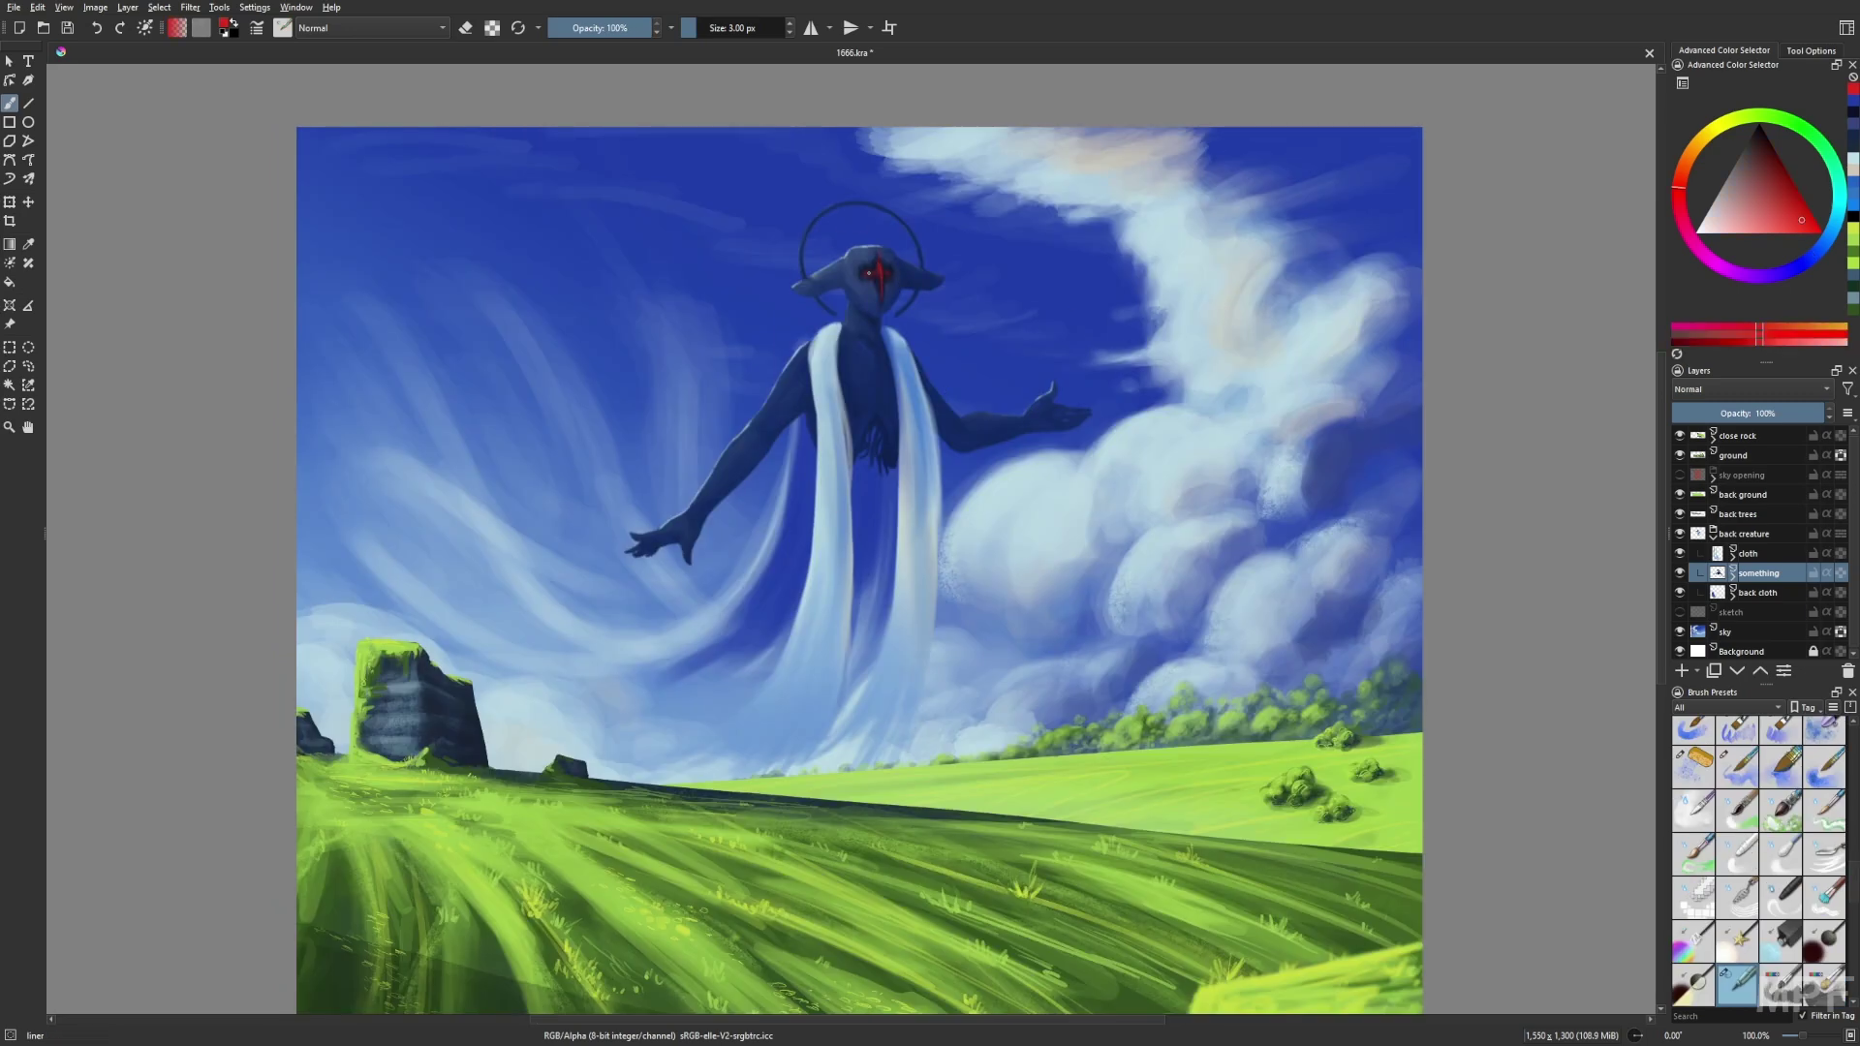
key(m)
ctrl+click(814, 267)
ctrl+click(788, 217)
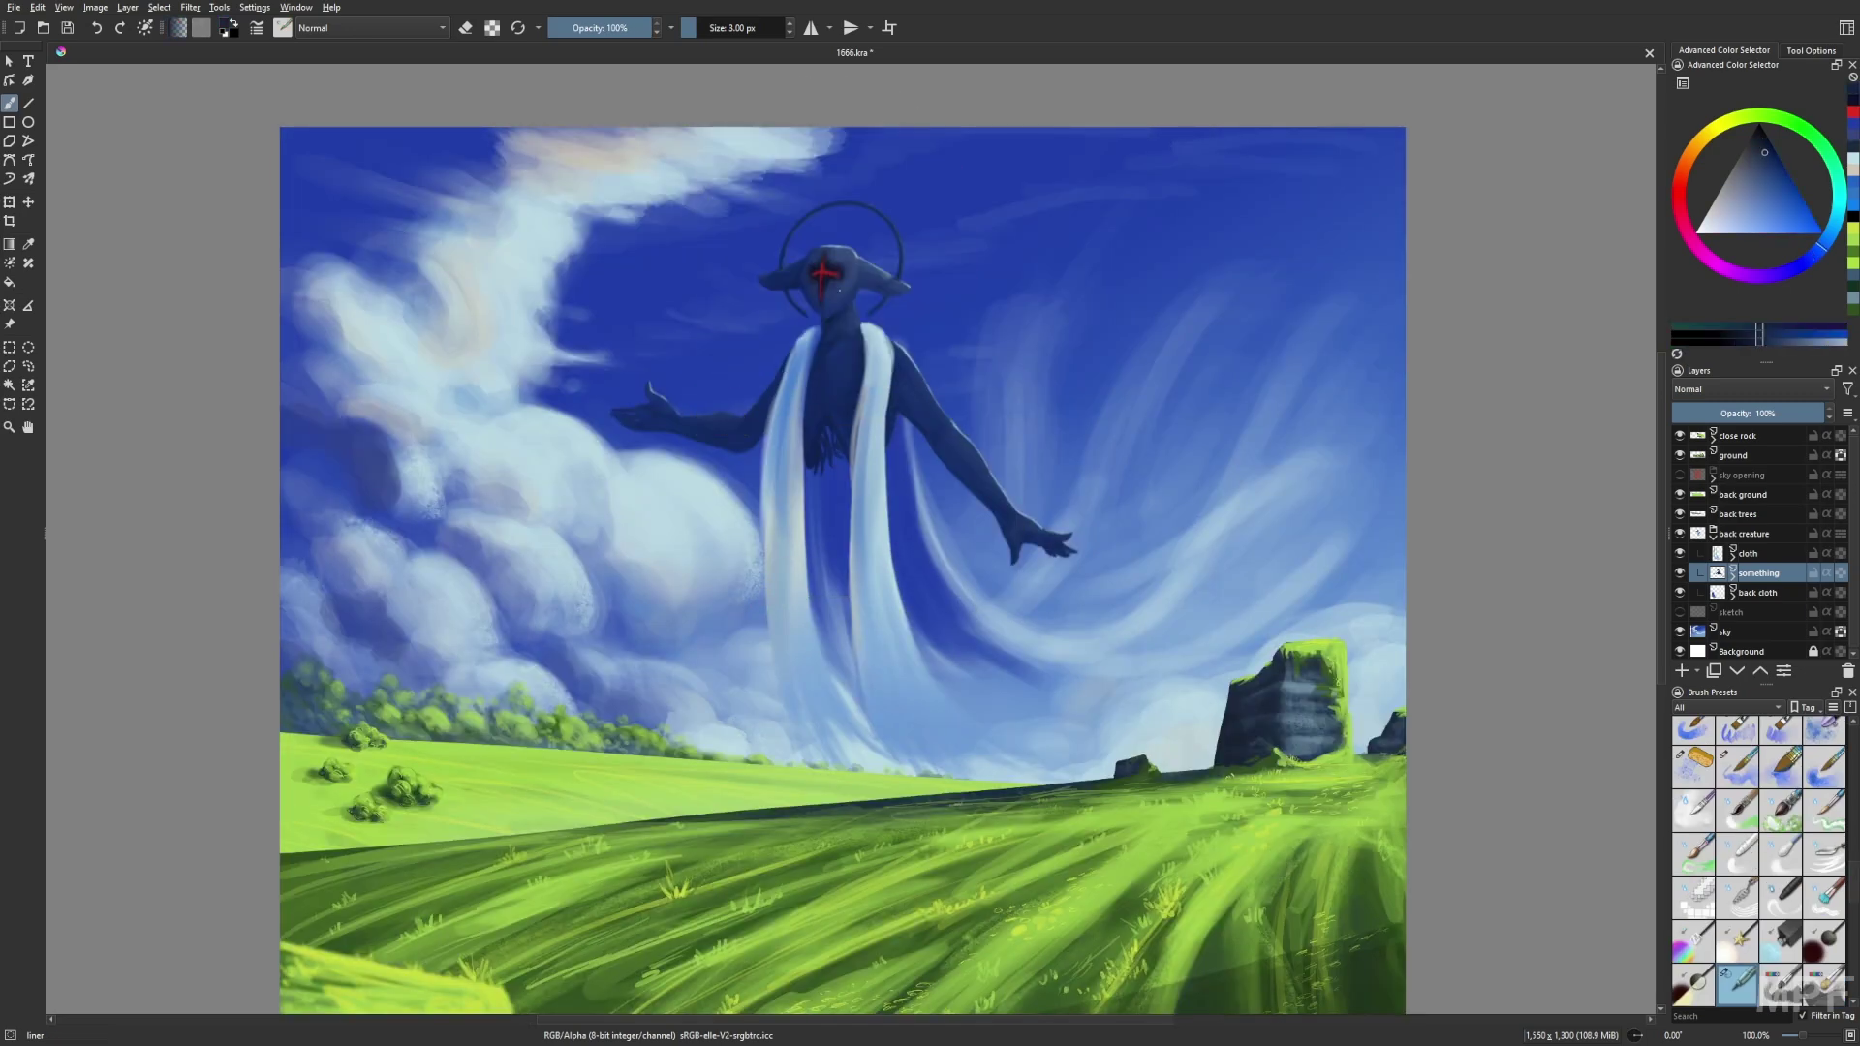
key(m)
ctrl+click(858, 308)
key(slash)
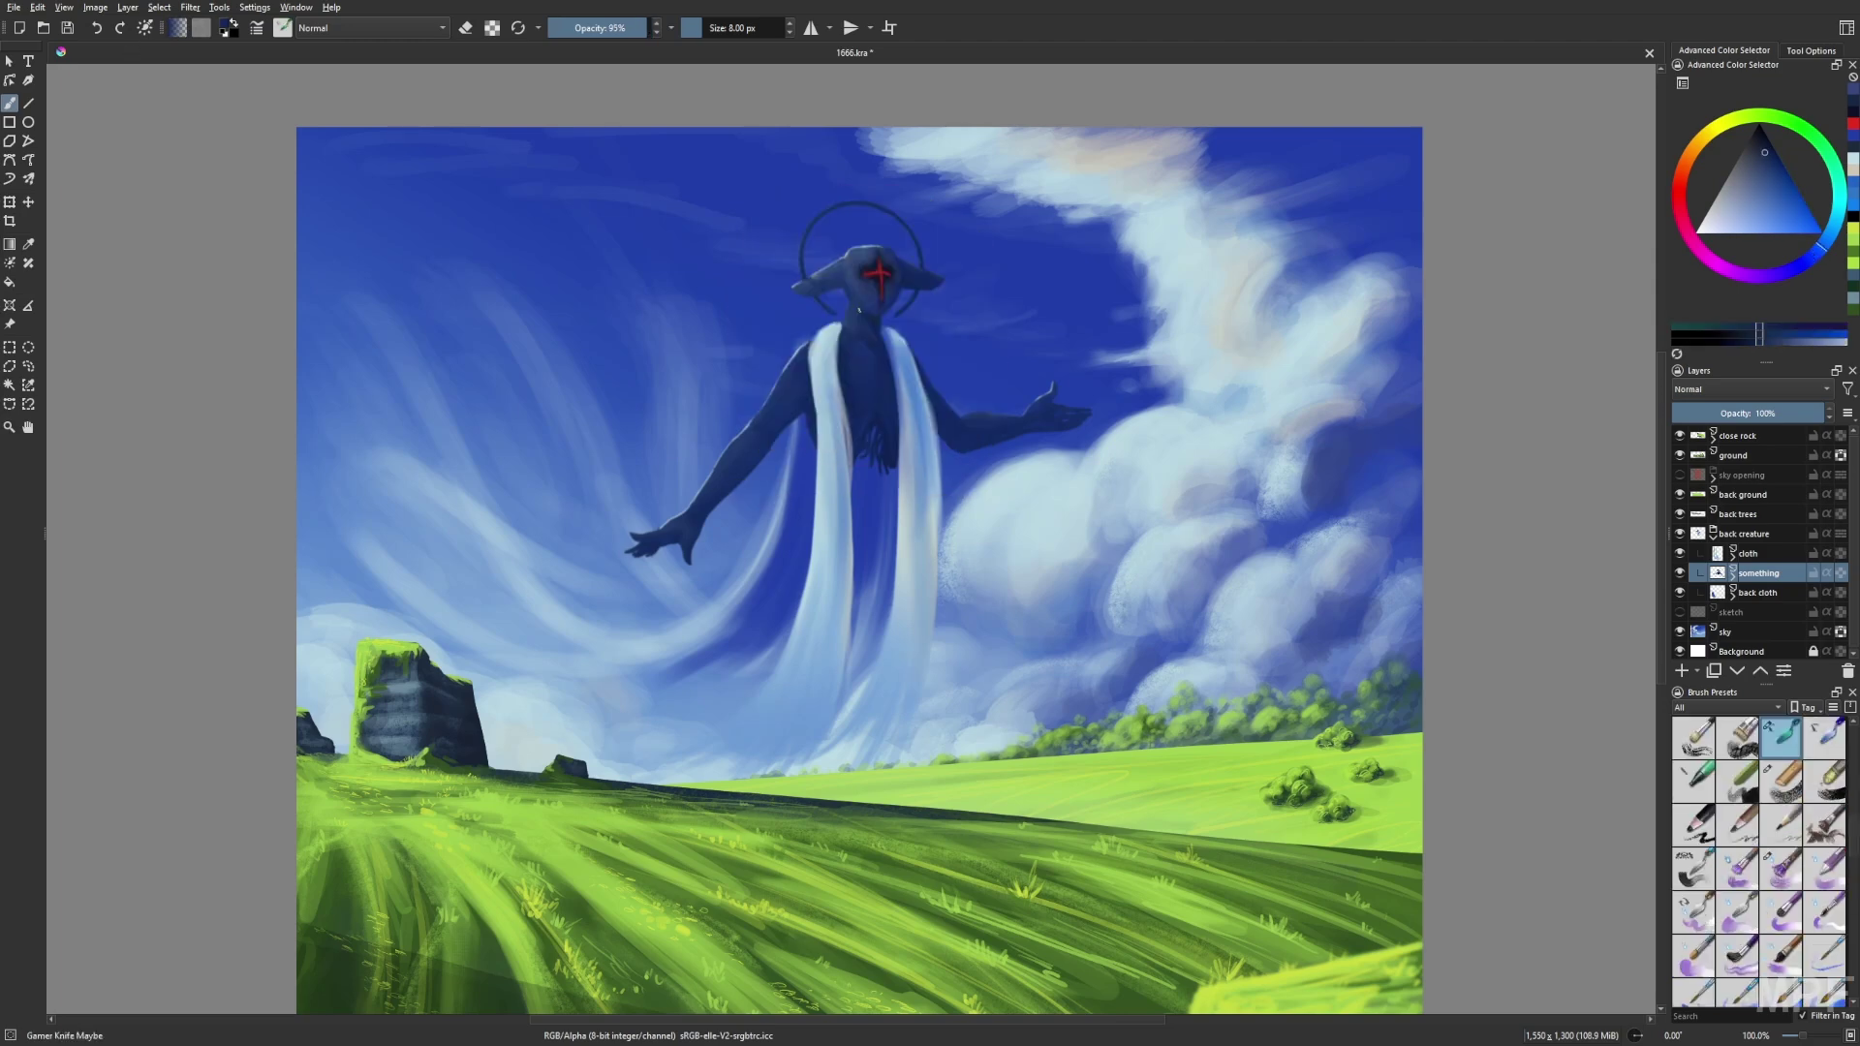
key(m)
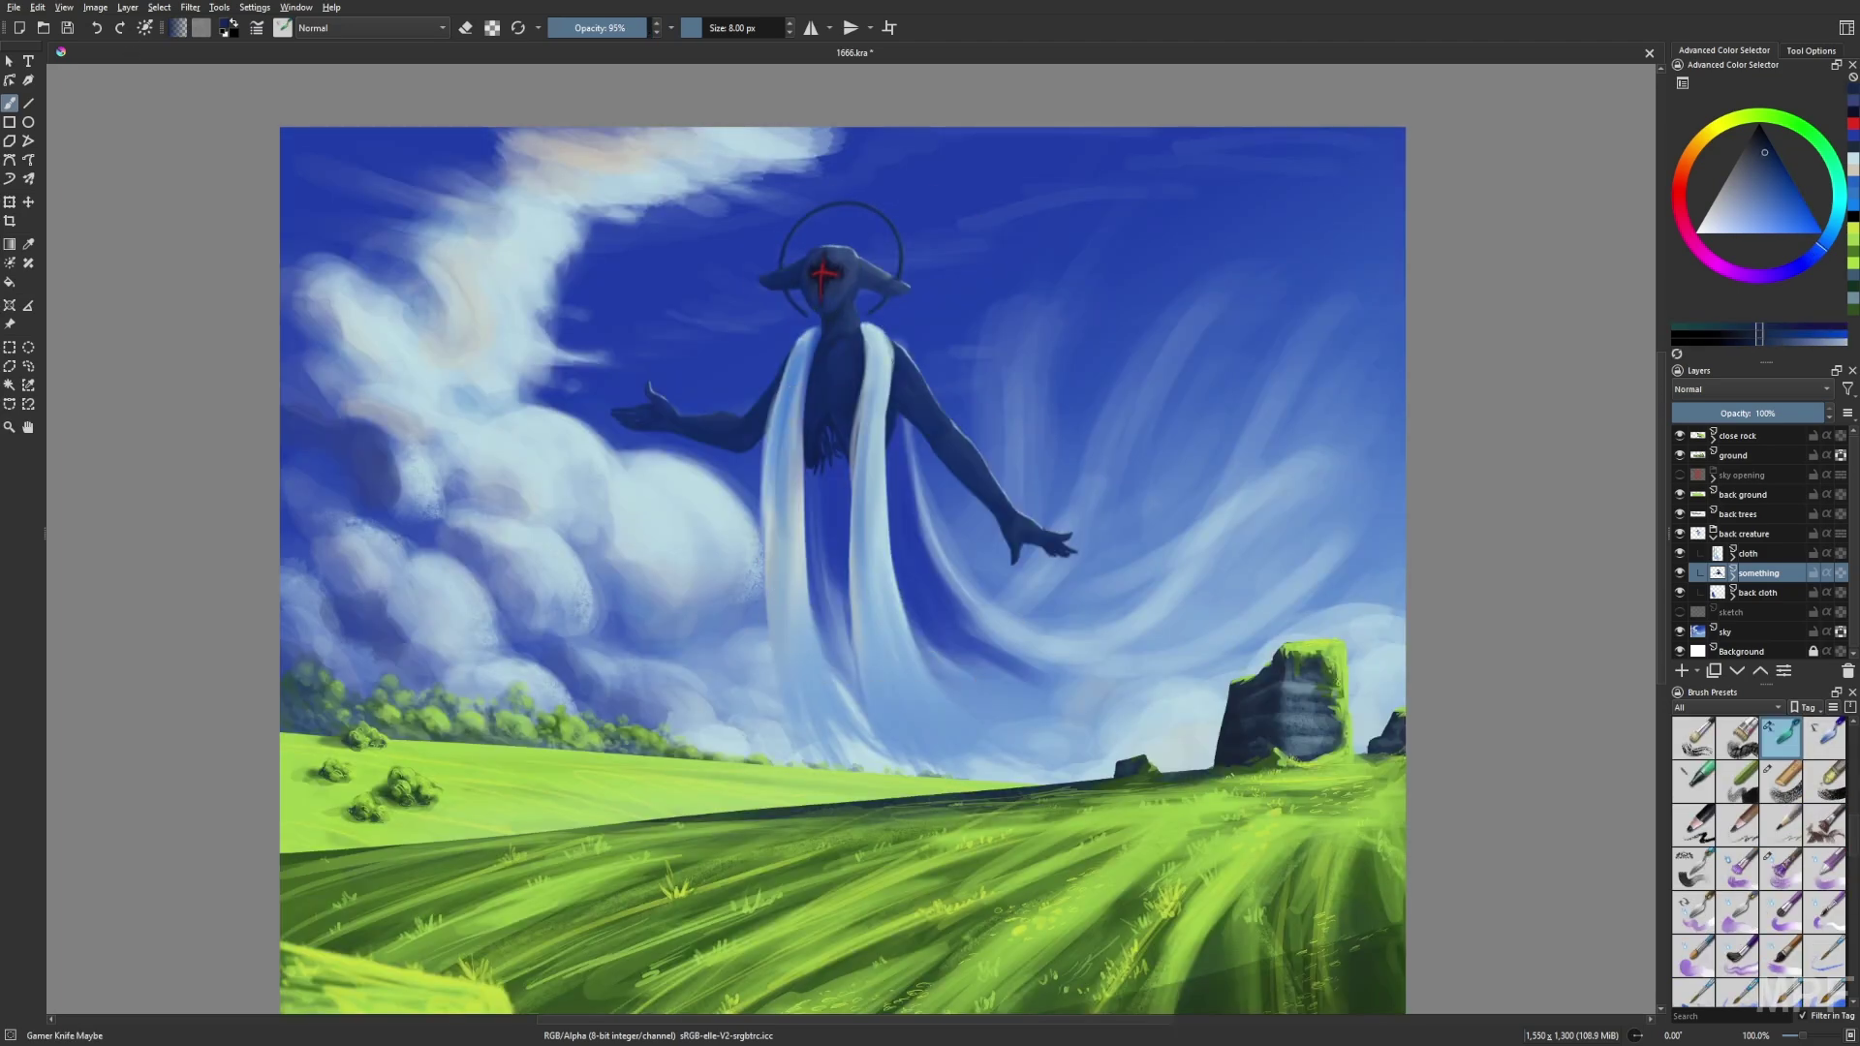
Paint pale highlights on the creature's arm and halo with Gamer Knife Maybe at 34% opacity.
key(slash)
key(m)
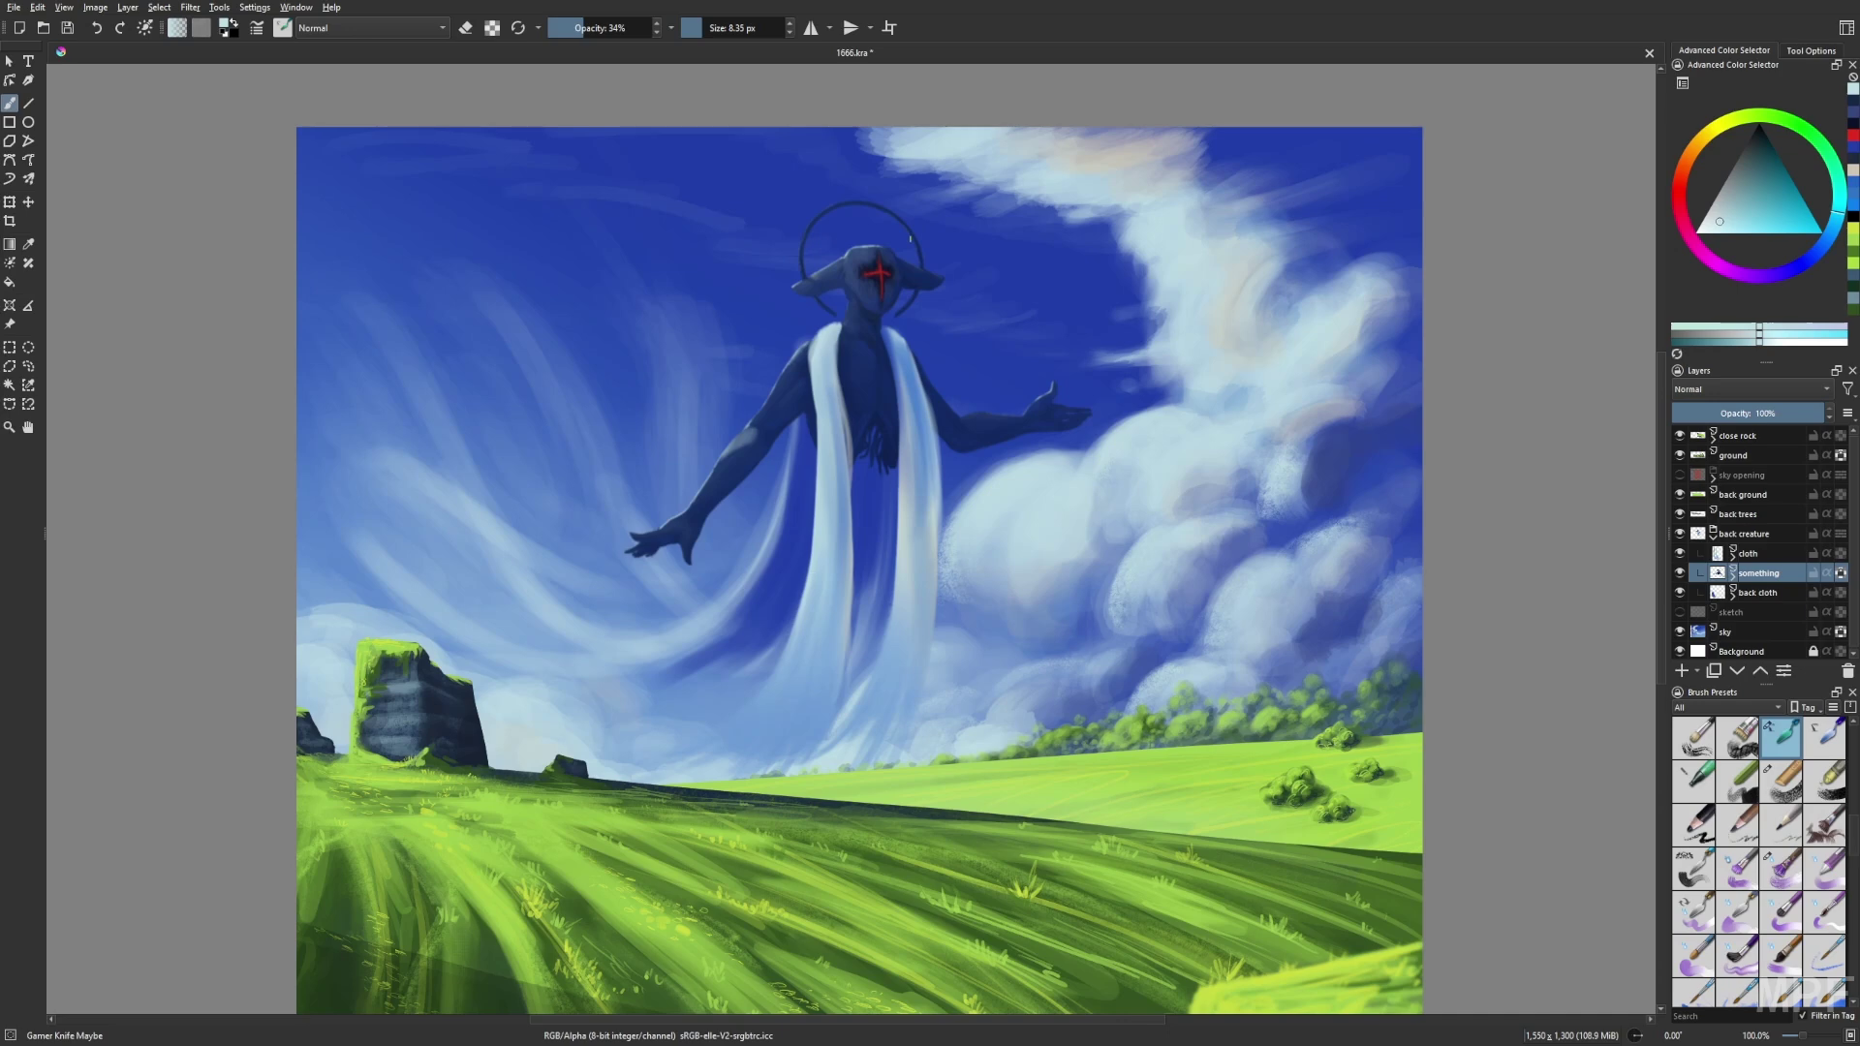
key(slash)
Lighten the hanging strips on the cloth layer with a 16 px Basic-3 Flow brush at 34% opacity.
right_click(868, 311)
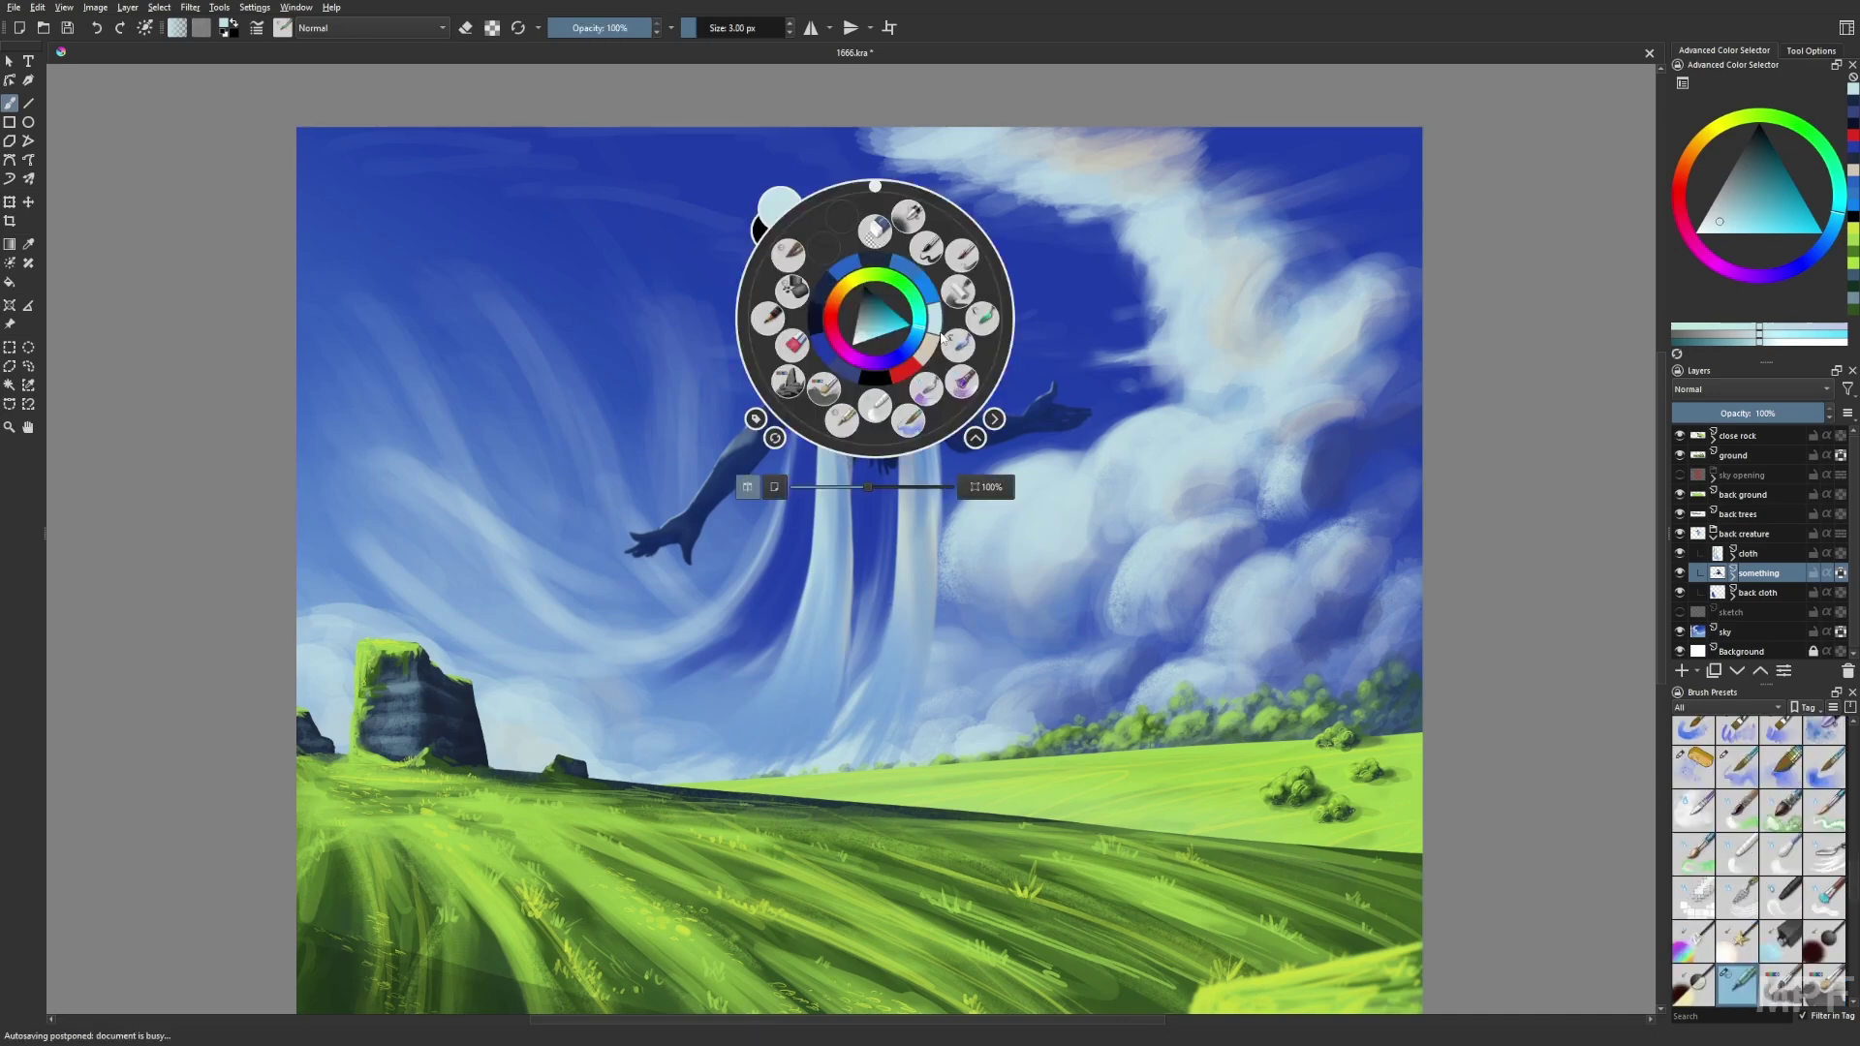
click(825, 401)
key(Page_Up)
key(bracketright)
key(bracketright)
key(bracketright)
key(bracketright)
key(bracketright)
key(bracketright)
key(bracketright)
key(bracketright)
key(bracketright)
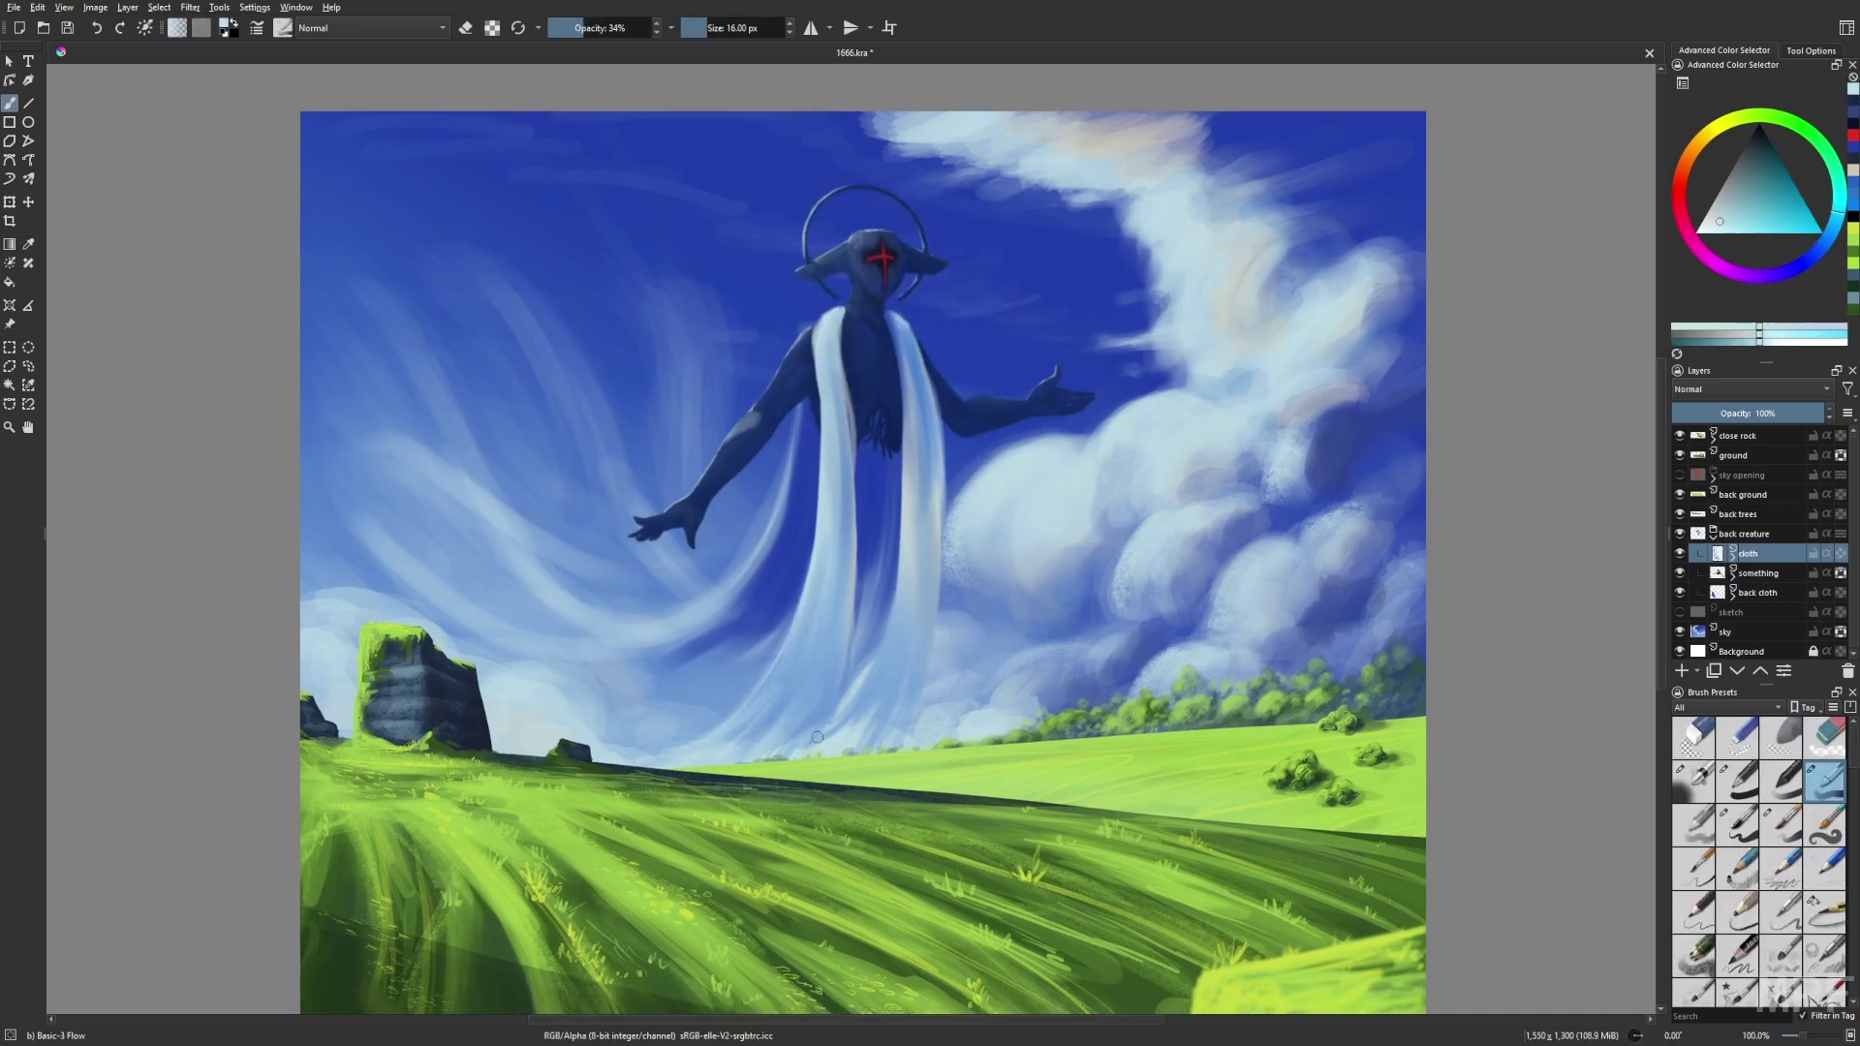
Paint soft pale folds behind the body on the back cloth layer with a 26 px Basic-3 Flow brush at 31% opacity.
key(Page_Down)
key(Page_Down)
key(bracketright)
key(bracketright)
key(bracketright)
key(bracketright)
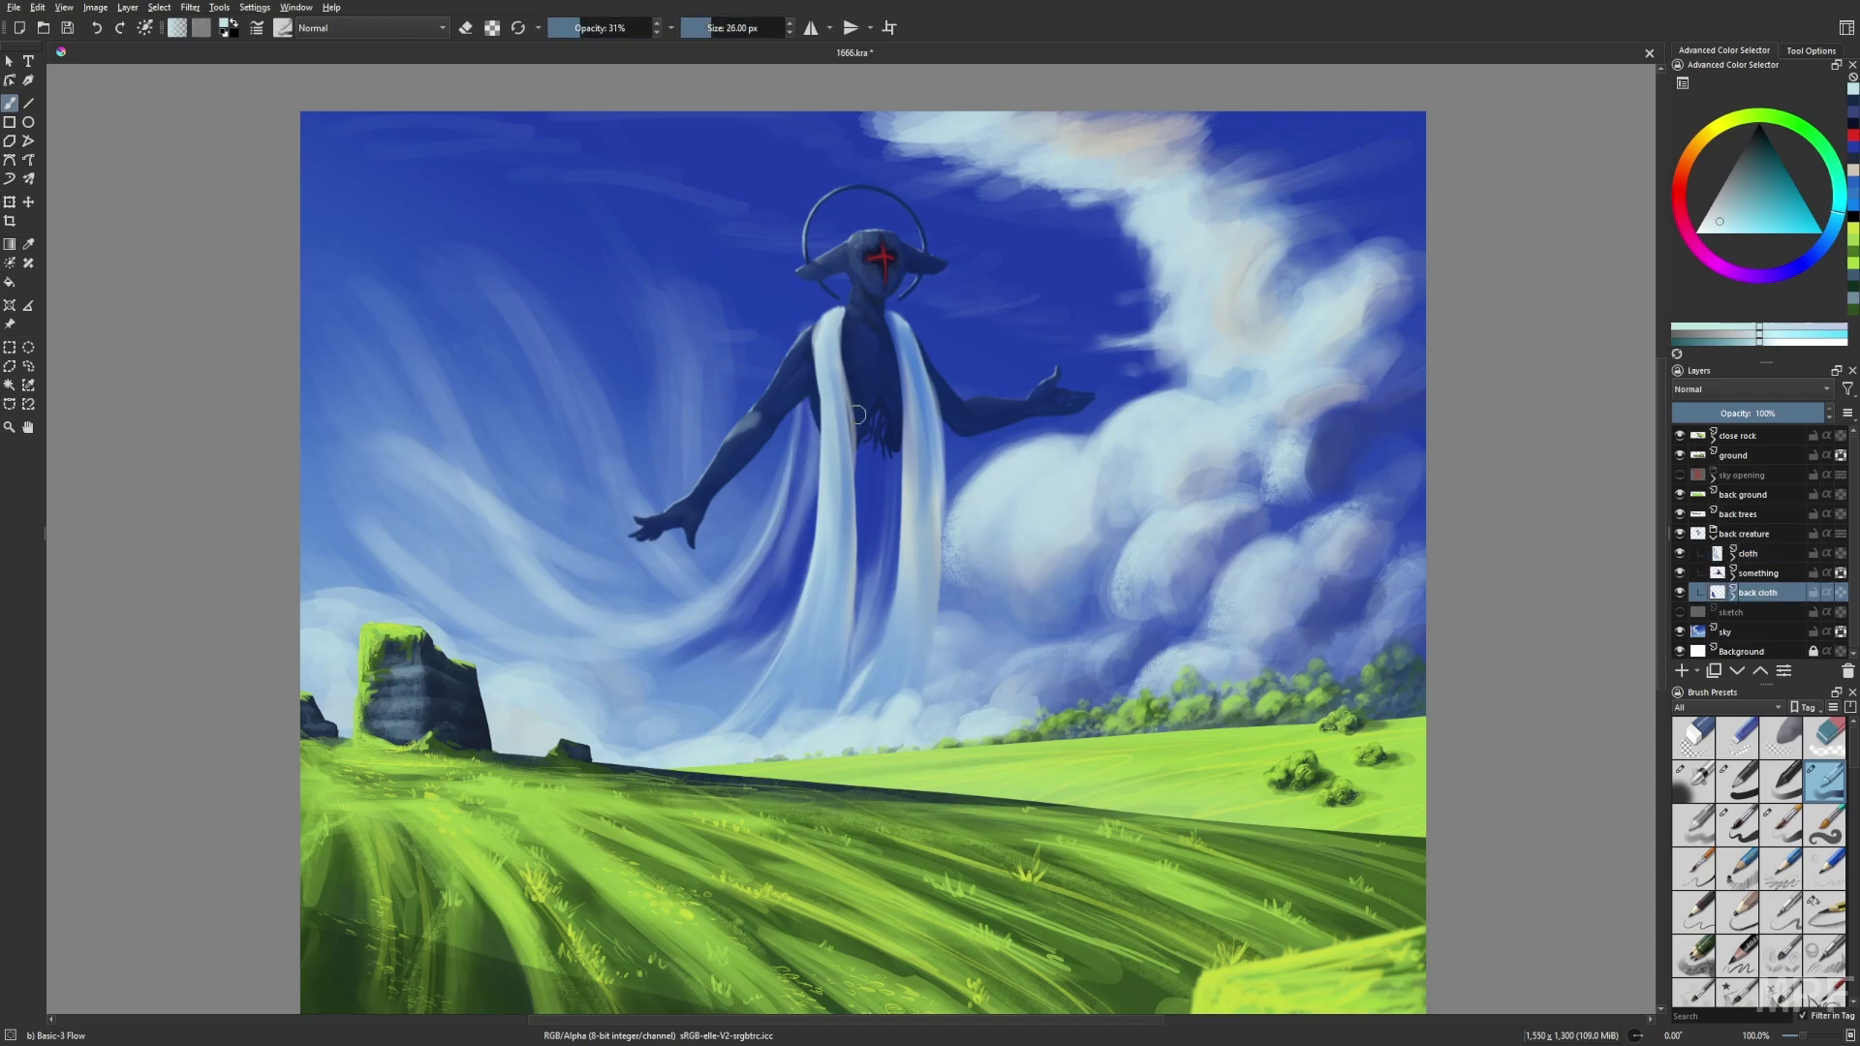
key(i)
key(i)
key(i)
key(m)
Draw fine pale strands along the lower ends of the cloth layer with a 3 px liner, trimming them in eraser mode.
key(Page_Up)
key(slash)
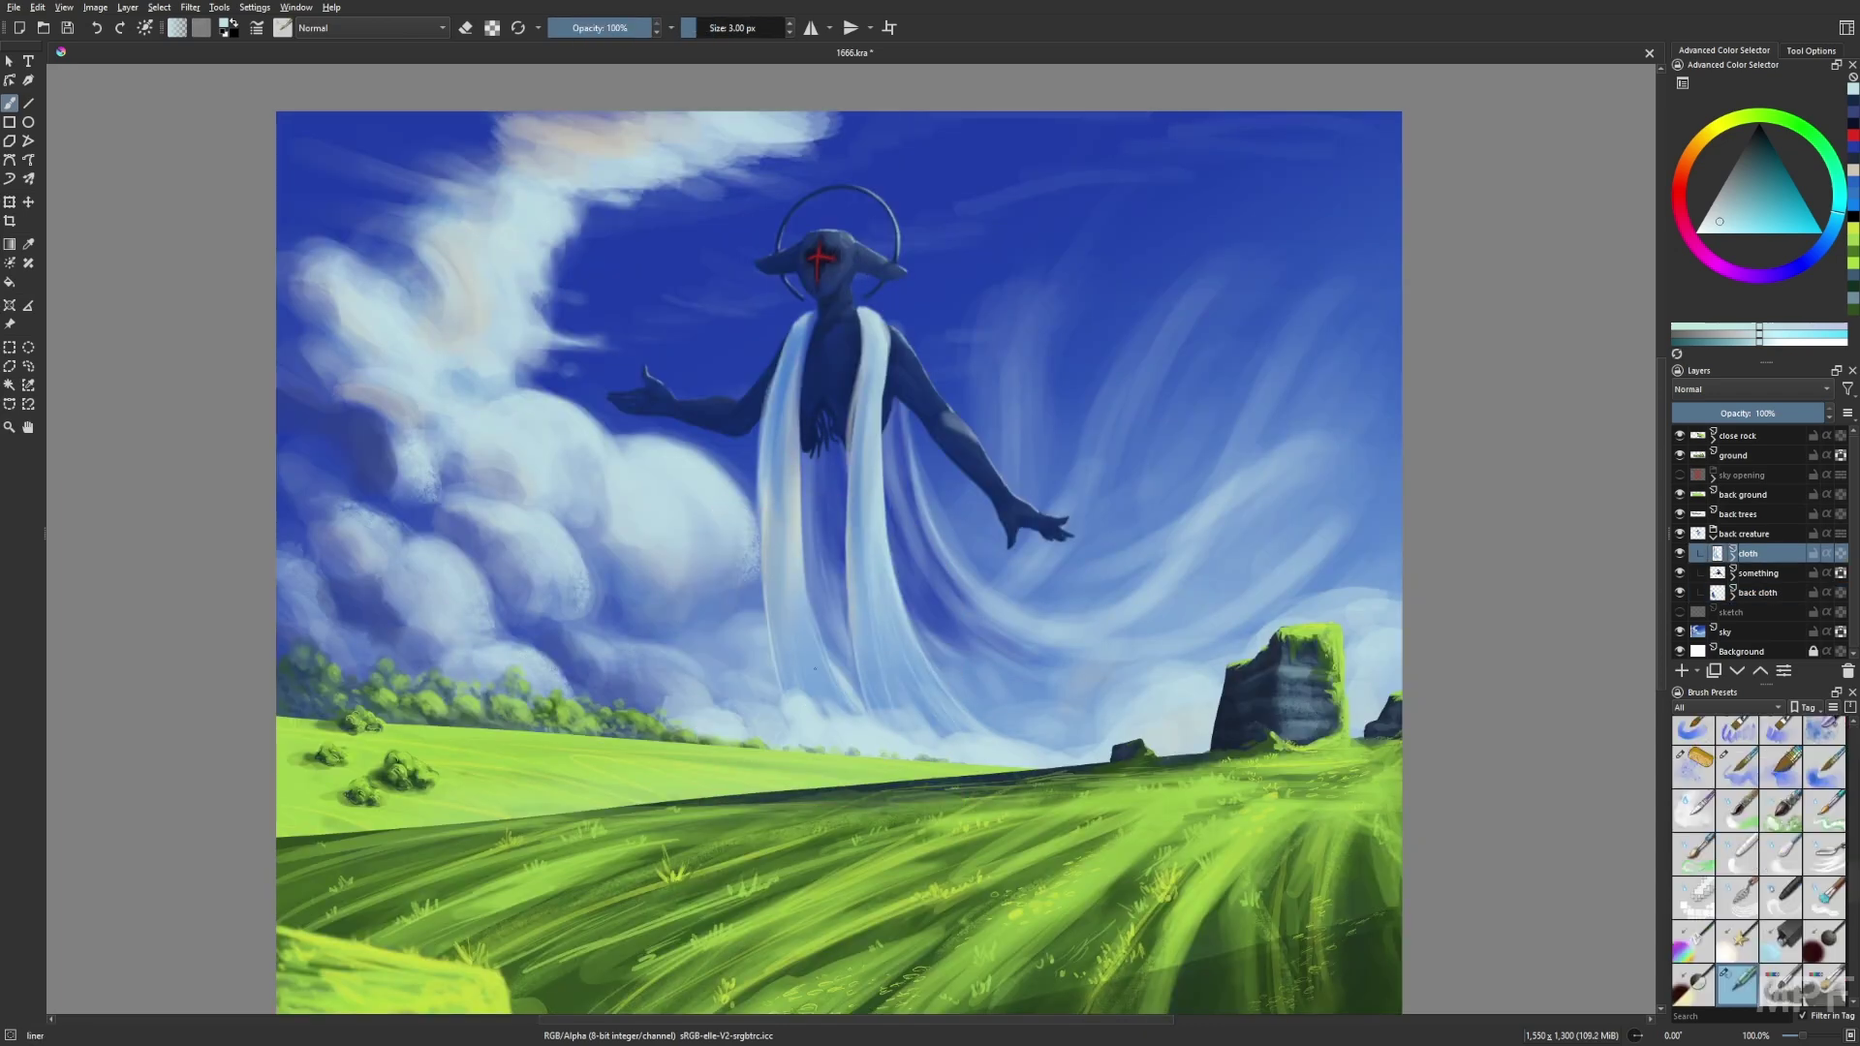
key(e)
key(m)
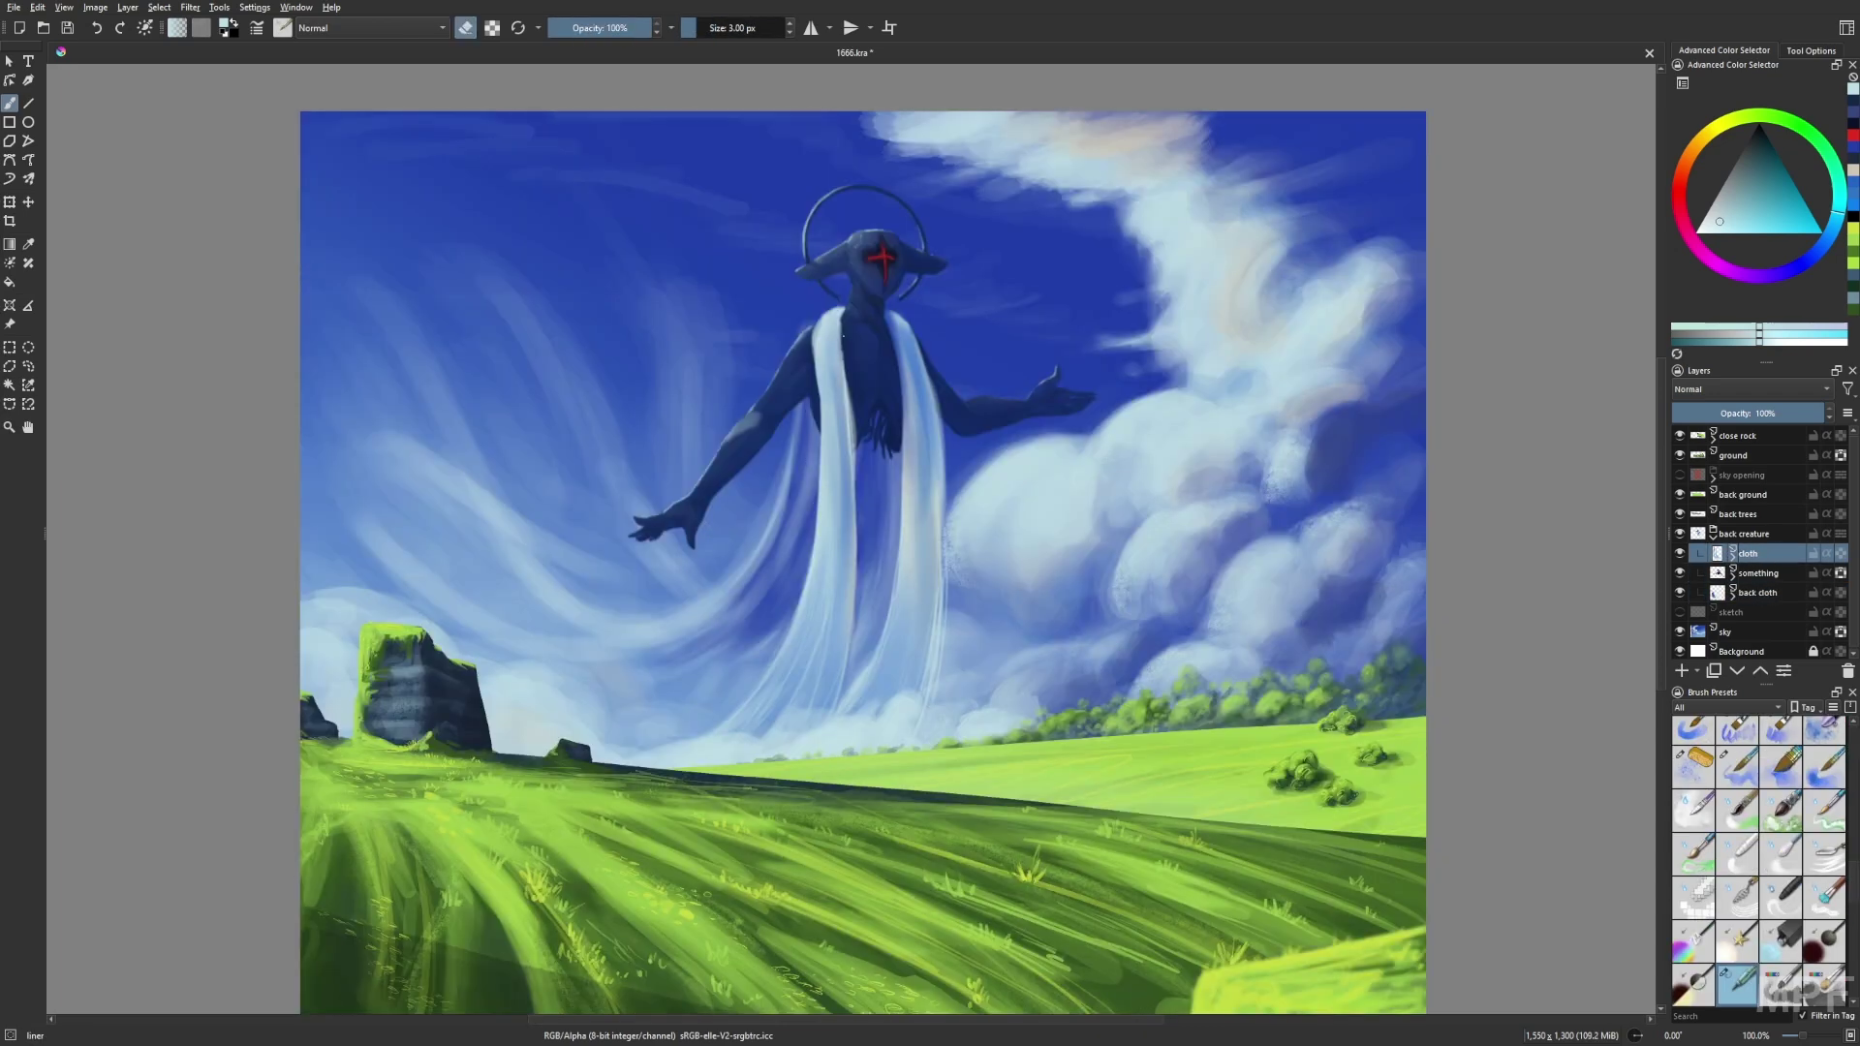
key(m)
key(m)
Sample the sky blue and refine the cloth and the creature's torso using the 3 px liner and Basic-5 Size Opacity at 49%.
key(slash)
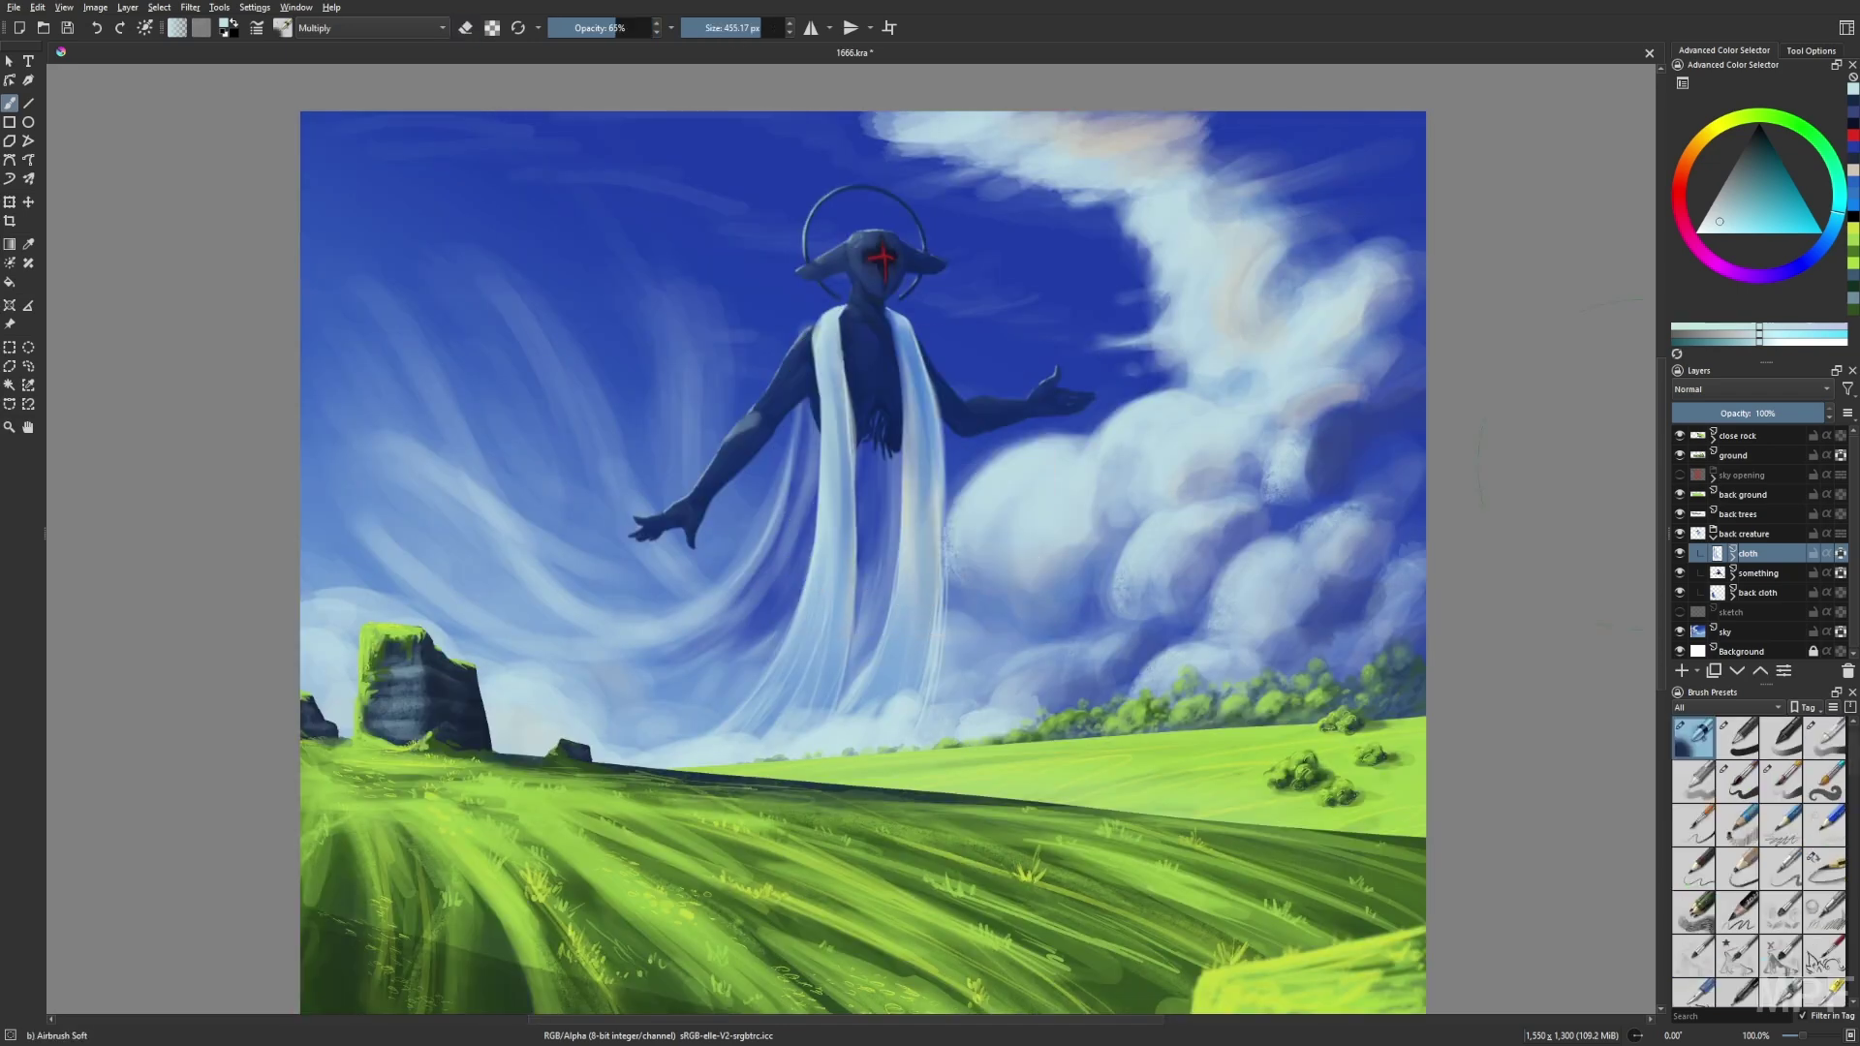
ctrl+click(906, 373)
key(m)
drag(823, 345, 835, 301)
key(slash)
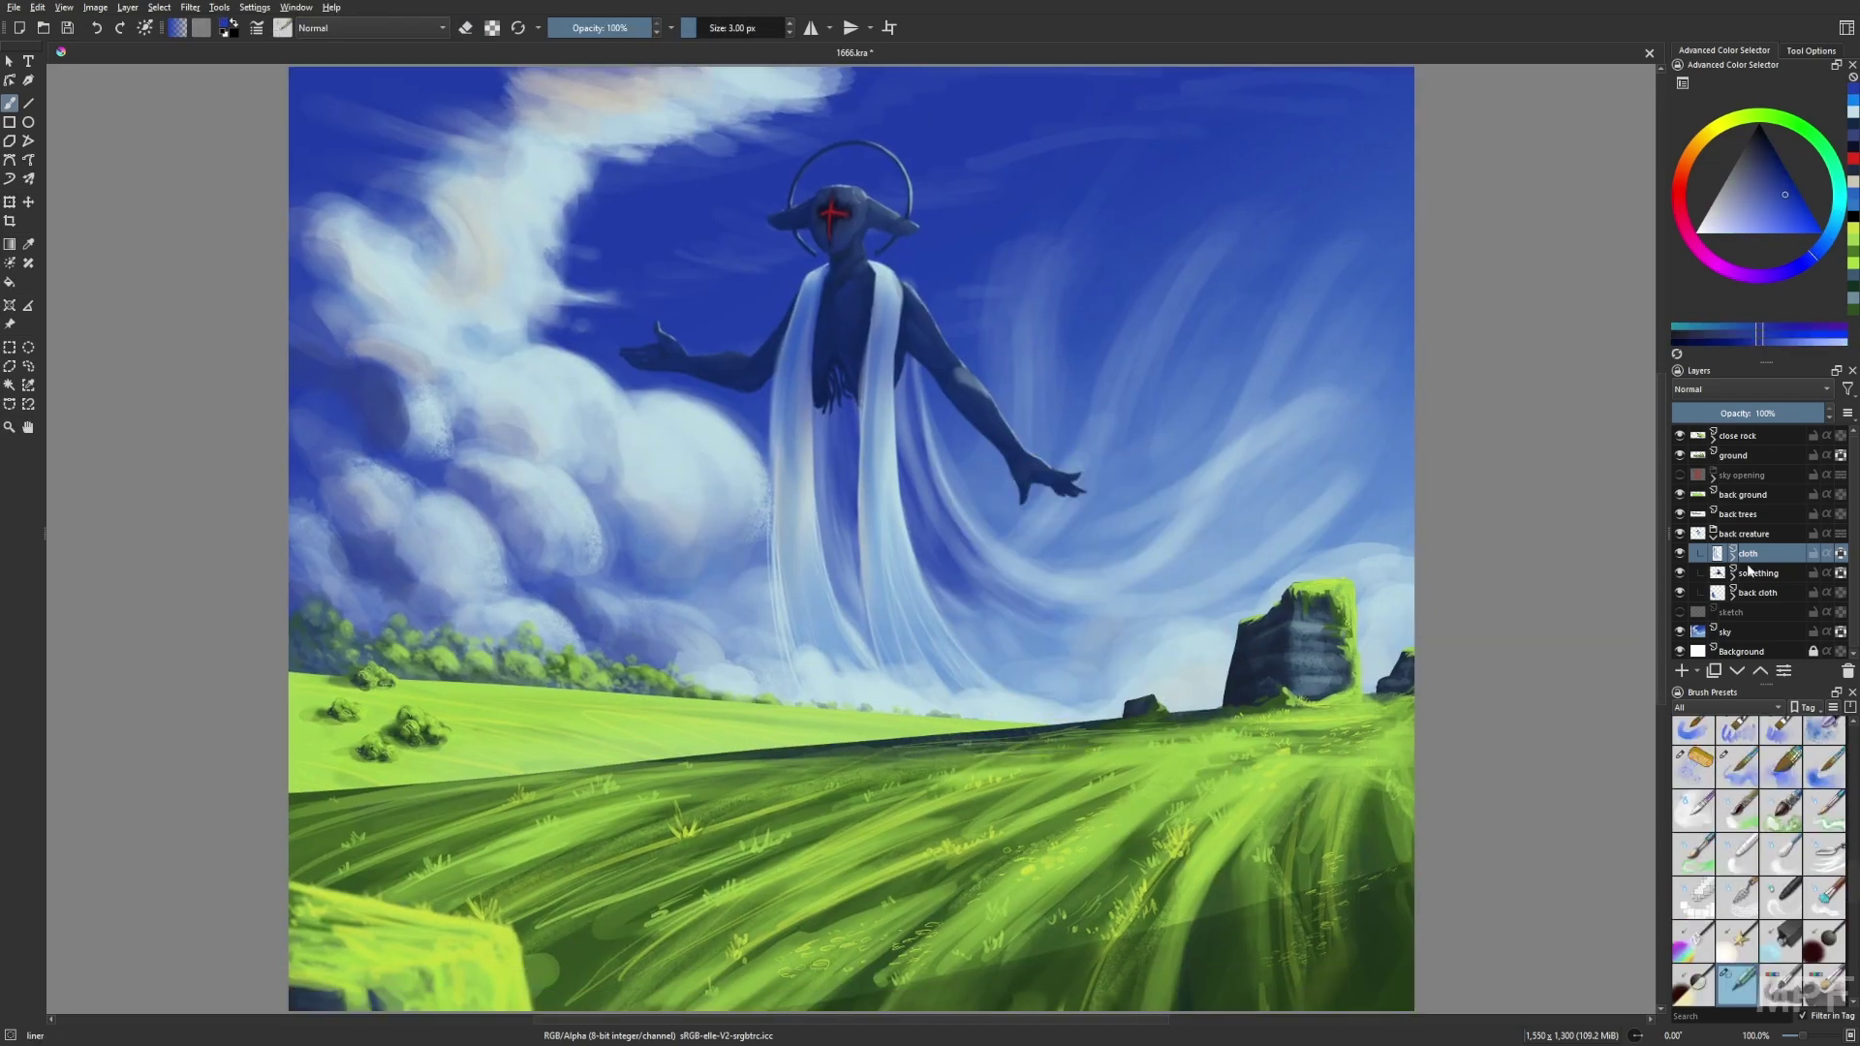
key(Page_Down)
key(slash)
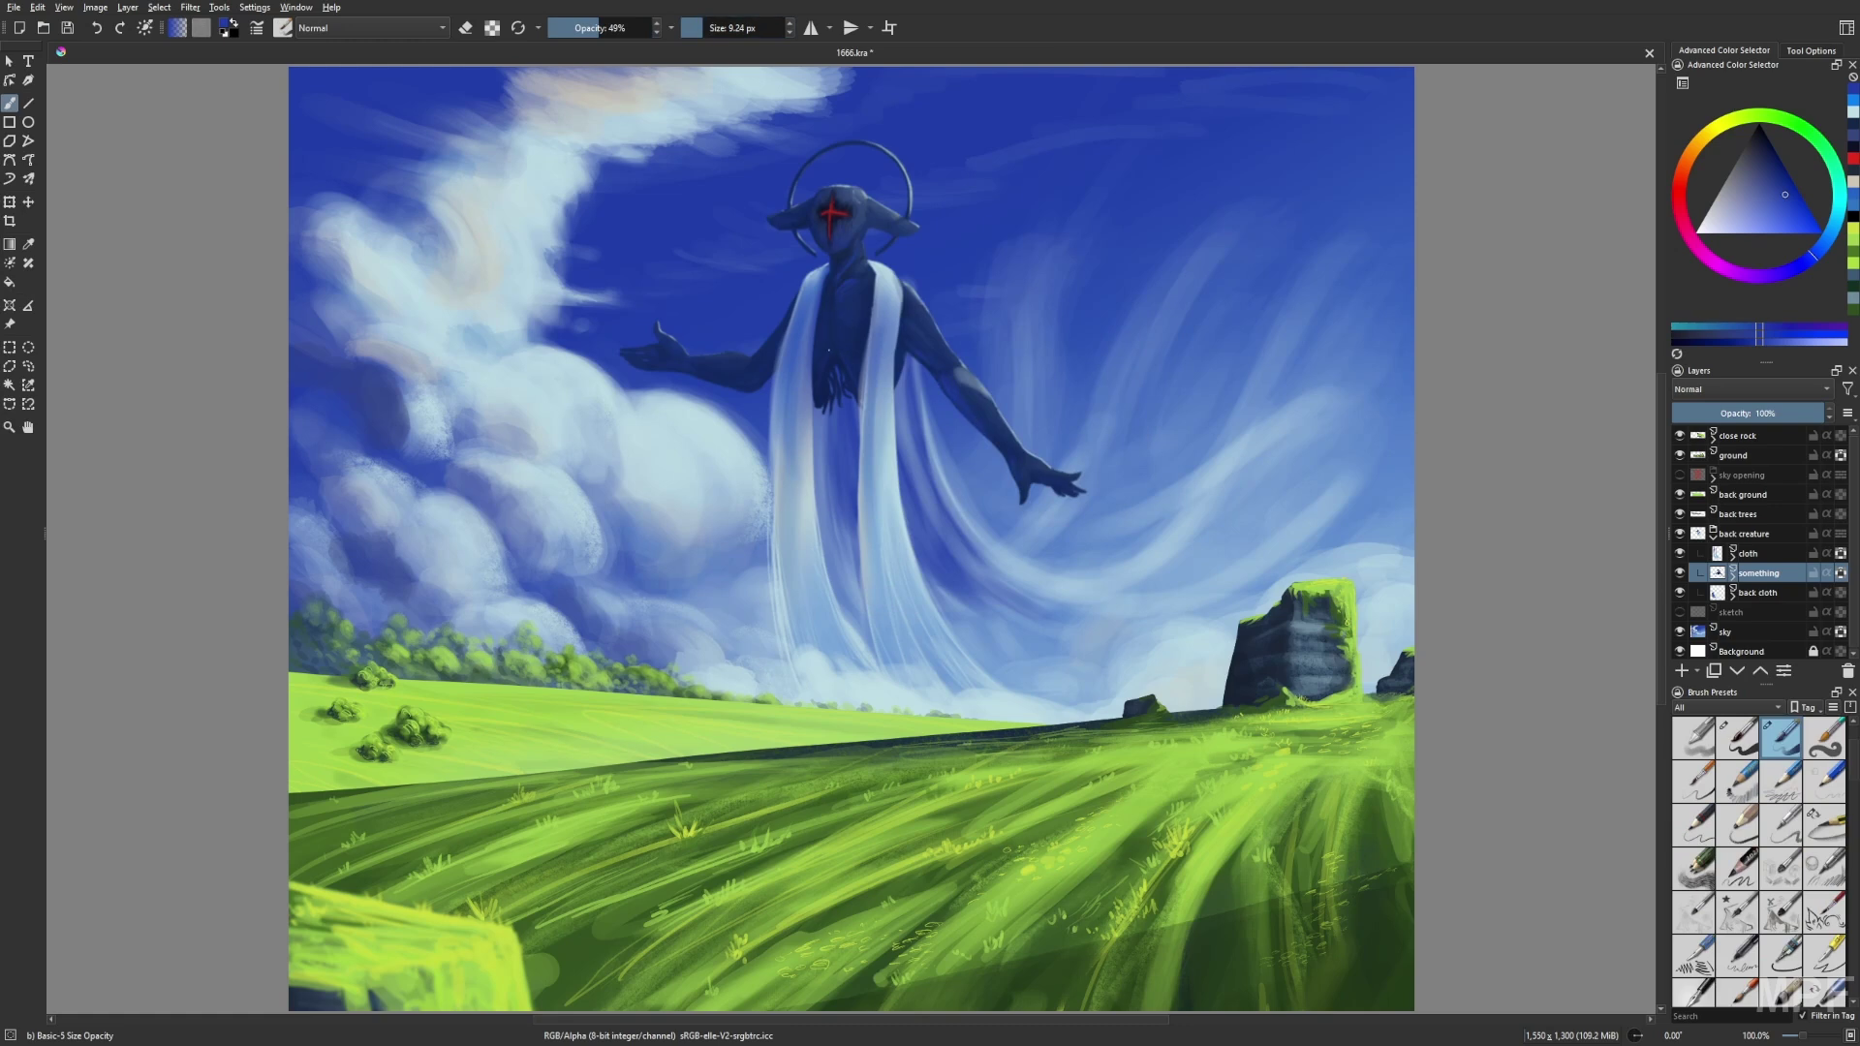
Tint the face, chest and shoulder cloth with red sampled from the cross, using Basic-5 Size Opacity at 24% and Basic-3 Flow at 31%.
ctrl+click(839, 208)
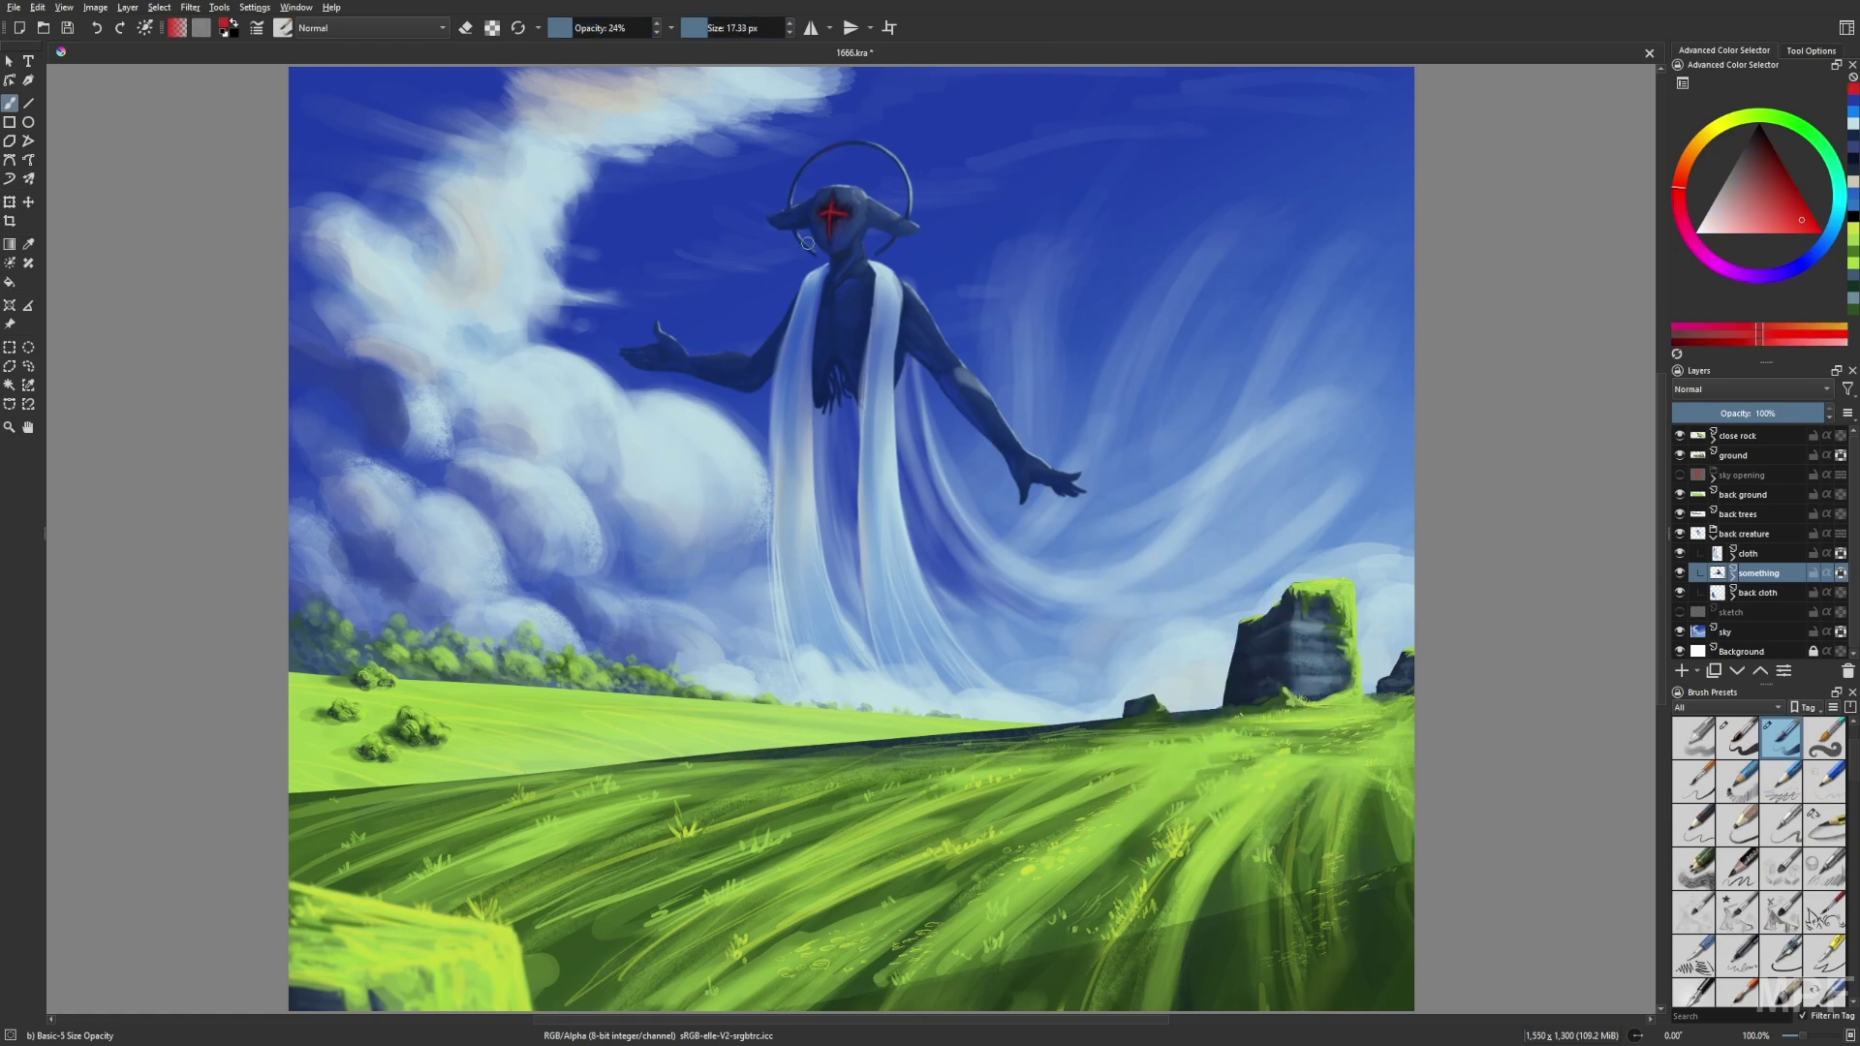
scroll(1760, 852, up, 2)
click(1825, 780)
Erase the wide sweeping wisps on the back cloth layer with Eraser Circle and add thin strands to the shorter tail with a 3 px liner.
click(1681, 593)
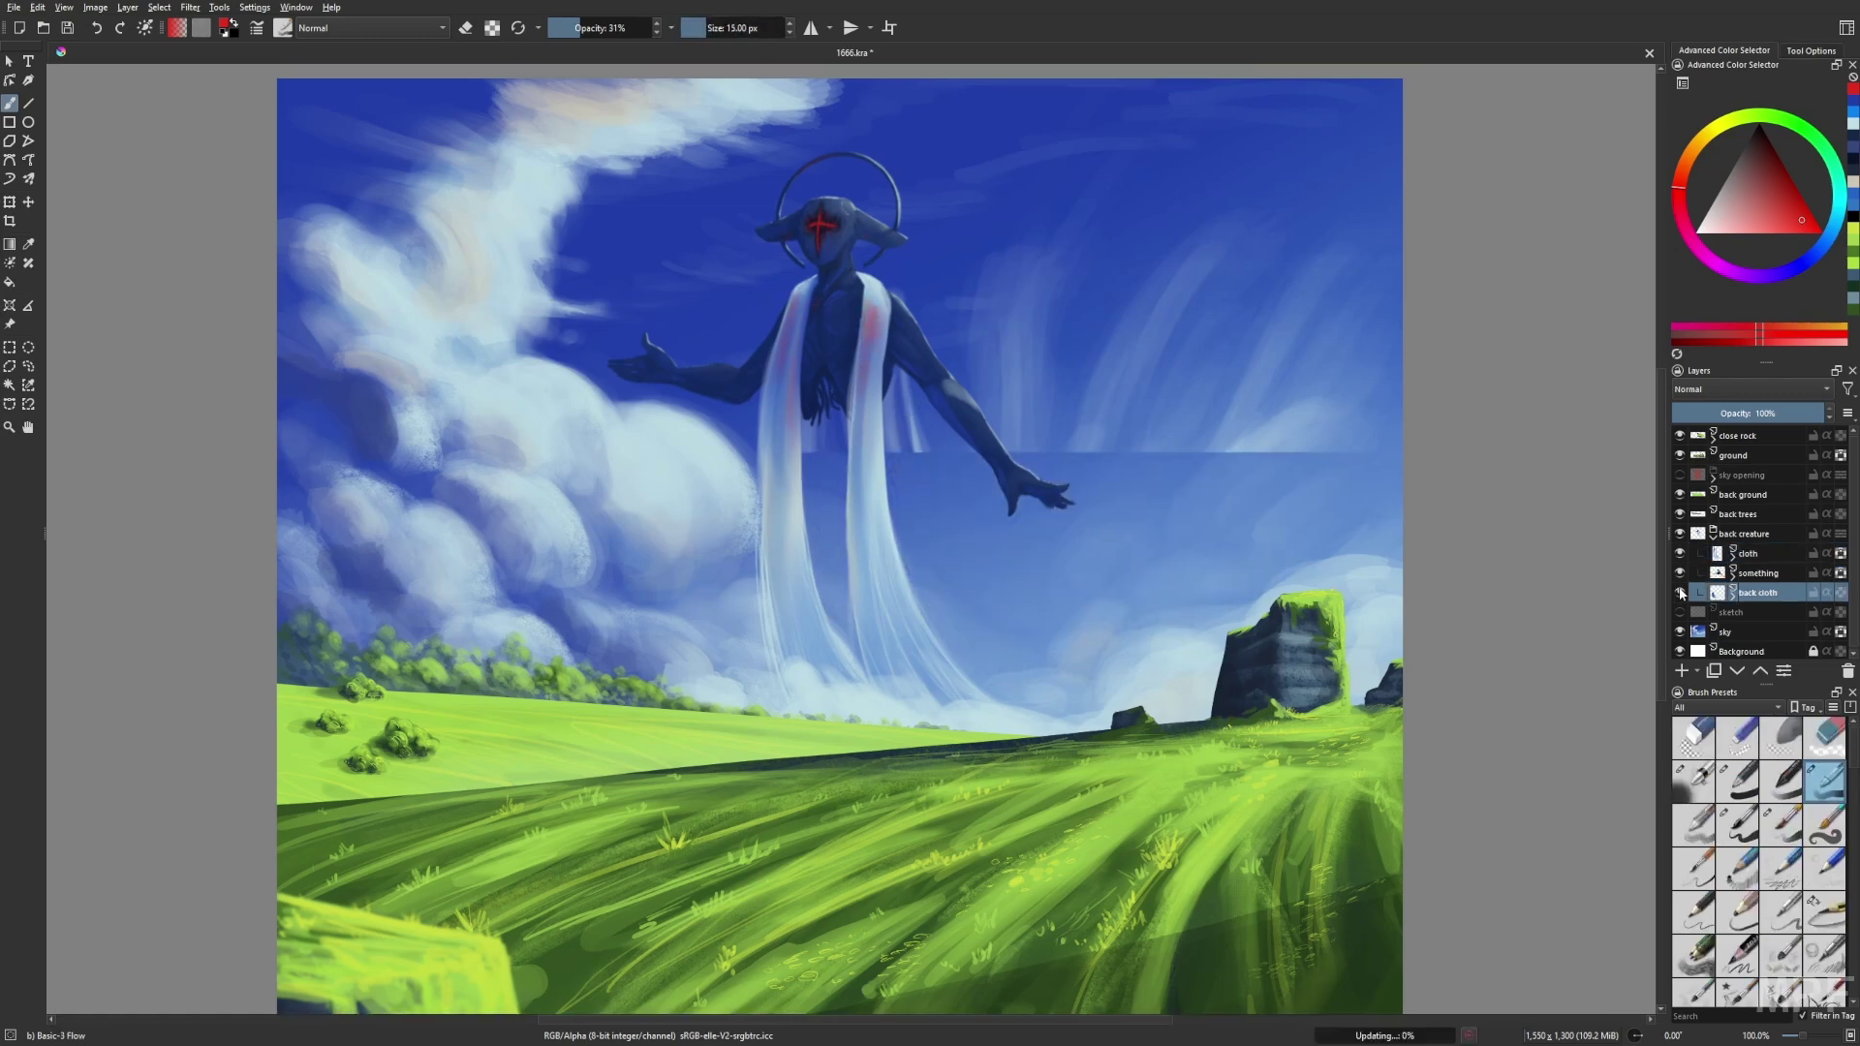
key(e)
scroll(1183, 582, up, 1)
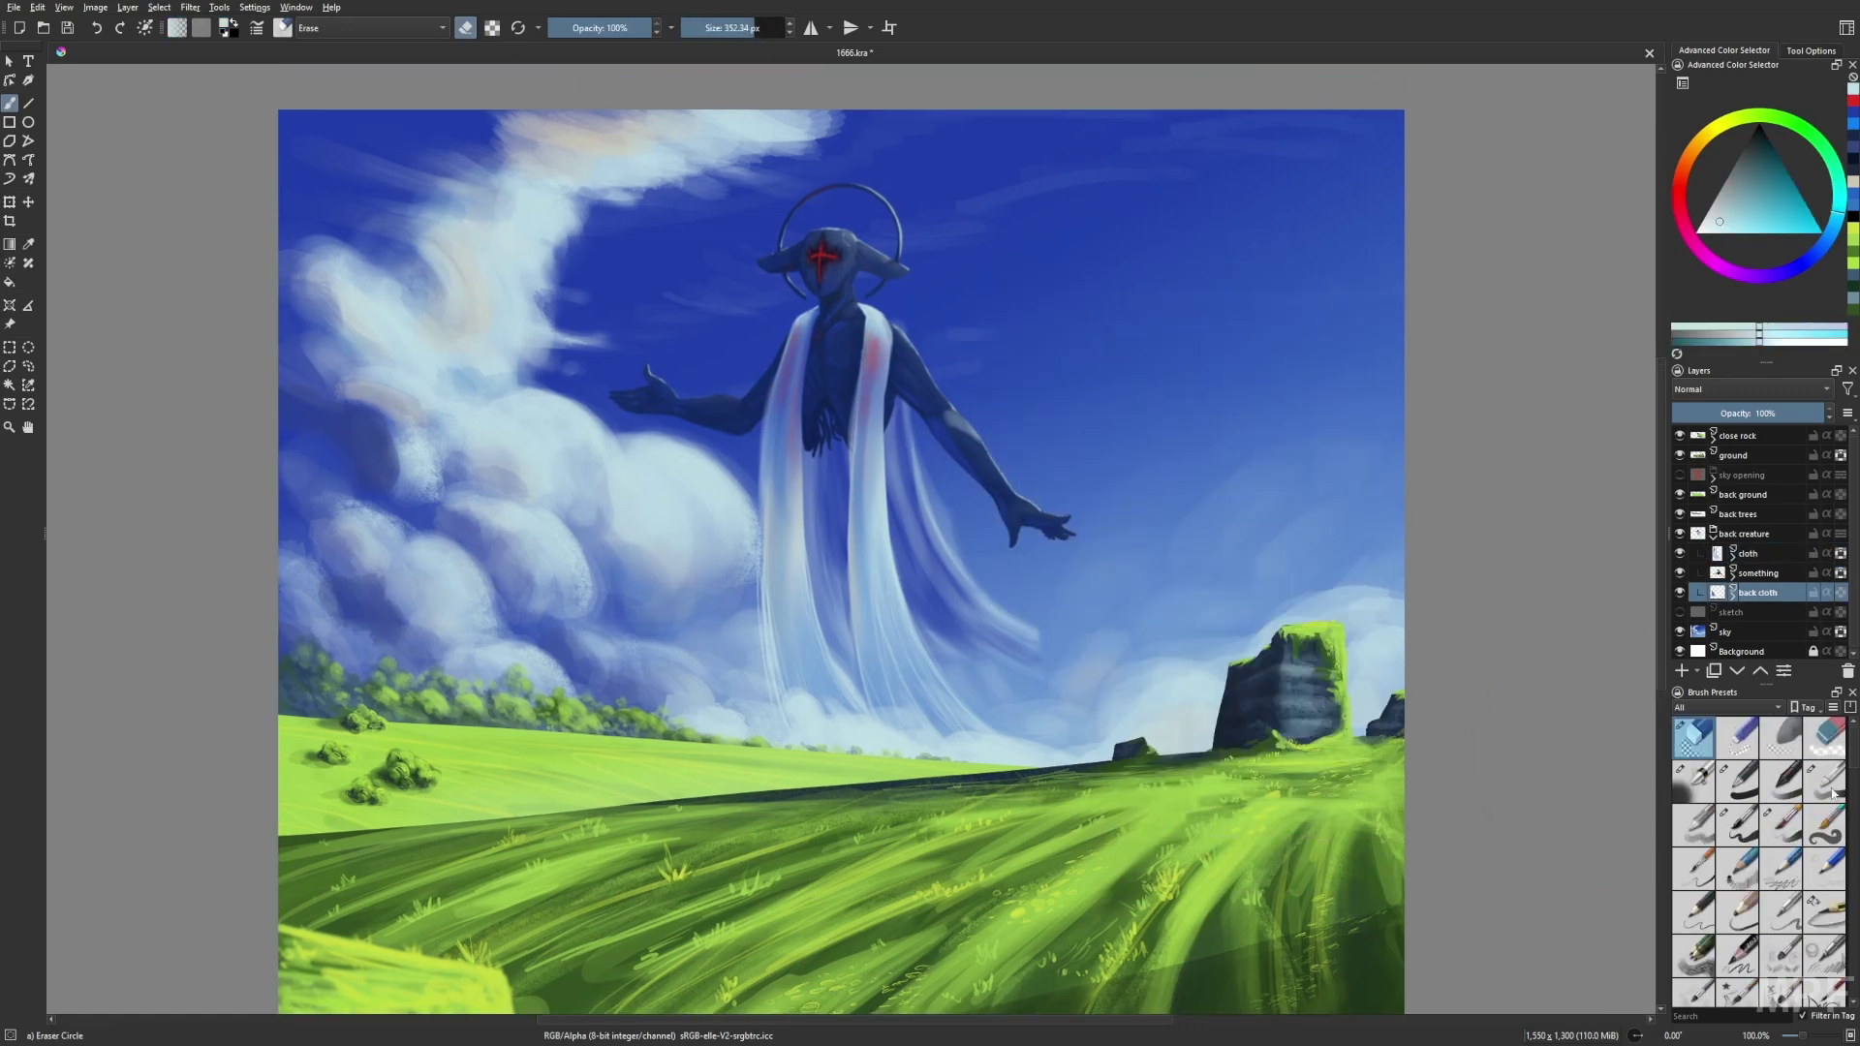
right_click(1048, 611)
click(1047, 508)
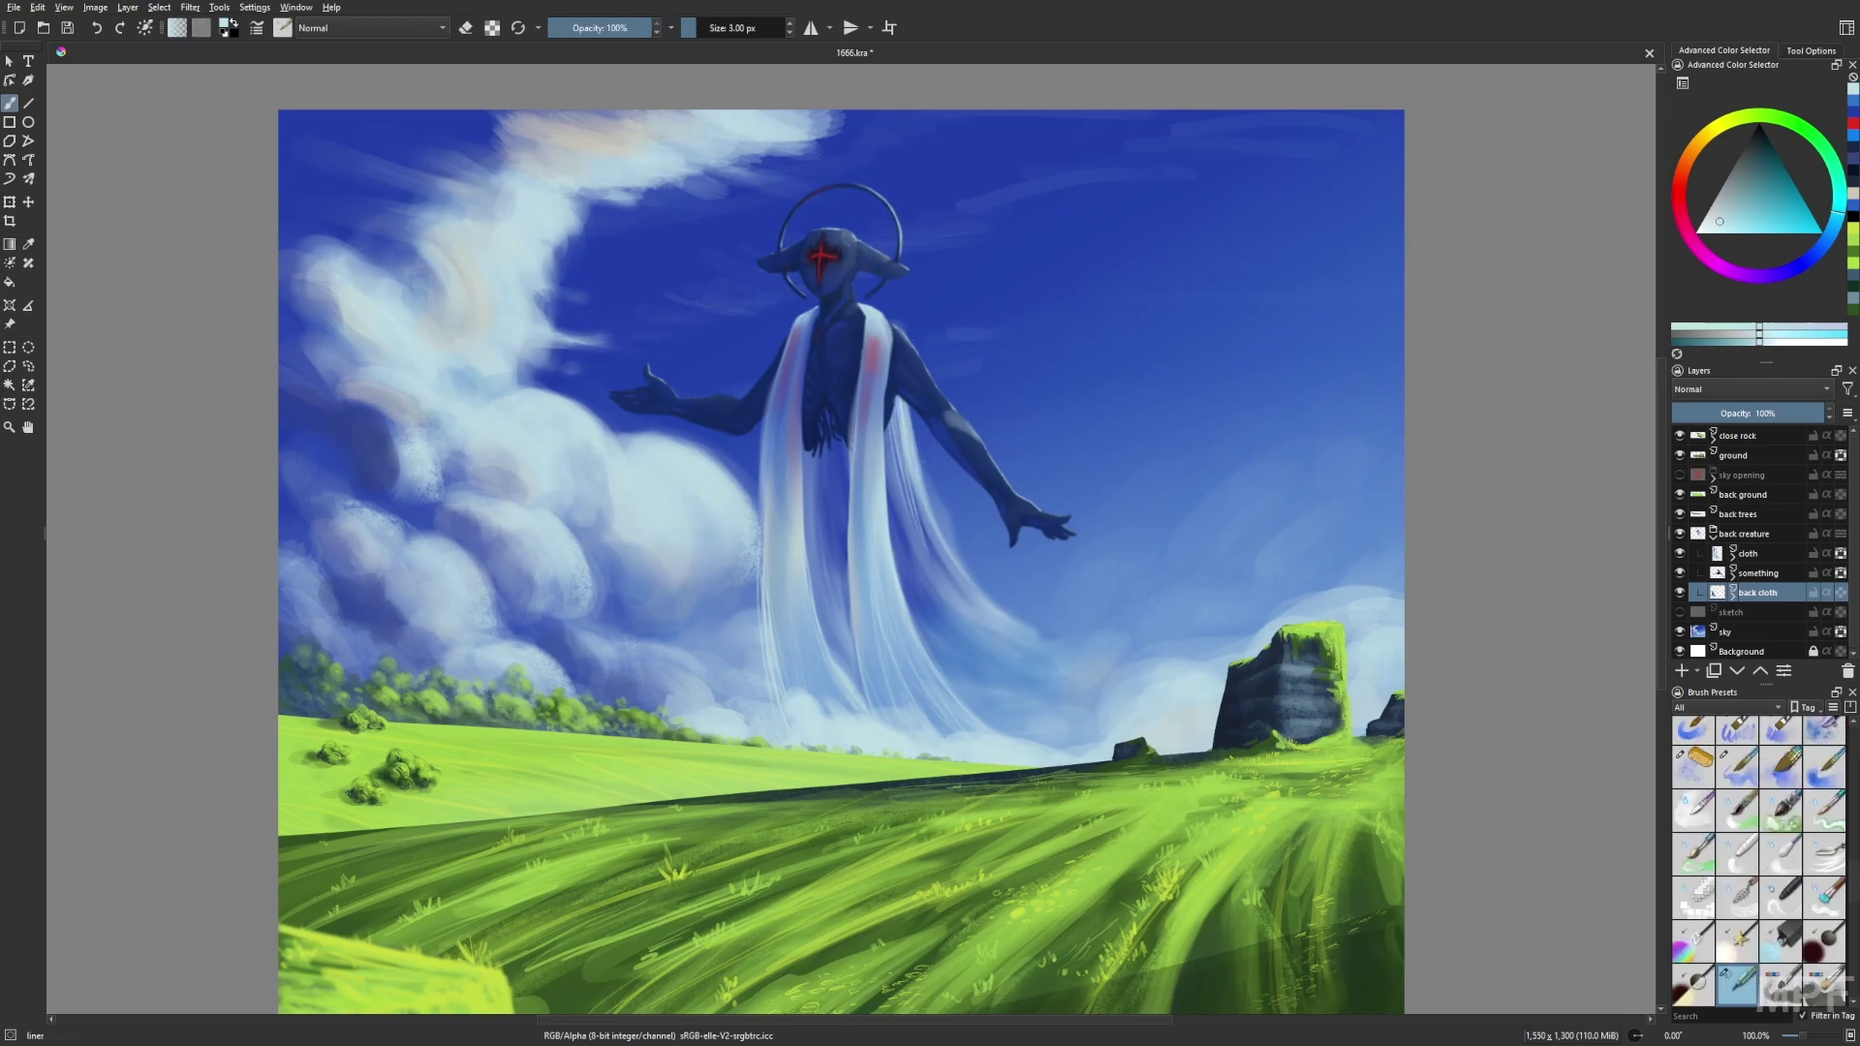
key(m)
Paint new pale wisps sweeping across the sky from the back cloth with Gamer Knife Maybe at 34% opacity.
key(slash)
key(m)
key(minus)
key(minus)
key(minus)
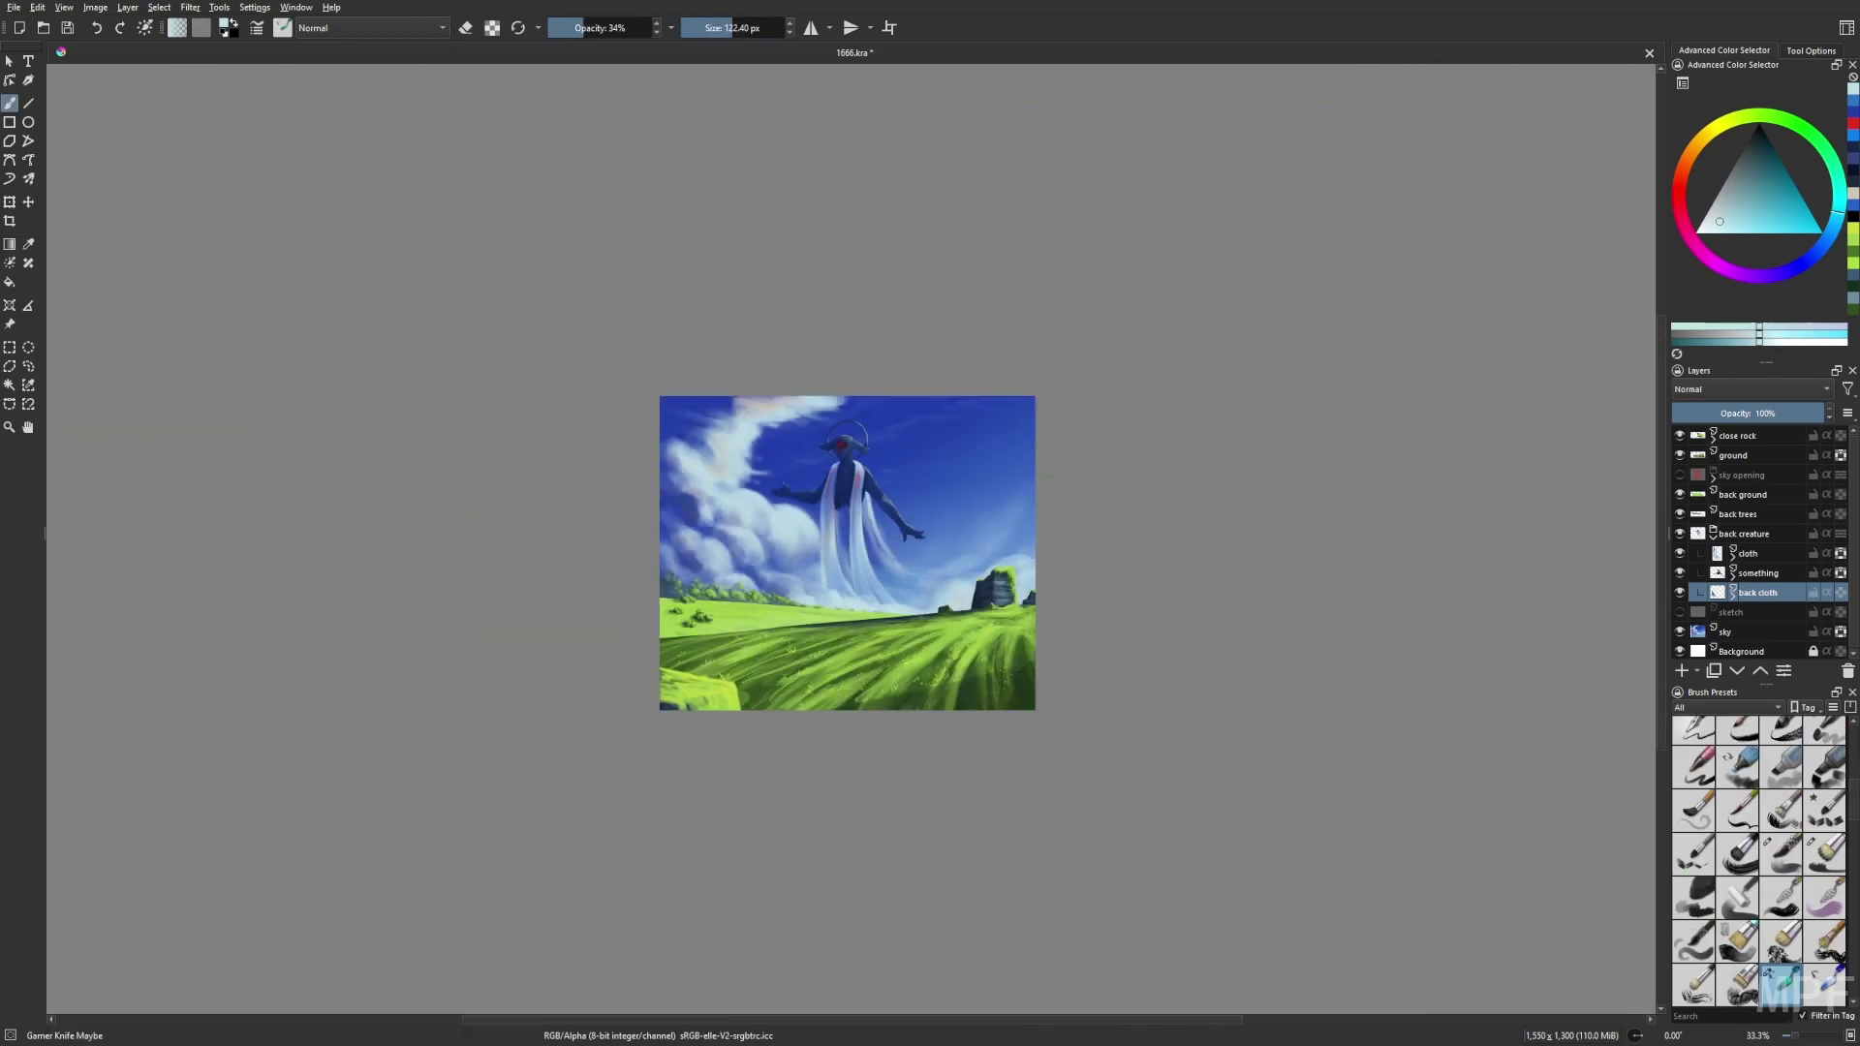
key(m)
key(bracketleft)
key(bracketleft)
Thin out the back cloth wisps in eraser mode at 44 px and reinforce them with a 31 px brush.
key(e)
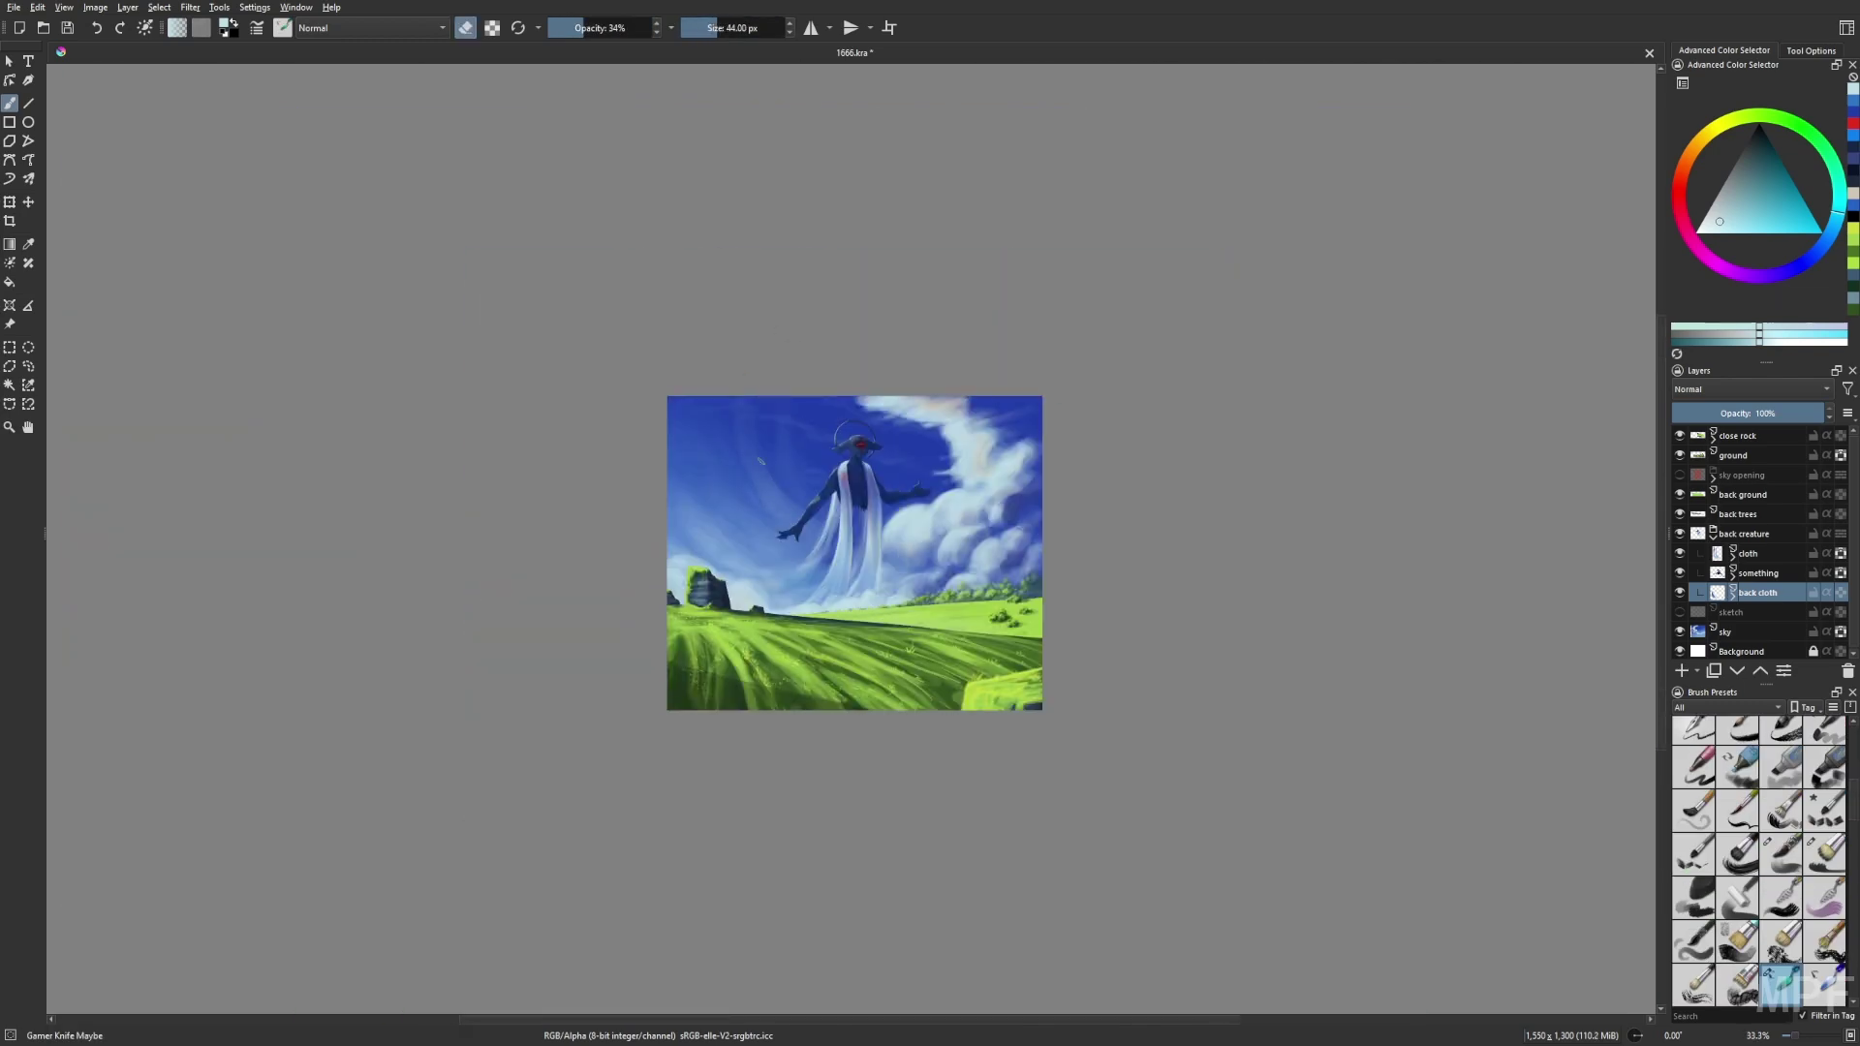
key(bracketleft)
key(e)
key(e)
key(m)
key(plus)
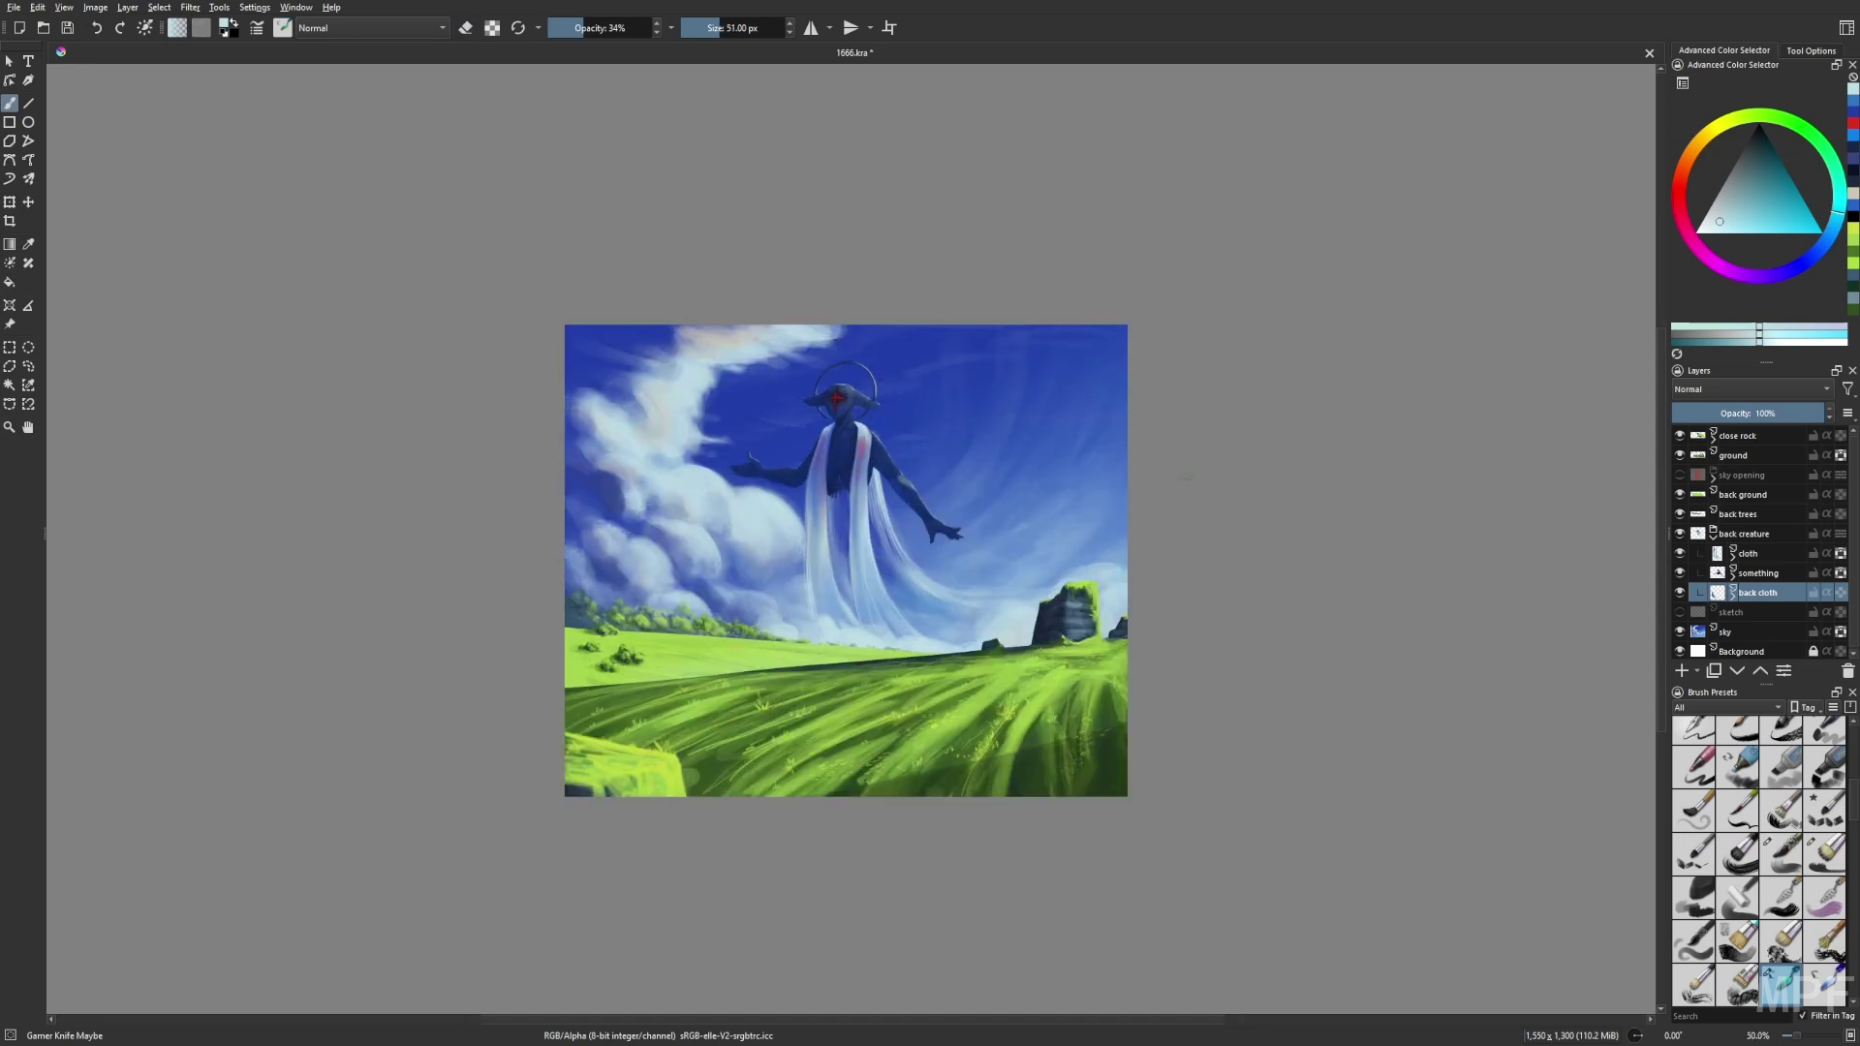
Rework the clouds and open sky on the sky layer in sampled colours with Bristles-4 Glaze at 48% opacity.
key(m)
key(slash)
key(m)
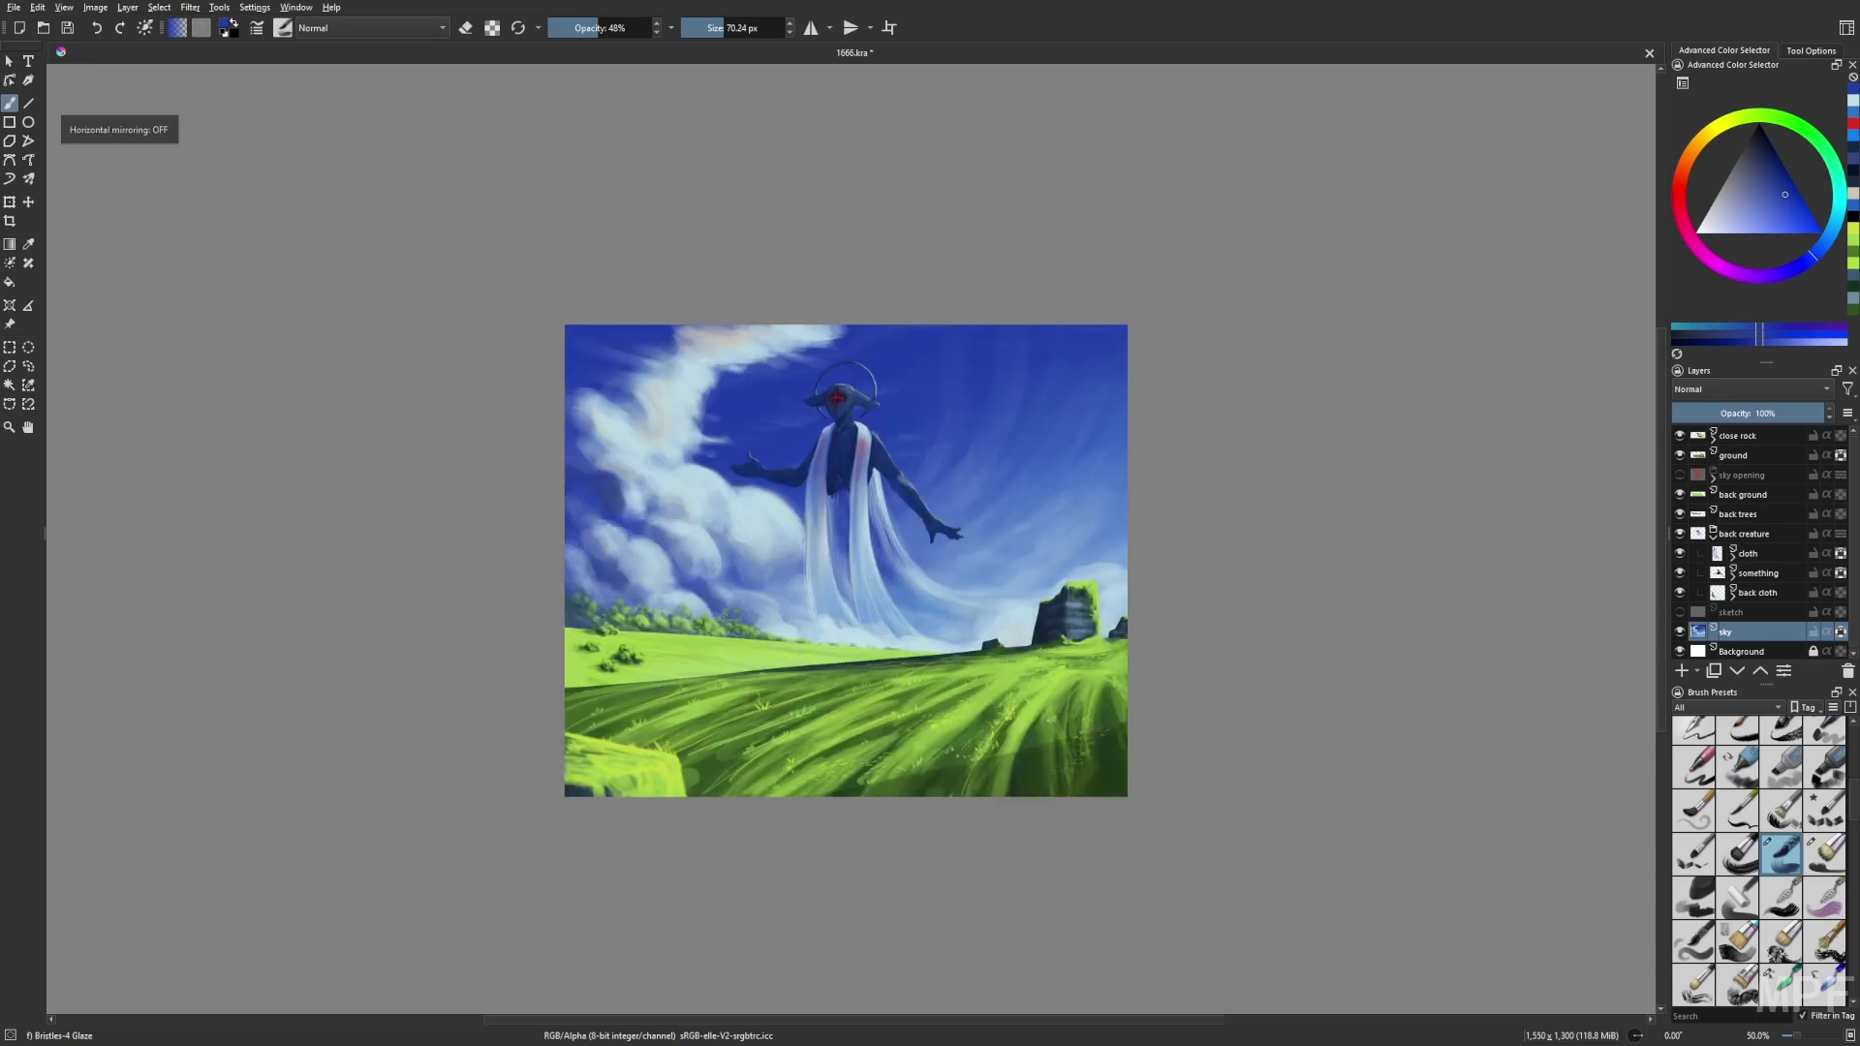
right_click(1350, 685)
ctrl+click(675, 510)
key(m)
key(plus)
key(bracketleft)
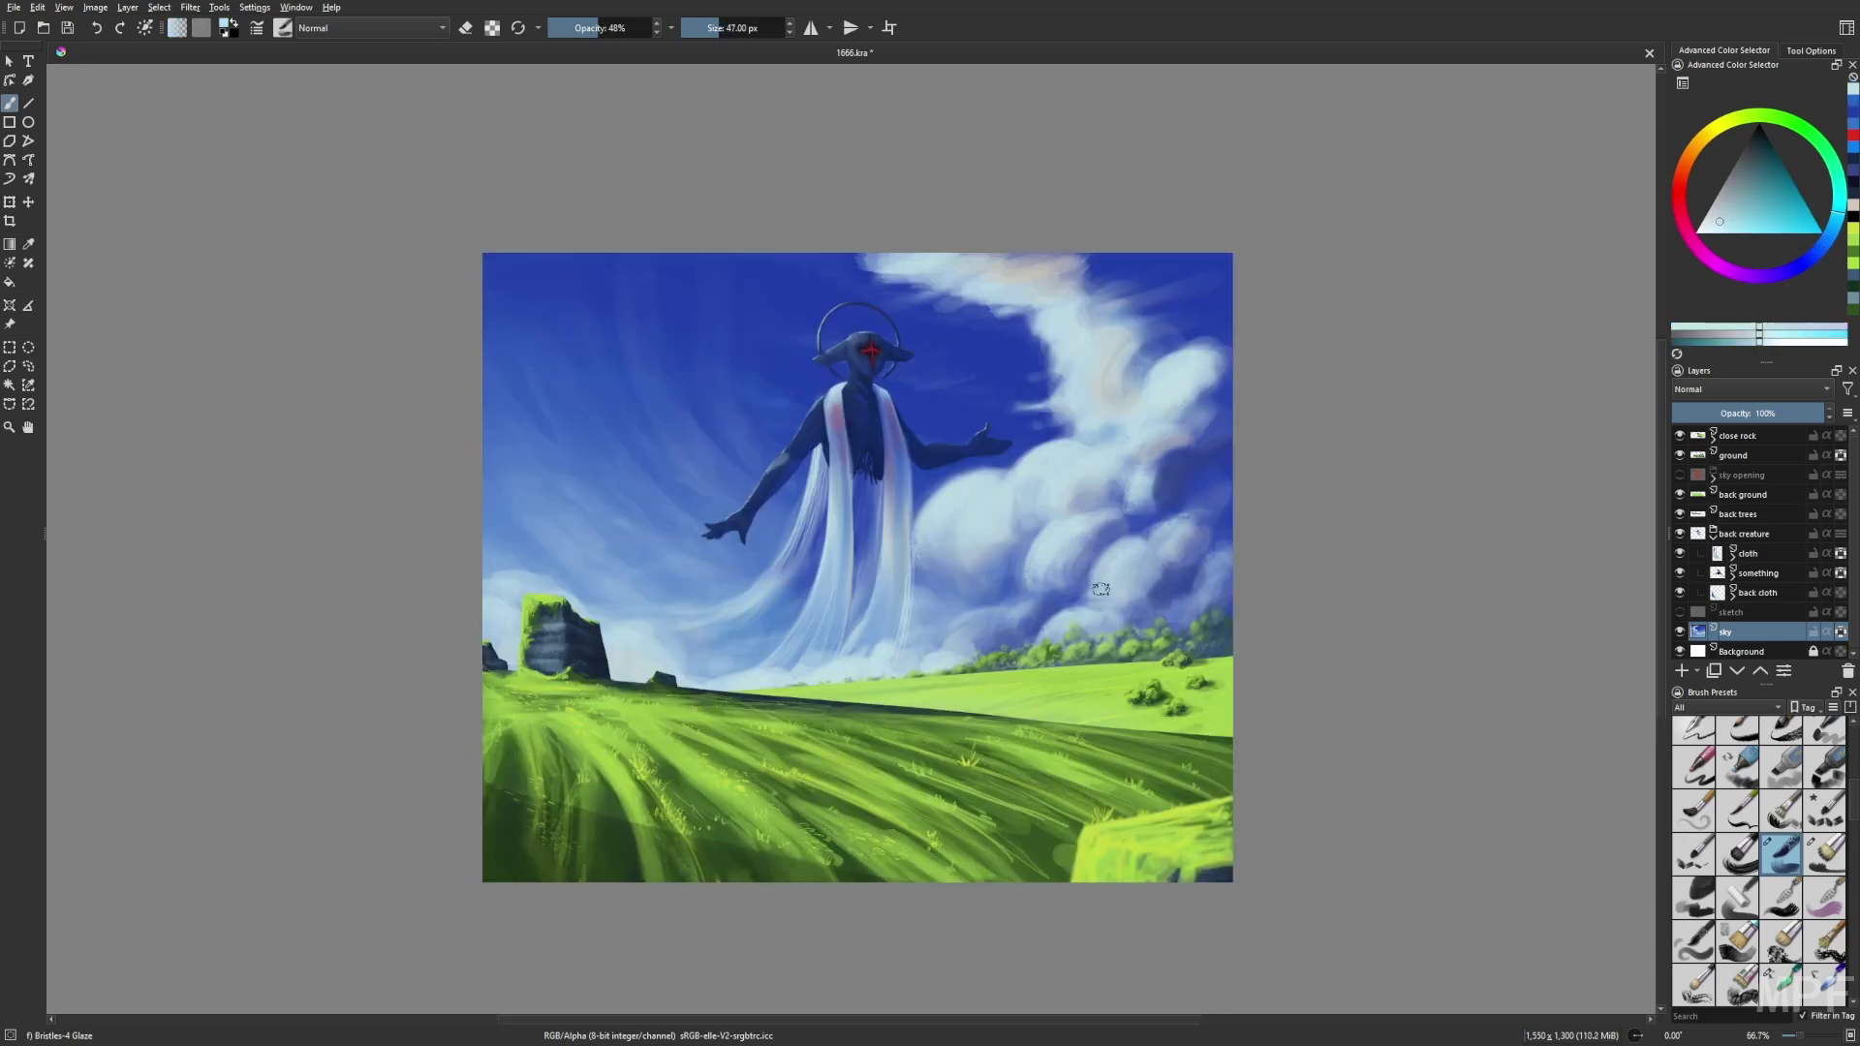
Break up the clouds opposite the rocks with sampled sky blues using a 47 px Bristles-4 Glaze.
ctrl+click(1089, 293)
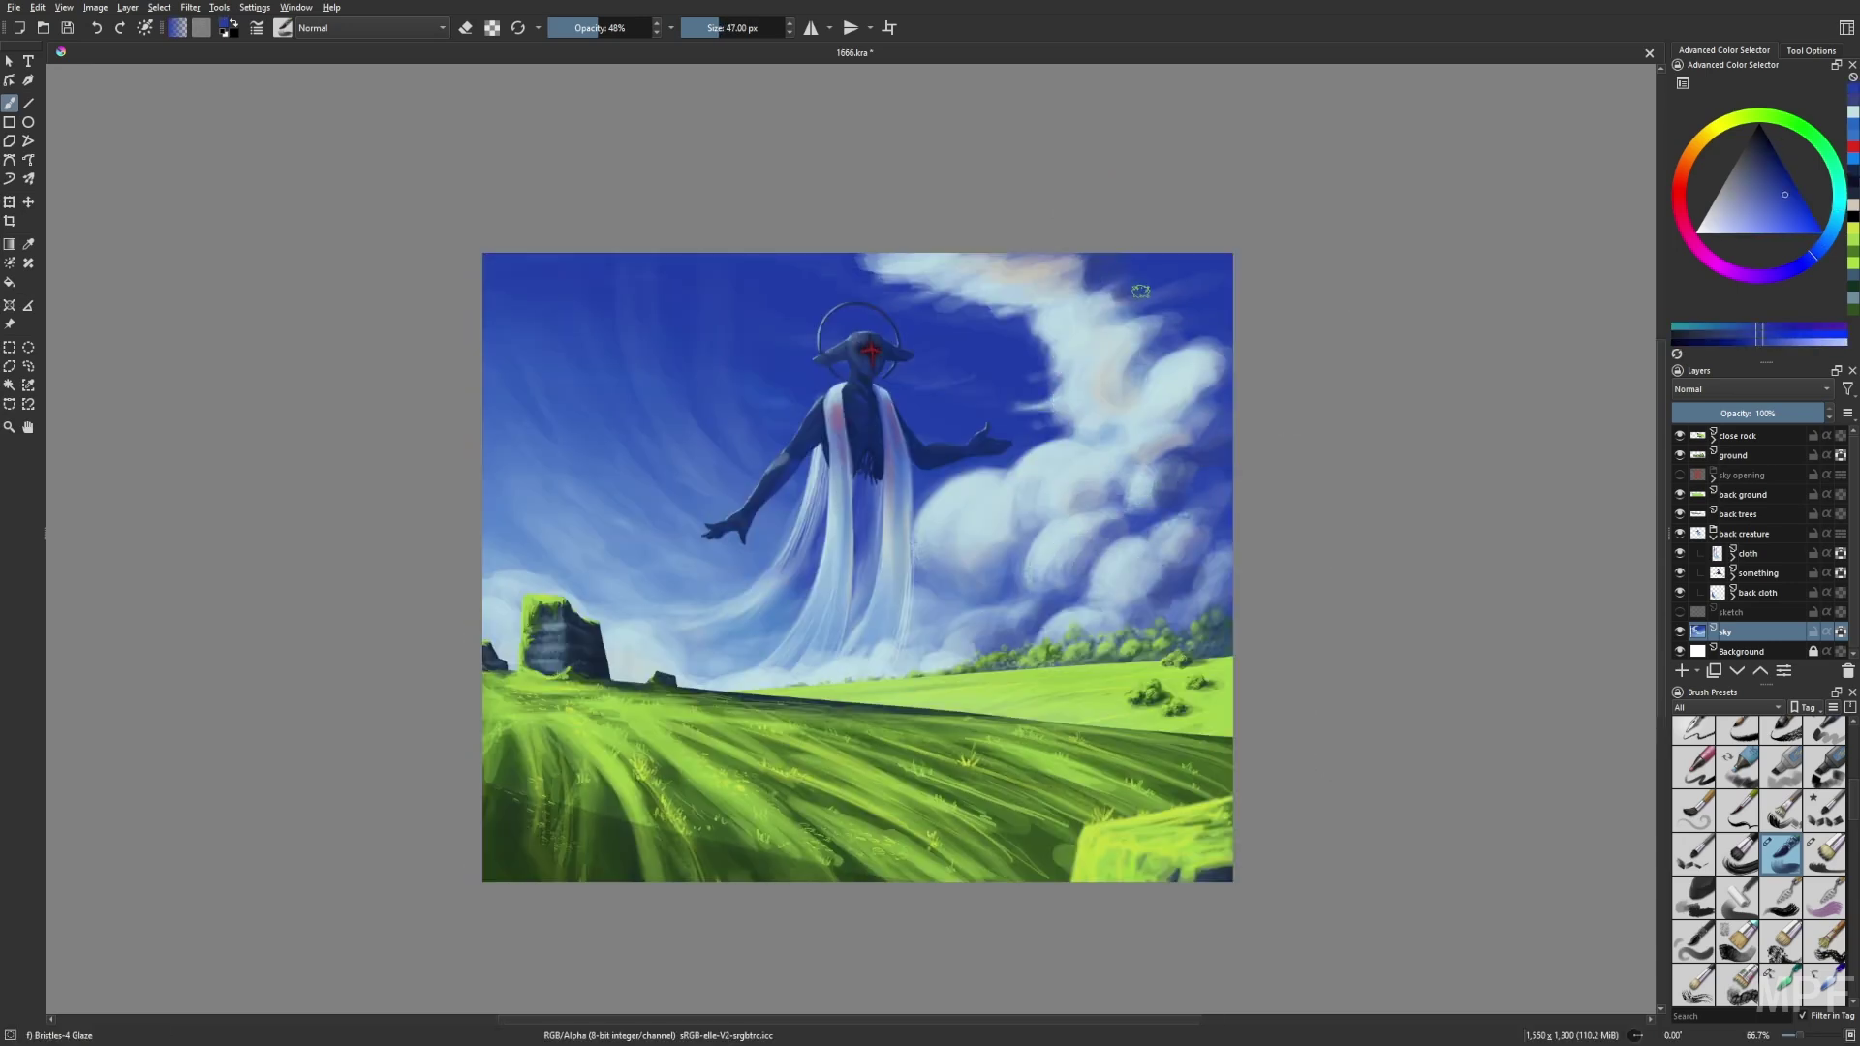
ctrl+click(1089, 288)
mouse_move(1163, 540)
mouse_down()
mouse_move(1153, 610)
mouse_move(1206, 577)
mouse_up()
ctrl+click(1212, 538)
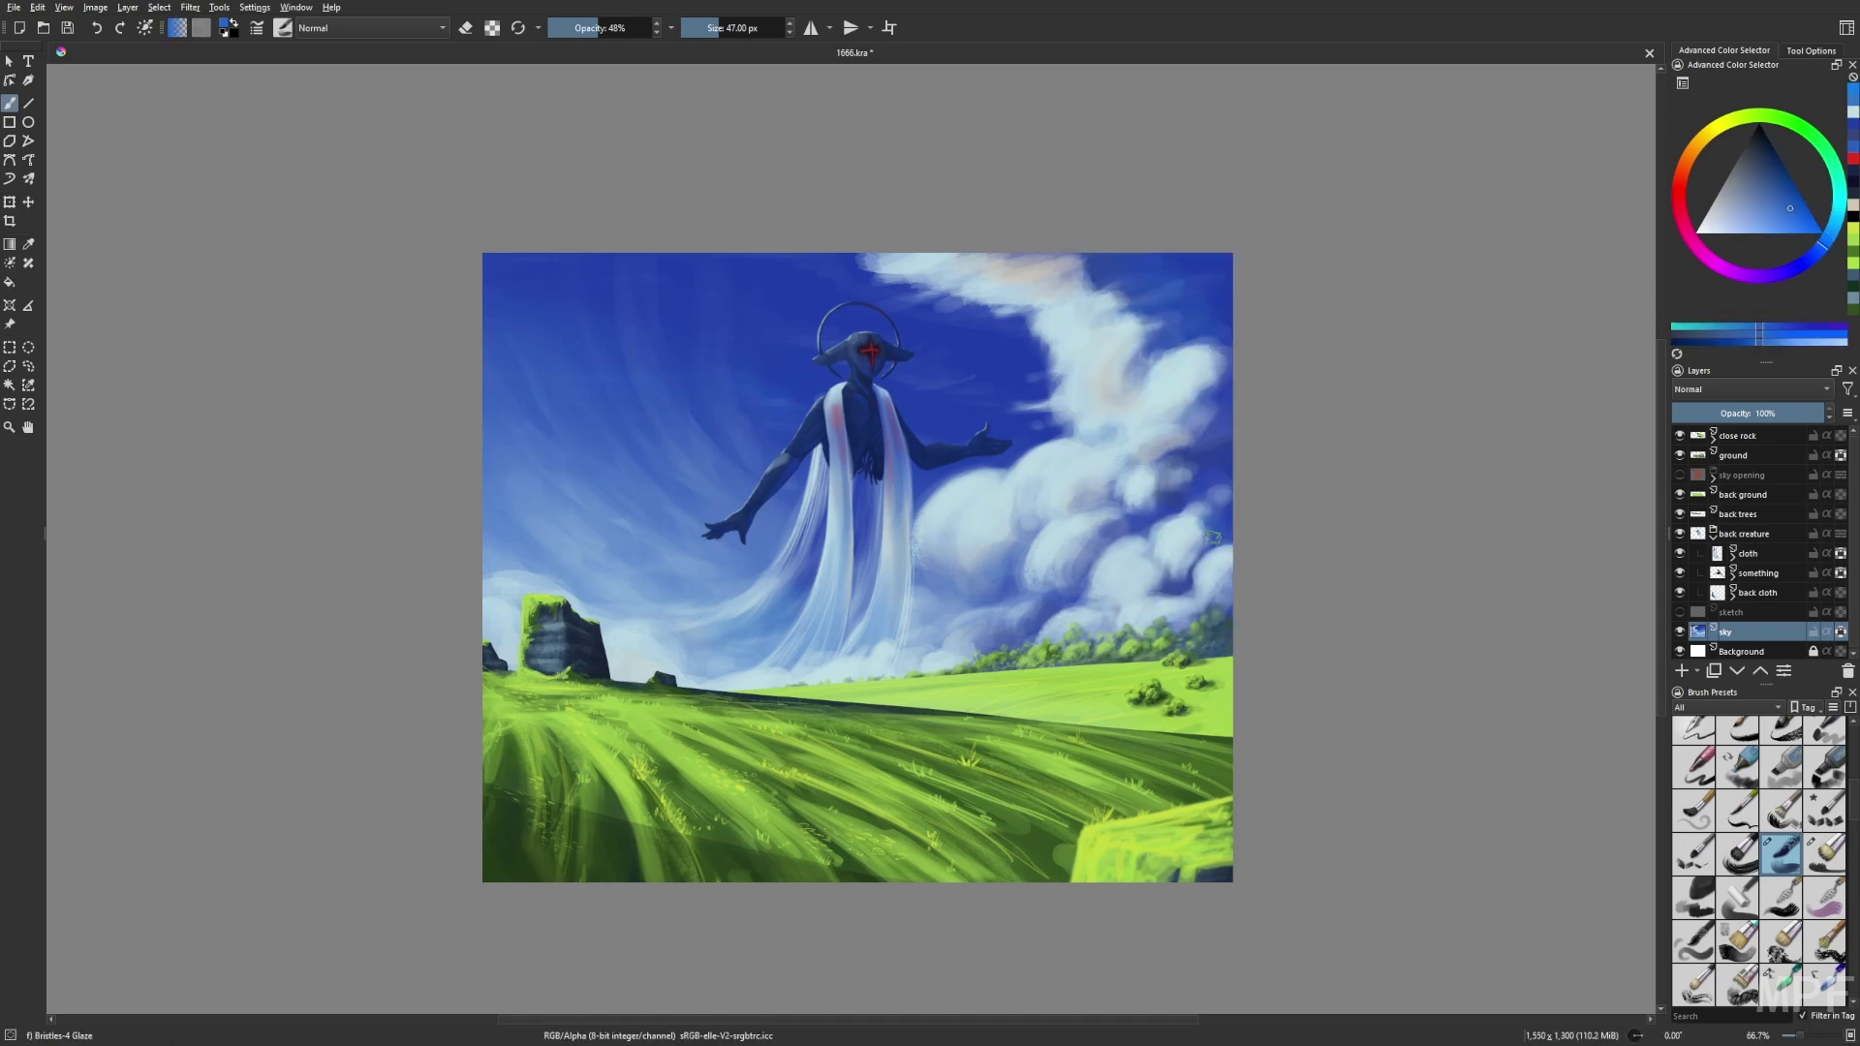
Glaze faint pale streaks near the rocks on the back cloth layer with a 32 px Bristles-4 Glaze at 13% opacity.
key(slash)
key(Page_Up)
key(Page_Up)
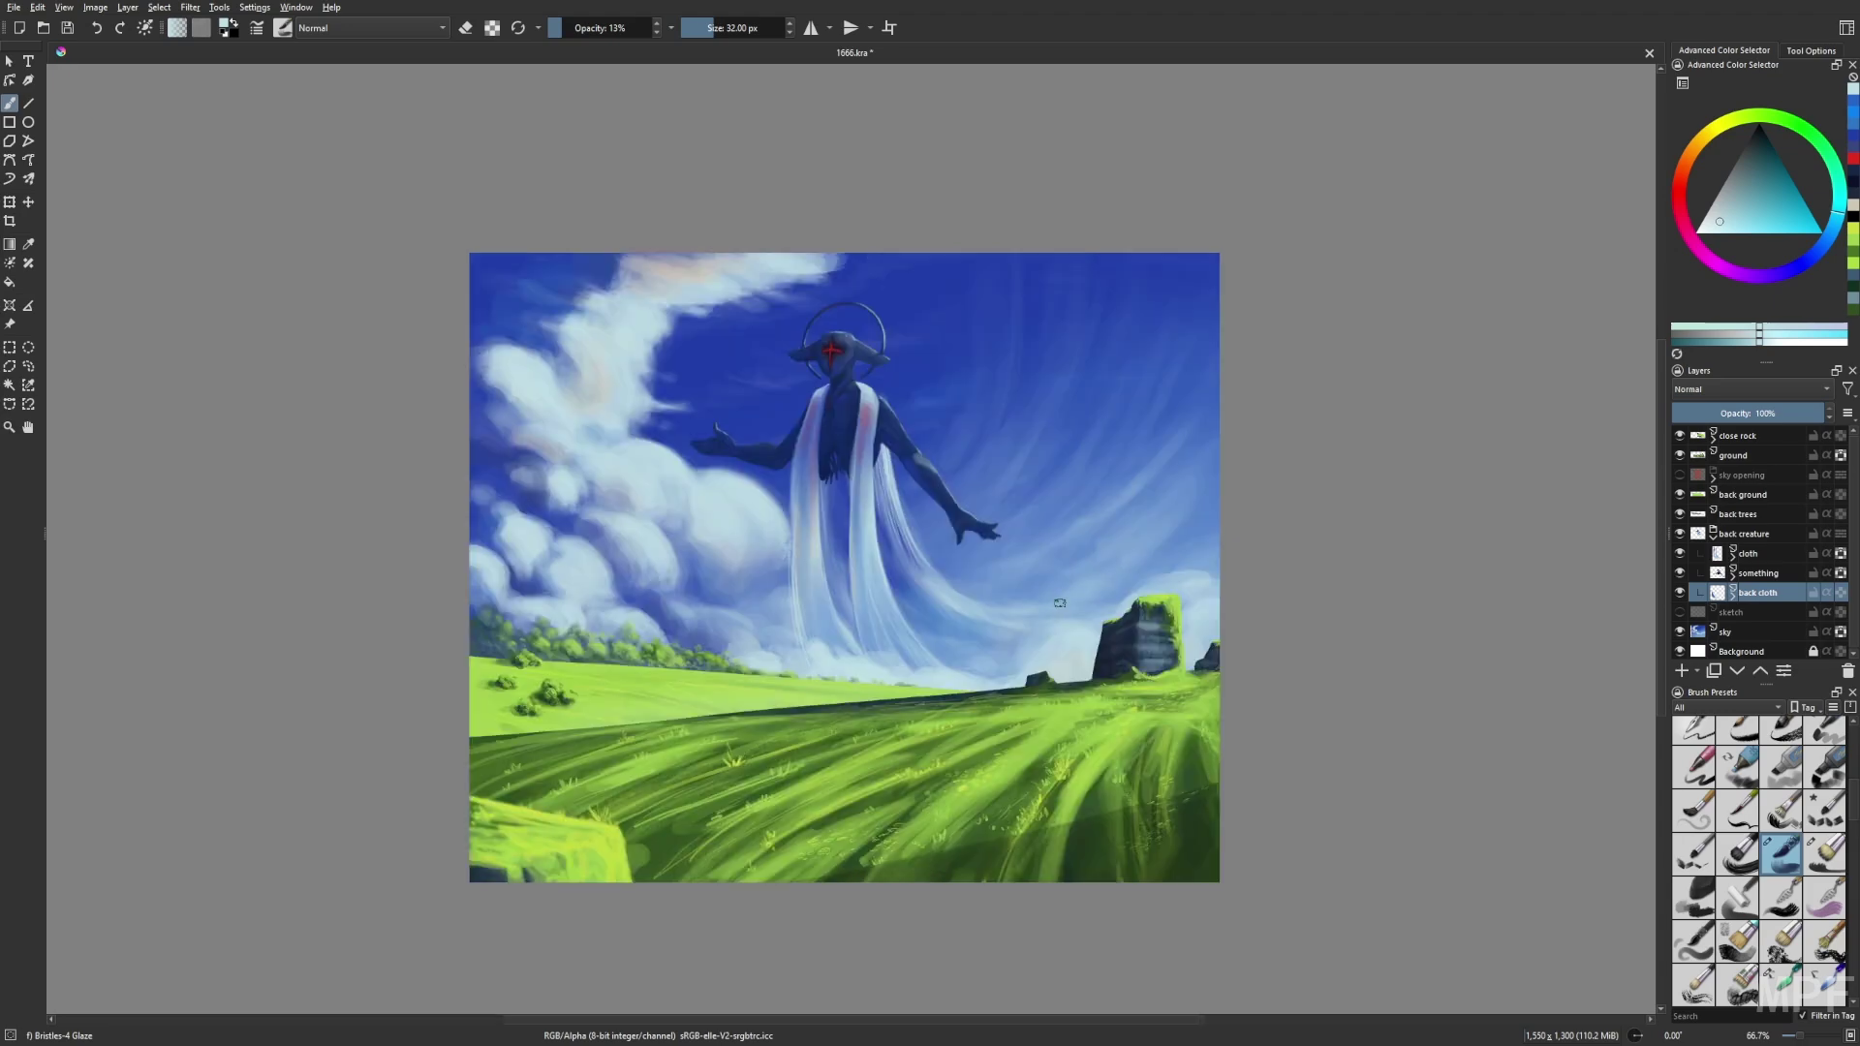
key(m)
key(m)
Extend the sweeping back cloth wisps across the sky with Gamer Knife Maybe at 34% opacity, using 73 px and 22 px sizes.
shift+drag(595, 433, 679, 433)
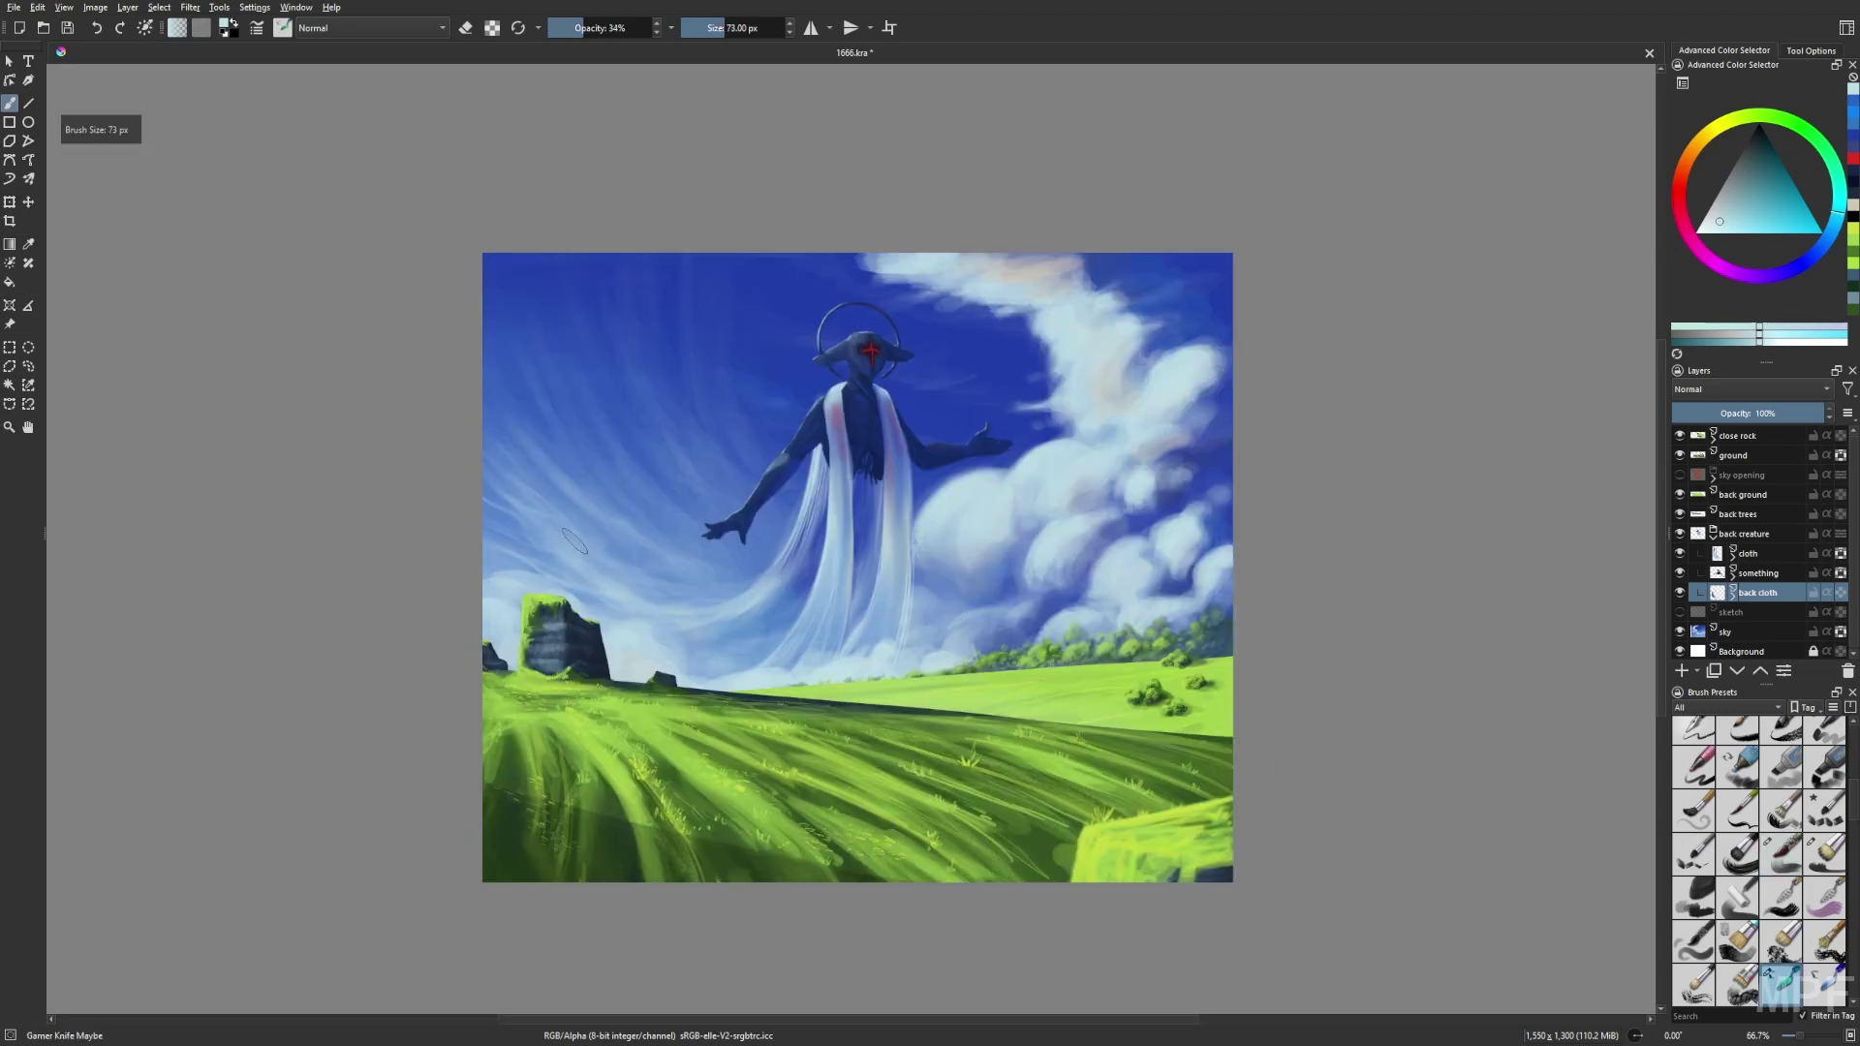
key(m)
key(m)
key(e)
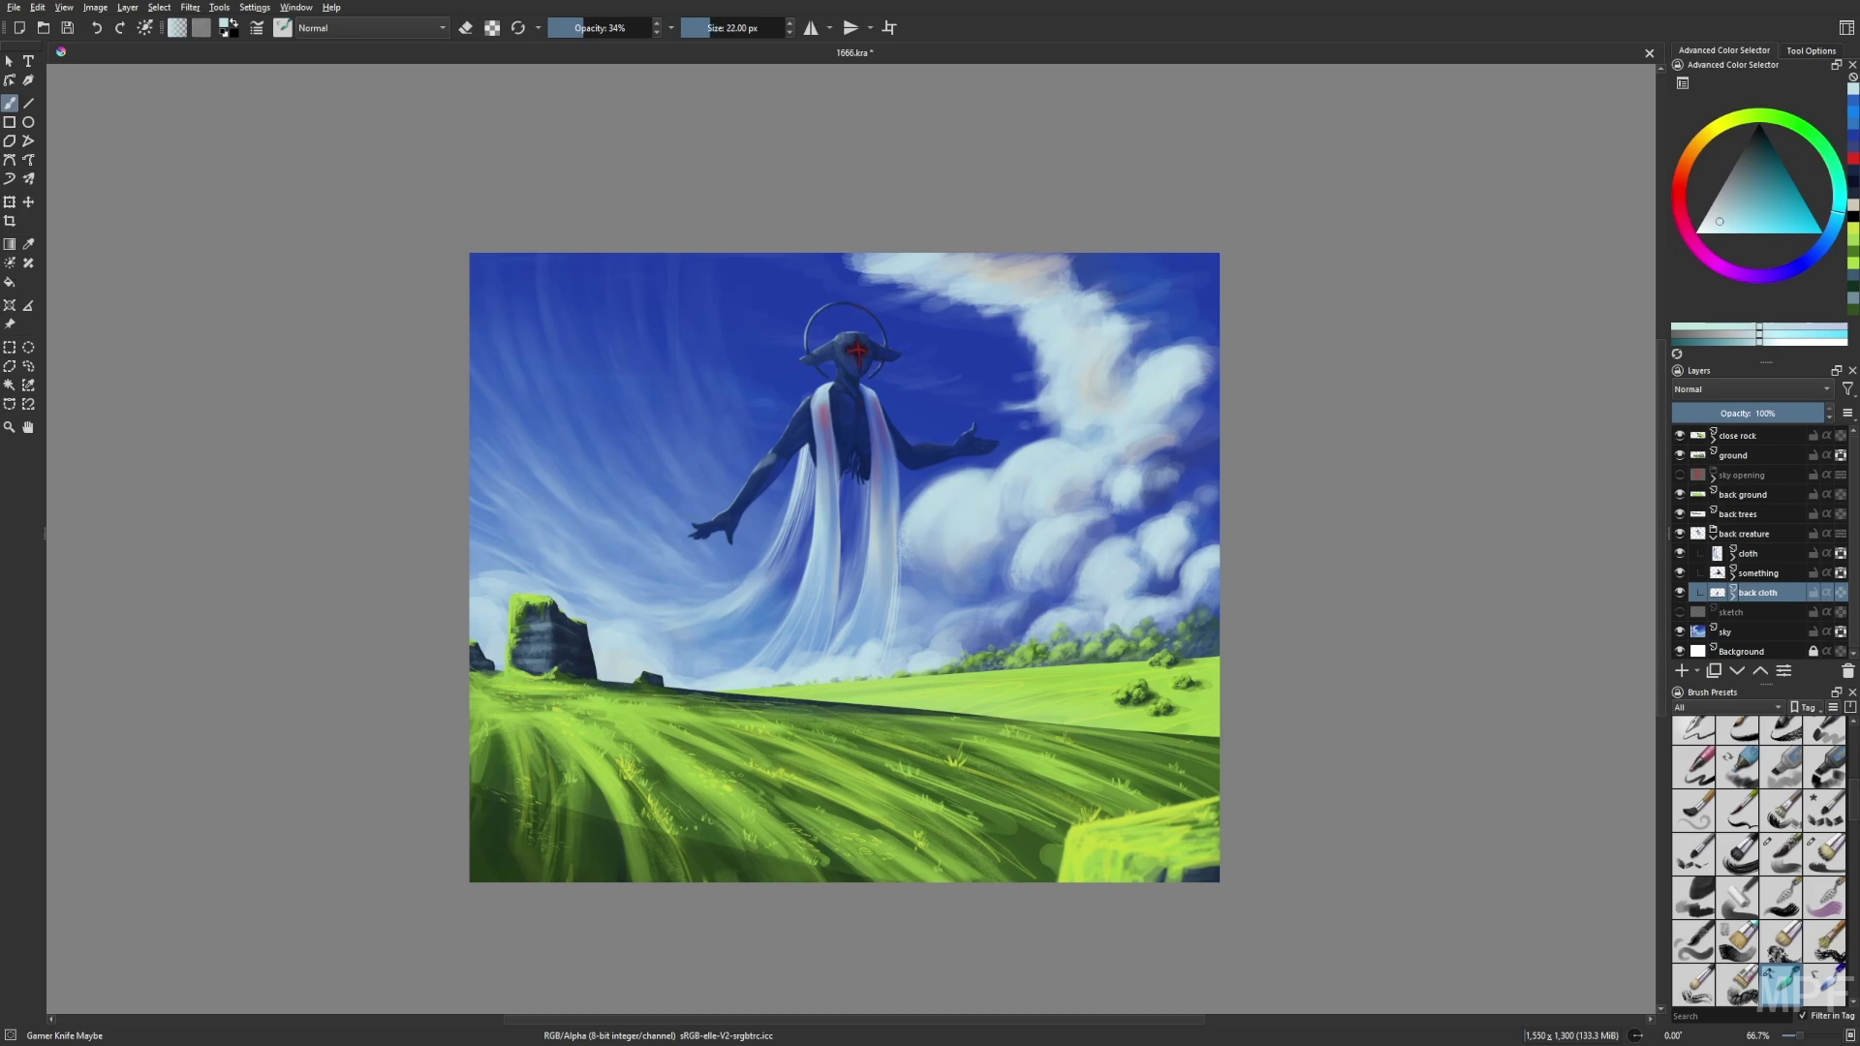
Add broad faint wisps across the upper sky with a 118 px brush at 17% opacity and soften them with a 55 px eraser.
key(m)
key(m)
drag(548, 261, 591, 262)
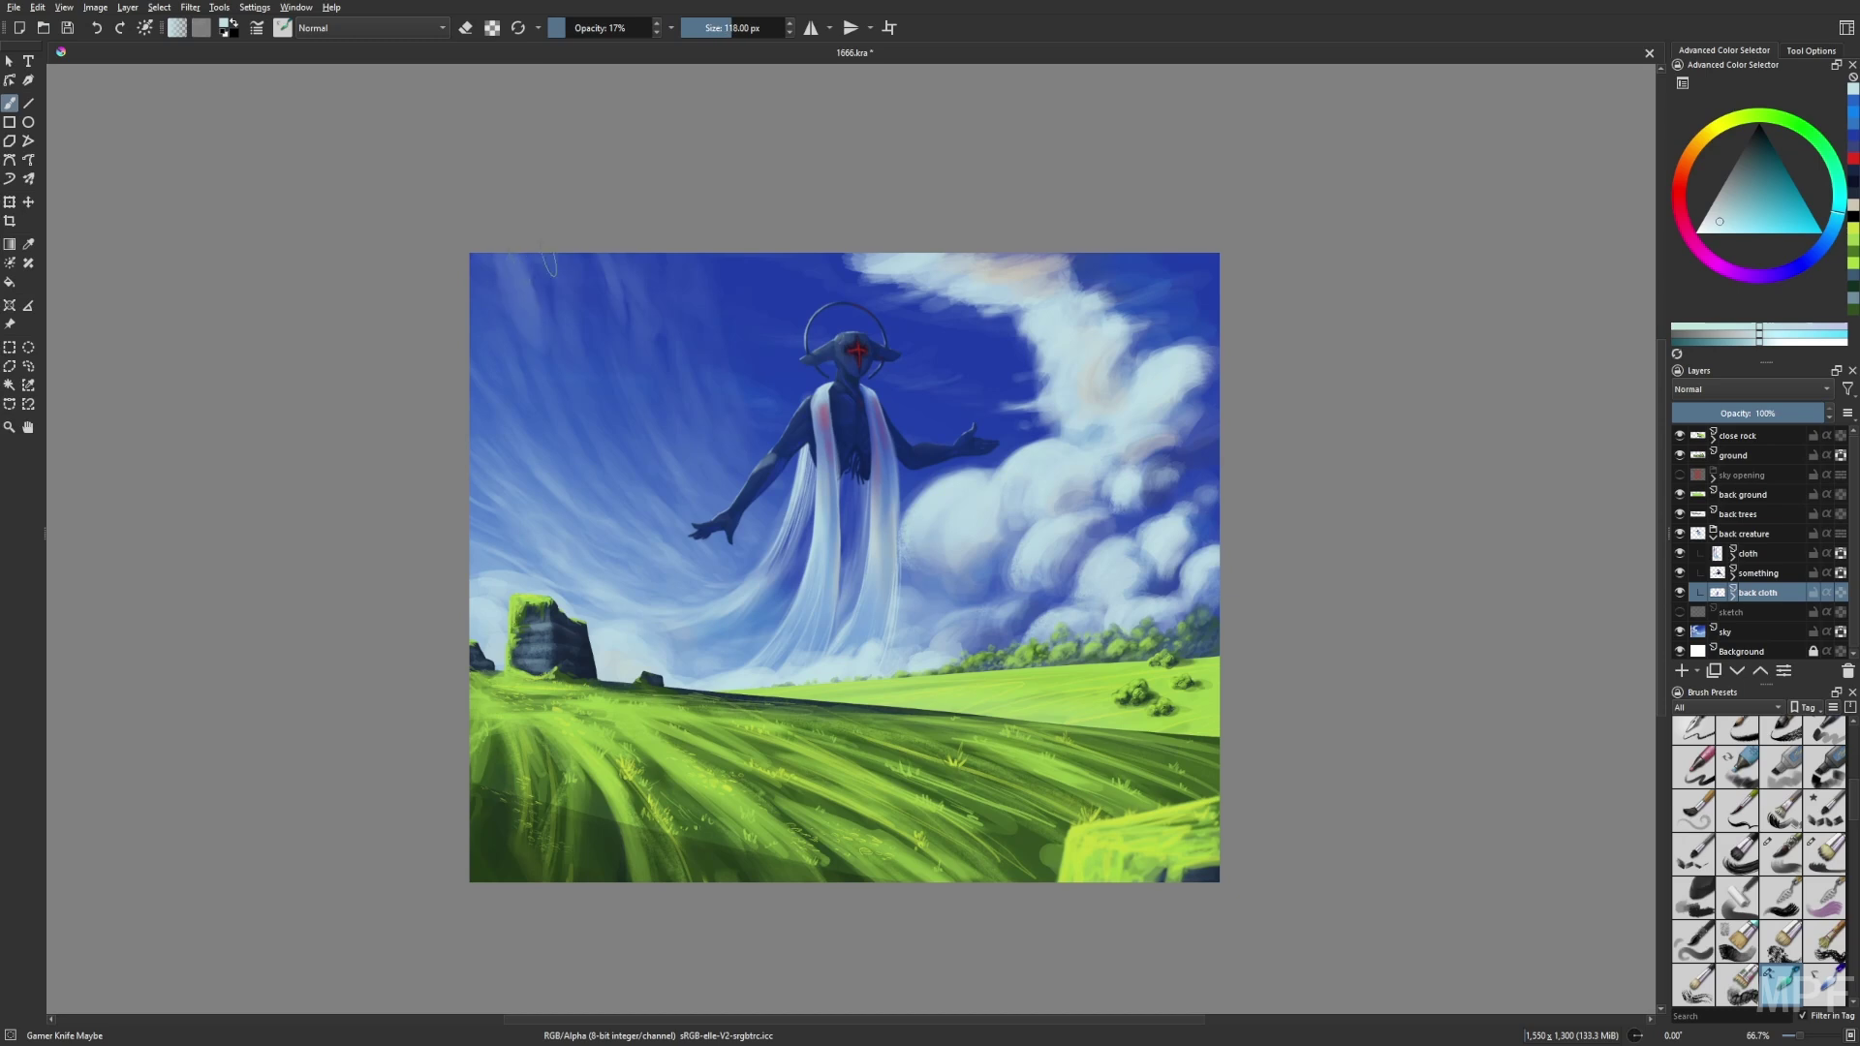
key(e)
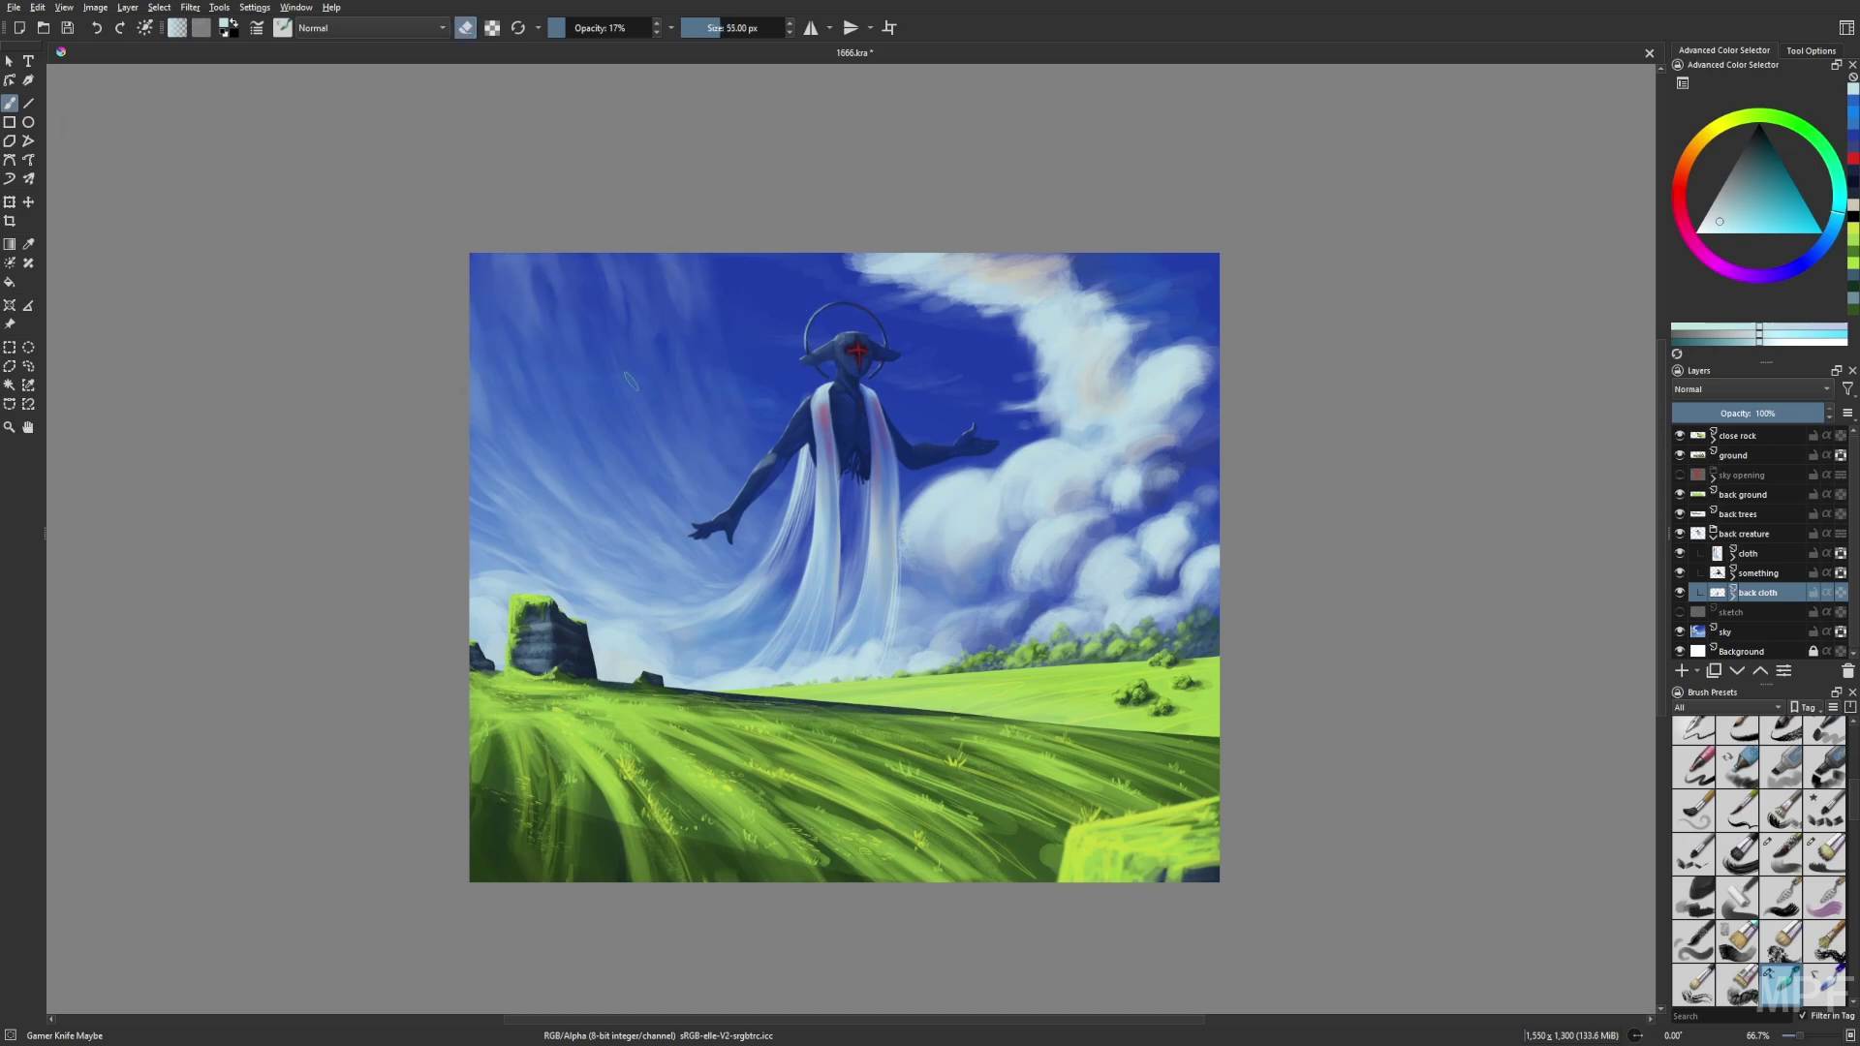
Soften and brighten the cloud puffs on the sky layer with a 32 px Basic-3 Flow brush at 20% opacity.
key(/)
key(Page_Down)
key(Page_Down)
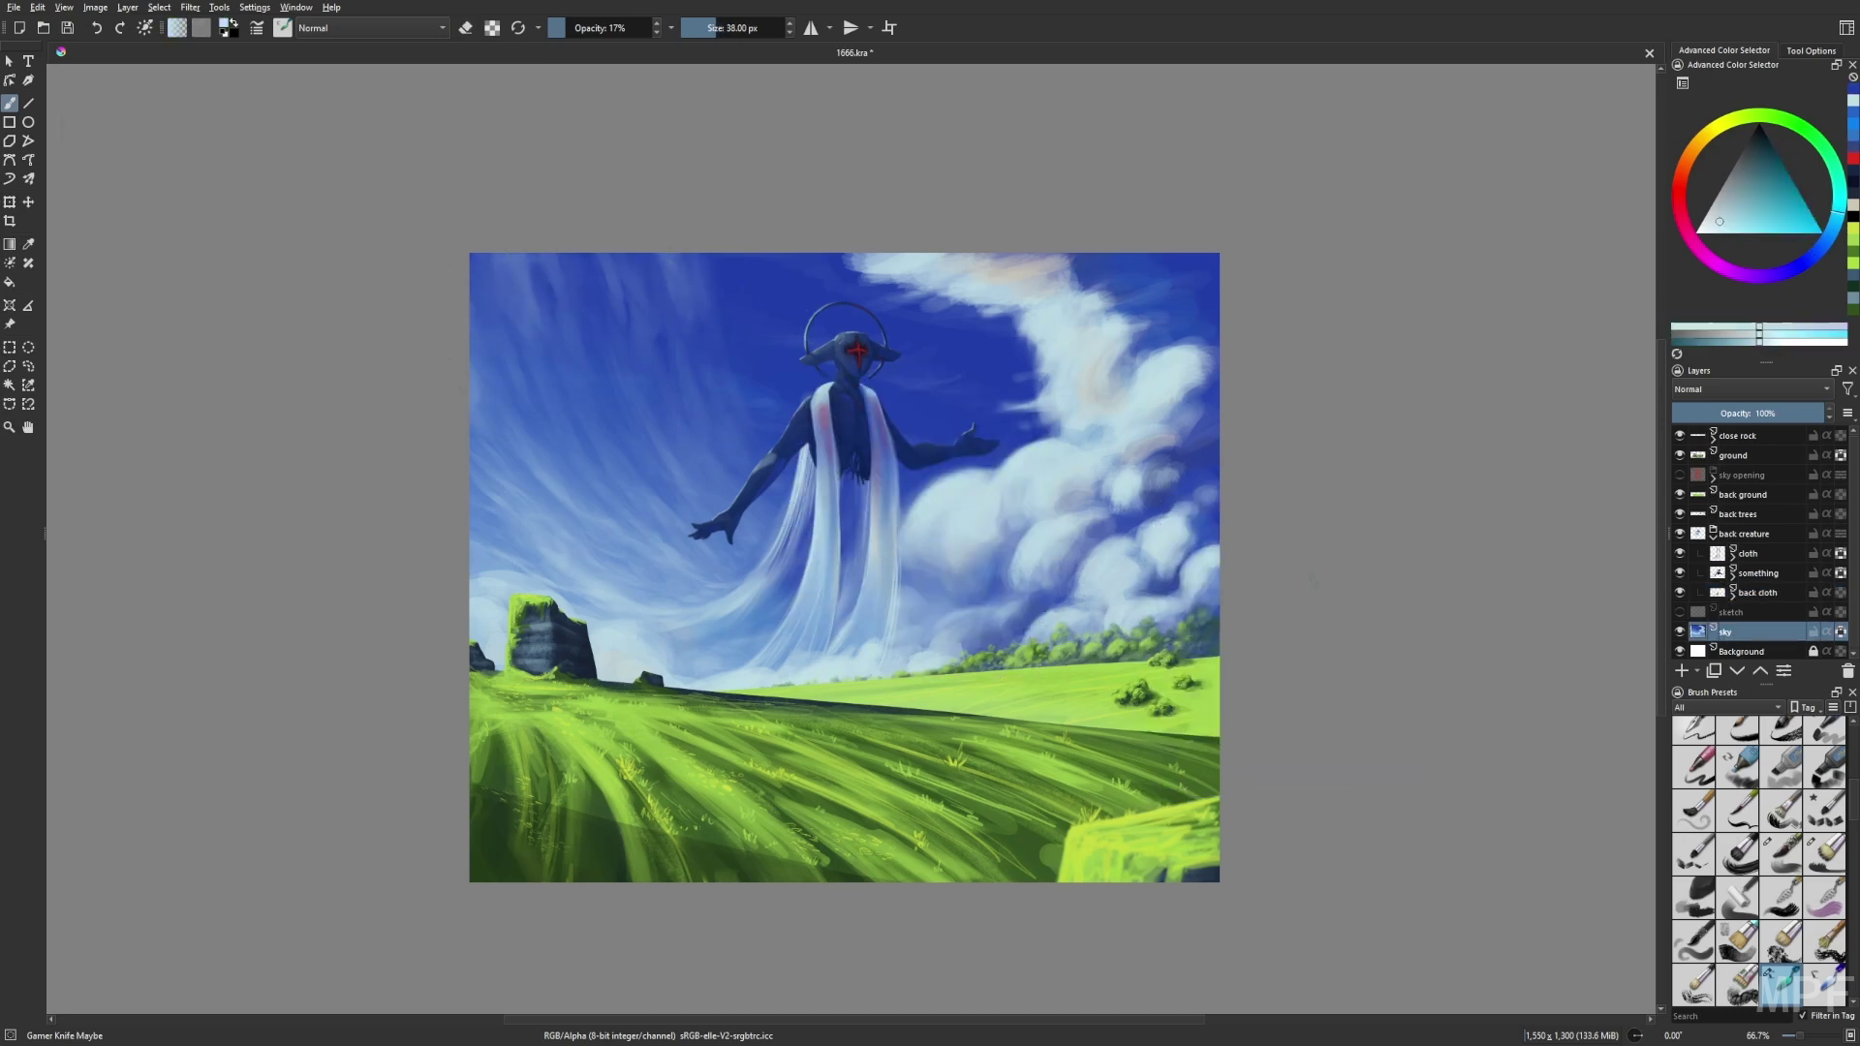
drag(878, 585, 1040, 531)
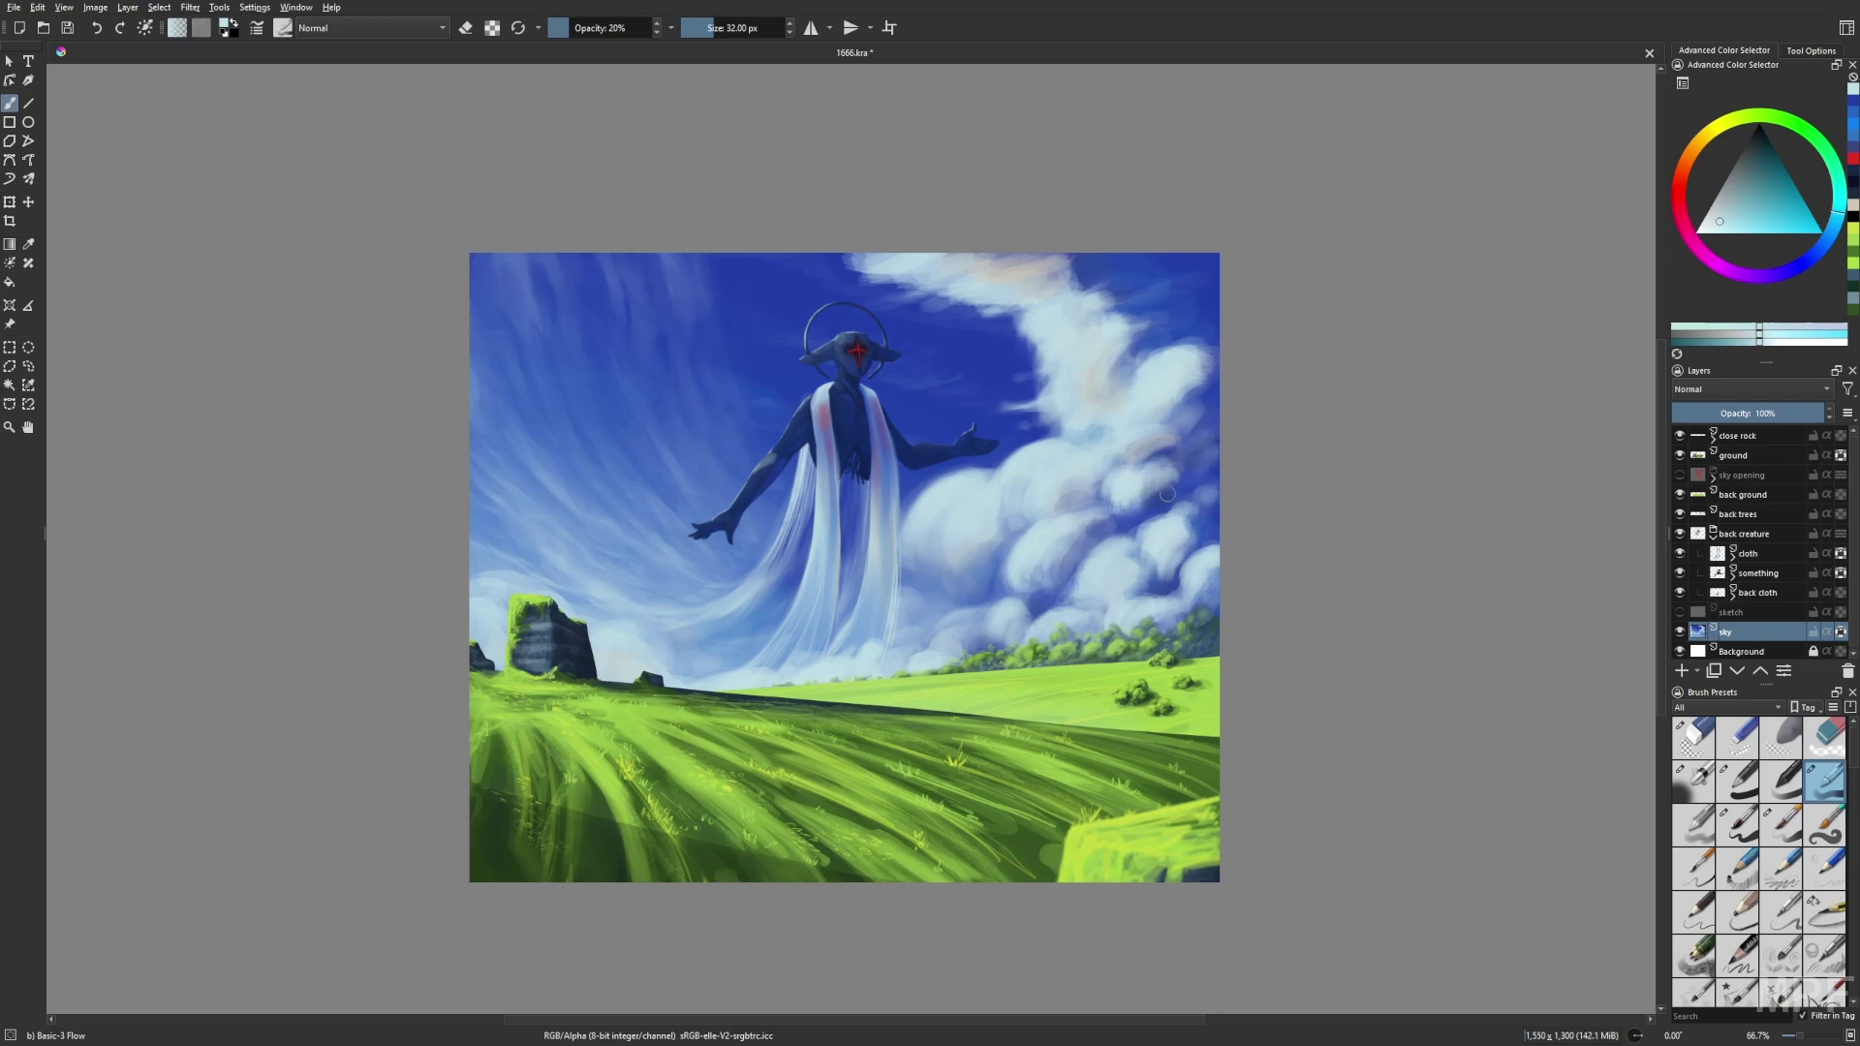
Reshape the cloud edge beside the creature's raised hand with Gamer Knife Maybe at 83% opacity, using a 32 px brush.
key(/)
key(m)
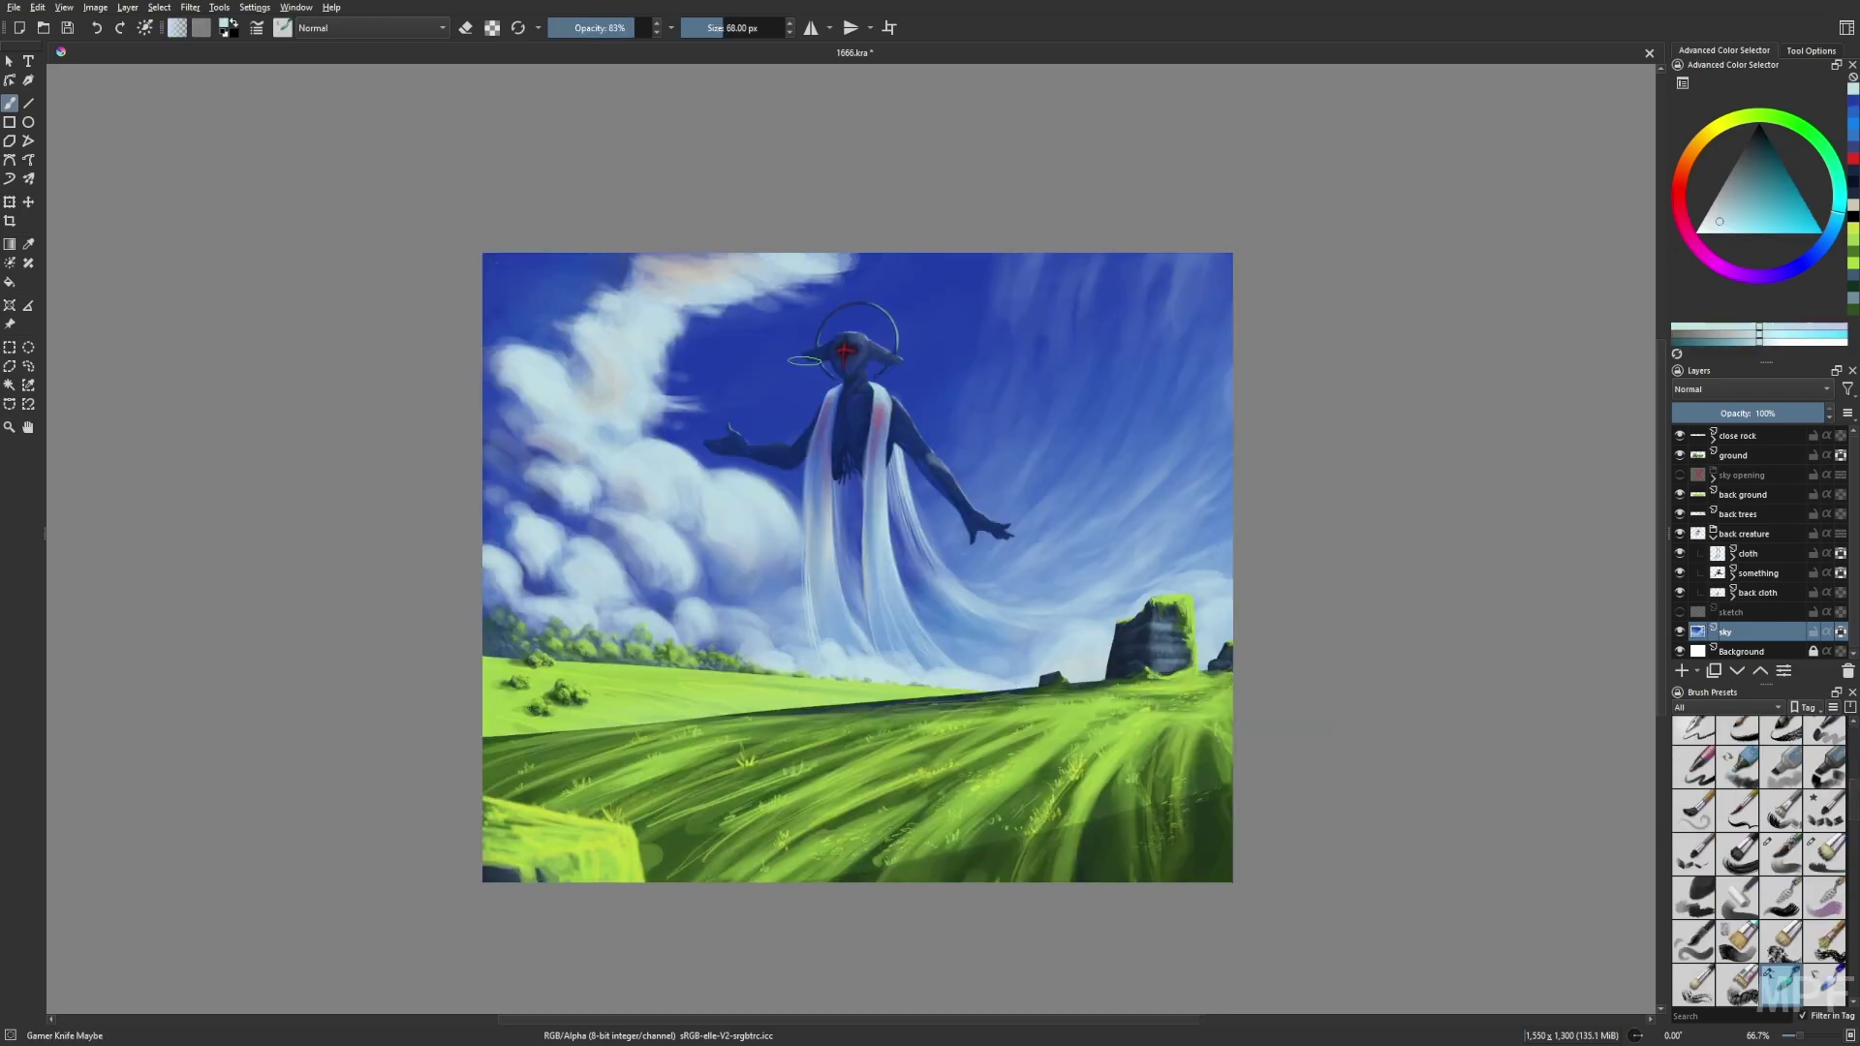
key(m)
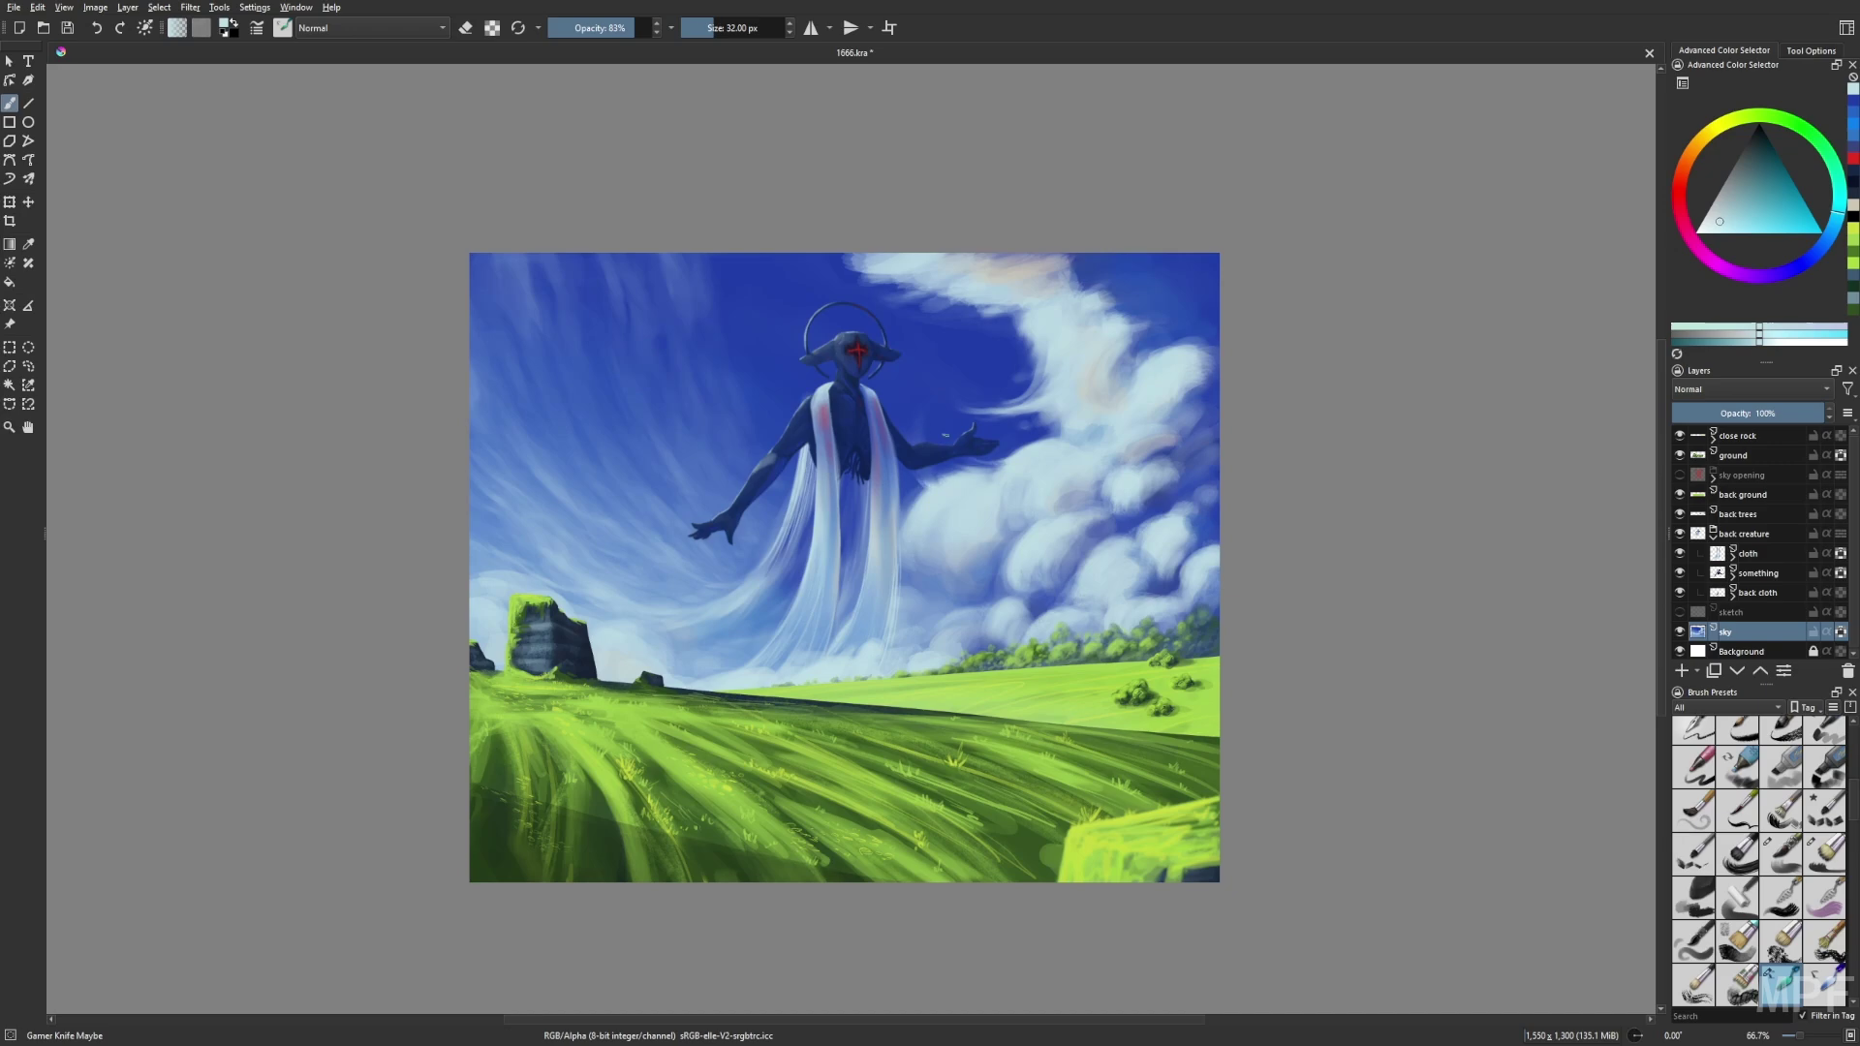
right_click(1006, 423)
key(m)
key(m)
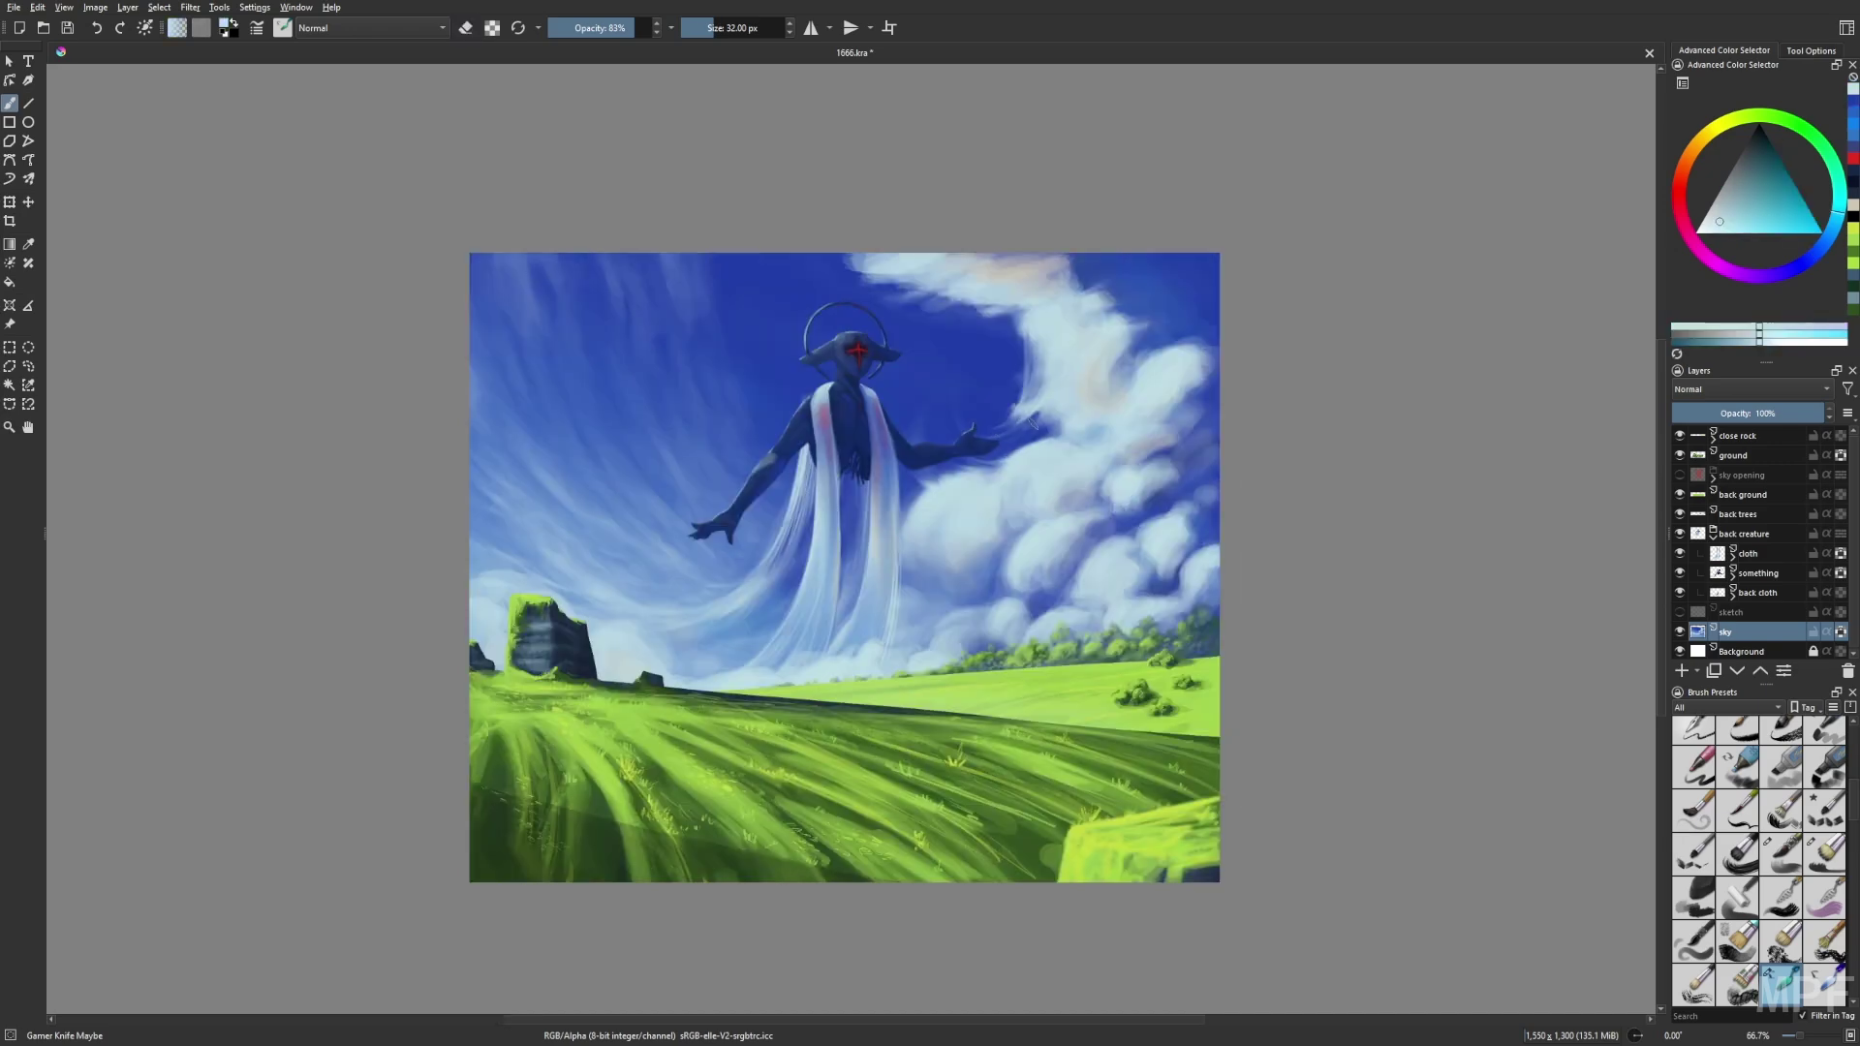
key(m)
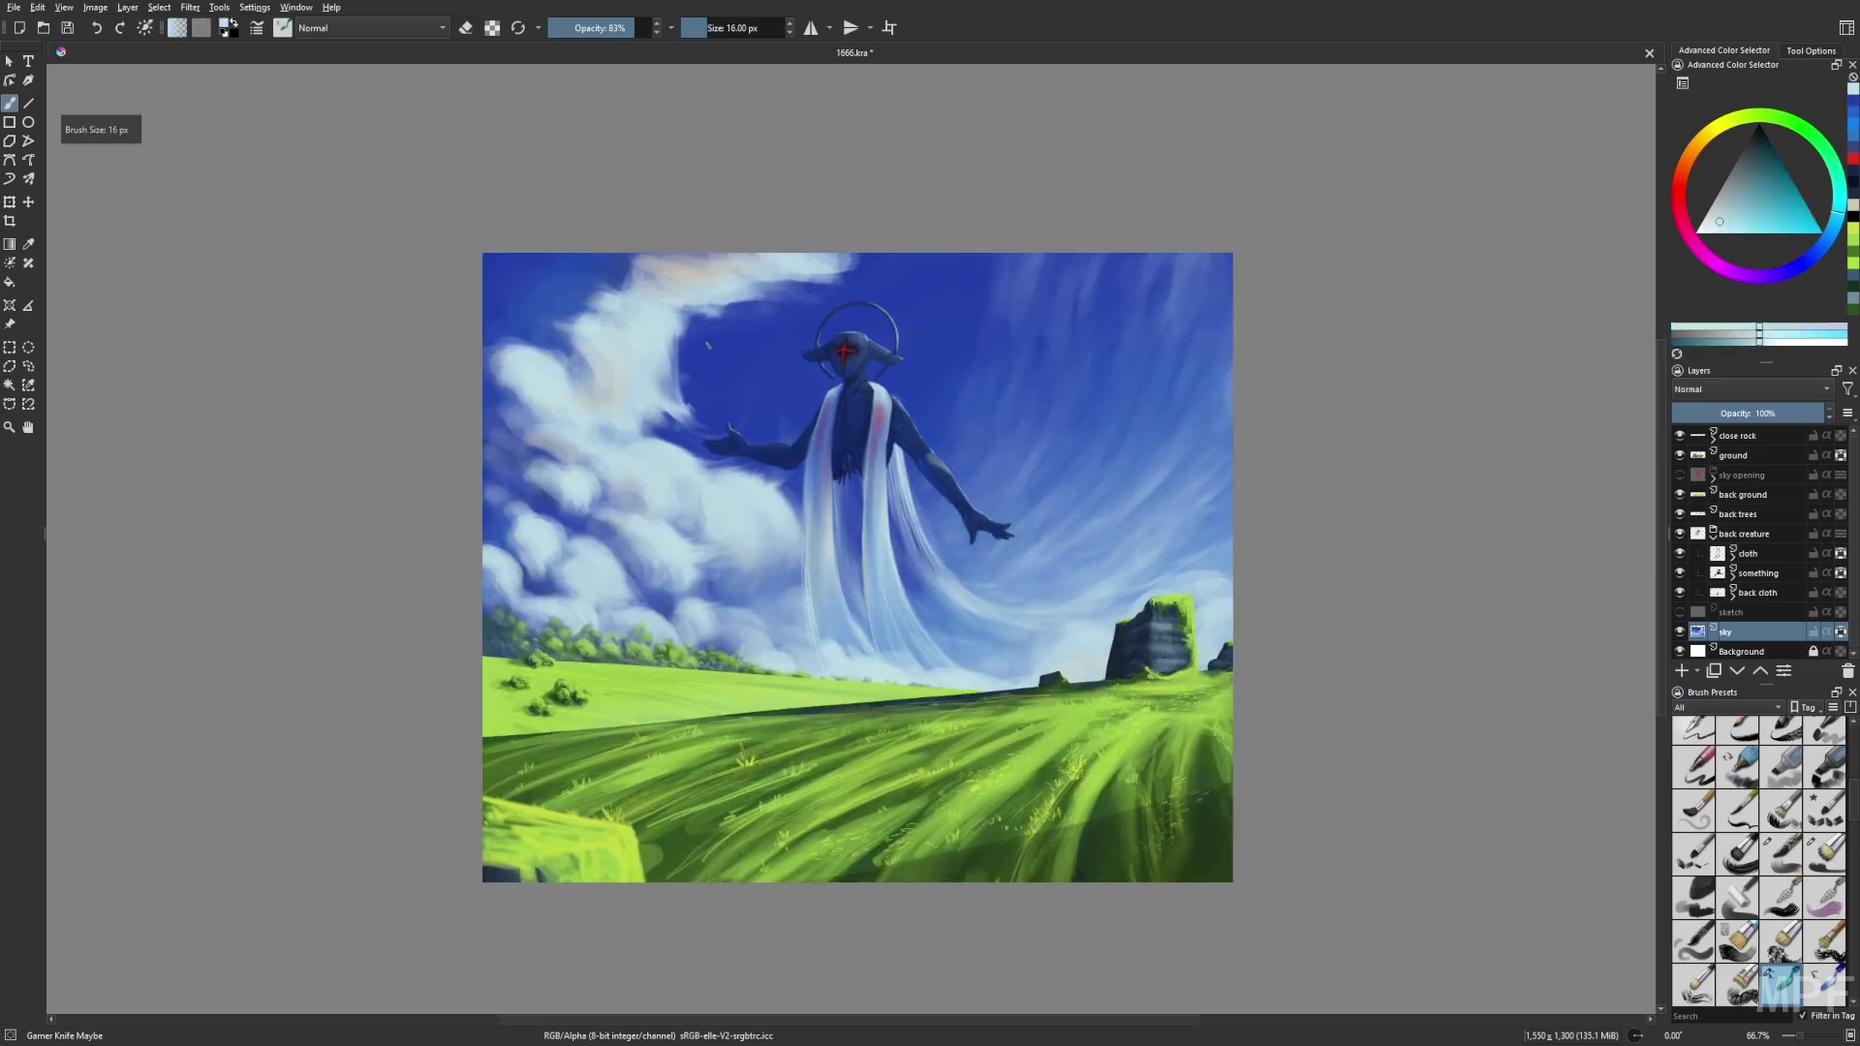
Shape the creature's torso and ragged waist strands on the something layer with the original rock brush at 30 px and Airbrush Soft.
click(1010, 685)
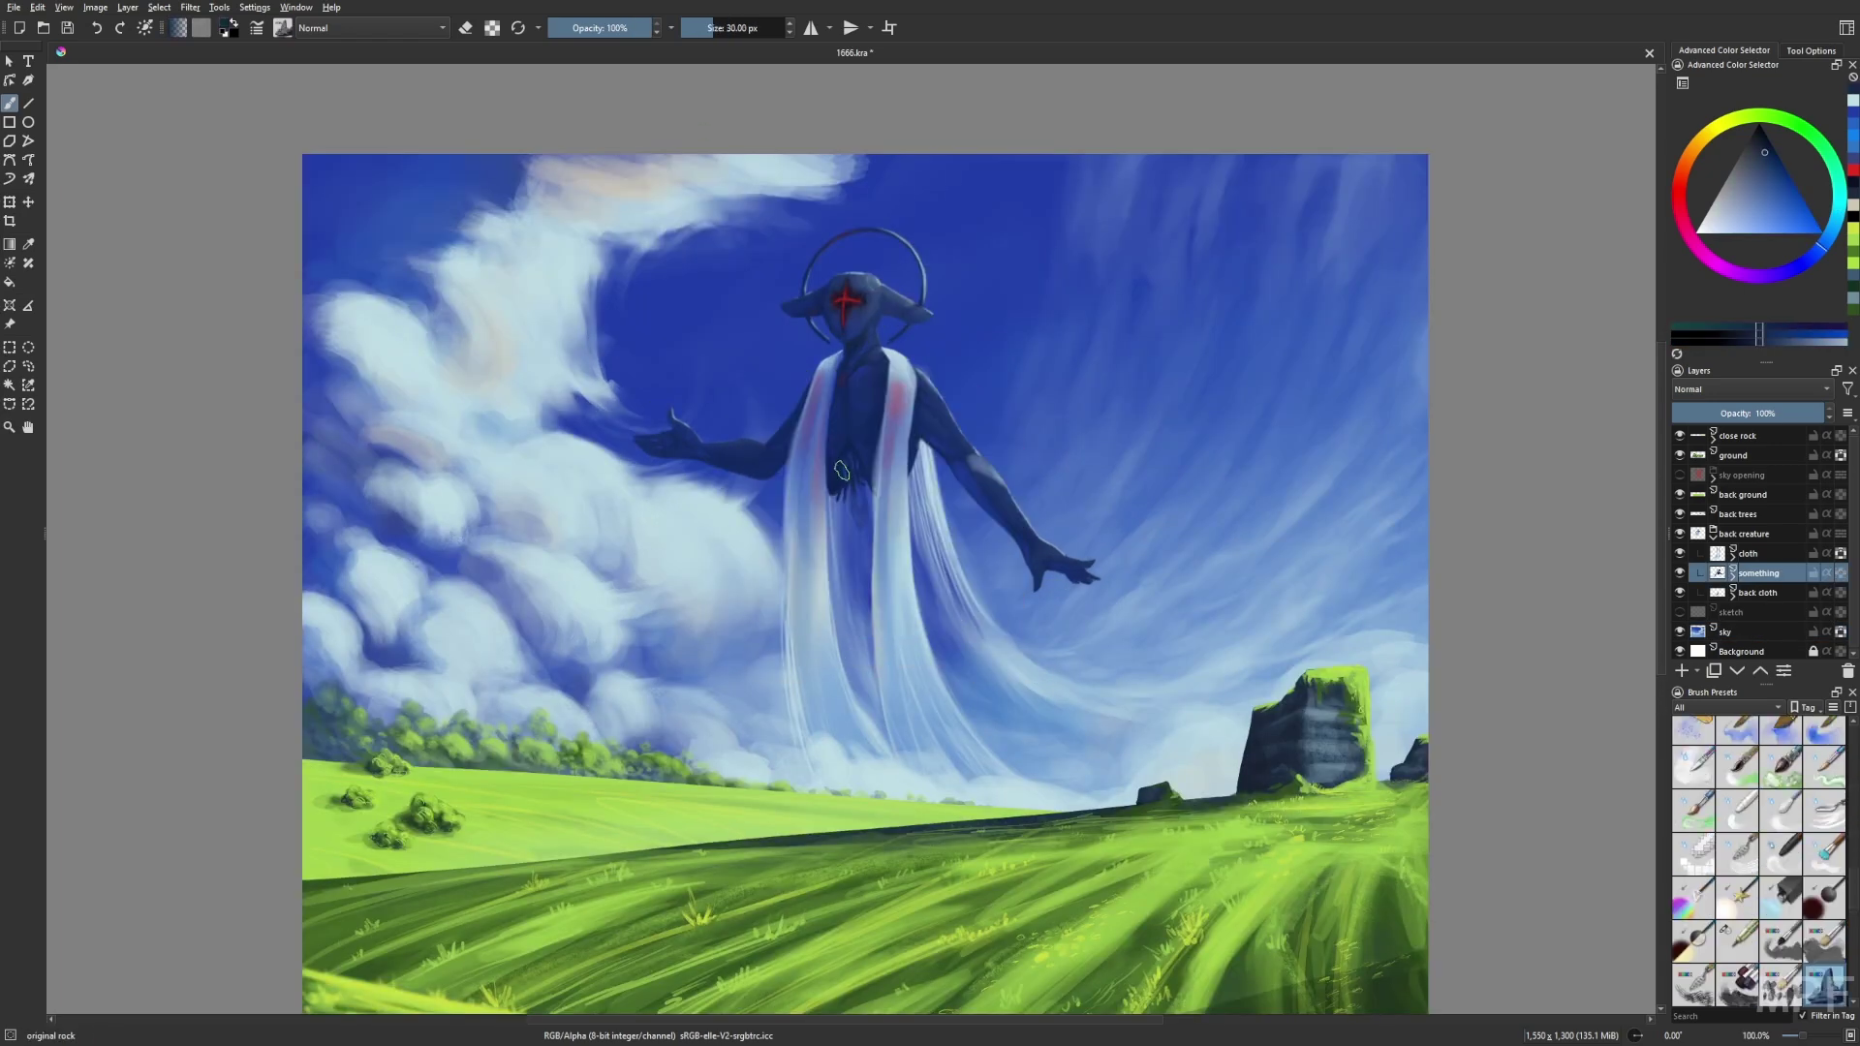
key(m)
key(slash)
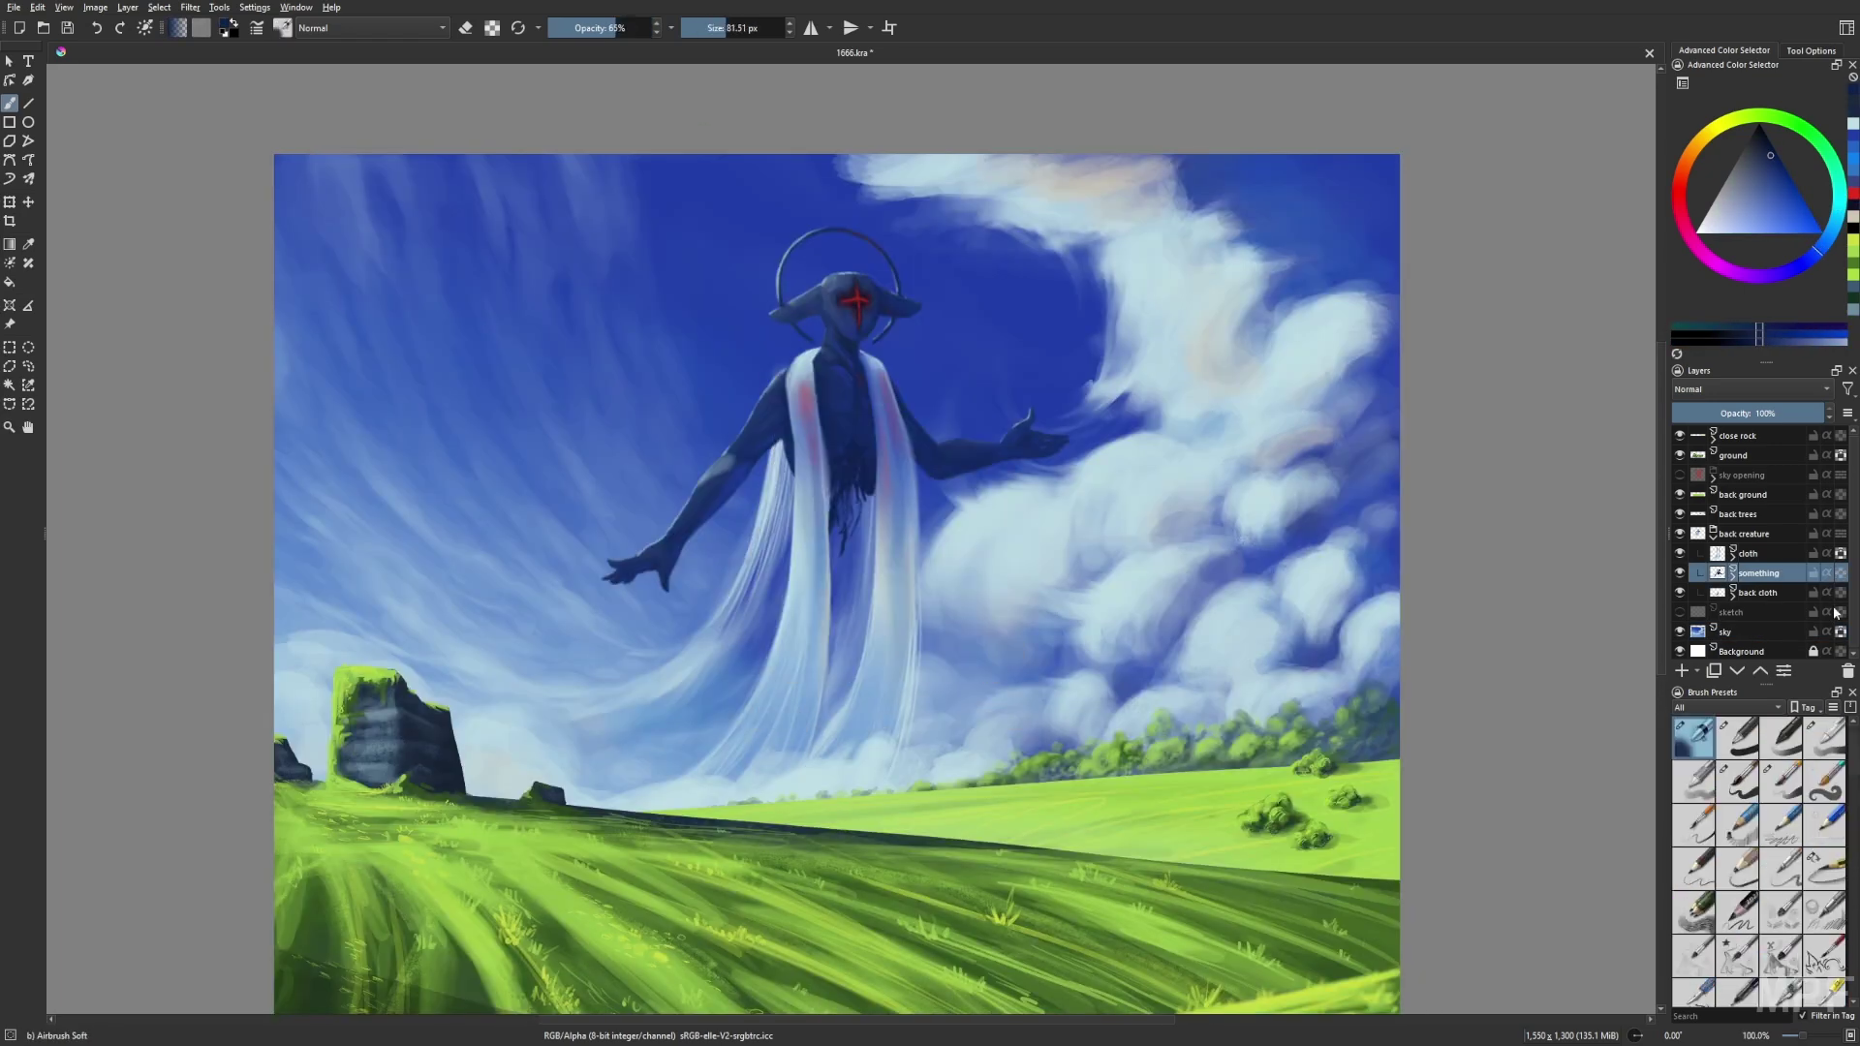
right_click(955, 691)
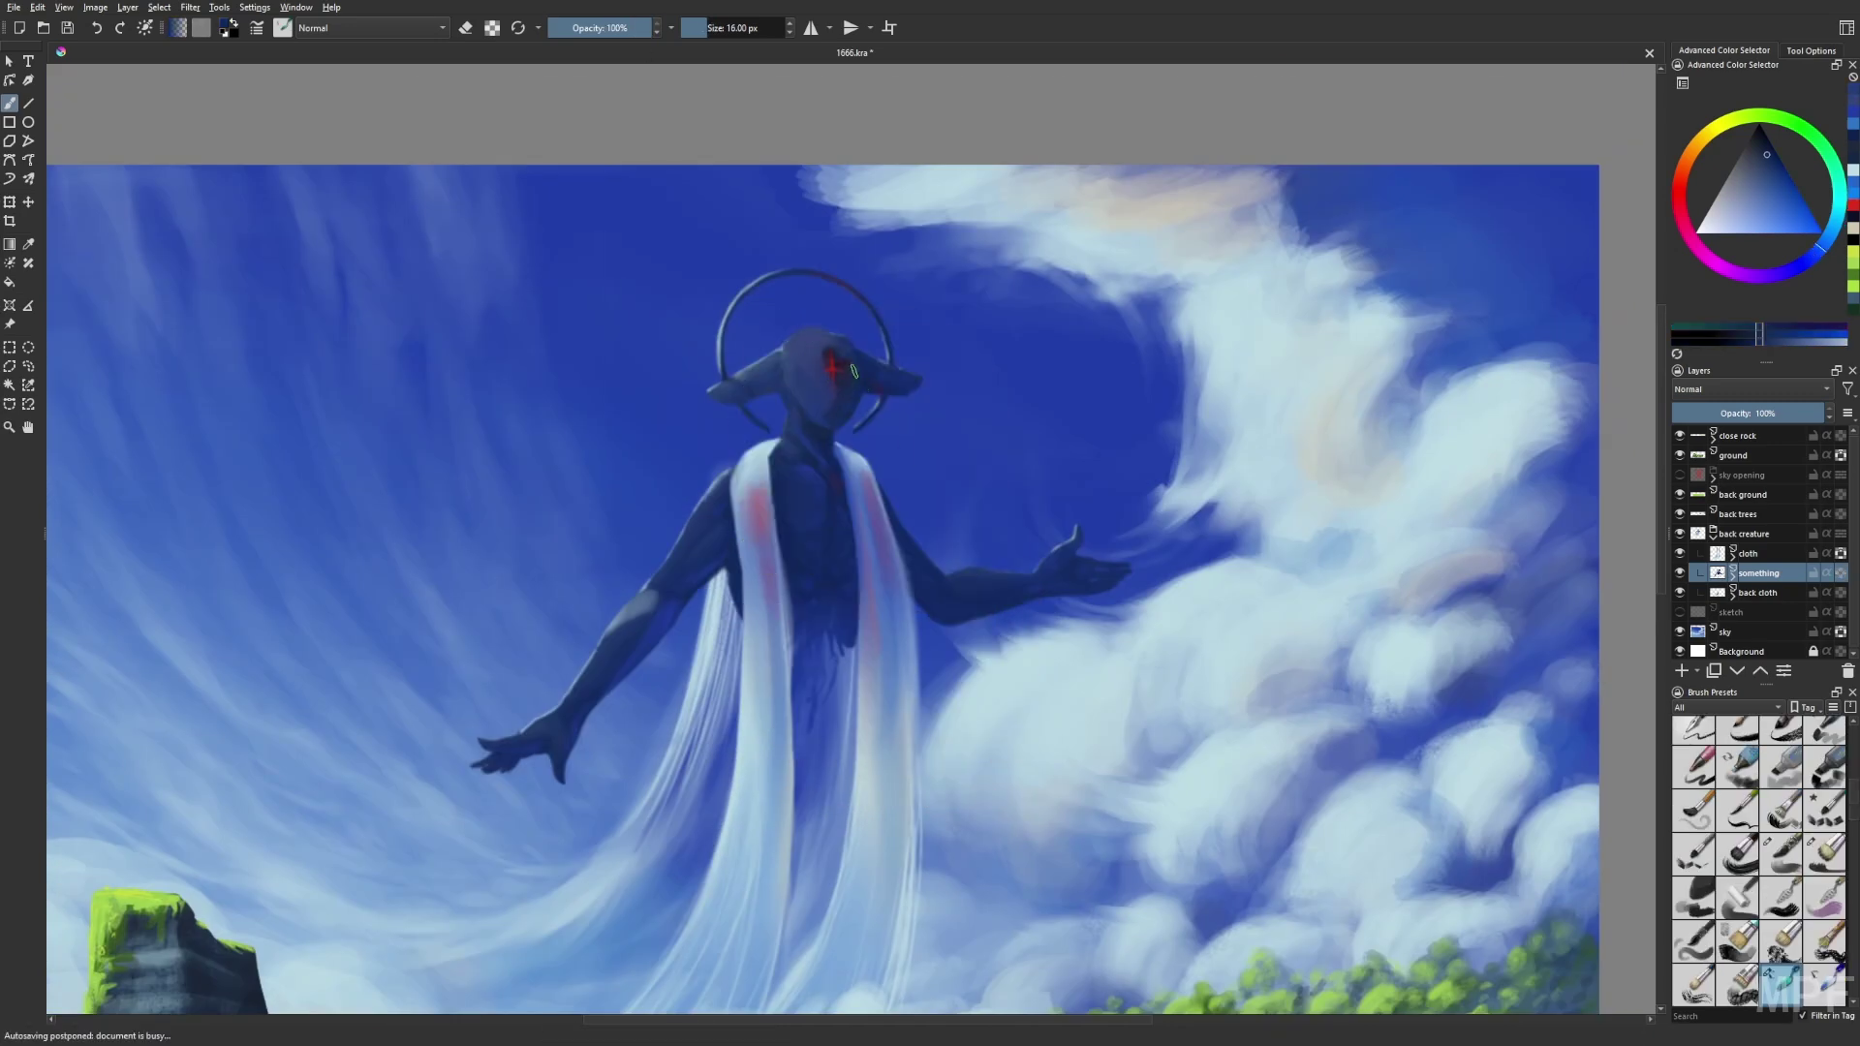
Paint over the red cross on the creature's face in dark blue with Gamer Knife Maybe at 100% opacity, using 16 px and 12 px sizes.
key(m)
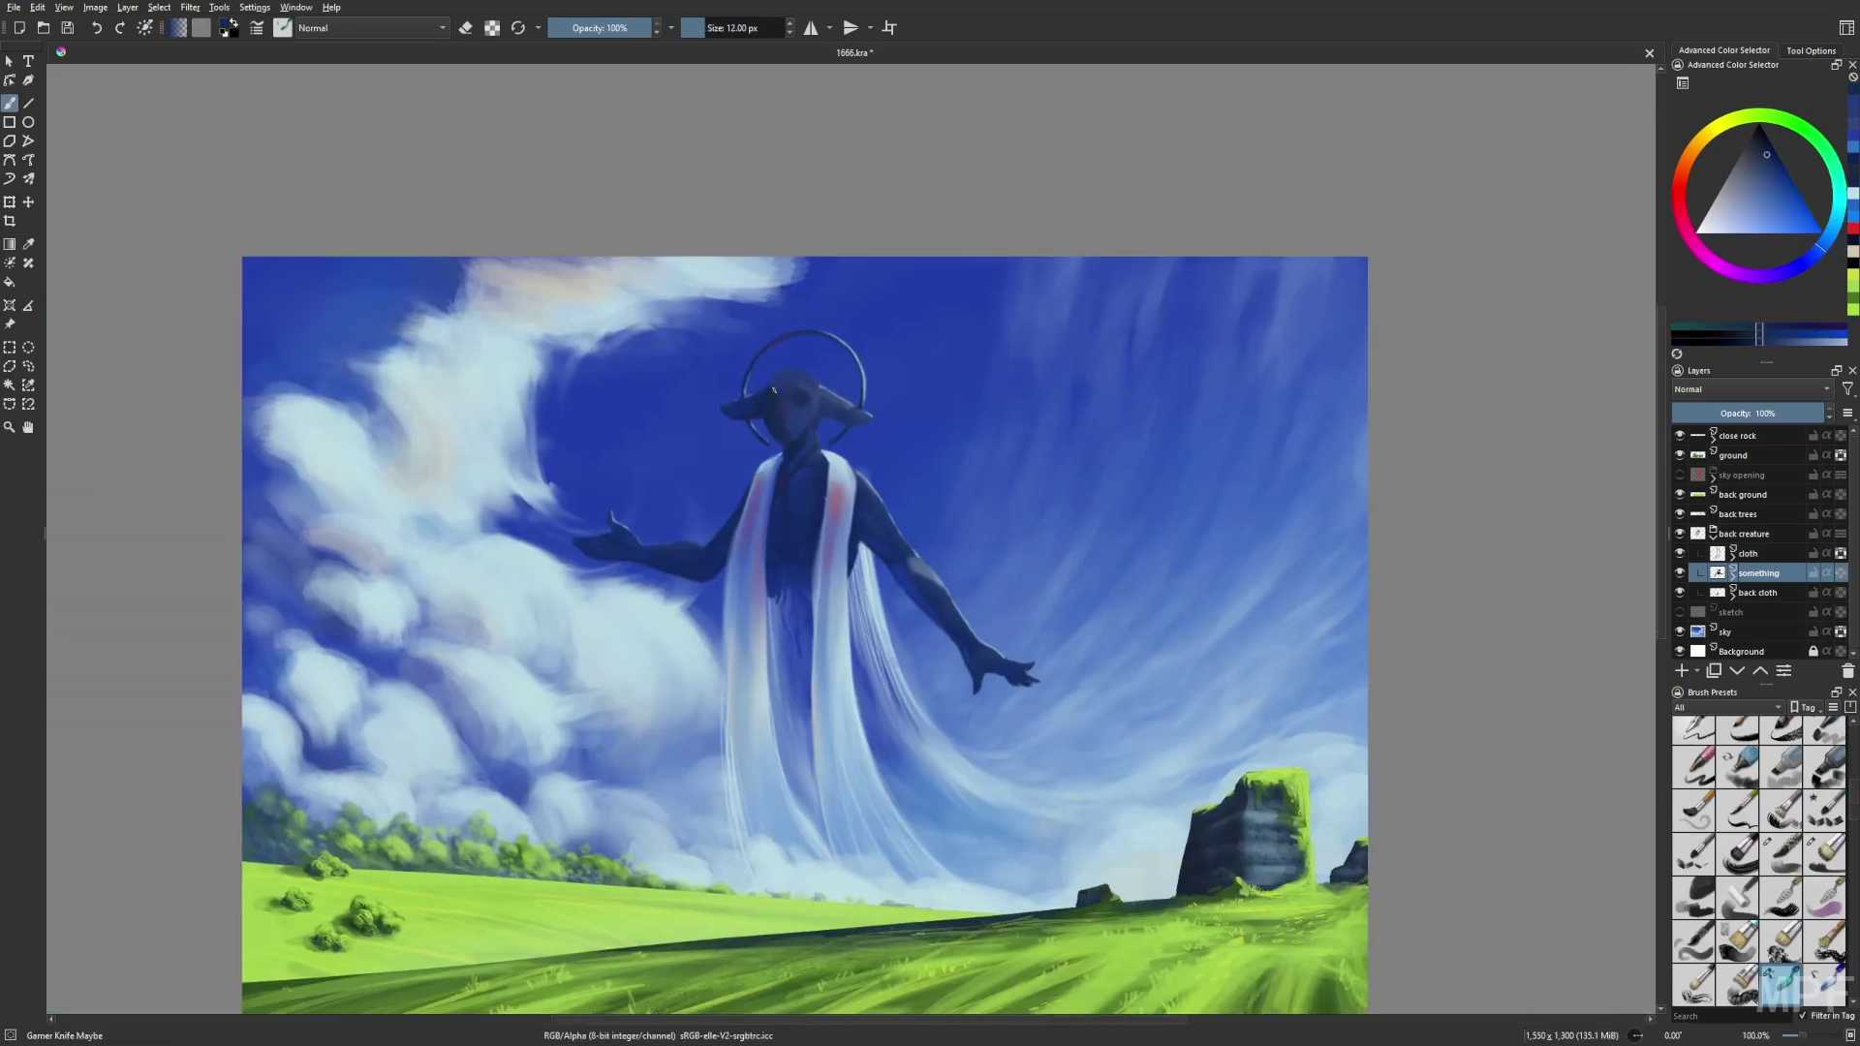
key(m)
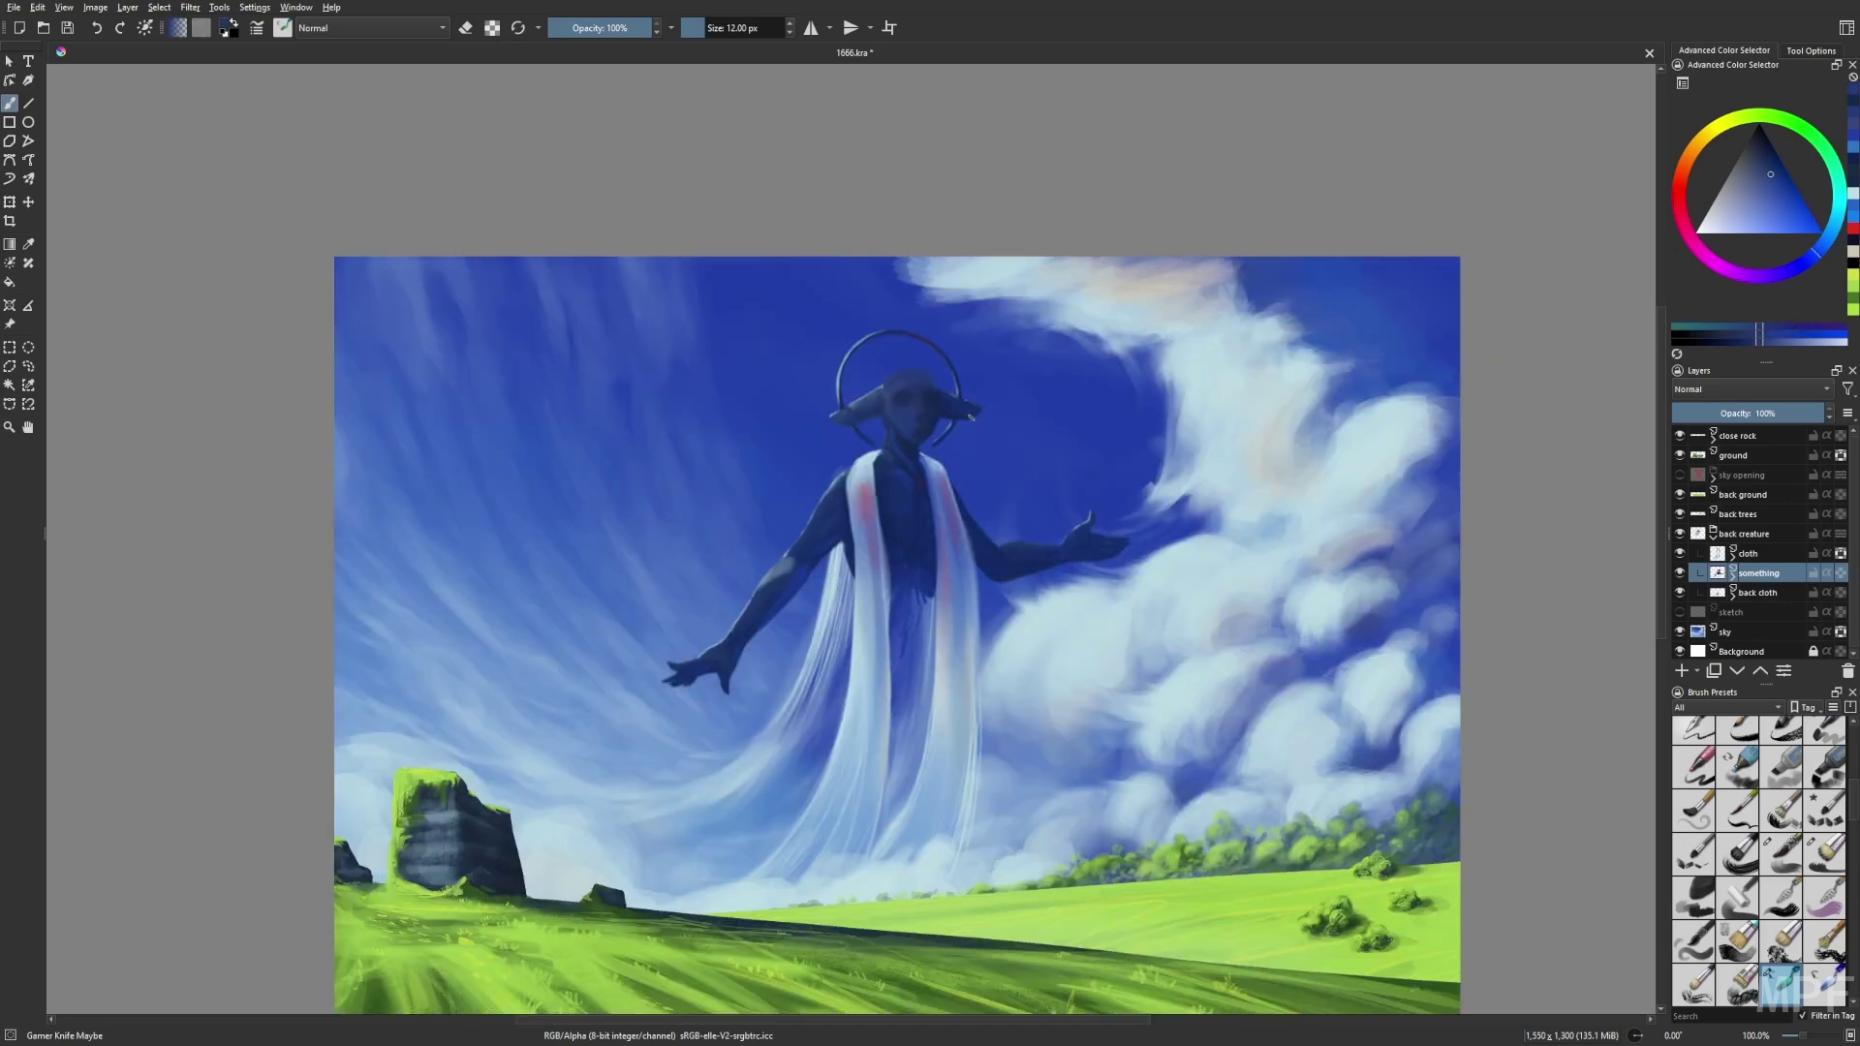
key(m)
key(m)
right_click(895, 415)
click(915, 402)
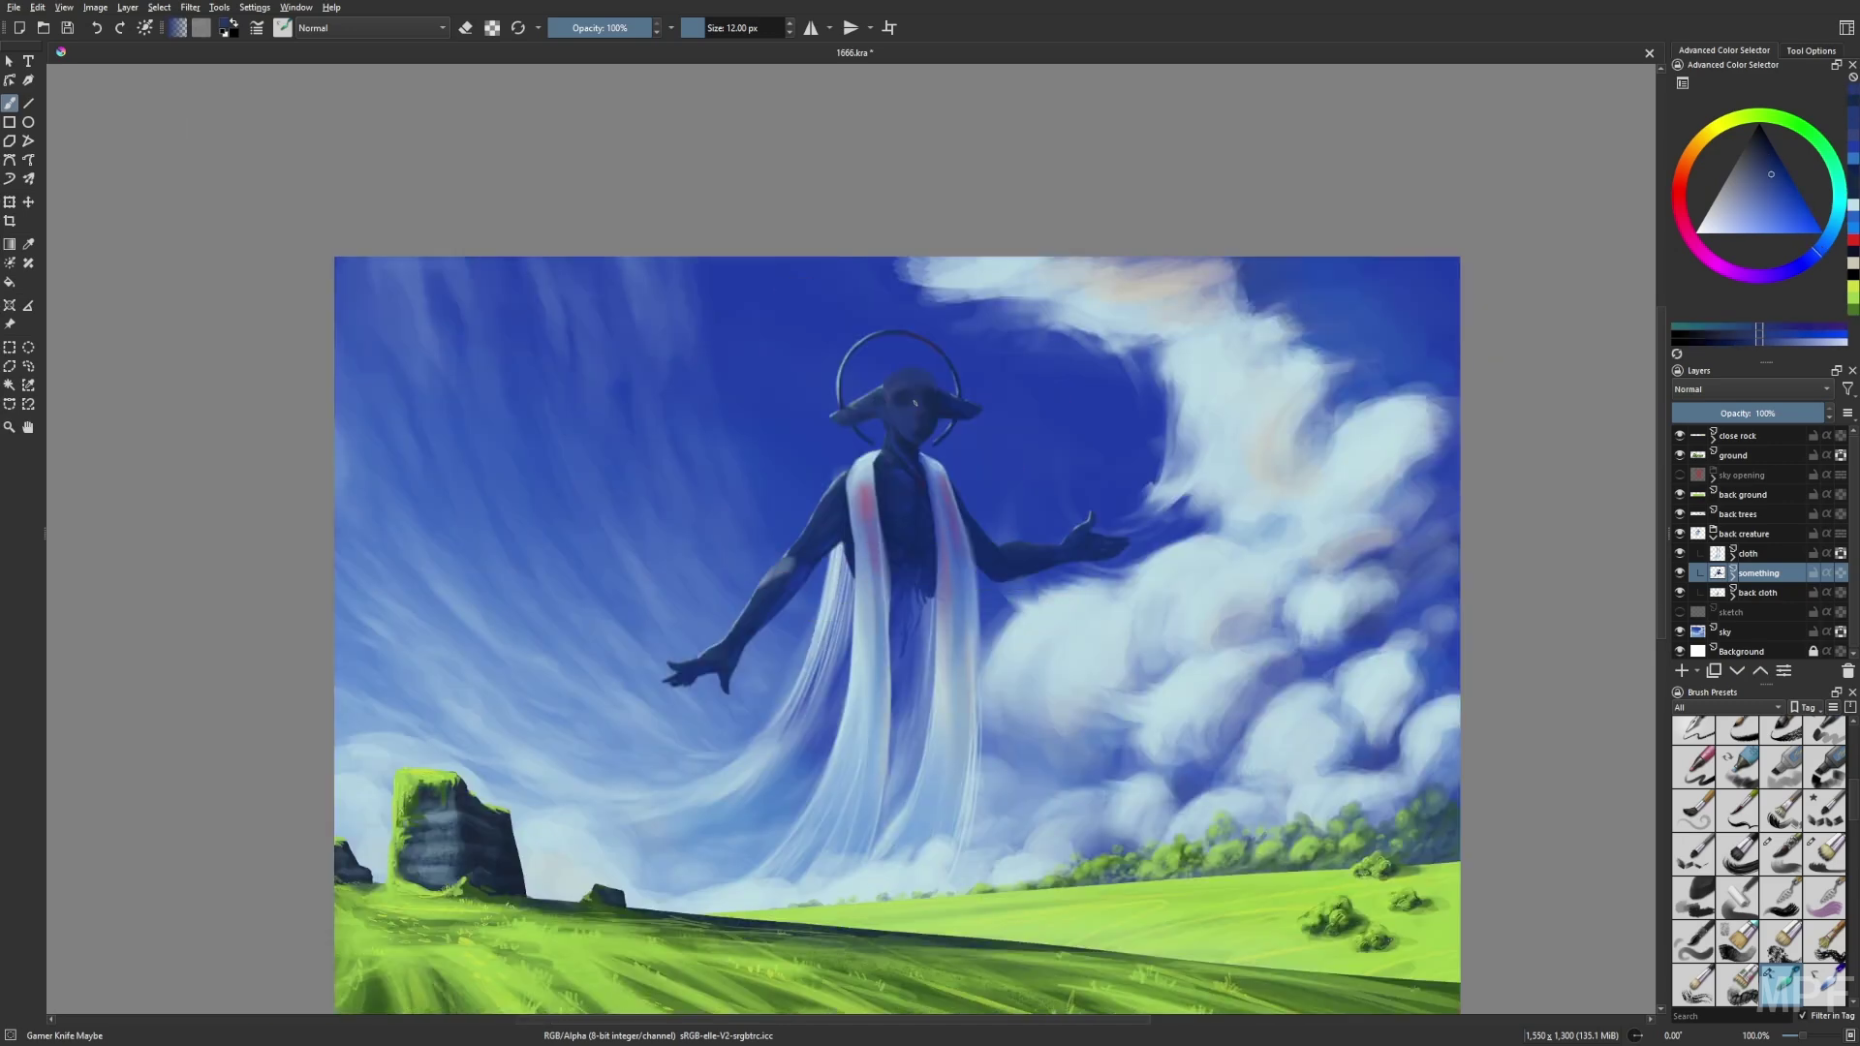
key(m)
key(m)
scroll(853, 620, down, 1)
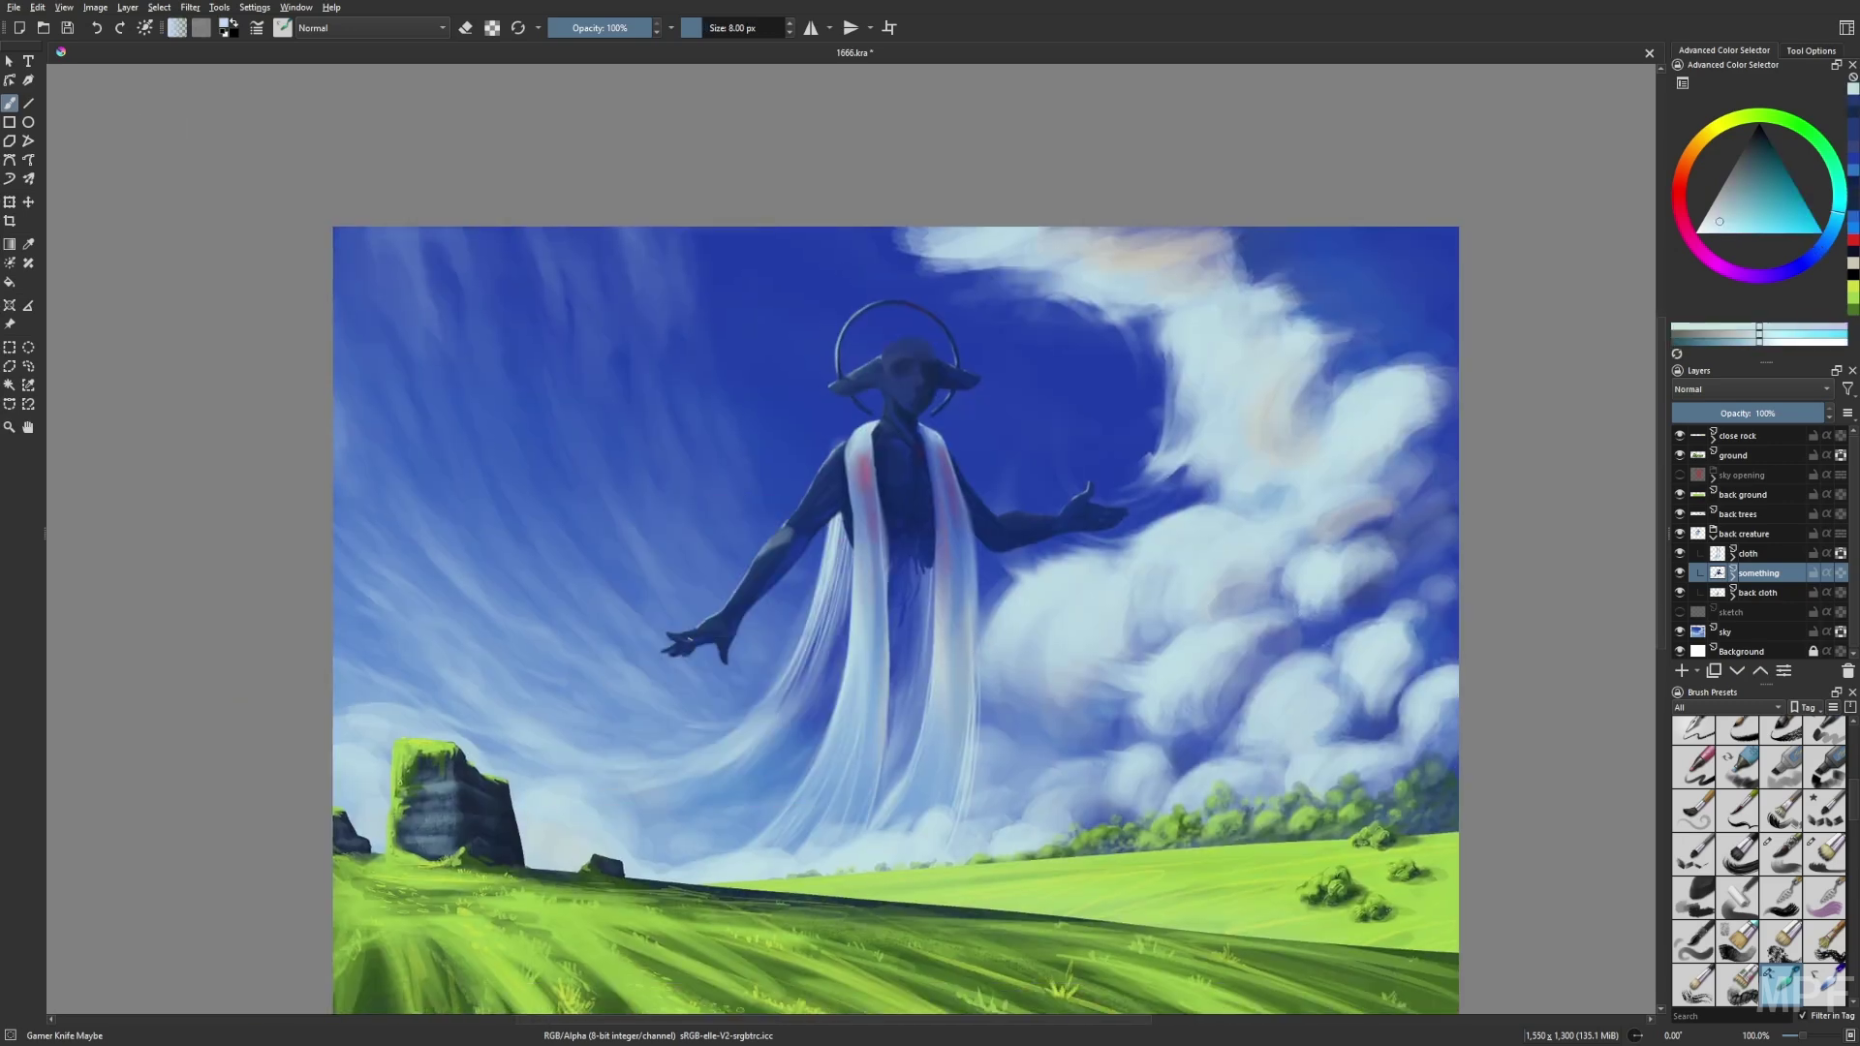
Build the creature's facial features with small Gamer Knife Maybe strokes between 4 px and 8 px at 100% opacity.
key(m)
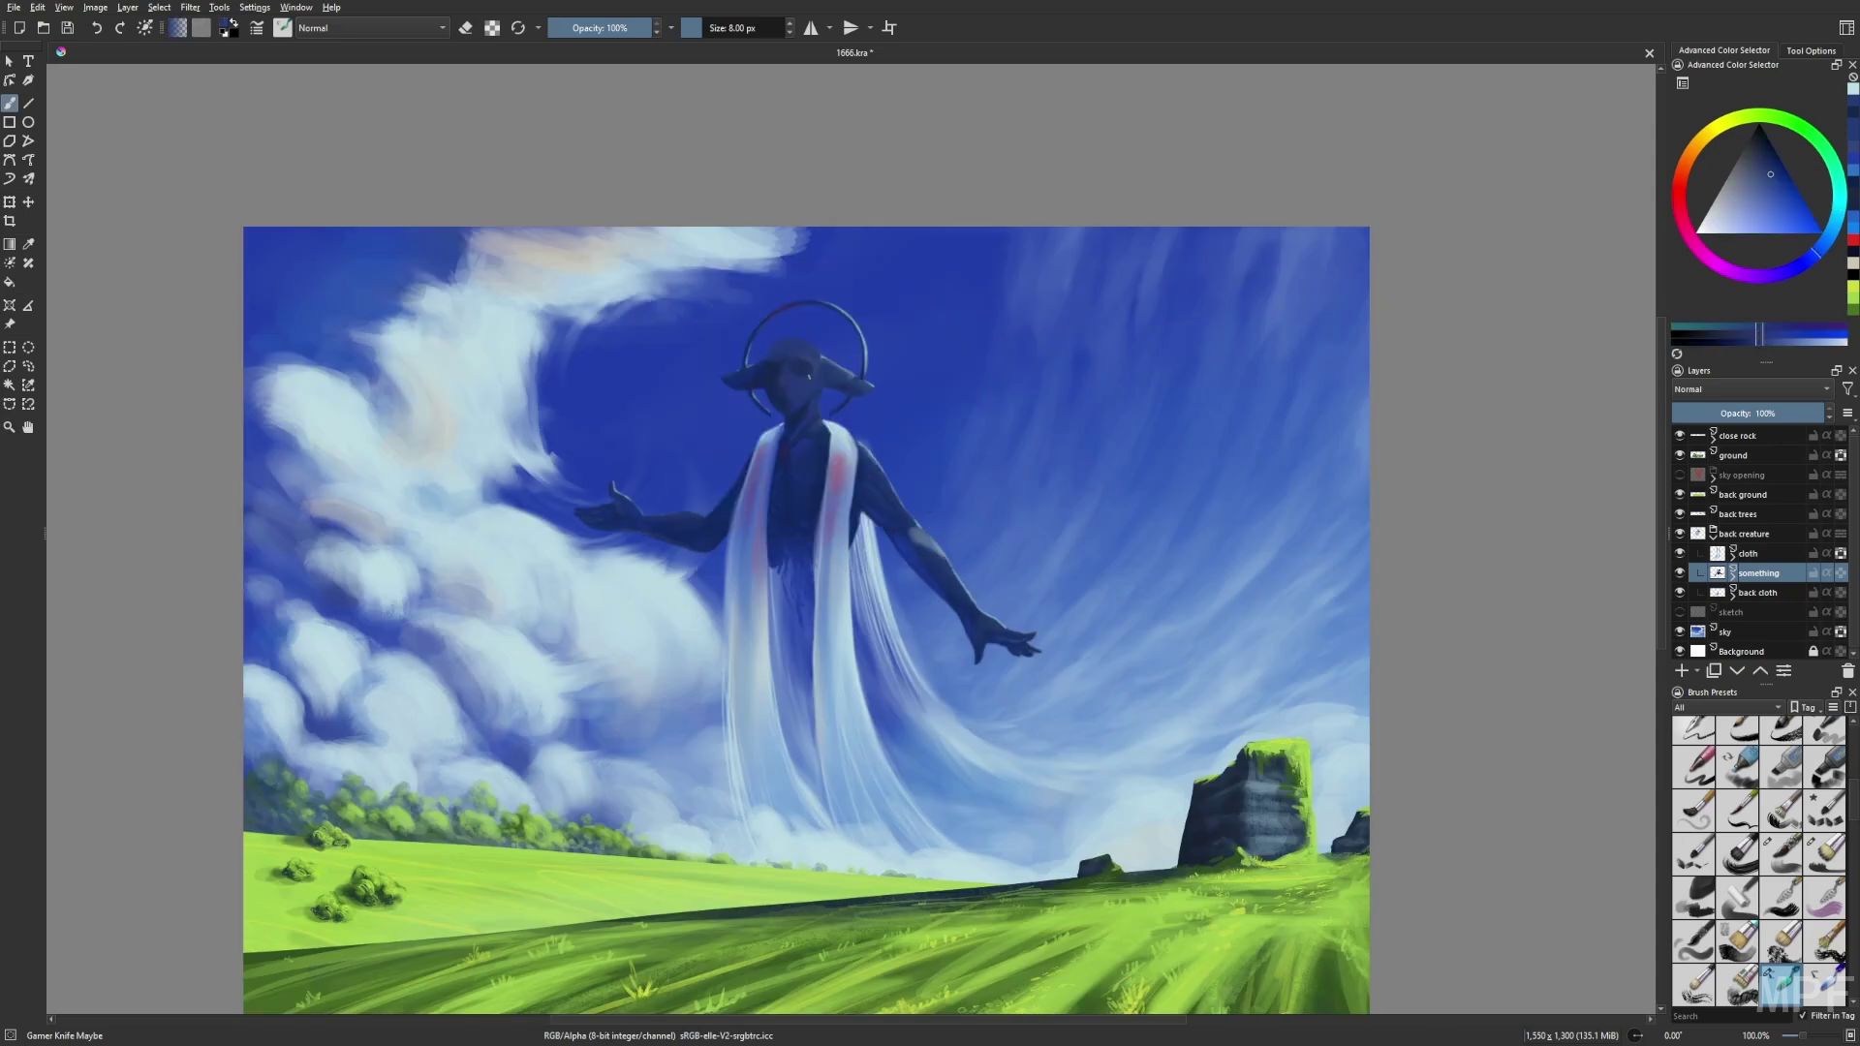
key(m)
key(bracketleft)
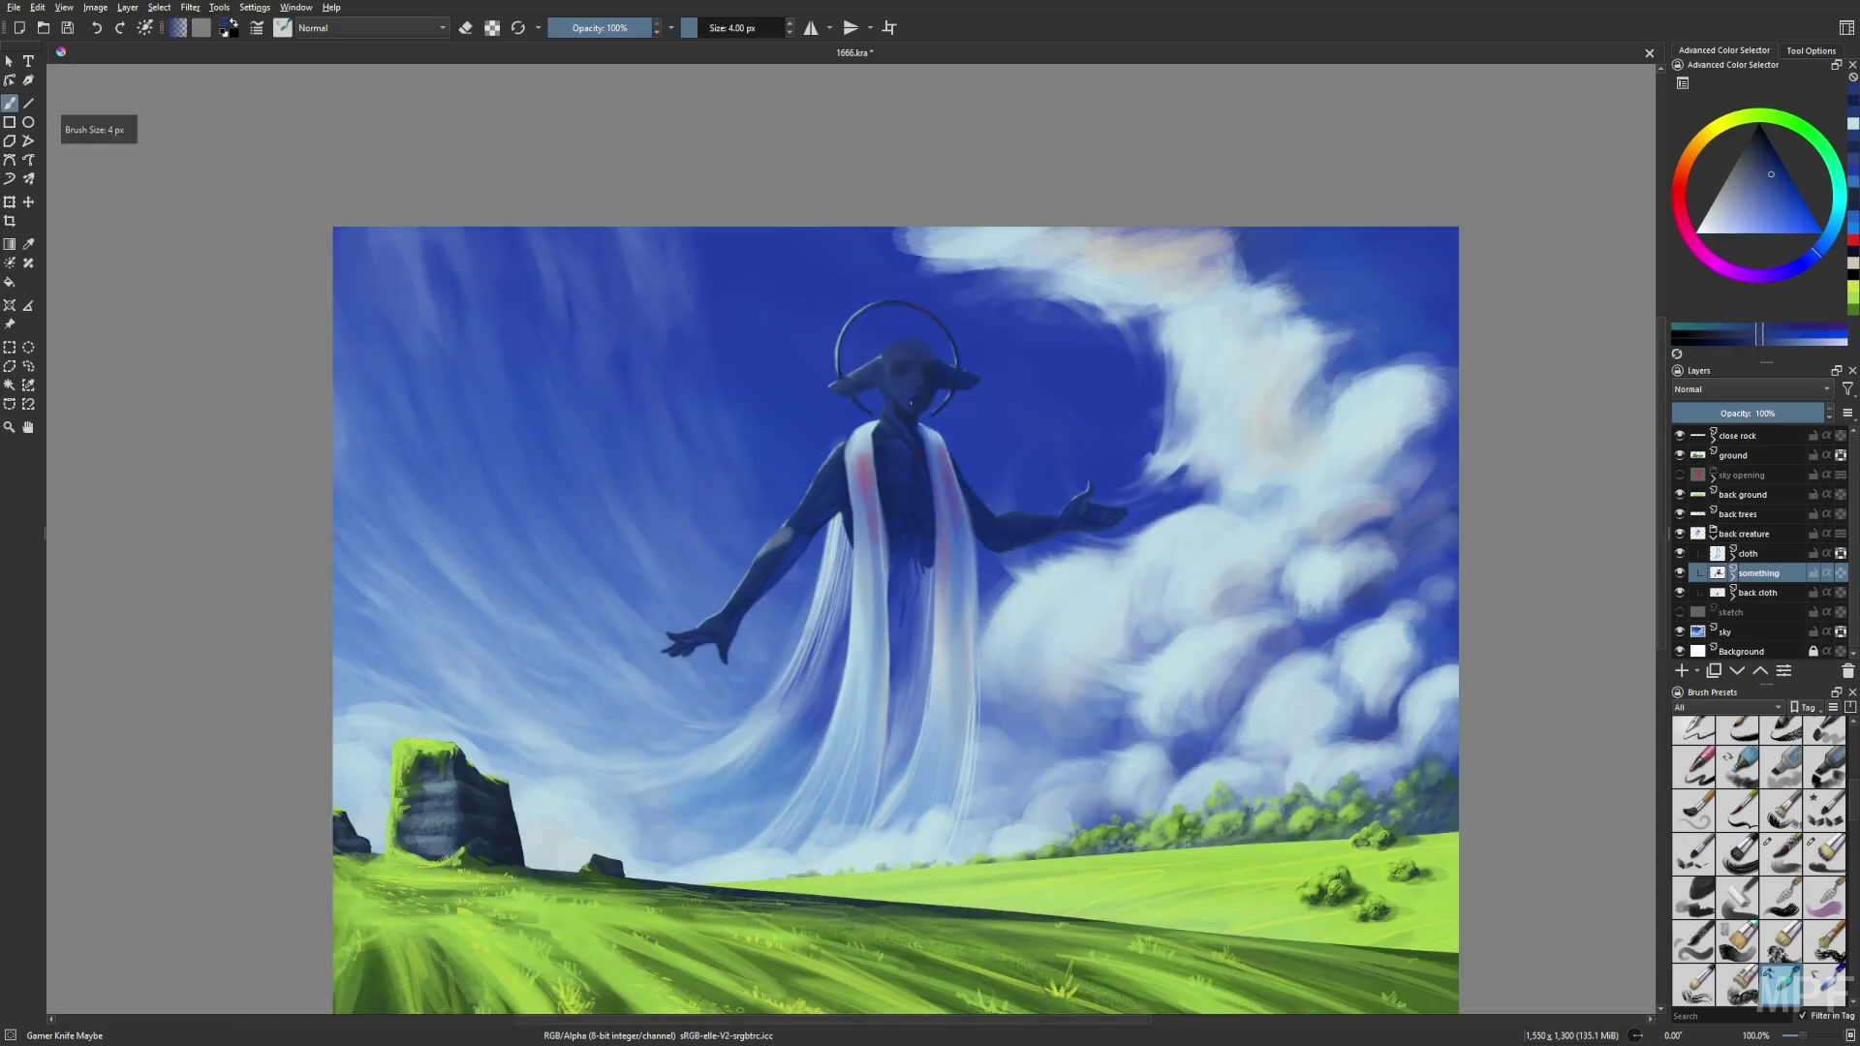
key(m)
key(bracketright)
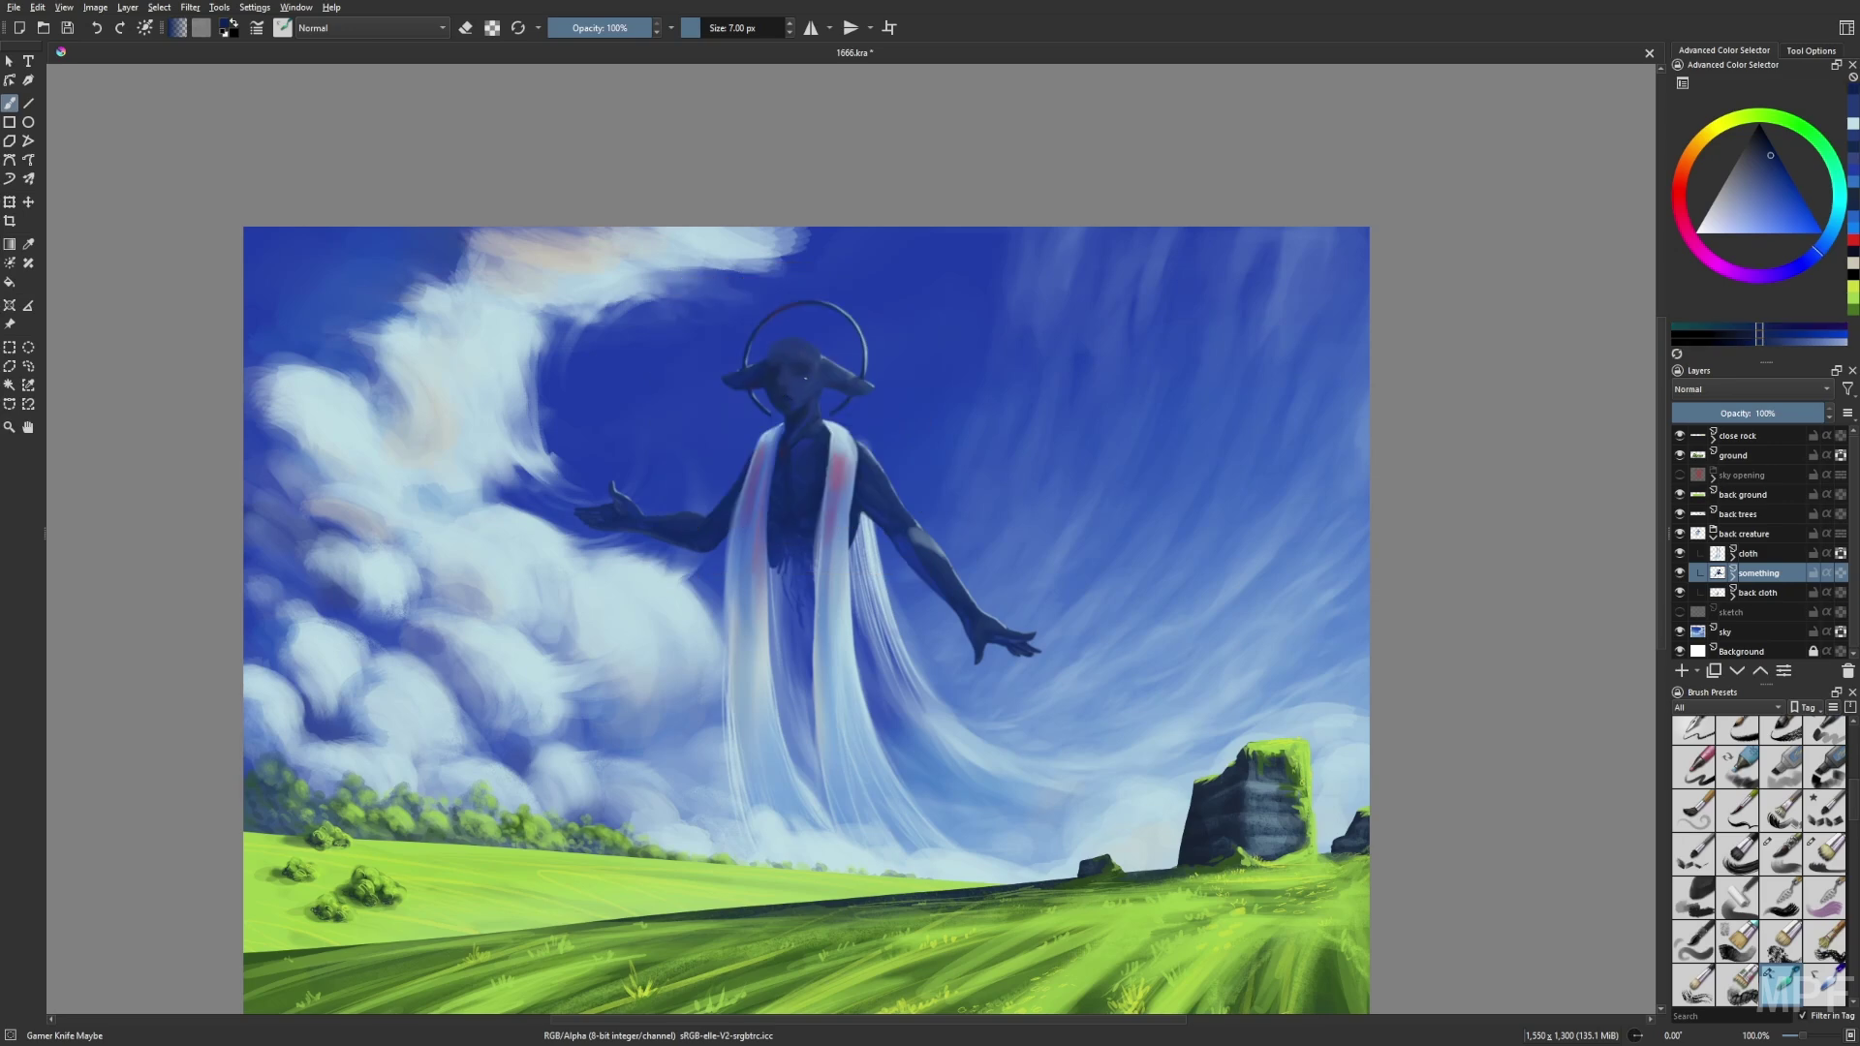
key(m)
key(bracketright)
Refine the creature's head and ears in sampled blues with a 10 px Gamer Knife Maybe at 100% opacity.
right_click(960, 406)
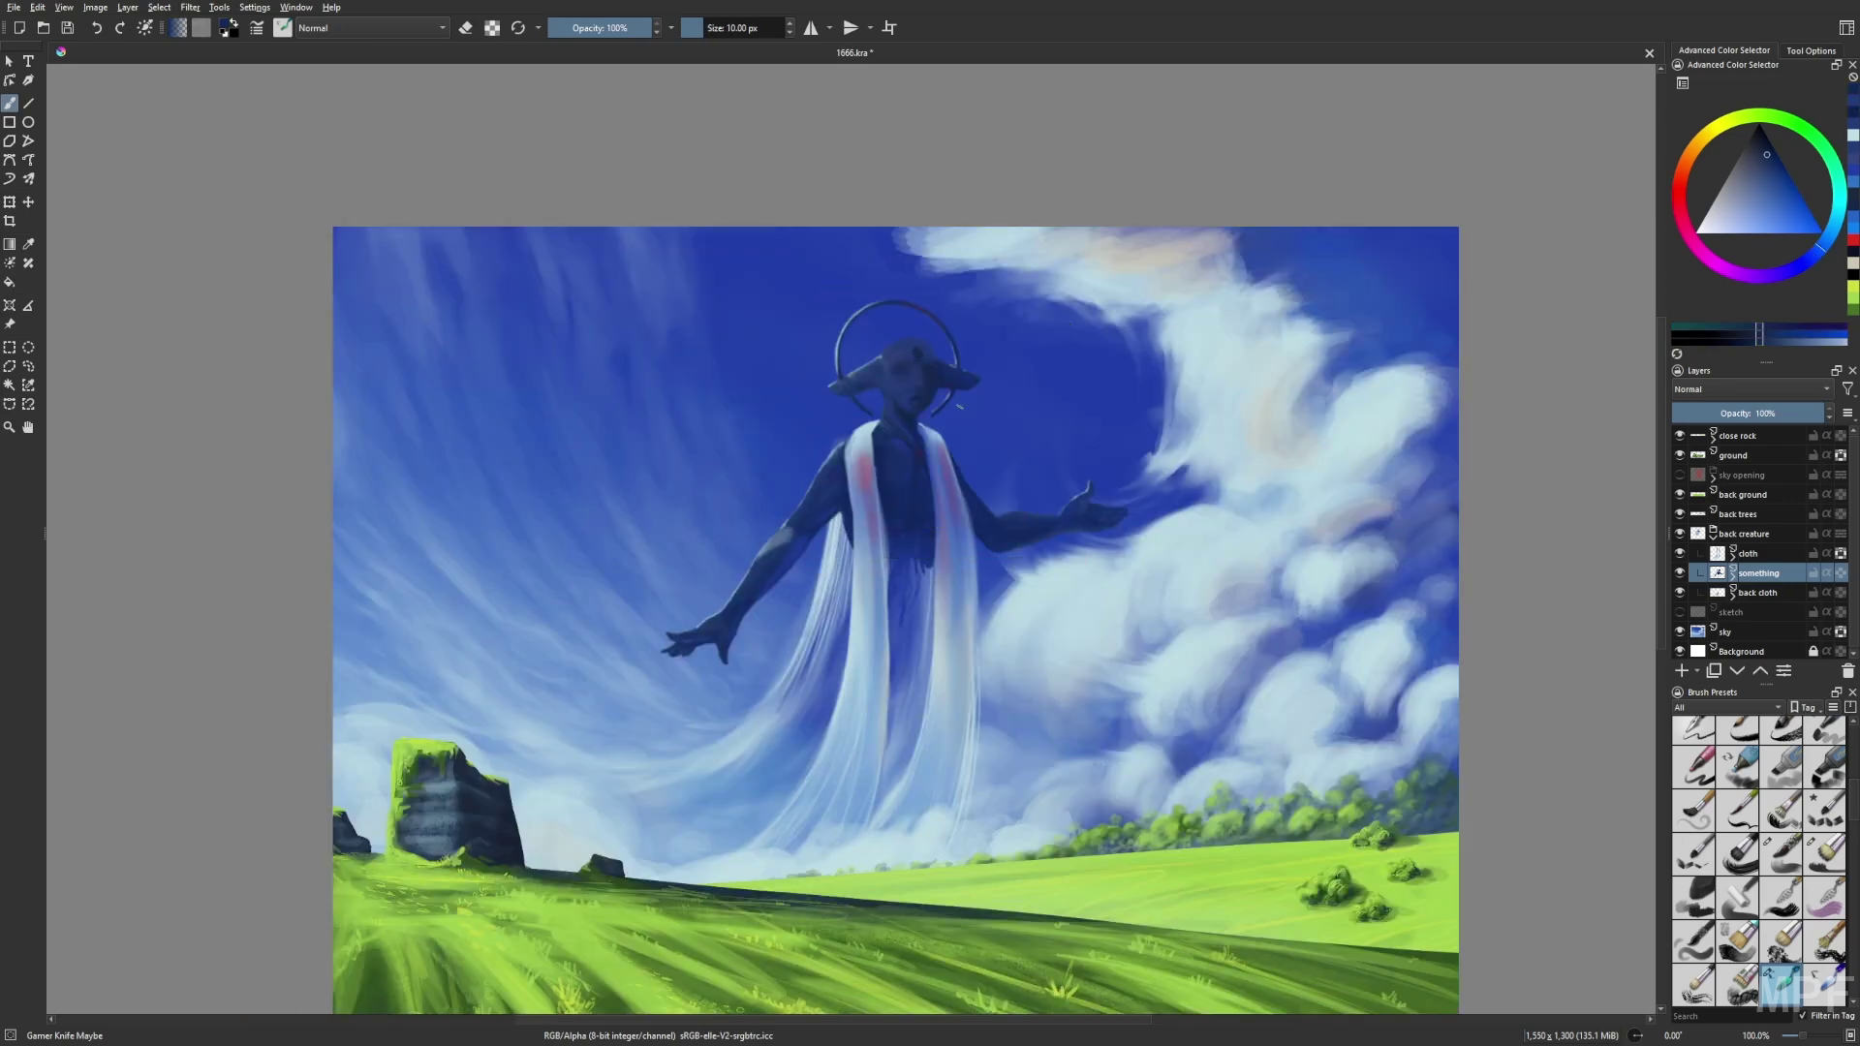
ctrl+click(959, 370)
key(m)
key(m)
key(bracketright)
key(bracketright)
key(m)
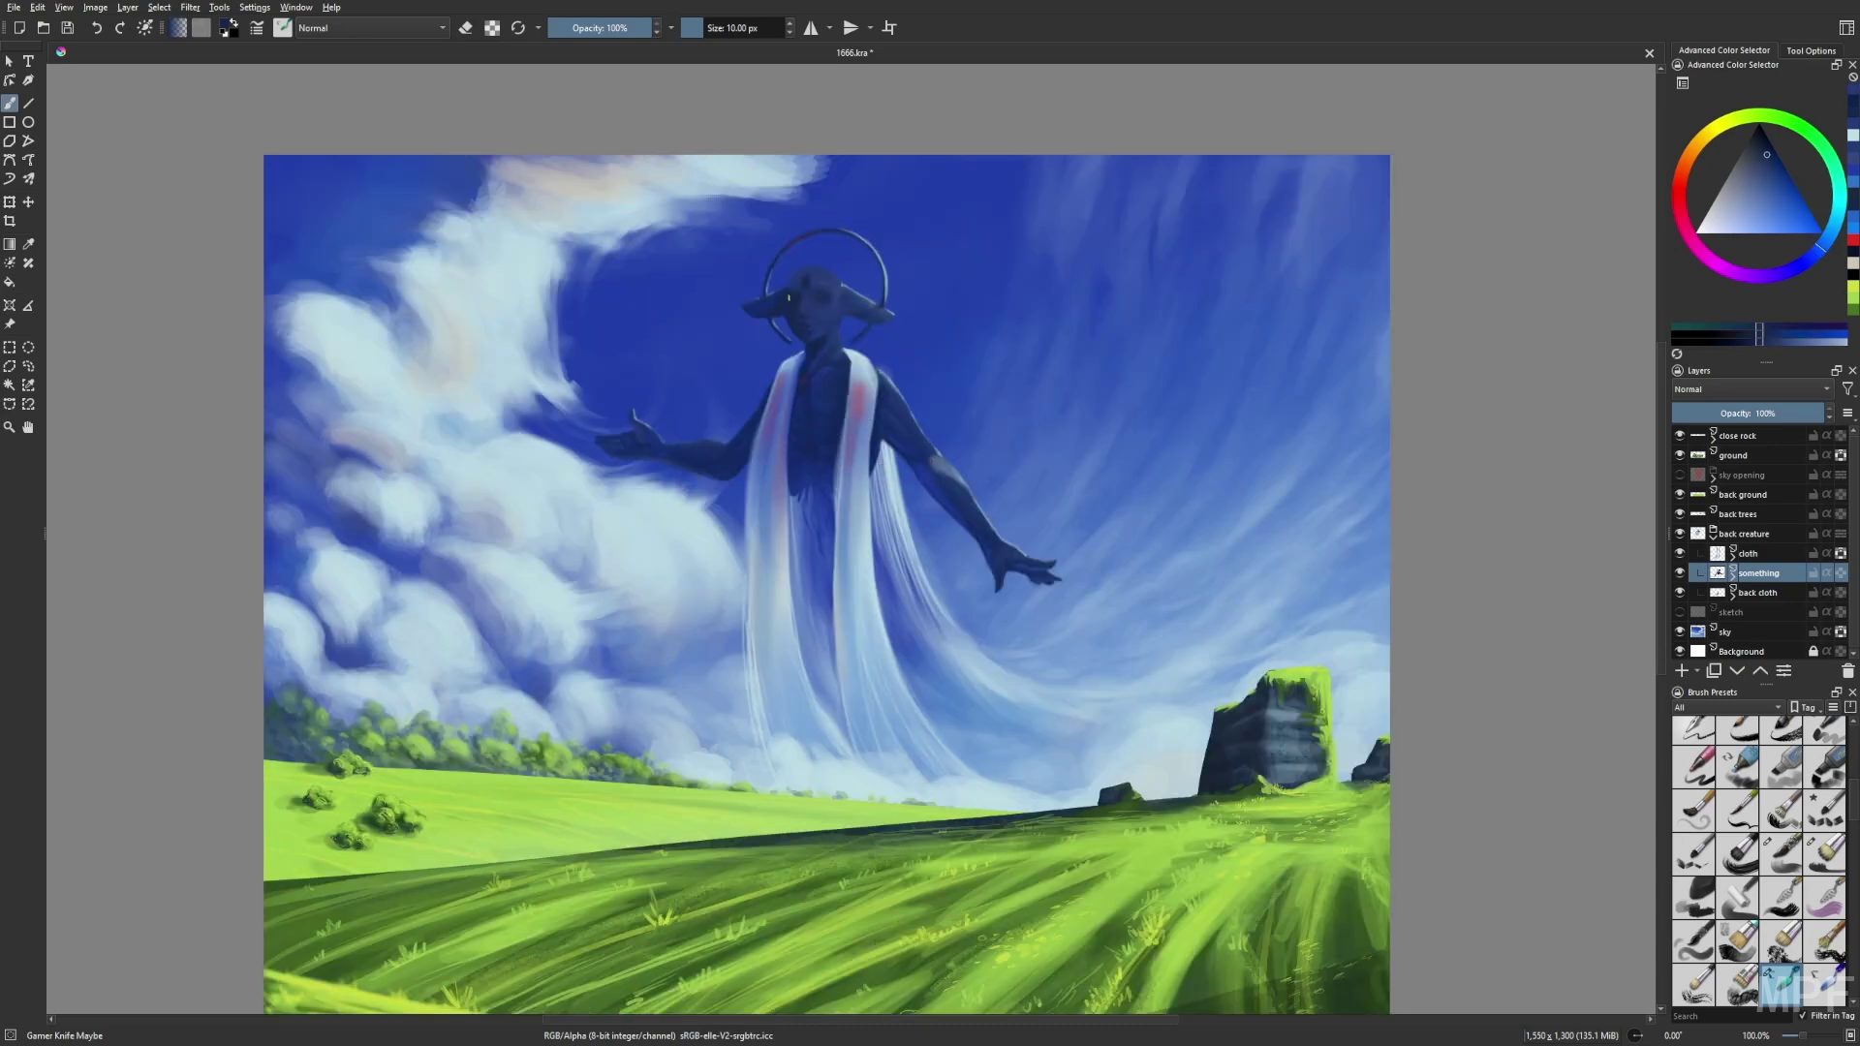
key(m)
right_click(859, 303)
right_click(914, 313)
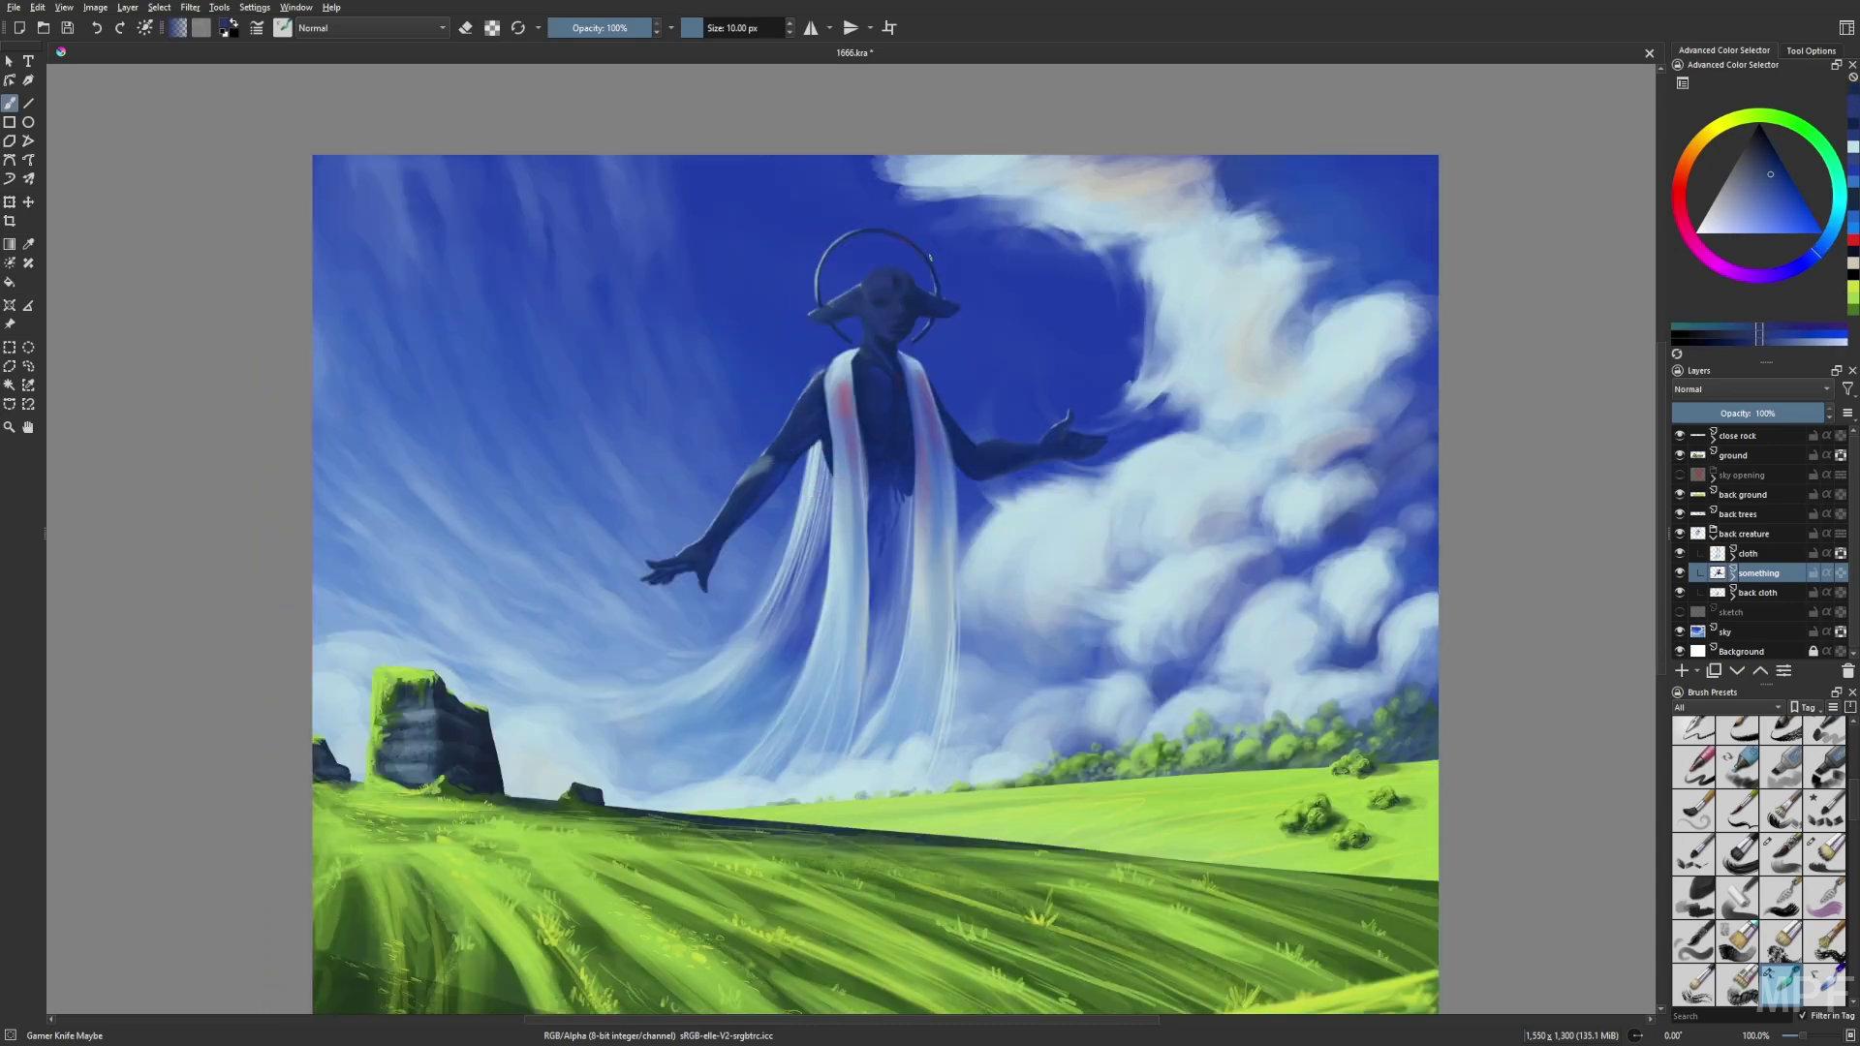
right_click(915, 313)
right_click(945, 346)
Blend softer shading over the creature's face and head with Gamer Knife Maybe lowered to 32% opacity.
key(i)
key(i)
key(i)
key(i)
key(i)
key(i)
key(i)
right_click(986, 547)
right_click(987, 547)
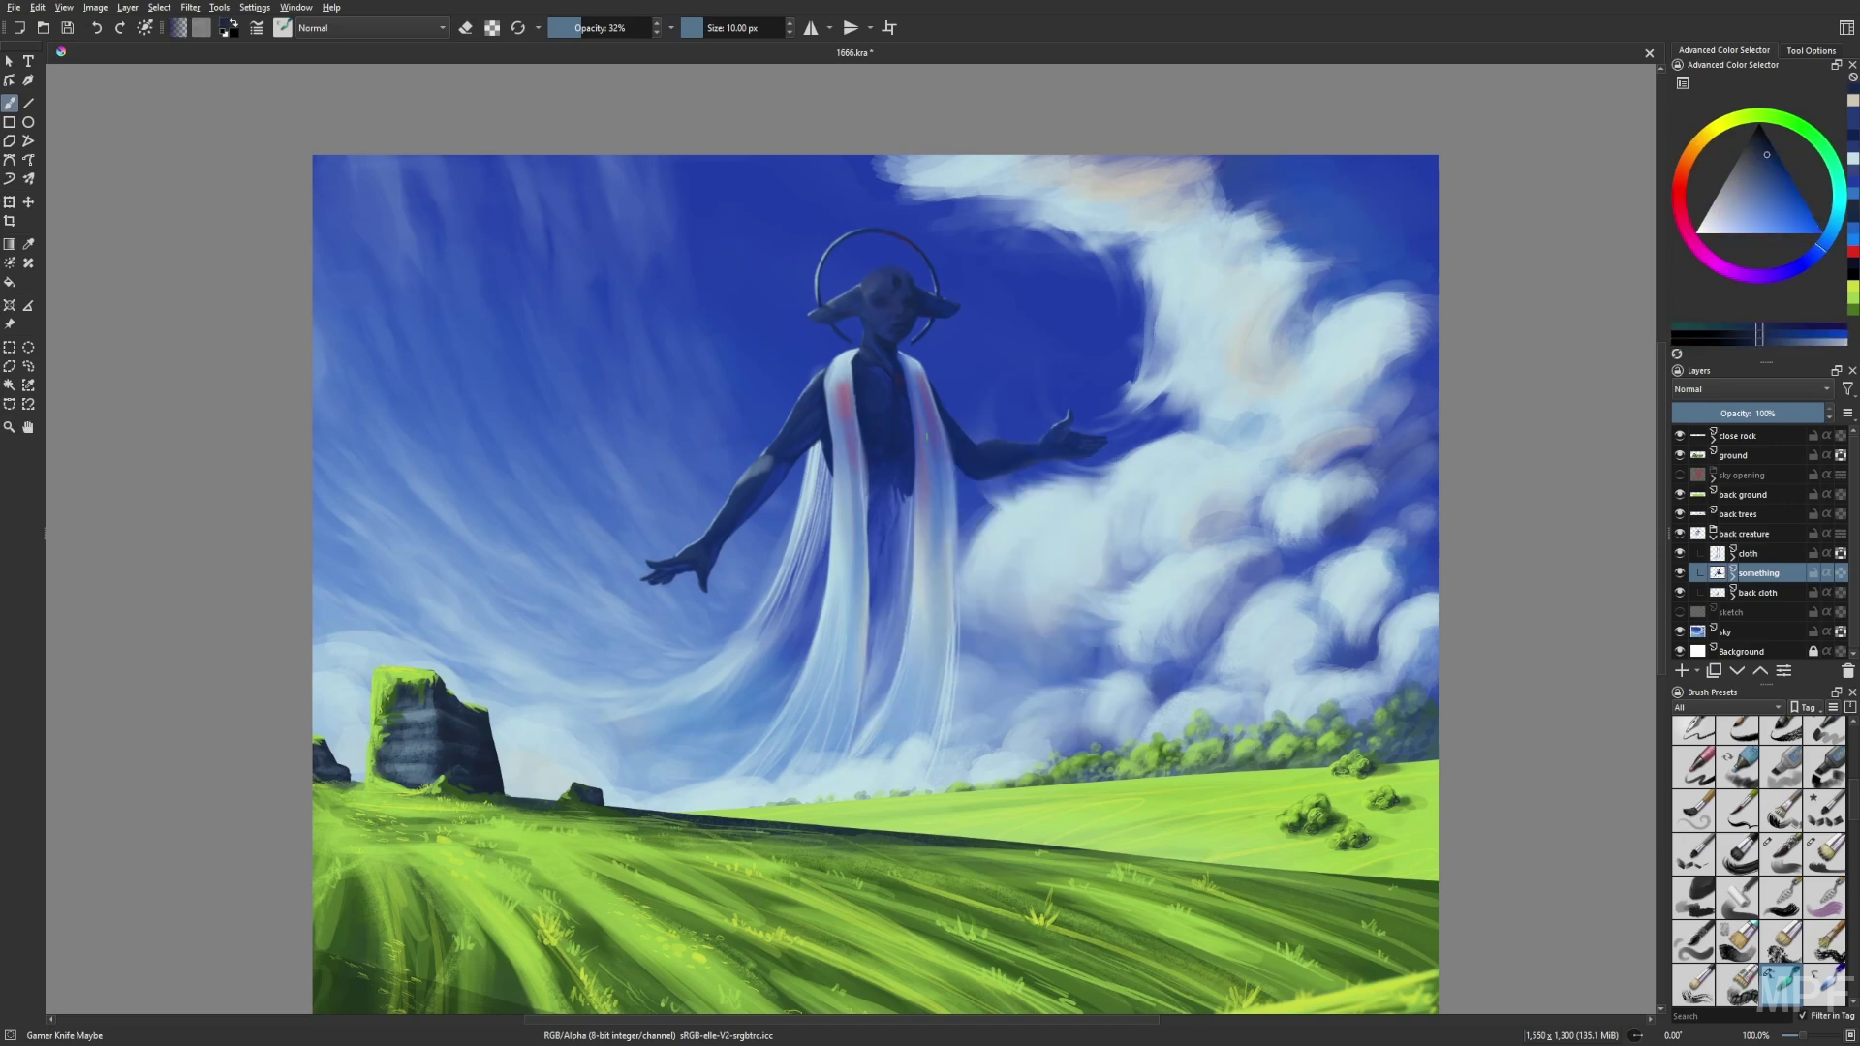
key(bracketright)
key(bracketright)
key(m)
key(m)
key(bracketleft)
key(bracketleft)
key(o)
key(o)
key(o)
Draw fine details on the creature's face with the 3 px liner at 100% opacity and touch up with a 6 px Gamer Knife Maybe.
key(slash)
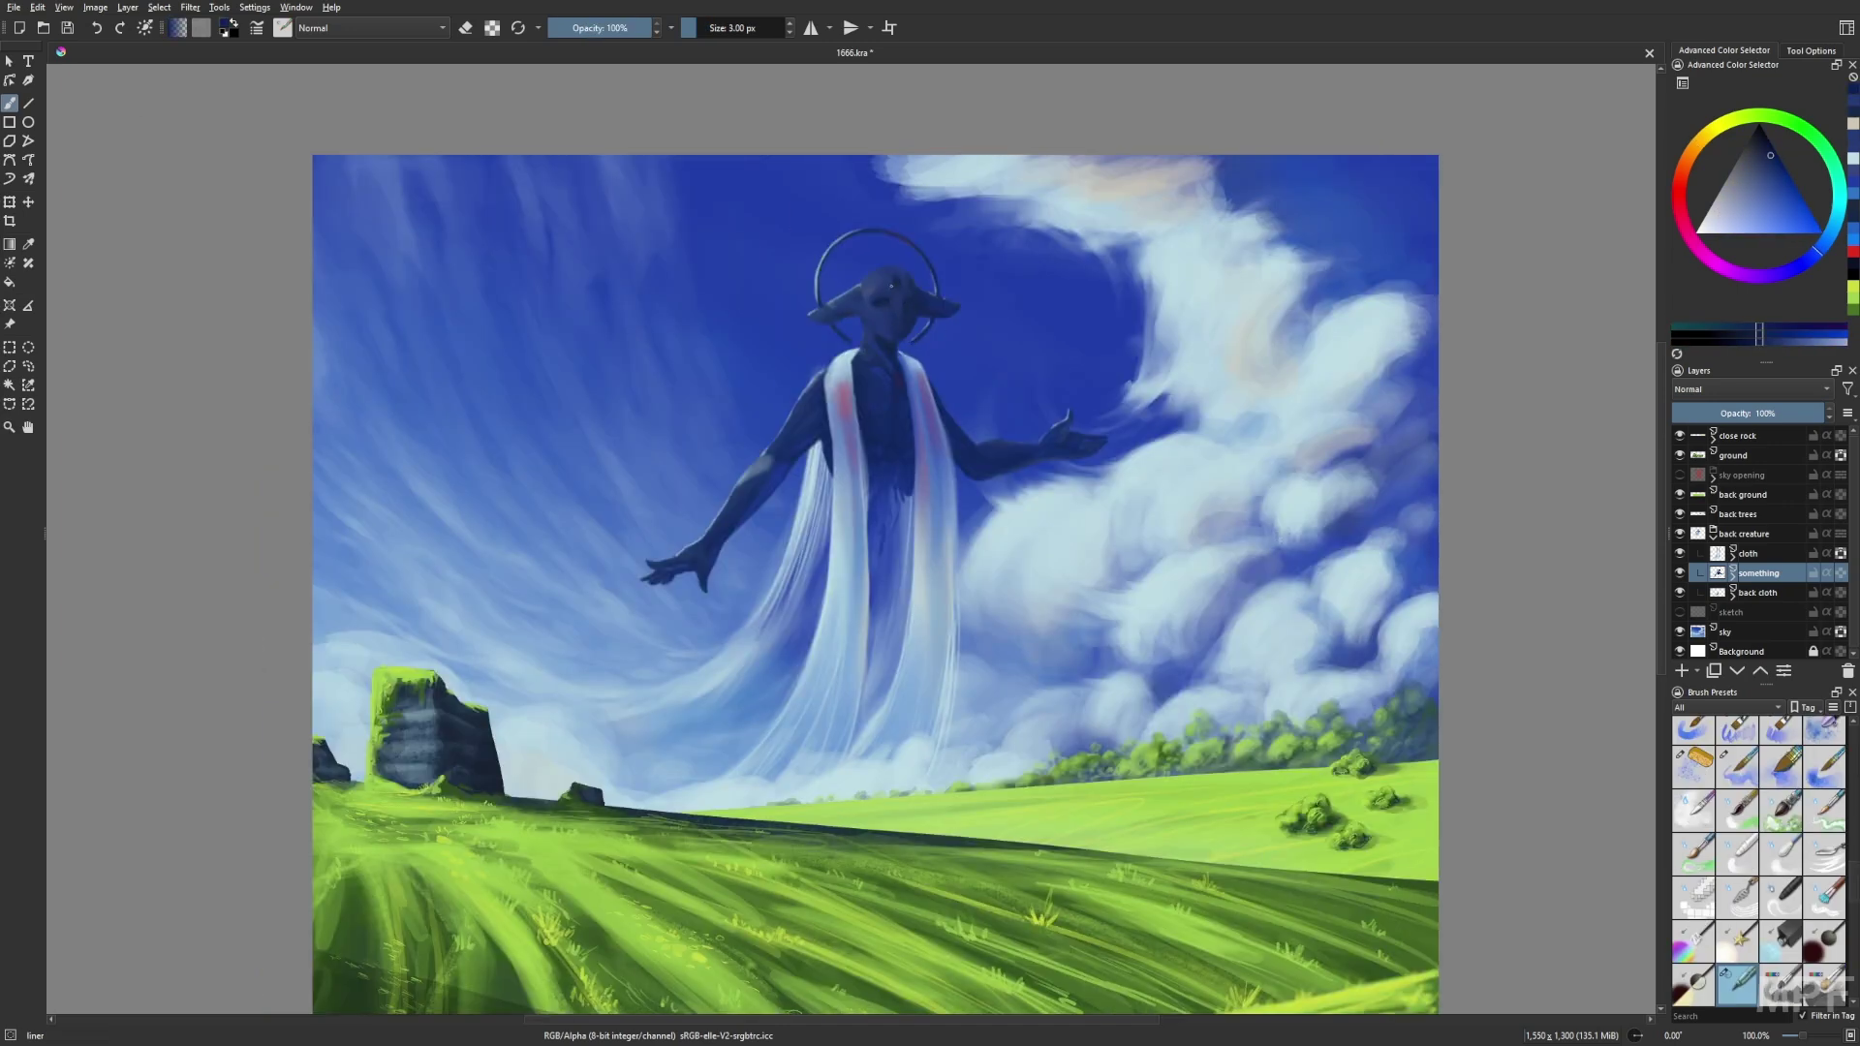
right_click(917, 391)
right_click(917, 391)
right_click(954, 399)
right_click(955, 400)
key(slash)
key(m)
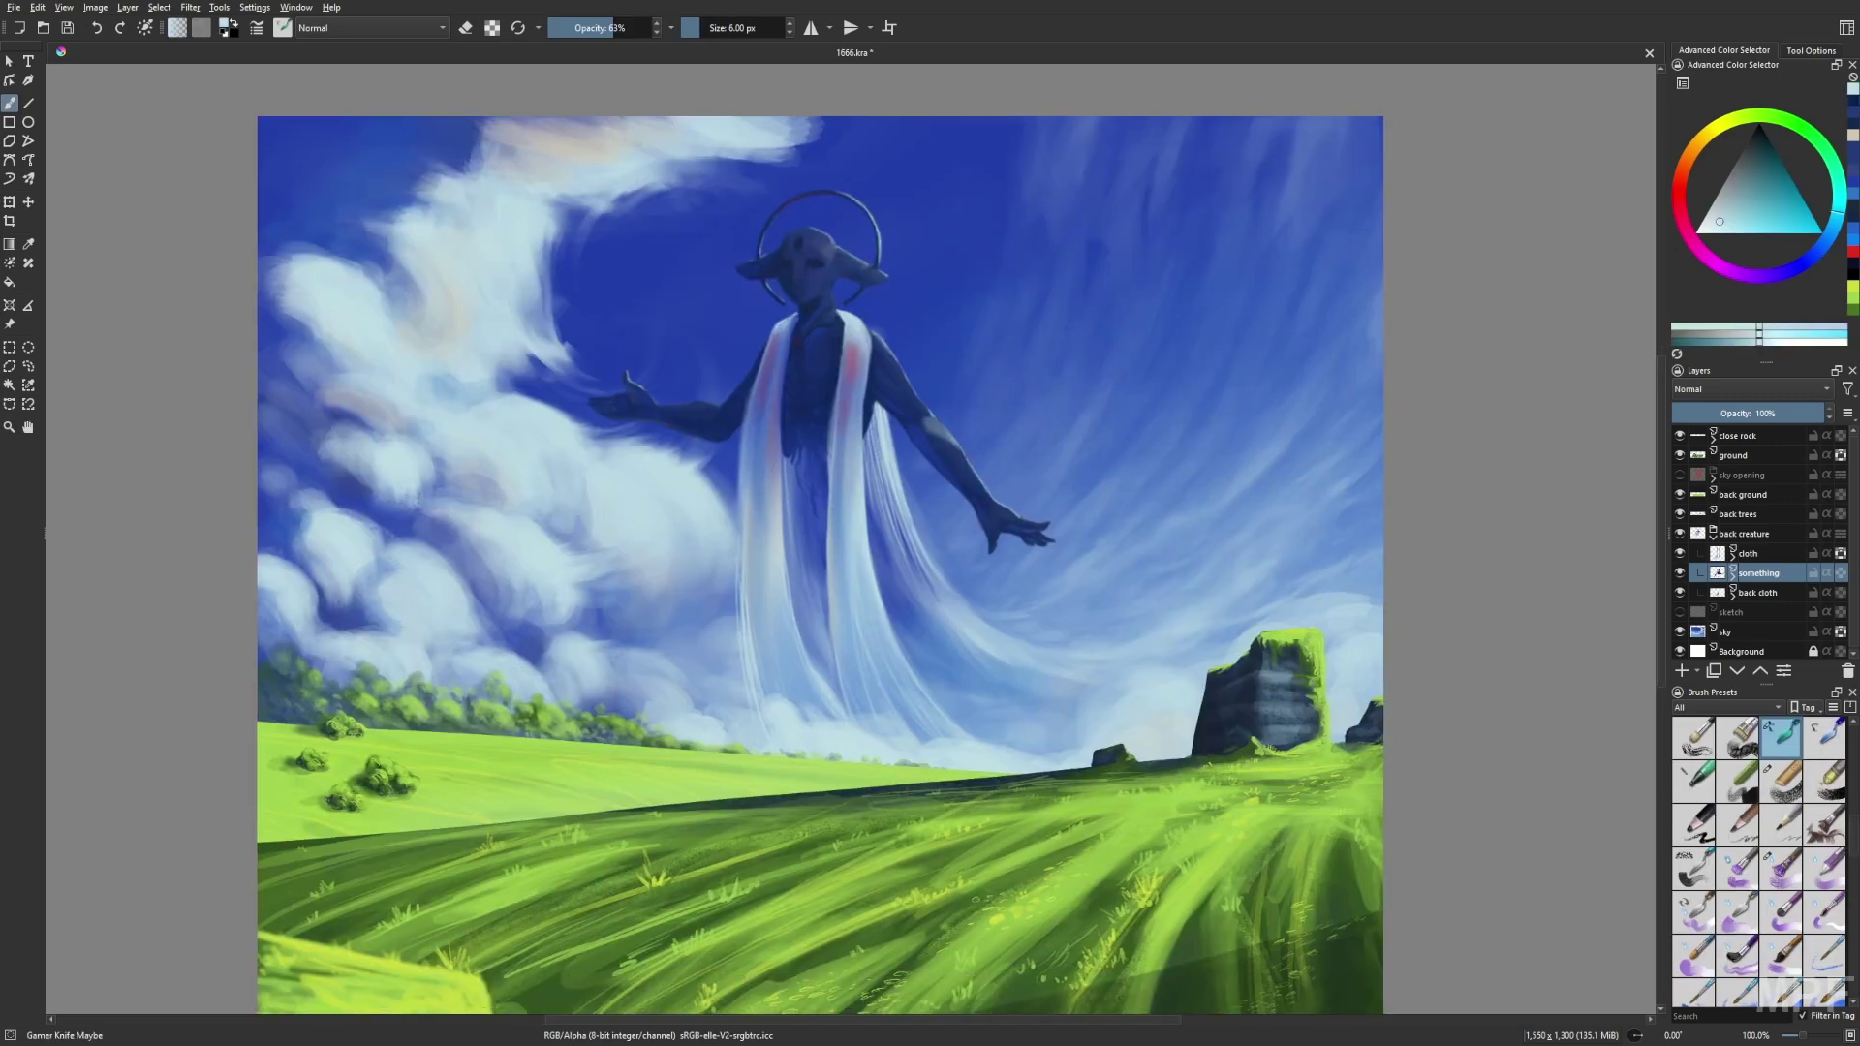
key(m)
key(slash)
Merge the cloth layer with its Gaussian Blur filter into a single layer.
click(1748, 553)
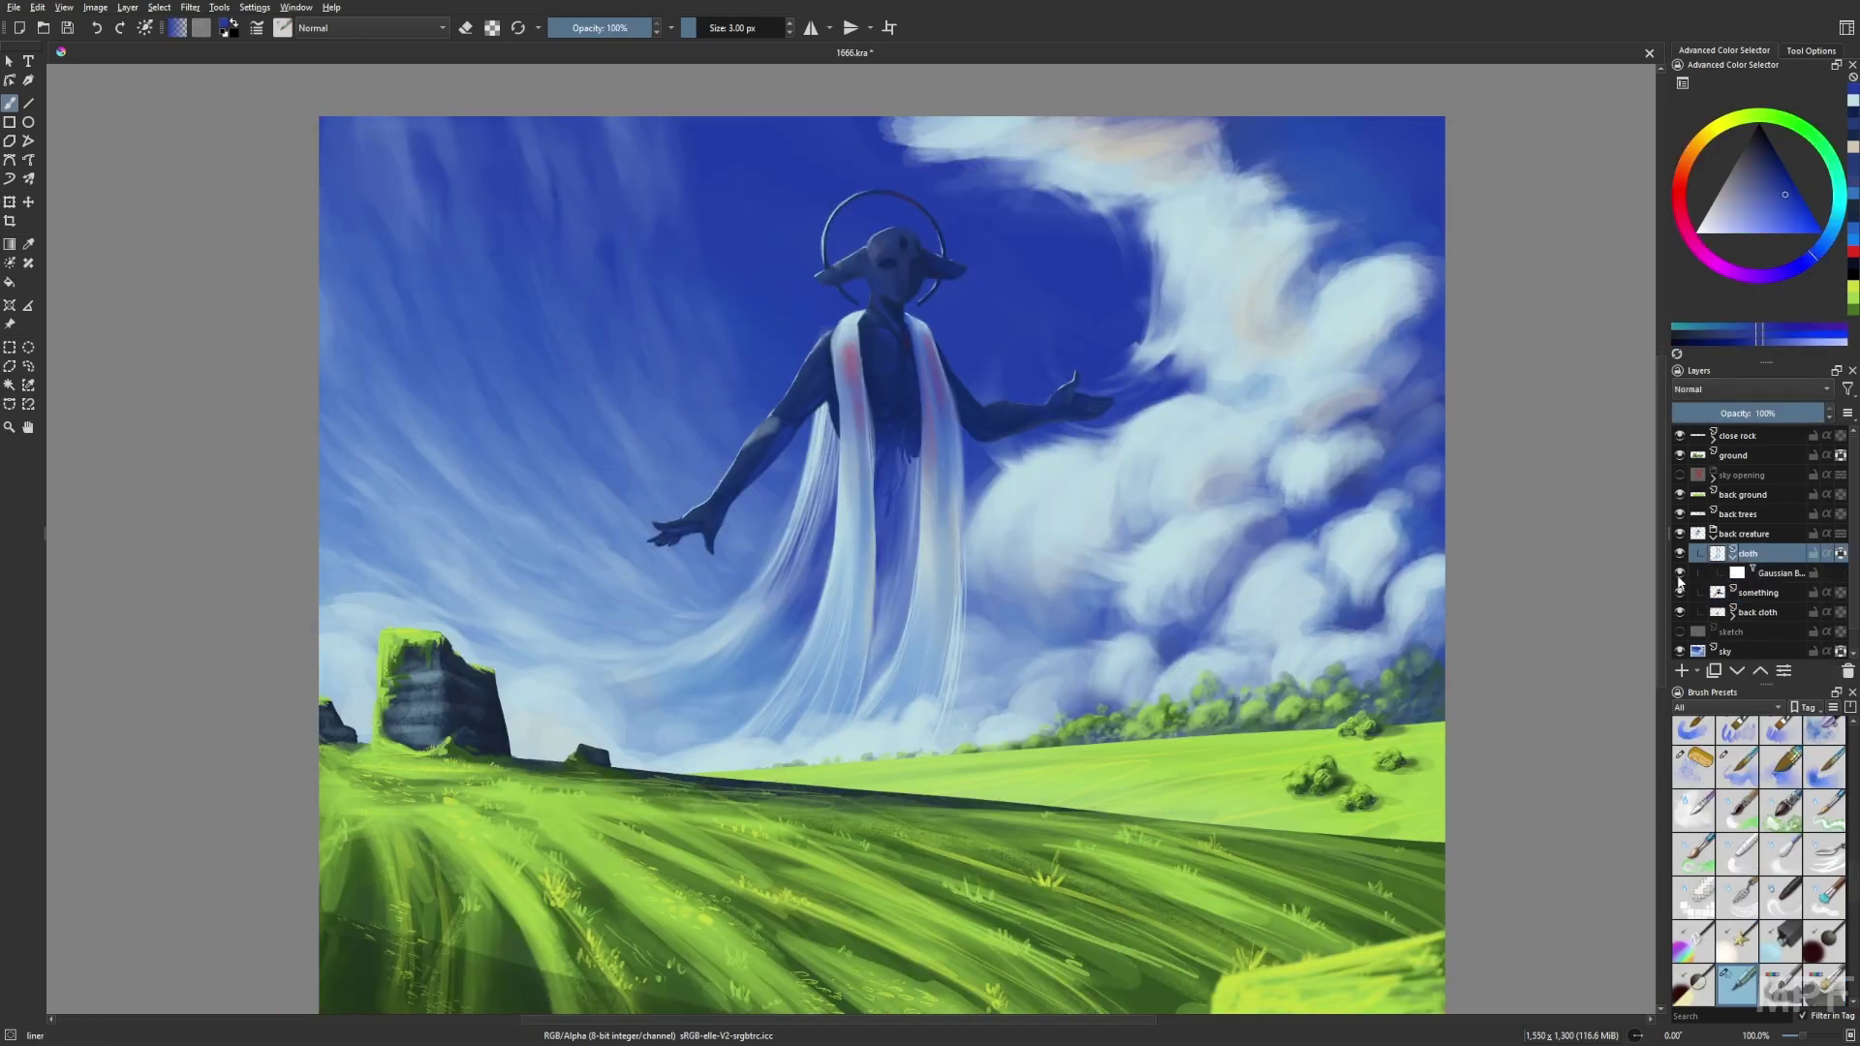
key(slash)
key(slash)
right_click(1115, 647)
key(m)
key(e)
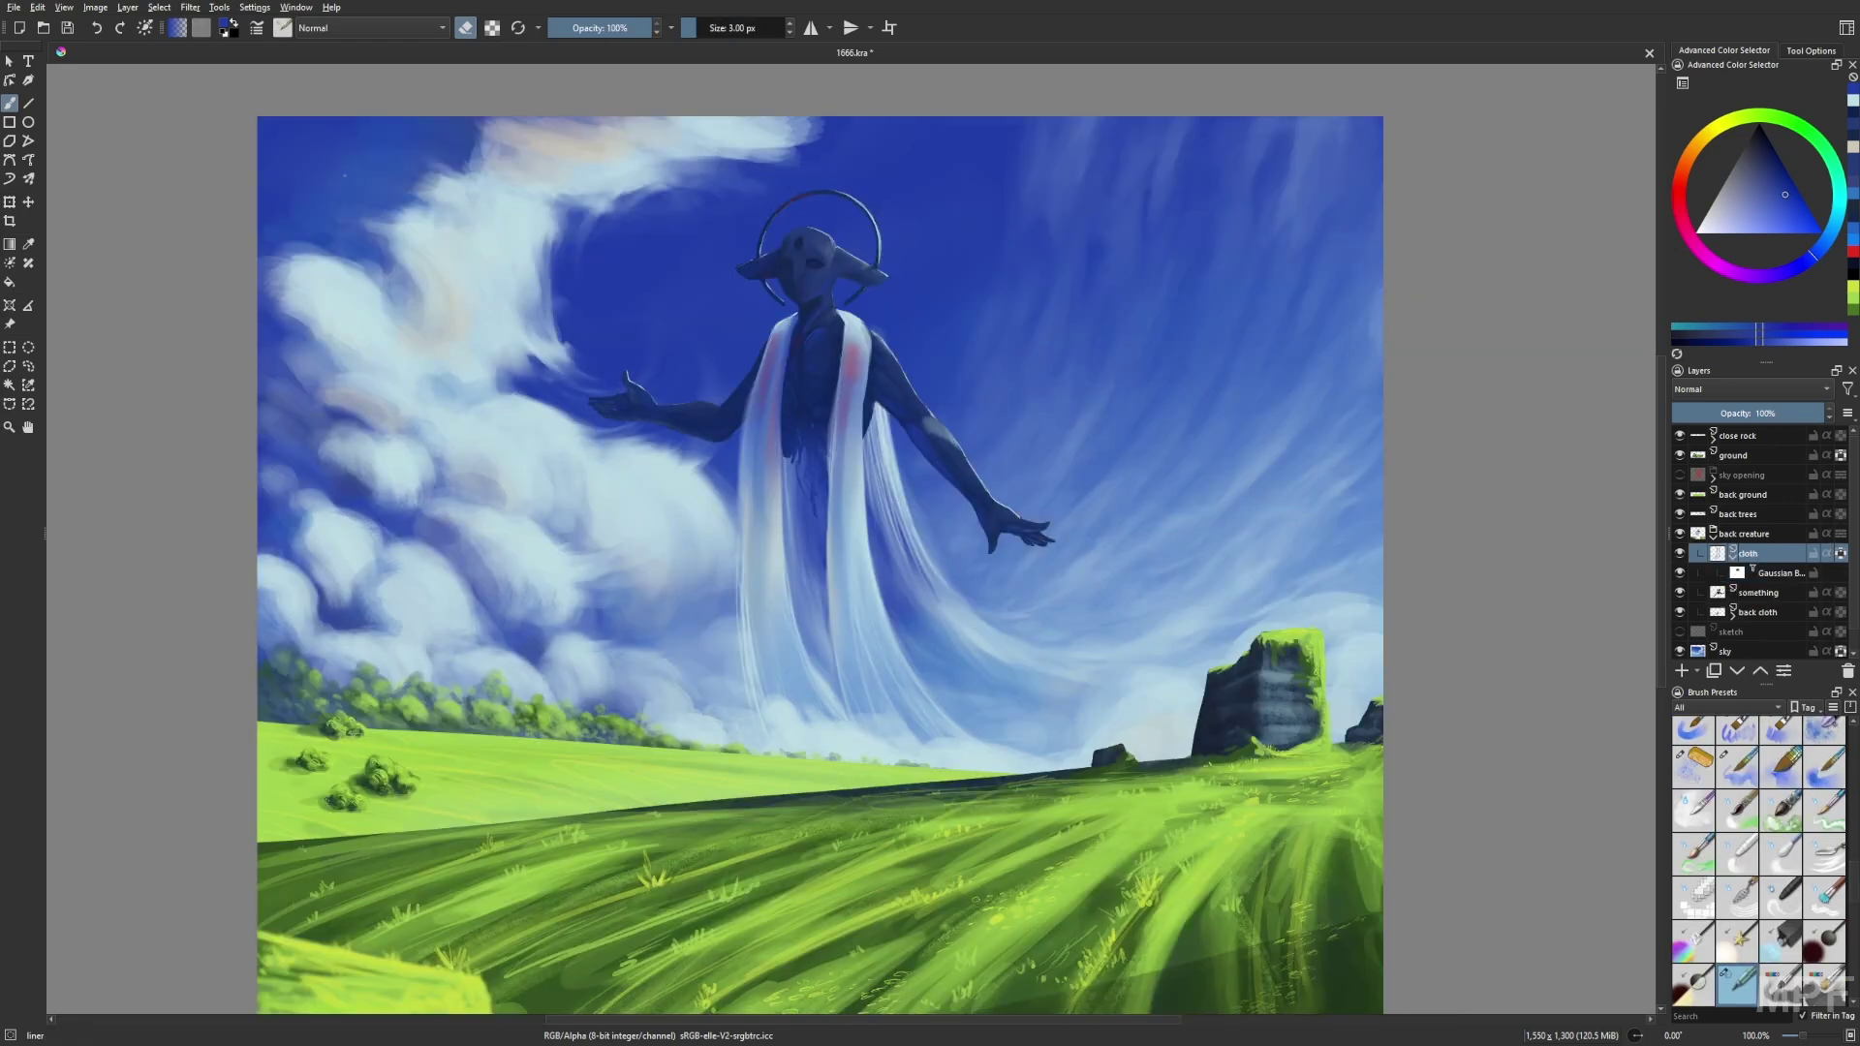
key(ctrl+e)
key(e)
key(m)
Shade the creature's head and body on the something layer with Basic-5 Size Opacity, using a 7 px brush at 48% opacity.
right_click(974, 399)
click(906, 312)
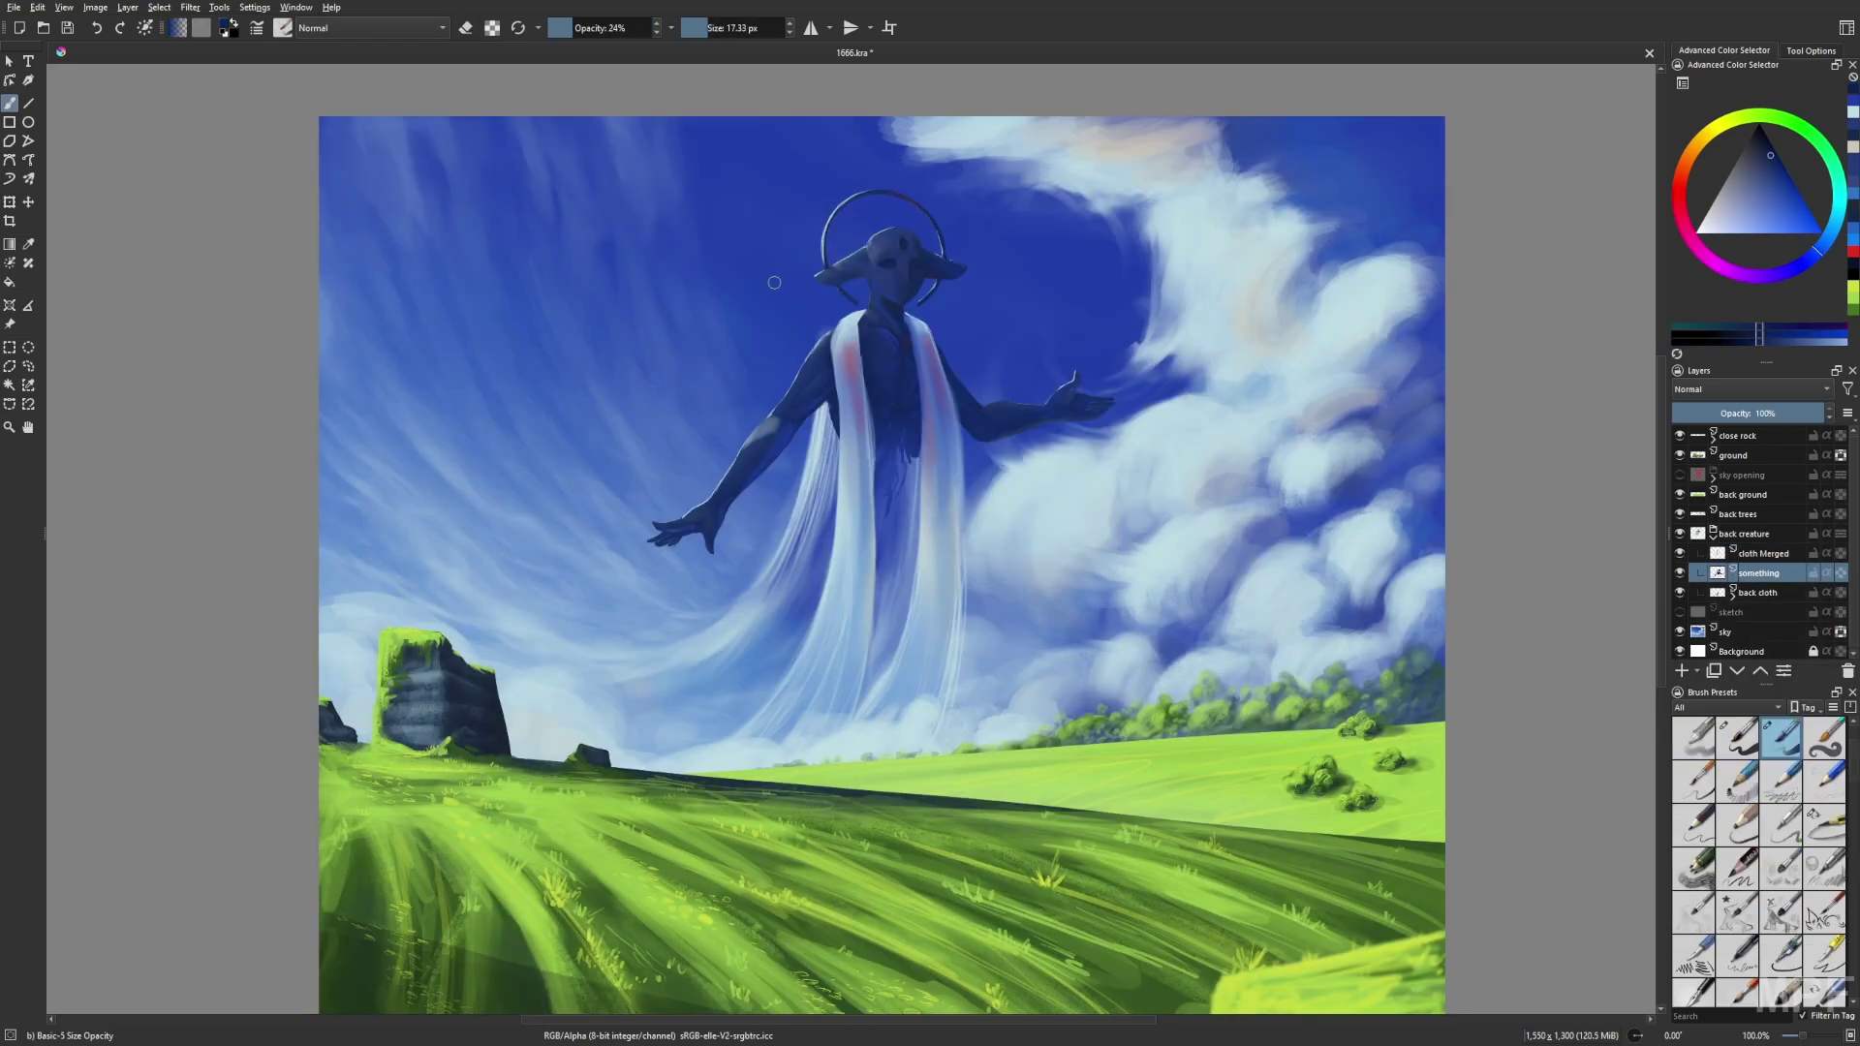
key(bracketleft)
key(bracketleft)
key(o)
drag(1013, 297, 1018, 300)
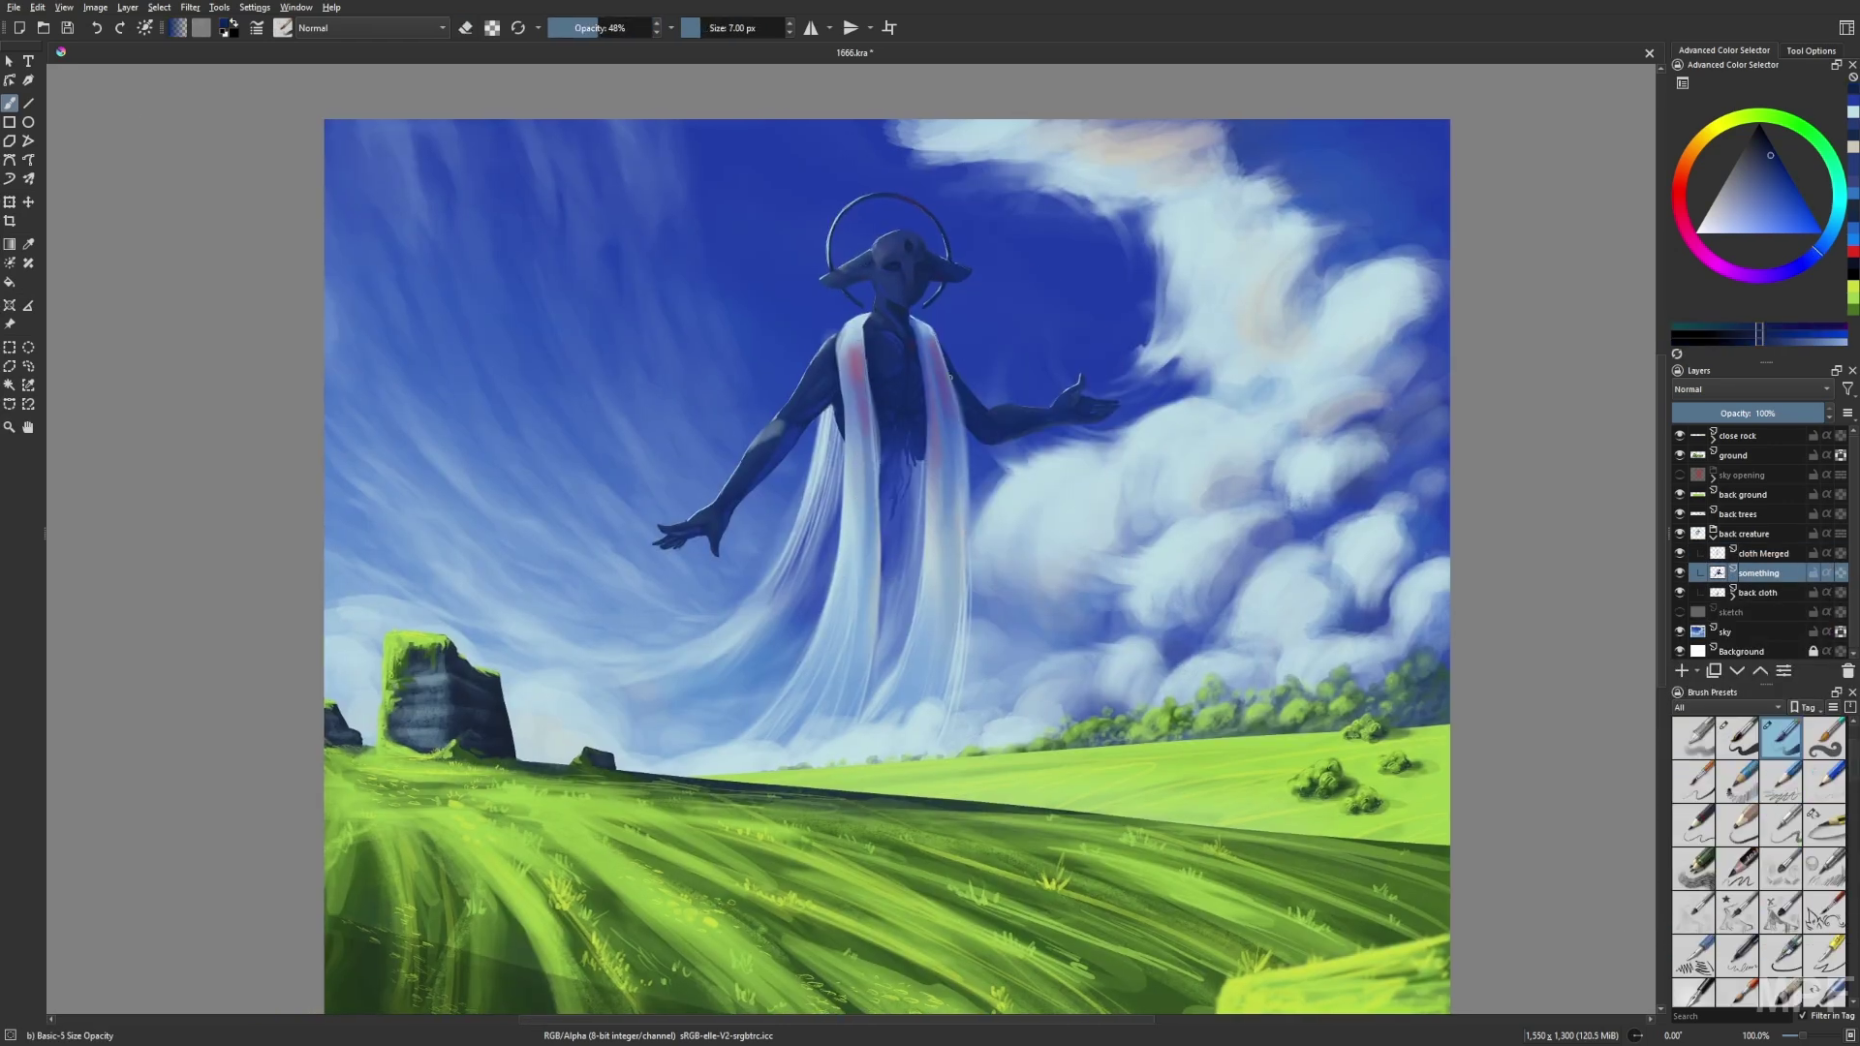
ctrl+click(1124, 301)
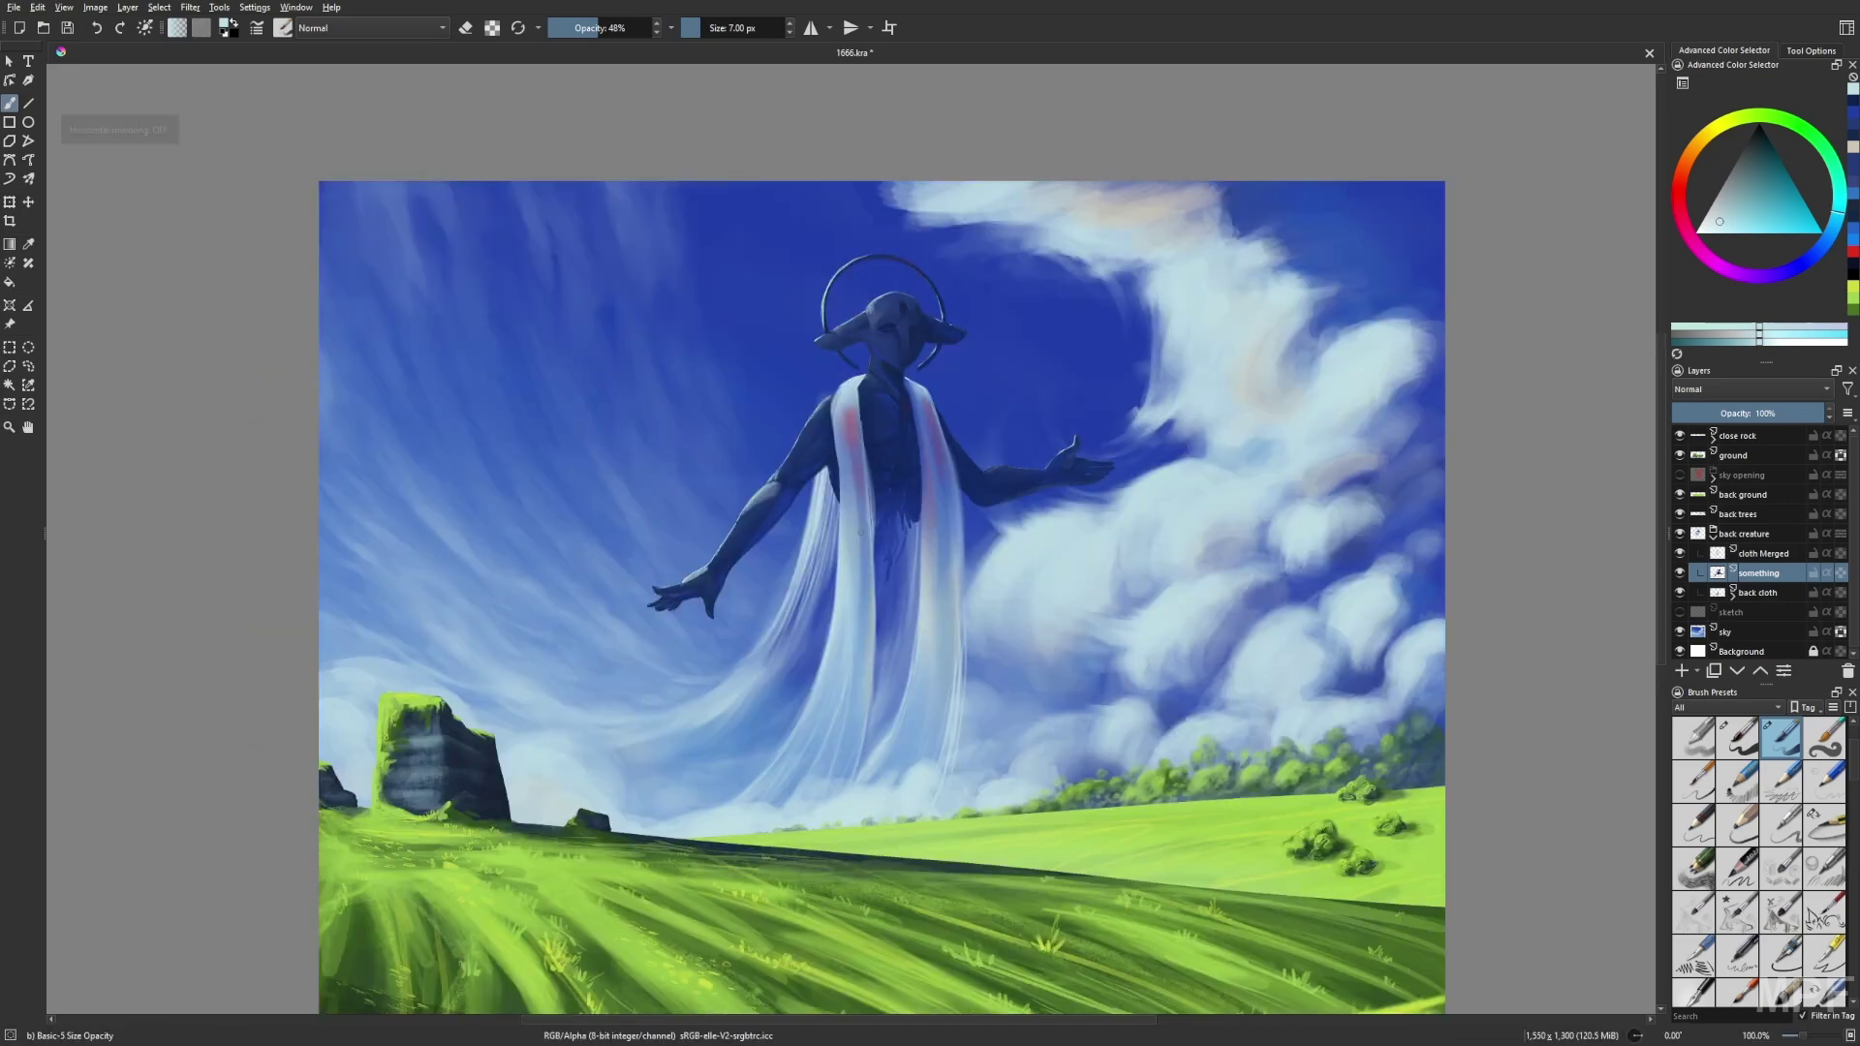
Try tinting the creature's inner and back cloth red and magenta on an Overlay layer with a 45 px Airbrush Soft.
click(1744, 494)
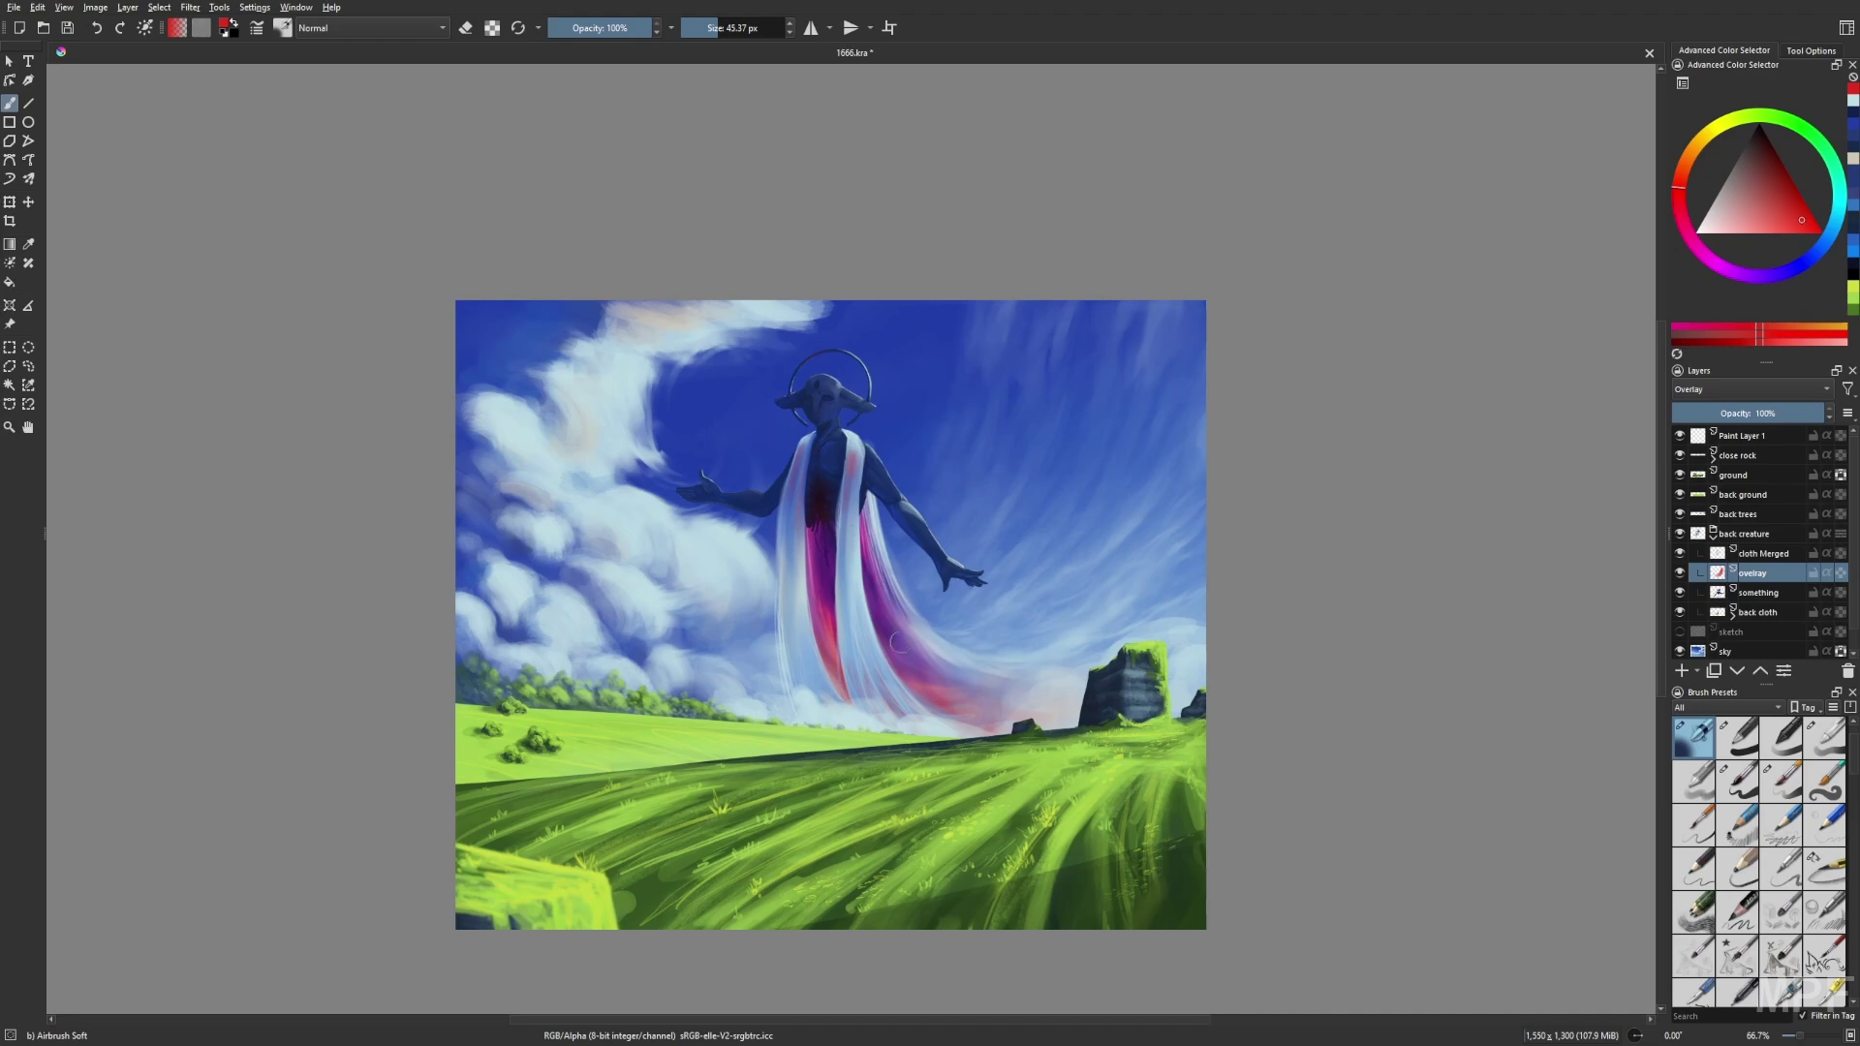
key(slash)
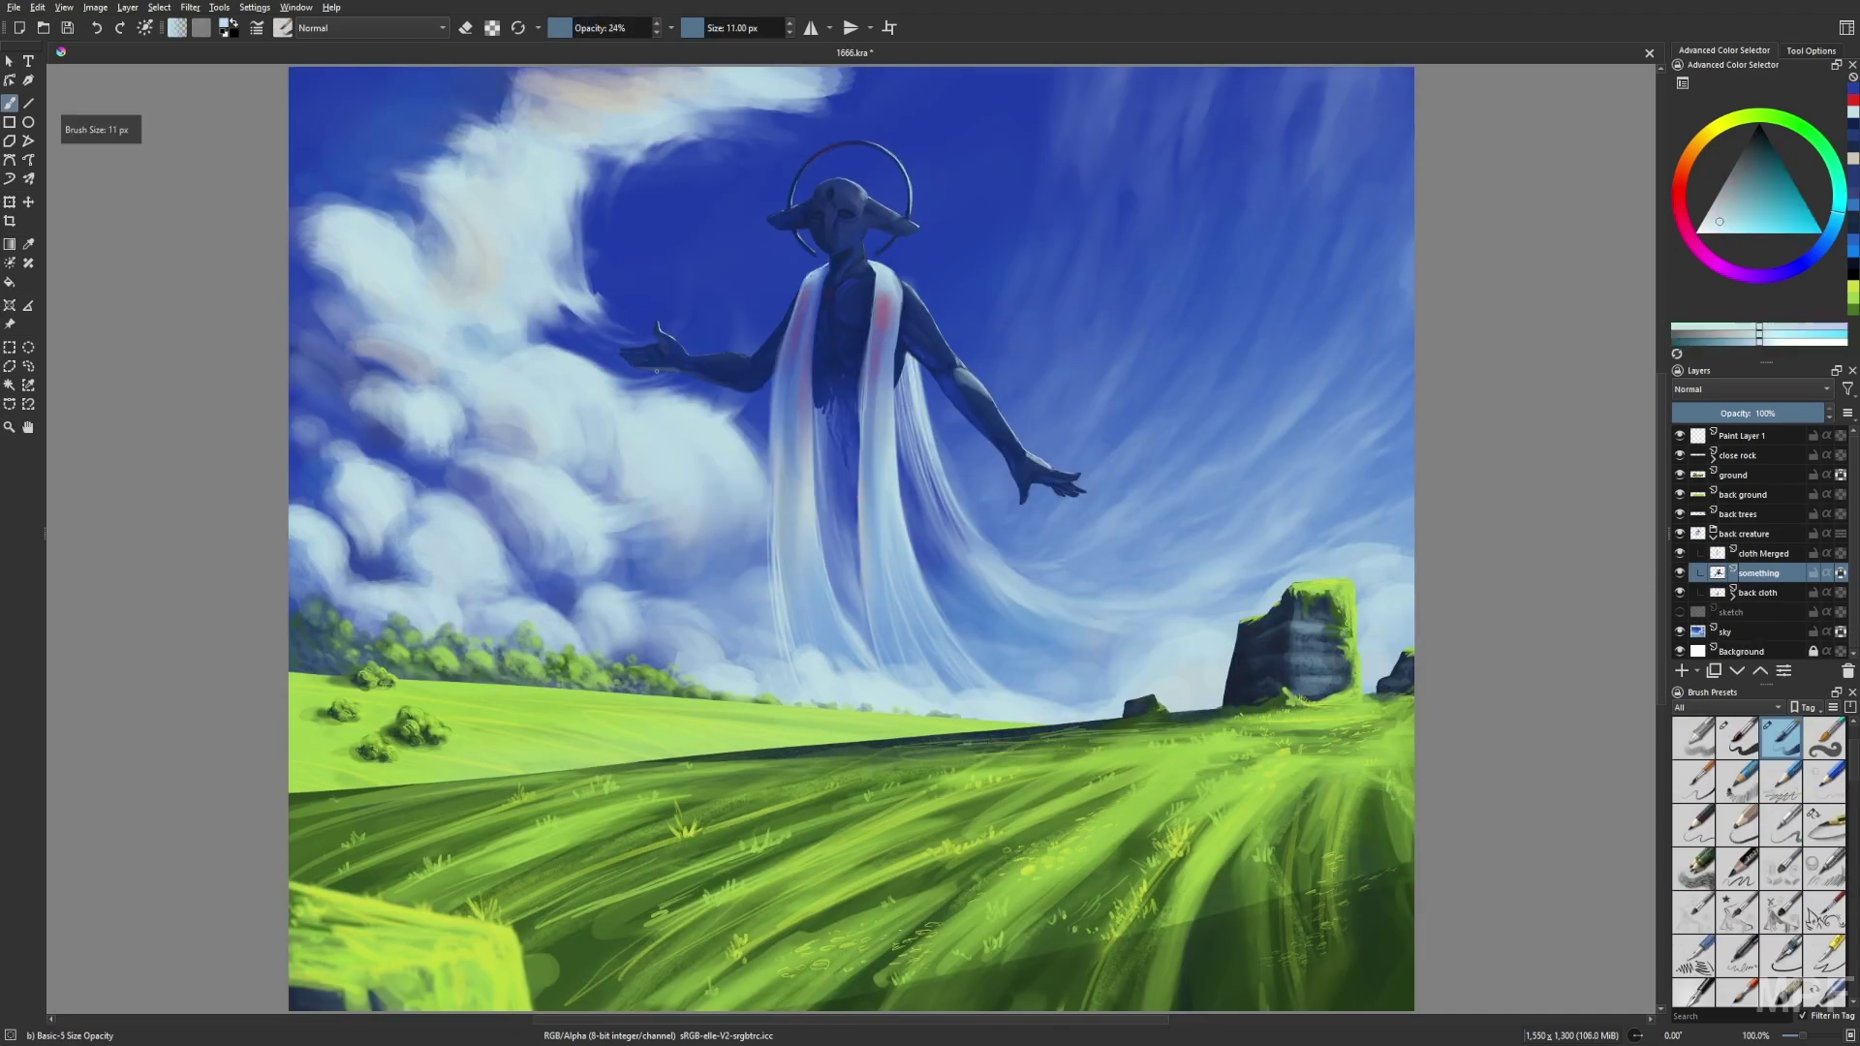
Add faint pale highlights to the creature's body on the something layer with Basic-5 Size Opacity at 7% opacity.
key(i)
key(bracketright)
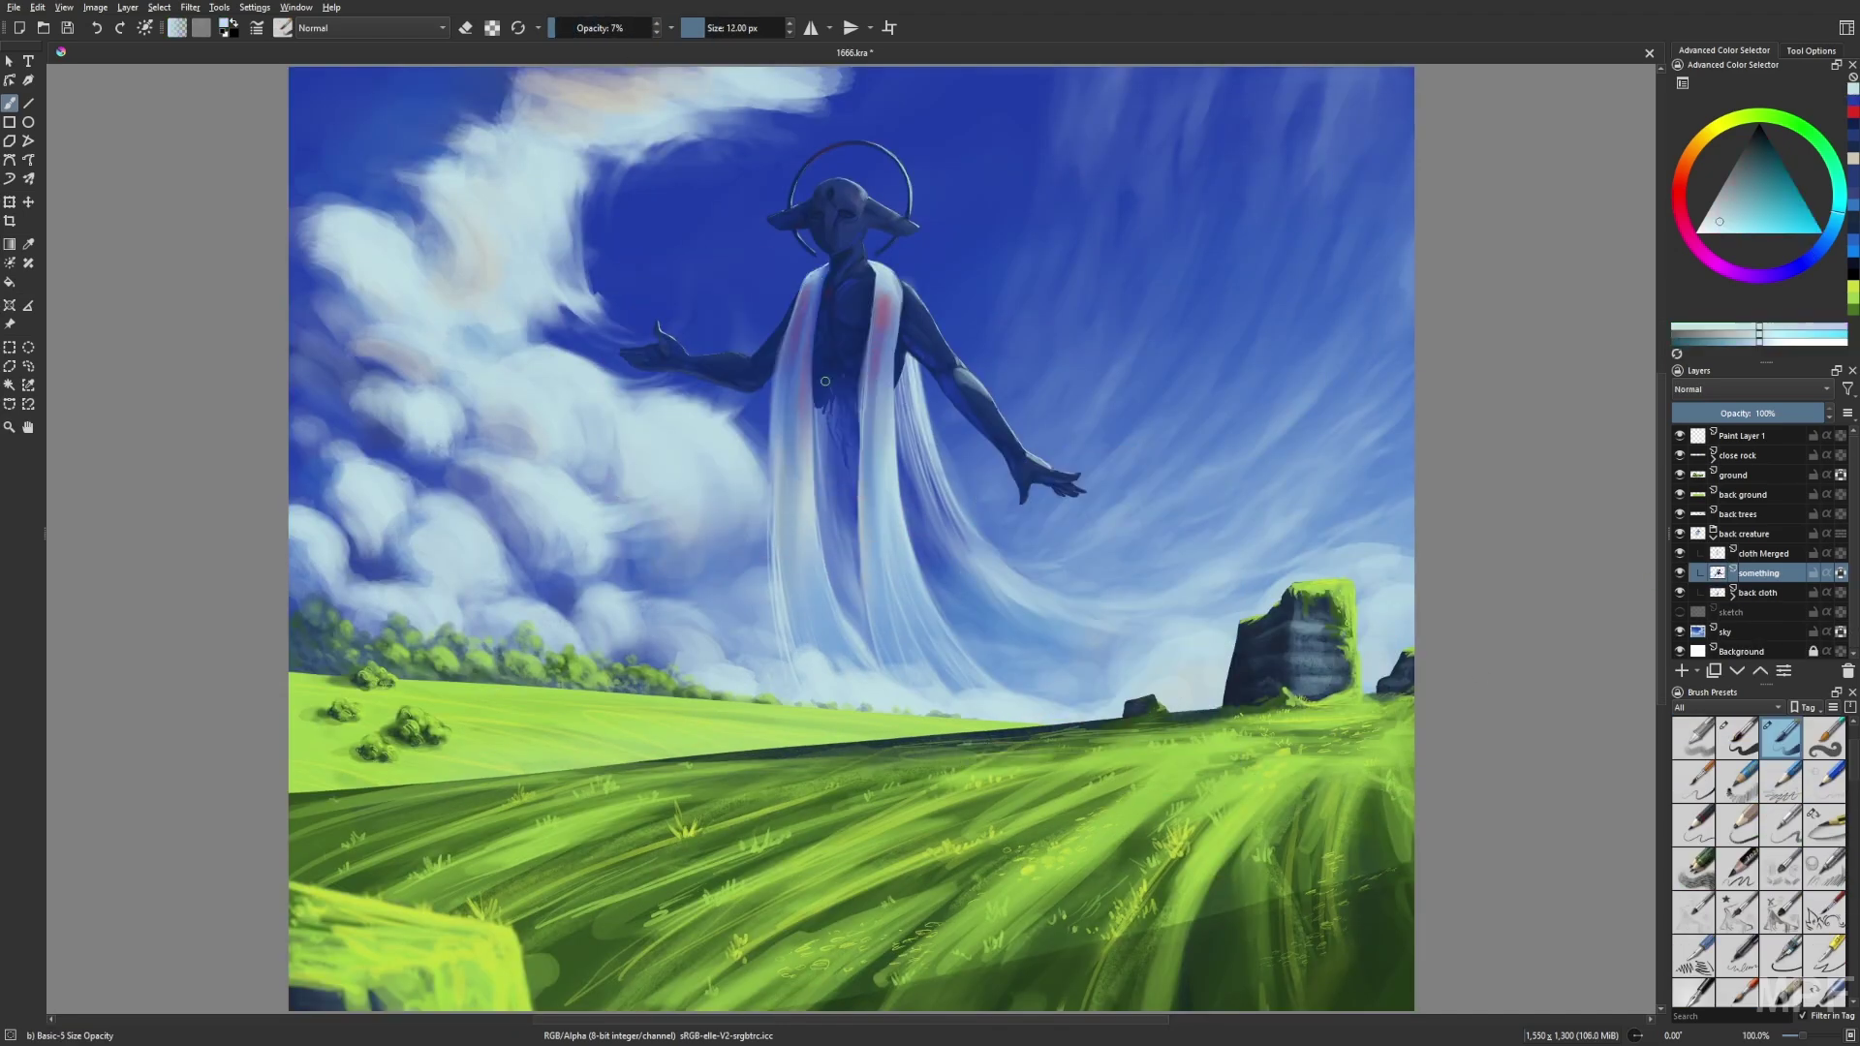
scroll(1159, 680, up, 2)
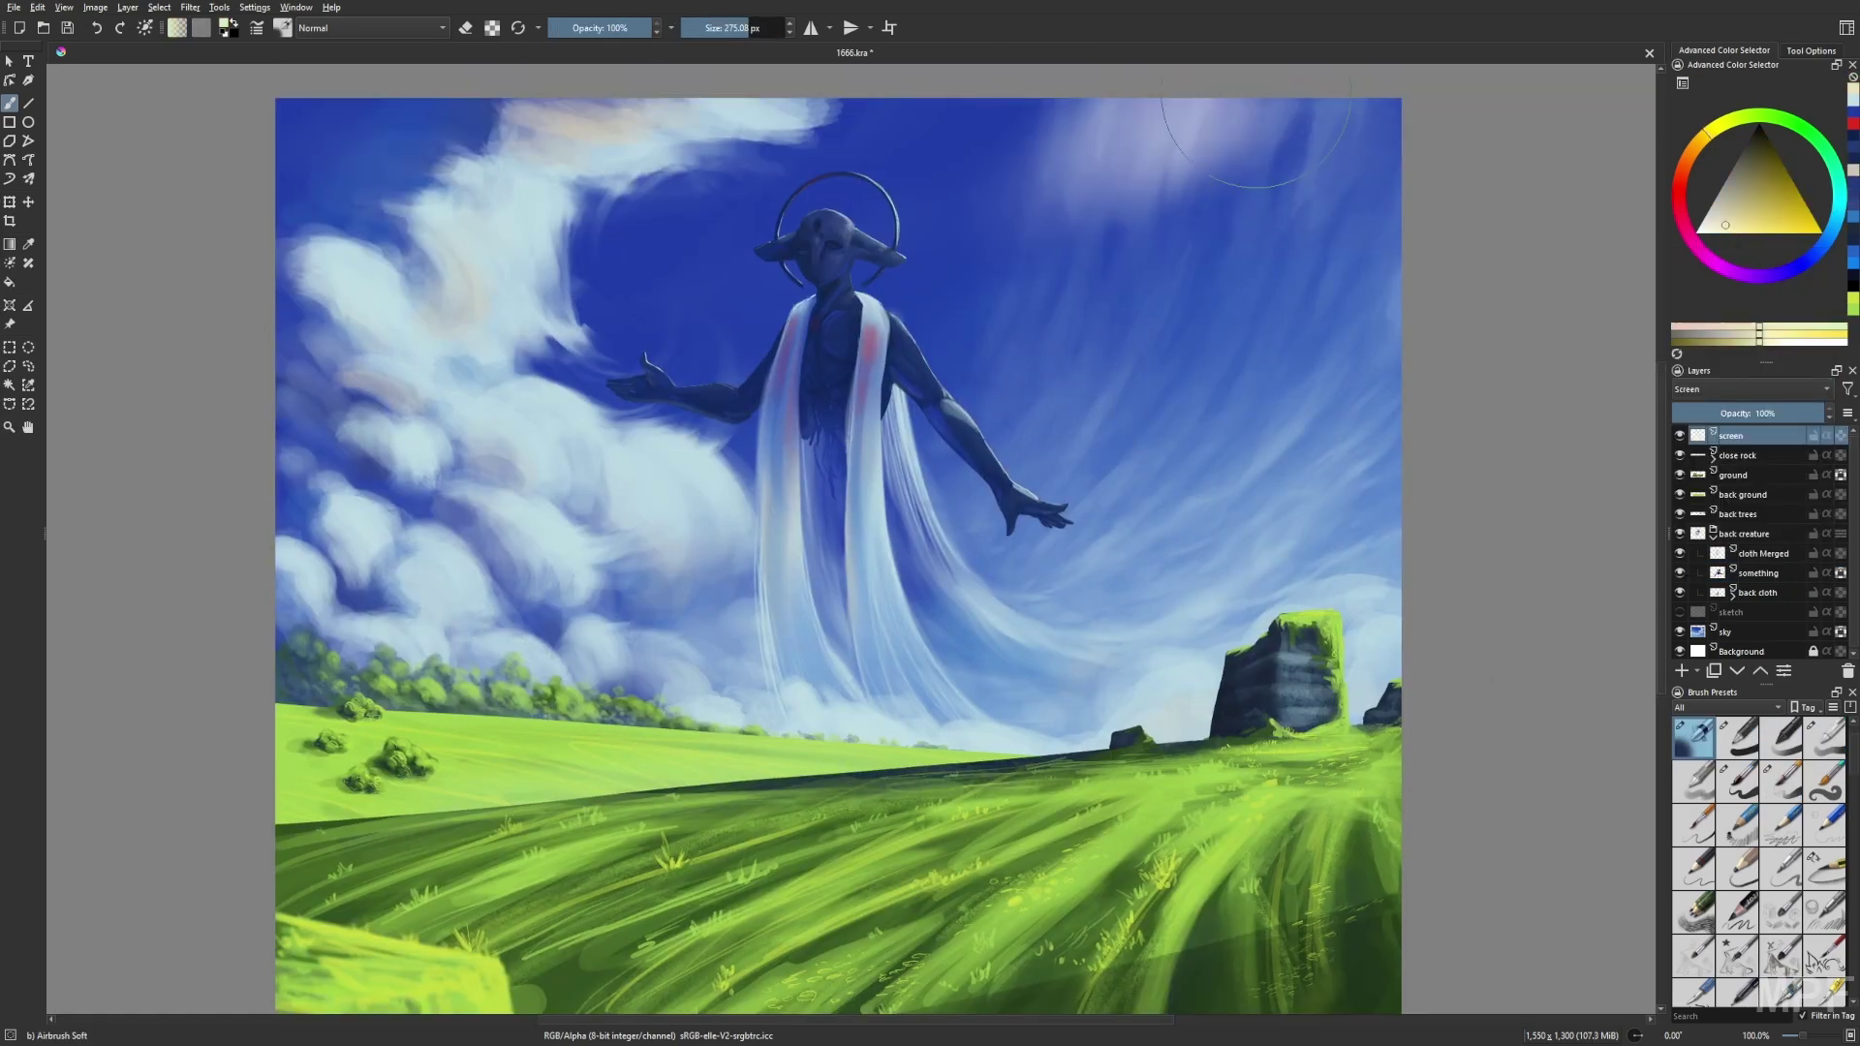
Paint a pale yellow glow over the upper sky on the Screen layer with a 275 px Airbrush Soft, adding light streaks around the halo.
key(minus)
mouse_move(1066, 281)
mouse_down()
mouse_move(921, 319)
mouse_move(1115, 349)
mouse_move(1017, 291)
mouse_up()
click(1783, 984)
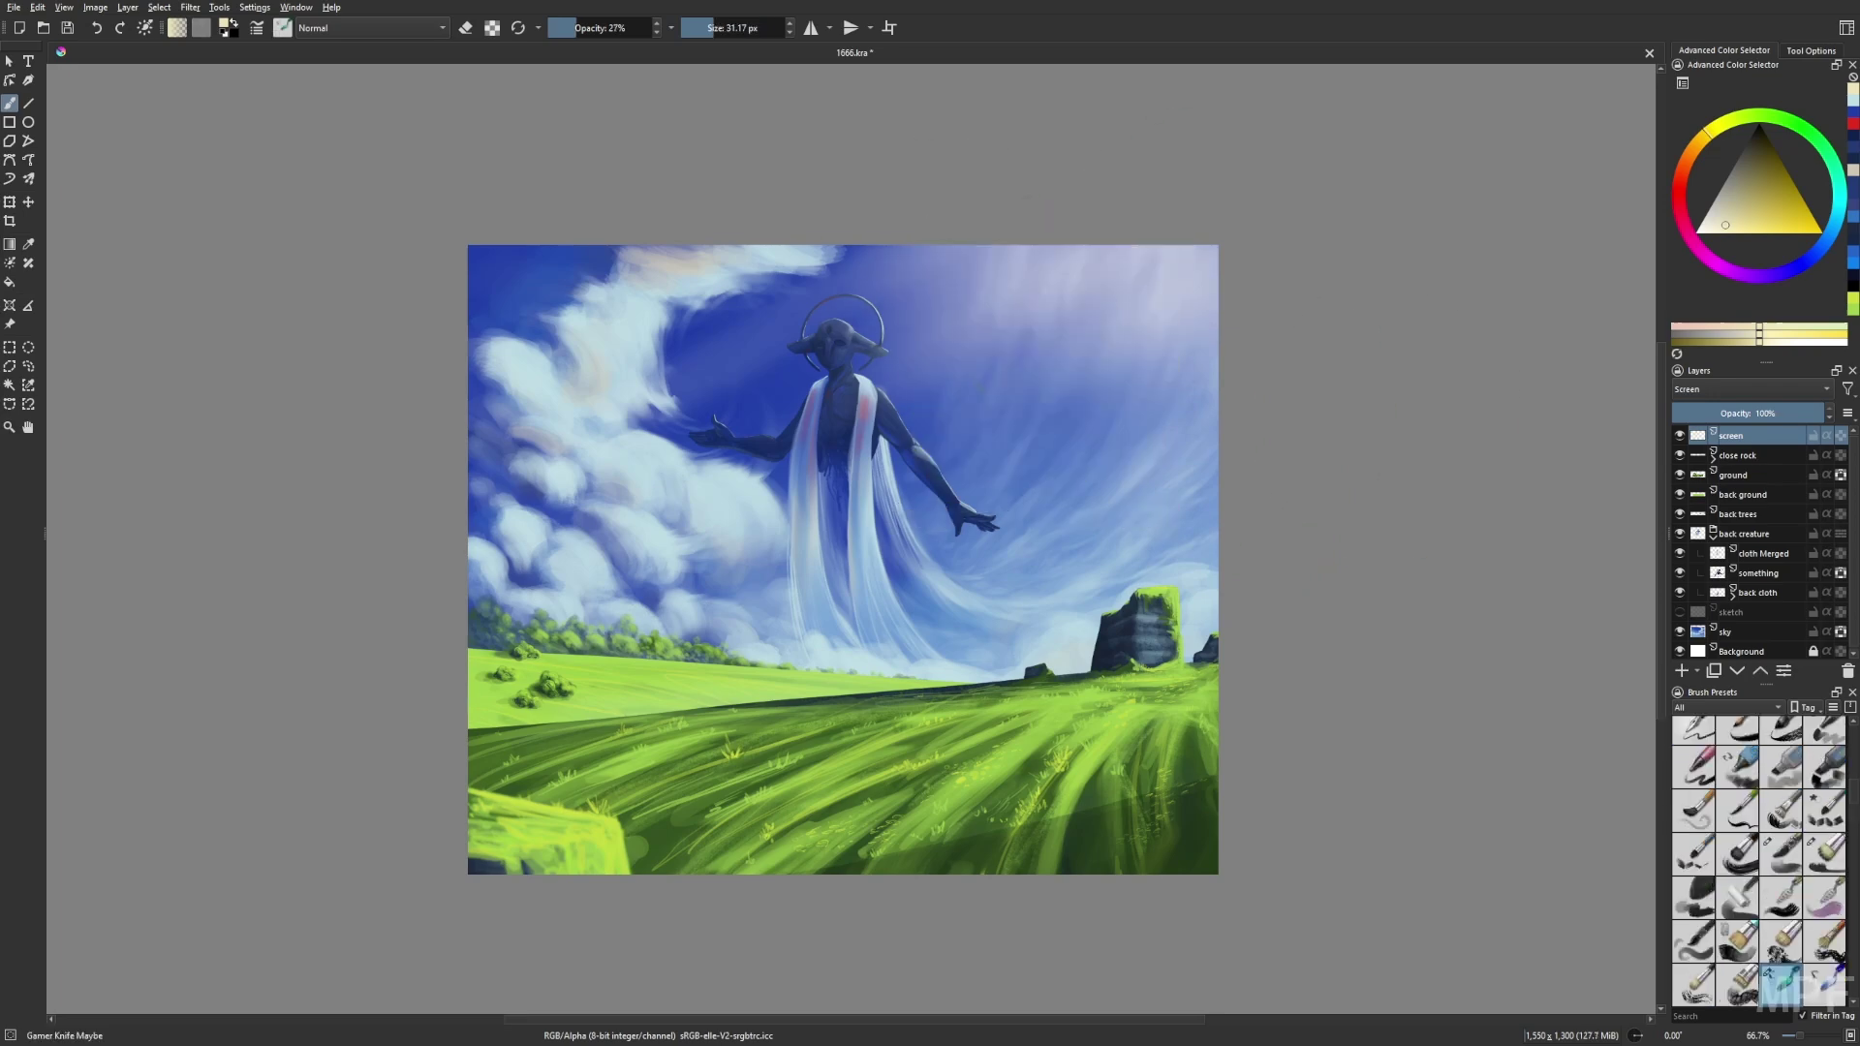
scroll(1043, 307, up, 1)
key(slash)
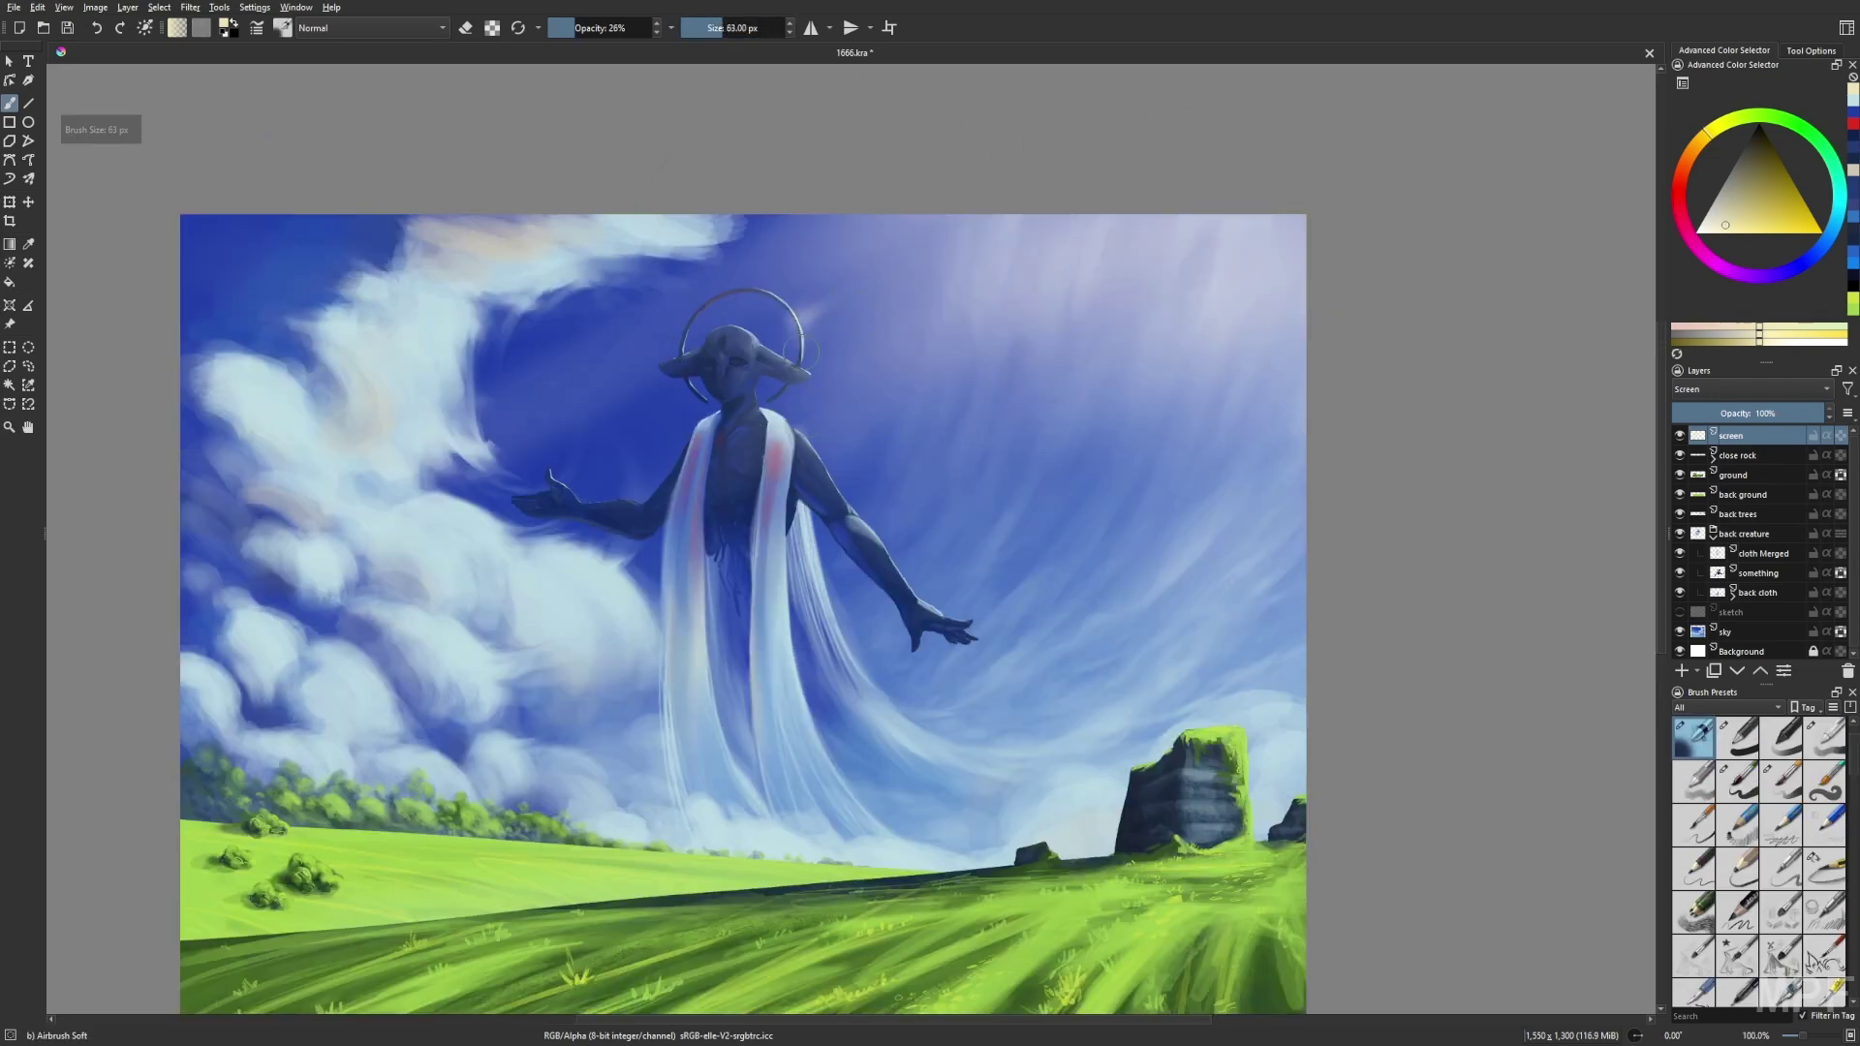
key(slash)
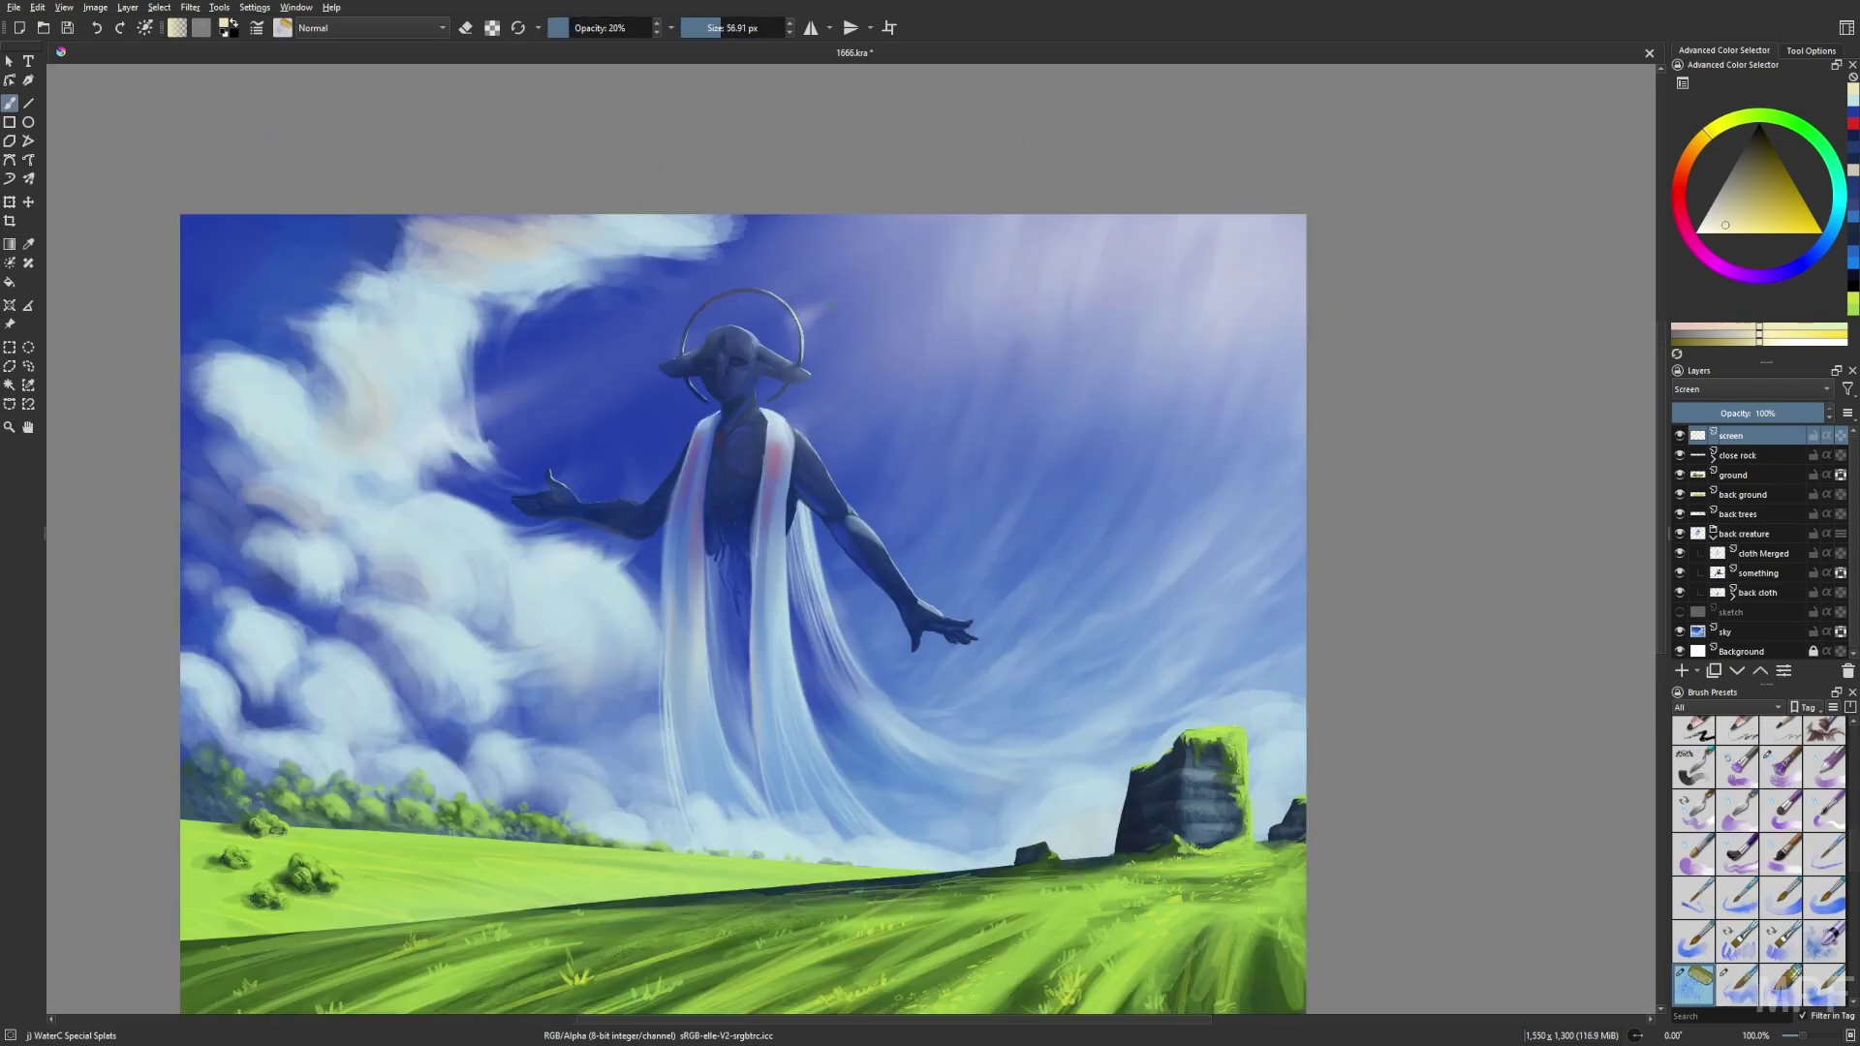
Spread a soft pale glow over the grassy hill on the Screen layer with a 188 px Airbrush Soft at 43% opacity.
scroll(736, 582, down, 1)
key(slash)
scroll(736, 582, down, 2)
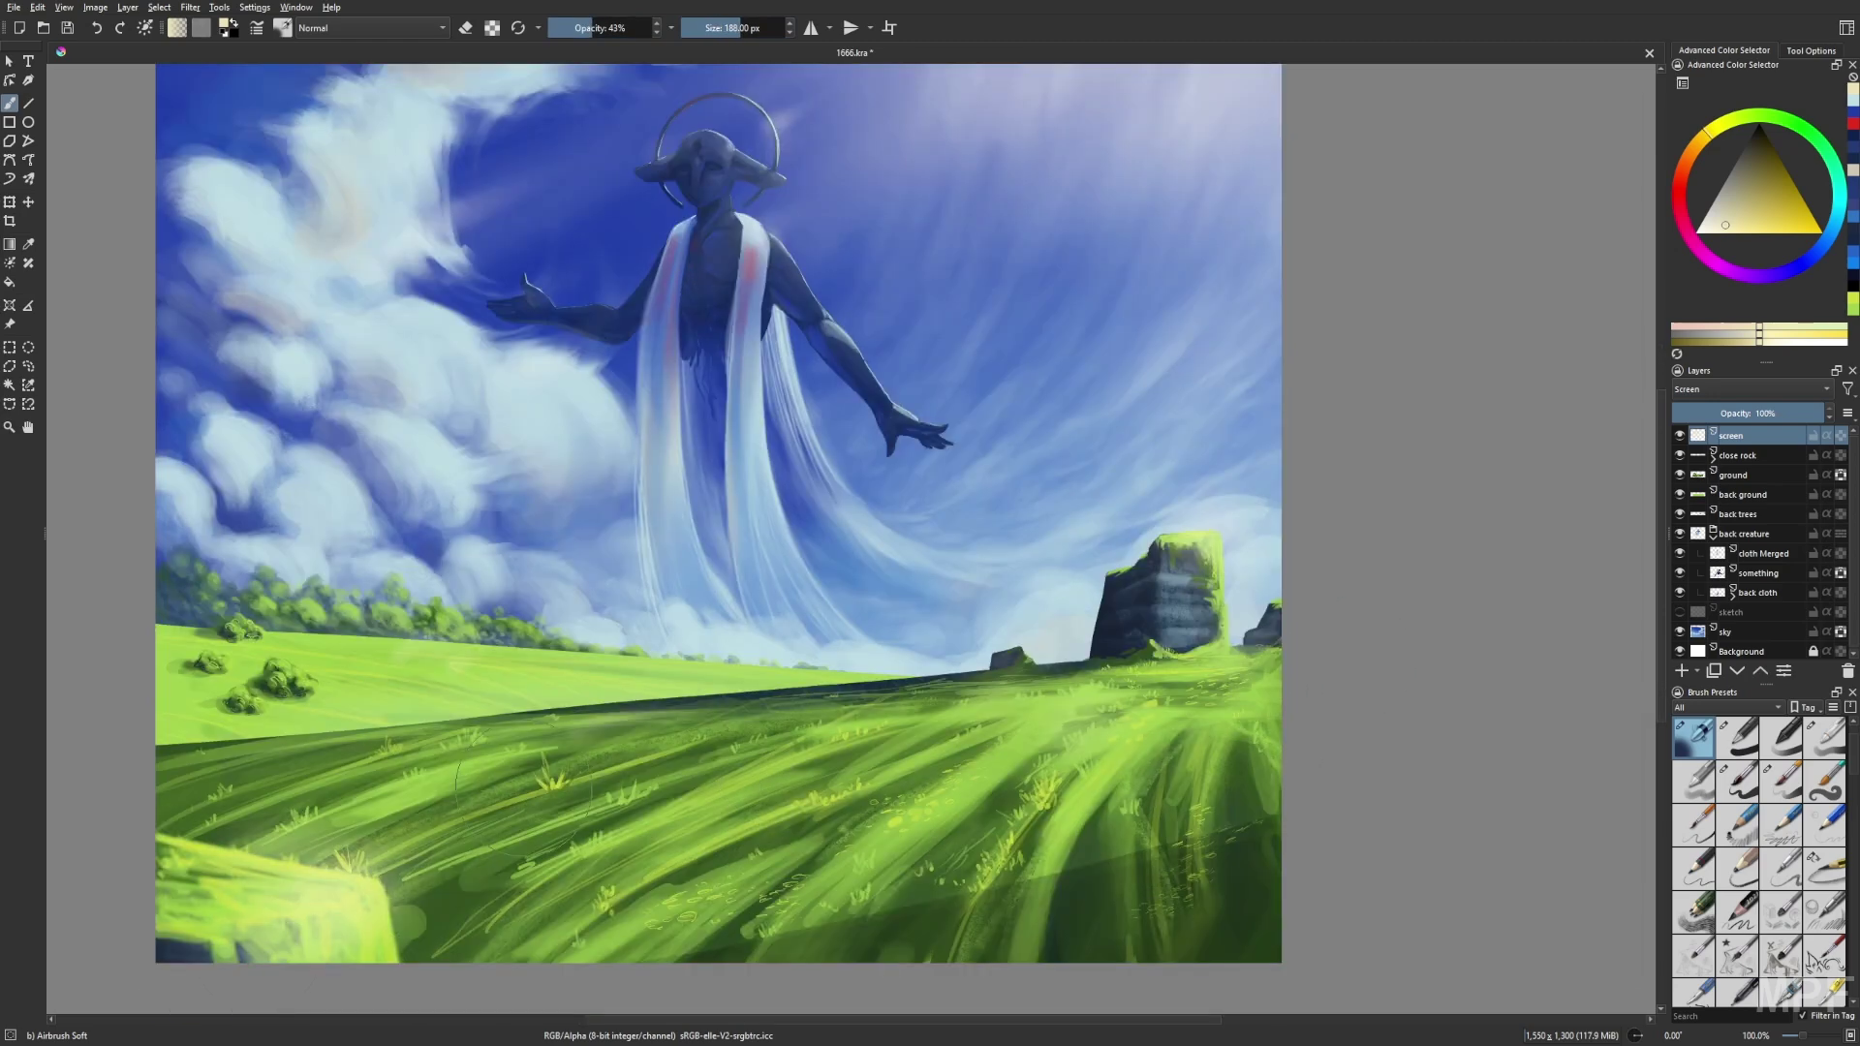
Tint the sky glow with magenta and yellow-green on the Screen layer using Airbrush Soft at 43% opacity, about 108 px and 67 px.
key(m)
scroll(979, 552, up, 1)
click(1782, 225)
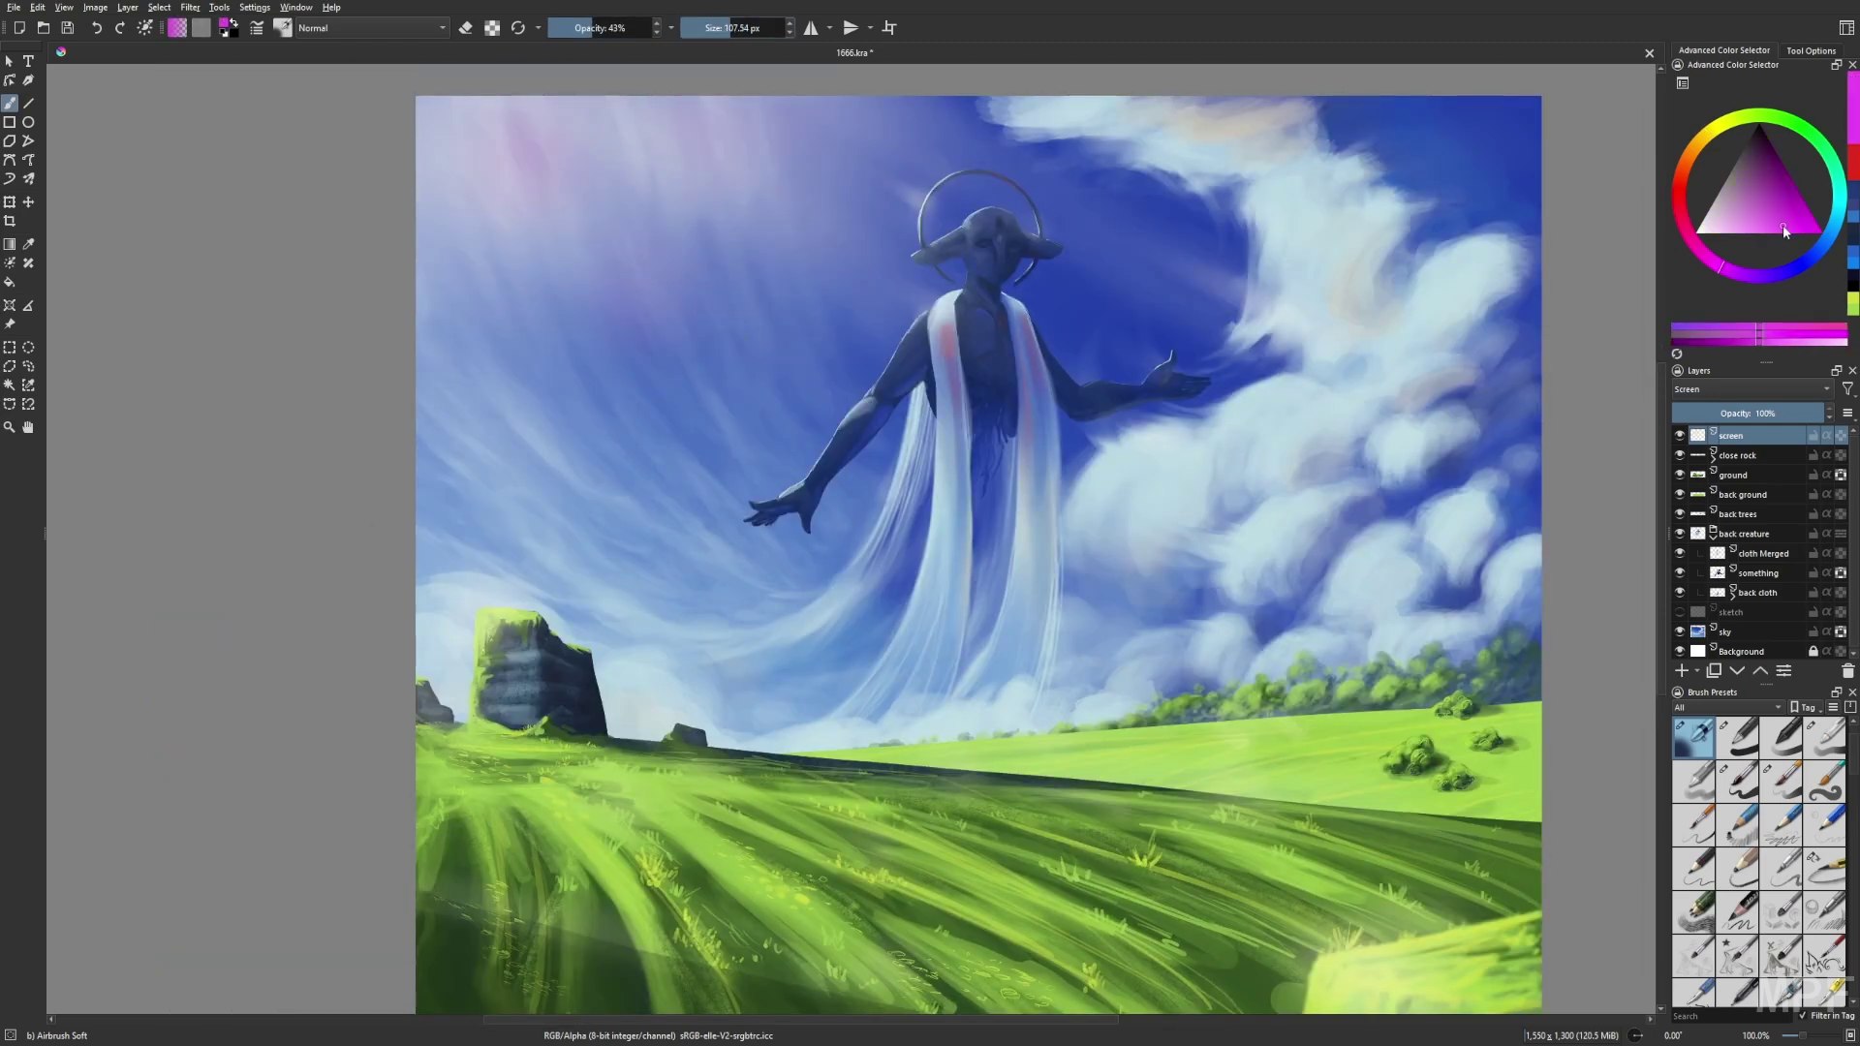
key(m)
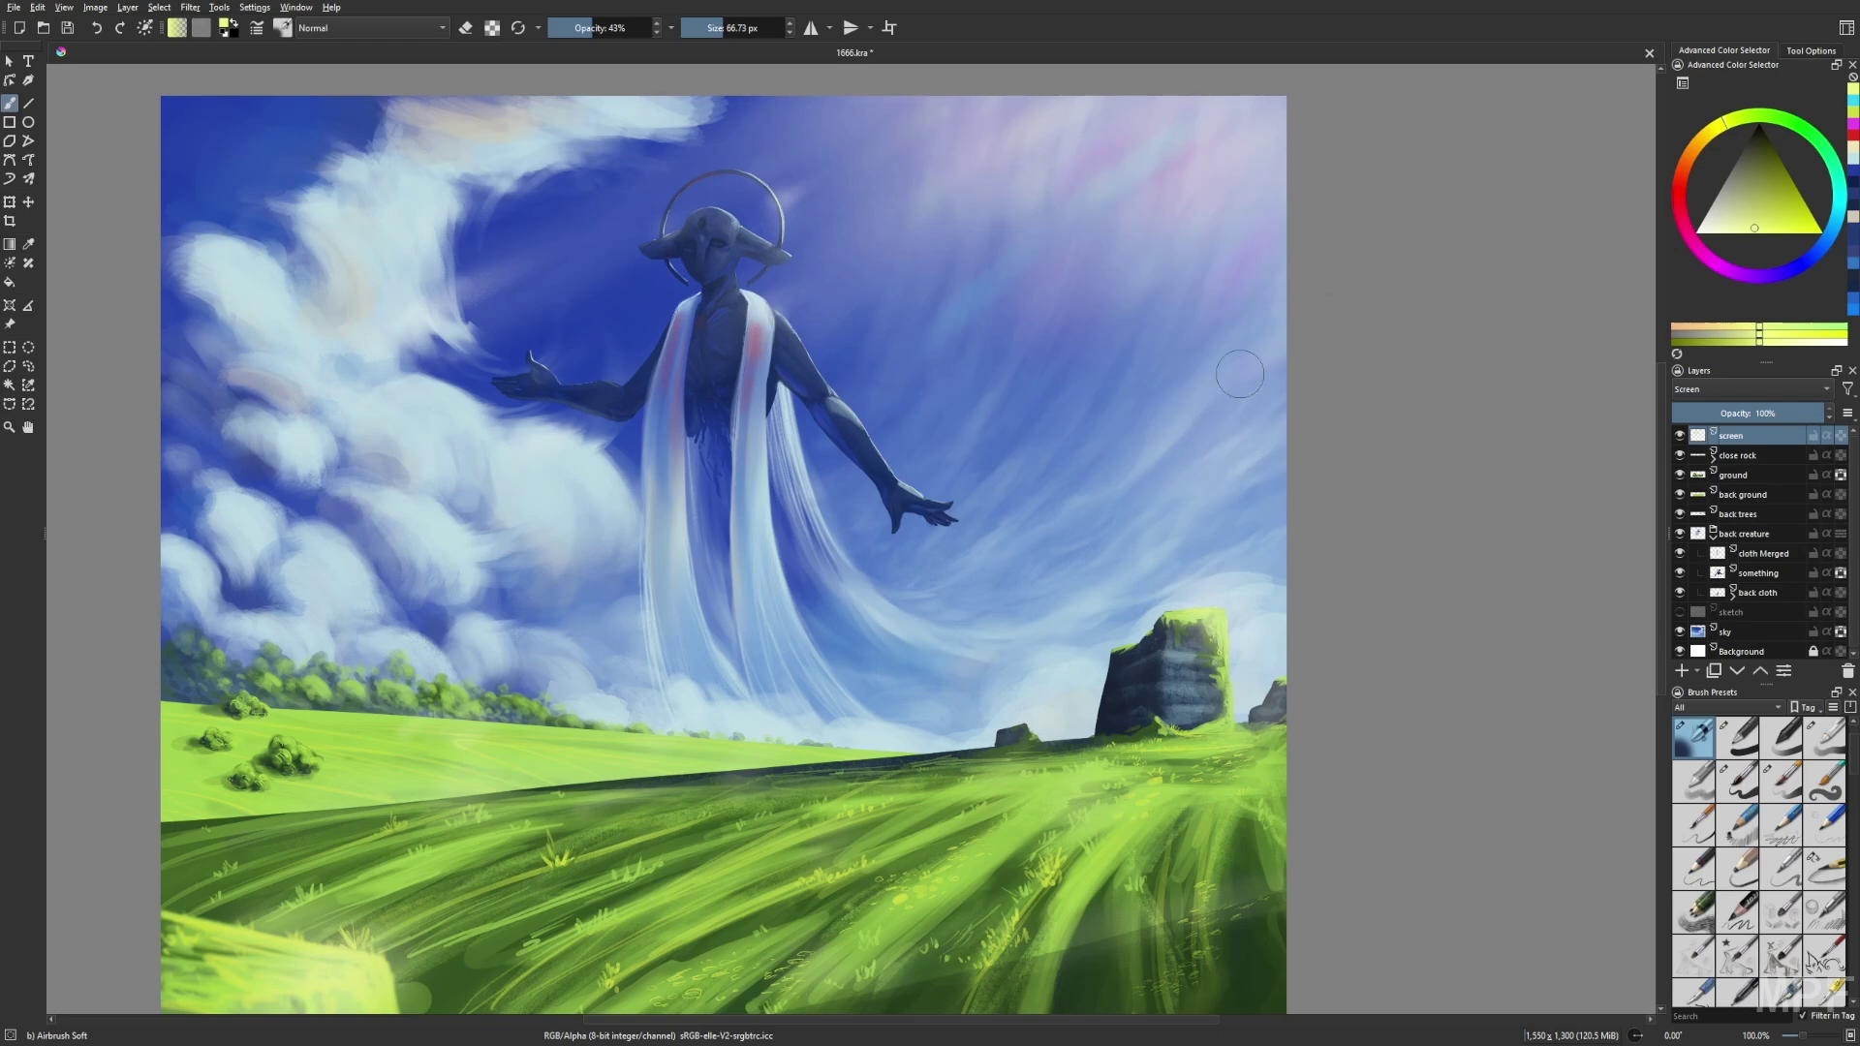
Soften the clouds on the sky layer with Blender Basic at 40 px and Blender Blur at 28 px.
key(slash)
click(707, 126)
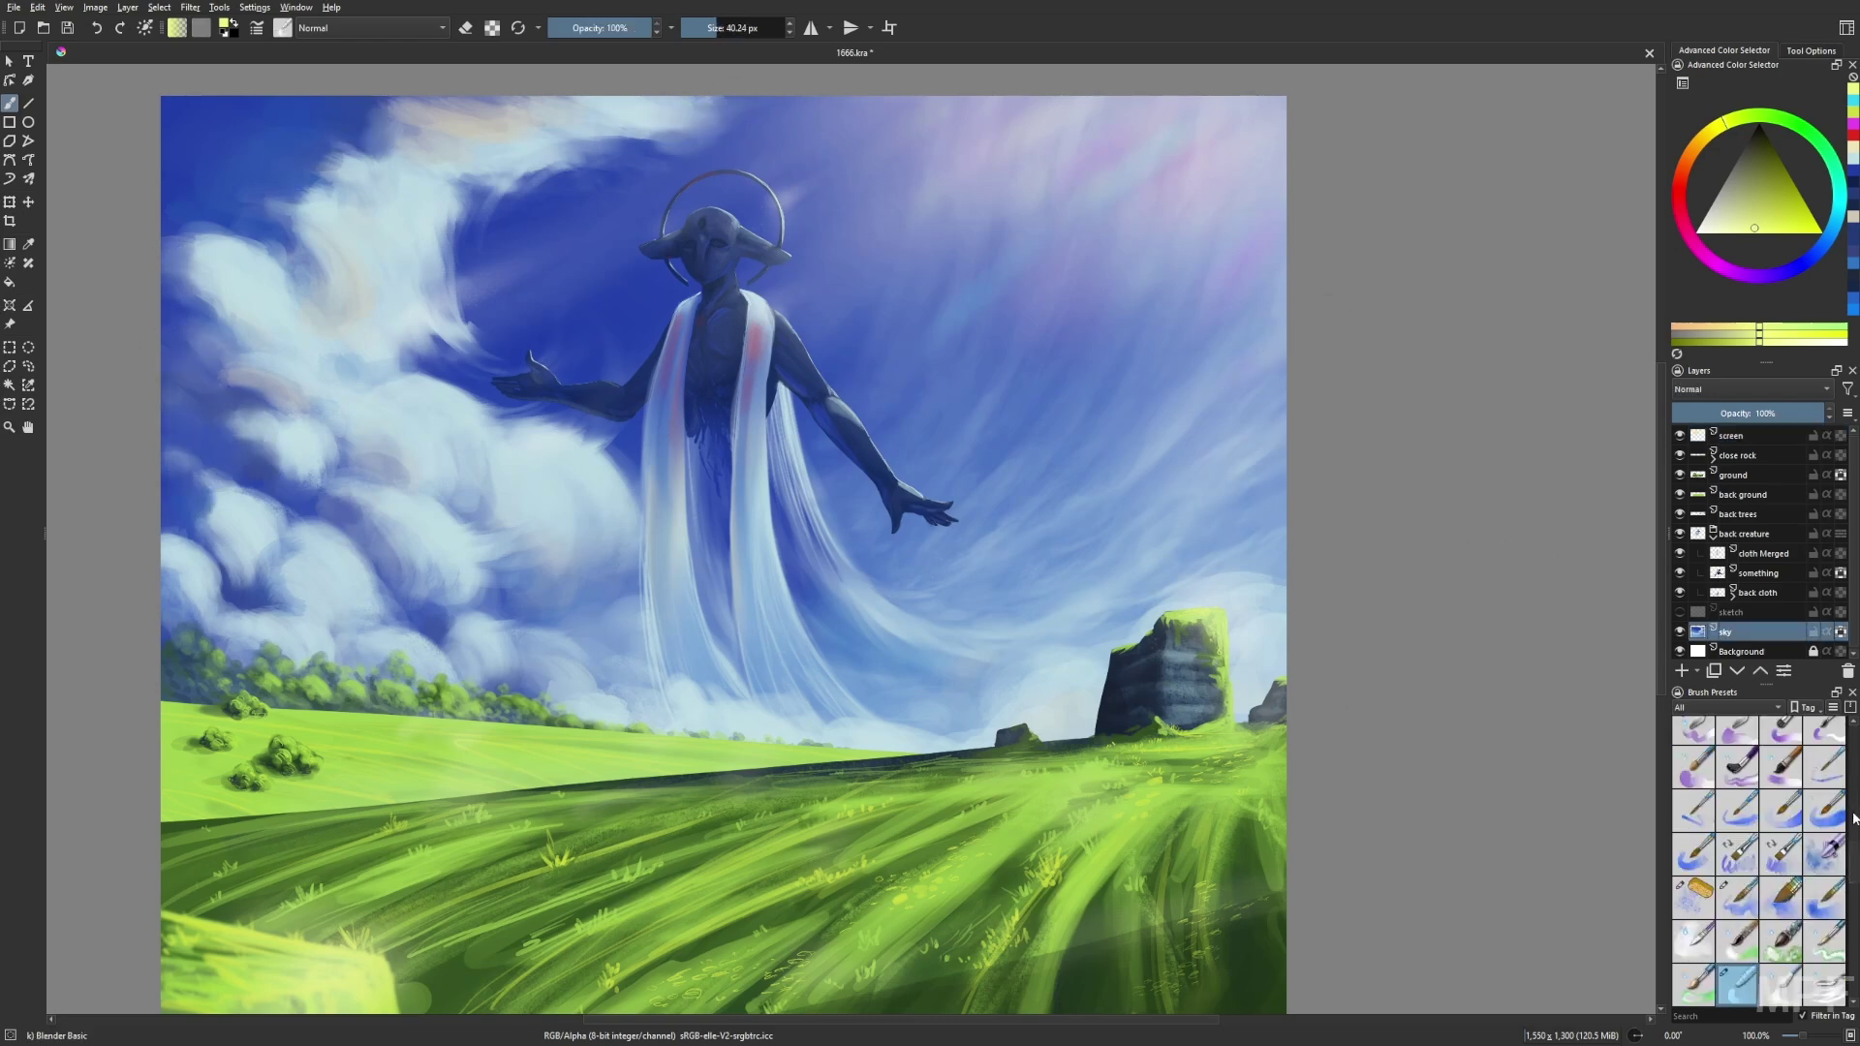
key(slash)
key(m)
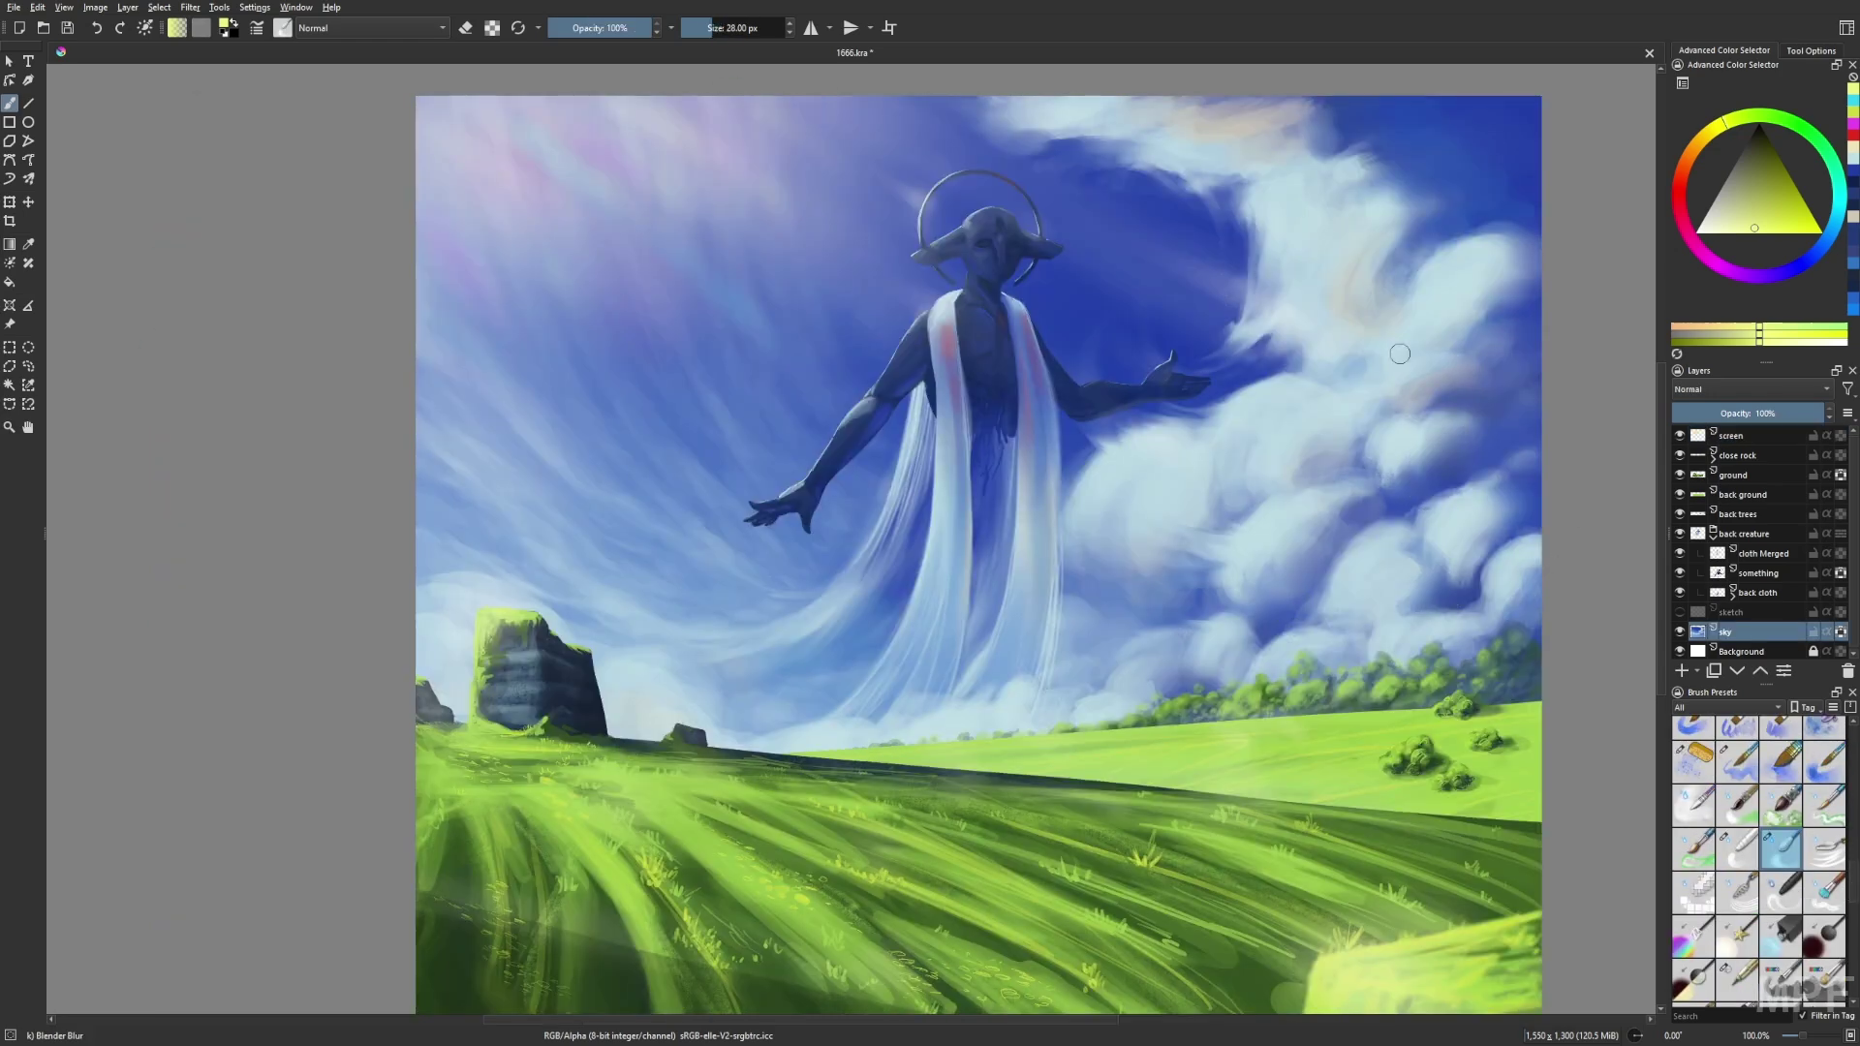
Work on the trailing cloth ends near the horizon on the cloth Merged layer with a pale blue Pencil-5 Tilted, reducing it to 63 px.
right_click(1280, 750)
click(1177, 736)
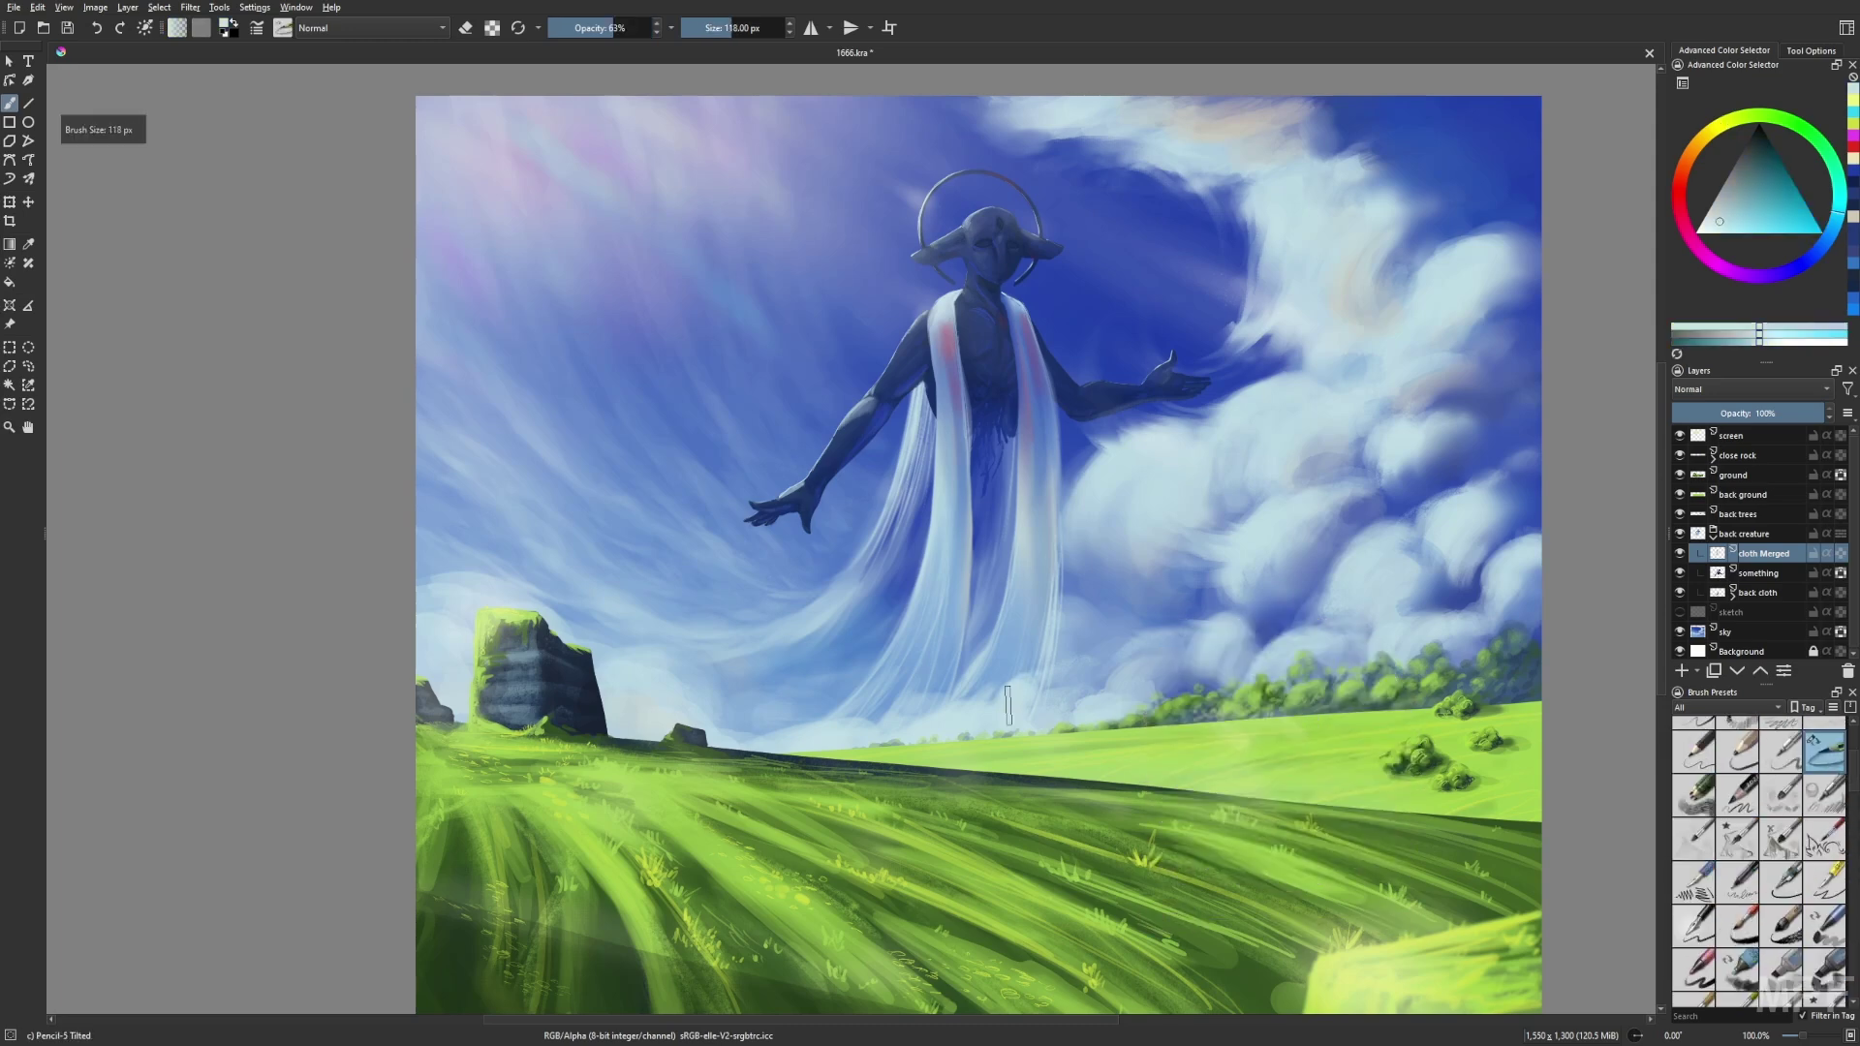
key(bracketleft)
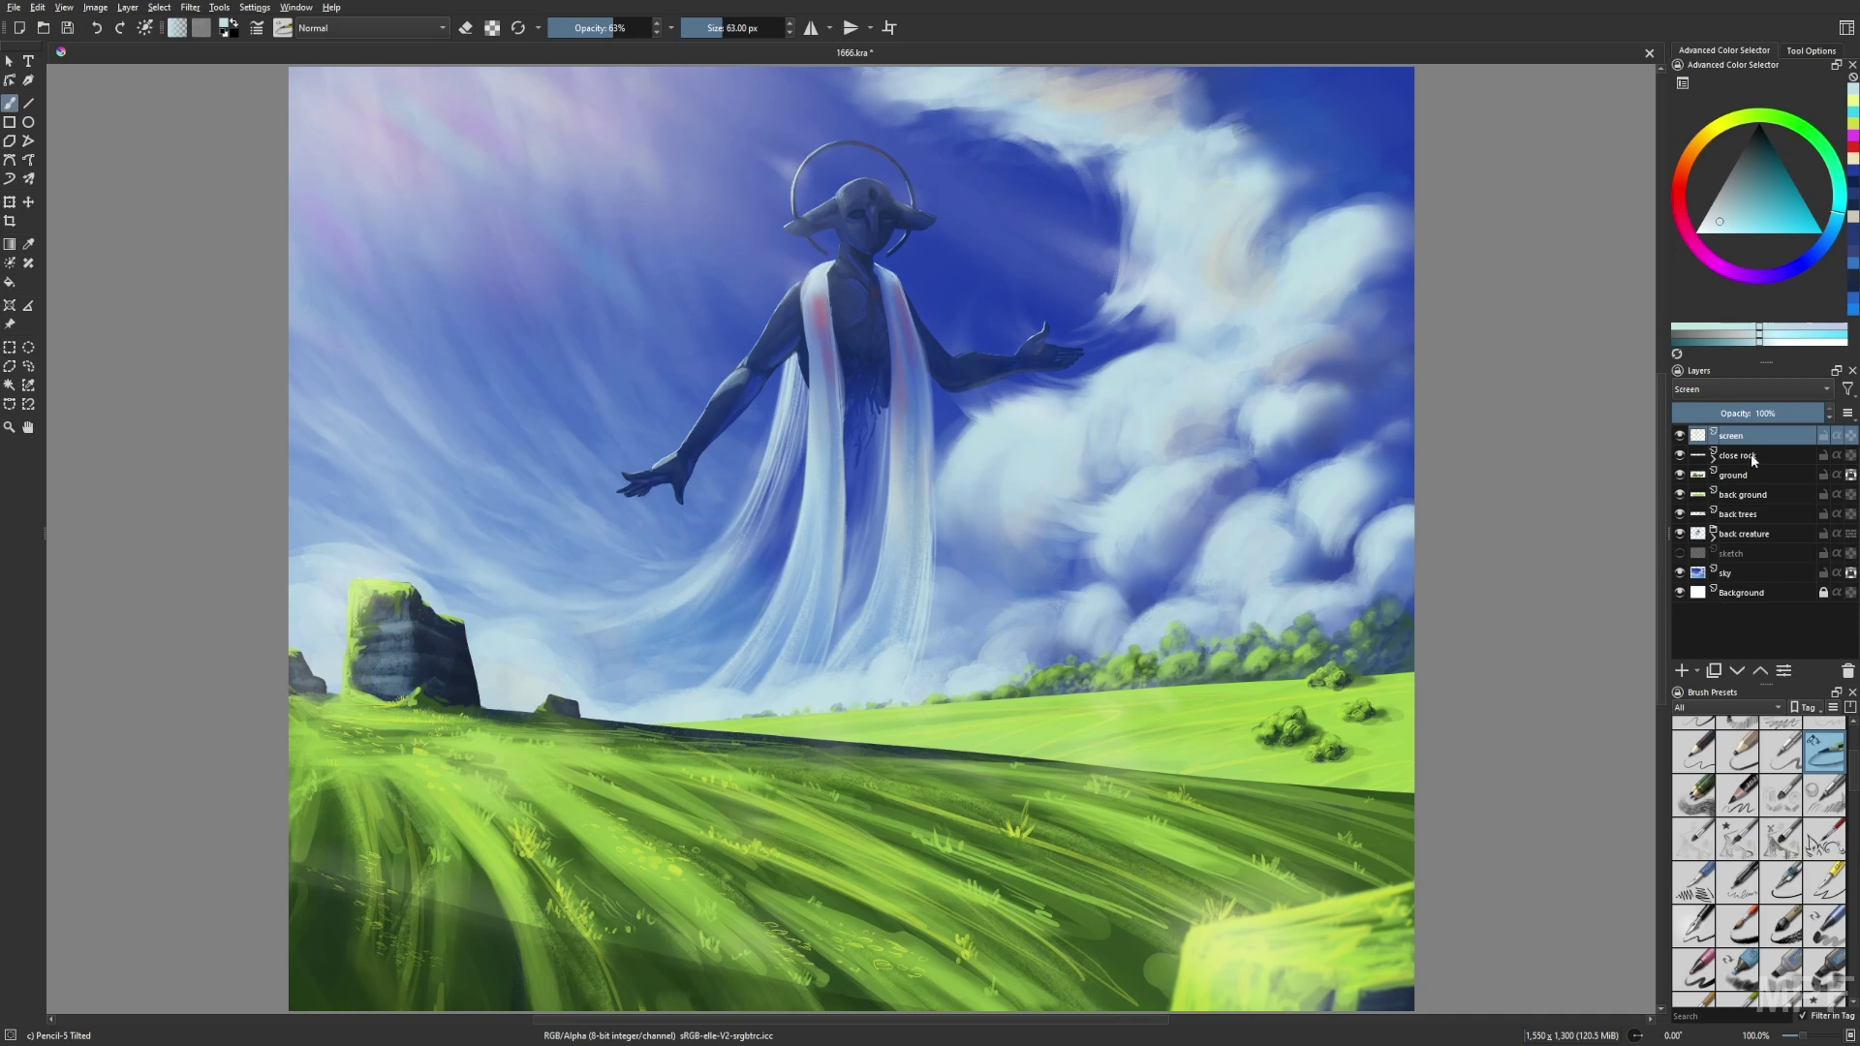
Paint small pale birds scattered across the sky around the creature on the birds layer with a 3 px liner brush.
right_click(1158, 693)
click(1115, 620)
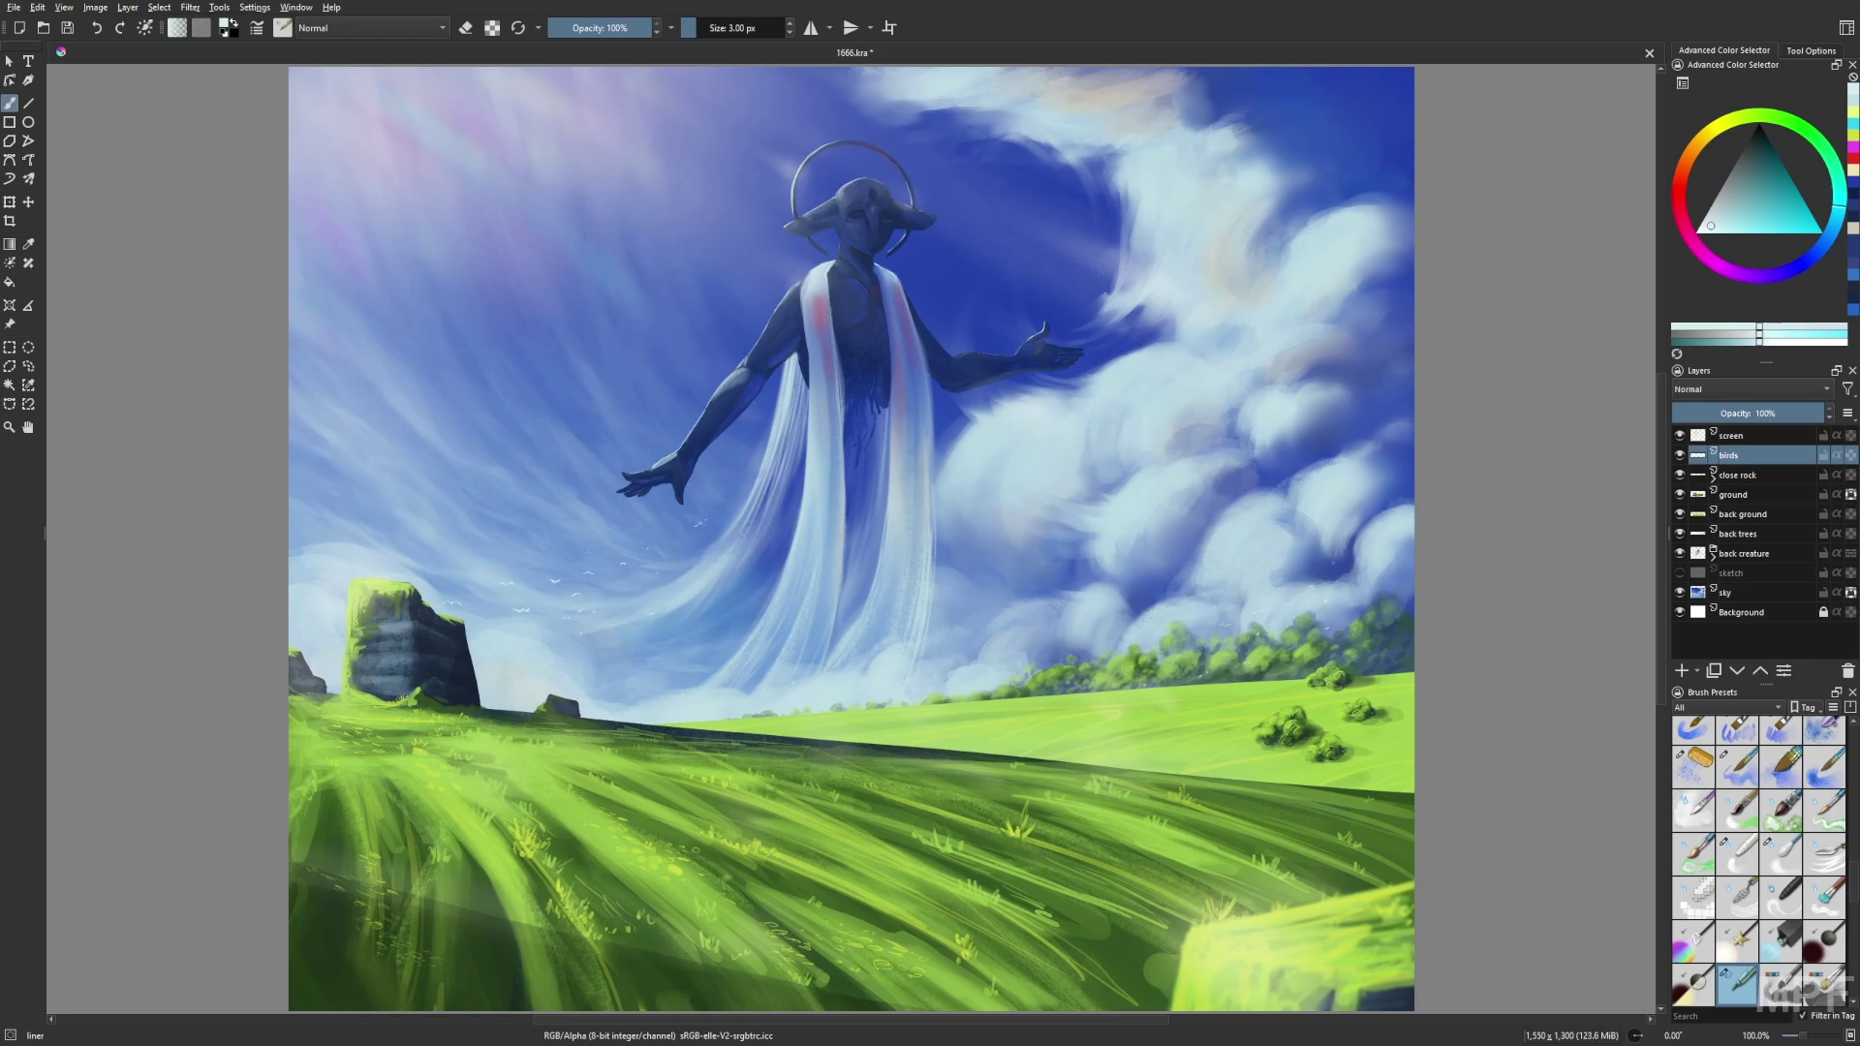
right_click(1370, 601)
right_click(1370, 602)
drag(1370, 601, 1375, 654)
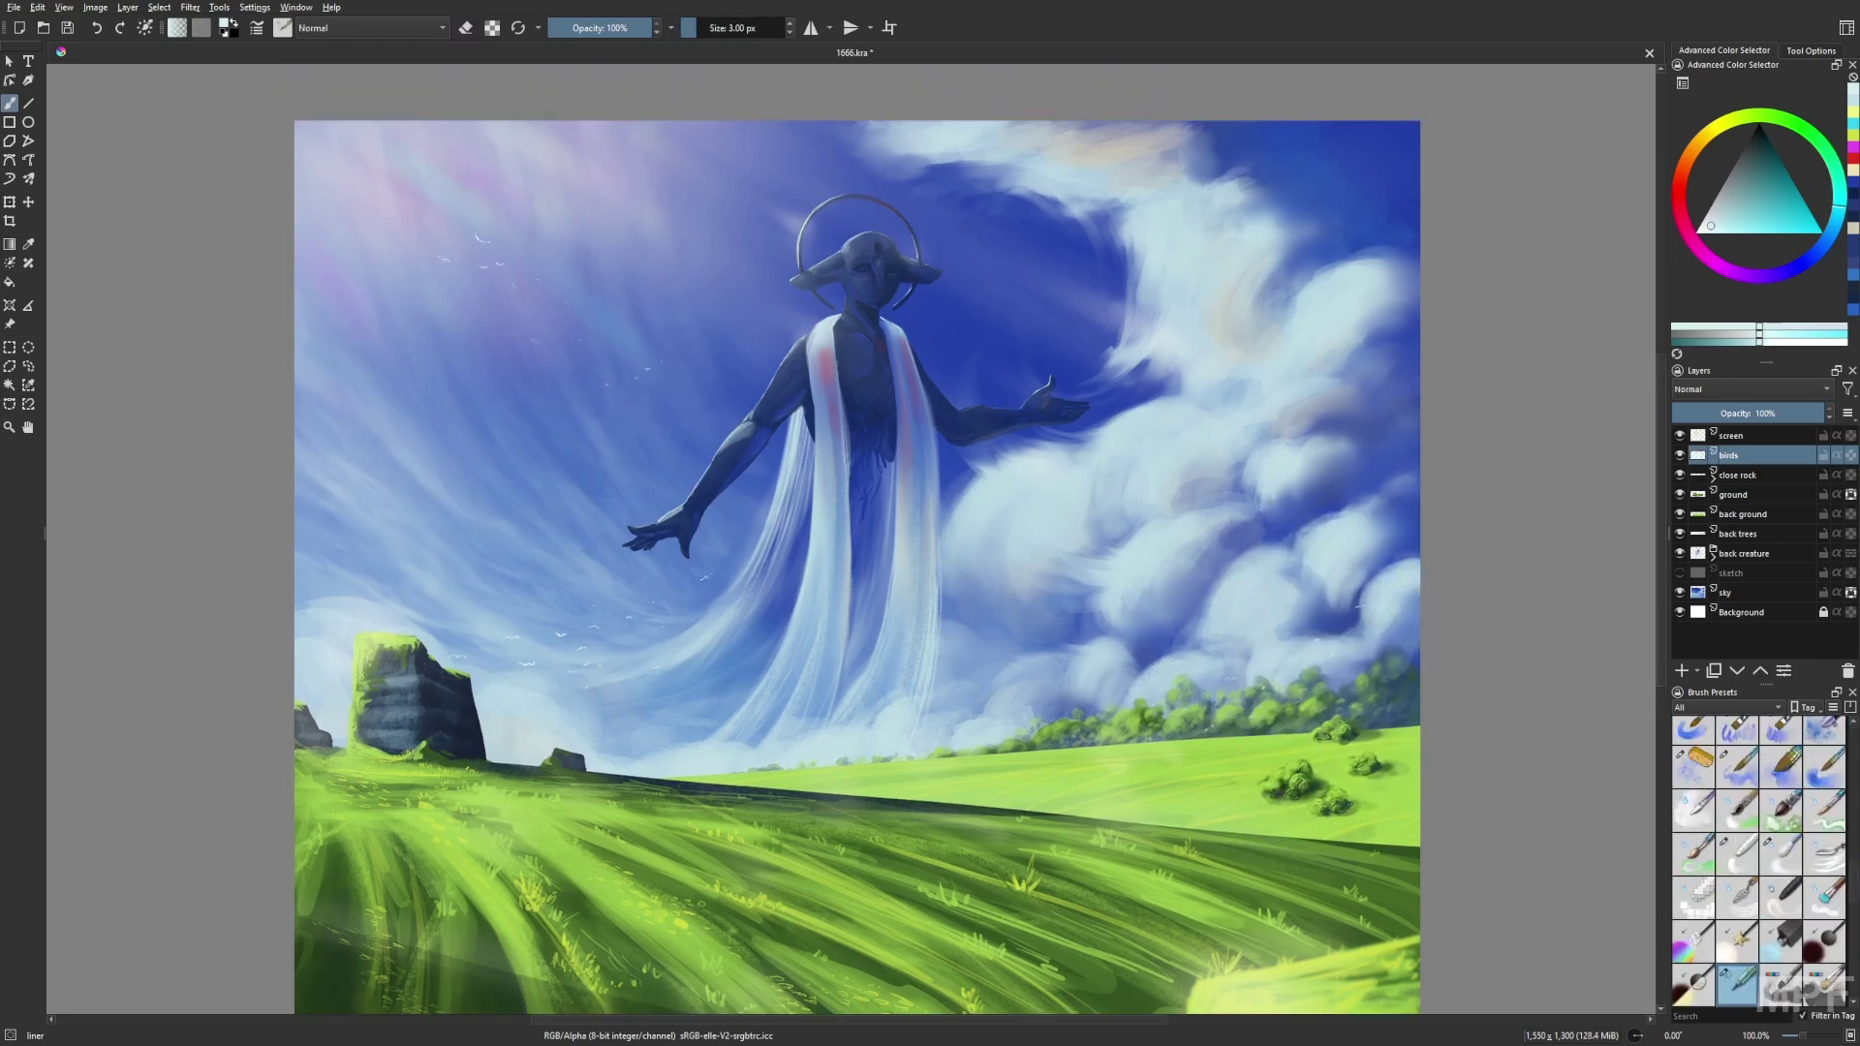
Refine the creature's head on the something layer with a dark blue Basic-5 Size Opacity brush at 6 px and 26% opacity.
drag(930, 297, 926, 244)
click(823, 358)
ctrl+click(824, 359)
right_click(925, 244)
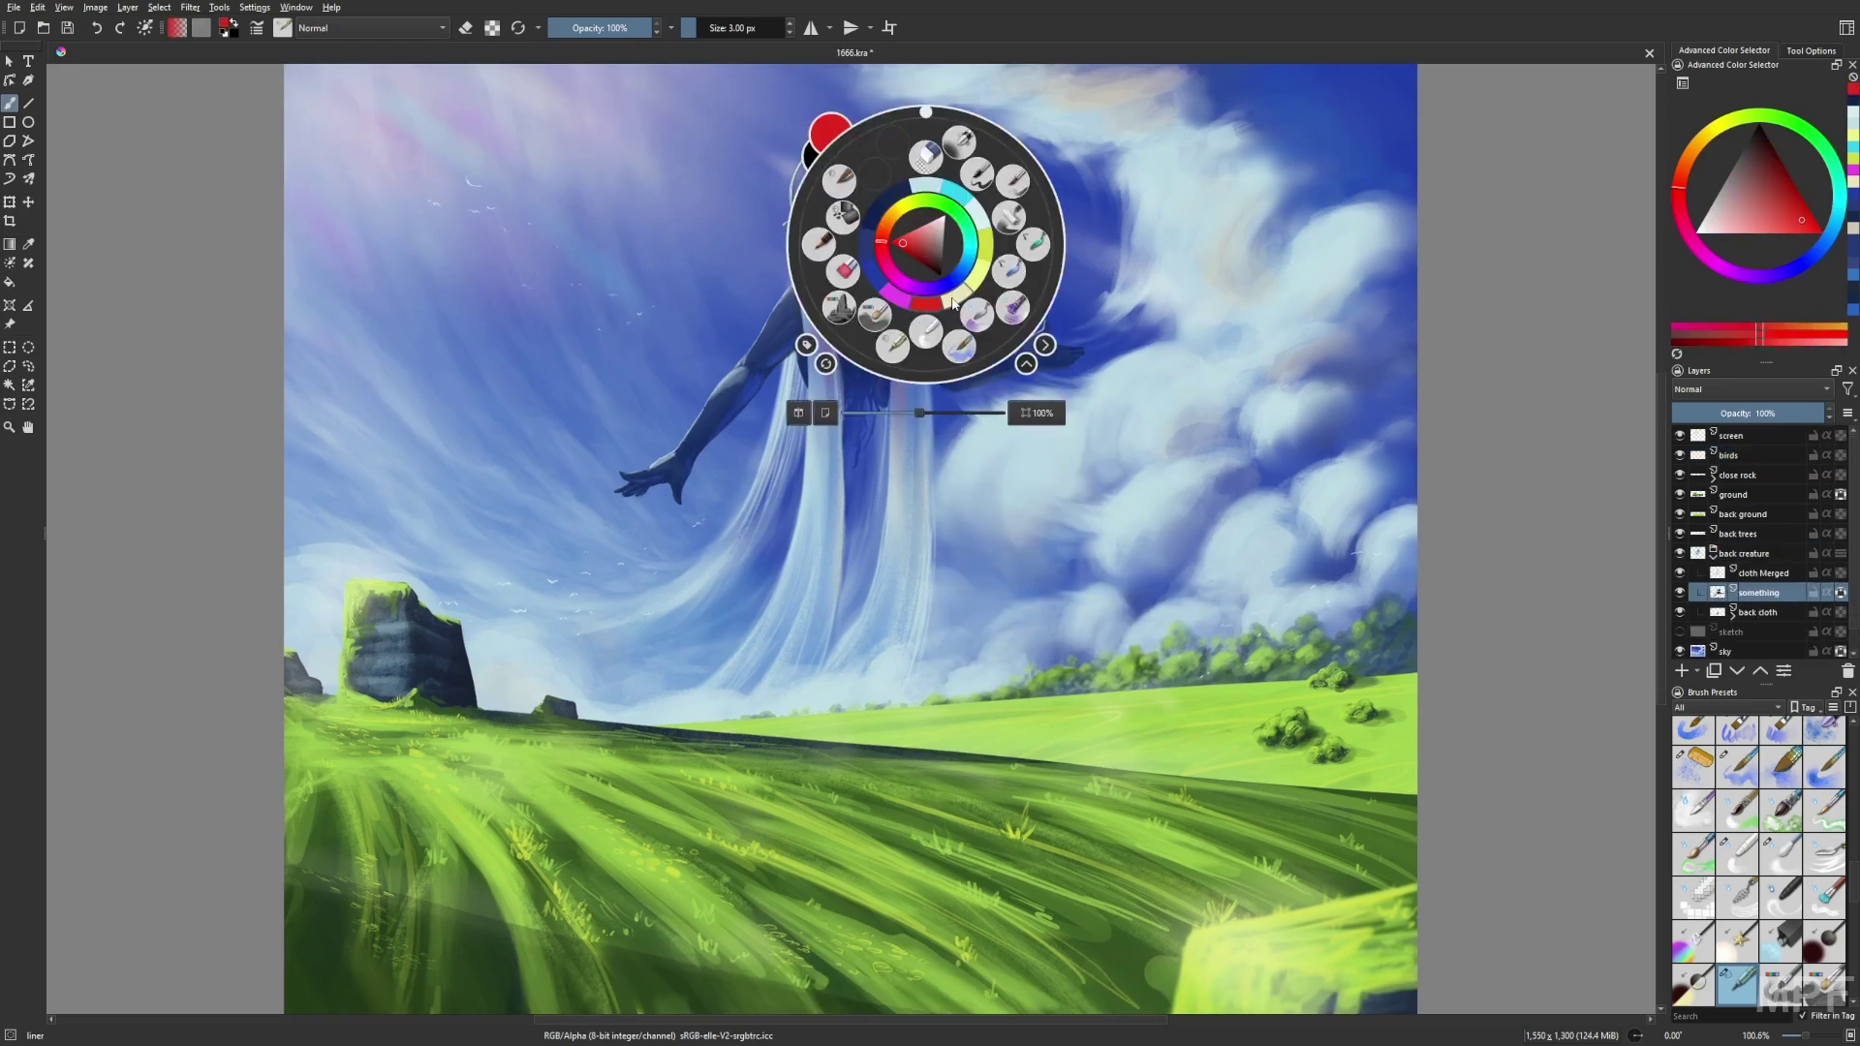
click(954, 304)
right_click(951, 277)
right_click(914, 219)
ctrl+click(856, 217)
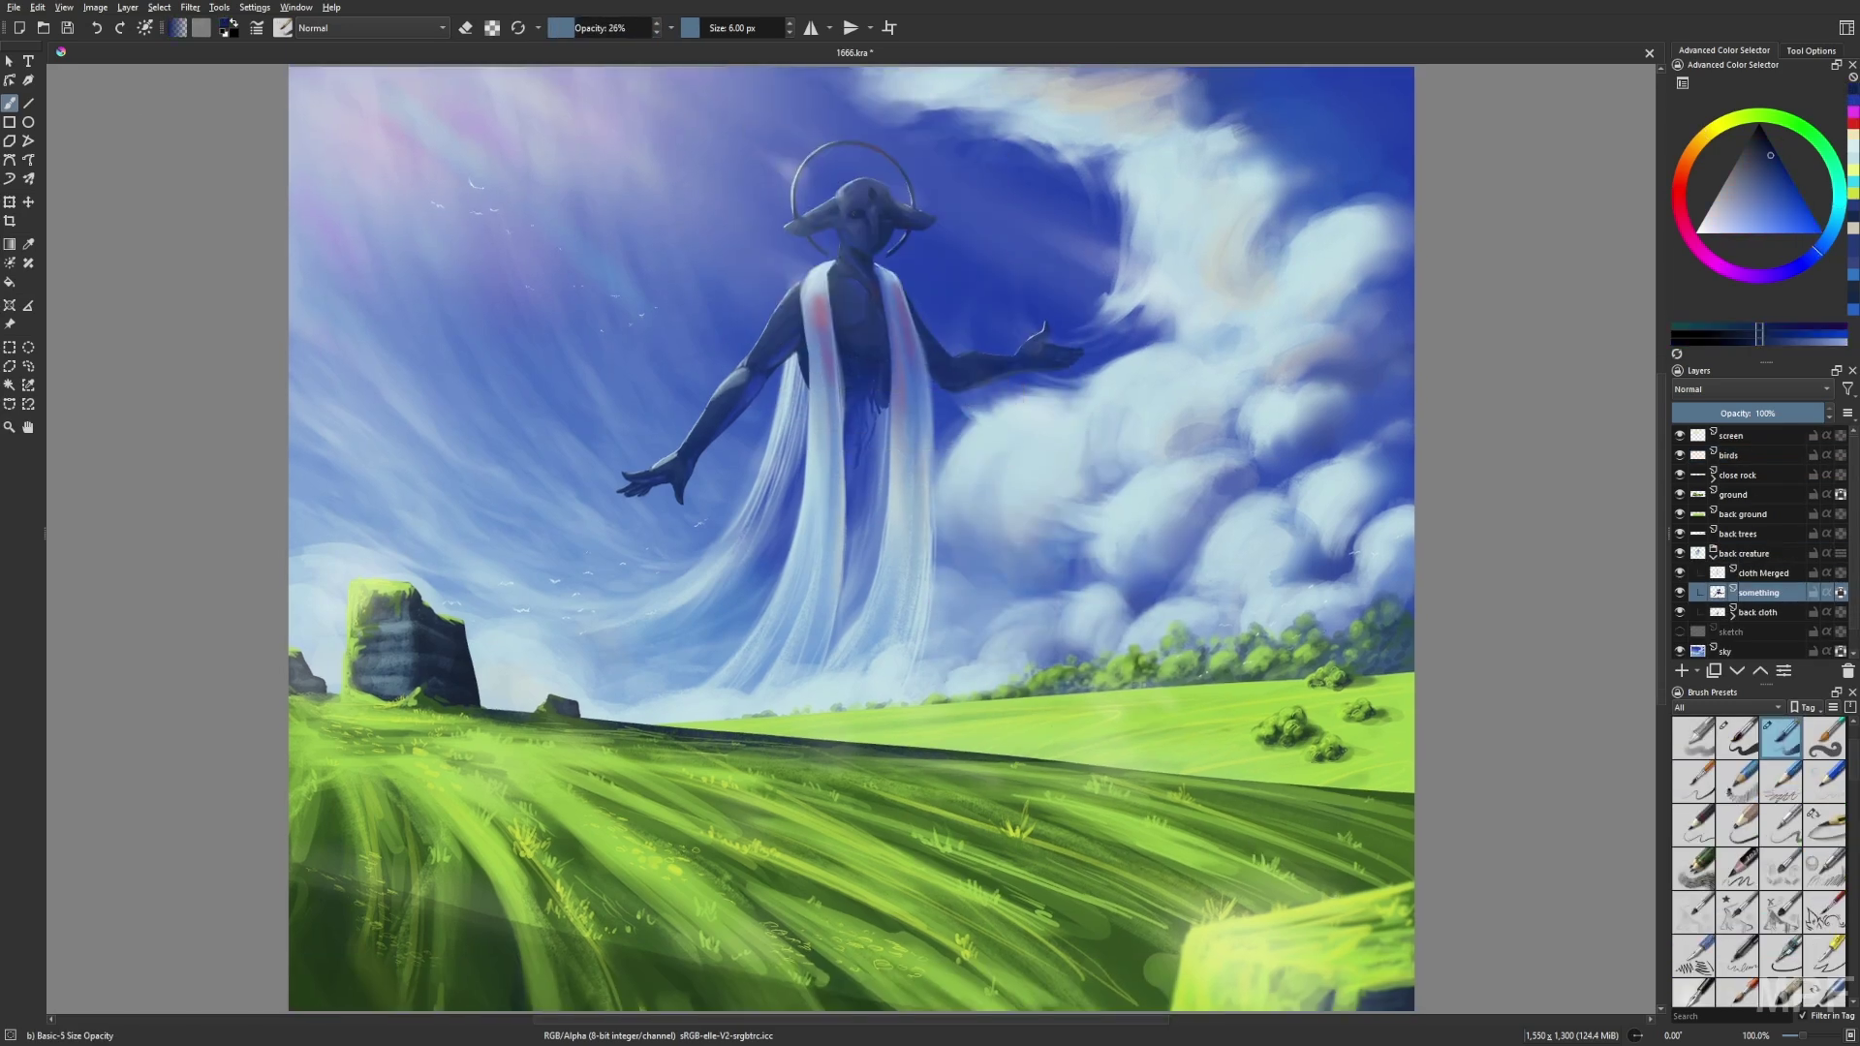
Touch up the creature with a pale 3 px liner on cloth Merged and blue Basic-5 Size Opacity, 6 px at 46%, on the something layer.
right_click(1199, 694)
click(1259, 630)
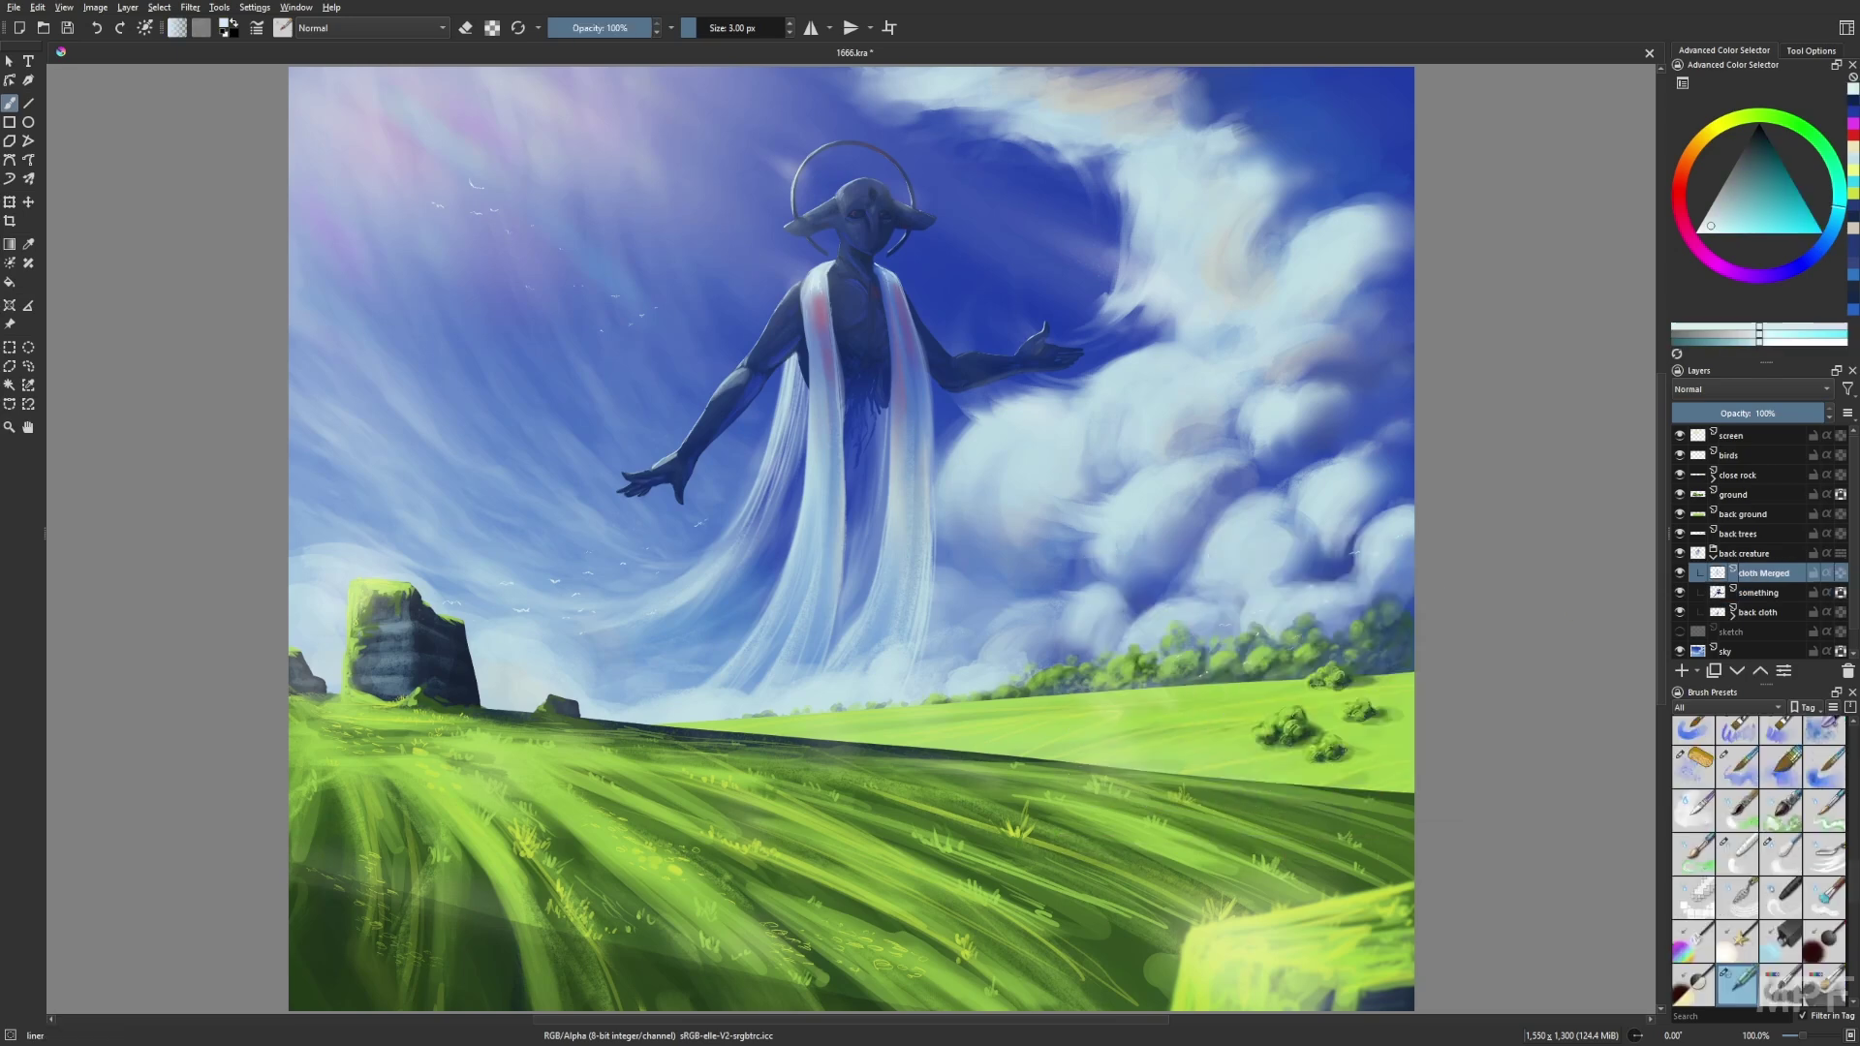
key(Page_Down)
right_click(1013, 603)
click(930, 524)
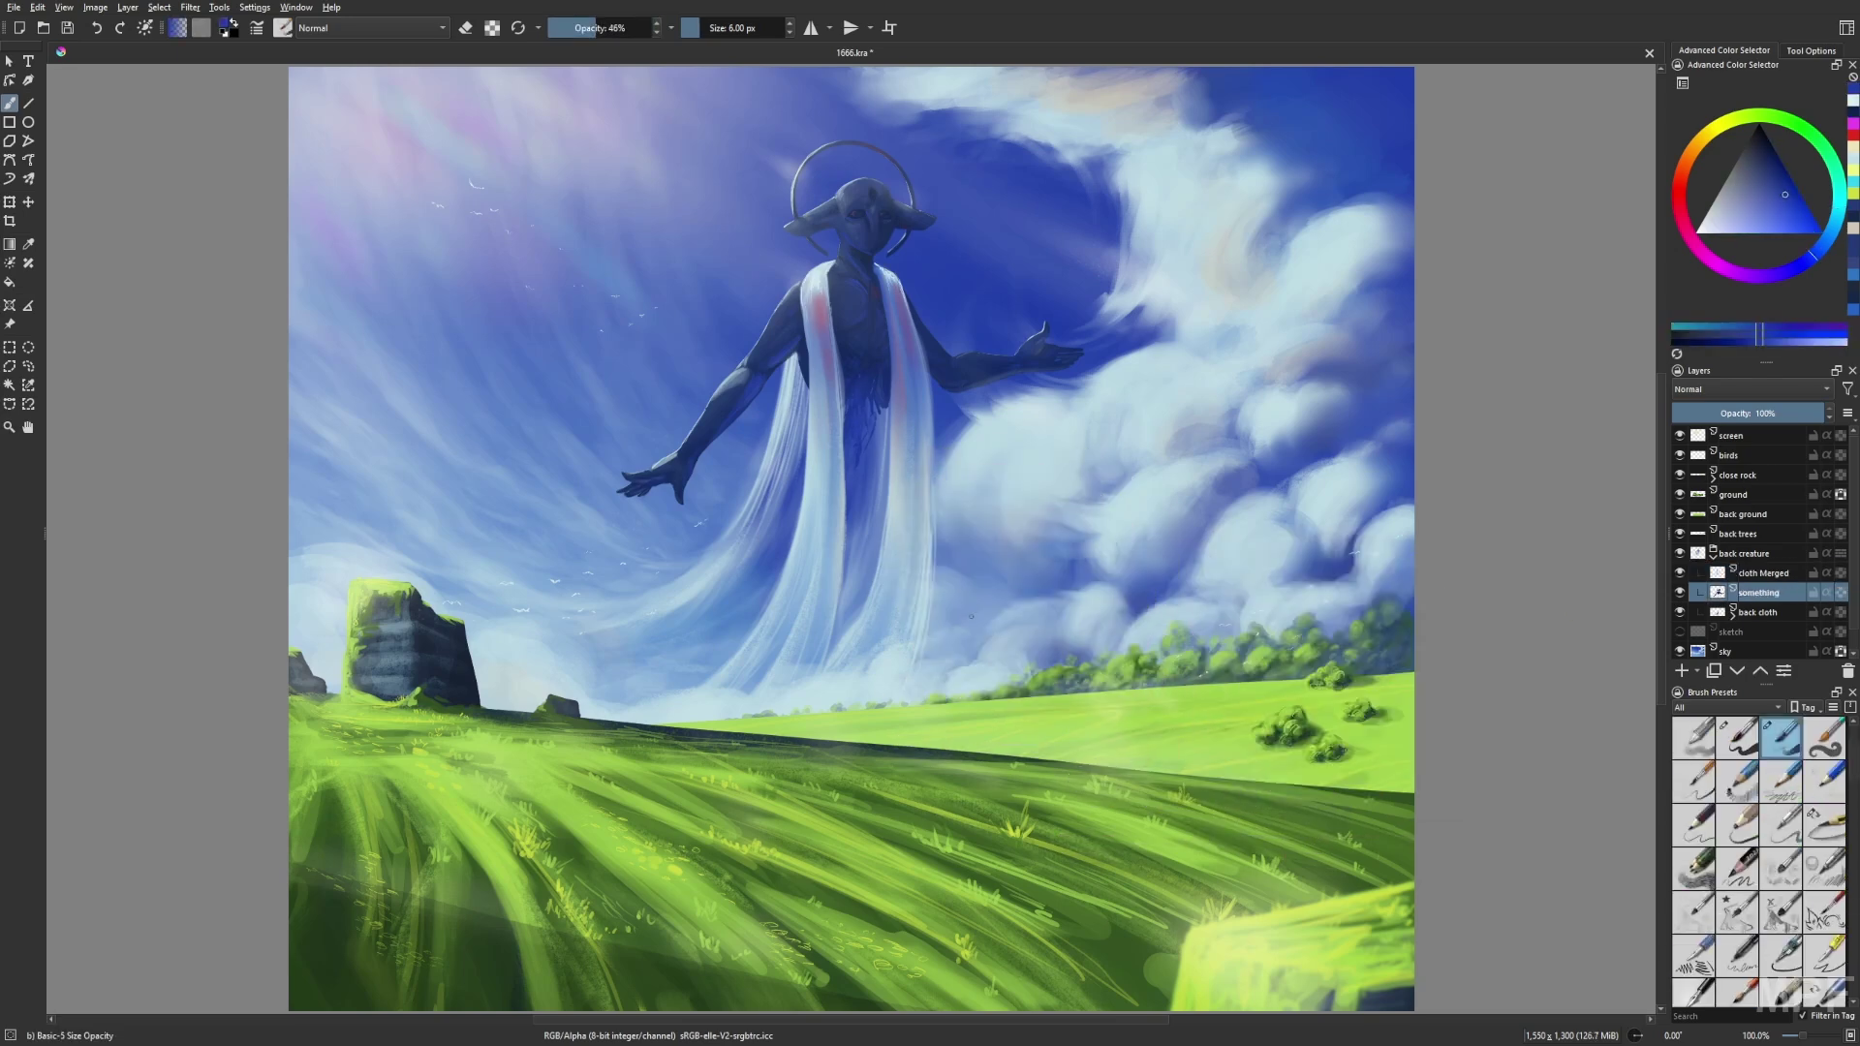